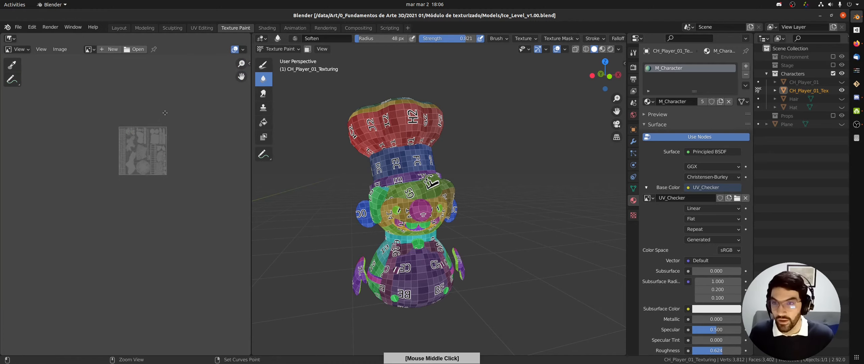
Step: Switch from texture painting to the Layout workspace
middle_click_drag(157, 131, 162, 123, "ctrl")
mouse_move(163, 123)
middle_mouse_down()
mouse_move(174, 130)
mouse_move(167, 126)
middle_mouse_up()
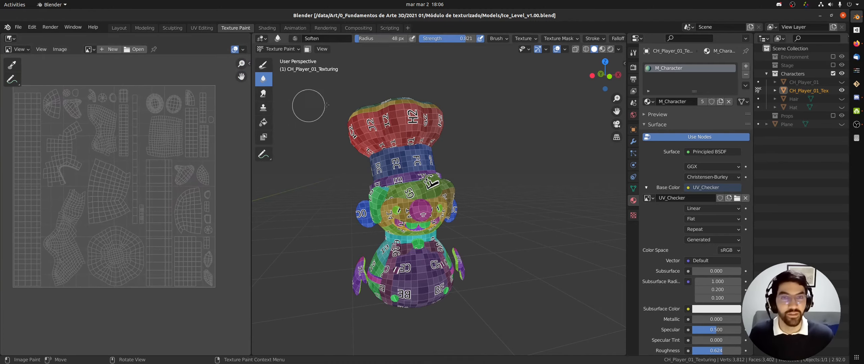
left_click(119, 27)
mouse_move(351, 159)
middle_mouse_down("ctrl")
mouse_move(351, 180)
mouse_move(351, 172)
mouse_move(374, 178)
middle_mouse_up("ctrl")
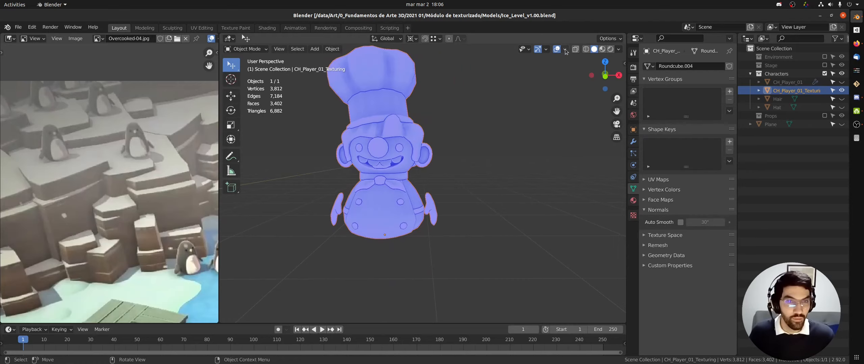
Step: Turn the Face Orientation overlay off and back on for the 3D viewport
left_click(565, 49)
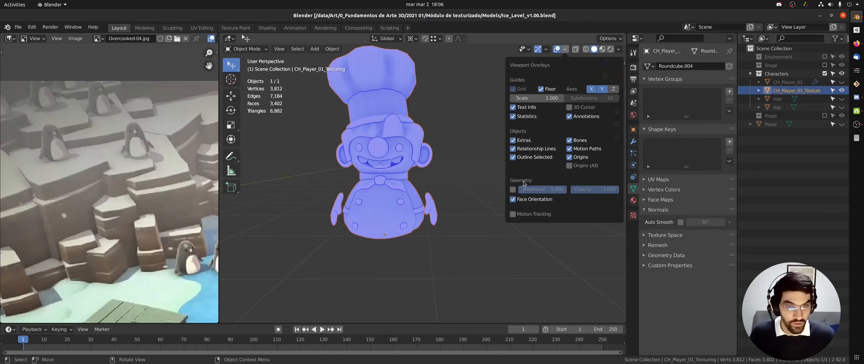
left_click(513, 199)
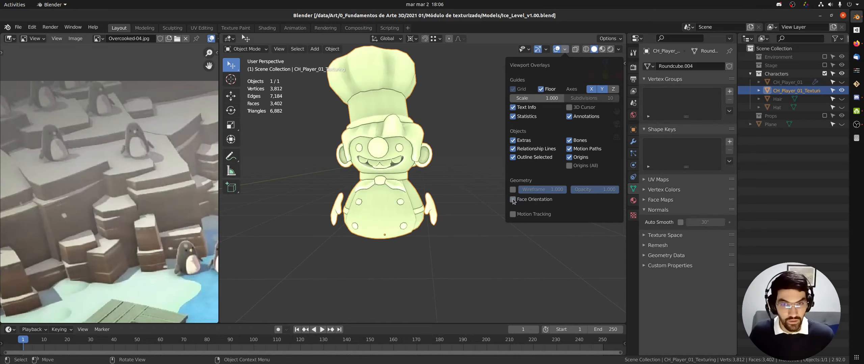
left_click(512, 201)
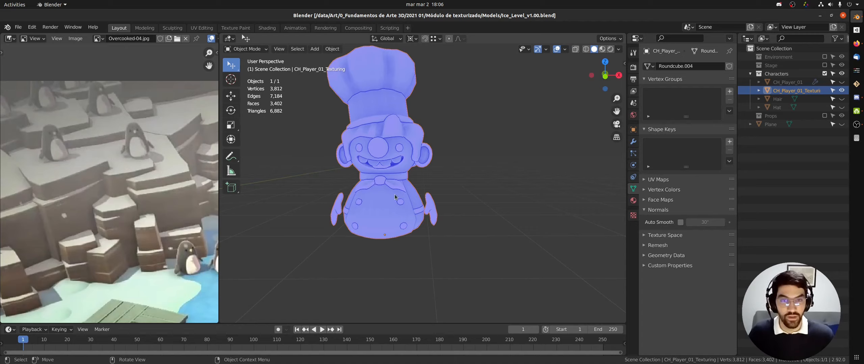
left_click(546, 50)
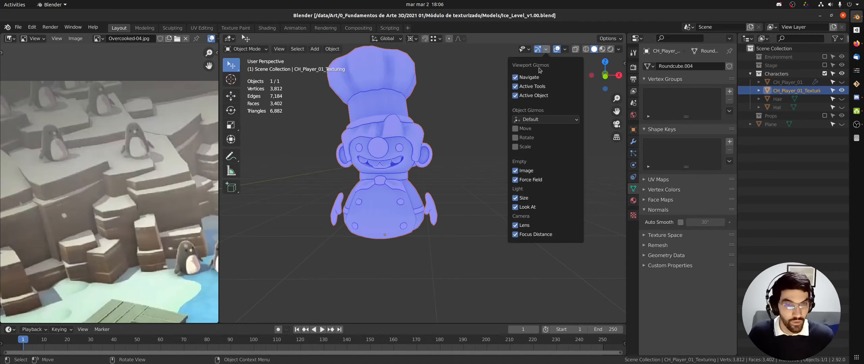
left_click(565, 50)
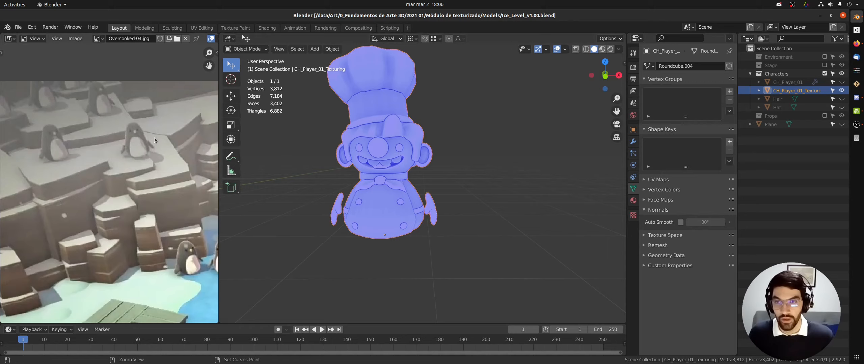
Step: Bring the chef in the Overcooked reference image into view and show the character's material settings
scroll(170, 189, "down", 4)
middle_click_drag(170, 189, 82, 149)
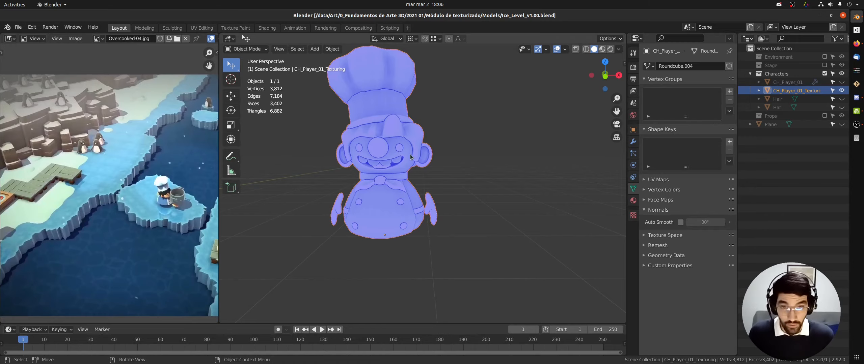
left_click(634, 200)
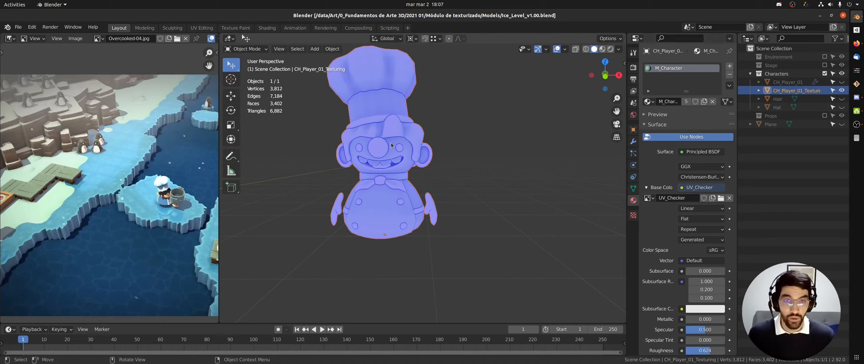
Step: Hide CH_Player_01_Texturing and show the separate CH_Player_01, Hair and Hat objects instead
left_click(842, 91)
left_click(841, 82)
left_click(842, 99)
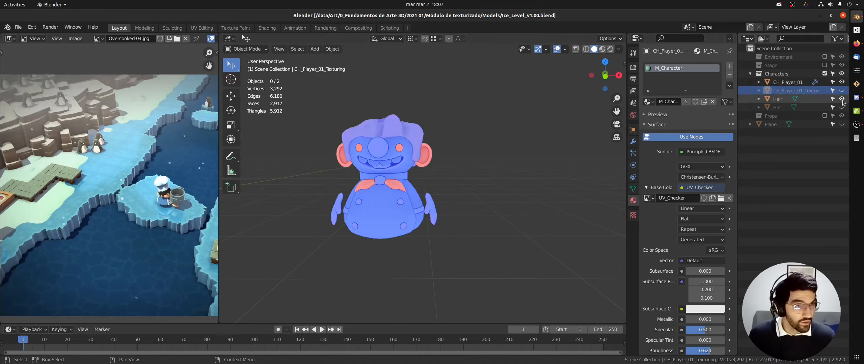
left_click(842, 108)
Step: Disable the Face Orientation overlay so the character shows its normal shading
middle_click_drag(381, 140, 388, 139)
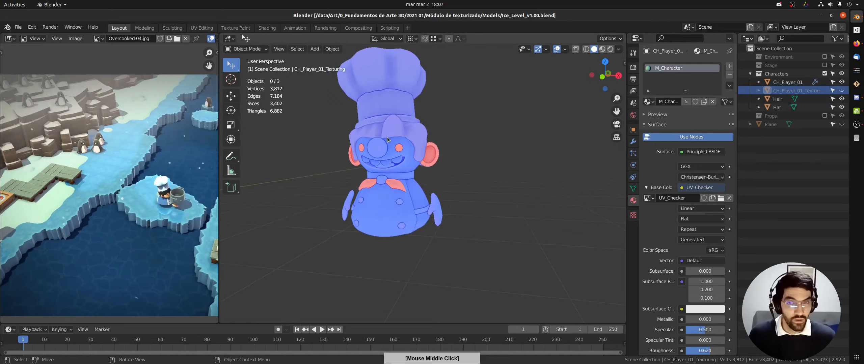
left_click(565, 49)
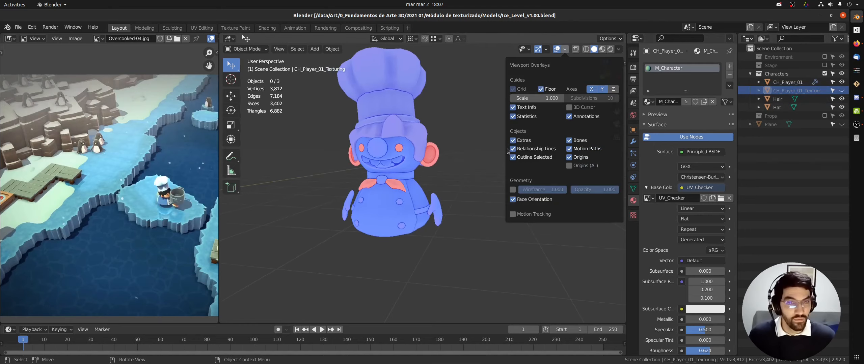
left_click(513, 199)
middle_click_drag(375, 158, 373, 160)
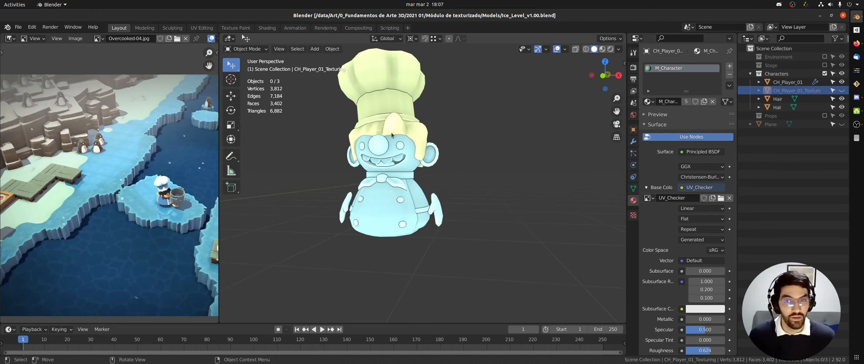
Step: Select the character's hat, hair and body one by one to inspect the separate objects
left_click(390, 96)
left_click(403, 131)
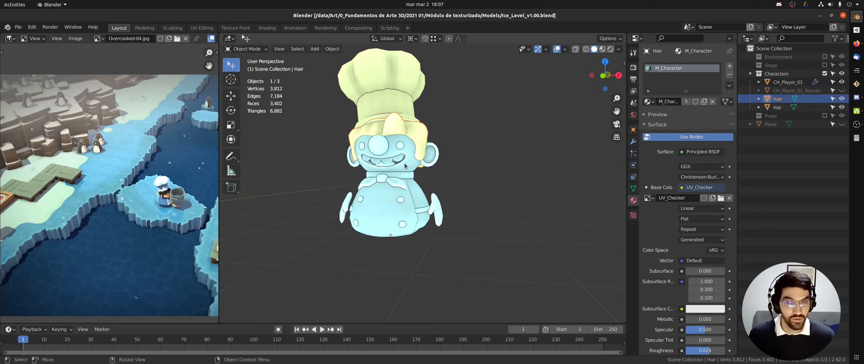
left_click(392, 198)
left_click(412, 134)
left_click(395, 103)
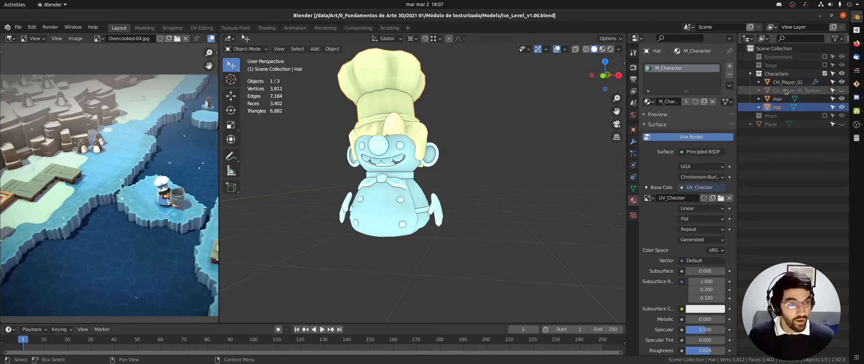
Step: Put the Hair object alone into Texture Paint mode and return it to Object Mode
left_click(413, 134)
key("ctrl+Tab")
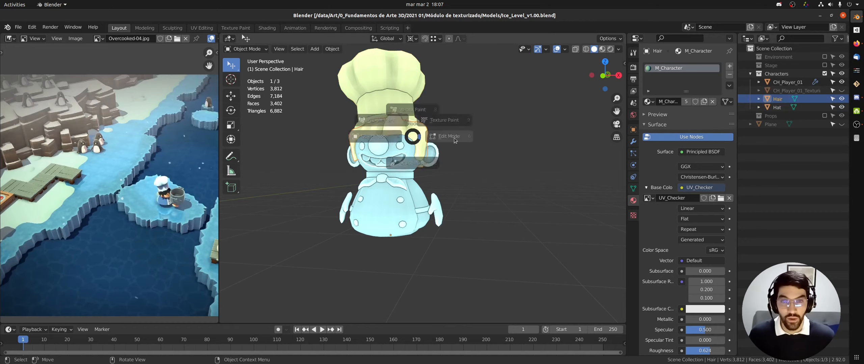
left_click(489, 107)
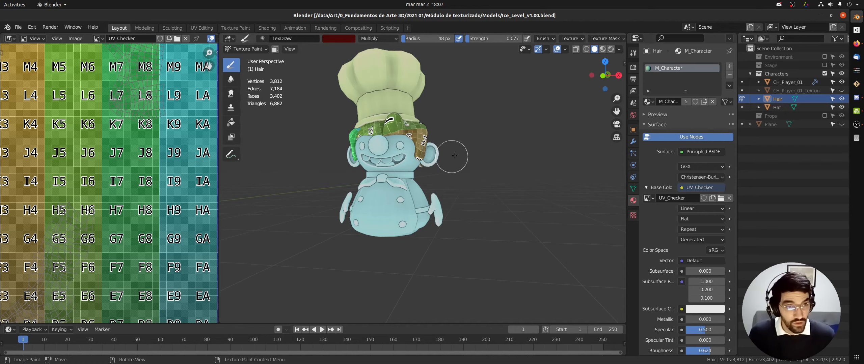
key("ctrl+Tab")
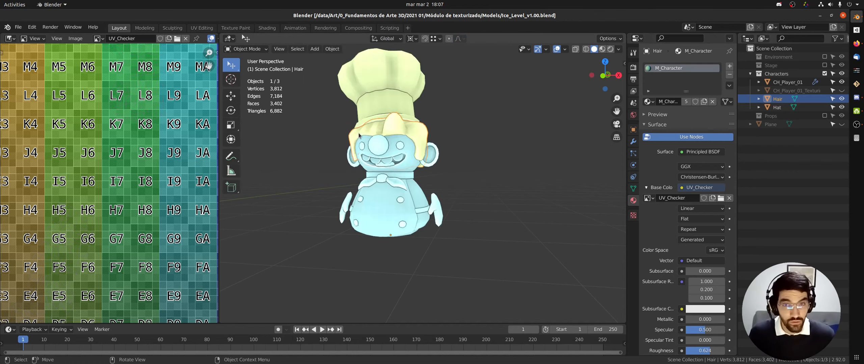
Step: Select the Hat, CH_Player_01 and Hair objects together, with Hair as the active object
left_click(776, 107)
left_click(781, 83, "shift")
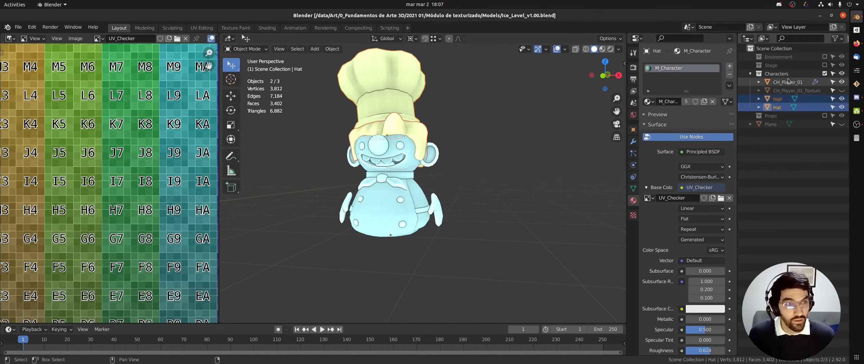
left_click(778, 99, "ctrl")
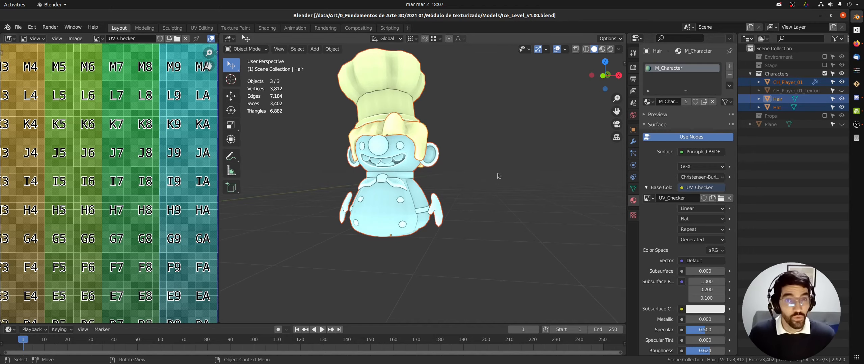
Step: Hide CH_Player_01, Hair and Hat, and show and select the joined CH_Player_01_Texturing object
left_click(783, 90)
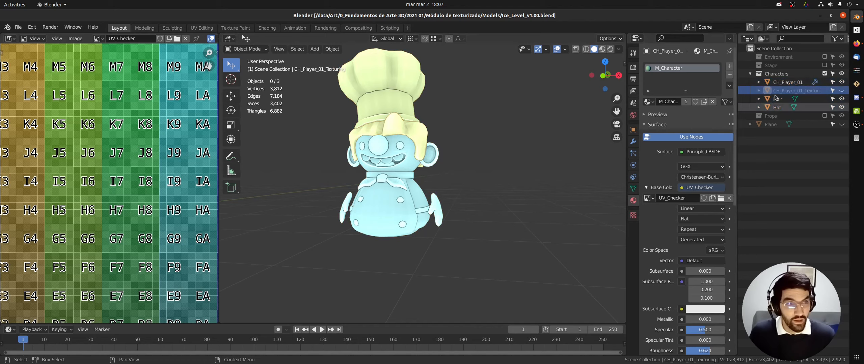
left_click(841, 82)
left_click(842, 99)
left_click(842, 107)
left_click(842, 91)
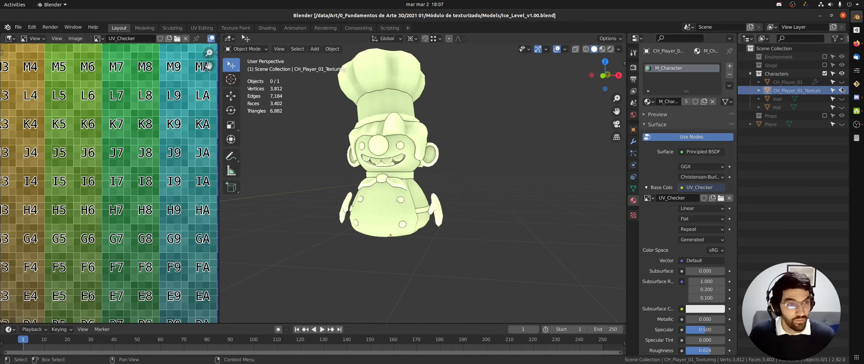
left_click(789, 91)
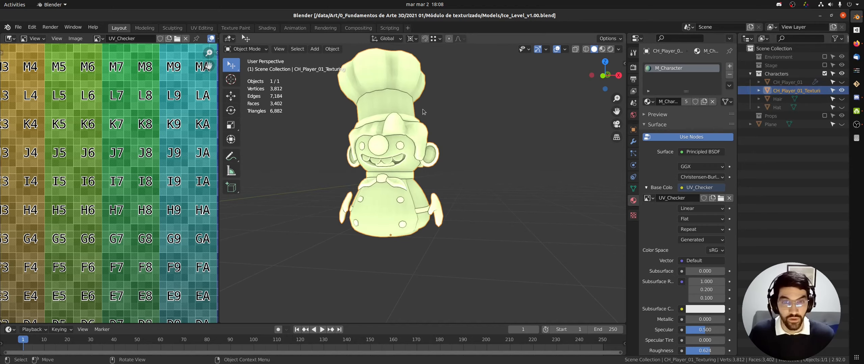
Step: Enter Edit Mode on CH_Player_01_Texturing, then switch it to Texture Paint mode
middle_click_drag(423, 110, 394, 136)
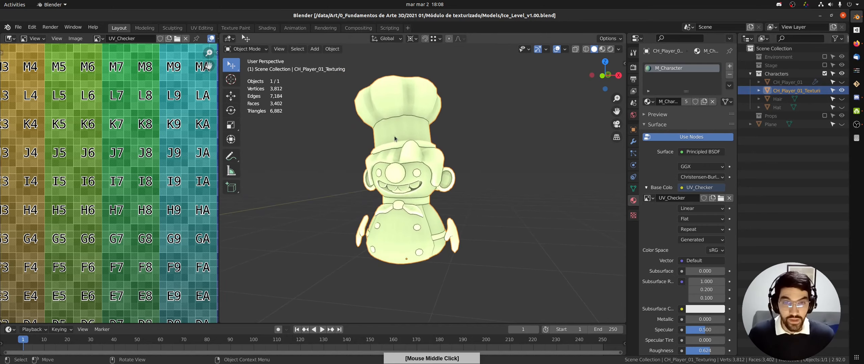
key("Tab")
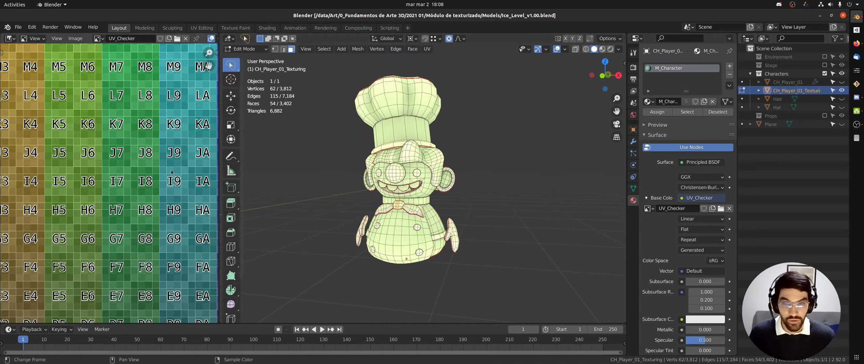
middle_click_drag(168, 160, 166, 186, "ctrl")
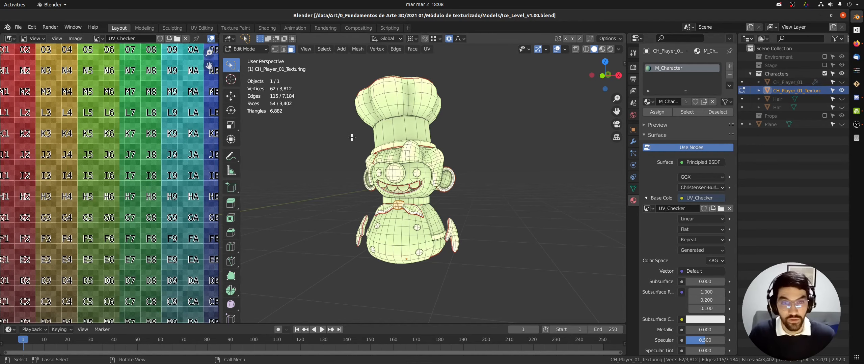
key("ctrl+Tab")
left_click(470, 78)
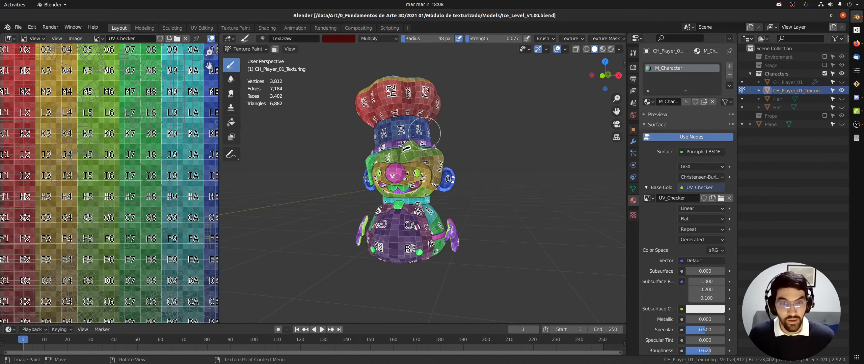
middle_click_drag(409, 136, 348, 112)
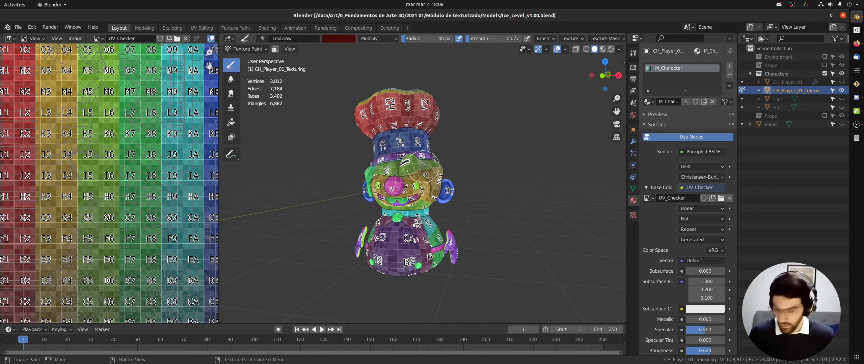
Step: Return the joined character to Object Mode, re-enter Texture Paint mode, and go back to Object Mode
key("ctrl+Tab")
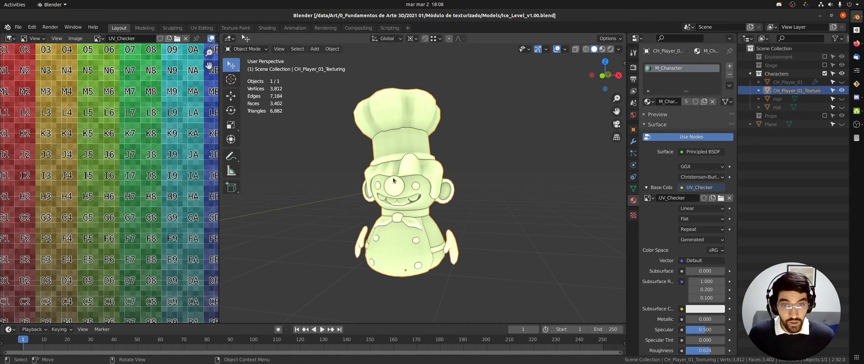
key("ctrl+Tab")
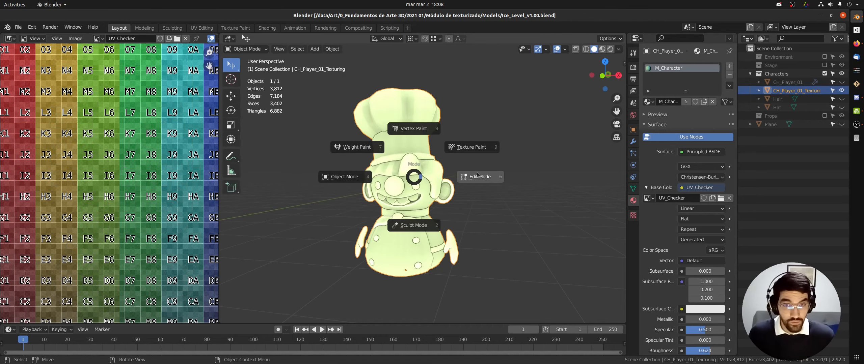
left_click(464, 148)
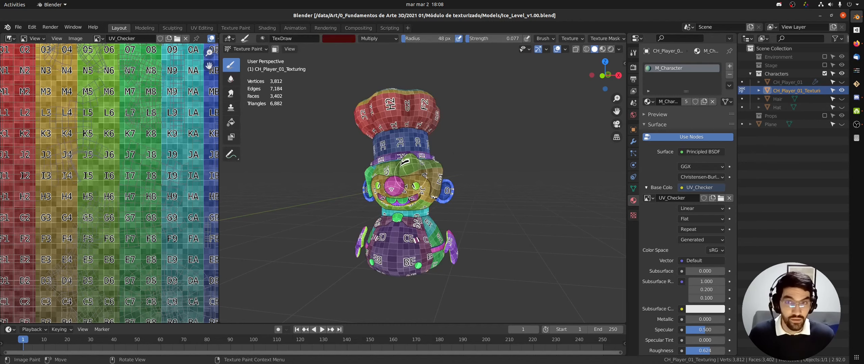
key("ctrl+Tab")
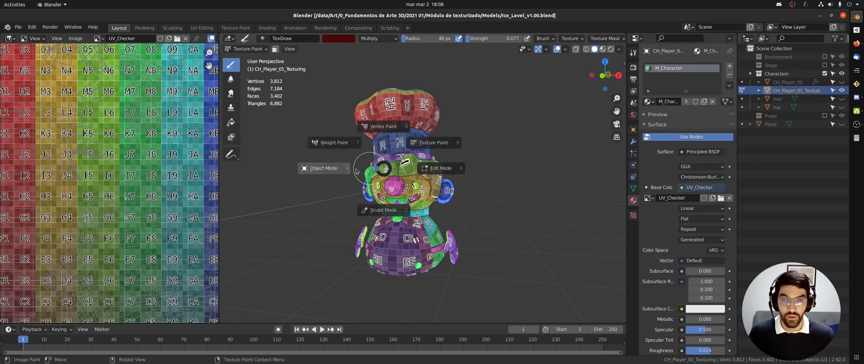
left_click(313, 169)
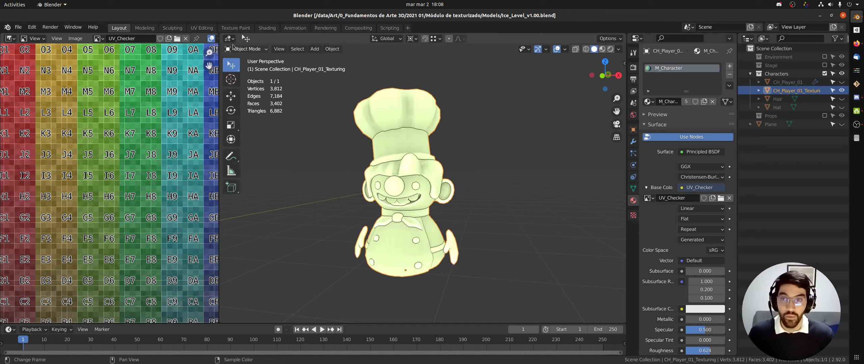
Step: Open the Texture Paint workspace with the joined character and its UV_Checker texture
left_click(241, 29)
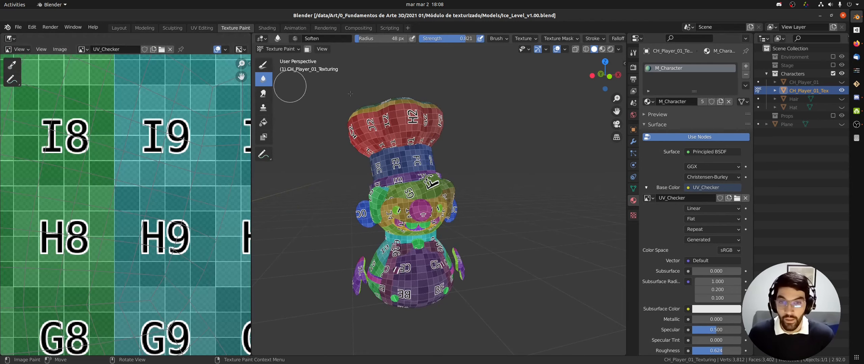
middle_click_drag(467, 127, 435, 167)
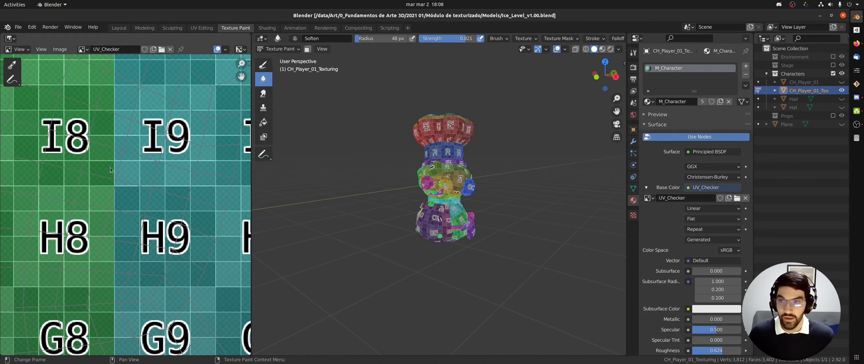
Step: Switch the image editor showing the UV_Checker texture from View to Paint mode
middle_click_drag(121, 115, 111, 221, "ctrl")
middle_click_drag(111, 182, 108, 157, "ctrl")
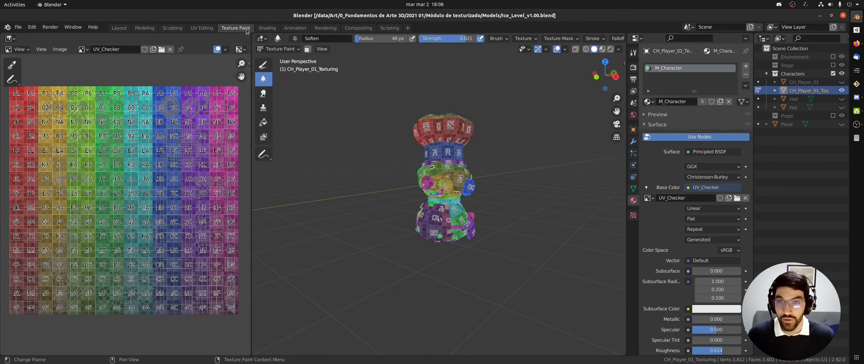
left_click(14, 50)
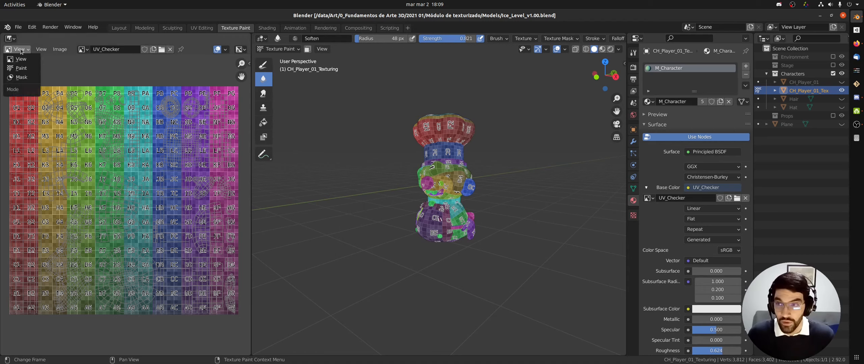
left_click(23, 70)
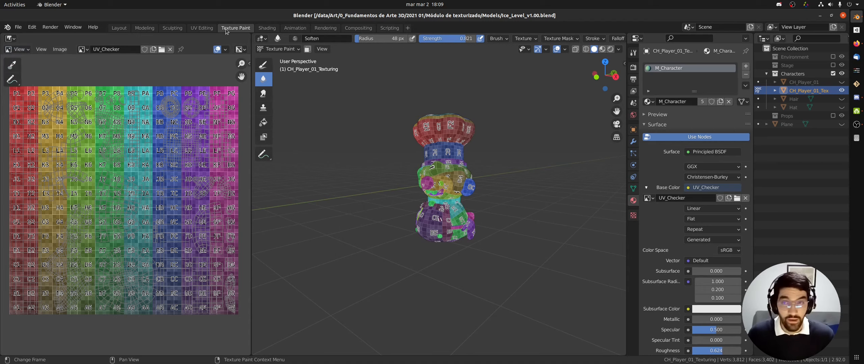
left_click(23, 51)
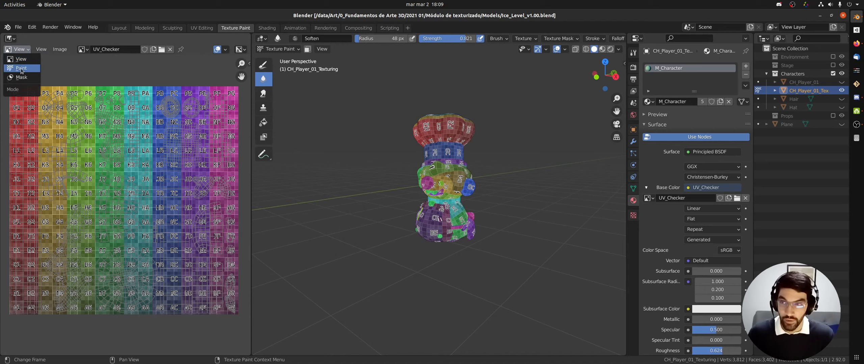
left_click(21, 69)
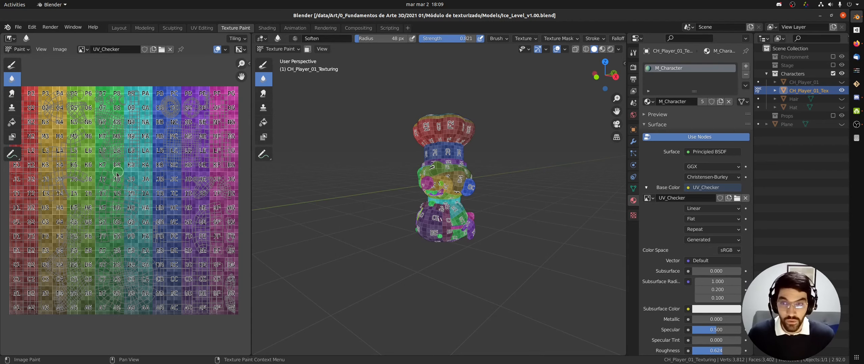
Step: Activate the Draw brush, brighten its dark red colour to a vivid red, and set its blend mode to Mix
mouse_move(117, 157)
middle_mouse_down("ctrl")
mouse_move(141, 123)
mouse_move(162, 175)
mouse_move(141, 150)
mouse_move(86, 202)
mouse_move(101, 153)
middle_mouse_up("ctrl")
left_click(11, 64)
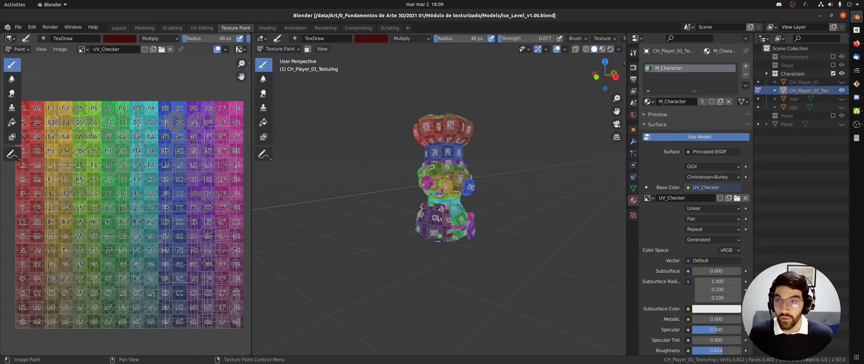
left_click(126, 40)
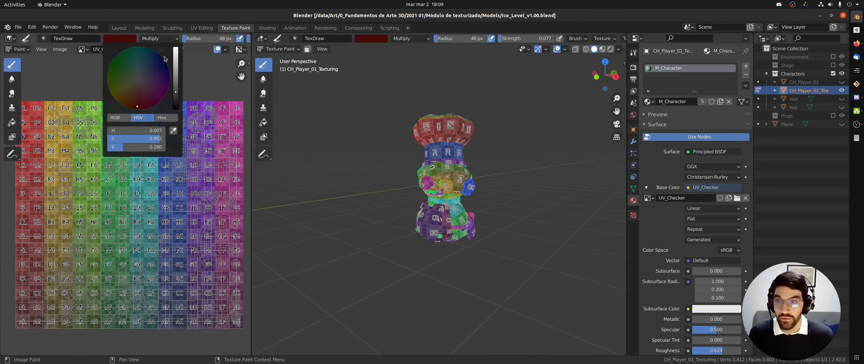
left_click_drag(173, 87, 176, 48)
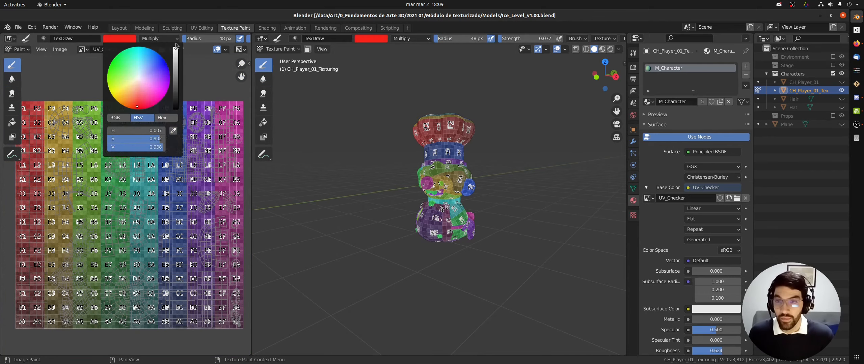
left_click(158, 38)
left_click(159, 48)
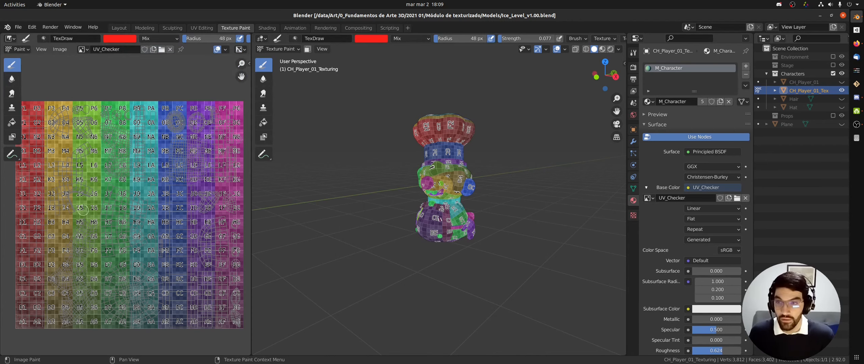
Step: Try a brush stroke on the UV_Checker image, then toggle the character to Object Mode and back to Texture Paint
left_click_drag(187, 170, 122, 185)
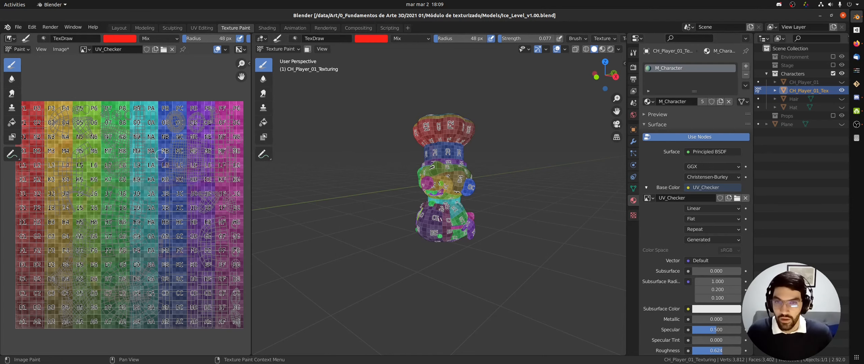
key("ctrl+Tab")
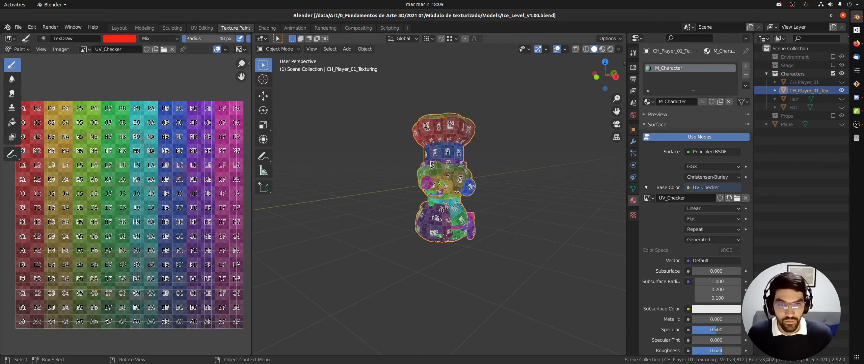
key("ctrl+Tab")
left_click(510, 139)
middle_click_drag(449, 158, 432, 161)
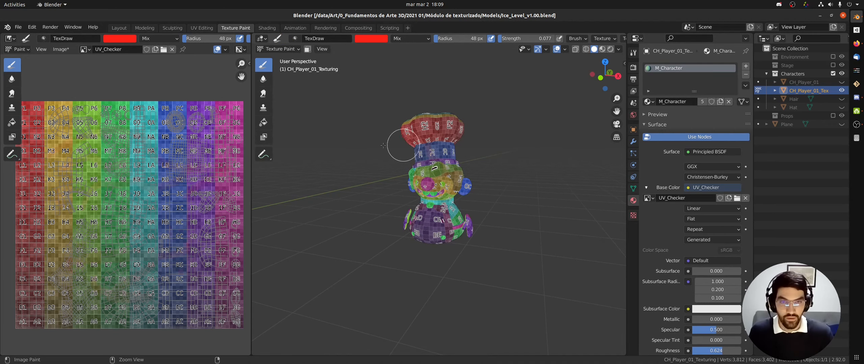
Step: Set the brush strength to 1.000 and paint three wavy red strokes across the UV_Checker image
middle_click_drag(243, 38, 164, 32)
left_click_drag(163, 39, 198, 39)
mouse_move(51, 202)
left_mouse_down()
mouse_move(54, 191)
mouse_move(184, 254)
mouse_move(228, 250)
left_mouse_up()
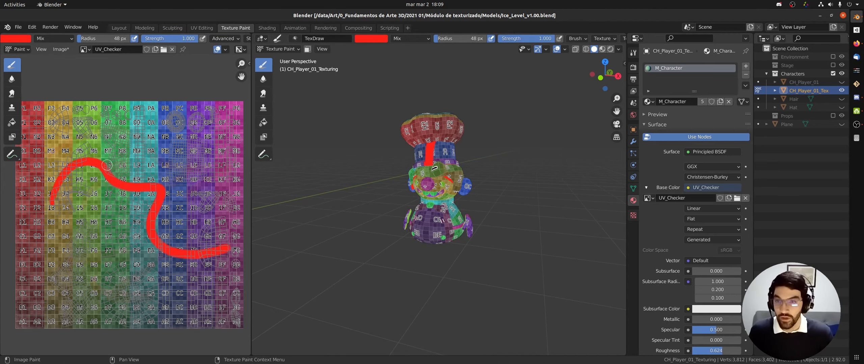
left_click_drag(84, 137, 167, 148)
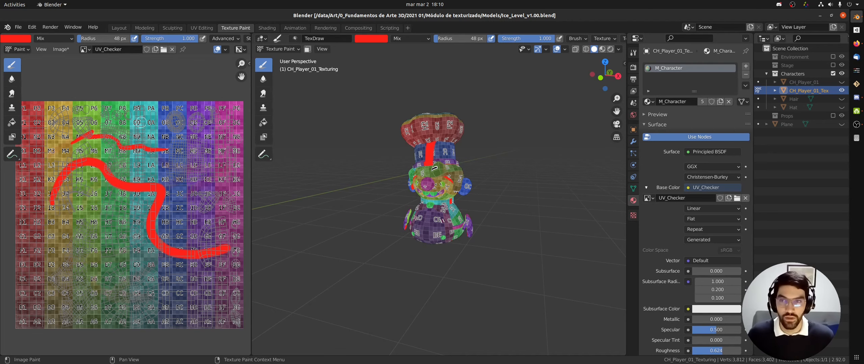
middle_click_drag(67, 74, 71, 71)
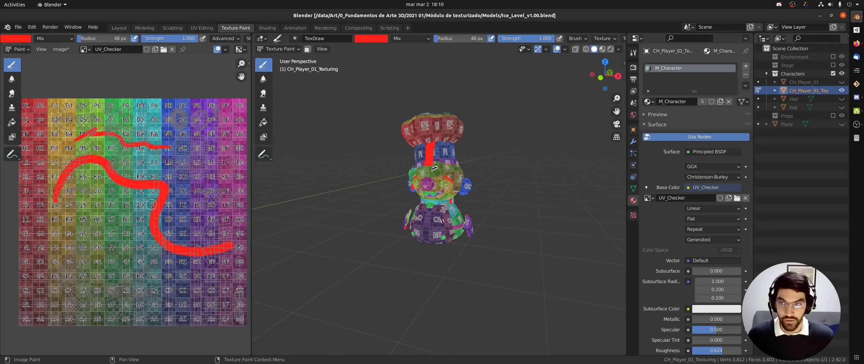
middle_click_drag(405, 116, 401, 167)
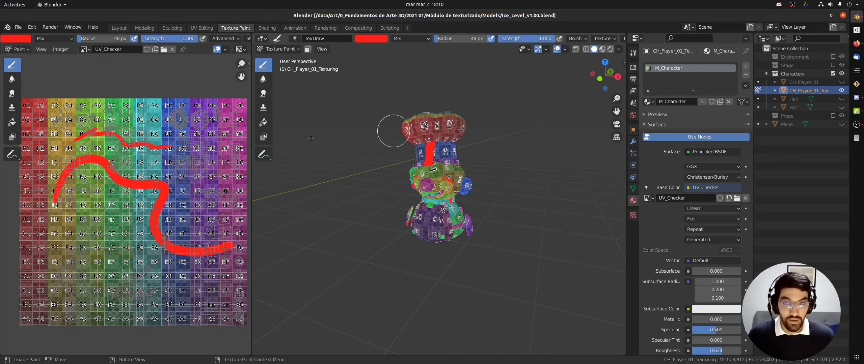
left_click_drag(55, 234, 158, 263)
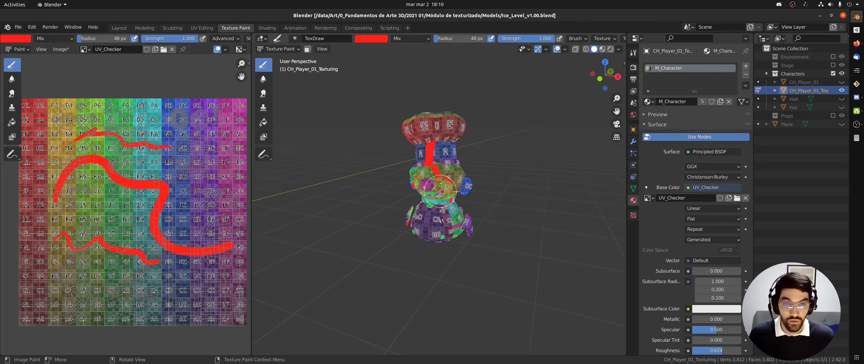
Step: Paint red patches directly on the 3D character's hat band, hat top, body side and belly
scroll(441, 191, "up", 4)
mouse_move(463, 148)
middle_mouse_down()
mouse_move(443, 132)
mouse_move(398, 188)
middle_mouse_up()
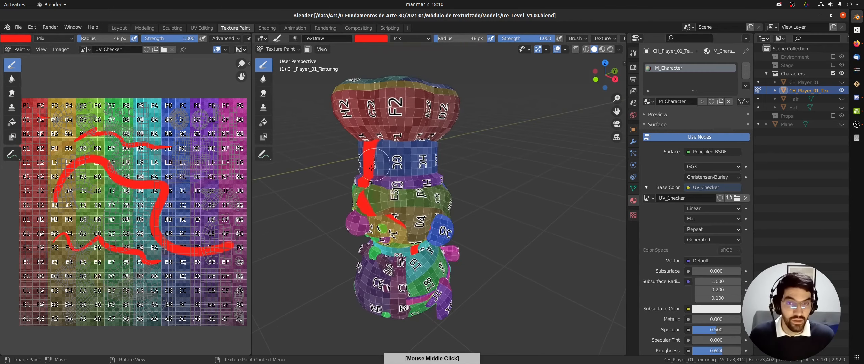
left_click_drag(374, 156, 466, 157)
middle_click_drag(412, 135, 394, 123)
left_click_drag(396, 109, 446, 110)
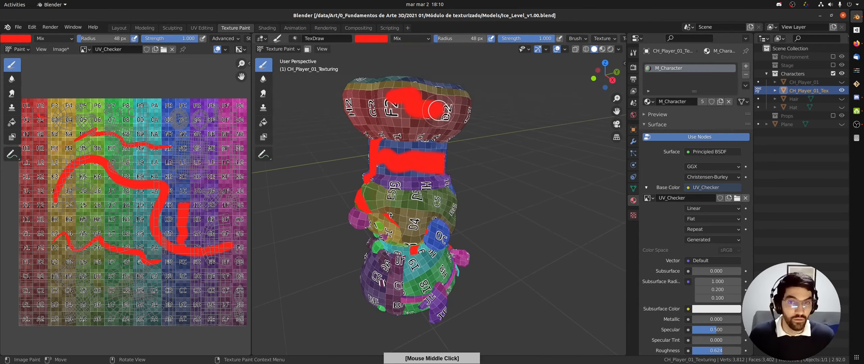
middle_click_drag(445, 110, 391, 104)
middle_click_drag(395, 166, 448, 155)
left_click_drag(380, 265, 420, 267)
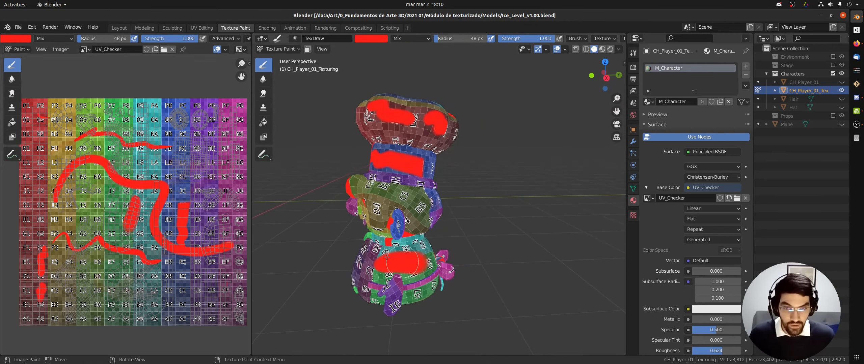
mouse_move(398, 277)
middle_mouse_down()
mouse_move(471, 243)
mouse_move(358, 283)
middle_mouse_up()
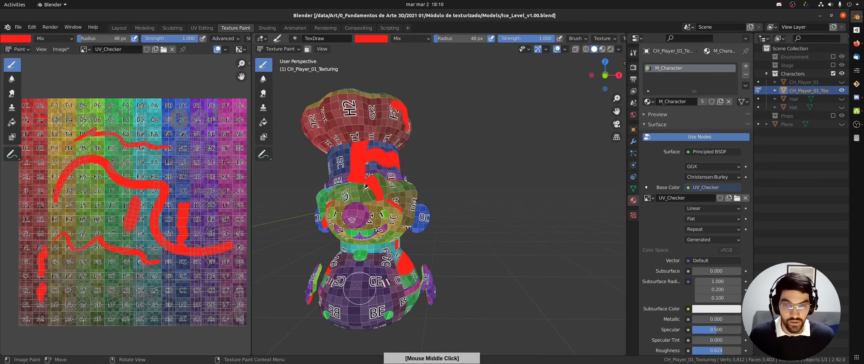
left_click(357, 284)
middle_click_drag(190, 184, 158, 190)
middle_click_drag(170, 160, 173, 155)
middle_click_drag(96, 231, 120, 224)
mouse_move(422, 164)
middle_mouse_down()
mouse_move(417, 172)
mouse_move(437, 169)
mouse_move(438, 190)
mouse_move(437, 164)
middle_mouse_up()
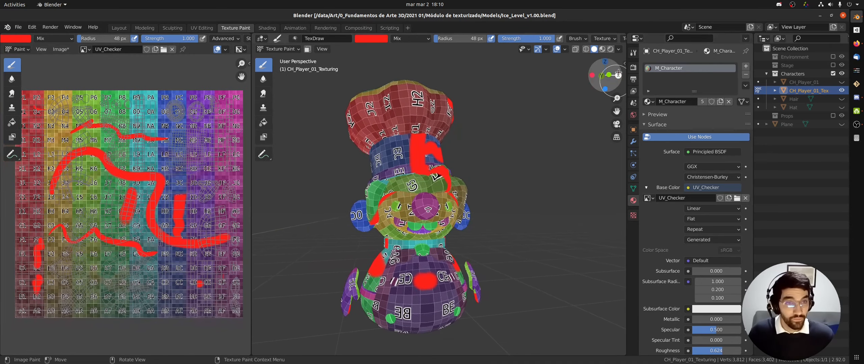
Step: Display the Draw brush's tool settings, then return the joined character to Object Mode and hide it
left_click(634, 54)
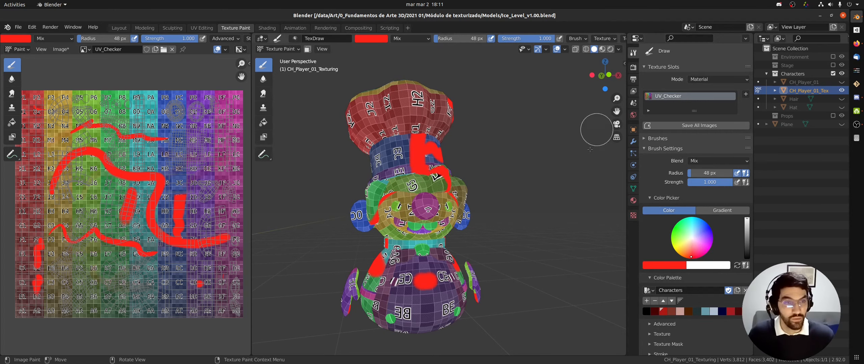
middle_click_drag(423, 152, 446, 154)
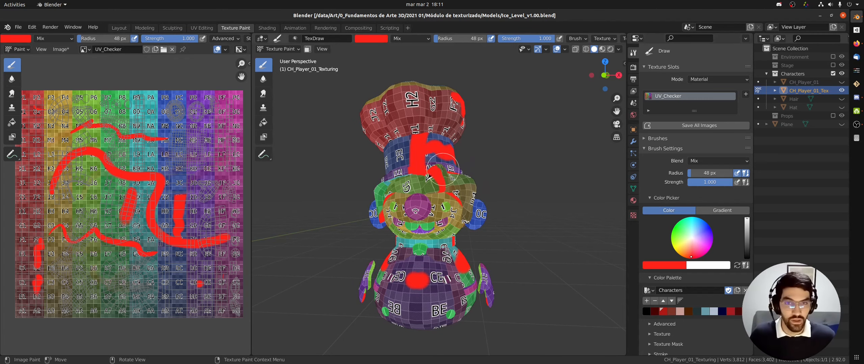
key("ctrl+Tab")
middle_click_drag(391, 142, 417, 179, "ctrl")
key("h")
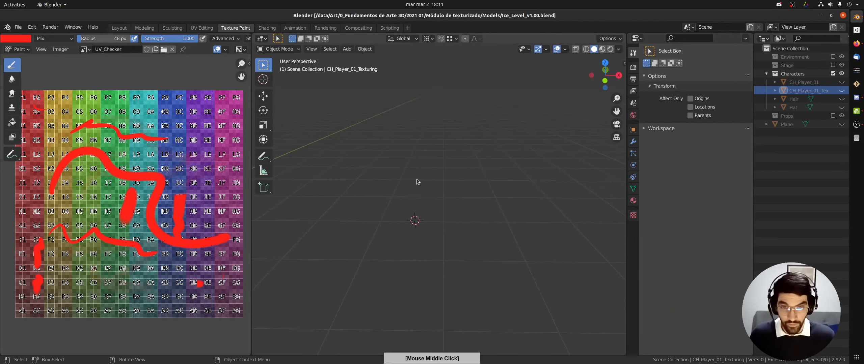
key("shift+a")
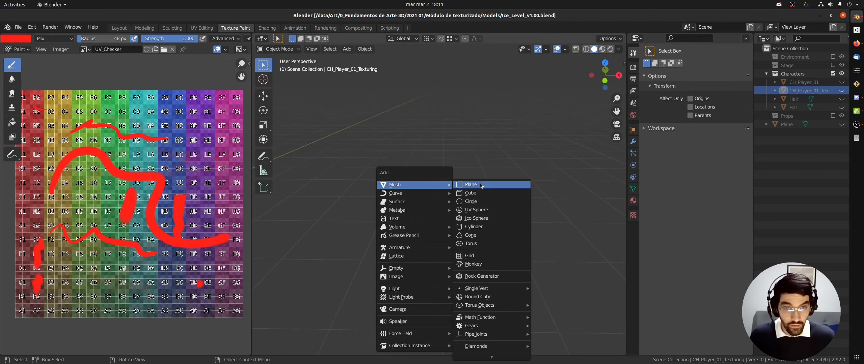
left_click(466, 185)
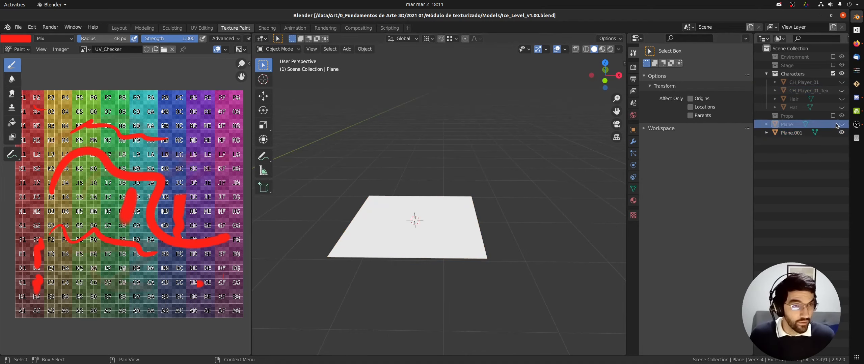
key("x")
left_click(438, 202)
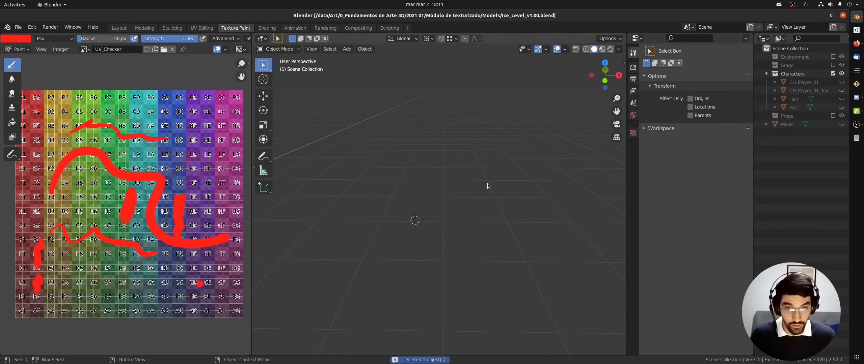
Step: Unhide and select the existing Plane object, and display its M_Character material settings
left_click(842, 124)
left_click(824, 126)
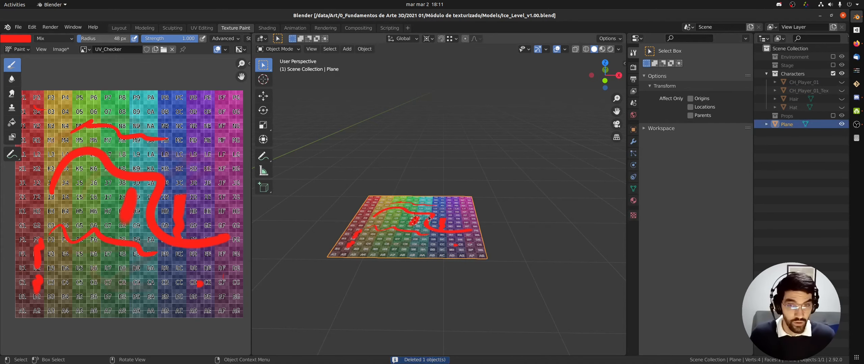
left_click(633, 201)
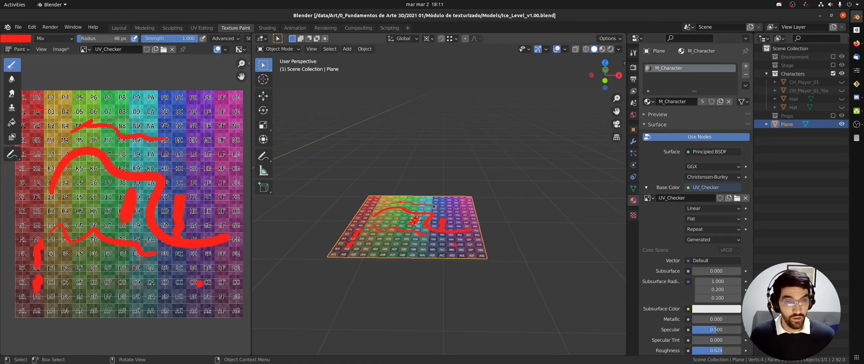
Step: Switch the Plane to Texture Paint mode in top view and paint a thick red stroke across its upper part
key("ctrl+Tab")
left_click(494, 184)
middle_click_drag(420, 221, 457, 180, "ctrl")
key("KP_7")
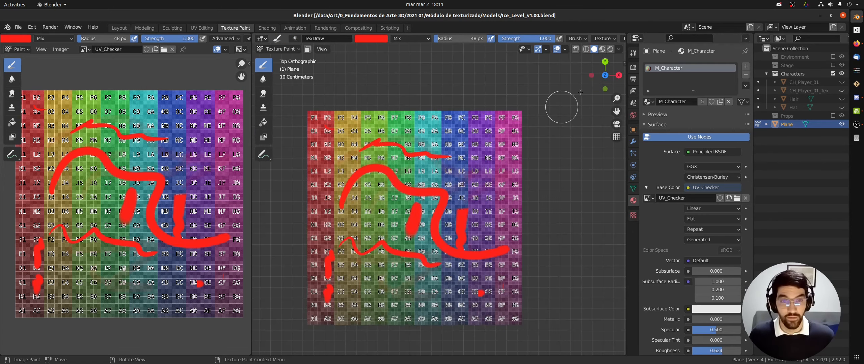
middle_click_drag(152, 172, 150, 184)
mouse_move(332, 152)
left_mouse_down()
mouse_move(358, 132)
mouse_move(461, 141)
left_mouse_up()
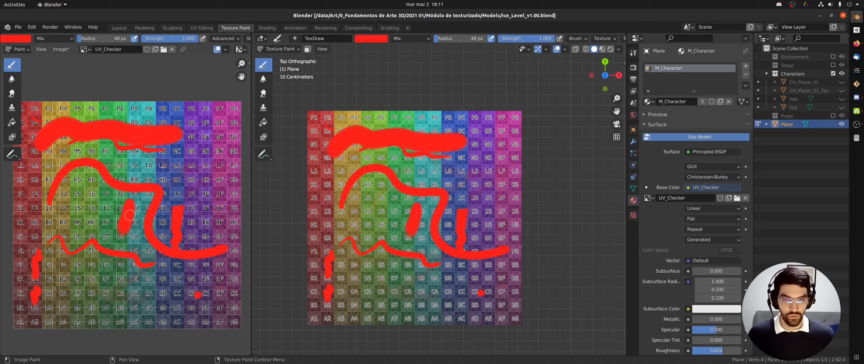
Step: Fill the Plane's entire UV_Checker texture with pure white using the Fill tool
left_click(263, 122)
left_click(371, 39)
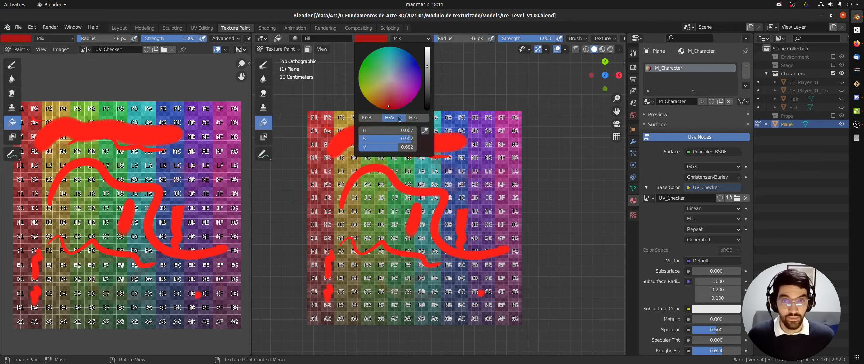
left_click_drag(399, 138, 430, 147)
left_click(378, 189)
left_click(375, 39)
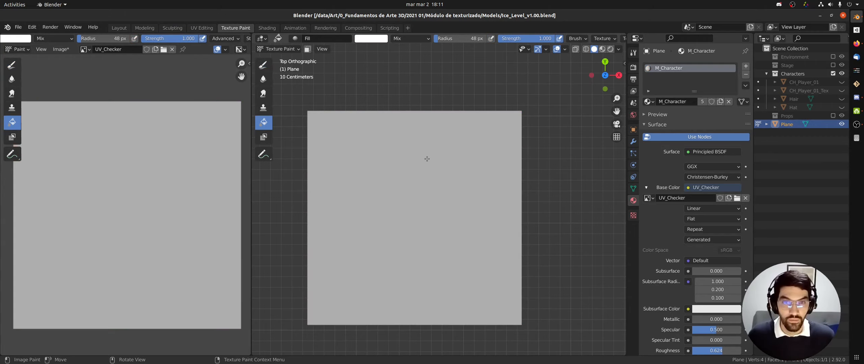
left_click(414, 135)
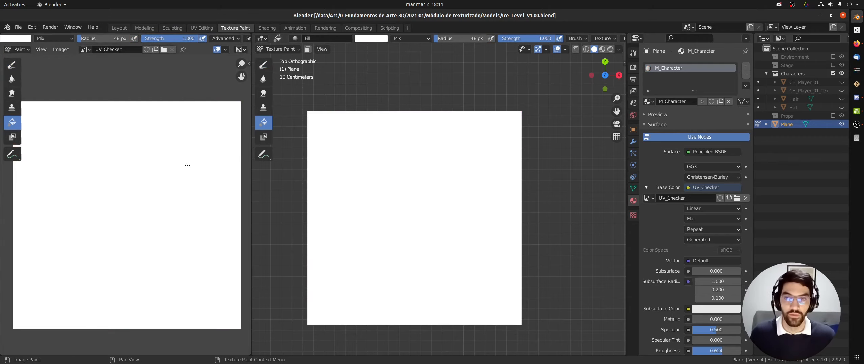
Step: Switch to the Draw brush and set its color to pure black
middle_click_drag(158, 155, 178, 148)
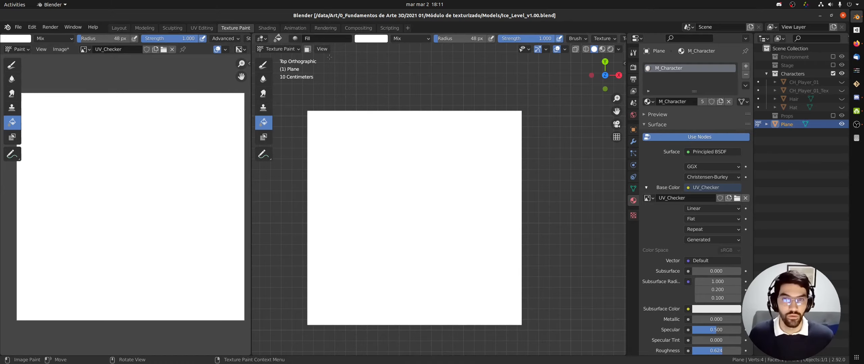
left_click(264, 65)
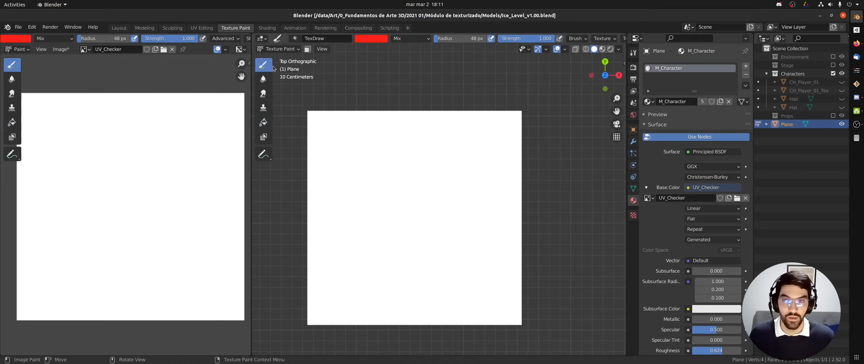
left_click(376, 39)
left_click_drag(405, 138, 319, 118)
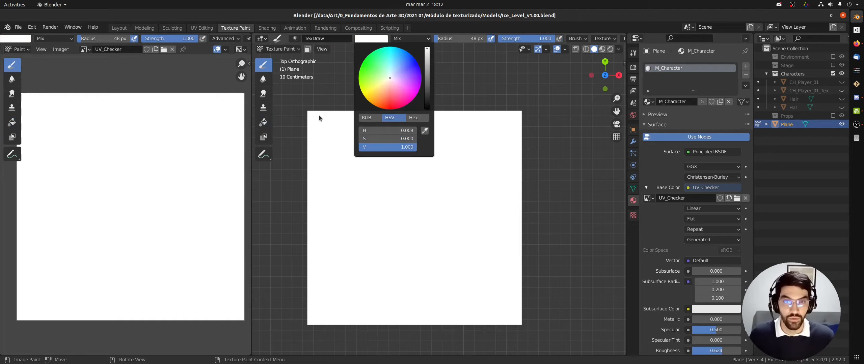
left_click_drag(427, 49, 427, 109)
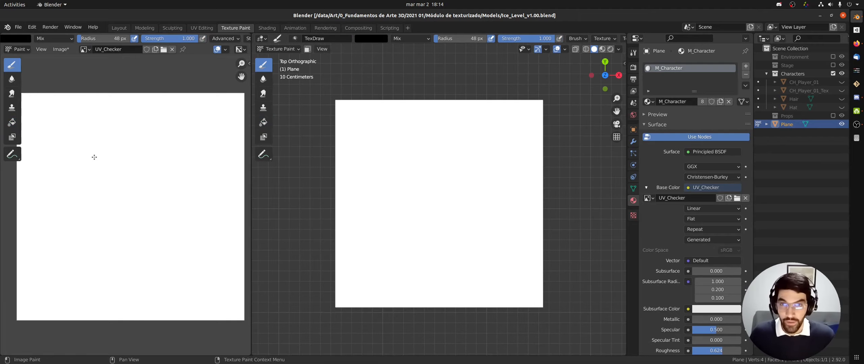
Step: Paint black test strokes on UV_Checker, alternating between the image editor and the Plane in the 3D viewport to compare stroke thickness
left_click_drag(94, 157, 155, 176)
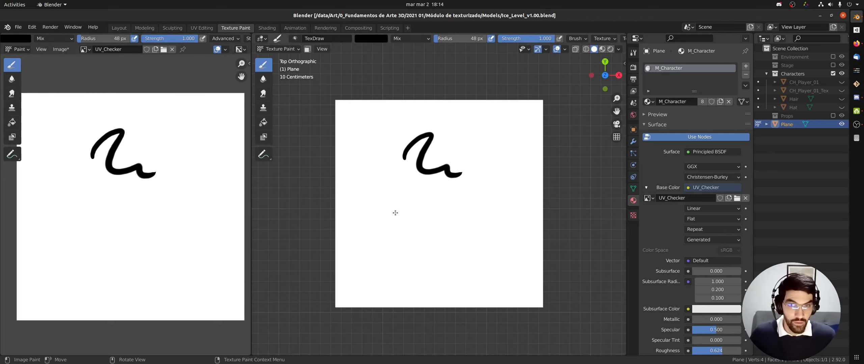
left_click_drag(393, 202, 456, 221)
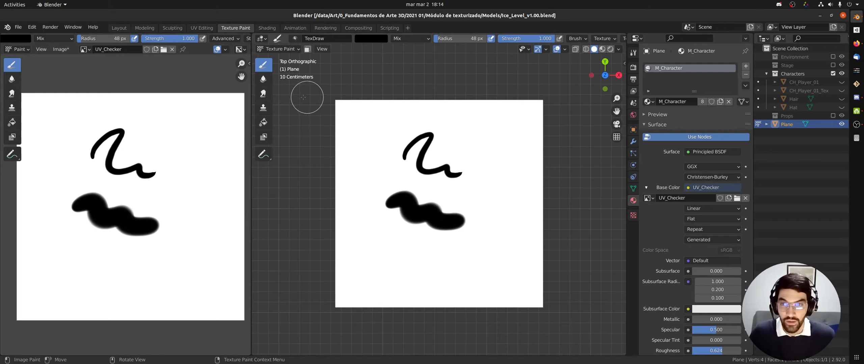
left_click_drag(370, 280, 475, 279)
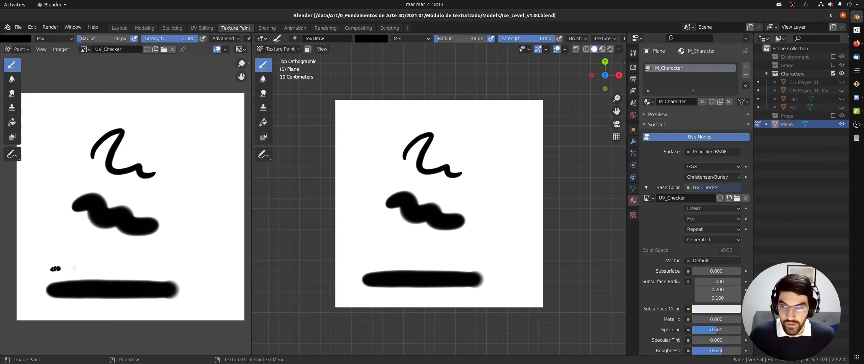
left_click_drag(74, 267, 193, 262)
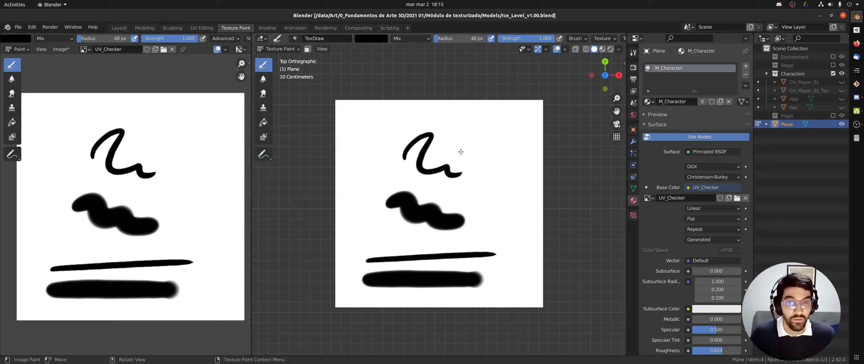
Step: Paint one black stroke across the Plane from far away and one from close up to compare brush size at different zoom levels
scroll(461, 152, "down", 5)
left_click_drag(396, 159, 470, 163)
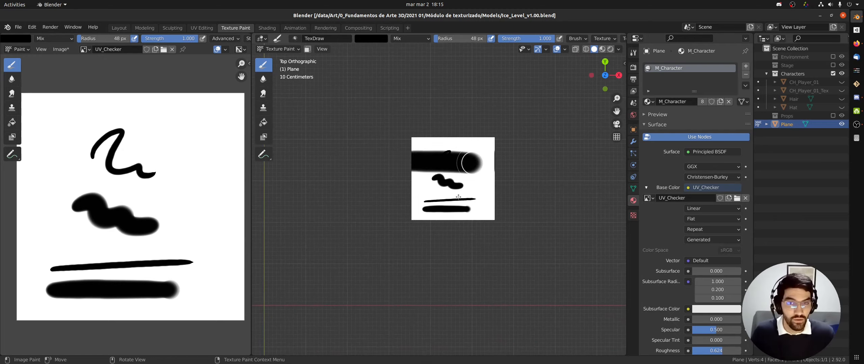
scroll(473, 171, "up", 8)
left_click_drag(454, 204, 563, 212)
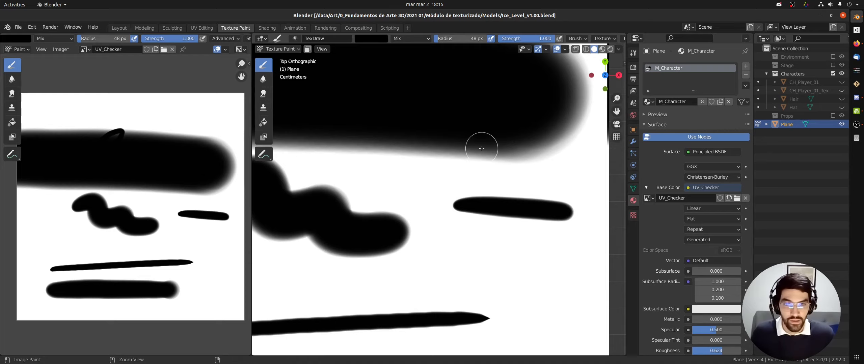
scroll(478, 152, "down", 4)
middle_click_drag(444, 175, 475, 203, "shift")
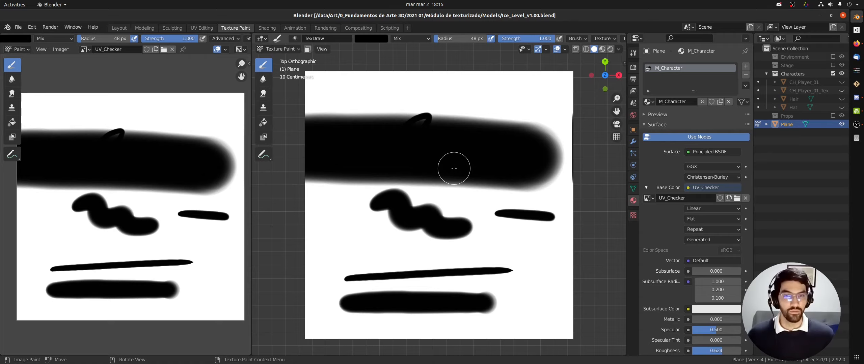
Step: Fill the Plane's texture with white using the Fill tool and return to the Draw brush
left_click(264, 122)
left_click(314, 86)
left_click(263, 66)
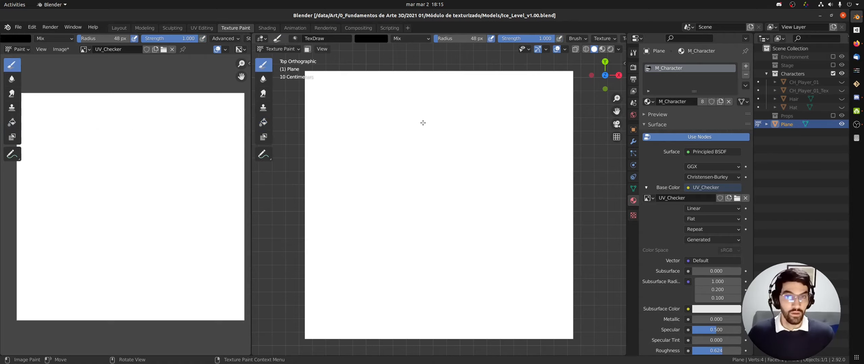
Step: Set the brush's texture slot mode to Single Image with UV_Checker as the image, then return it to Material mode
left_click(634, 52)
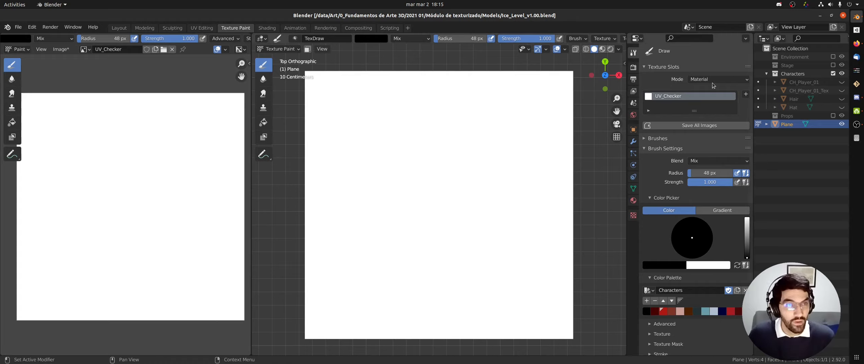
left_click(702, 81)
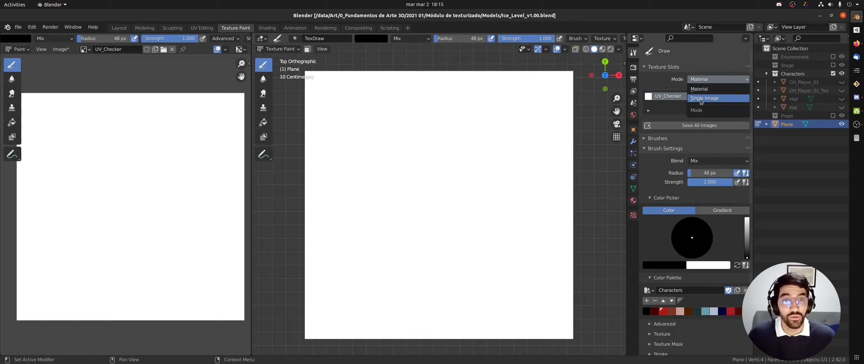
left_click(703, 90)
left_click(706, 79)
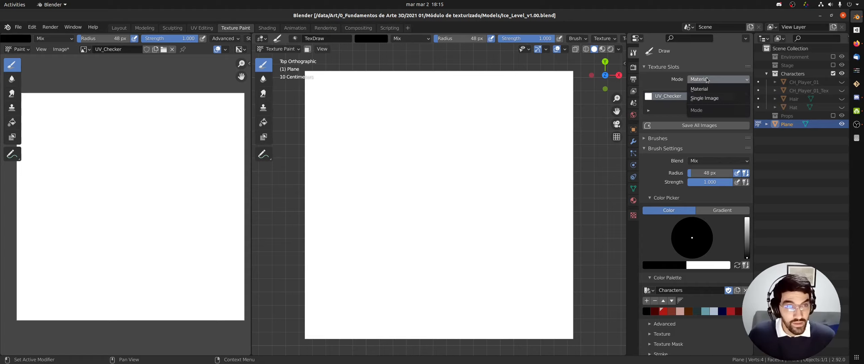
left_click(708, 98)
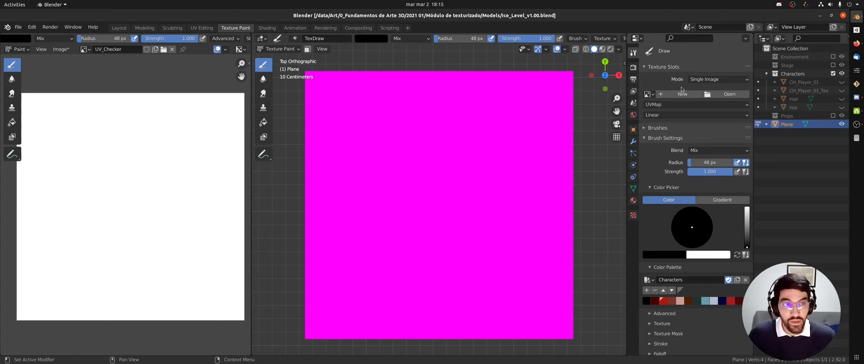
left_click(649, 94)
left_click(661, 132)
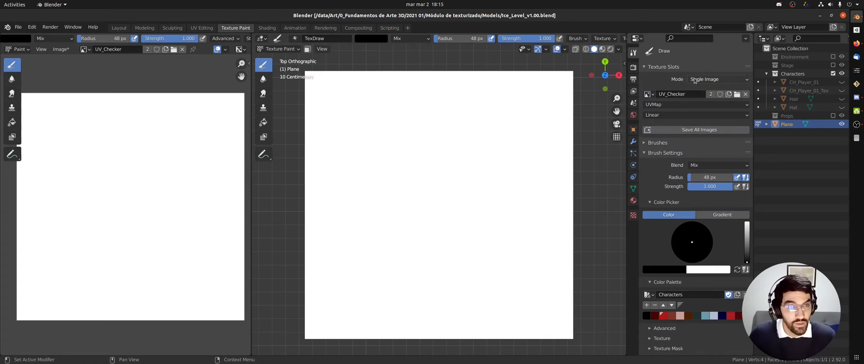
left_click(697, 81)
left_click(702, 98)
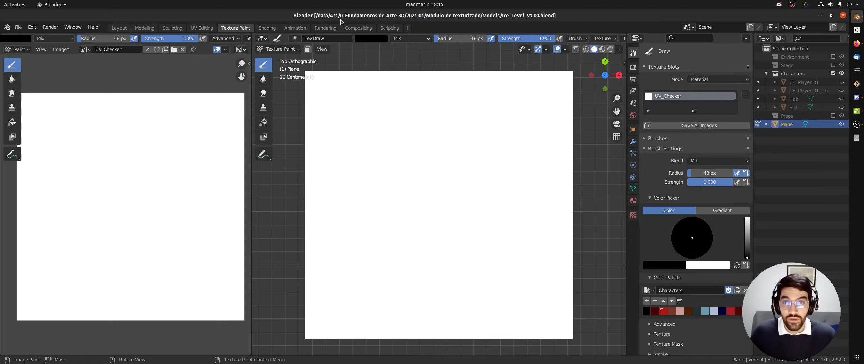
Step: Examine M_Character's UV_Checker image node in the Shading workspace, then return to the Texture Paint workspace
left_click(272, 30)
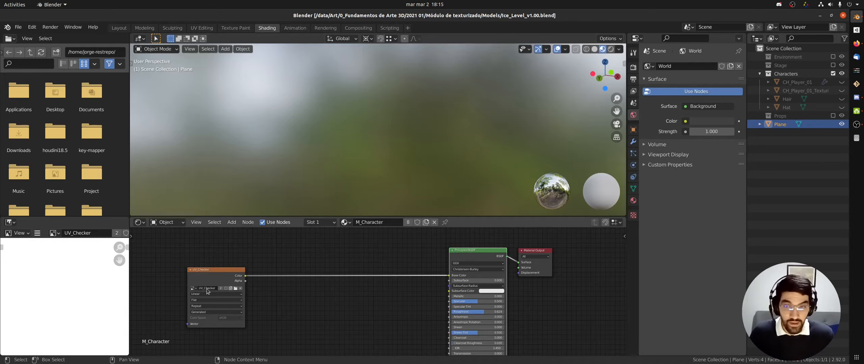
left_click(203, 278)
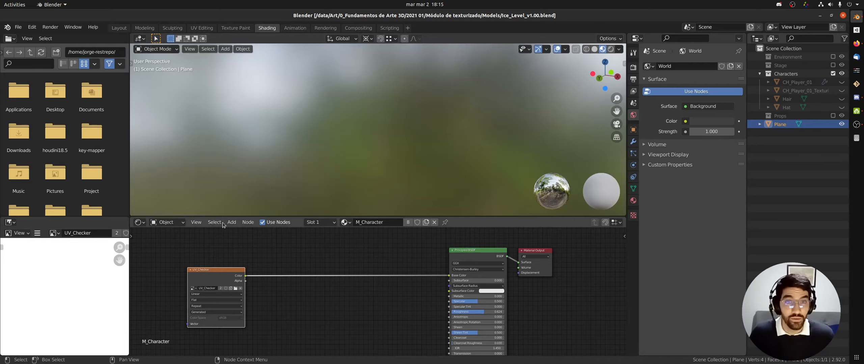
left_click(236, 28)
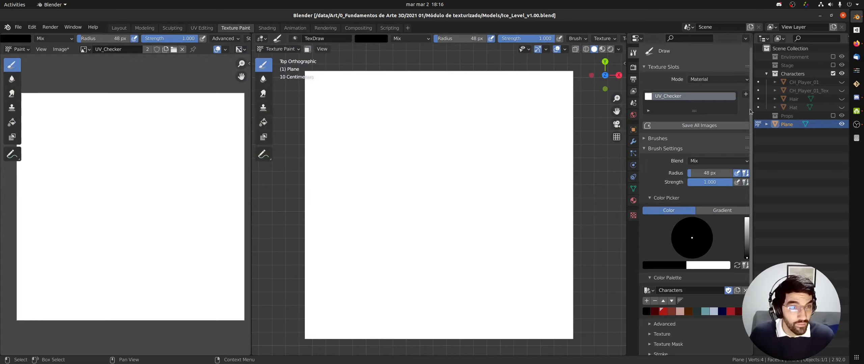
Step: Display the Plane's material settings and unlink the UV_Checker image from M_Character's Base Color
scroll(751, 113, "down", 5)
left_click(635, 202)
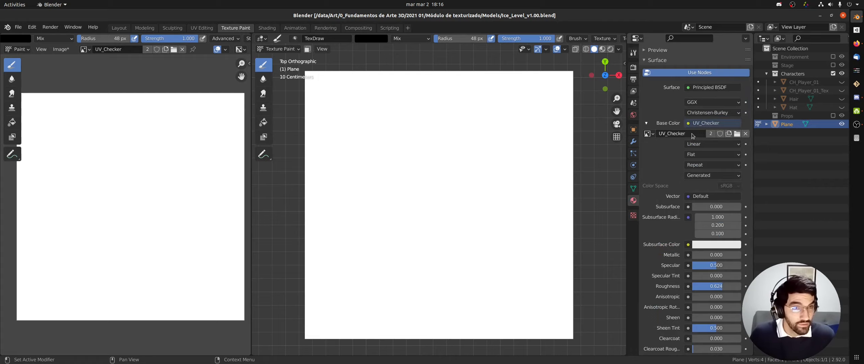
left_click(746, 134)
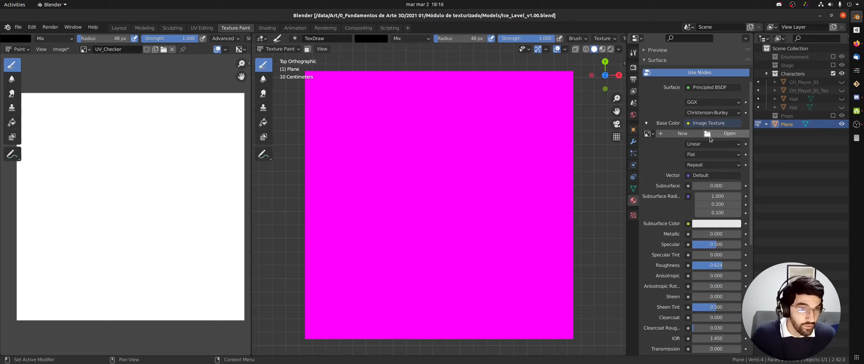
Step: Create a new Base Color image named T_Character_BC with width and height set to 2048 px
left_click(672, 134)
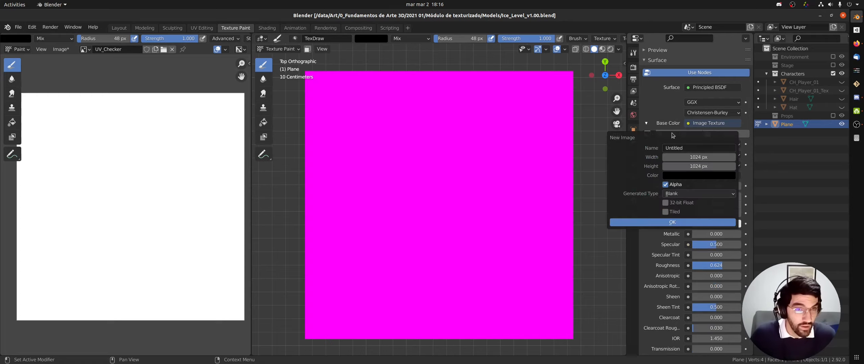
left_click(689, 148)
type("T_")
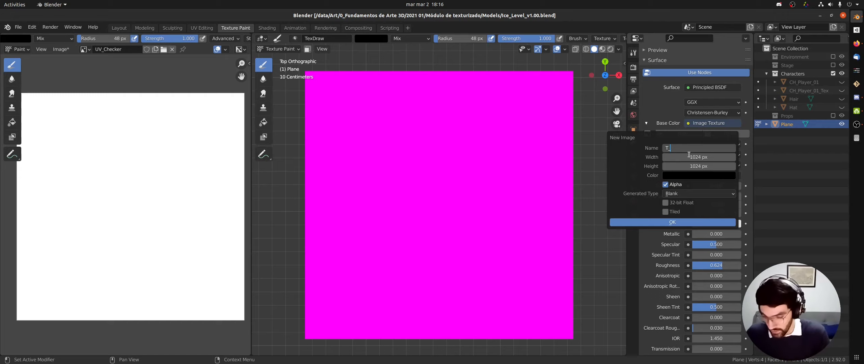
type("Charac")
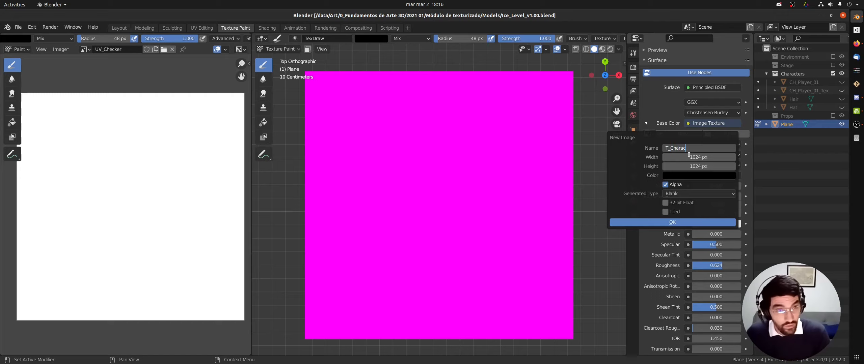
type("ter_")
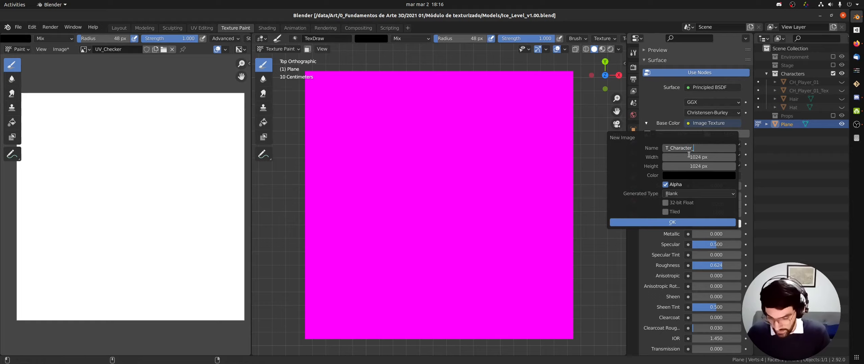
type("BC")
key("Return")
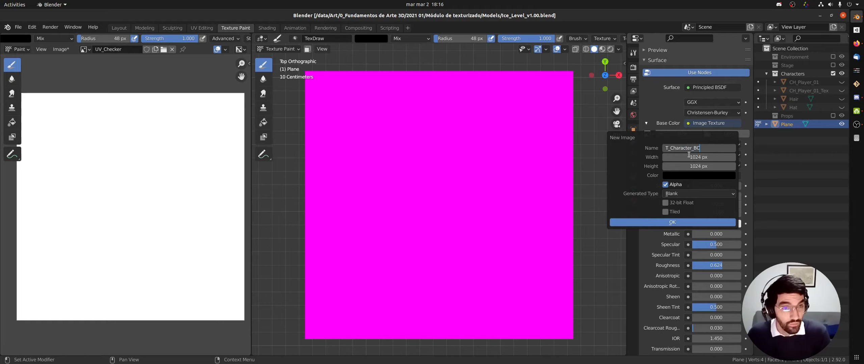
left_click_drag(689, 154, 687, 167)
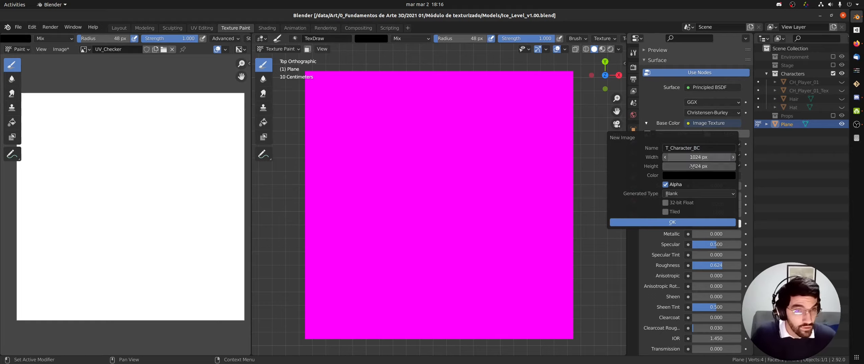
type("2048")
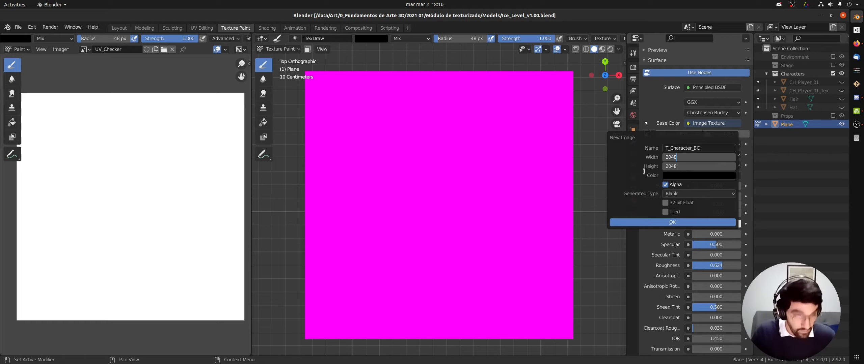
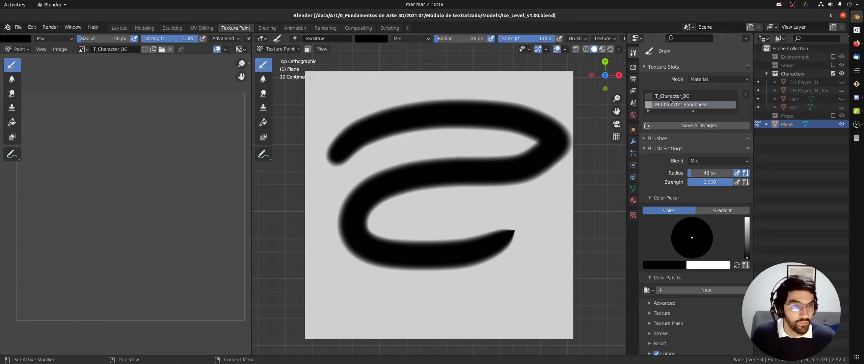
Step: Make T_Character_BC the active texture slot and paint a thick, winding stroke in saturated blue across the Plane
left_click(676, 98)
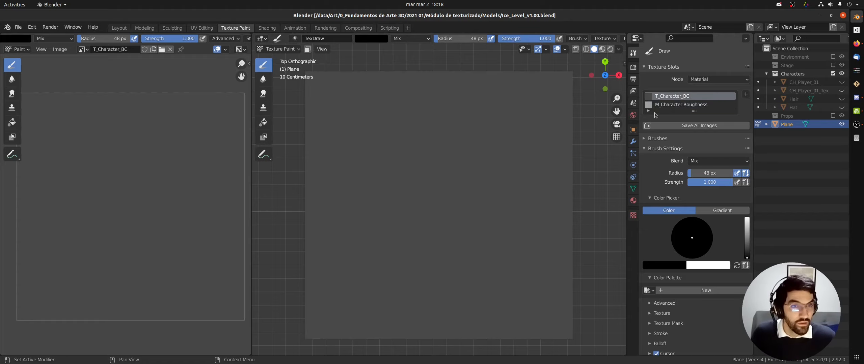
left_click(373, 40)
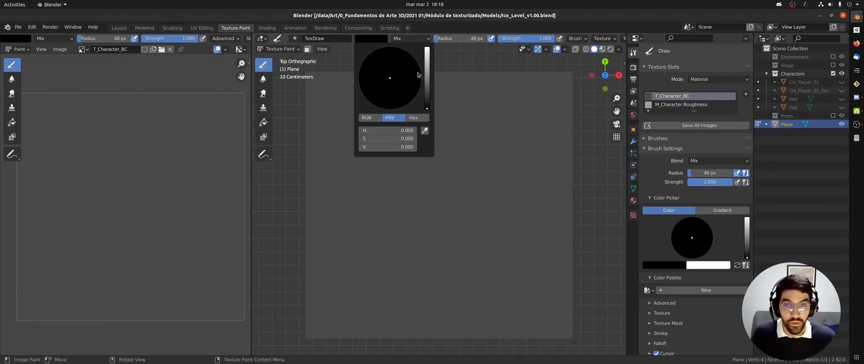
left_click(427, 66)
left_click(409, 70)
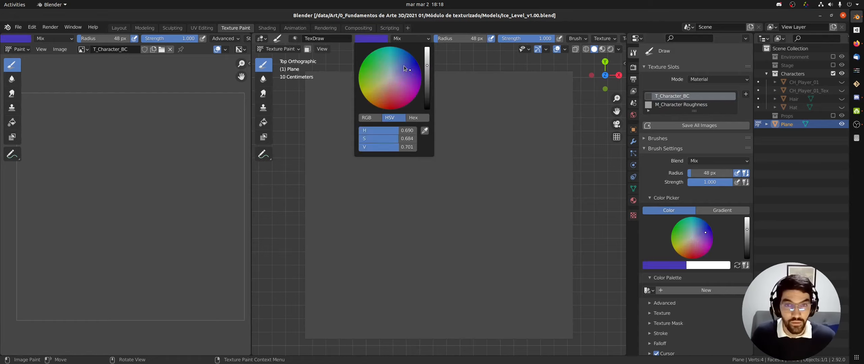
left_click(405, 66)
left_click(414, 71)
mouse_move(332, 126)
left_mouse_down()
mouse_move(547, 139)
mouse_move(351, 253)
mouse_move(482, 237)
left_mouse_up()
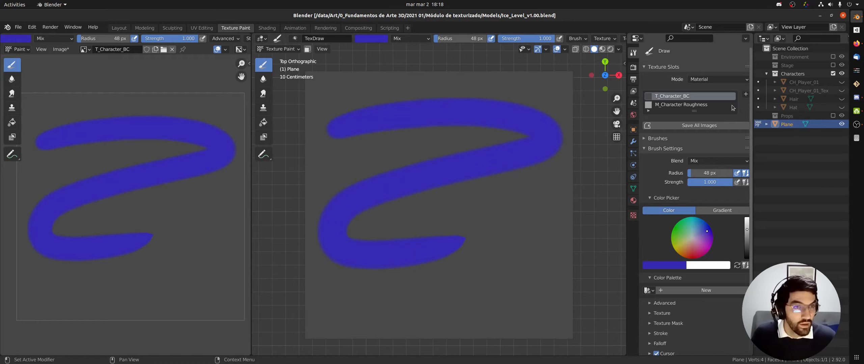
Step: Add a black 2048 × 2048 px Metallic texture paint slot named M_Character Metallic
left_click(746, 94)
left_click(773, 132)
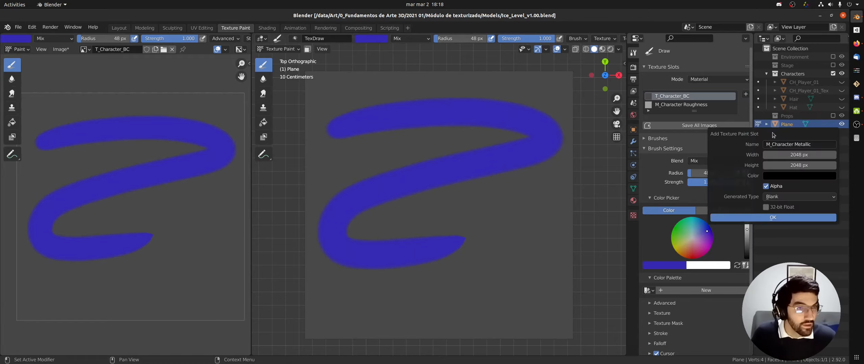
left_click(773, 218)
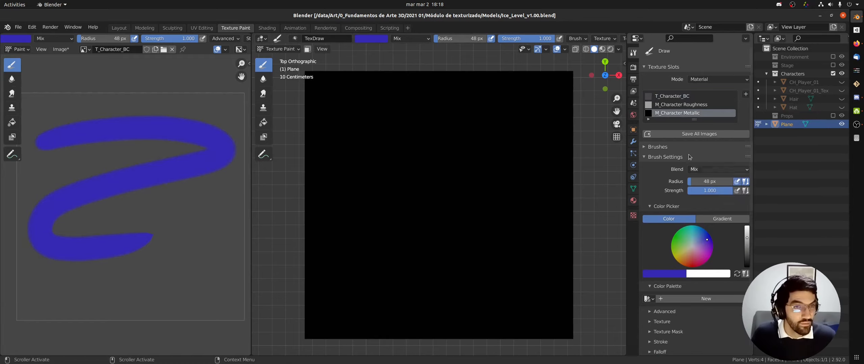
Step: Set the brush color to white and paint a thick S-shaped stroke across the Plane on the Metallic texture
left_click(371, 39)
left_click_drag(426, 72, 433, 42)
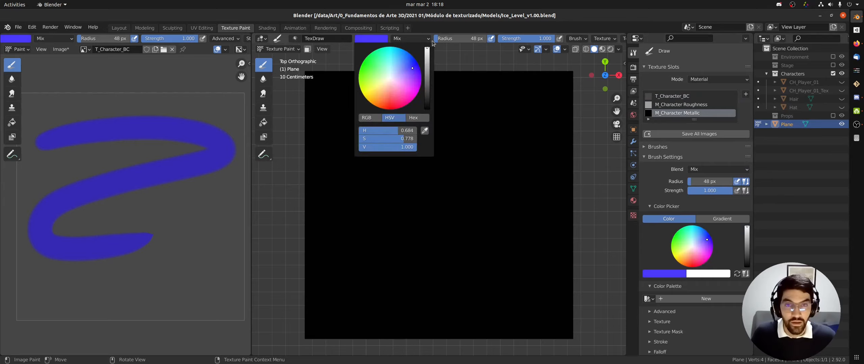
left_click_drag(407, 136, 347, 139)
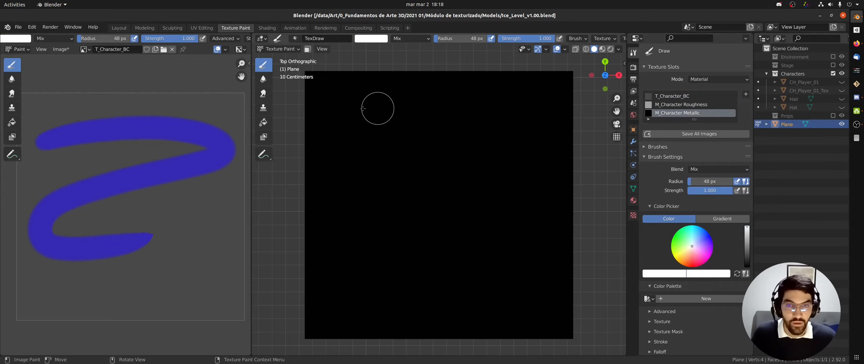
mouse_move(488, 97)
left_mouse_down()
mouse_move(446, 95)
mouse_move(549, 179)
mouse_move(353, 271)
left_mouse_up()
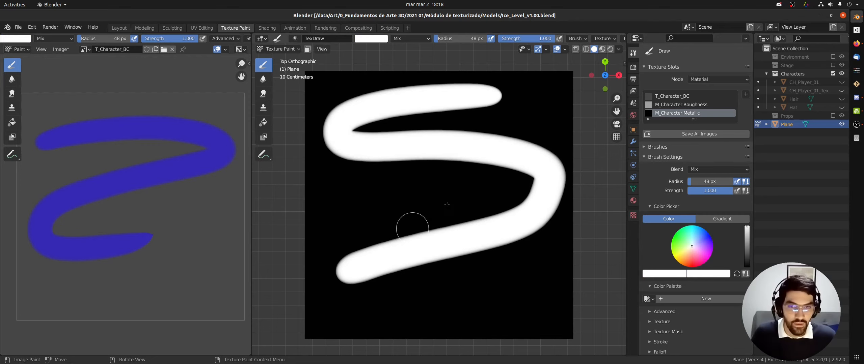
Step: In the Shading workspace, spread out M_Character's overlapping Metallic and Roughness image nodes so their links are readable
left_click(272, 28)
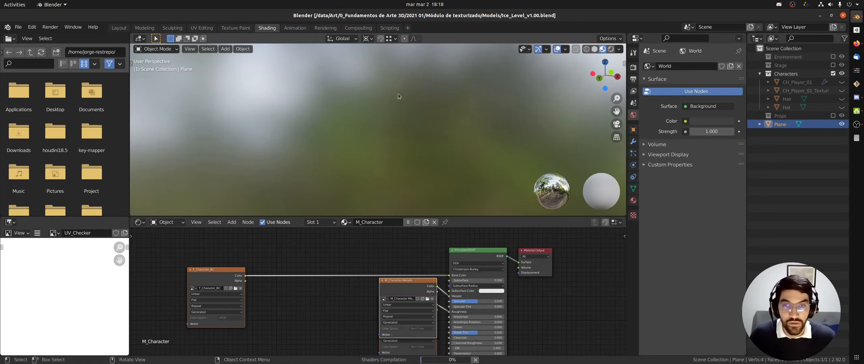
middle_click_drag(392, 255, 405, 270, "ctrl")
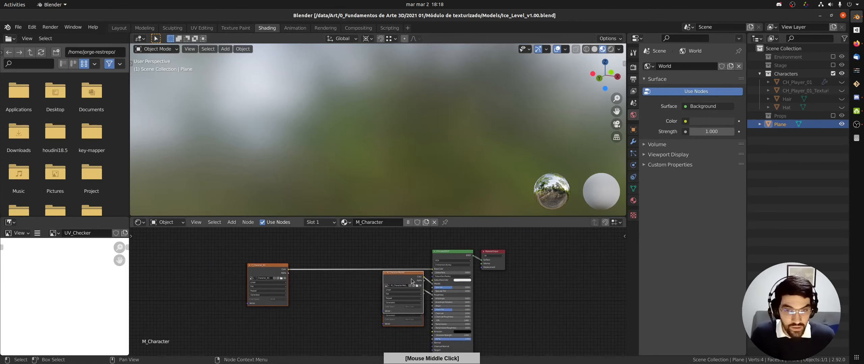
left_click_drag(404, 275, 273, 289)
left_click(293, 296)
left_click(357, 298)
left_click_drag(358, 299, 335, 324)
Step: Examine the Plane's reflections from several angles, then display it in Material Preview in the Texture Paint workspace
middle_click_drag(452, 200, 469, 136)
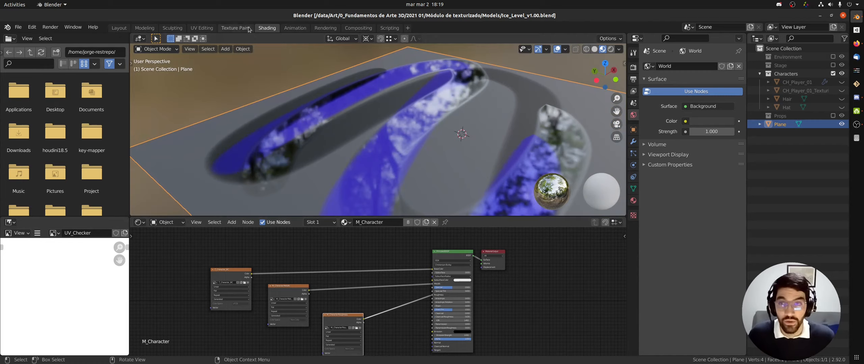
middle_click_drag(439, 129, 420, 113)
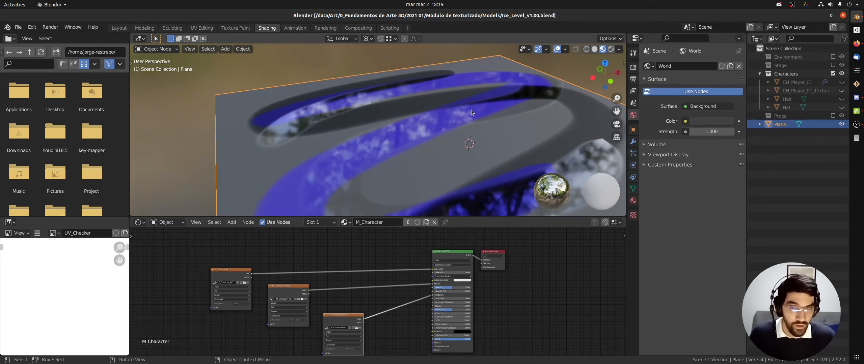
mouse_move(471, 109)
middle_mouse_down()
mouse_move(402, 101)
mouse_move(337, 77)
middle_mouse_up()
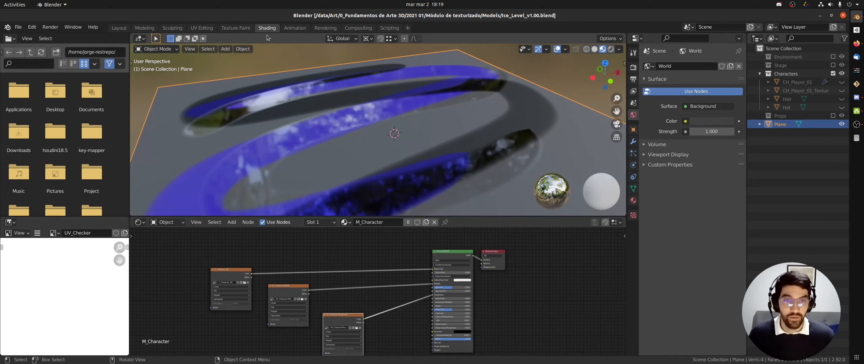
mouse_move(513, 72)
middle_mouse_down()
mouse_move(384, 111)
mouse_move(386, 120)
mouse_move(425, 110)
mouse_move(383, 106)
middle_mouse_up()
left_click(229, 29)
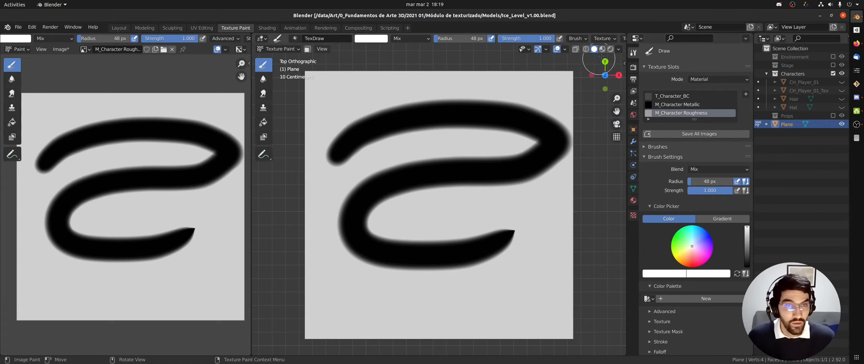
left_click(610, 50)
mouse_move(507, 127)
middle_mouse_down()
mouse_move(499, 123)
mouse_move(590, 58)
middle_mouse_up()
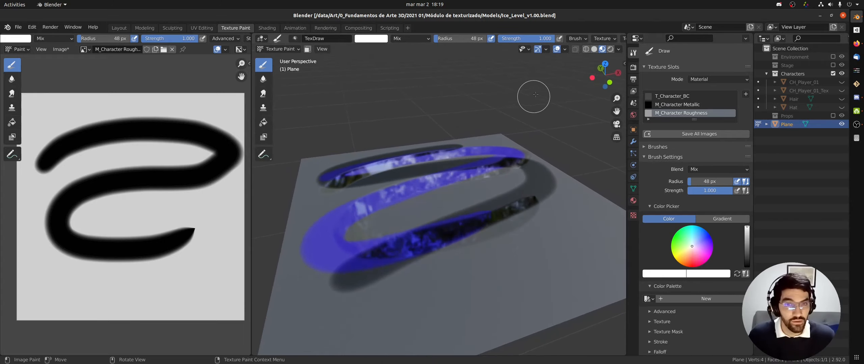
left_click(618, 49)
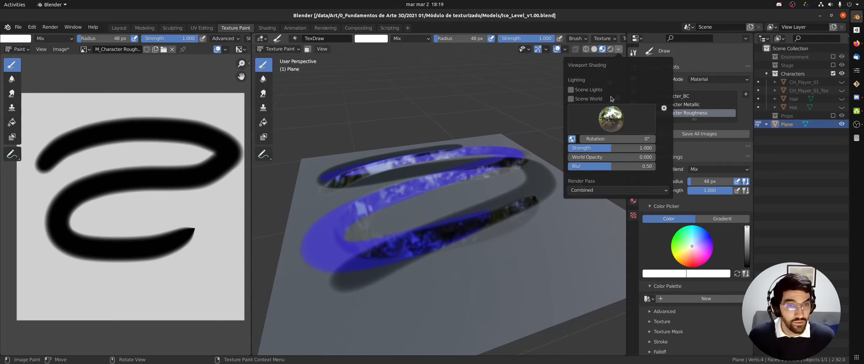
middle_click_drag(418, 115, 425, 148)
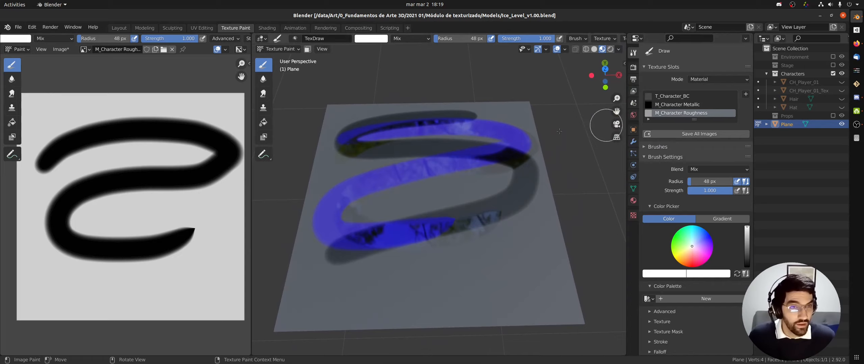
Step: Paint over the Plane's central strokes on M_Character Roughness, first in white and then in mid grey
mouse_move(411, 183)
left_mouse_down()
mouse_move(495, 187)
mouse_move(420, 138)
left_mouse_up()
left_click(373, 39)
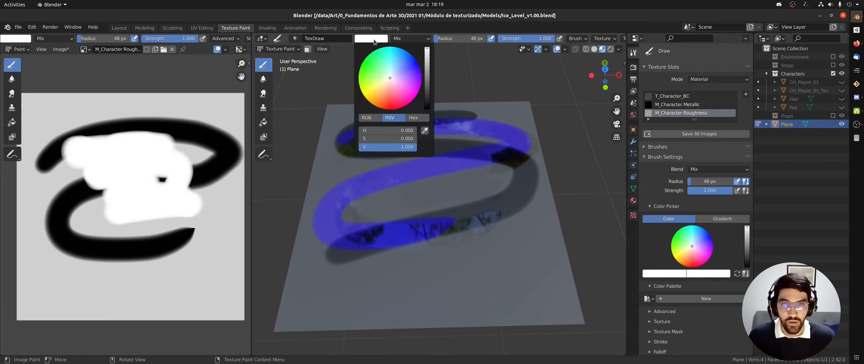
left_click(428, 80)
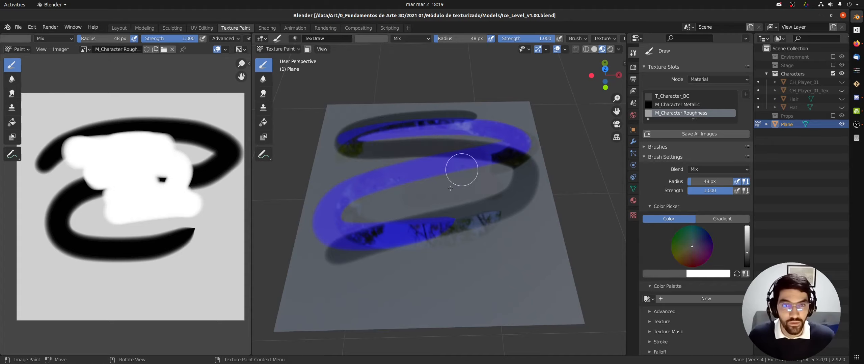
left_click_drag(454, 146, 417, 160)
mouse_move(313, 194)
middle_mouse_down()
mouse_move(385, 167)
mouse_move(372, 178)
middle_mouse_up()
left_click_drag(420, 194, 443, 178)
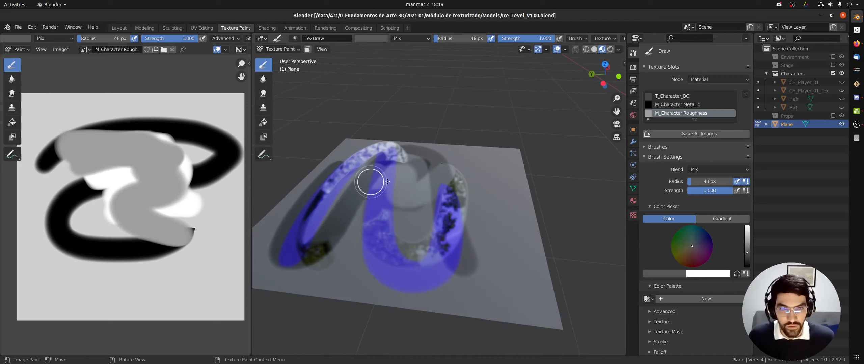
left_click_drag(368, 178, 416, 180)
Step: Make M_Character Metallic the active slot and paint a broad white area across the middle of the Plane
left_click(681, 105)
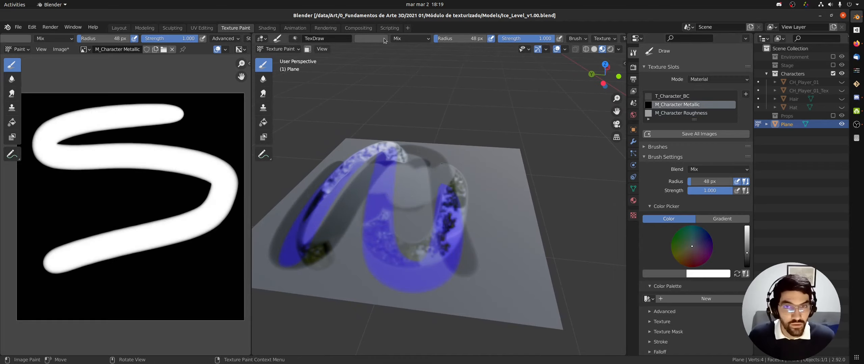
left_click(371, 38)
left_click(428, 55)
left_click_drag(429, 54, 429, 38)
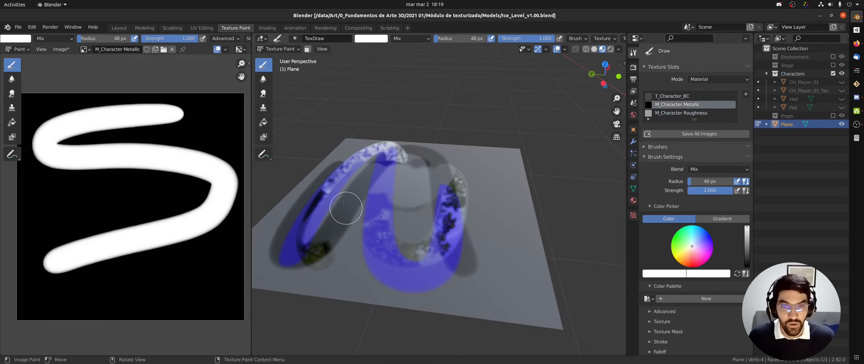
mouse_move(347, 202)
left_mouse_down()
mouse_move(399, 179)
mouse_move(383, 223)
left_mouse_up()
middle_click_drag(383, 224, 516, 148)
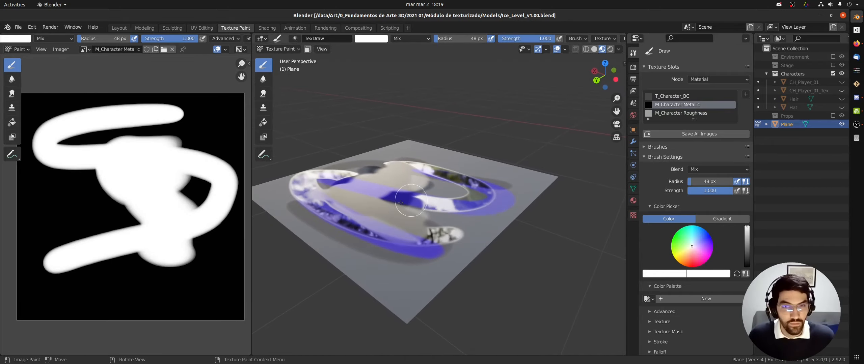
Step: Make M_Character Roughness the active slot and paint a large black area over the Plane's center
left_click(681, 112)
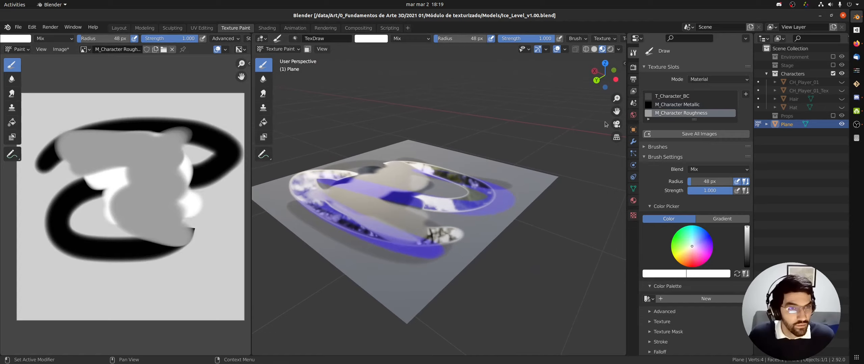
left_click(677, 98)
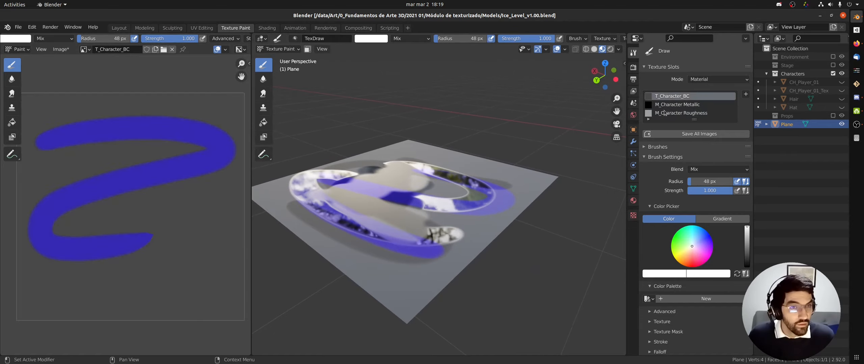
left_click(675, 106)
left_click(677, 113)
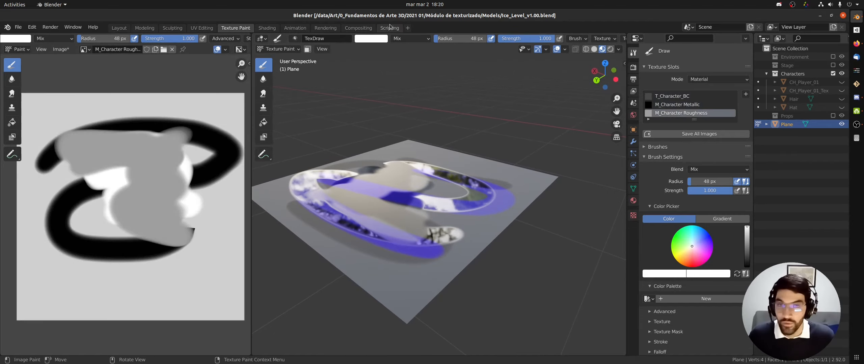
left_click(371, 38)
left_click_drag(430, 82, 428, 108)
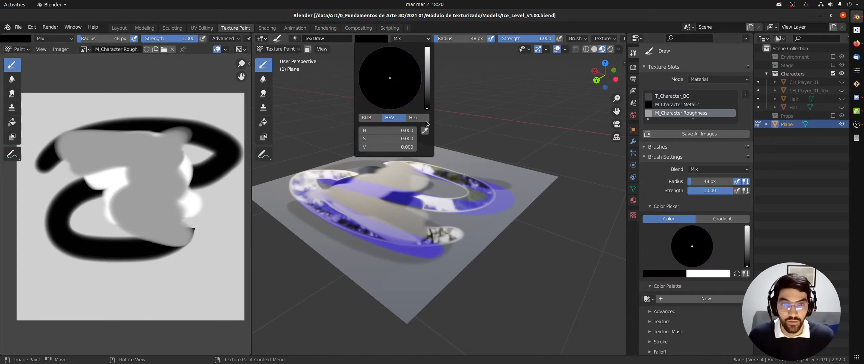
mouse_move(383, 173)
left_mouse_down()
mouse_move(356, 189)
mouse_move(414, 204)
left_mouse_up()
mouse_move(481, 174)
middle_mouse_down()
mouse_move(342, 199)
mouse_move(458, 167)
mouse_move(510, 139)
mouse_move(434, 227)
middle_mouse_up()
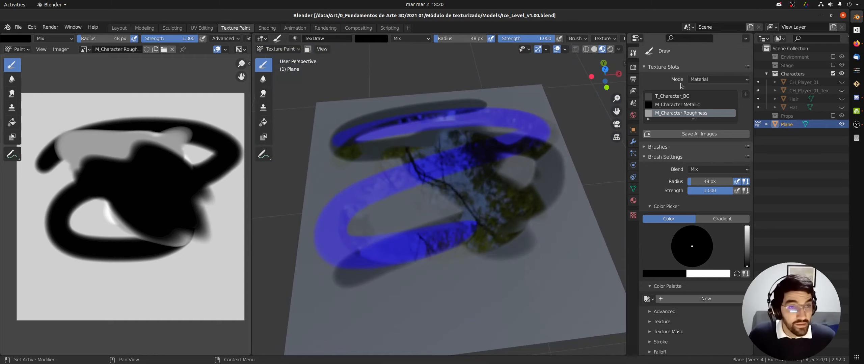
Step: Return the paint viewport to Solid shading and delete M_Character's Metallic and Roughness image nodes in the Shading workspace
left_click(593, 50)
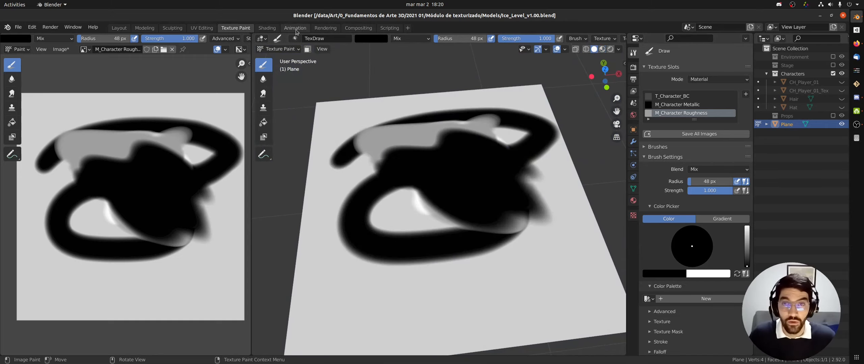
left_click(267, 28)
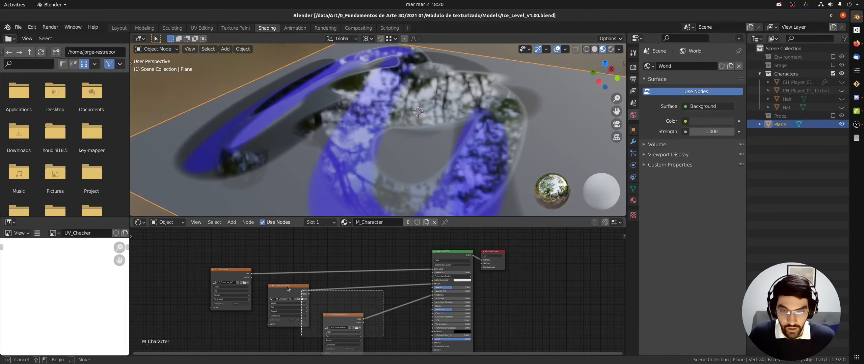
middle_click_drag(378, 275, 417, 271)
key("x")
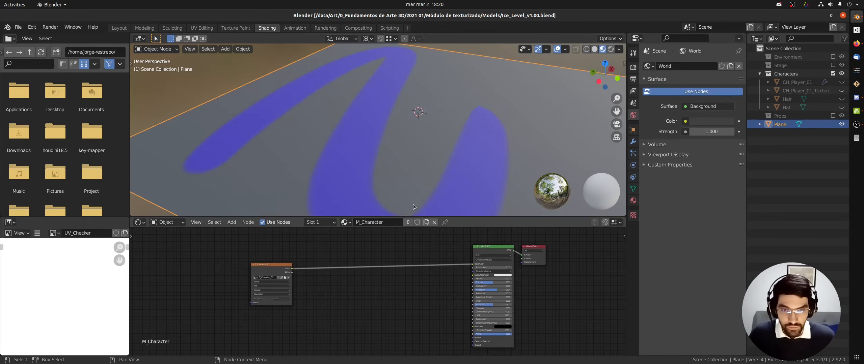
Step: Return to the Texture Paint workspace and examine the Solid viewport's lighting and color options
left_click(225, 28)
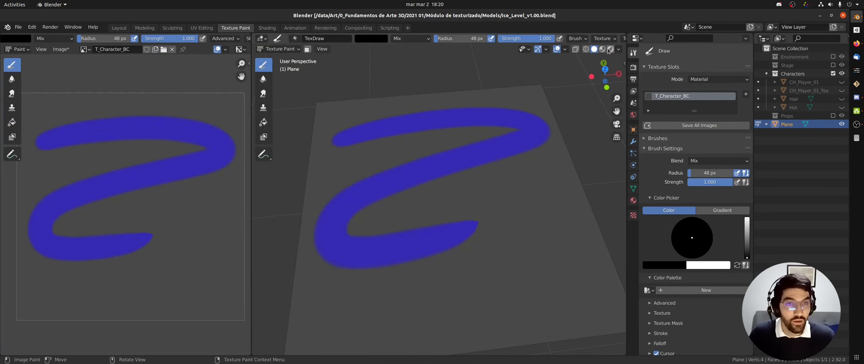
left_click(619, 49)
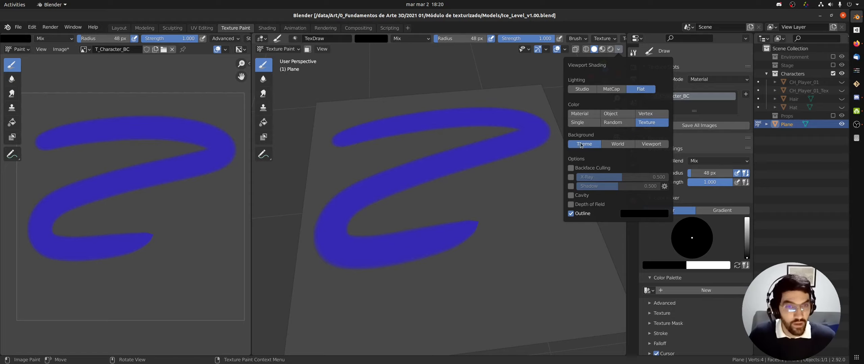
left_click(619, 49)
left_click(619, 49)
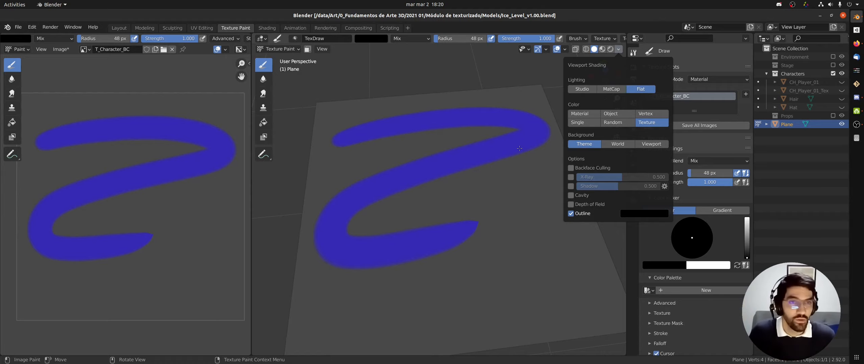
middle_click_drag(488, 143, 496, 139)
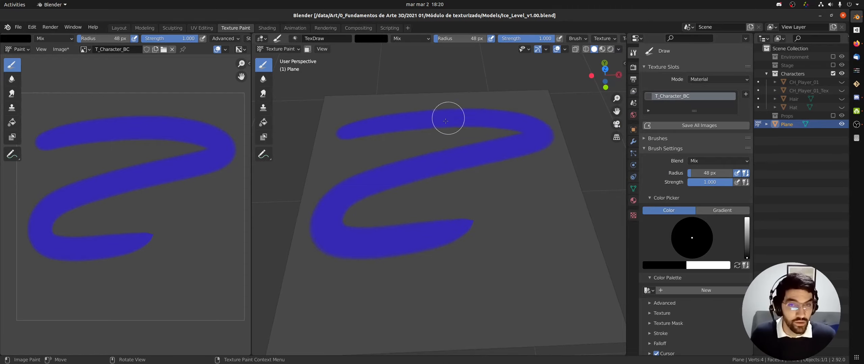
Step: Fill the whole T_Character_BC texture with white, and switch back to the Draw brush
left_click(269, 124)
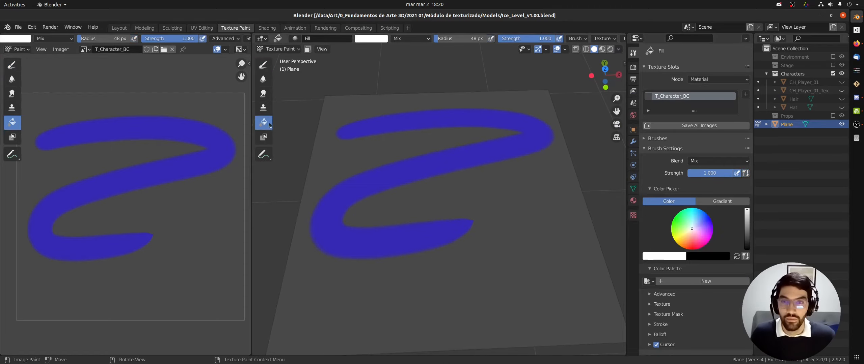
left_click(385, 116)
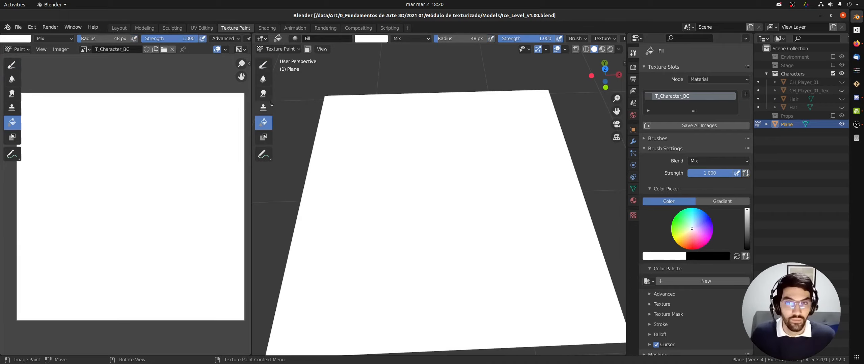
left_click(272, 66)
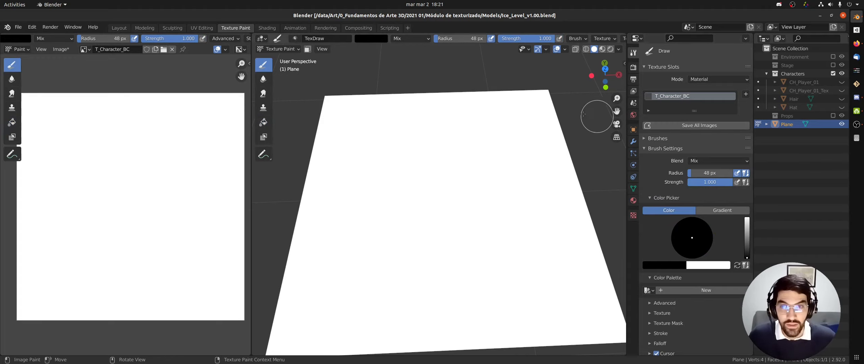
Step: Draw an annotation arrow in the image editor pointing to the unsaved-image marker
middle_click_drag(462, 105, 470, 118)
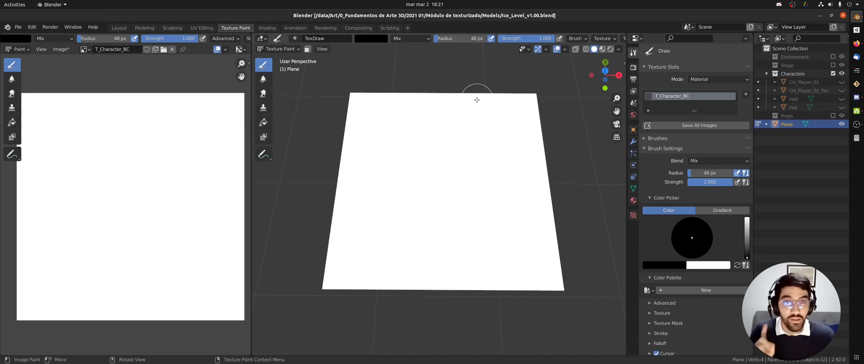
middle_click_drag(191, 103, 201, 154)
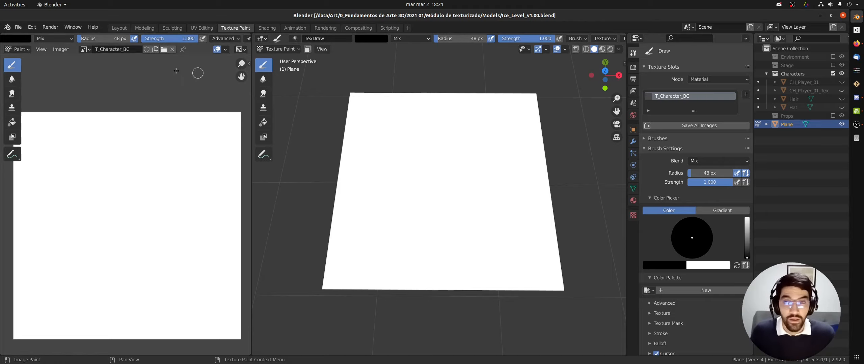
middle_click_drag(63, 73, 85, 82)
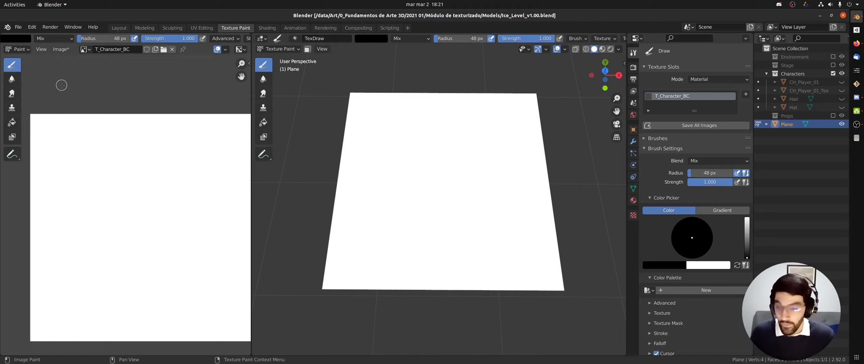
mouse_move(51, 70)
left_mouse_down()
mouse_move(57, 60)
mouse_move(72, 72)
mouse_move(60, 82)
left_mouse_up()
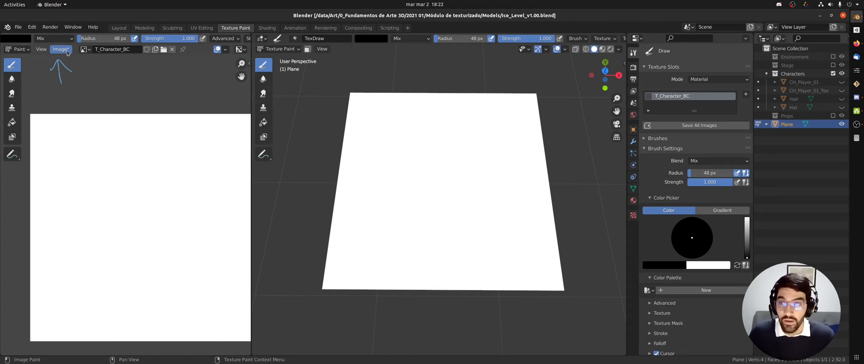
Step: Start saving T_Character_BC as a new file, and create and open a folder named Mj inside Textures
left_click(66, 51)
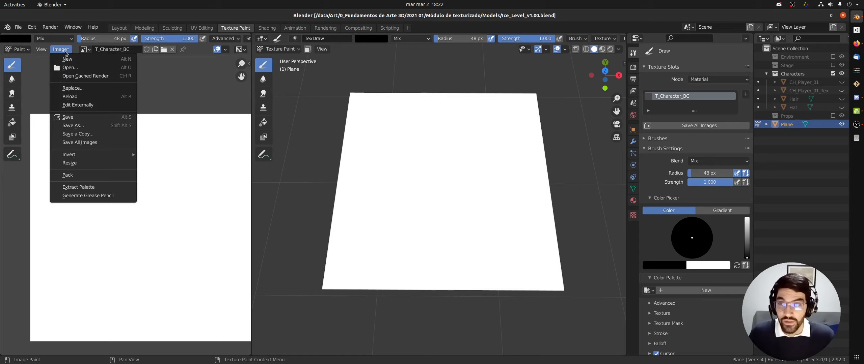
left_click(73, 127)
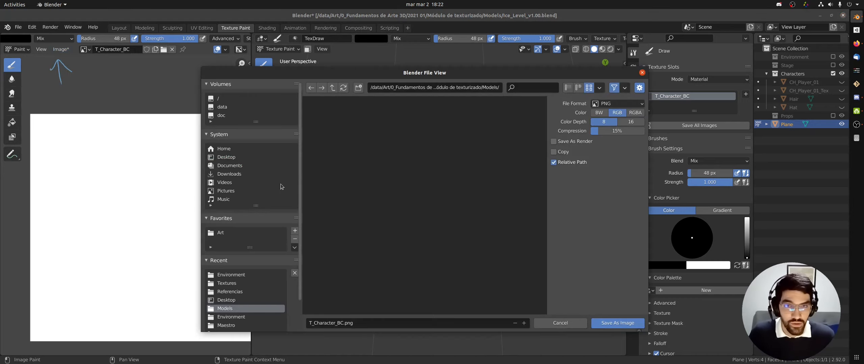
left_click(332, 87)
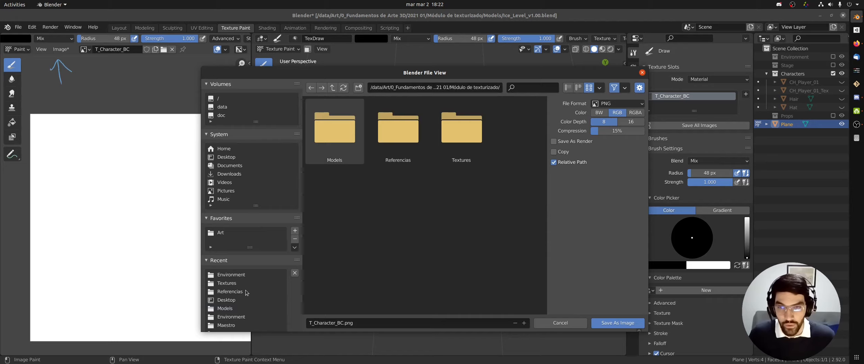
double_click(456, 133)
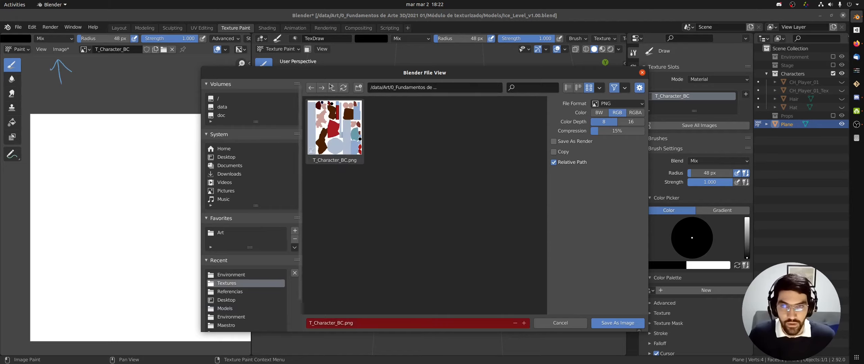
left_click(359, 88)
type("M")
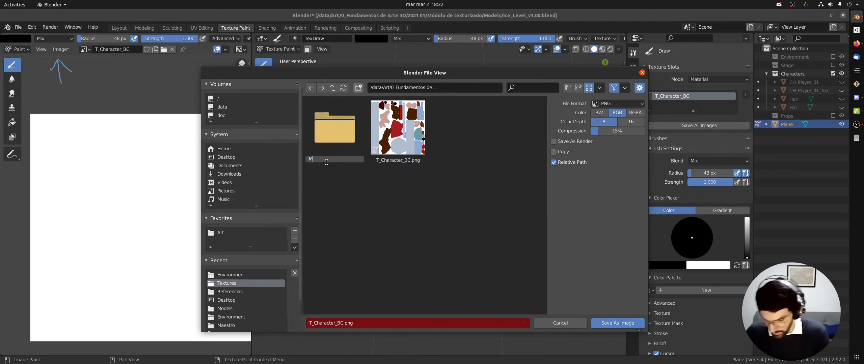
type("J")
key("Return")
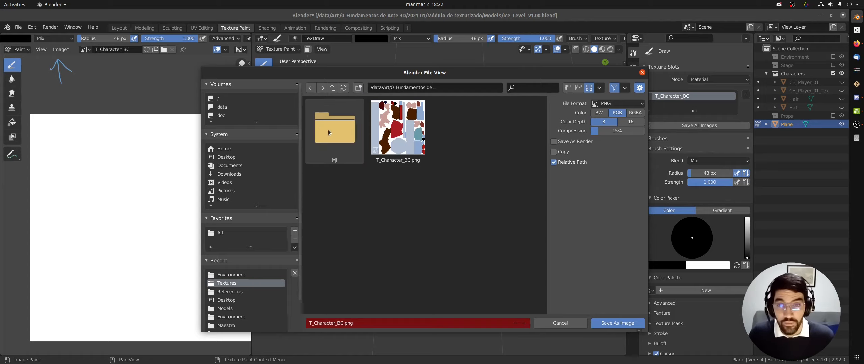
double_click(328, 130)
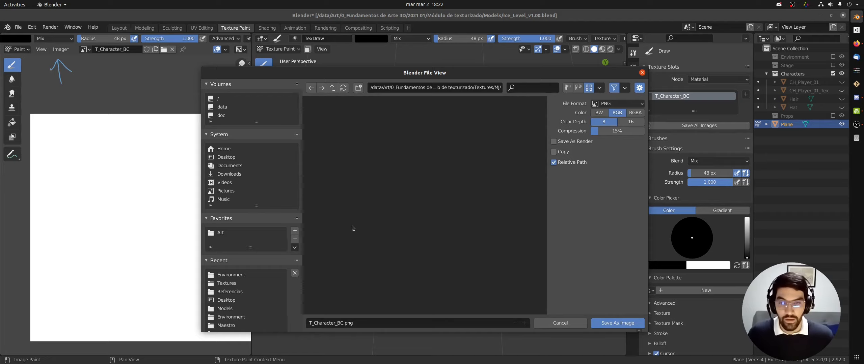
Step: Keep PNG as the file format and save the image as T_Character_BC.png in the Mj folder
left_click(602, 105)
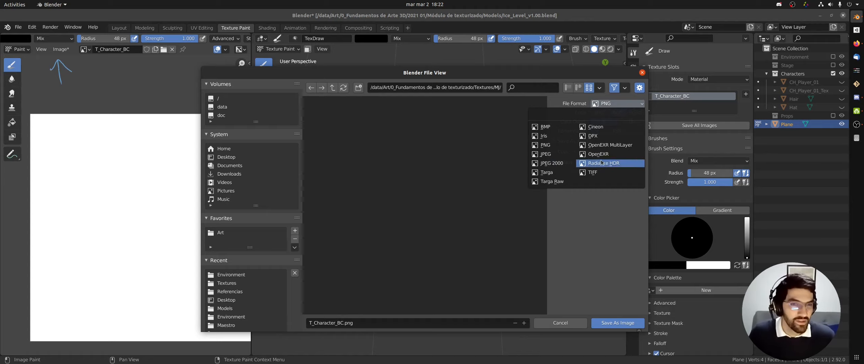
left_click(544, 146)
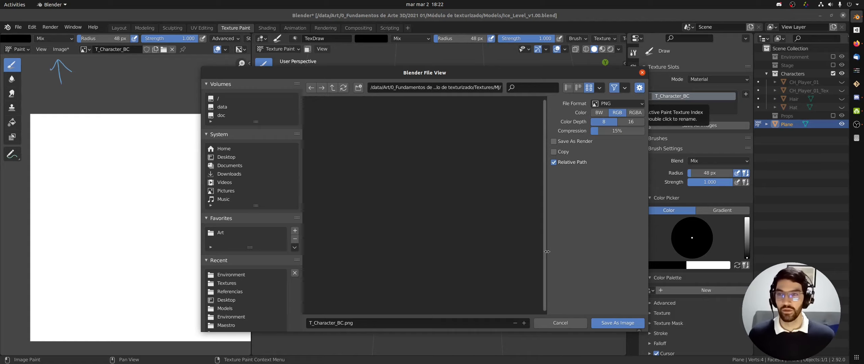
left_click(609, 324)
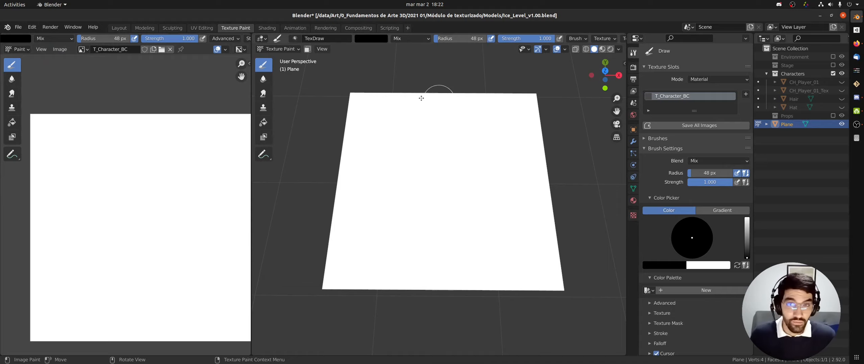
Step: Paint a wavy black stroke on the Plane and two black dots above it, saving all images before adding the dots
left_click_drag(374, 162, 495, 174)
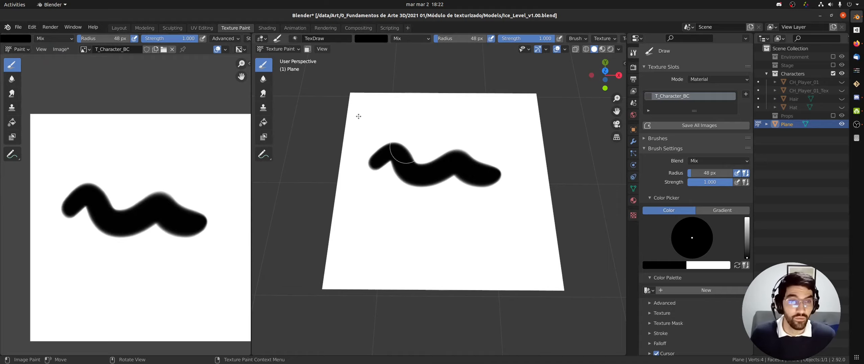
left_click(698, 125)
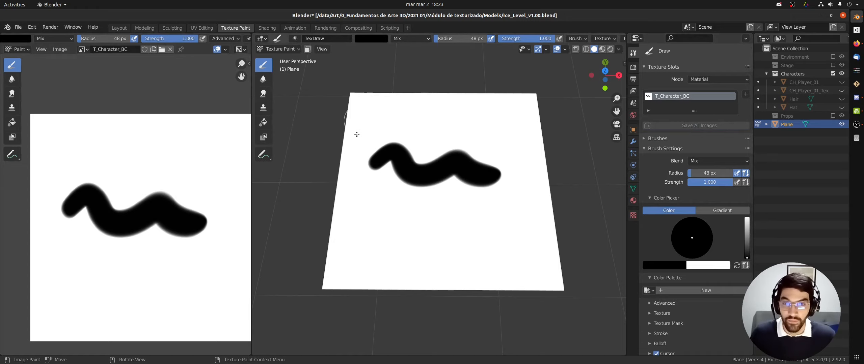
left_click(421, 124)
left_click(469, 124)
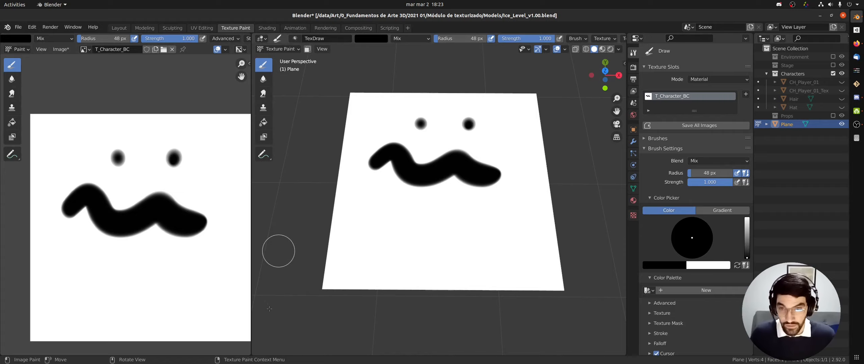
Step: Write the annotation "Alt + S" in the 3D viewport below the Plane
key("d")
mouse_move(311, 338)
left_mouse_down()
mouse_move(331, 338)
mouse_move(329, 328)
mouse_move(353, 338)
left_mouse_up()
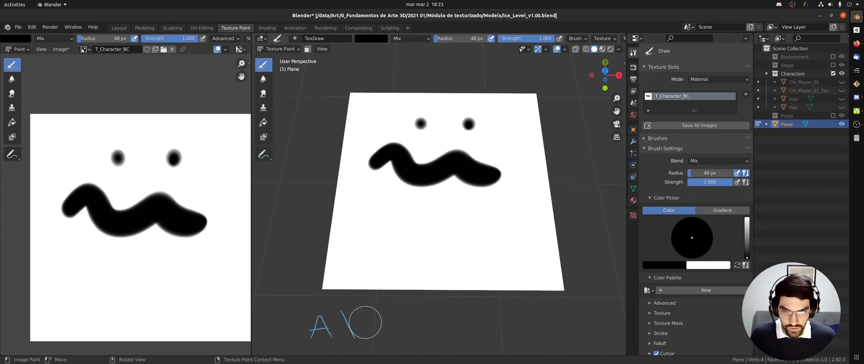
mouse_move(360, 309)
left_mouse_down()
mouse_move(366, 329)
mouse_move(372, 320)
mouse_move(394, 336)
left_mouse_up()
mouse_move(388, 328)
left_mouse_down()
mouse_move(401, 326)
mouse_move(412, 339)
left_mouse_up()
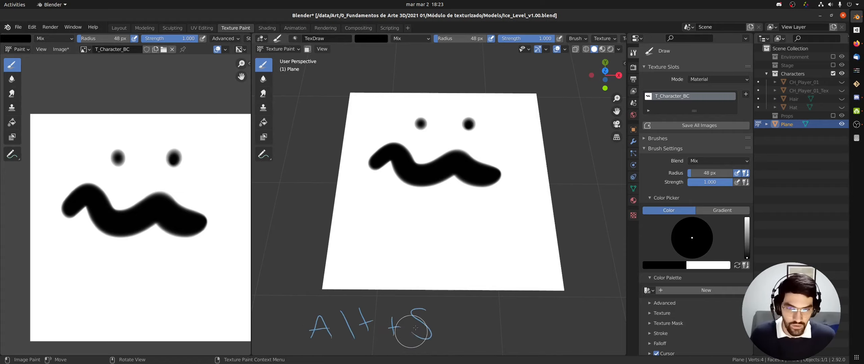
Step: Enable Screencast Keys in the 3D viewport, keeping its display settings as they are
key("n")
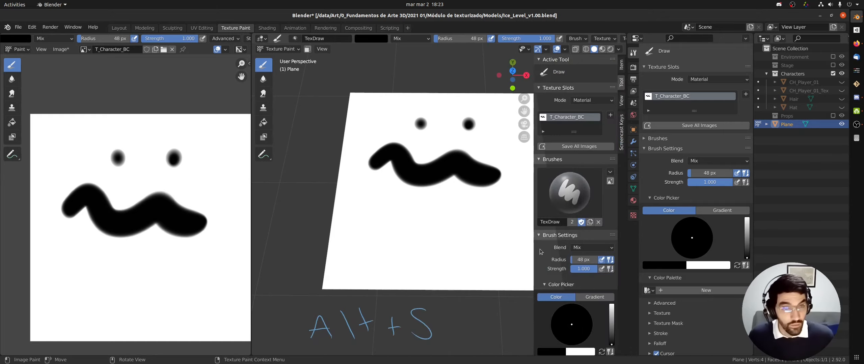
left_click(622, 137)
left_click(555, 60)
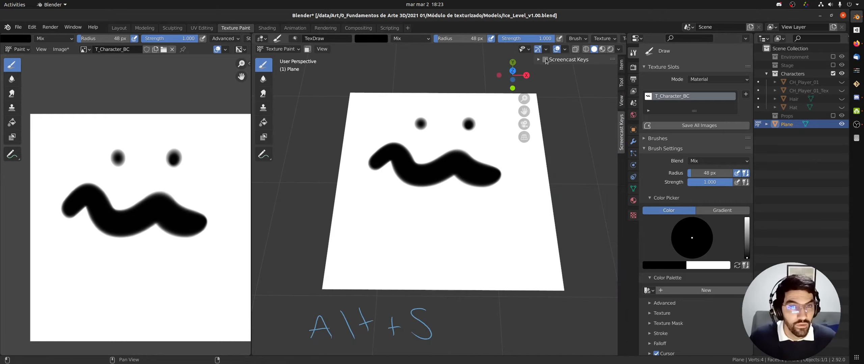
left_click(545, 60)
left_click(539, 60)
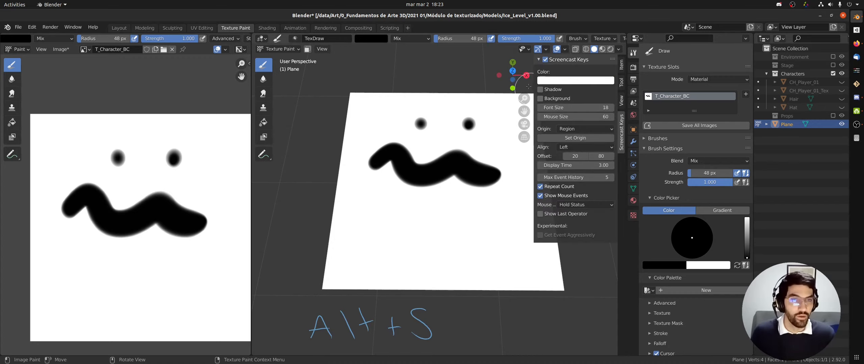
left_click(539, 60)
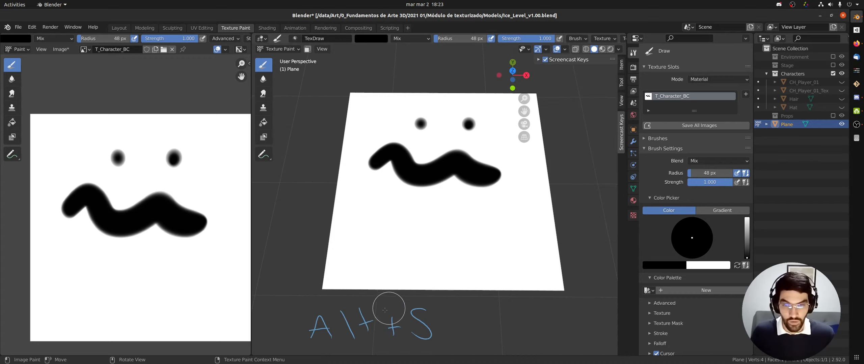
Step: Erase the "Alt + S" annotation and save all modified images
mouse_move(378, 313)
left_mouse_down()
mouse_move(322, 310)
mouse_move(338, 323)
left_mouse_up()
key("d")
mouse_move(339, 327)
right_mouse_down()
mouse_move(299, 329)
mouse_move(385, 337)
mouse_move(365, 321)
mouse_move(403, 323)
mouse_move(351, 305)
right_mouse_up()
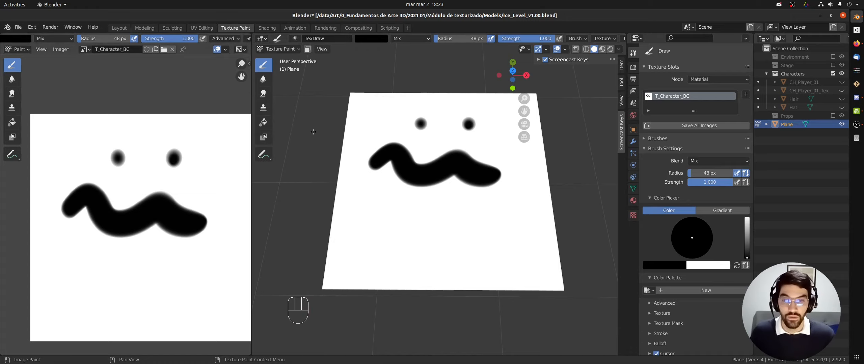
left_click(704, 126)
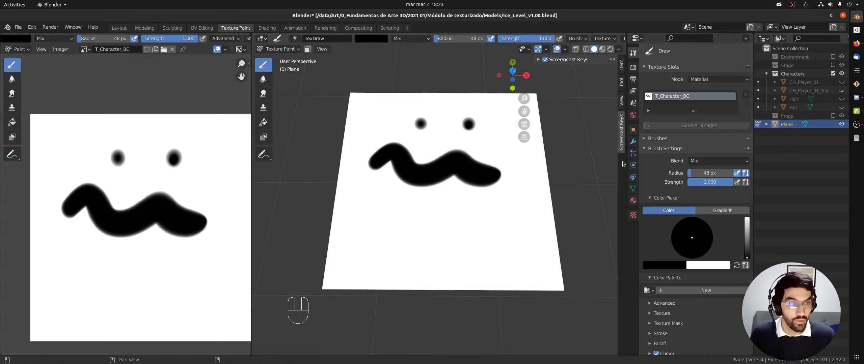
left_click(60, 49)
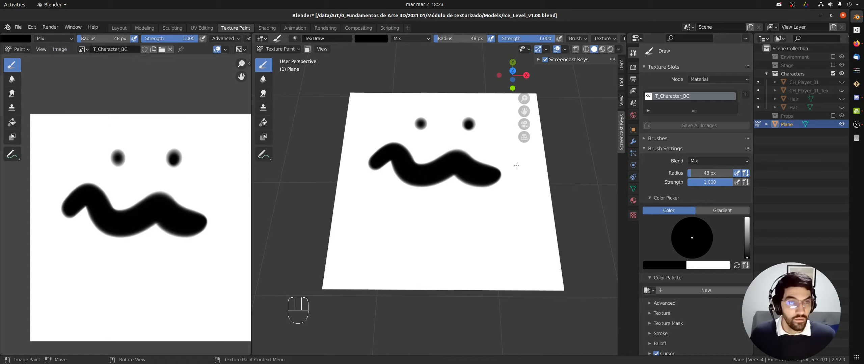
Step: Show the brush preview and examine the TexDraw brush and its settings
left_click(645, 139)
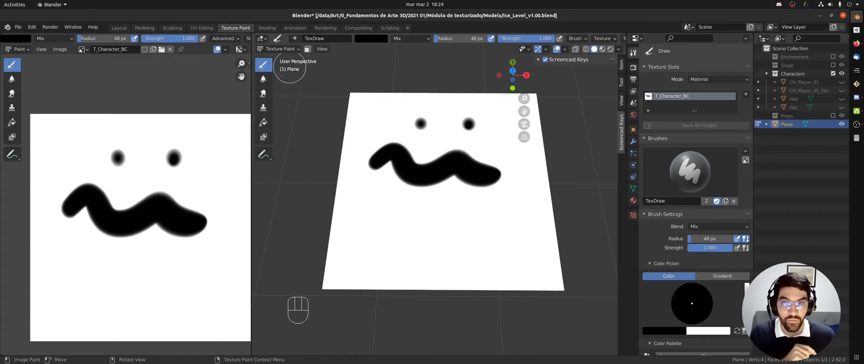
left_click(692, 175)
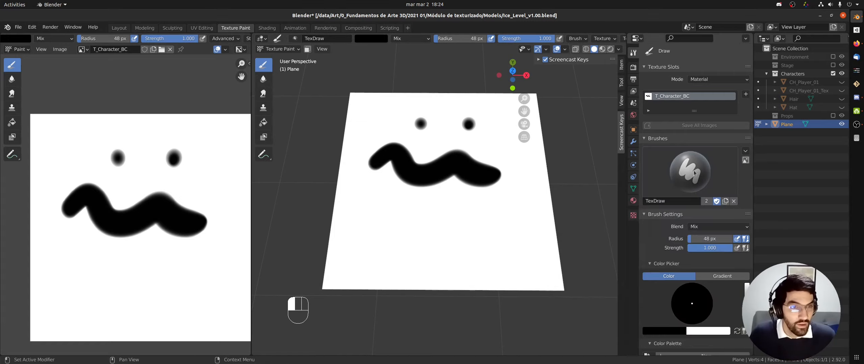
scroll(692, 203, "down", 3)
left_click(690, 134)
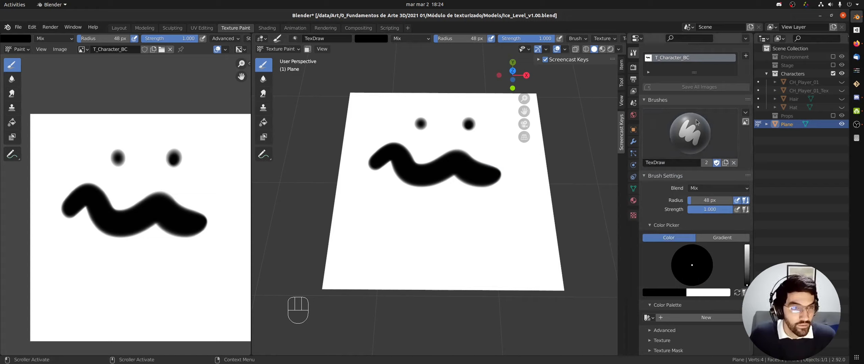
mouse_move(751, 196)
left_mouse_down()
mouse_move(750, 232)
mouse_move(744, 157)
left_mouse_up()
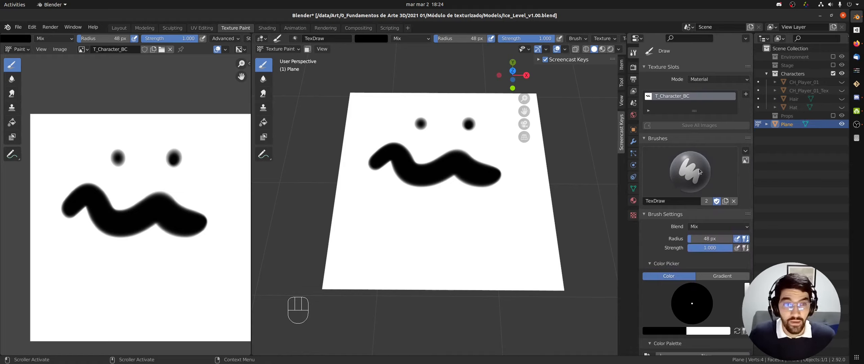
left_click_drag(751, 149, 746, 185)
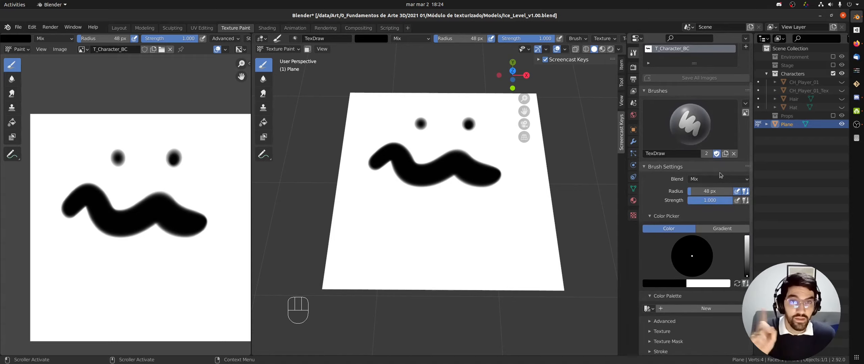
Step: Make an independent copy of the TexDraw brush and name it TexDraw_Test00
left_click(707, 154)
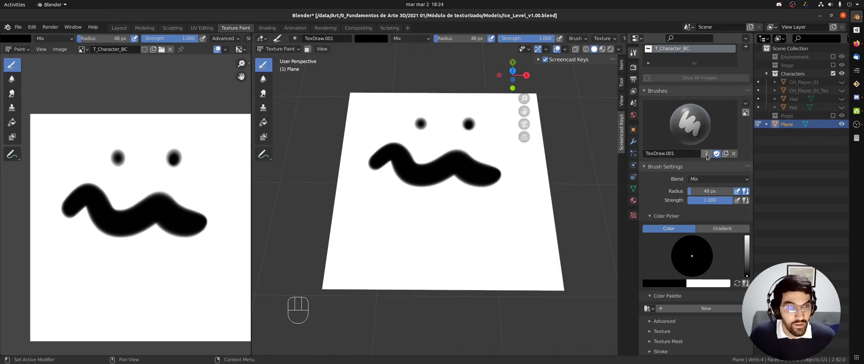
left_click(665, 156)
left_click_drag(664, 155, 696, 156)
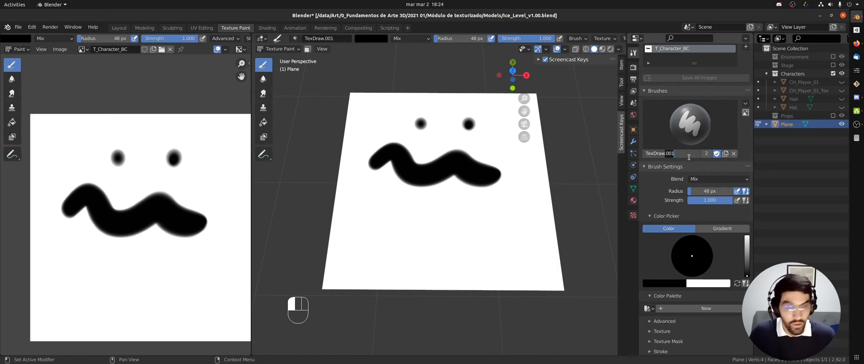
key("BackSpace")
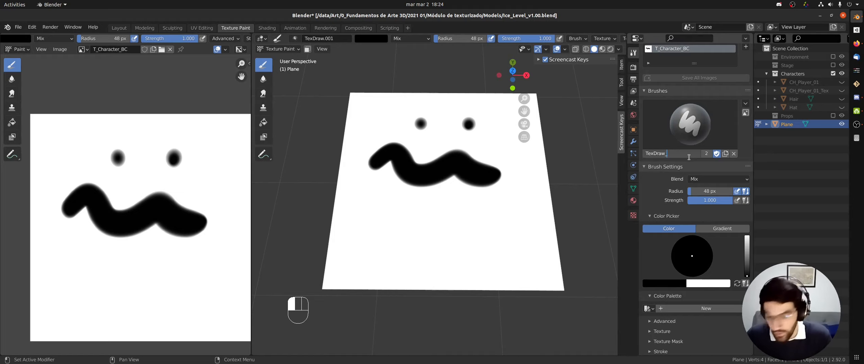
type("_")
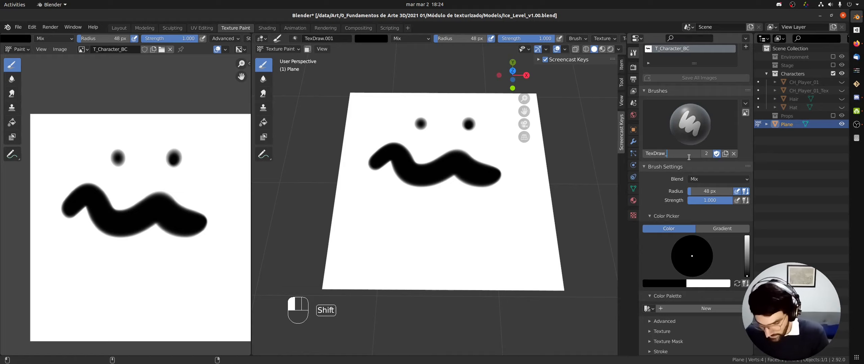
type("Test")
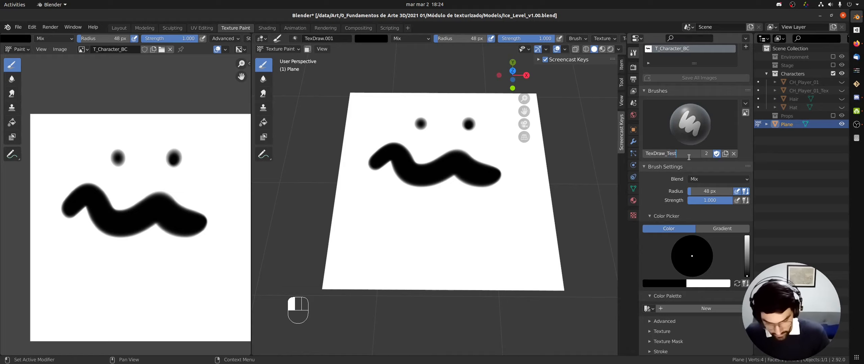
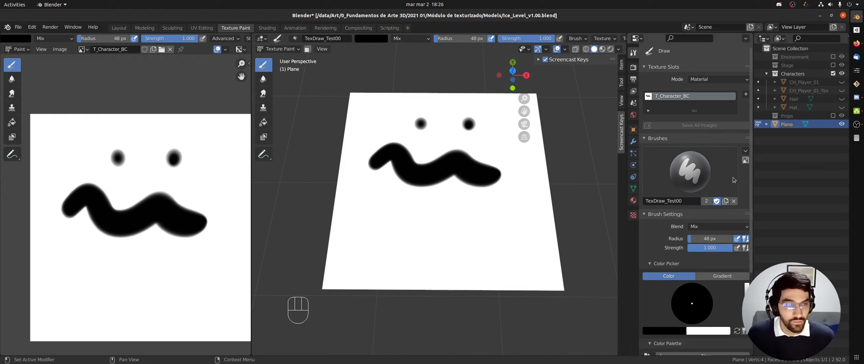
Step: Browse the brushes that can be appended from Ice_Level_v1.01.blend, and close the file browser without appending any
left_click(18, 27)
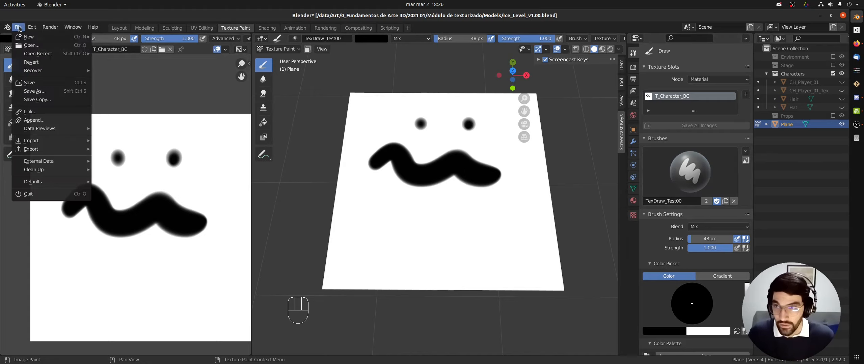
left_click(48, 121)
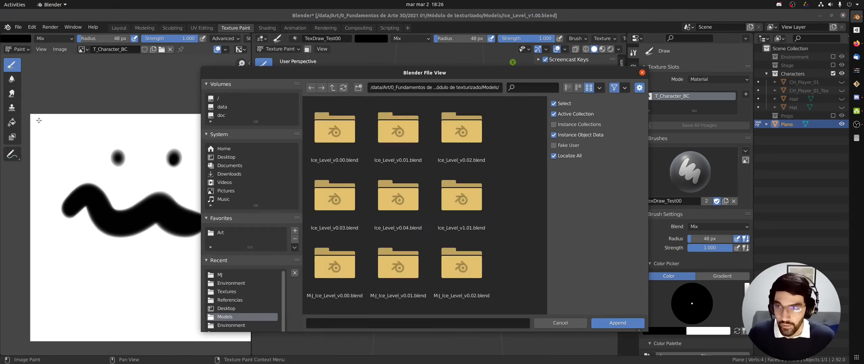
left_click(462, 202)
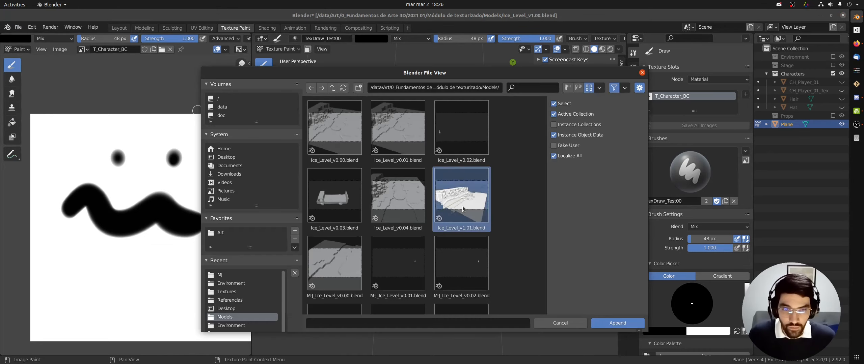
double_click(463, 208)
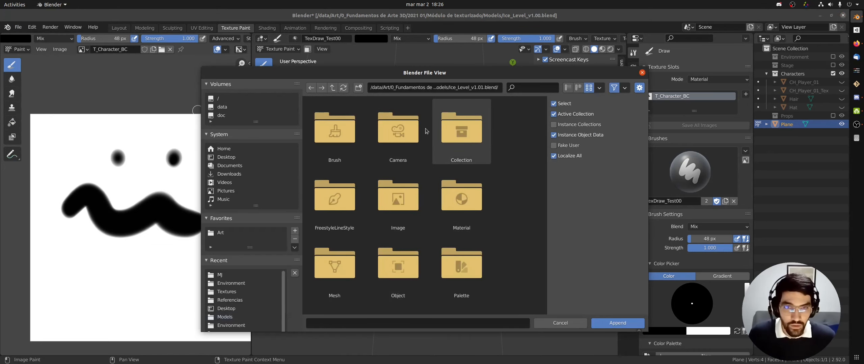
double_click(337, 127)
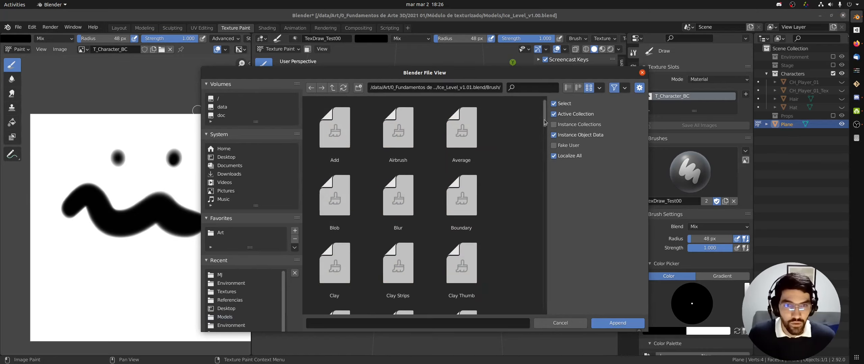
mouse_move(544, 119)
left_mouse_down()
mouse_move(534, 205)
mouse_move(452, 221)
left_mouse_up()
left_click_drag(543, 199, 531, 252)
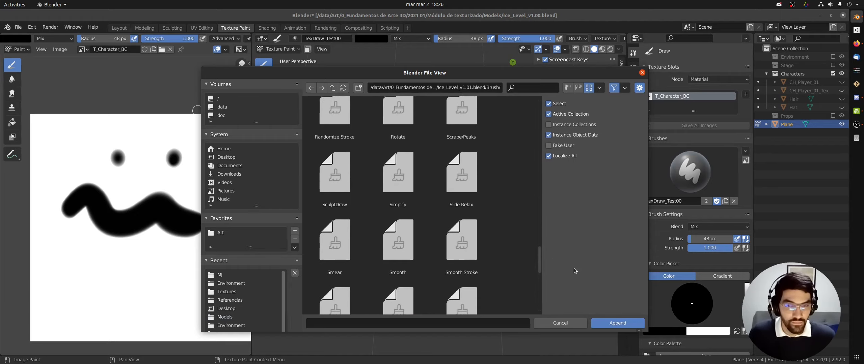
left_click(571, 324)
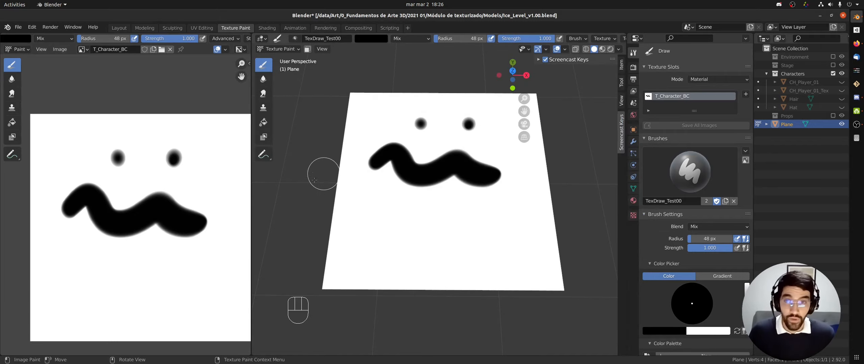
Step: Open a second, new Blender window and dismiss its splash screen
right_click(859, 18)
left_click(789, 43)
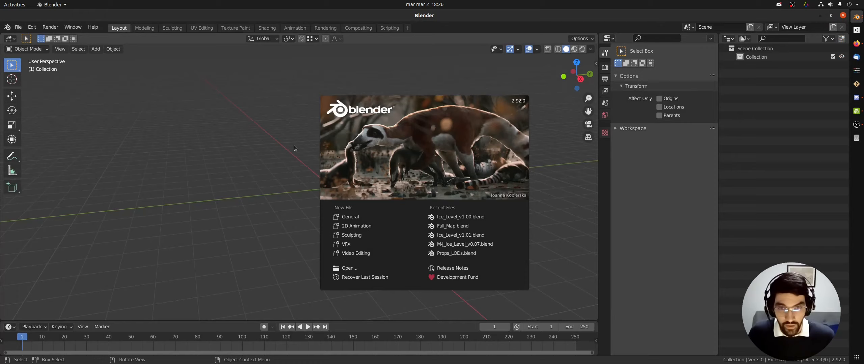
left_click(290, 149)
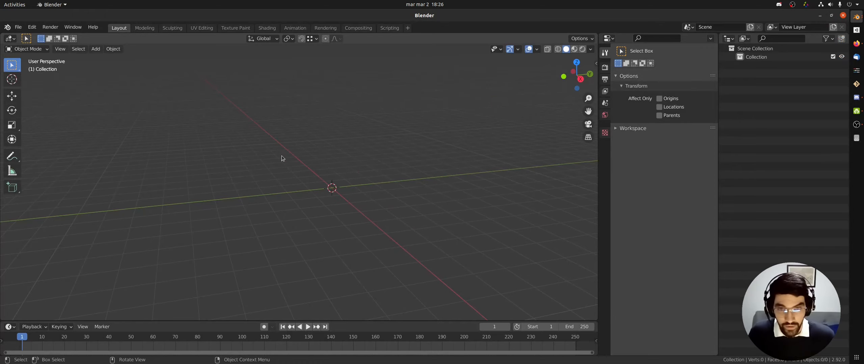
Step: Start appending data and browse to the Models folder inside Módulo de texturizado
left_click(18, 27)
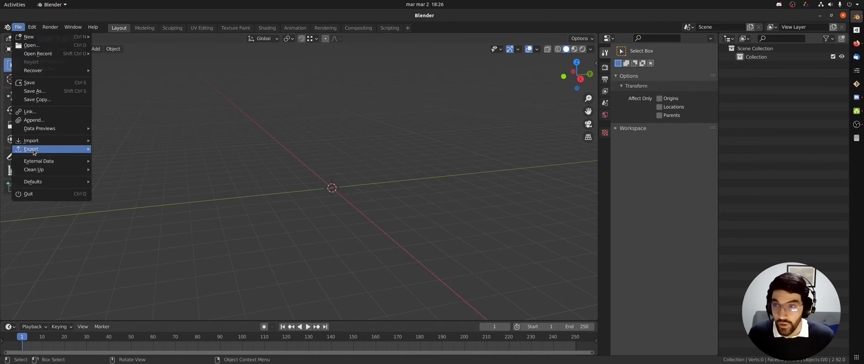
left_click(35, 121)
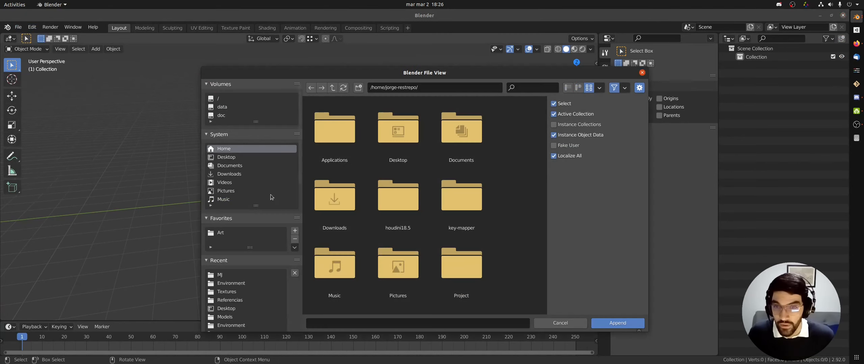
left_click(232, 285)
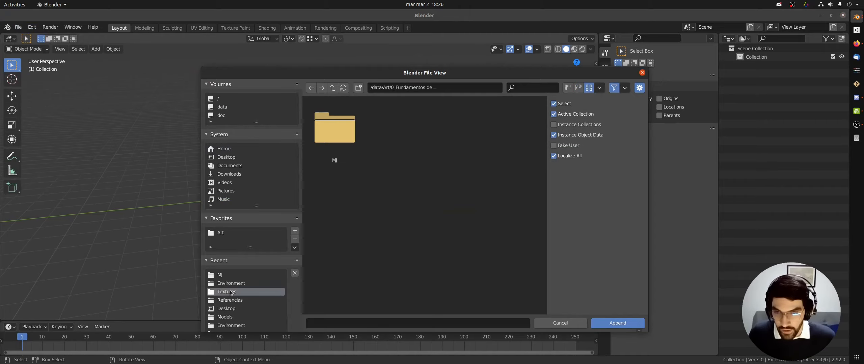
left_click(236, 301)
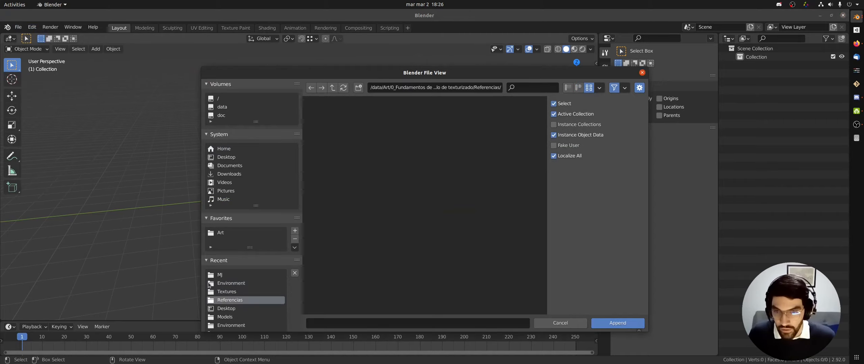
left_click(226, 277)
left_click(333, 89)
left_click(333, 88)
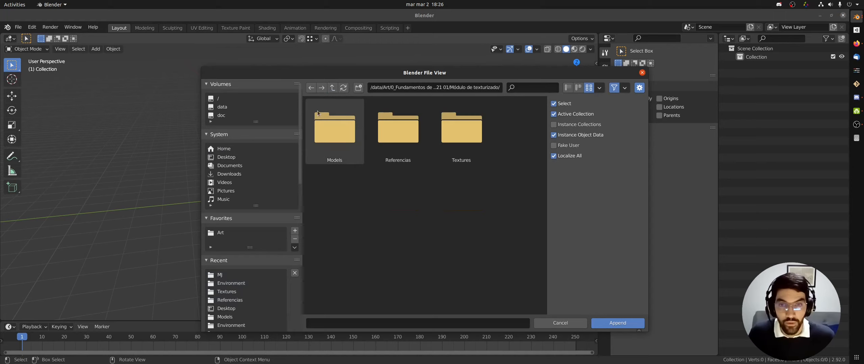
double_click(351, 126)
Step: Open the Brush category inside Ice_Level_v1.01.blend for appending
scroll(540, 176, "down", 4)
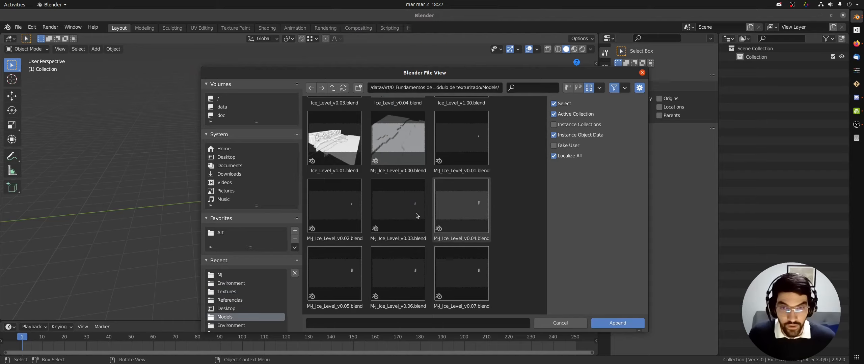
left_click_drag(544, 266, 549, 198)
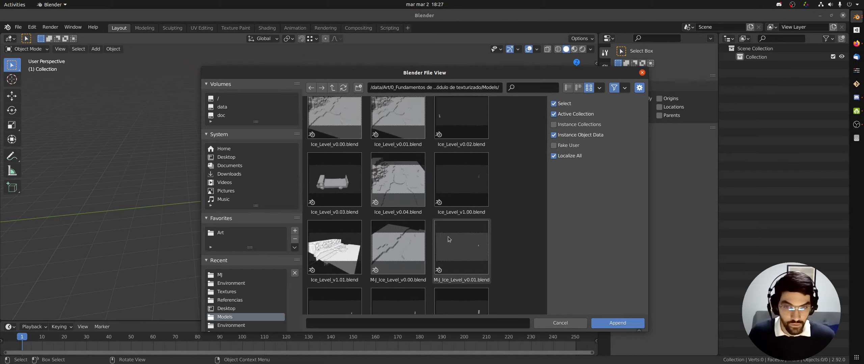
left_click(336, 243)
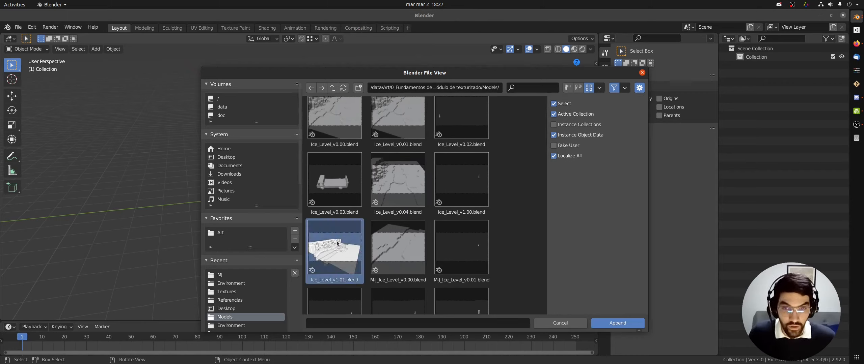
double_click(336, 241)
double_click(334, 126)
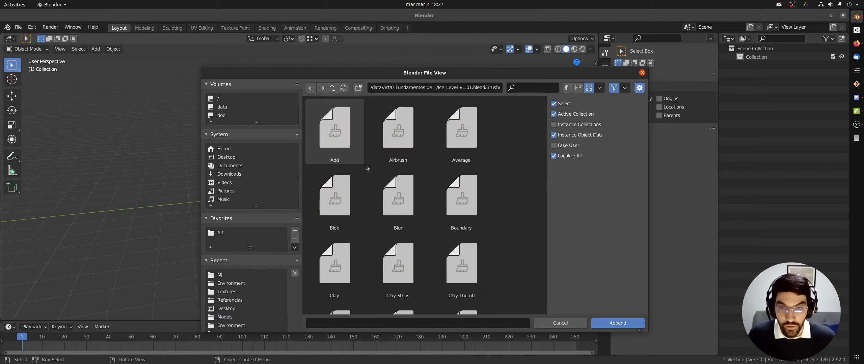
Step: Append the TexDraw brush from Ice_Level_v1.01.blend to the new file
scroll(537, 148, "down", 10)
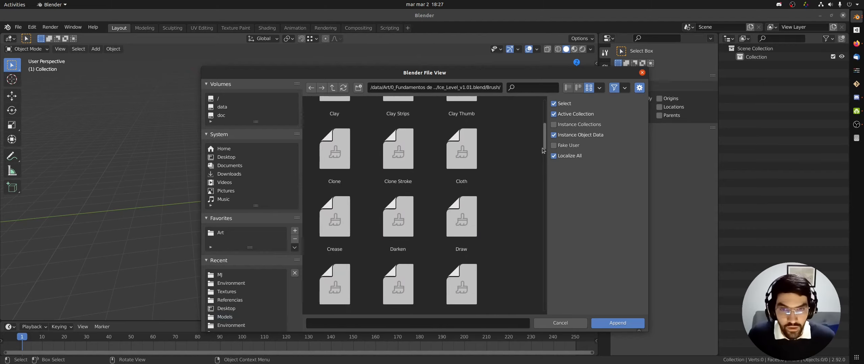
scroll(537, 165, "down", 10)
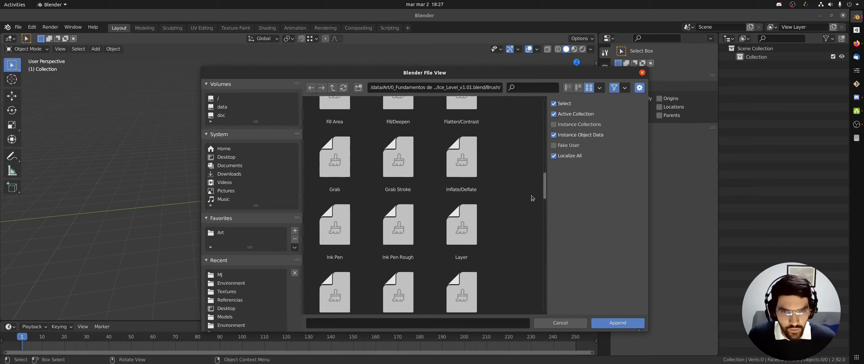
scroll(532, 213, "down", 12)
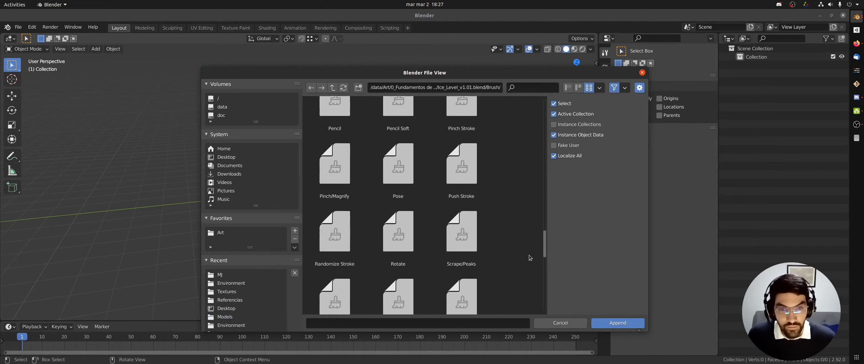
scroll(528, 274, "down", 7)
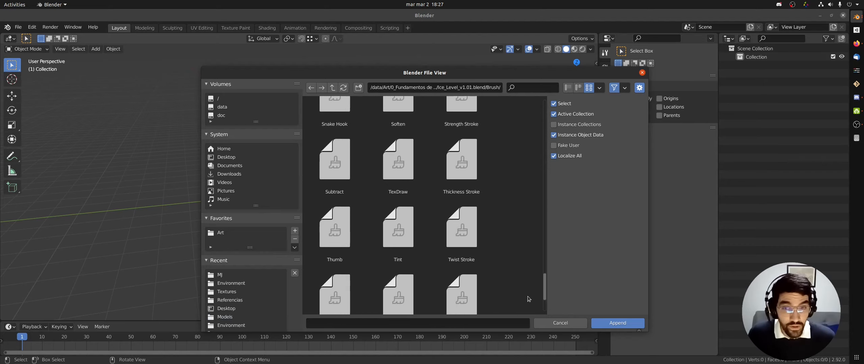
scroll(528, 297, "down", 6)
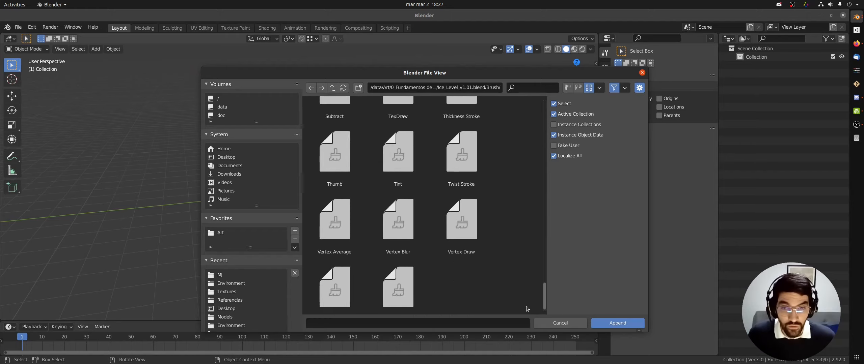
scroll(528, 311, "up", 4)
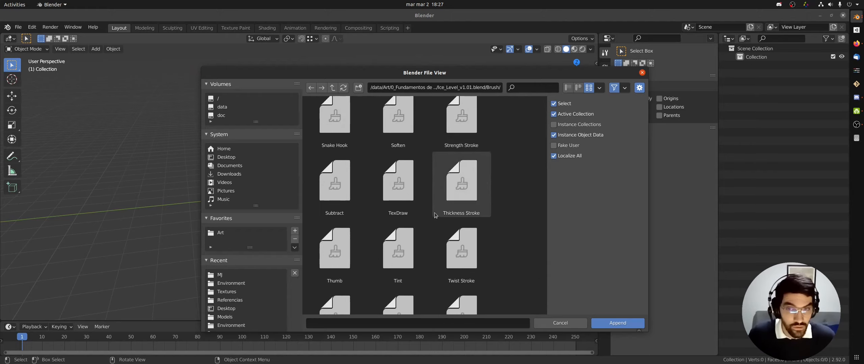
left_click(395, 179)
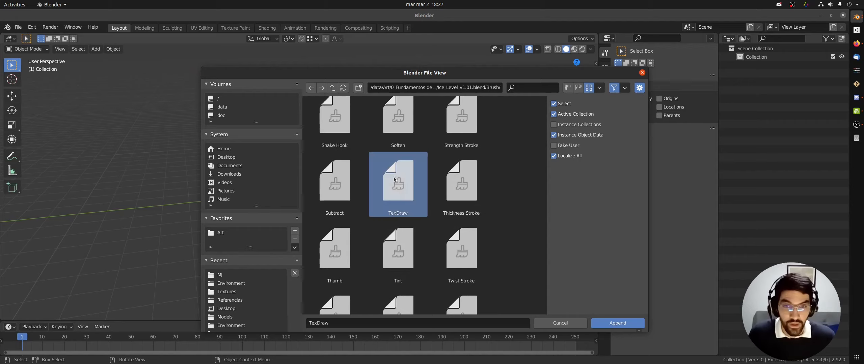
left_click(619, 325)
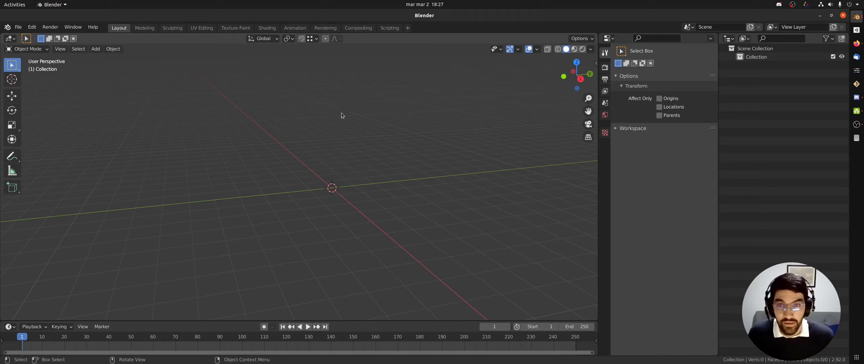
left_click(18, 27)
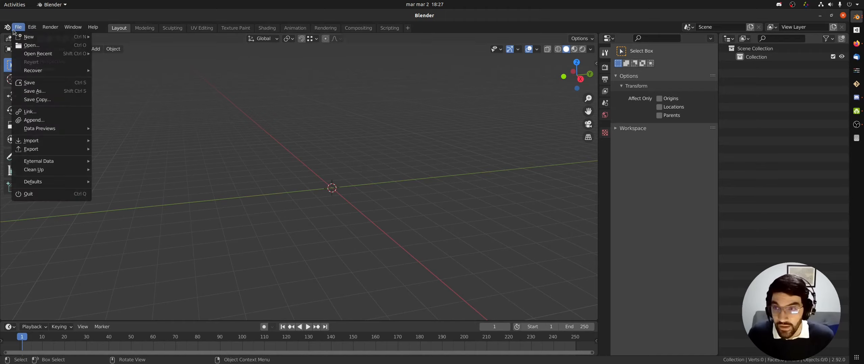
mouse_move(10, 30)
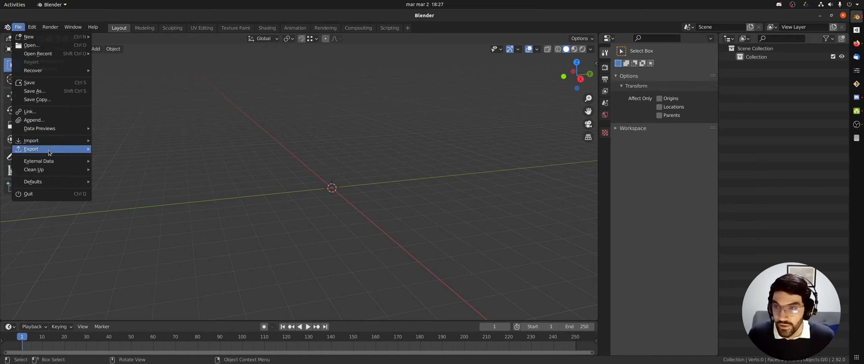
mouse_move(77, 182)
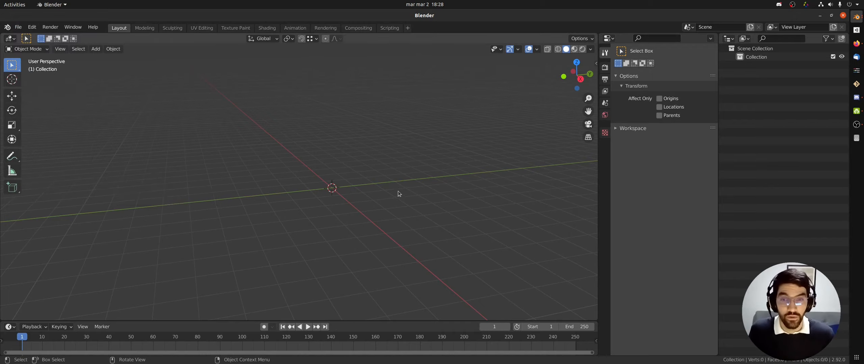
Step: Close the second Blender window and return to the Ice_Level_v1.00.blend window
left_click(843, 15)
left_click(387, 206)
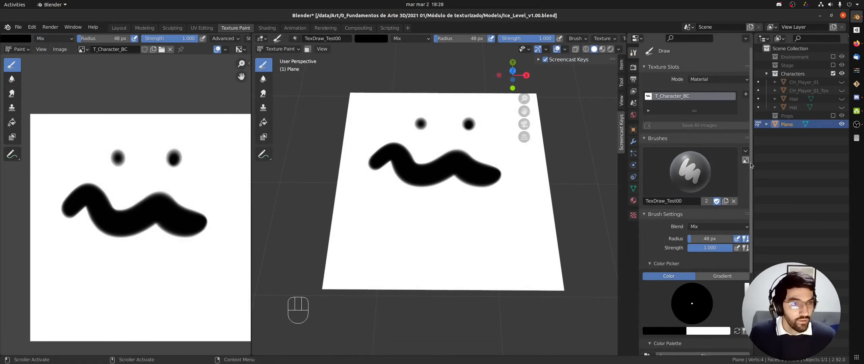
Step: Review the TexDraw_Test00 brush settings, including the available blend modes
left_click_drag(751, 163, 748, 211)
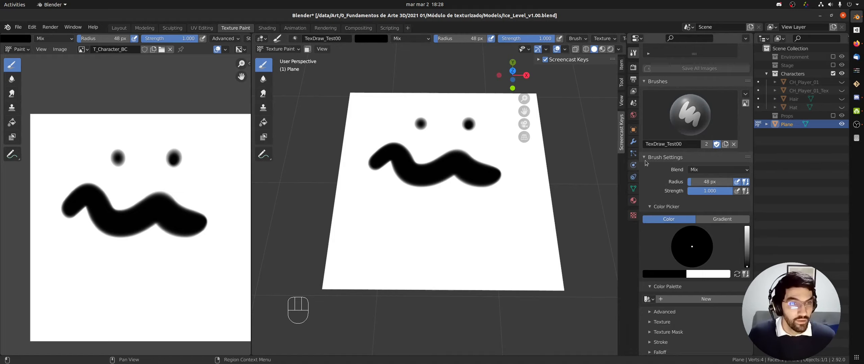
left_click_drag(751, 127, 750, 147)
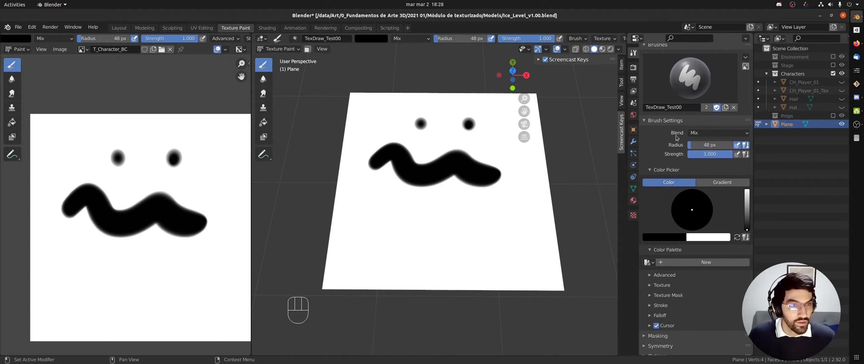
left_click(713, 133)
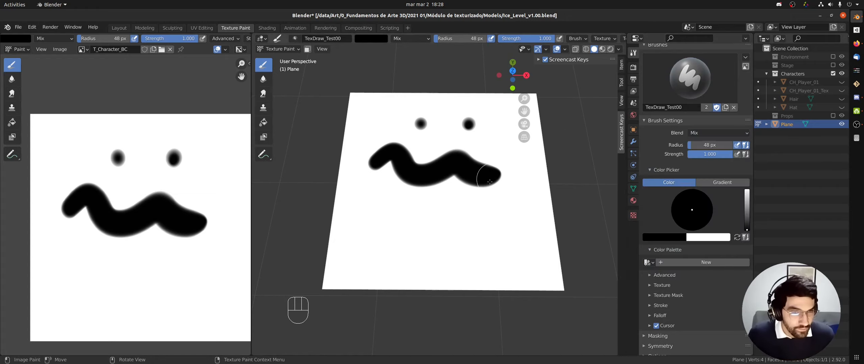
Step: Move the T_Character_BC image node closer to the Principled BSDF in the M_Character shader graph, and return to texture painting
left_click(271, 31)
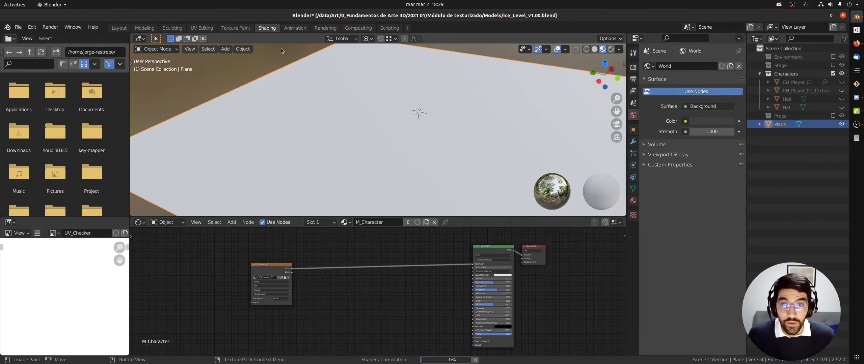
left_click_drag(265, 268, 350, 262)
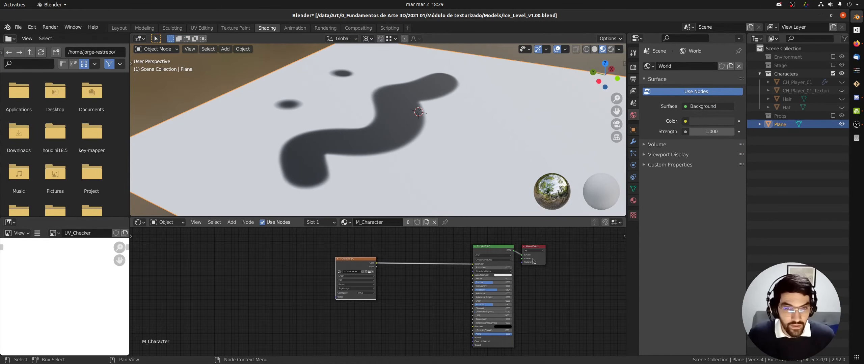
left_click(122, 30)
left_click(226, 30)
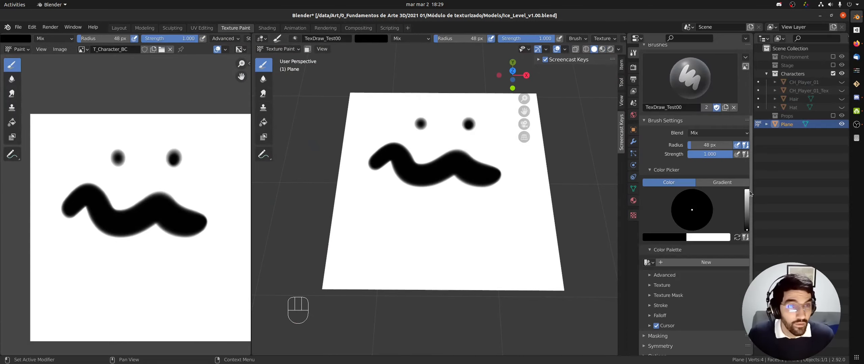
Step: Add a Base Color texture paint slot to the plane's material, 2048 × 2048 px with alpha and a blank light grey fill
scroll(744, 113, "up", 5)
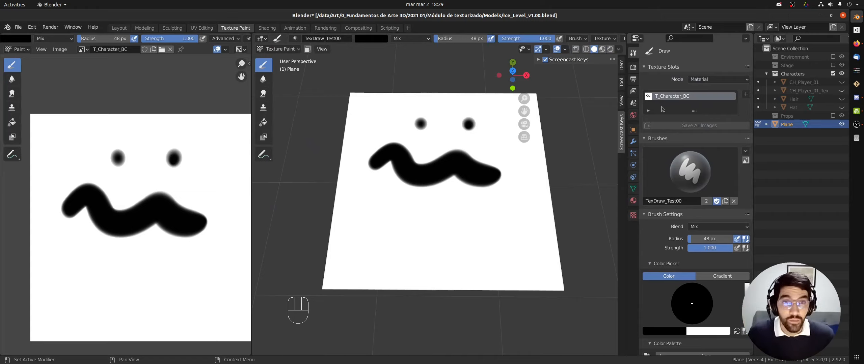
left_click(746, 96)
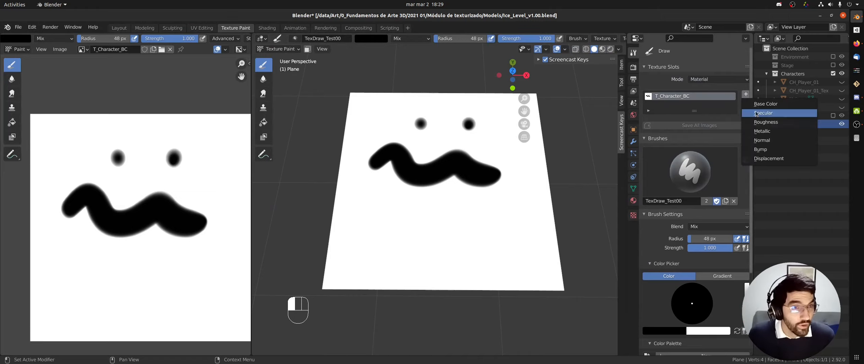
left_click(755, 105)
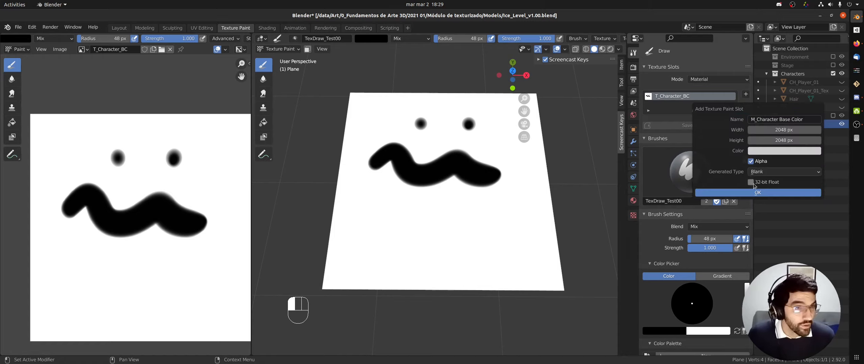
left_click(776, 151)
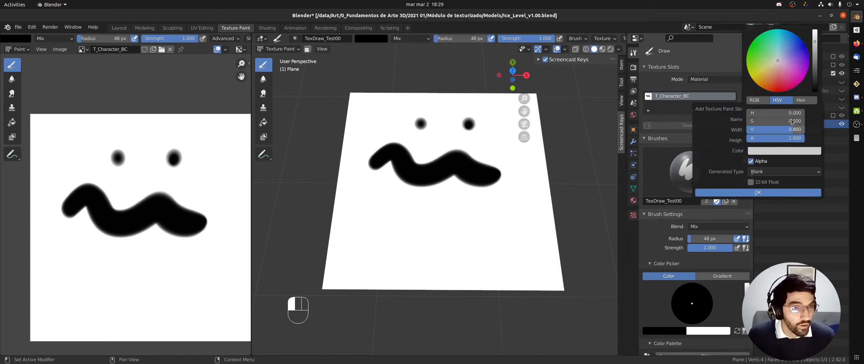
left_click(768, 193)
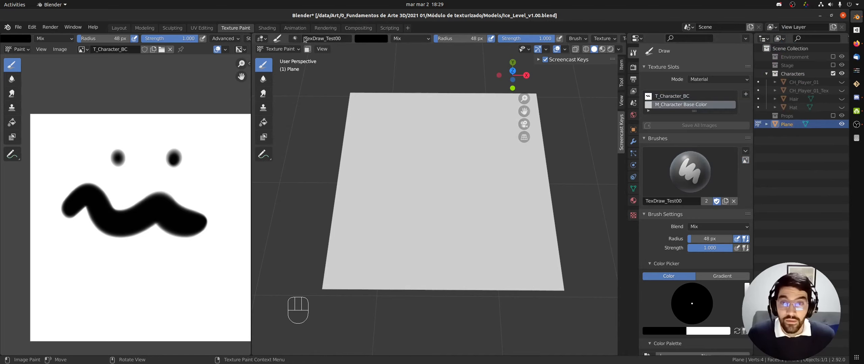
Step: Add a Mix color node to the M_Character shader that blends T_Character_BC and M_Character Base Color into the Principled BSDF's Base Color
left_click(273, 30)
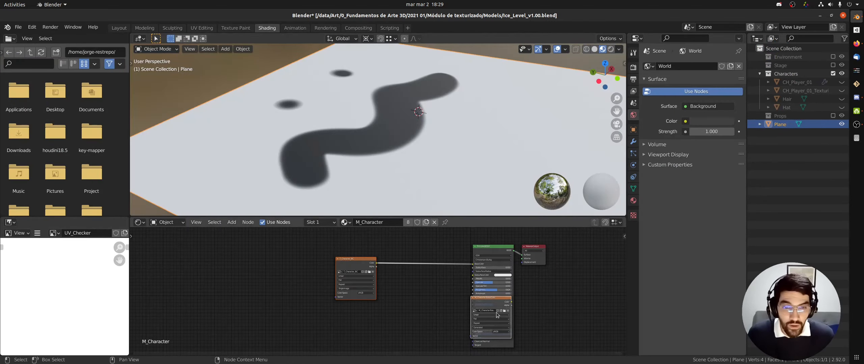
mouse_move(483, 305)
left_mouse_down()
mouse_move(434, 297)
mouse_move(376, 307)
mouse_move(311, 282)
mouse_move(307, 297)
left_mouse_up()
key("shift+a")
mouse_move(329, 284)
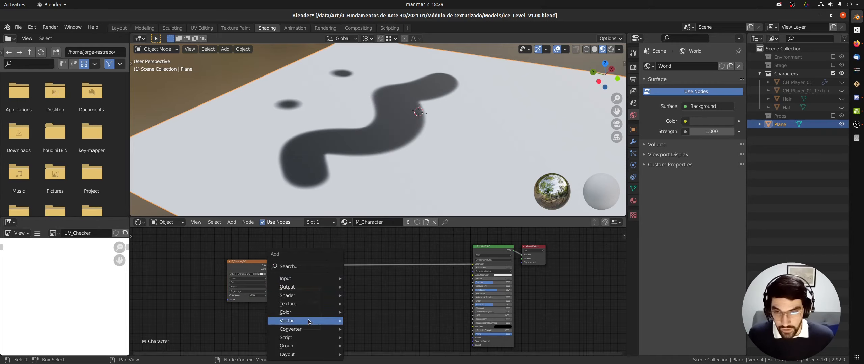
mouse_move(313, 315)
left_click(364, 303)
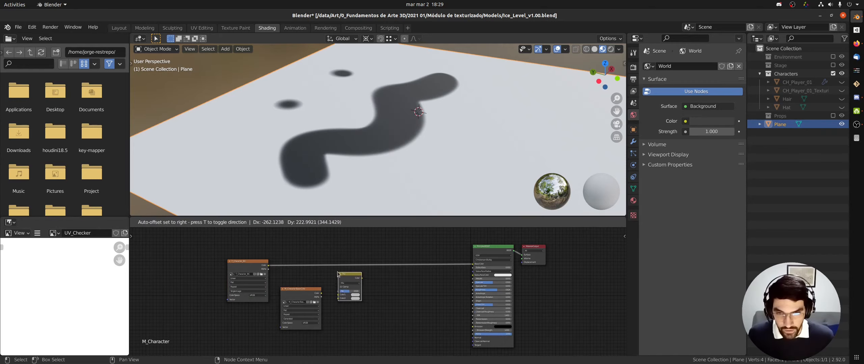
left_click(329, 300)
left_click_drag(321, 294, 272, 270)
left_click_drag(341, 278, 475, 266)
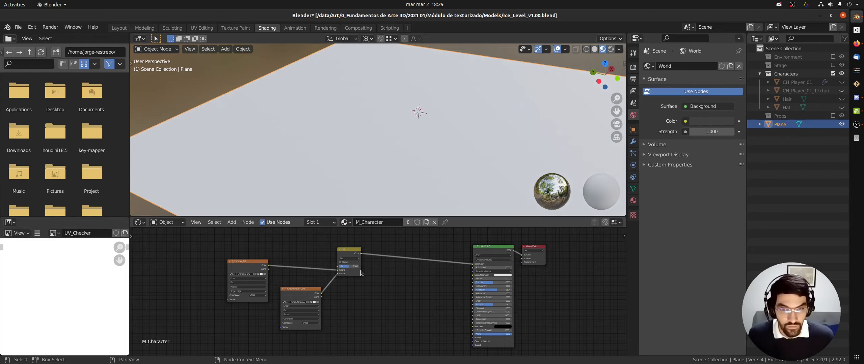
Step: Choose Mix as the mix node's blending mode and set its factor to 0.453
middle_click_drag(348, 231, 357, 274, "ctrl")
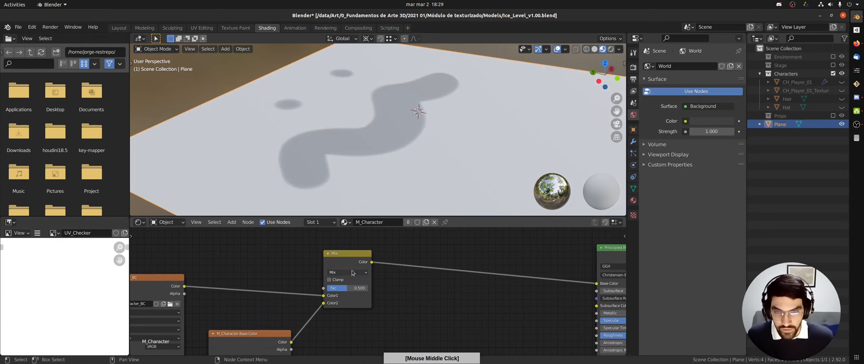
left_click(356, 273)
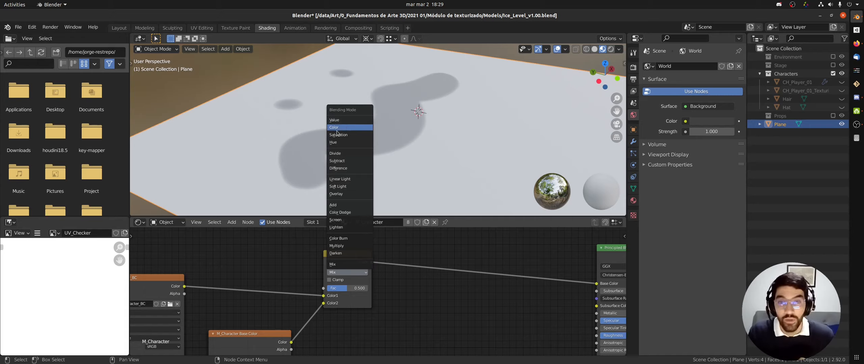
left_click(344, 264)
mouse_move(344, 292)
left_mouse_down()
mouse_move(366, 293)
mouse_move(346, 293)
left_mouse_up()
middle_click_drag(290, 253, 398, 241)
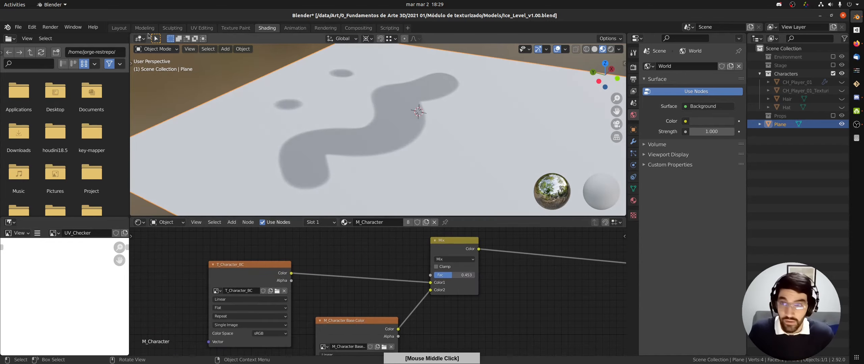
Step: Add another Base Color texture paint slot named M_LayerMask with the default size and color
left_click(235, 28)
left_click(746, 94)
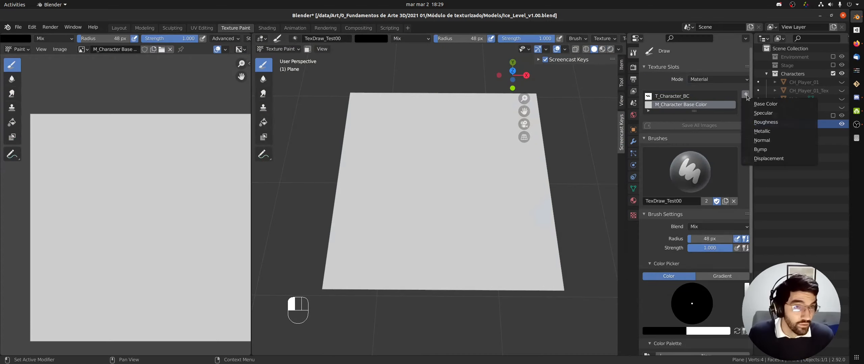
left_click(764, 106)
left_click(780, 121)
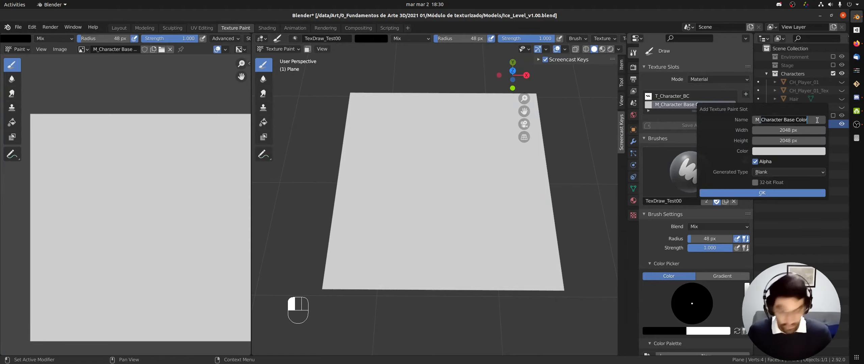
key("shift")
type("L")
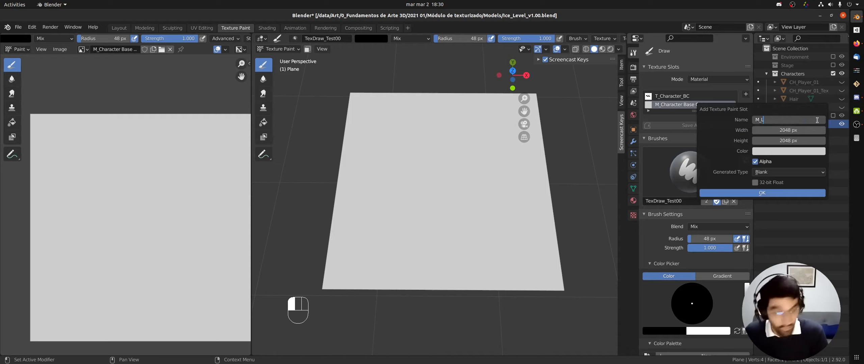
type("ayerMas")
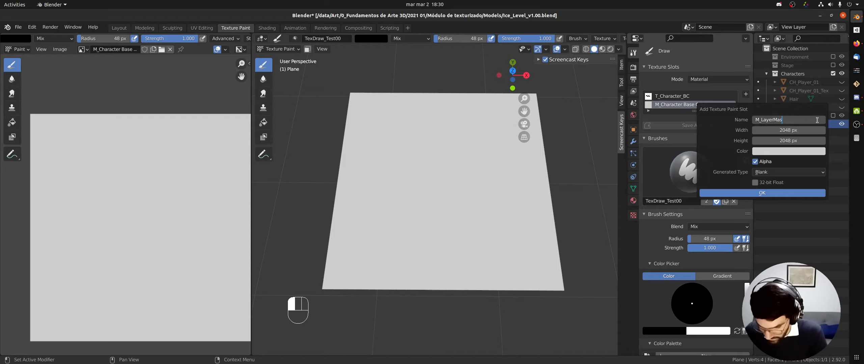
type("k")
key("Return")
key("Return")
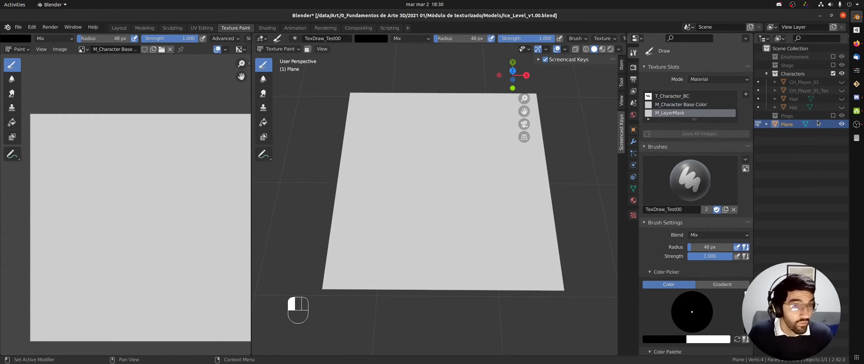
Step: Place the M_LayerMask image node above T_Character_BC in the shader graph and connect its color to the mix node's factor
left_click(272, 29)
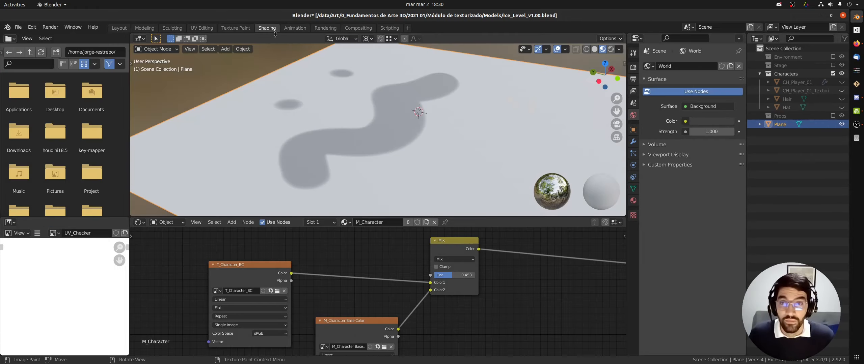
mouse_move(410, 266)
middle_mouse_down()
mouse_move(387, 277)
mouse_move(376, 347)
middle_mouse_up()
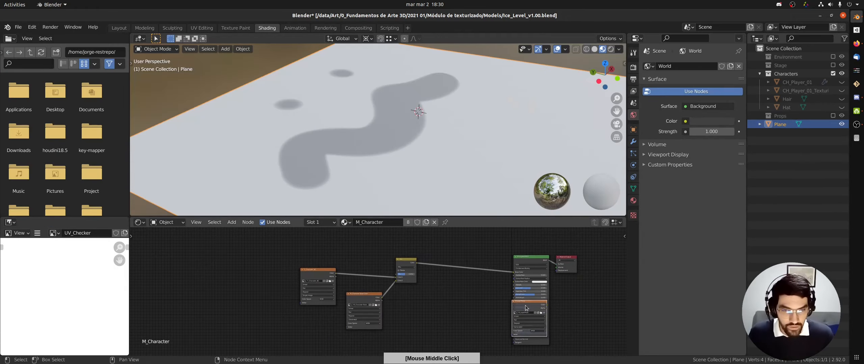
left_click_drag(534, 314, 397, 275)
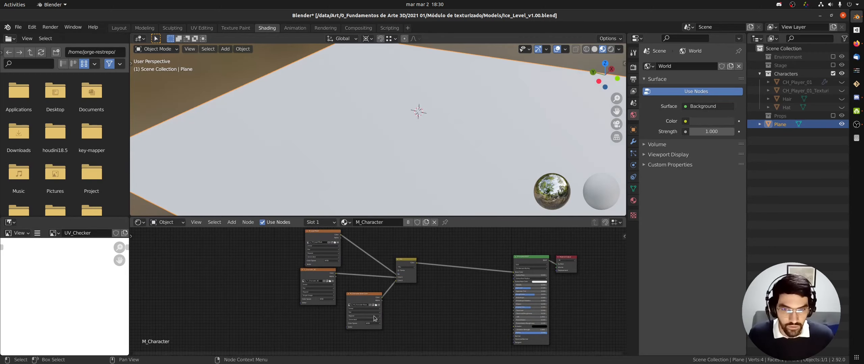
Step: Set the mix node's blending mode to Multiply, leaving Clamp off
middle_click_drag(417, 257, 434, 226, "ctrl")
left_click(409, 293)
left_click(411, 291)
left_click(401, 296)
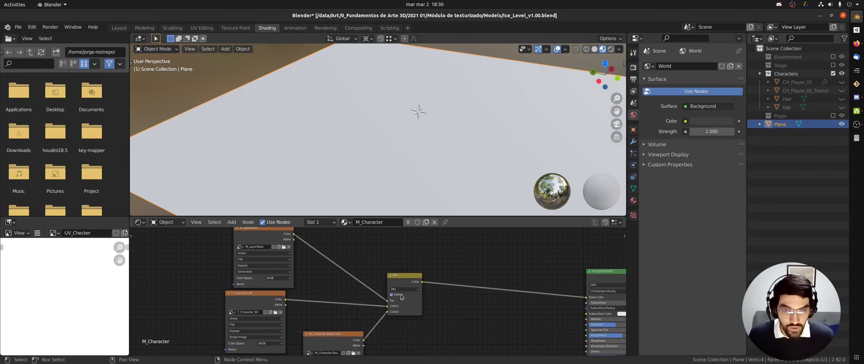
left_click(401, 295)
left_click(405, 289)
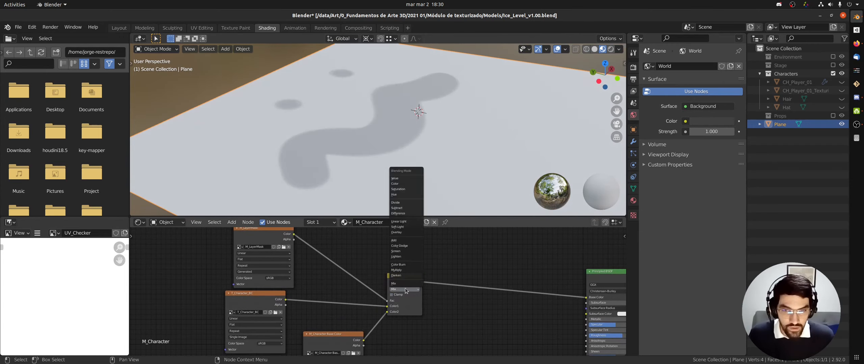
left_click(397, 270)
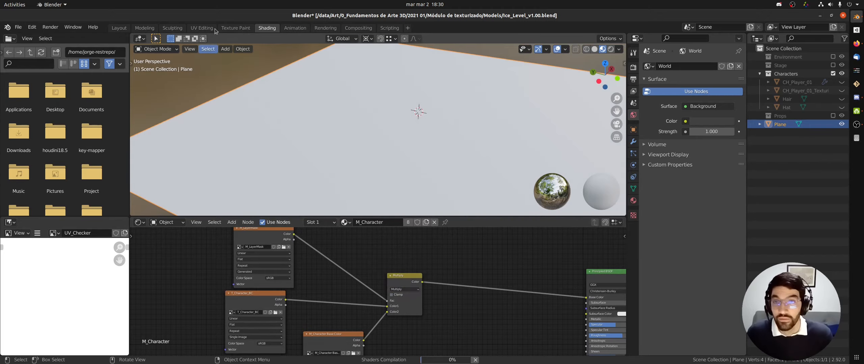
Step: Show the texture painting viewport in Material Preview and make T_Character_BC the active paint slot
left_click(236, 28)
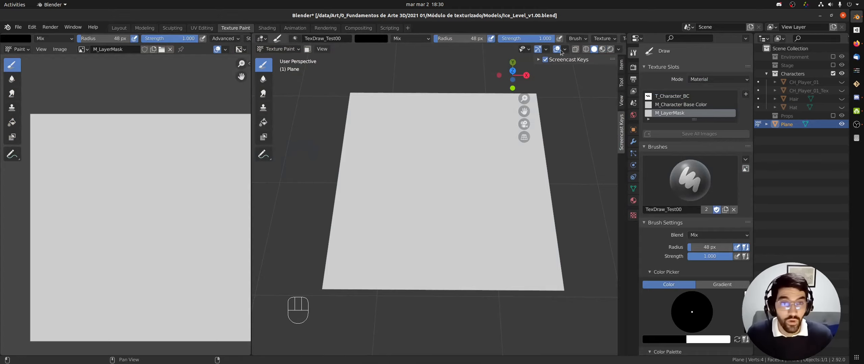
left_click(603, 49)
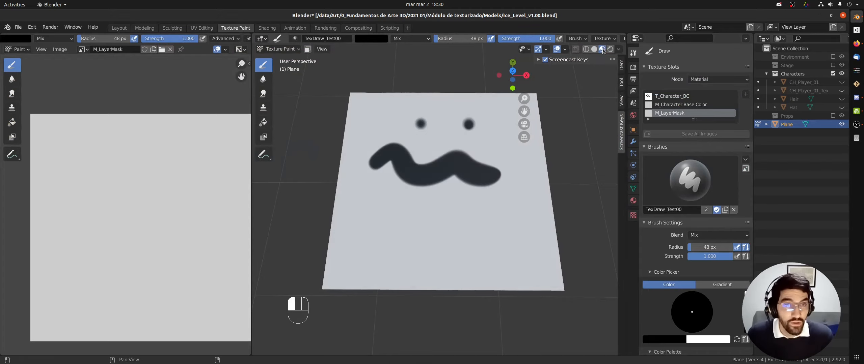
left_click(672, 98)
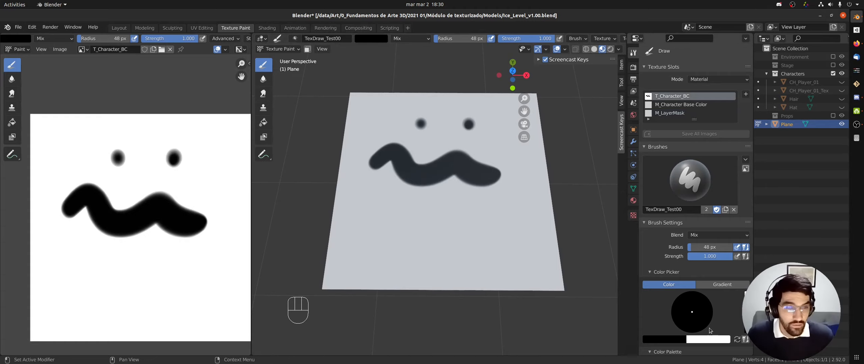
Step: Change the brush color to a muted blue and paint a wavy stroke over the middle of the plane
left_click(672, 340)
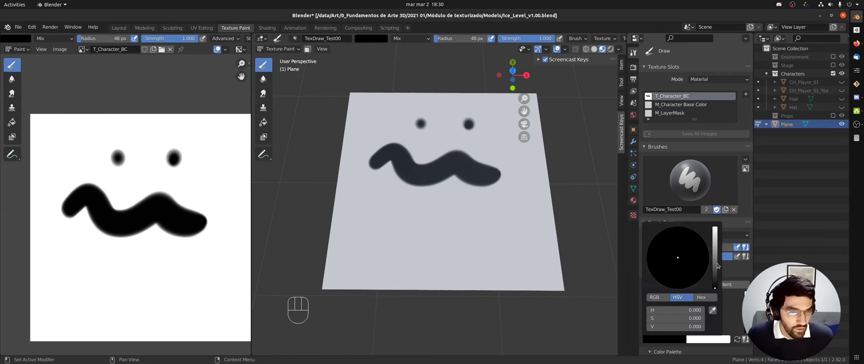
left_click_drag(717, 263, 715, 229)
left_click(690, 248)
mouse_move(421, 179)
left_mouse_down()
mouse_move(394, 157)
mouse_move(443, 231)
mouse_move(486, 230)
left_mouse_up()
Step: Make M_Character Base Color the active paint slot, change the brush color to crimson red, and paint a blob over the plane's lower middle
left_click(694, 106)
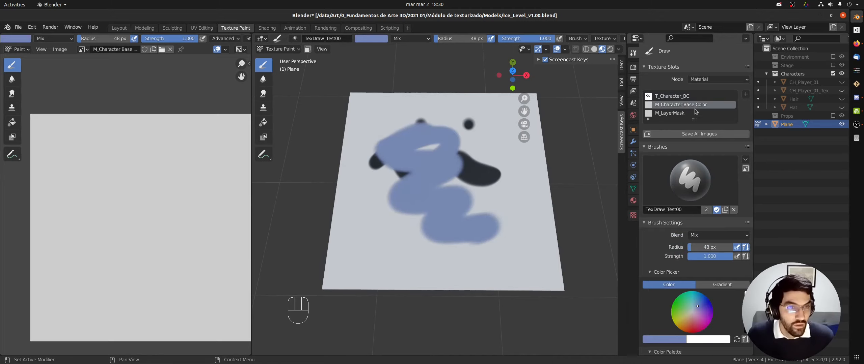
left_click(674, 339)
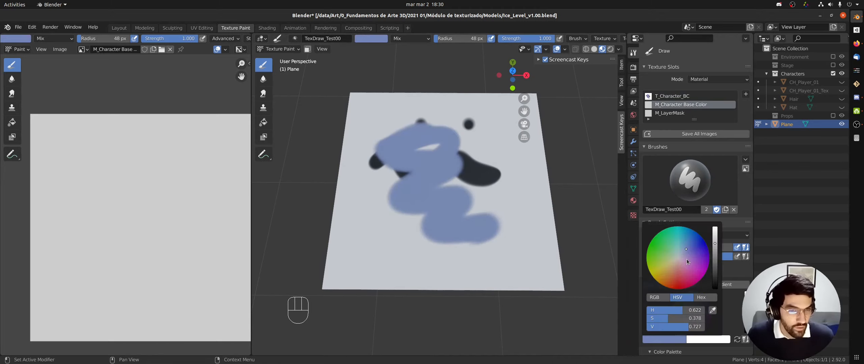
left_click_drag(686, 259, 676, 283)
mouse_move(451, 160)
left_mouse_down()
mouse_move(438, 185)
mouse_move(463, 224)
left_mouse_up()
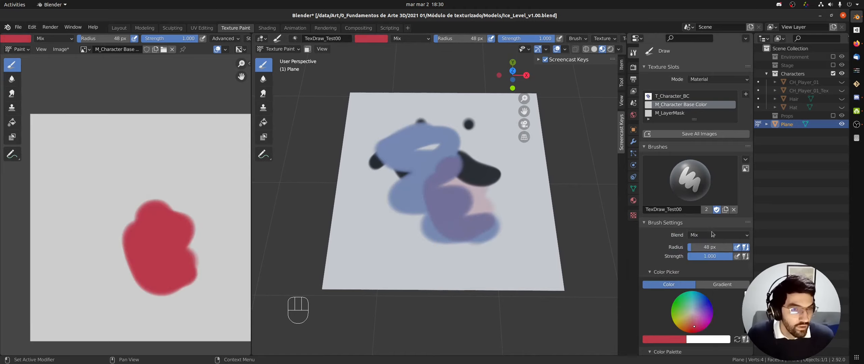
Step: Make M_LayerMask the active paint slot and paint a dark gray band across the plane with a curved stroke below it
left_click(688, 113)
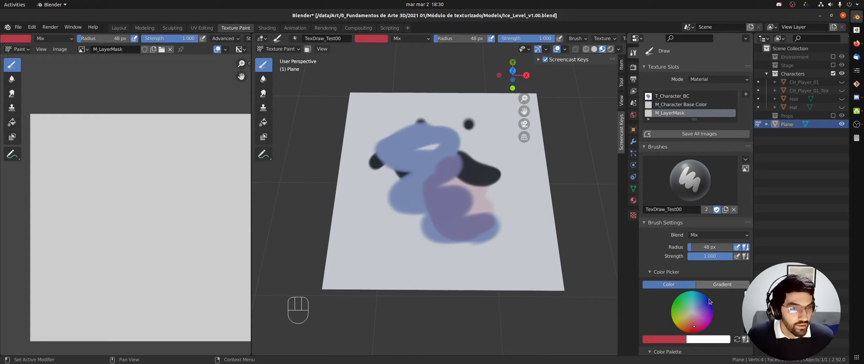
left_click(675, 336)
left_click_drag(681, 318, 648, 319)
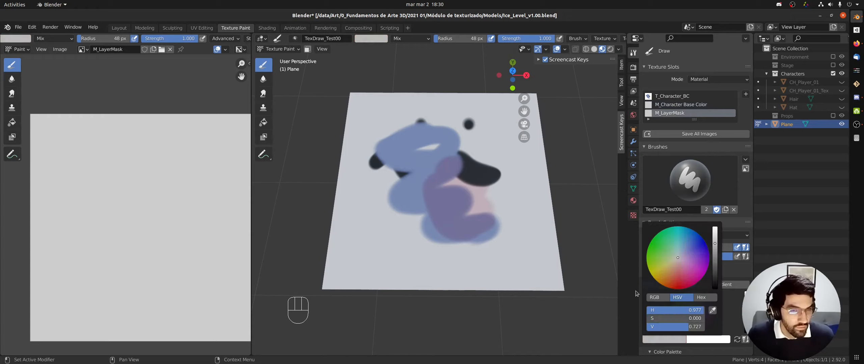
left_click_drag(714, 245, 712, 274)
mouse_move(378, 196)
left_mouse_down()
mouse_move(526, 184)
mouse_move(358, 188)
left_mouse_up()
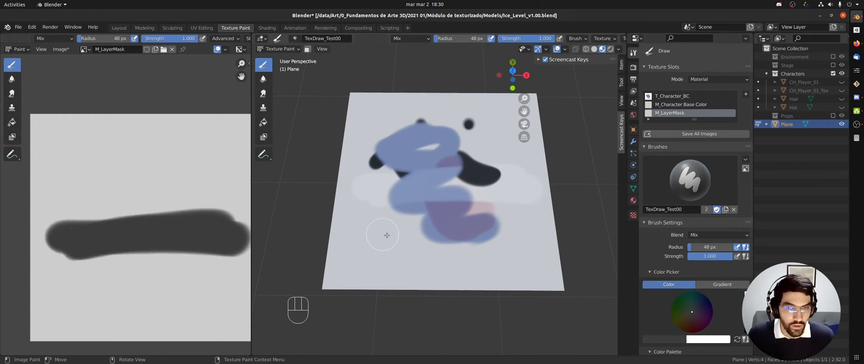
left_click_drag(521, 192, 405, 240)
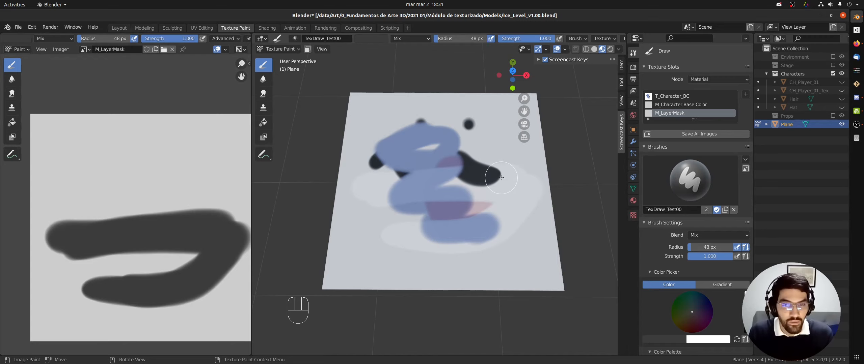
Step: Examine how the three image nodes feed the Multiply node in the shader graph and compare them with the plane's paint slots
left_click(267, 28)
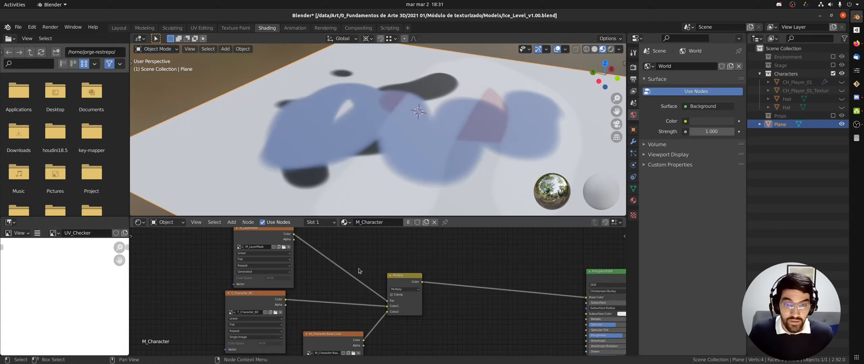
middle_click_drag(378, 266, 385, 254)
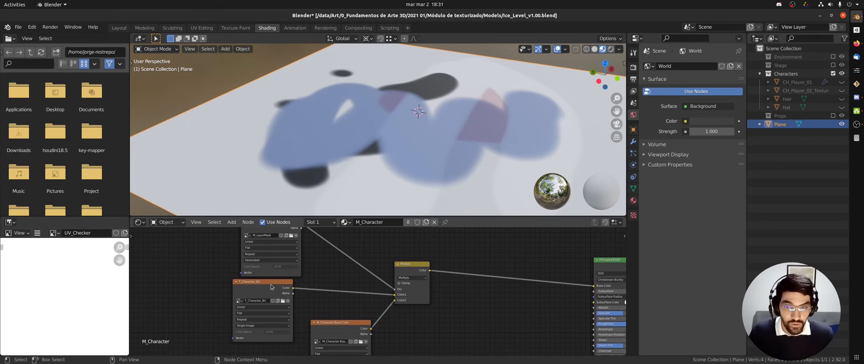
left_click_drag(271, 287, 270, 292)
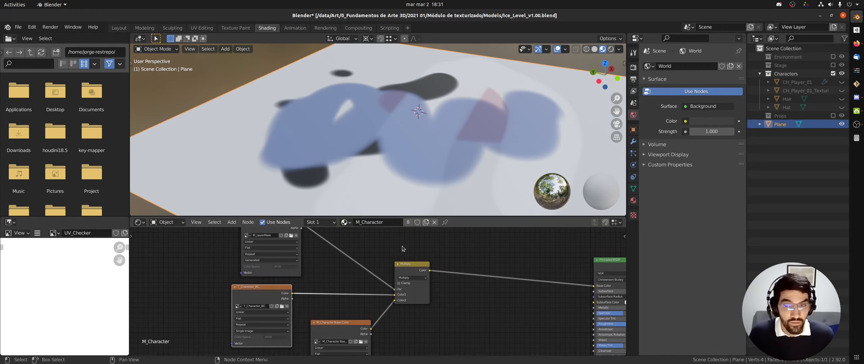
middle_click_drag(375, 262, 382, 258)
scroll(382, 258, "down", 6)
middle_click_drag(393, 282, 399, 298)
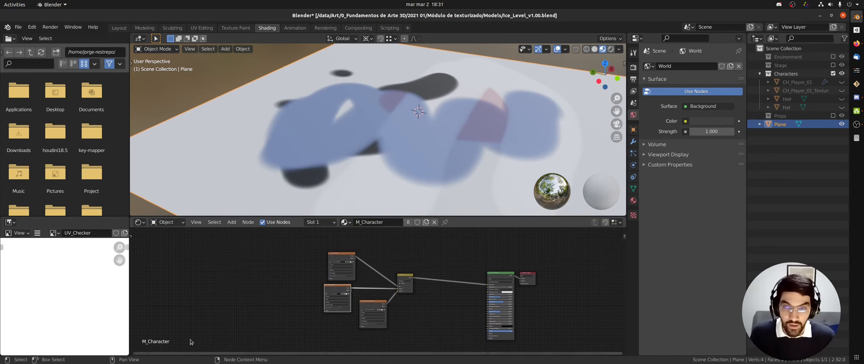
left_click(236, 28)
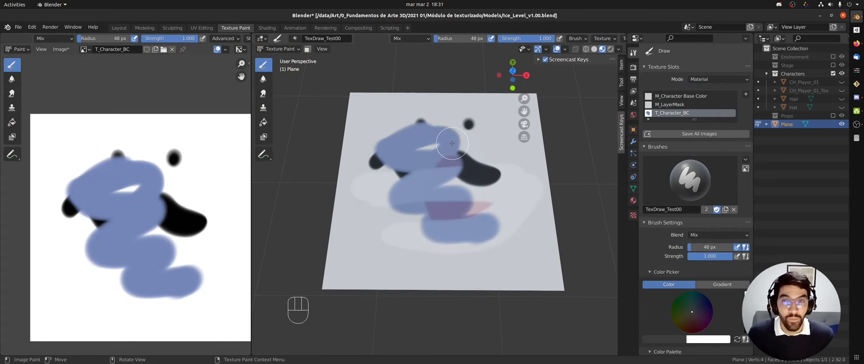
left_click(267, 28)
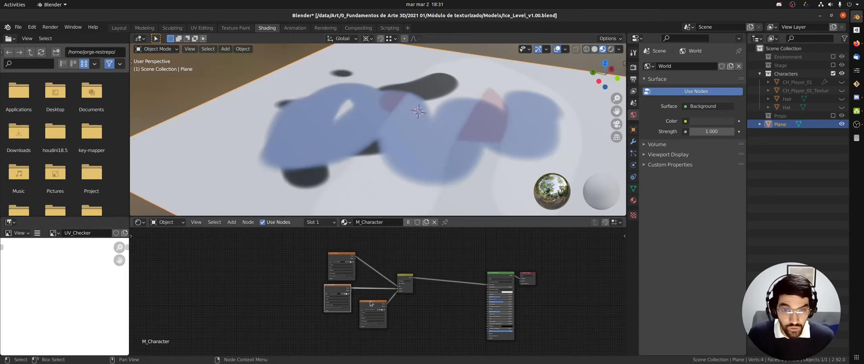
Step: Delete the M_LayerMask image node, the Multiply node and the M_Character Base Color image node from the shader graph
left_click_drag(409, 247, 329, 263)
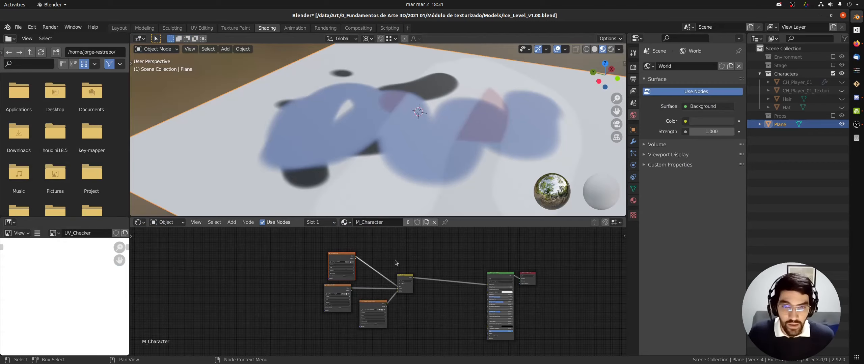
key("x")
left_click(408, 279)
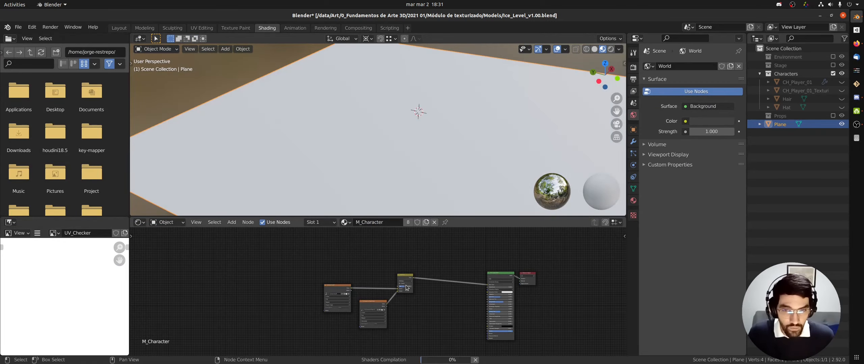
key("x")
key("x")
Step: Move the T_Character_BC node closer to the Principled BSDF and connect its color directly to Base Color
left_click_drag(344, 286, 437, 285)
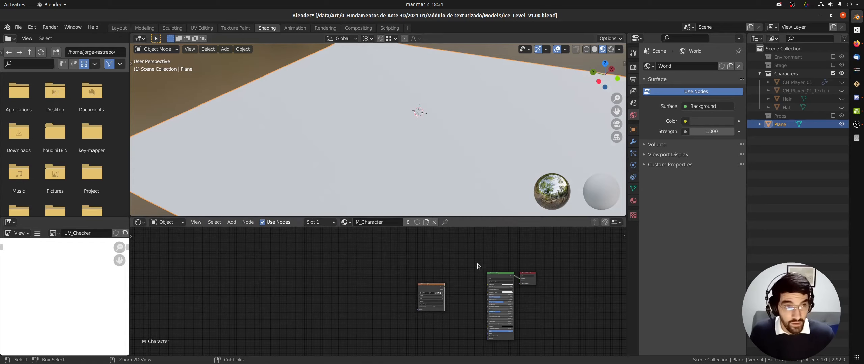
scroll(479, 267, "up", 2)
scroll(526, 303, "up", 3)
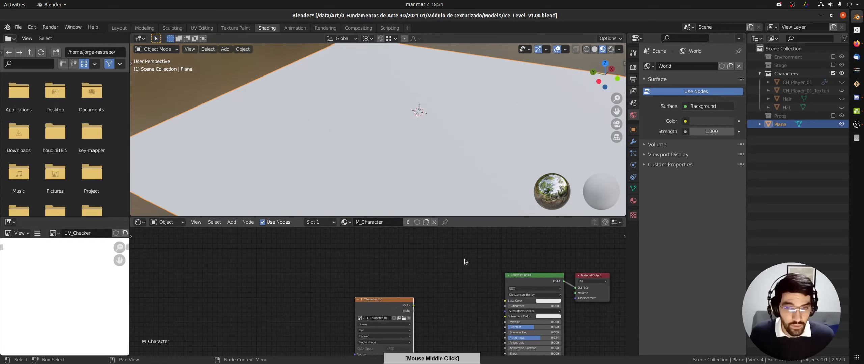
left_click_drag(384, 288, 469, 285)
left_click_drag(359, 281, 414, 276)
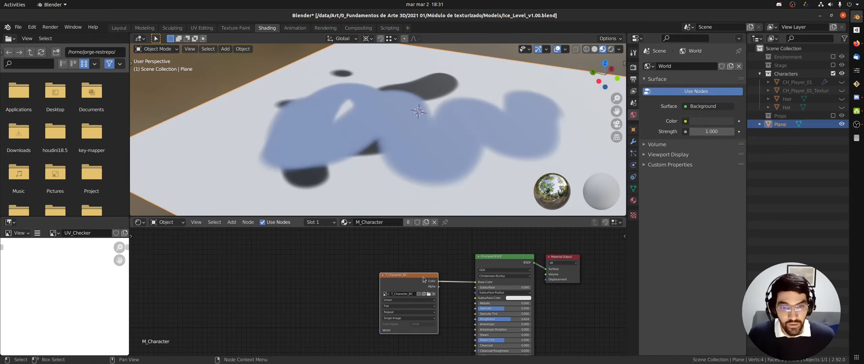
Step: Review the plane's texture slots and brush settings in the texture painting workspace, and briefly check the Discord class call
left_click(235, 27)
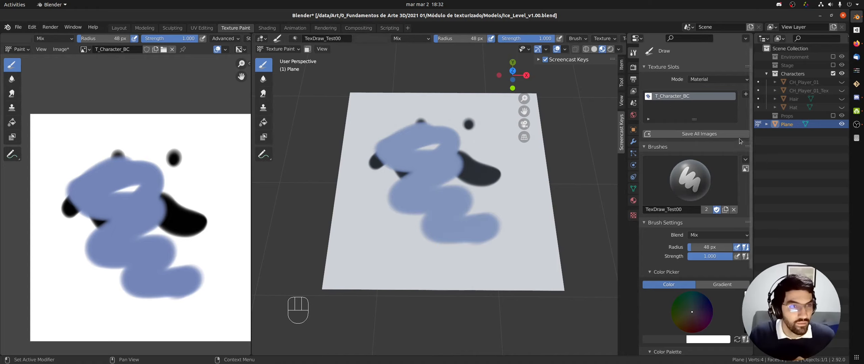
left_click_drag(752, 132, 751, 154)
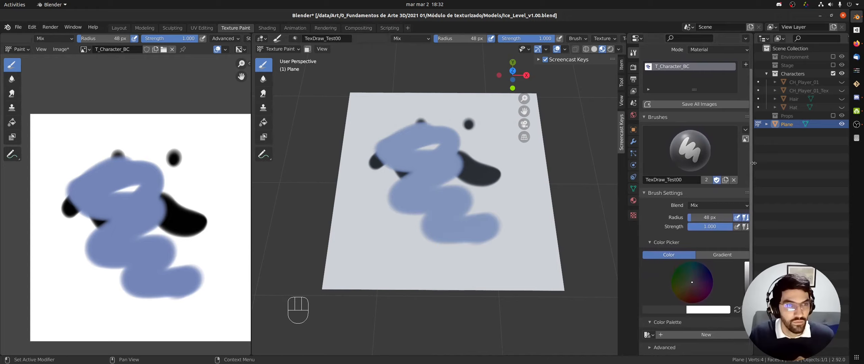
scroll(751, 162, "up", 1)
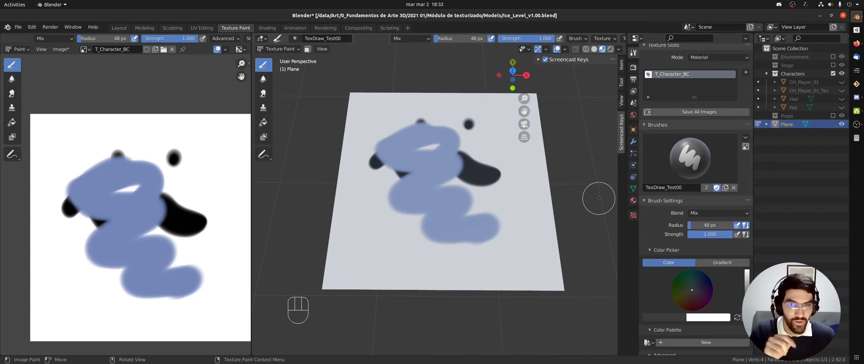
key("alt+Tab")
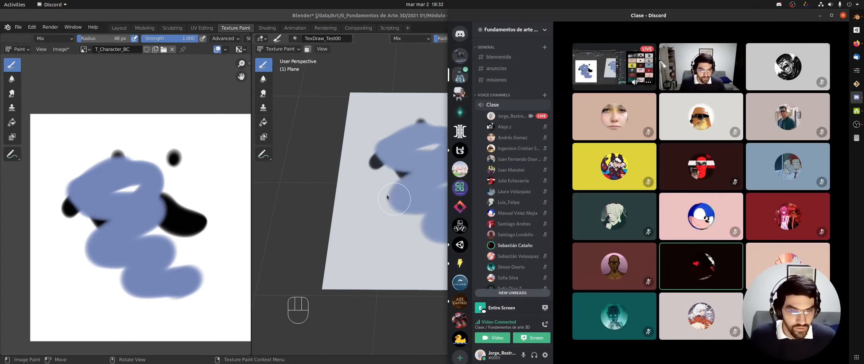
key("alt+Tab")
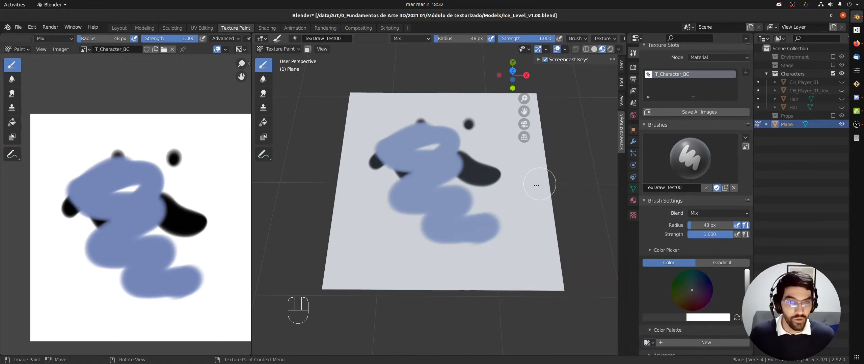
Step: Move the T_Character_BC node farther from the Principled BSDF in the shader graph and return to the texture painting workspace
left_click(267, 28)
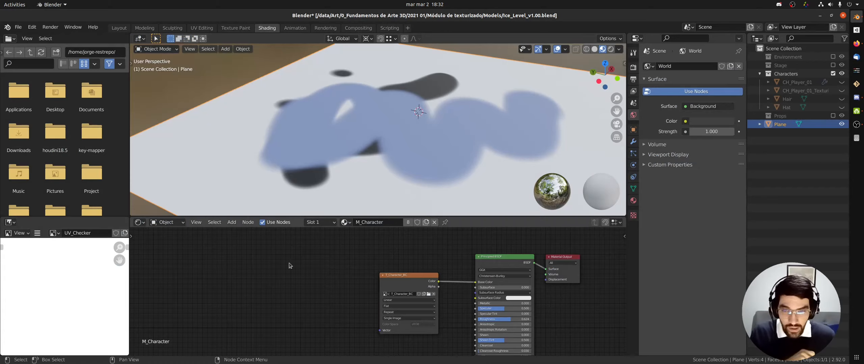
mouse_move(387, 291)
left_mouse_down()
mouse_move(230, 287)
mouse_move(367, 270)
left_mouse_up()
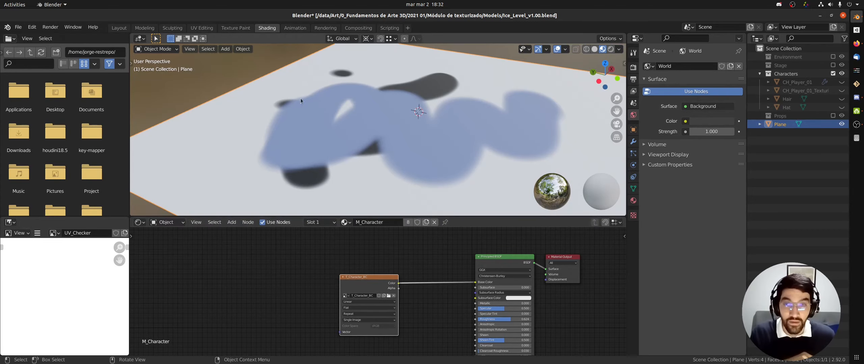
left_click(236, 28)
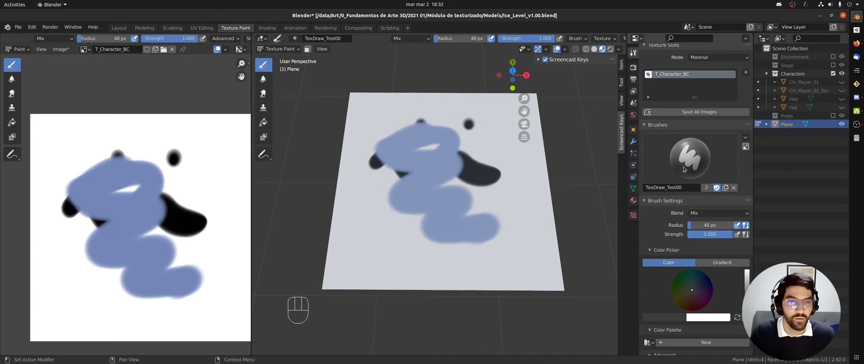
Step: Examine the available brush blending modes, keeping Mix
left_click_drag(748, 152, 747, 180)
left_click(718, 147)
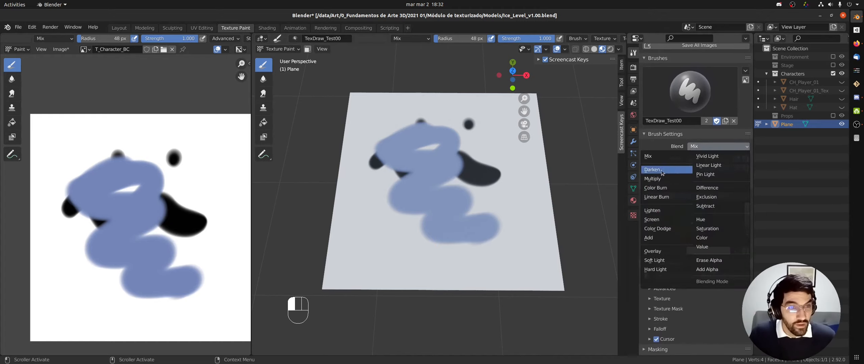
left_click(714, 148)
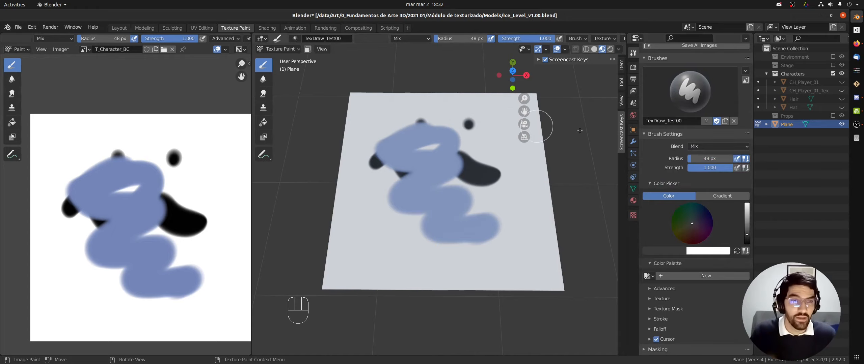
Step: Try different brush radius values, ending with a radius of 225 px
scroll(739, 145, "down", 2)
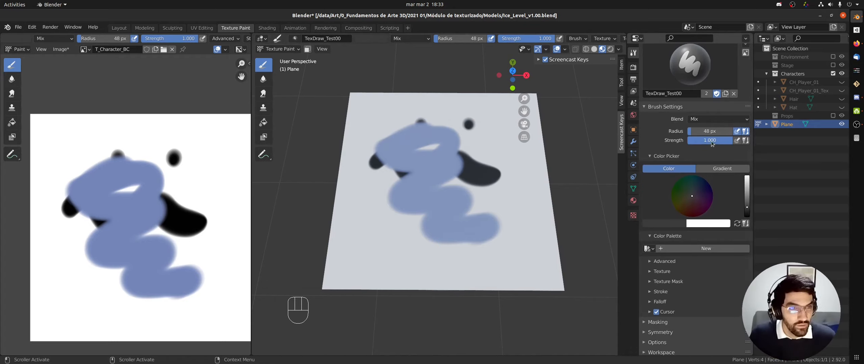
left_click_drag(694, 131, 713, 131)
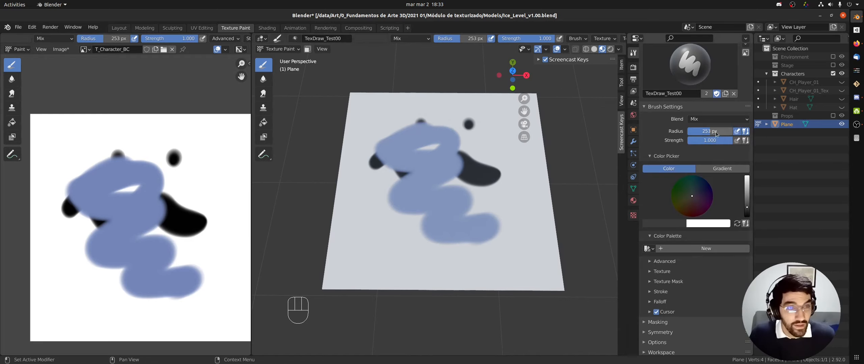
left_click_drag(717, 134, 704, 134)
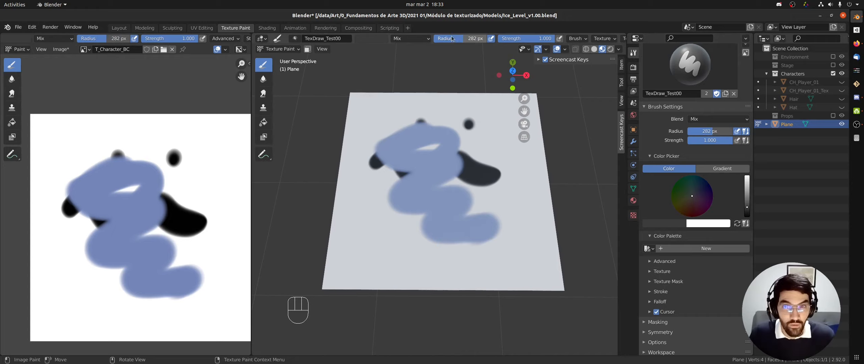
left_click_drag(463, 41, 450, 41)
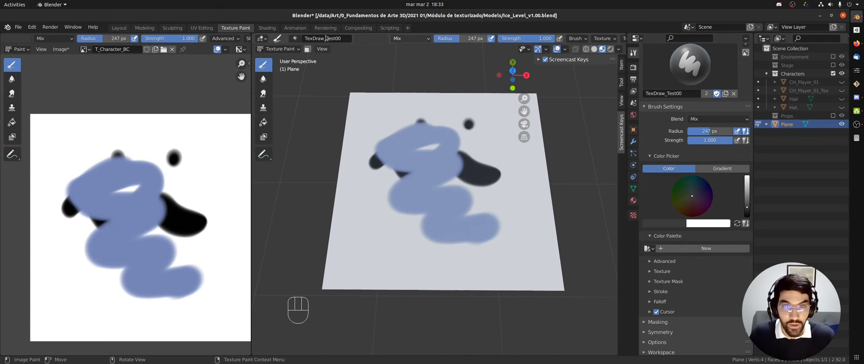
left_click_drag(102, 44, 97, 43)
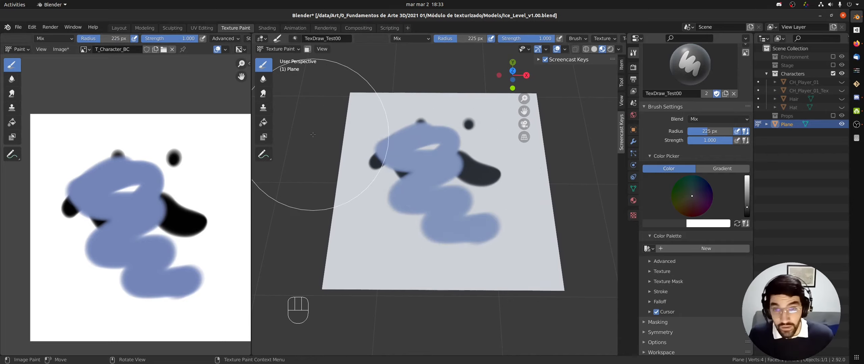
Step: Write a letter F as an annotation in the empty viewport area beside the plane
key("d")
left_click_drag(300, 138, 301, 165)
mouse_move(298, 139)
left_mouse_down()
mouse_move(319, 137)
mouse_move(326, 148)
left_mouse_up()
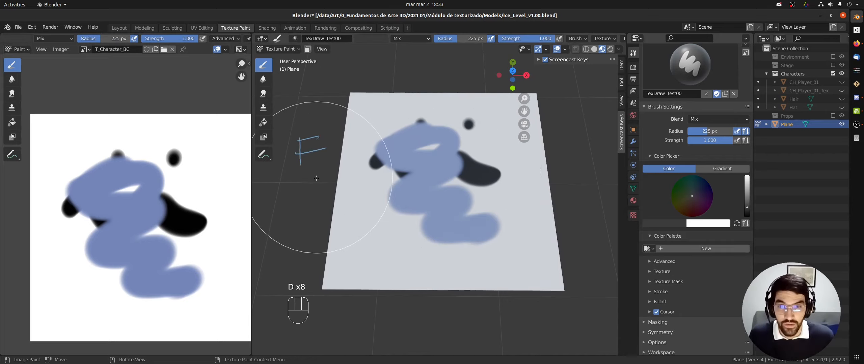
Step: Set the brush radius to 37 px and erase the letter F annotation beside the plane
key("f")
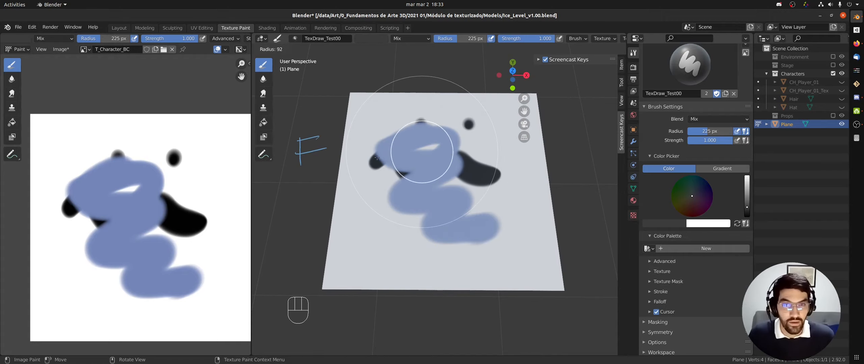
left_click(353, 162)
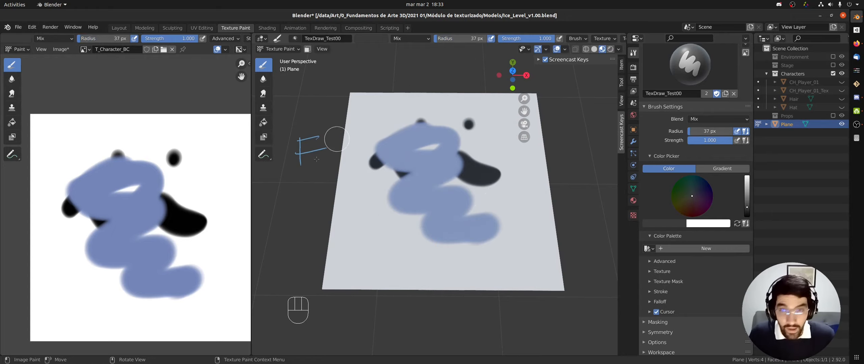
key("d")
mouse_move(280, 176)
right_mouse_down()
mouse_move(330, 135)
mouse_move(337, 139)
right_mouse_up()
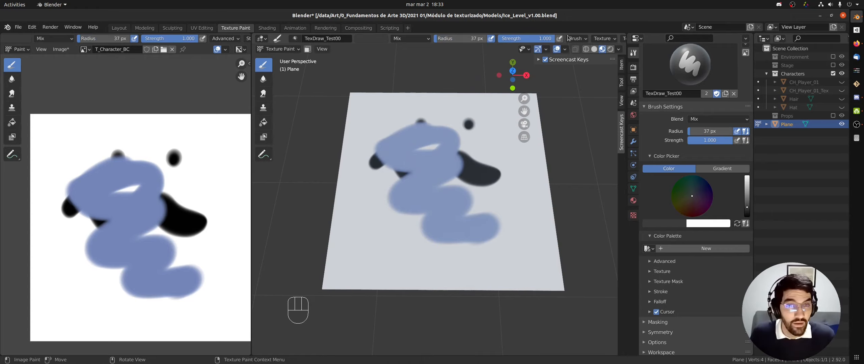
Step: Hide the viewport sidebar and draw an annotation arrow pointing at the pen-pressure toggle of the brush radius
key("n")
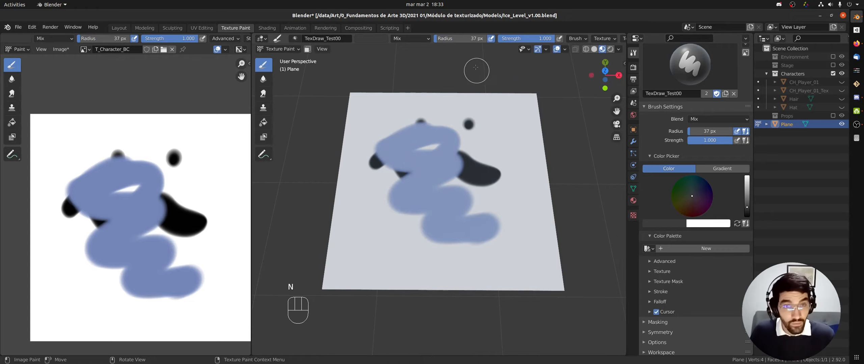
key("d")
mouse_move(485, 57)
left_mouse_down()
mouse_move(492, 50)
mouse_move(491, 72)
left_mouse_up()
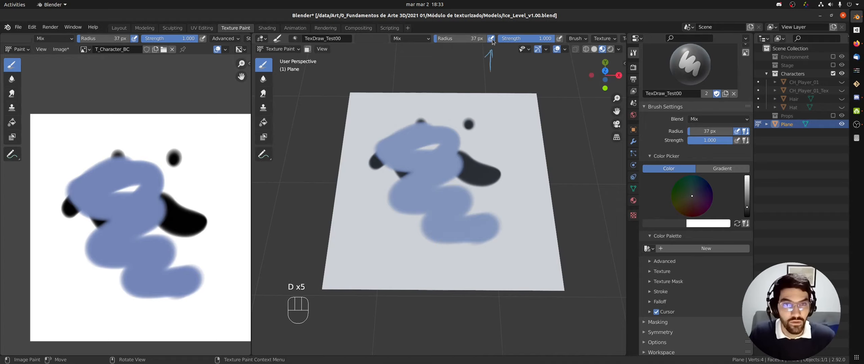
Step: Paint a stroke along the plane's far edge without radius pen pressure, and several test strokes near its front edge with pressure enabled
left_click(491, 39)
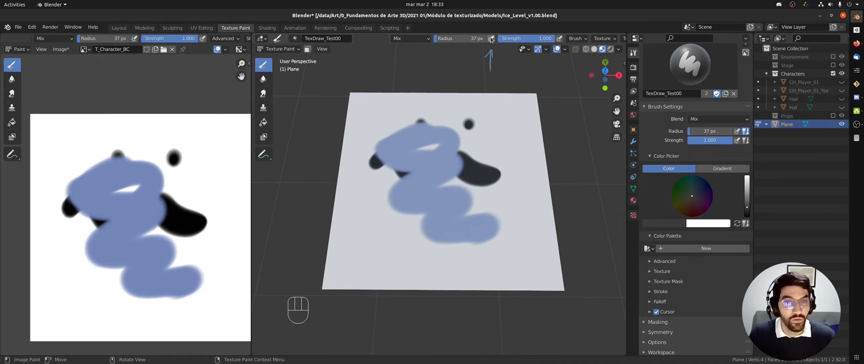
mouse_move(377, 107)
left_mouse_down()
mouse_move(371, 113)
mouse_move(502, 113)
left_mouse_up()
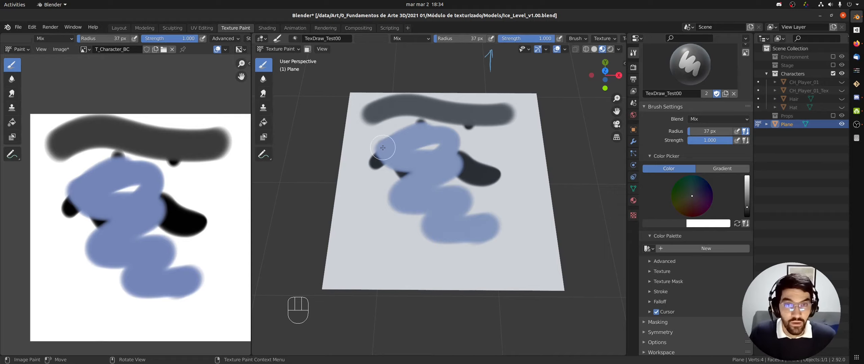
left_click(491, 39)
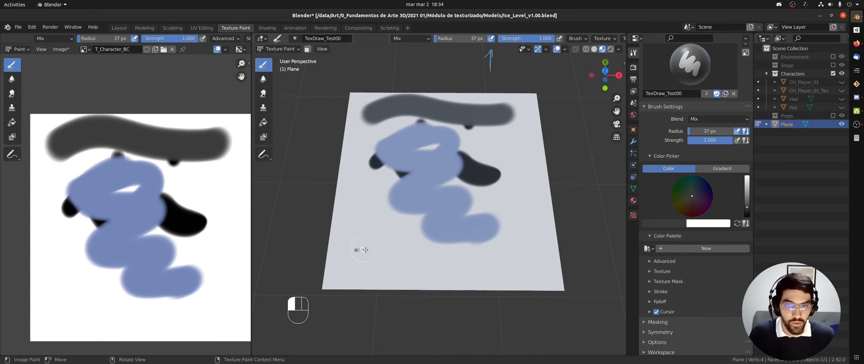
left_click_drag(385, 252, 400, 253)
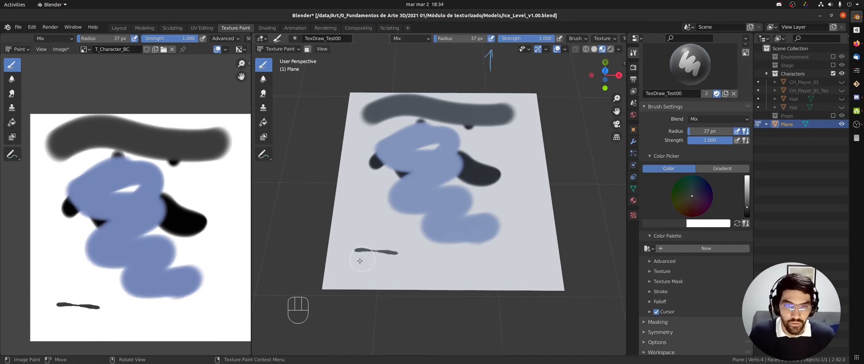
left_click_drag(351, 267, 541, 266)
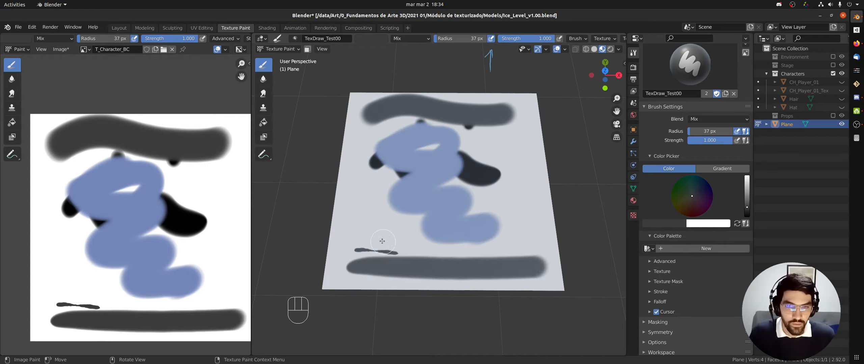
left_click(371, 234)
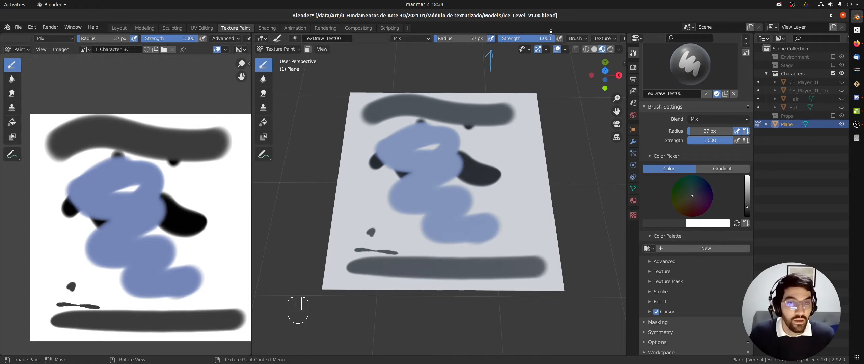
Step: Enable pen pressure for the brush strength and try different strength values, including 0.579 and 1.000
left_click(559, 39)
mouse_move(549, 41)
left_mouse_down()
mouse_move(517, 40)
mouse_move(553, 40)
mouse_move(531, 40)
left_mouse_up()
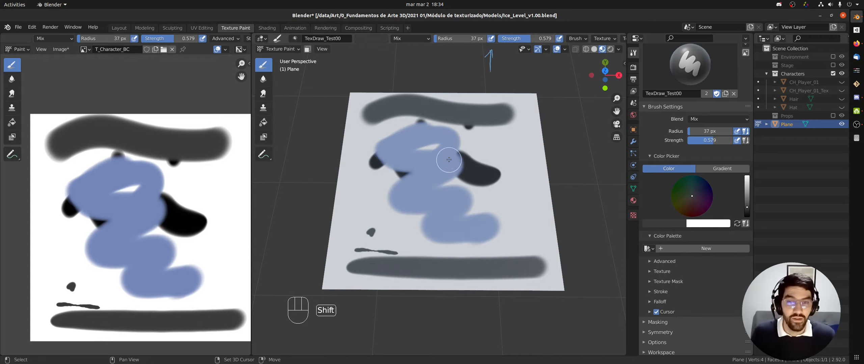
key("shift+f")
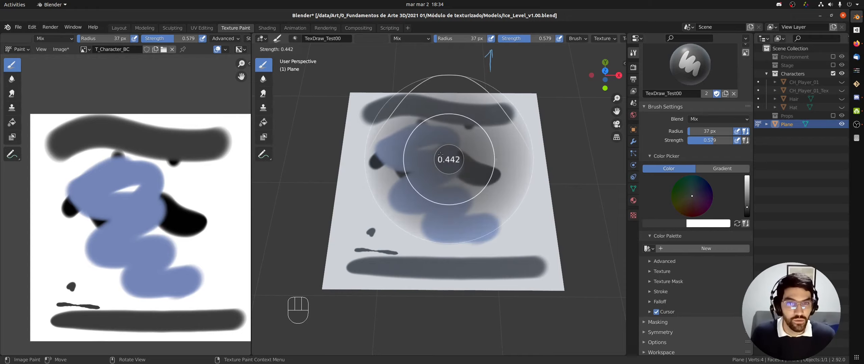
left_click(479, 149)
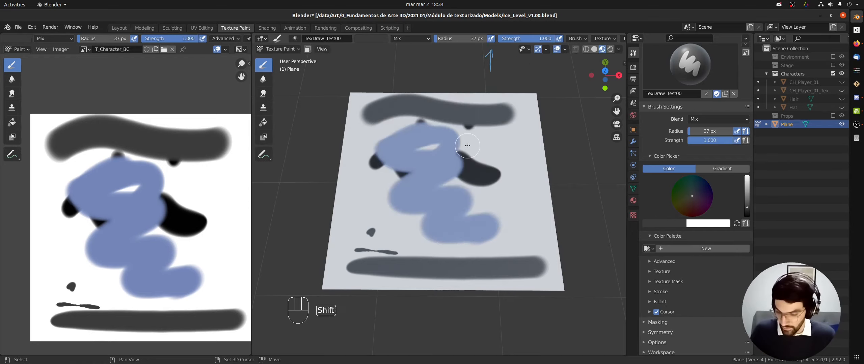
Step: Paint faint overlapping strokes over the lower part of the blue stroke at strength 0.418, and erase the arrow annotation
key("shift+f")
left_click(390, 173)
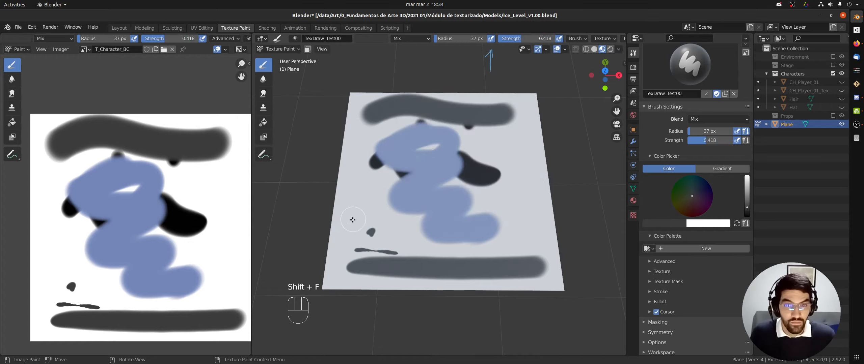
mouse_move(382, 217)
left_mouse_down()
mouse_move(429, 207)
mouse_move(393, 214)
mouse_move(417, 208)
left_mouse_up()
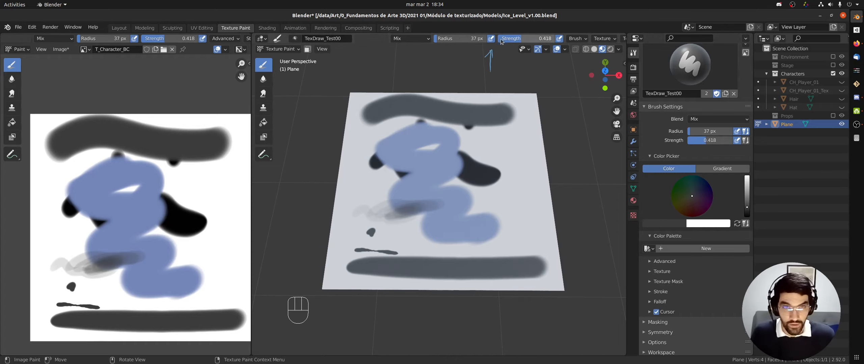
key("d")
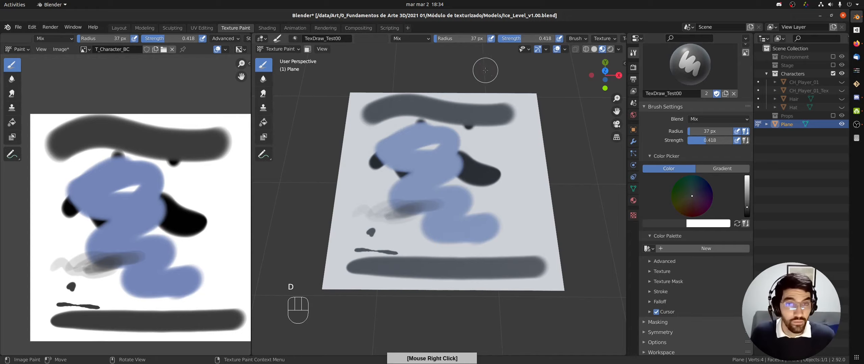
Step: Lighten the primary brush color to a medium grey and switch the viewport to solid shading
scroll(751, 162, "down", 1)
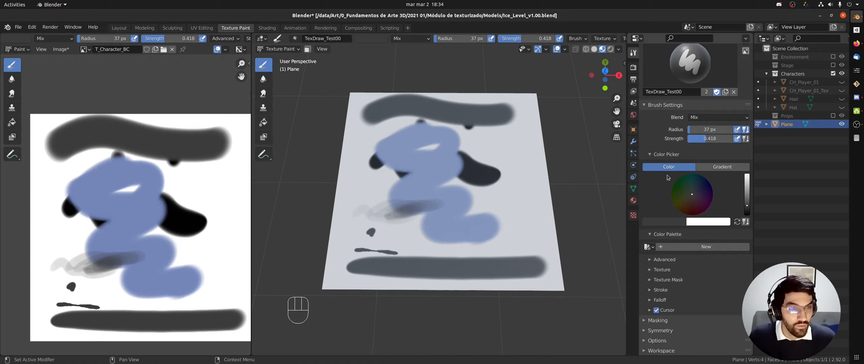
left_click(668, 223)
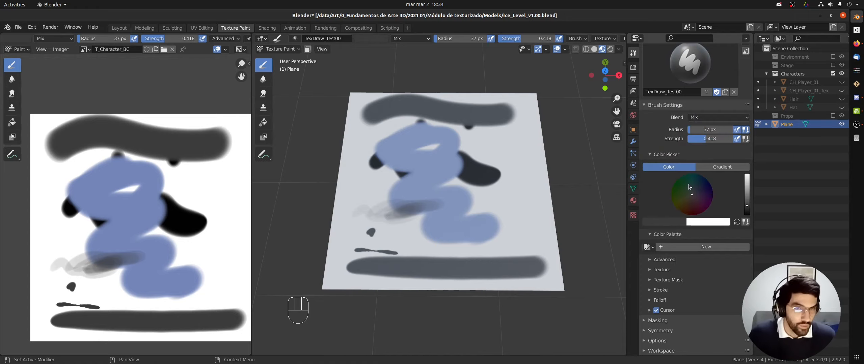
mouse_move(748, 200)
left_mouse_down()
mouse_move(746, 176)
mouse_move(747, 194)
left_mouse_up()
left_click(666, 223)
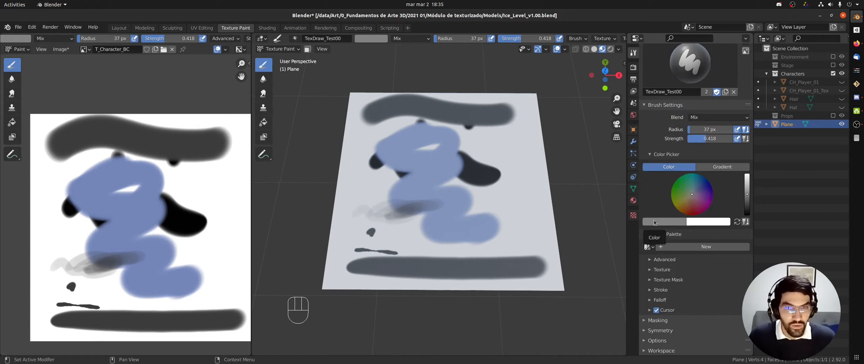
left_click(594, 49)
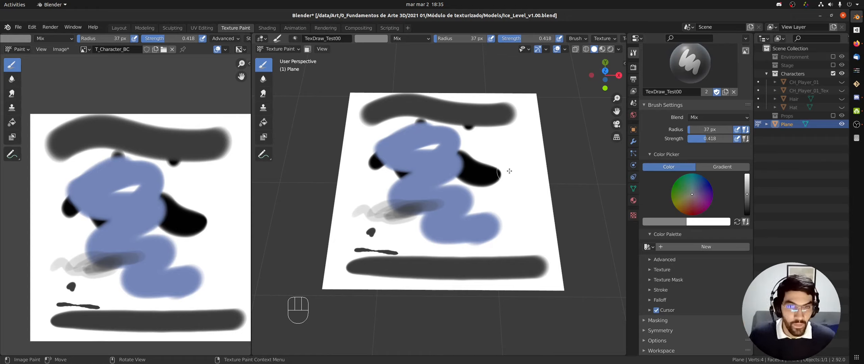
Step: Paint a faint grey stroke across the upper blue area and lighten it with the white secondary color
left_click(701, 222)
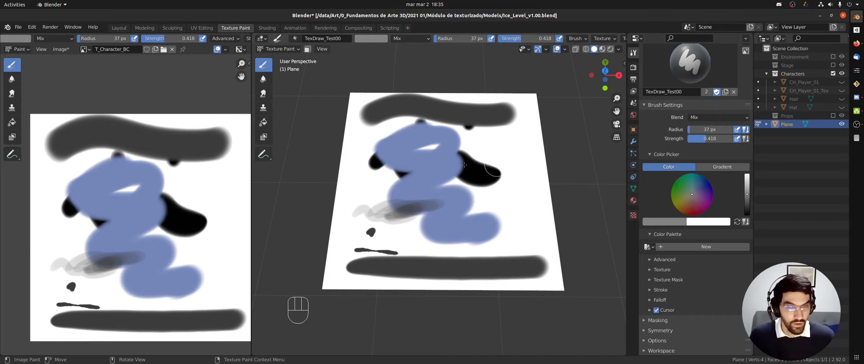
left_click_drag(511, 156, 449, 139)
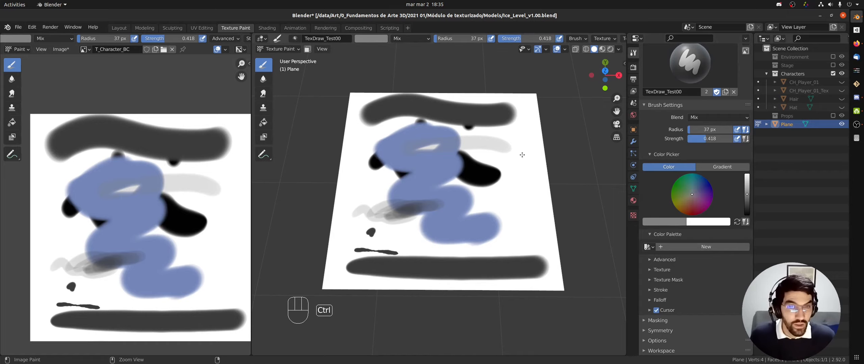
mouse_move(509, 142)
left_mouse_down()
mouse_move(518, 145)
mouse_move(470, 146)
mouse_move(504, 151)
left_mouse_up()
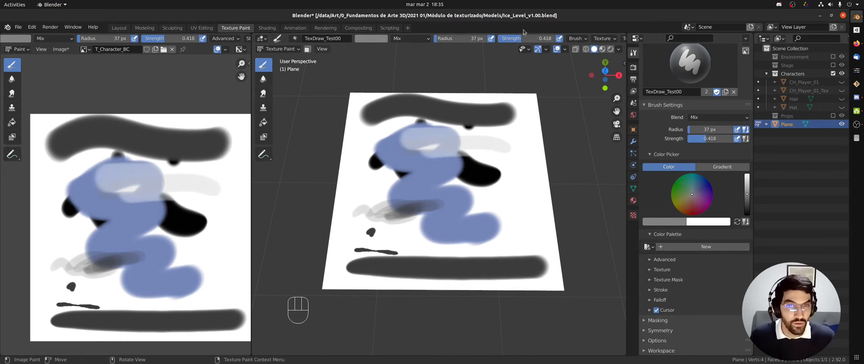
Step: Set the brush strength to 1.000 and paint out the dark and blue strokes on the plane's upper right with the white secondary color
left_click_drag(527, 38, 559, 38)
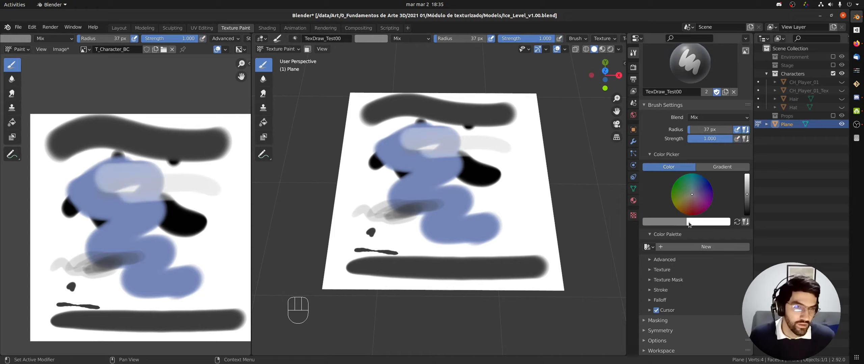
left_click_drag(507, 140, 451, 141, "ctrl")
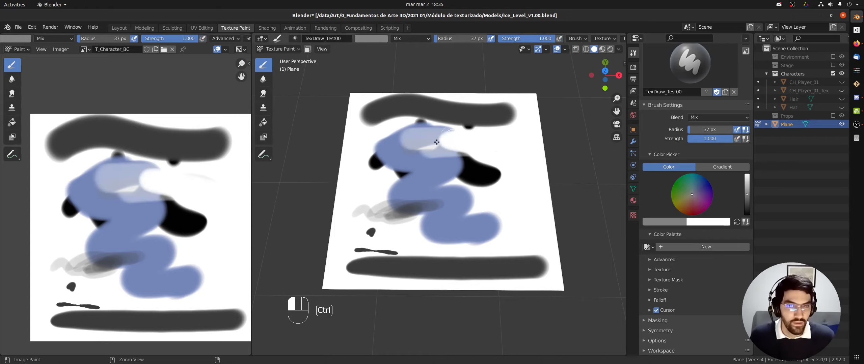
mouse_move(515, 114)
left_mouse_down("ctrl")
mouse_move(441, 112)
mouse_move(470, 123)
mouse_move(525, 111)
left_mouse_up("ctrl")
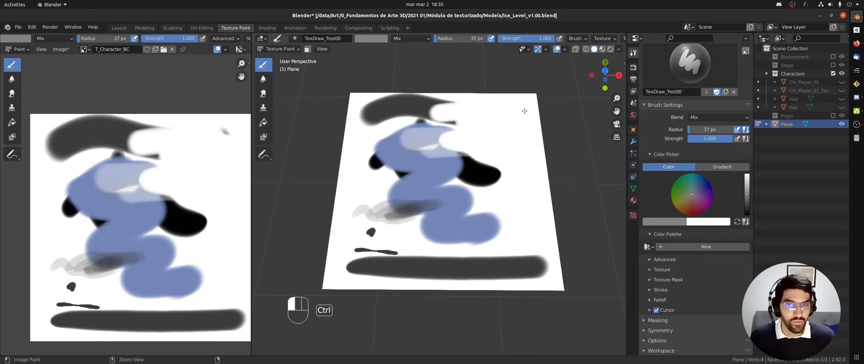
mouse_move(447, 113)
left_mouse_down("ctrl")
mouse_move(489, 136)
mouse_move(456, 102)
left_mouse_up("ctrl")
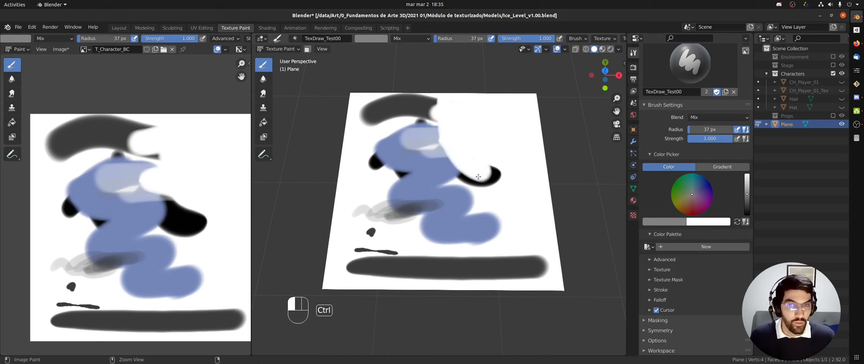
left_click_drag(478, 177, 489, 169, "ctrl")
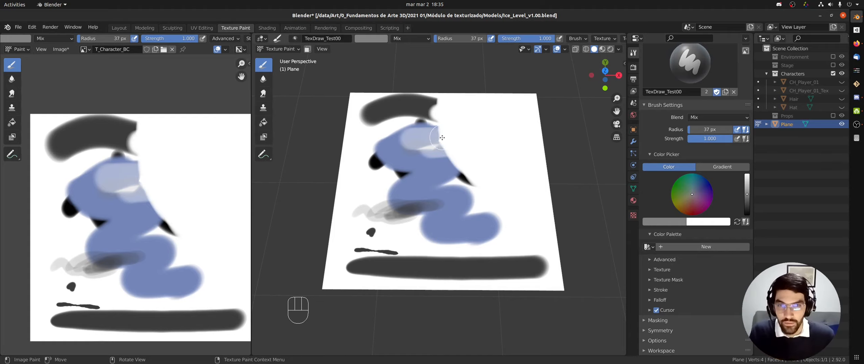
Step: Paint a wavy grey stroke across the plane's upper half and a white stroke beneath it through the blue area
middle_click_drag(462, 131, 485, 130)
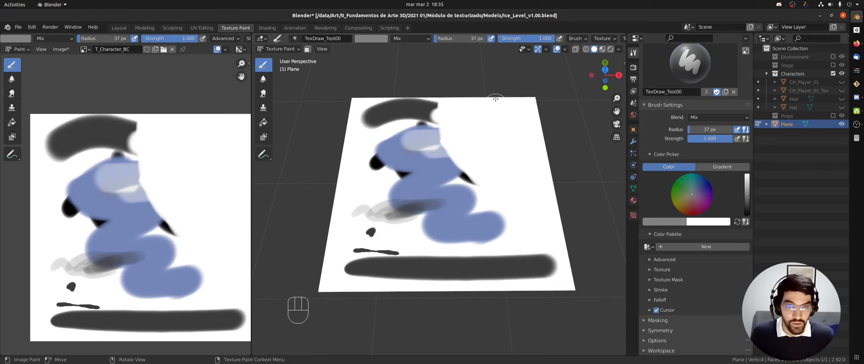
mouse_move(369, 173)
left_mouse_down()
mouse_move(436, 149)
mouse_move(505, 141)
mouse_move(500, 158)
mouse_move(422, 152)
mouse_move(368, 177)
left_mouse_up()
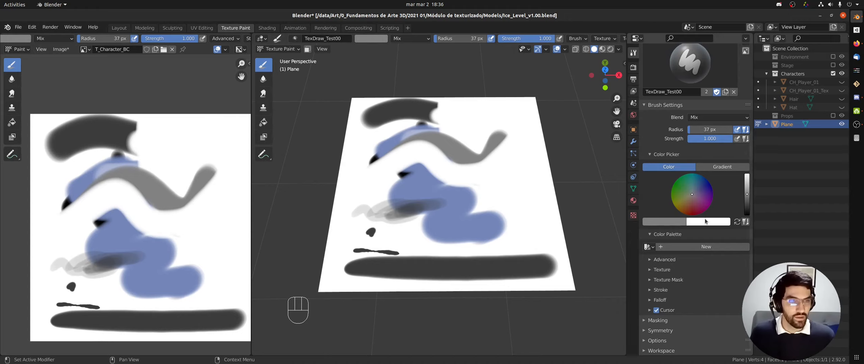
Step: Collapse and reopen the Color Palette section of the brush settings
left_click_drag(751, 183, 751, 183)
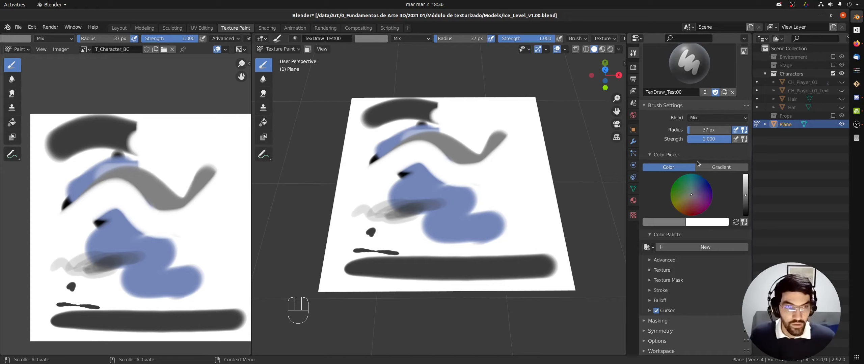
left_click_drag(749, 156, 746, 182)
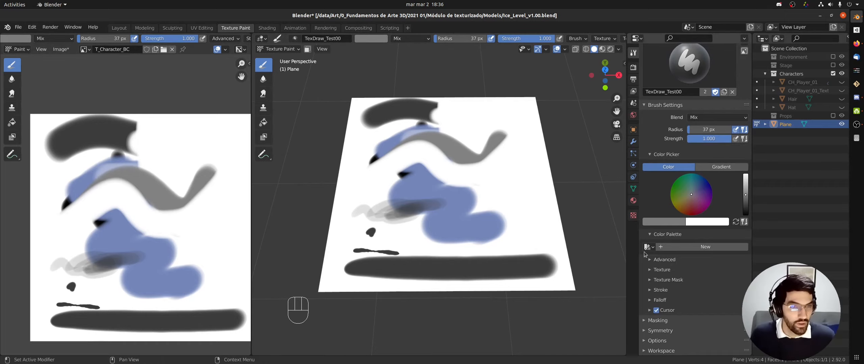
left_click(653, 235)
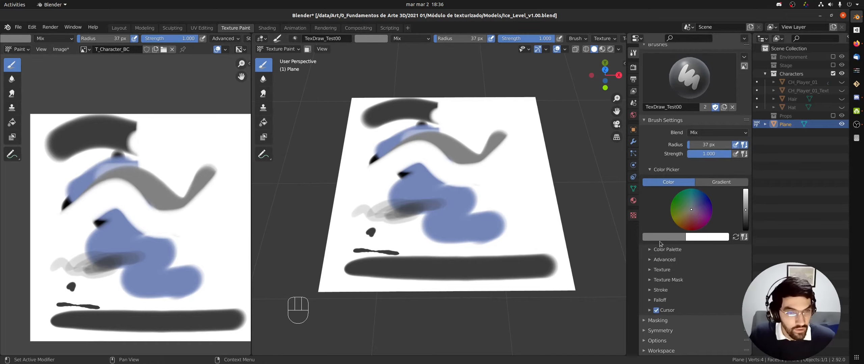
left_click(660, 250)
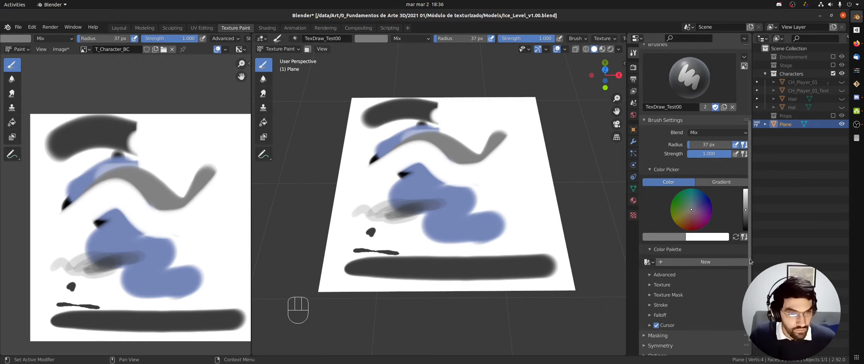
Step: Assign the existing palette named Palette to the brush and pick its pinkish-red swatch as the primary color
left_click(648, 263)
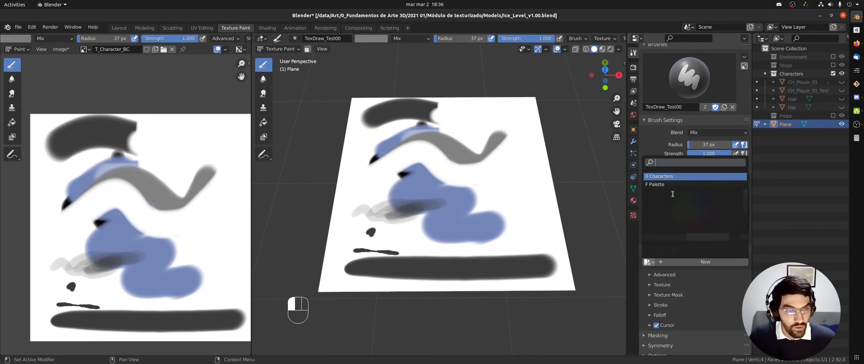
left_click(657, 186)
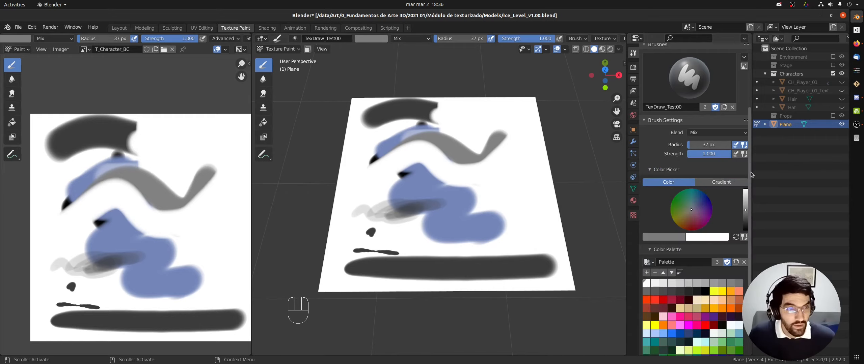
left_click_drag(750, 171, 743, 233)
scroll(743, 233, "up", 1)
left_click(698, 240)
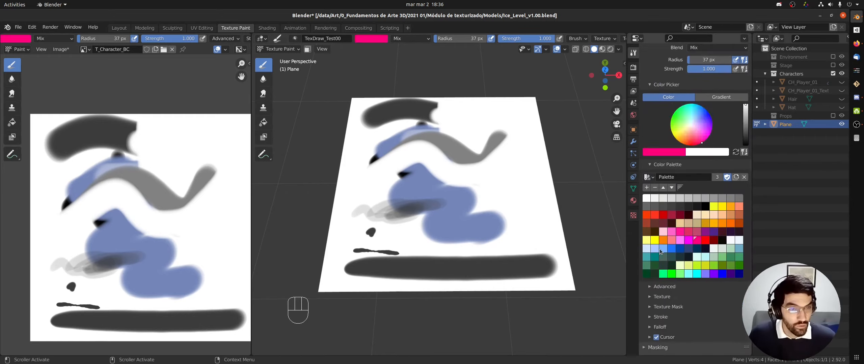
left_click(705, 240)
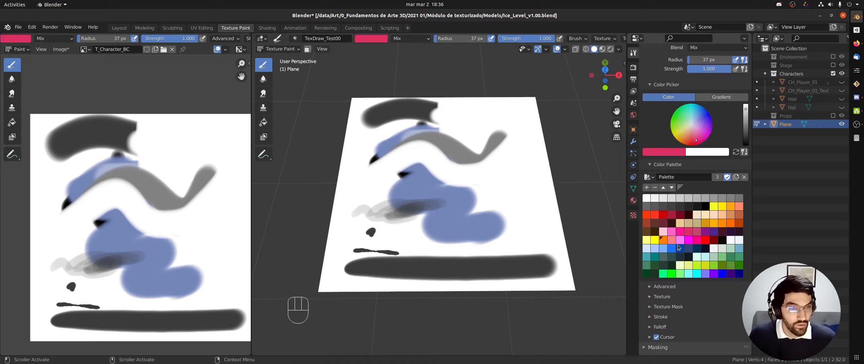
Step: Paint curved pinkish-red strokes over the plane's central blue area, and add a light cyan stroke using a palette swatch
mouse_move(498, 195)
left_mouse_down()
mouse_move(456, 168)
mouse_move(431, 195)
left_mouse_up()
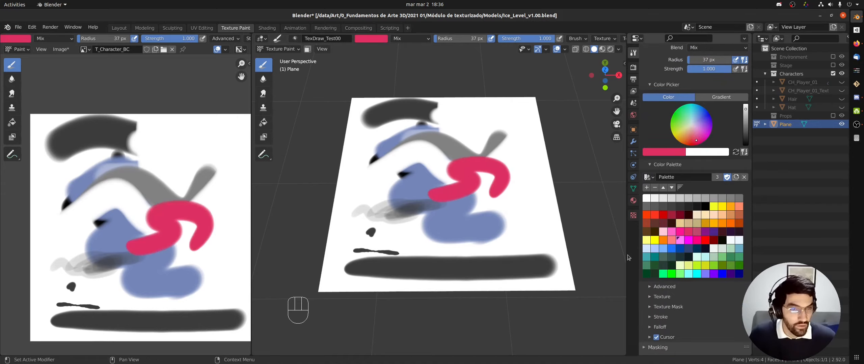
mouse_move(471, 214)
left_mouse_down()
mouse_move(436, 212)
mouse_move(422, 185)
mouse_move(437, 216)
mouse_move(422, 195)
left_mouse_up()
left_click(705, 257)
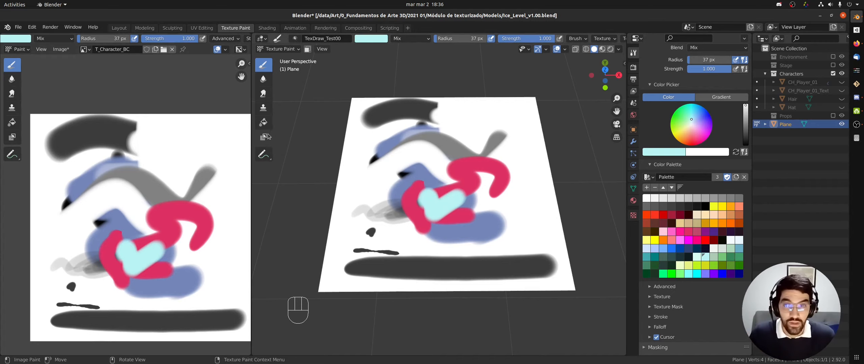
Step: Fill the whole plane texture with white using the Fill tool, and return to the Draw brush
left_click(264, 122)
left_click(414, 156)
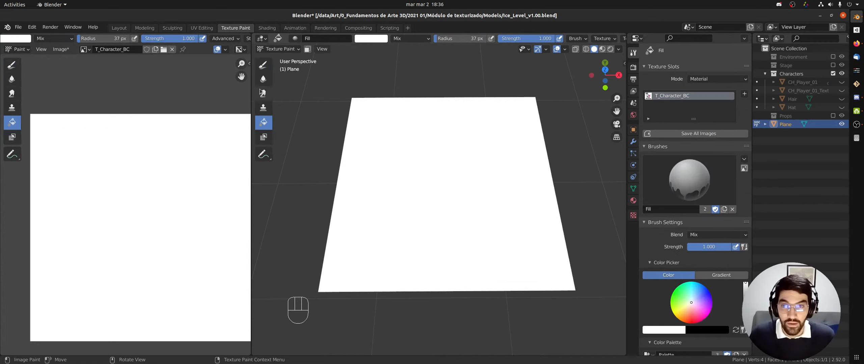
left_click(263, 65)
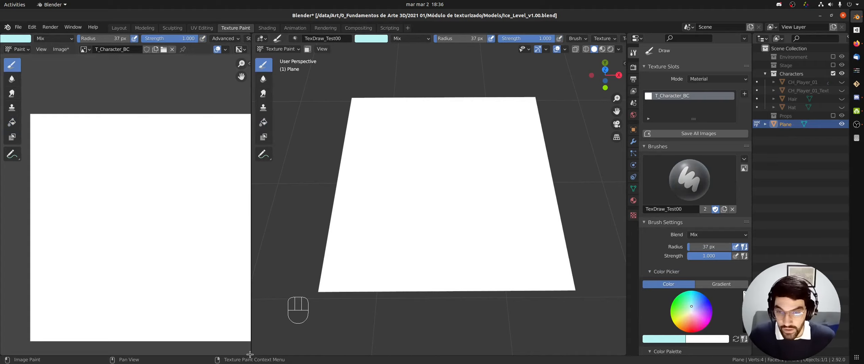
Step: Split the image editor into two stacked areas, keeping the upper one in Paint mode and setting the lower one to View mode
left_click_drag(250, 354, 221, 180)
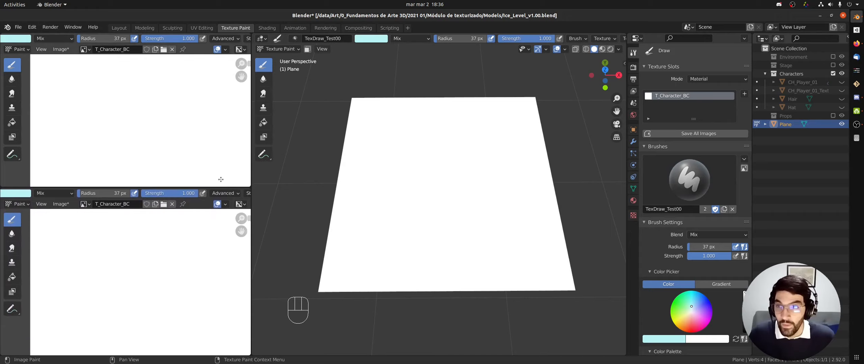
left_click(20, 50)
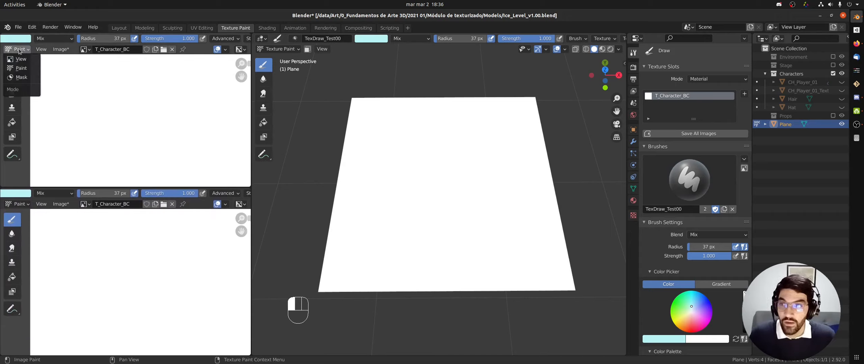
left_click(21, 68)
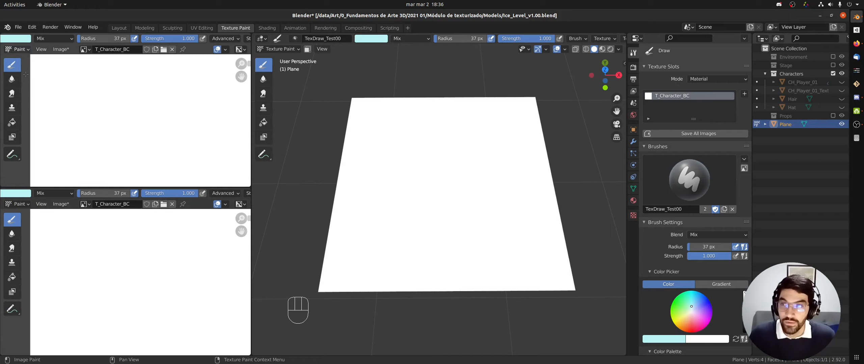
left_click(18, 205)
left_click(21, 214)
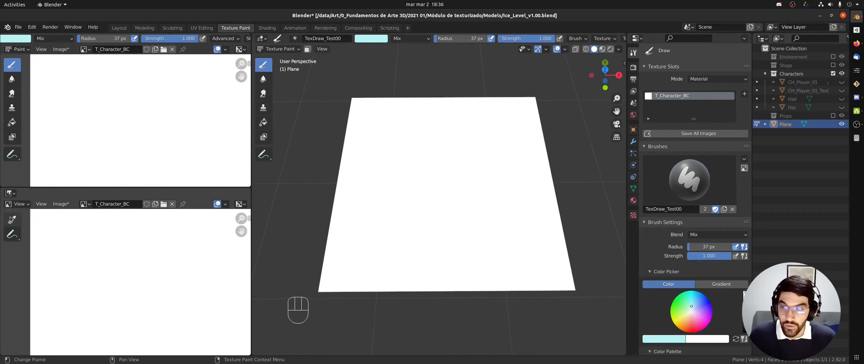
Step: Show the Chef_00.png reference in the lower image editor, pin it and enlarge the chef character
left_click(85, 205)
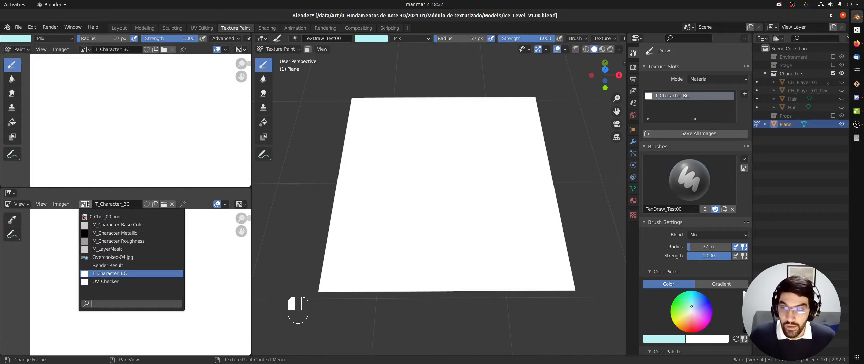
left_click(102, 217)
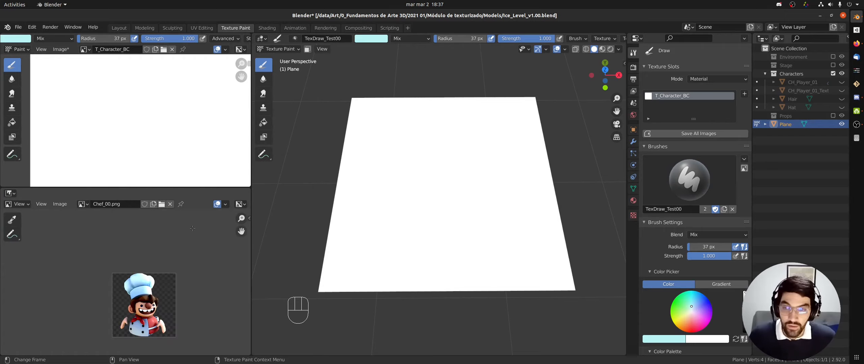
middle_click_drag(166, 264, 163, 223)
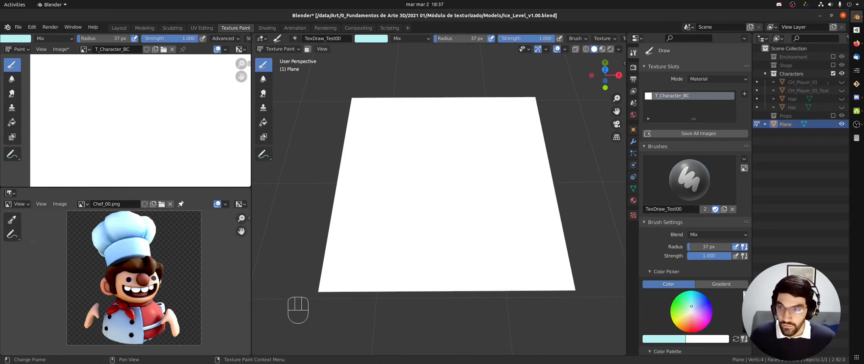
left_click(41, 205)
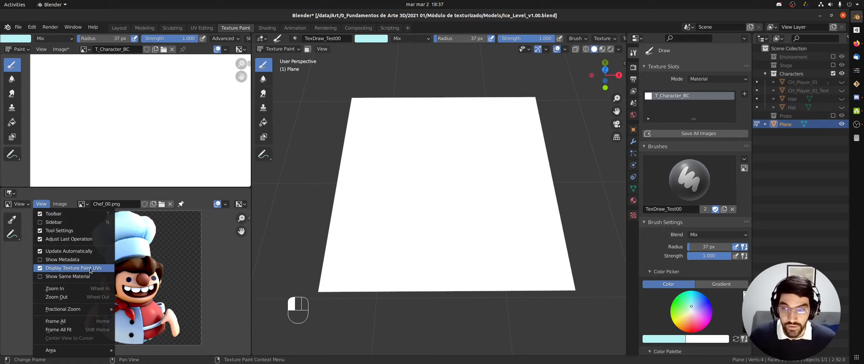
left_click(58, 269)
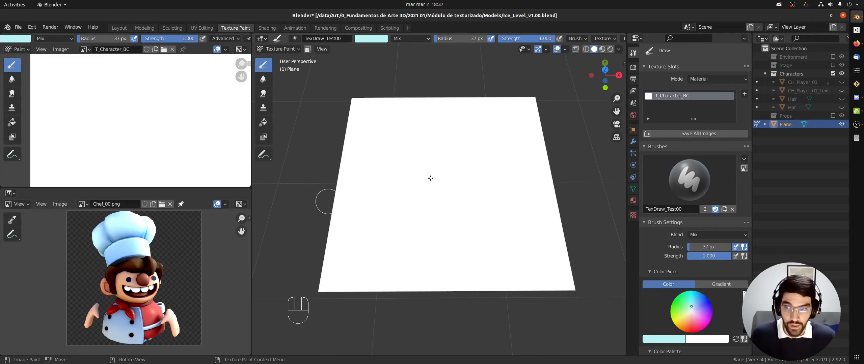
Step: Unhide the CH_Player_01_Texturing character, make it the active object instead of the plane, and put it in Texture Paint mode
key("Tab")
left_click(842, 91)
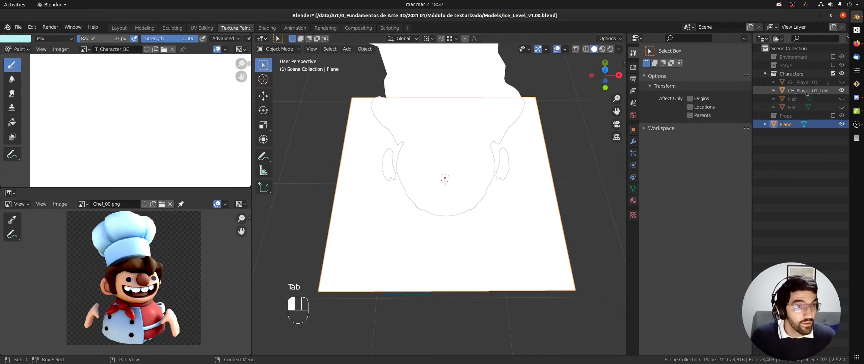
left_click(810, 91)
key("Tab")
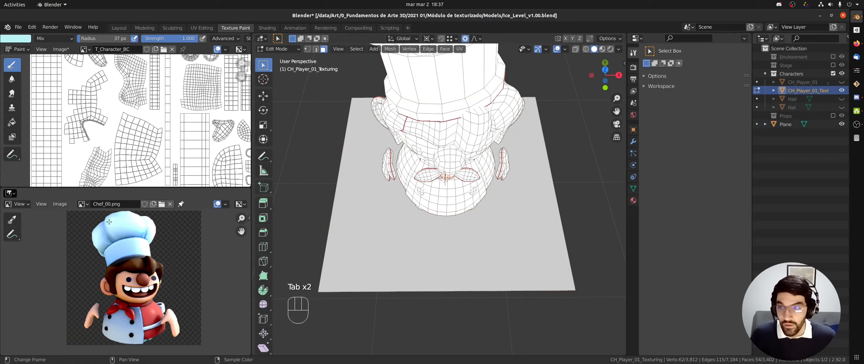
middle_click_drag(109, 222, 101, 223)
key("Tab")
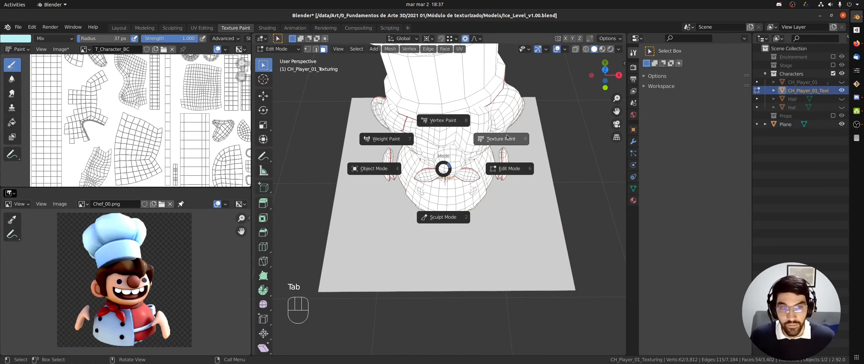
left_click(508, 139)
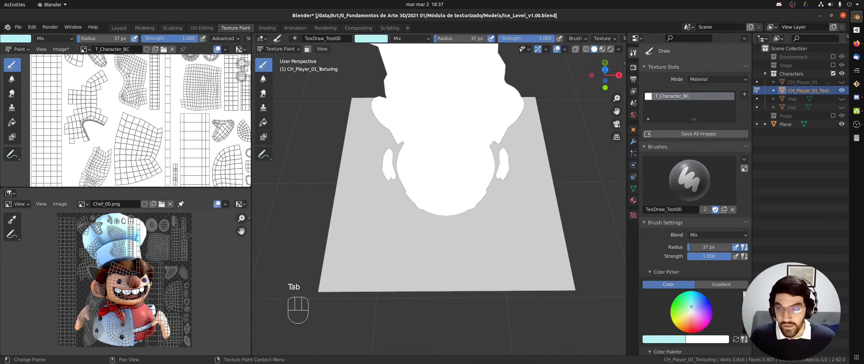
Step: Turn off the display of texture paint UVs over the Chef_00.png reference and frame the chef larger
left_click(41, 205)
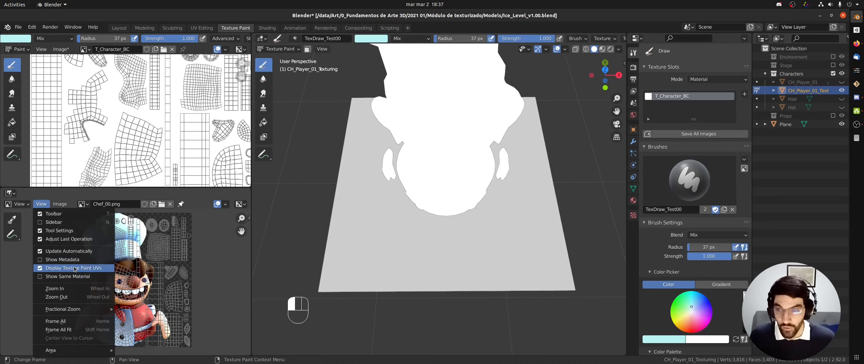
left_click(42, 269)
middle_click_drag(141, 255, 131, 279, "ctrl")
middle_click_drag(131, 279, 161, 254)
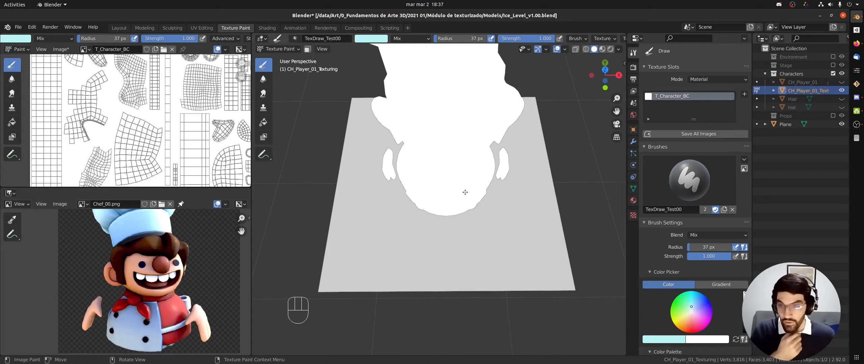
Step: Unlink the current color palette from the brush and open the list of available palettes
scroll(736, 208, "down", 6)
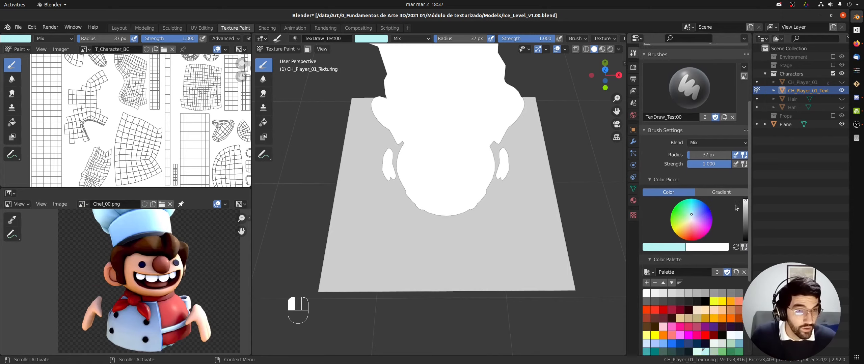
scroll(736, 208, "down", 4)
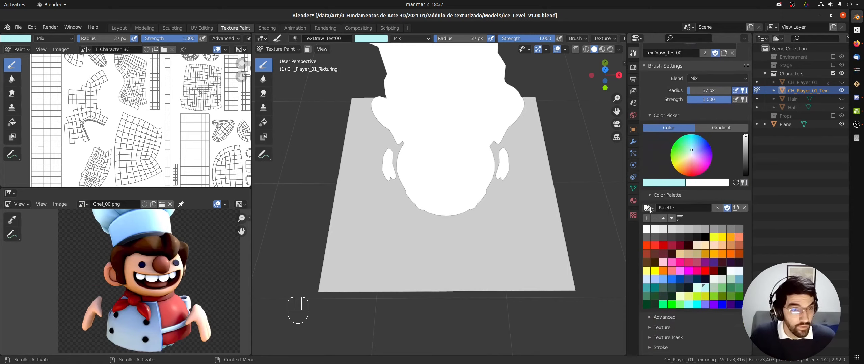
left_click(744, 208)
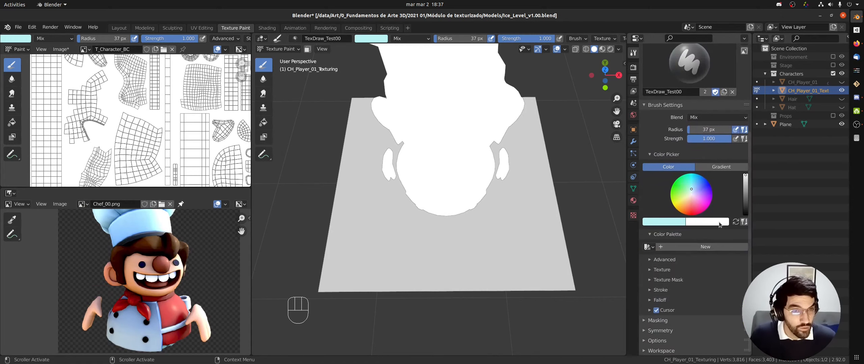
left_click(647, 247)
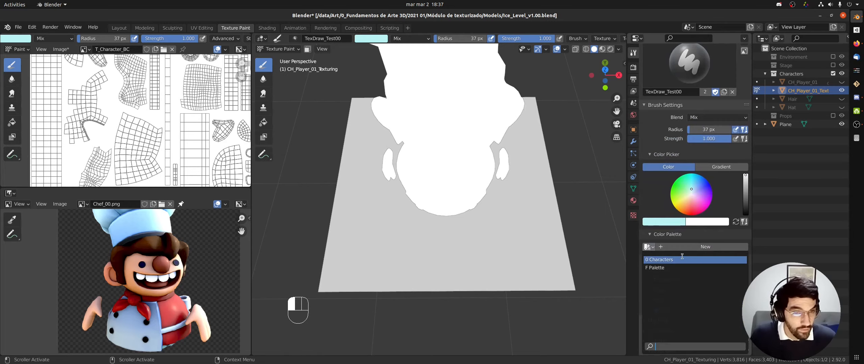
Step: Create a new color palette for the paint brush and name it Character
left_click(689, 248)
left_click(678, 247)
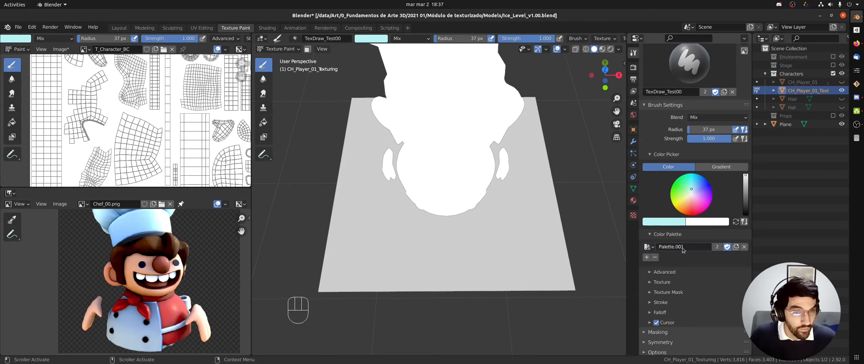
left_click(690, 247)
left_click_drag(656, 249, 636, 252)
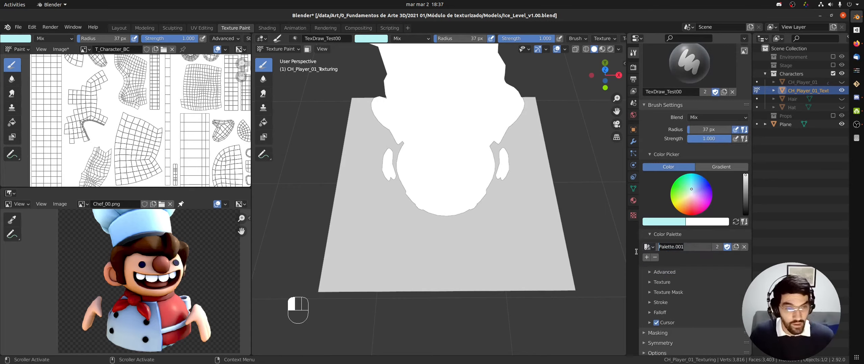
type("Character")
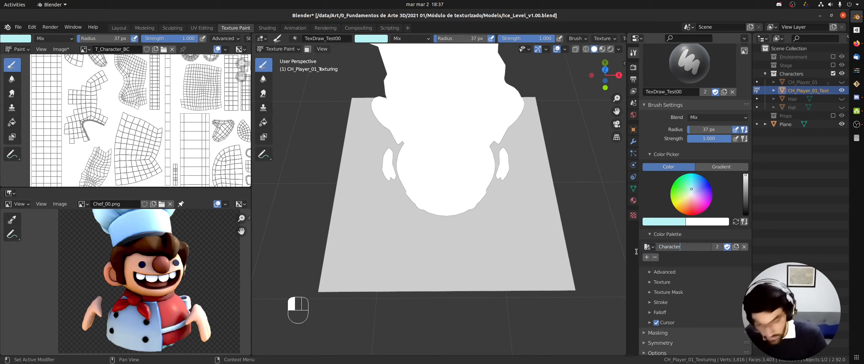
key("Return")
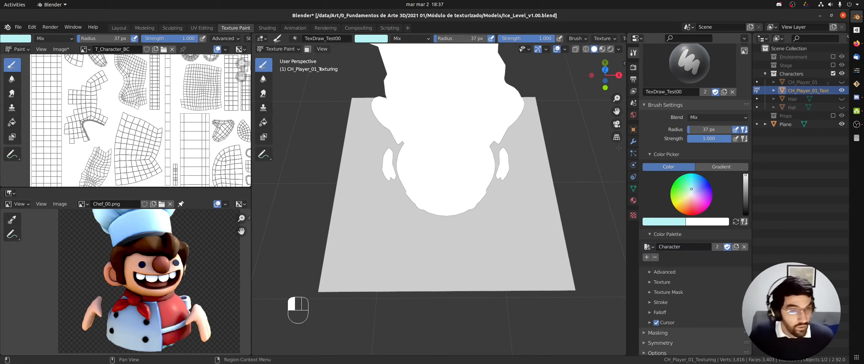
Step: Sample the red of the chef's jacket from the reference image and add it to the Character palette
left_click(669, 222)
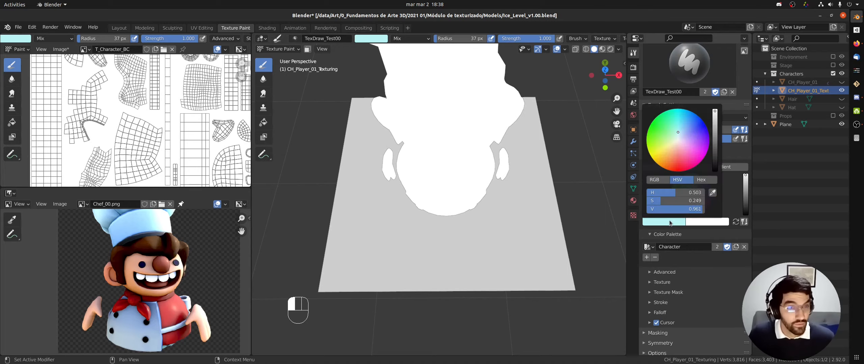
left_click(713, 193)
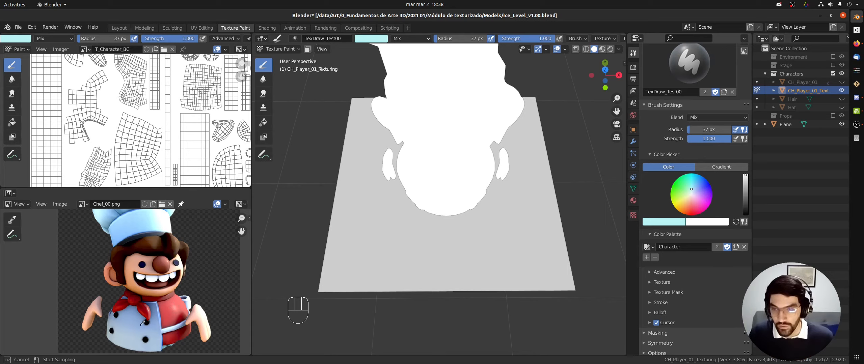
left_click(173, 336)
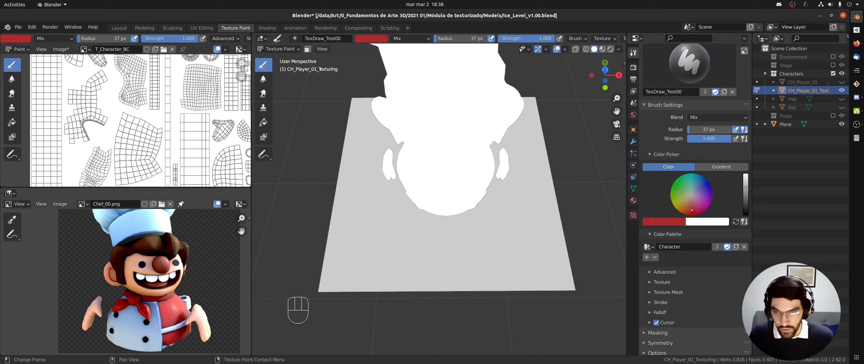
scroll(137, 306, "up", 2)
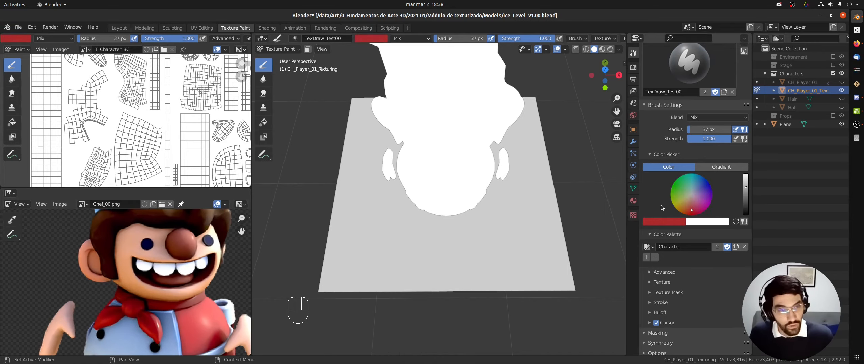
left_click(647, 258)
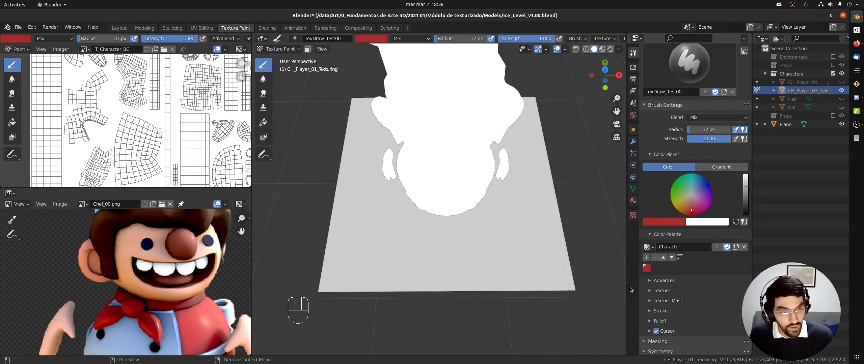
Step: Sample the skin tone from the chef's face in the reference image and add it to the palette
left_click(677, 225)
left_click(703, 197)
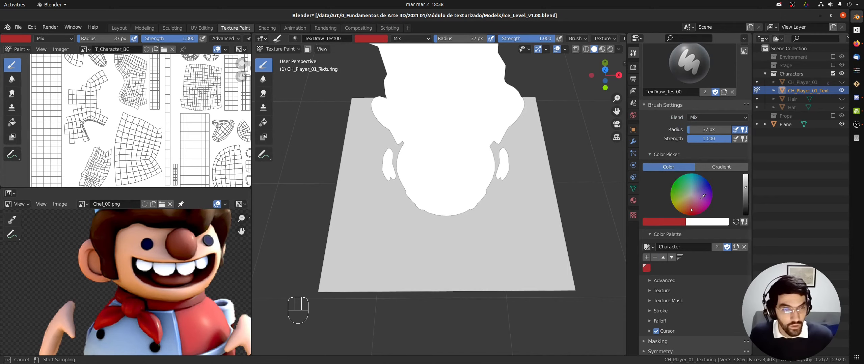
left_click(127, 245)
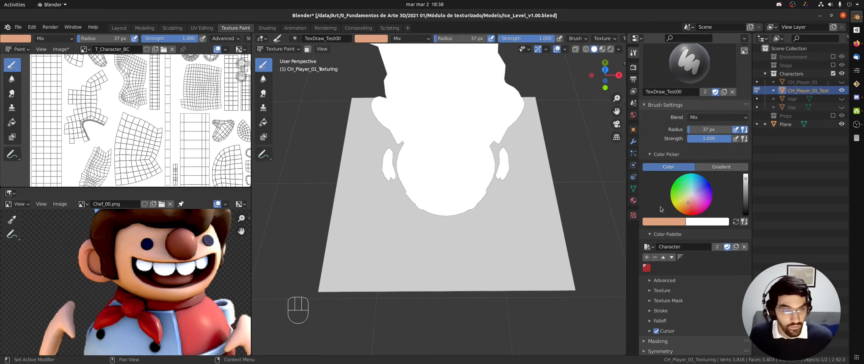
left_click(647, 257)
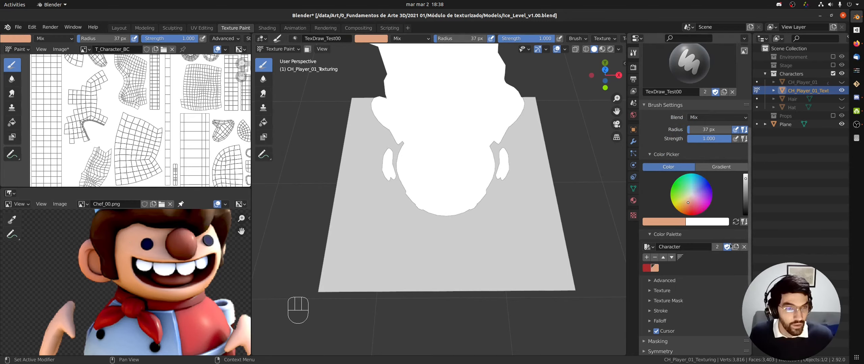
Step: Sample the dark blue of the chef's eye from the reference image and add it to the palette
left_click(660, 224)
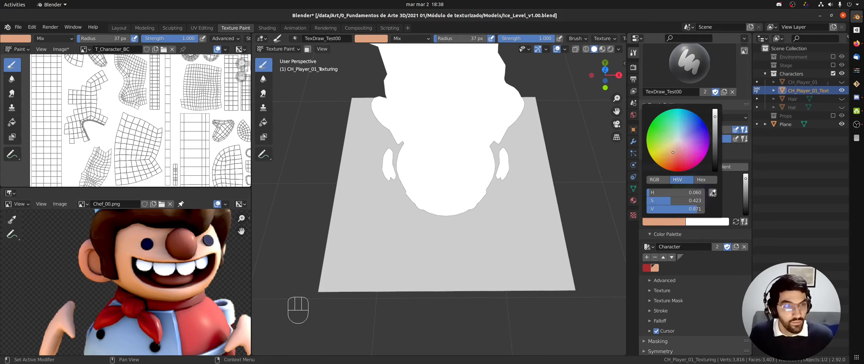
left_click(717, 197)
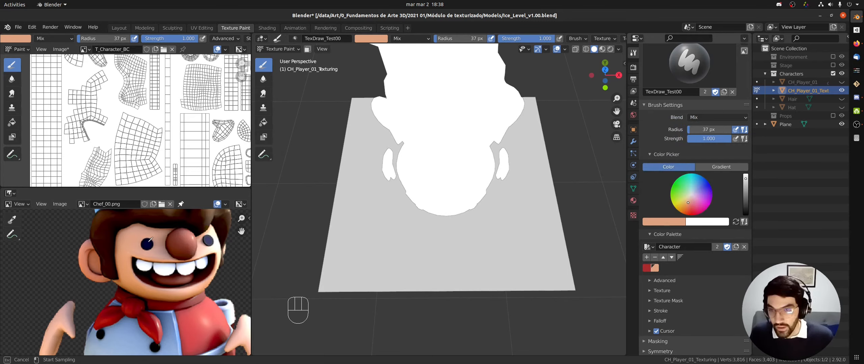
left_click(149, 241)
left_click(646, 258)
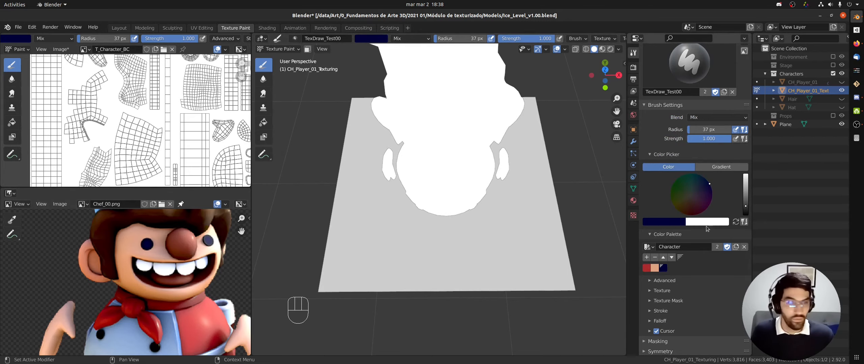
Step: Sample the dark brown of the chef's hair from the reference image and add it to the palette
left_click(667, 224)
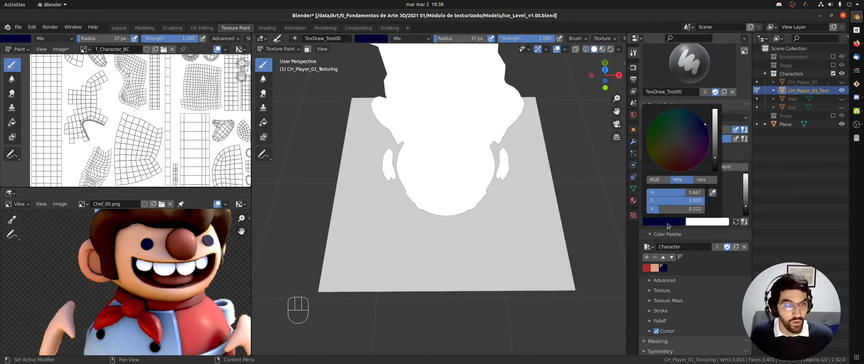
left_click(712, 193)
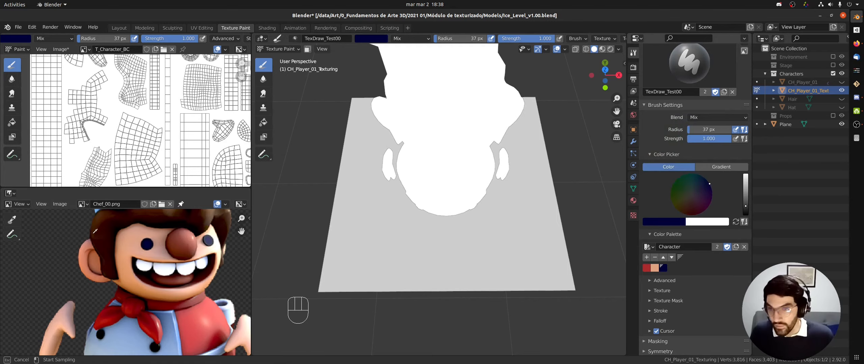
middle_click(138, 222)
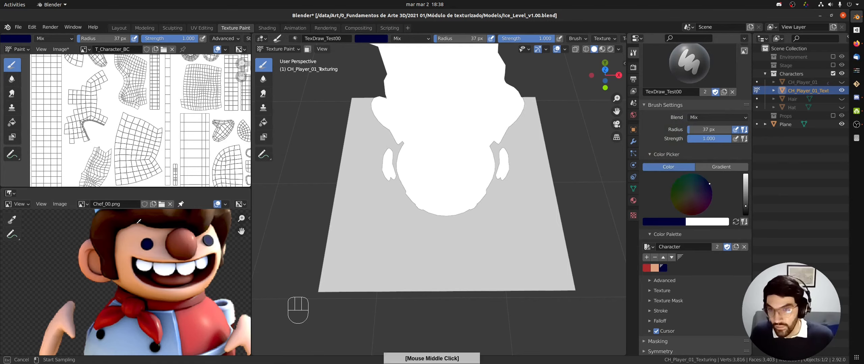
left_click(113, 216)
middle_click_drag(198, 241, 182, 288)
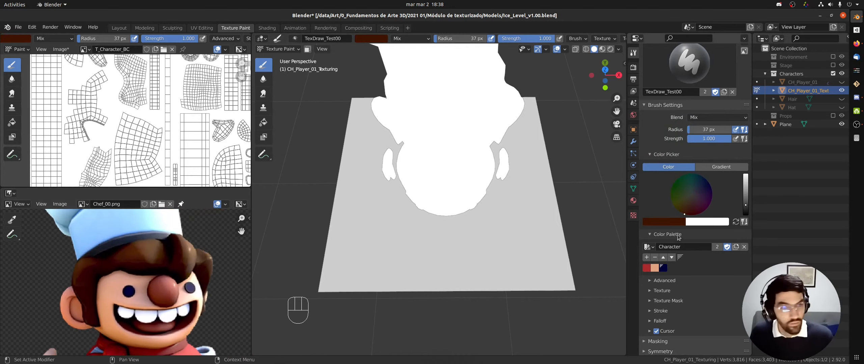
left_click(647, 258)
Step: Sample the reddish brown of the chef's nose from the reference image and add it to the palette
middle_click_drag(135, 297, 138, 260)
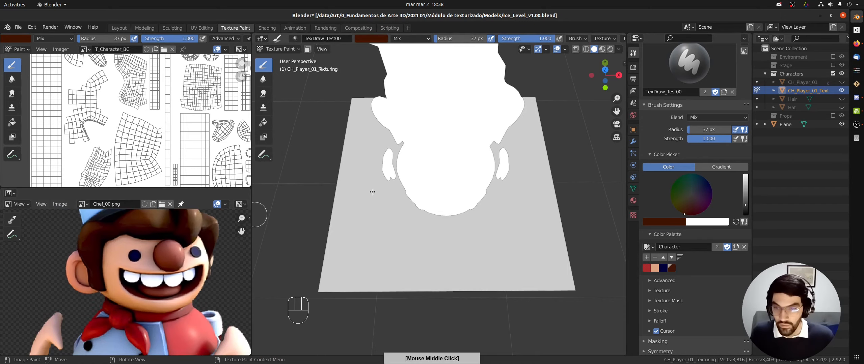
left_click(669, 222)
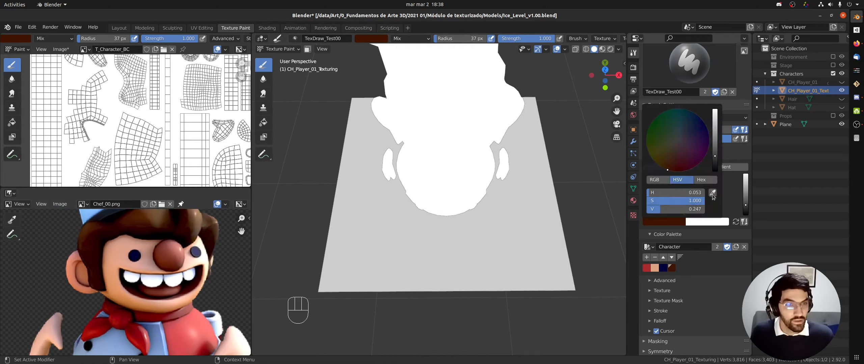
left_click(713, 194)
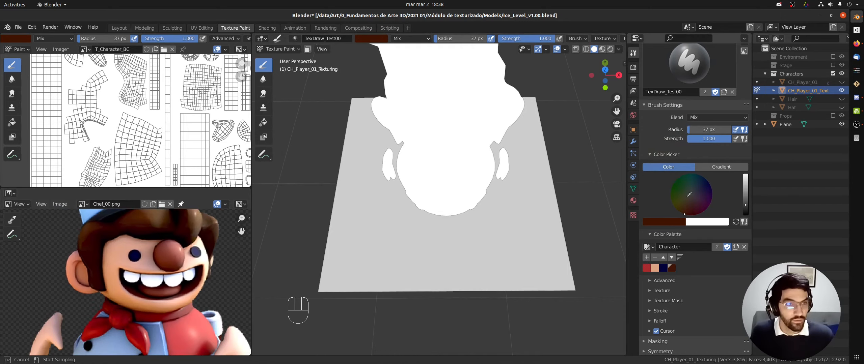
left_click(173, 258)
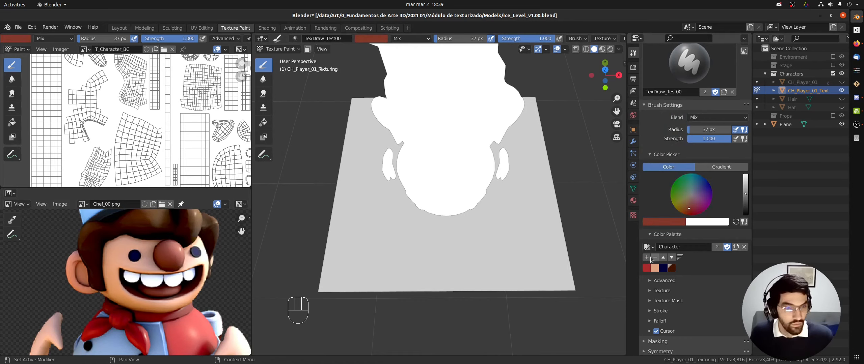
Step: Add the dark red sampled from inside the chef's mouth to the palette and make the palette's first red swatch the brush color
left_click(677, 222)
left_click(713, 194)
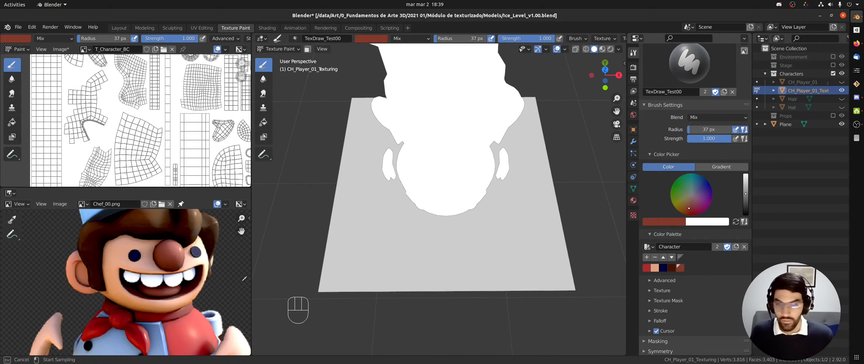
left_click(188, 291)
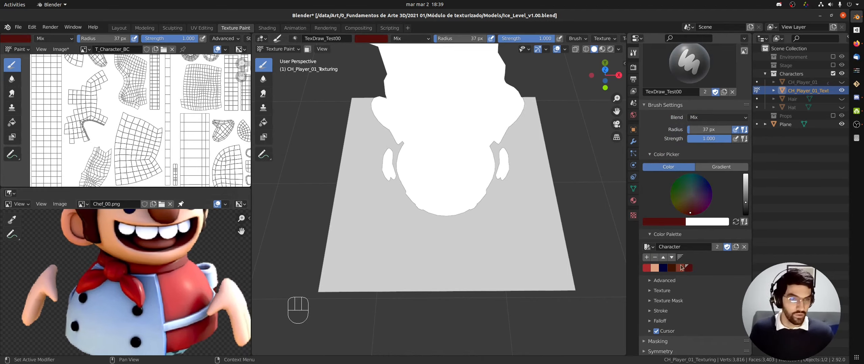
left_click(645, 268)
Step: Hide the CH_Player_01_Texturing object and put the Plane into Texture Paint mode
middle_click_drag(401, 194, 563, 177)
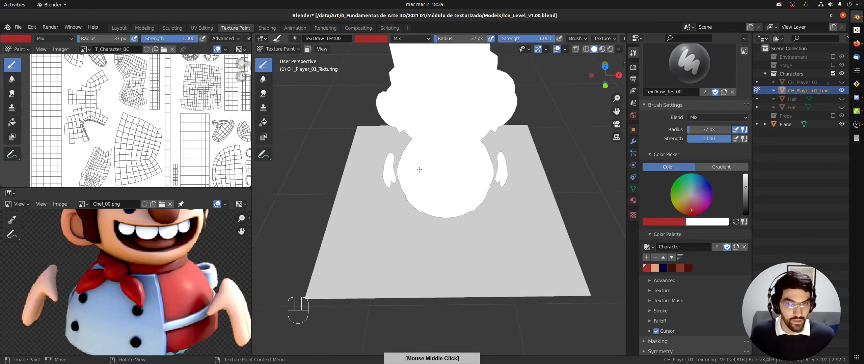
key("Tab")
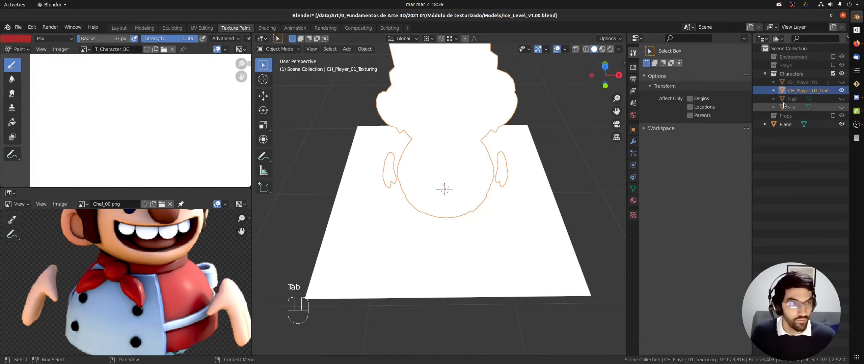
left_click(841, 91)
left_click(786, 124)
key("Tab")
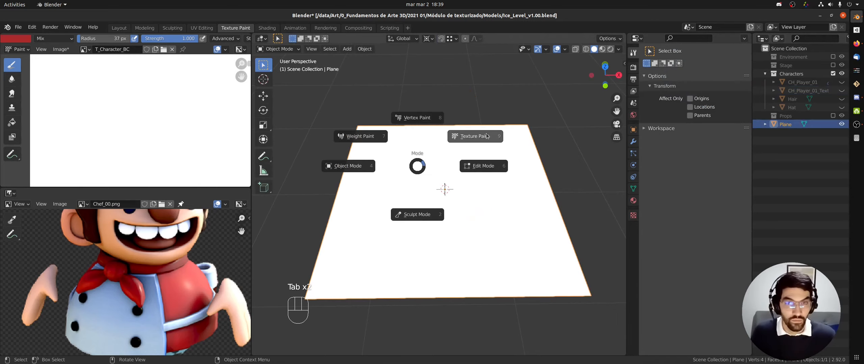
Step: Enable Affect Alpha and Accumulate in the brush's advanced settings and set the brush strength to 0.146
scroll(659, 226, "down", 8)
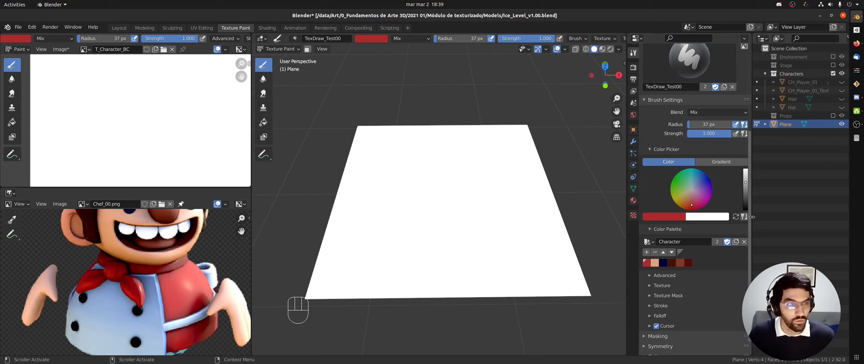
scroll(726, 241, "down", 1)
left_click(651, 260)
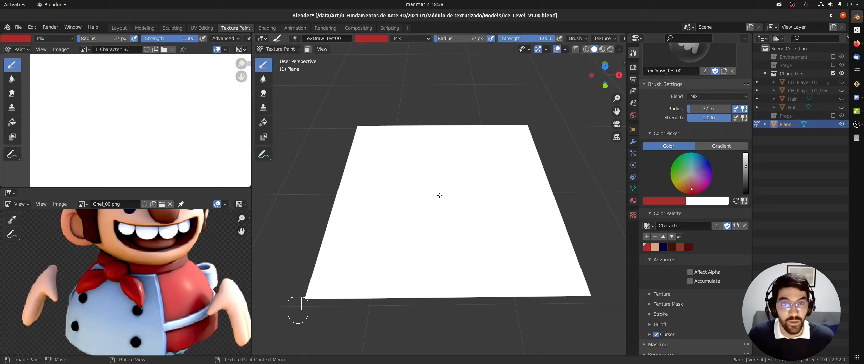
left_click(407, 42)
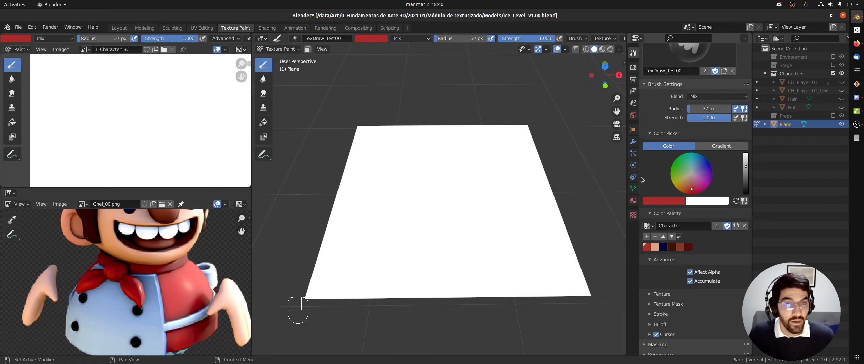
left_click_drag(546, 40, 512, 39)
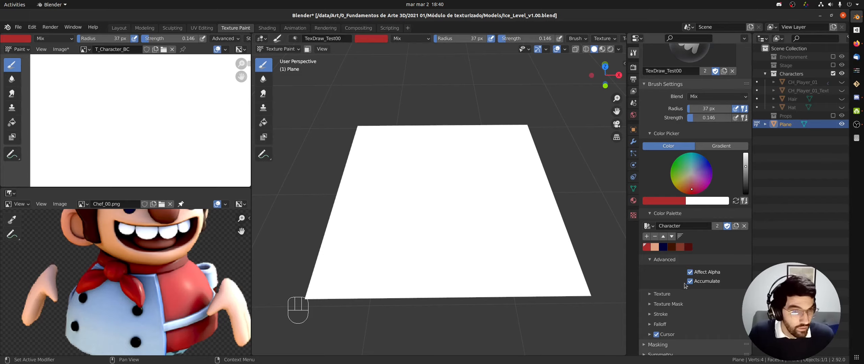
Step: Paint two red horizontal test strokes on the plane at 0.146 strength and a third above them at 0.029 strength
mouse_move(372, 219)
left_mouse_down()
mouse_move(448, 216)
mouse_move(389, 218)
left_mouse_up()
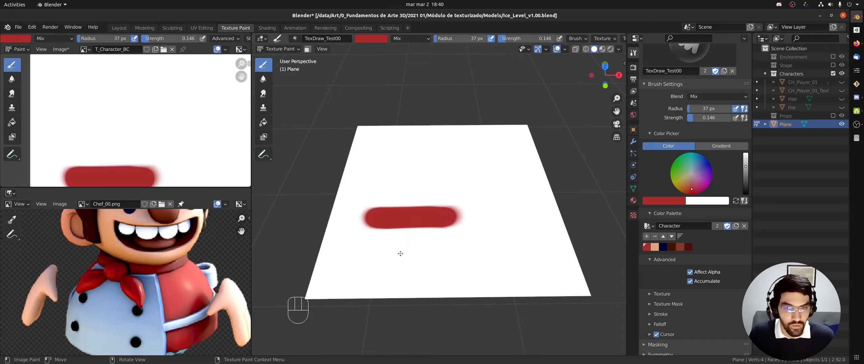
left_click_drag(421, 255, 485, 255)
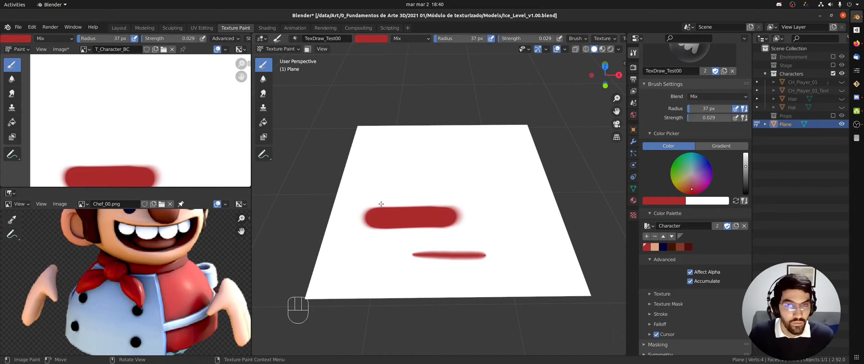
mouse_move(388, 188)
left_mouse_down()
mouse_move(467, 188)
mouse_move(392, 187)
left_mouse_up()
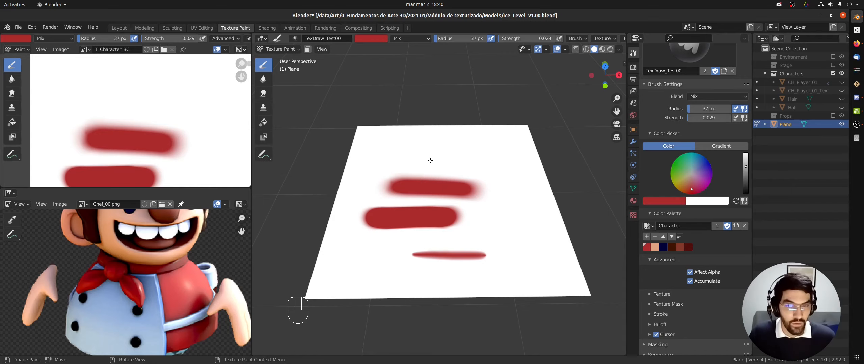
Step: Collapse the brush's advanced settings, expand its Texture settings, and set the brush strength to 0.649
middle_click_drag(430, 161, 421, 202)
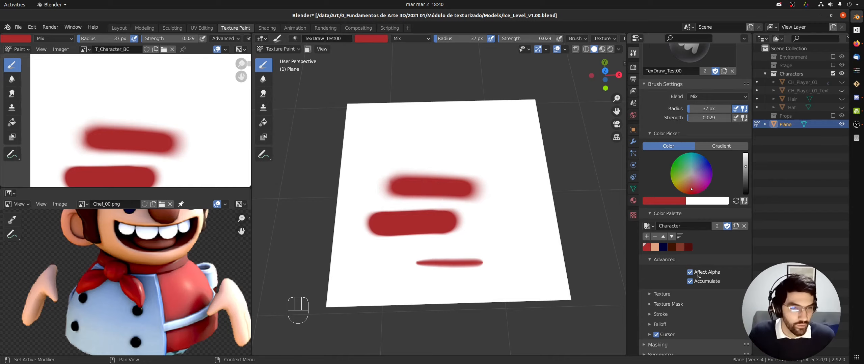
left_click(650, 260)
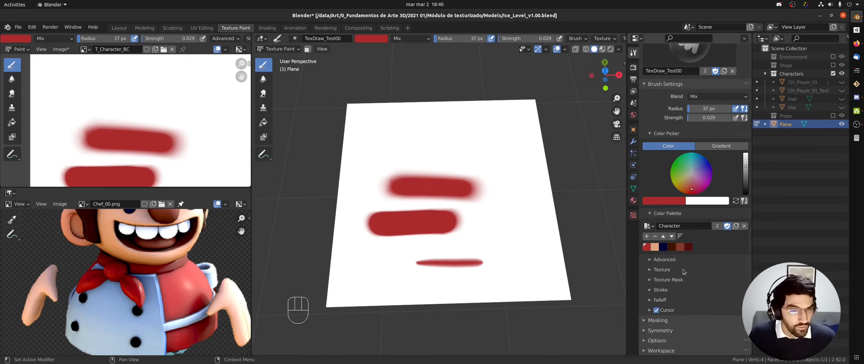
left_click(650, 270)
left_click_drag(749, 220, 746, 306)
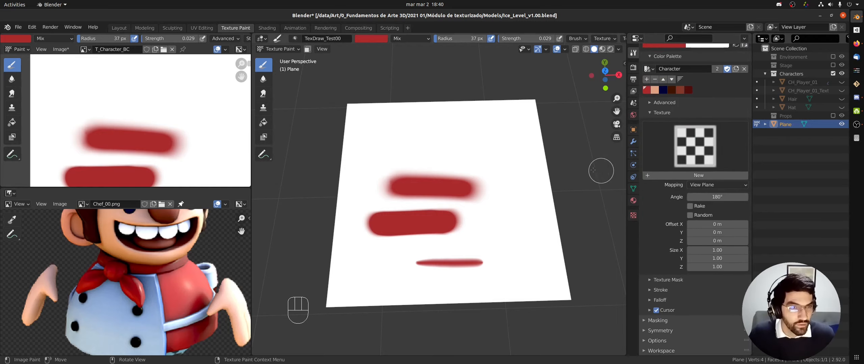
mouse_move(480, 169)
middle_mouse_down()
mouse_move(472, 176)
mouse_move(474, 162)
middle_mouse_up()
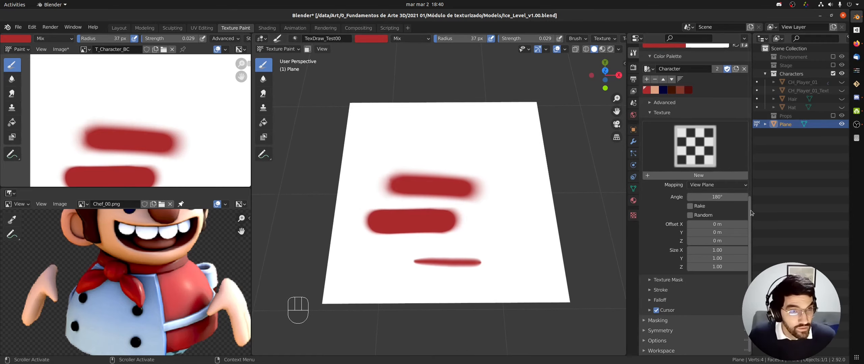
left_click_drag(749, 209, 753, 99)
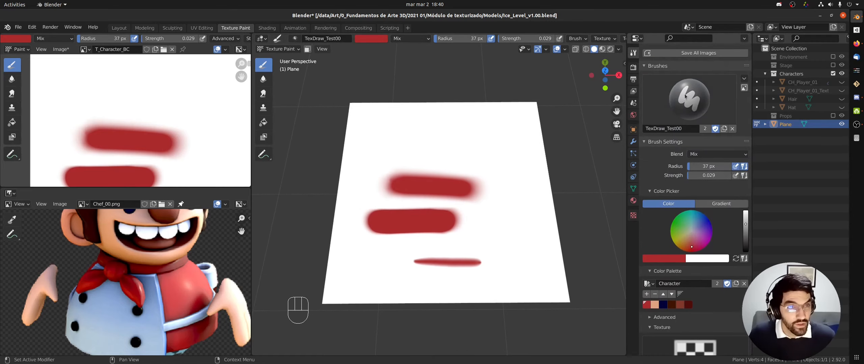
scroll(740, 192, "down", 8)
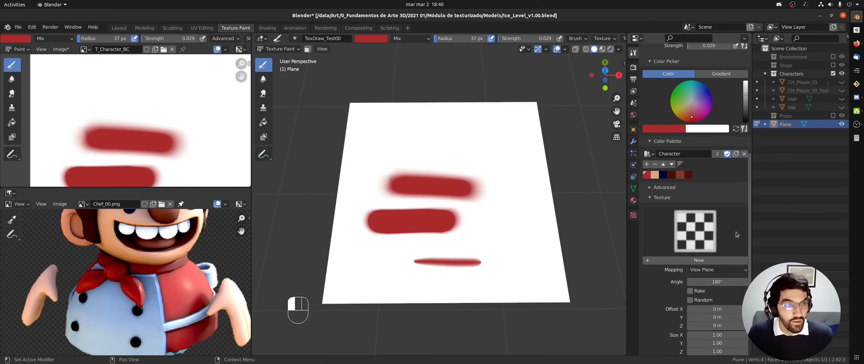
left_click_drag(734, 240, 732, 255)
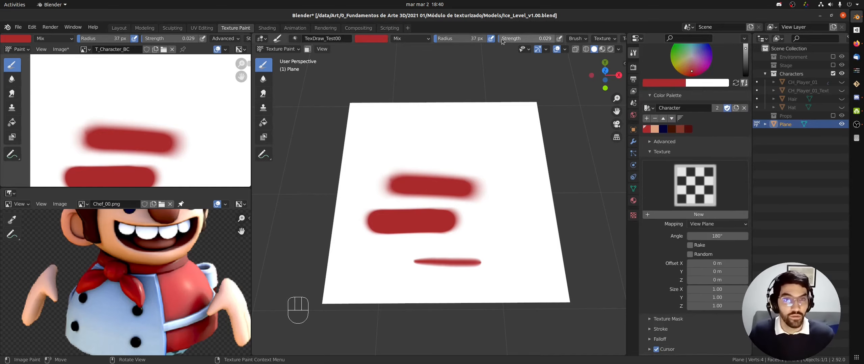
left_click_drag(509, 40, 542, 40)
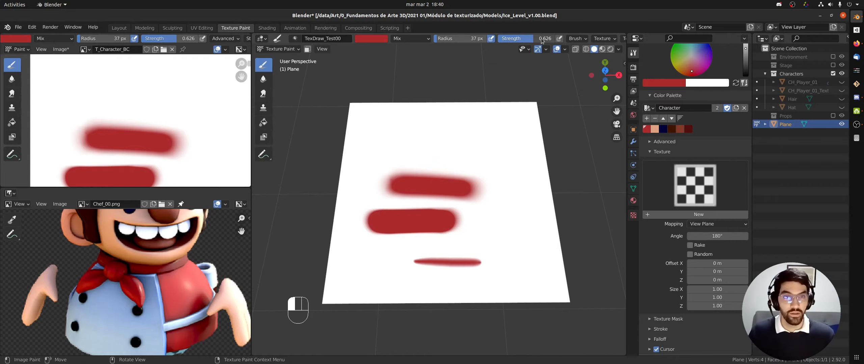
Step: Launch Krita and create a new 512 by 512 pixel RGB/Alpha document at 100 ppi
key("super")
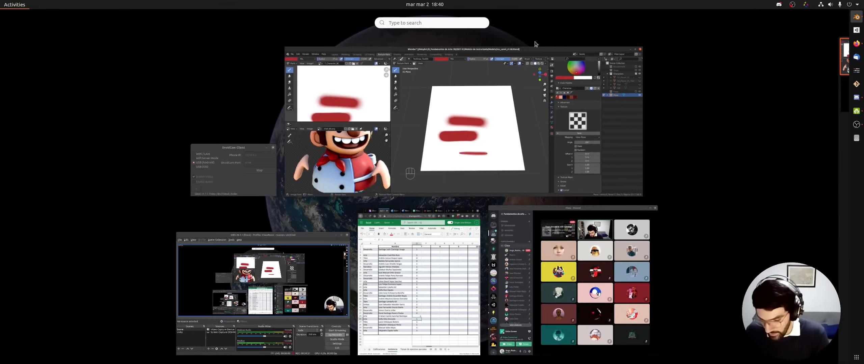
type("krit")
key("super")
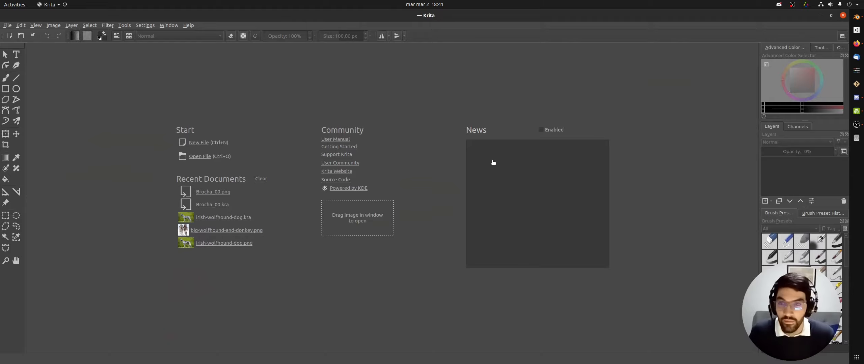
left_click(194, 144)
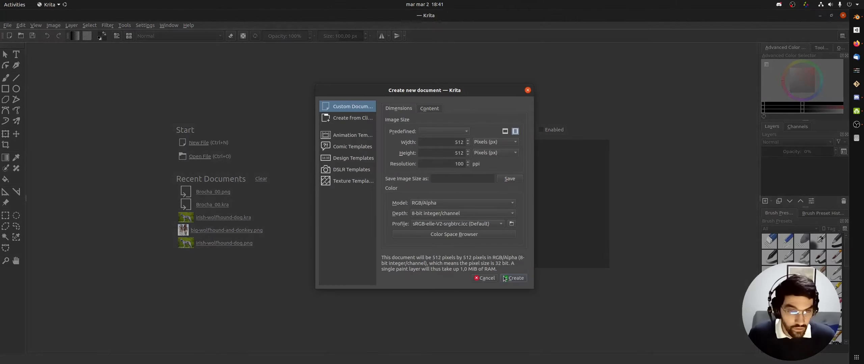
left_click(511, 278)
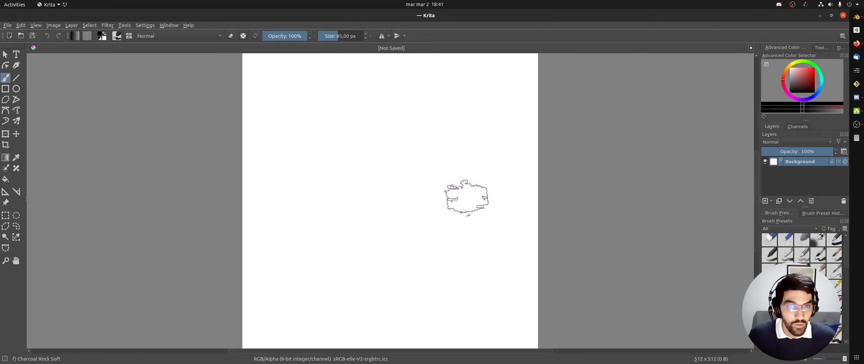
key("alt+Tab")
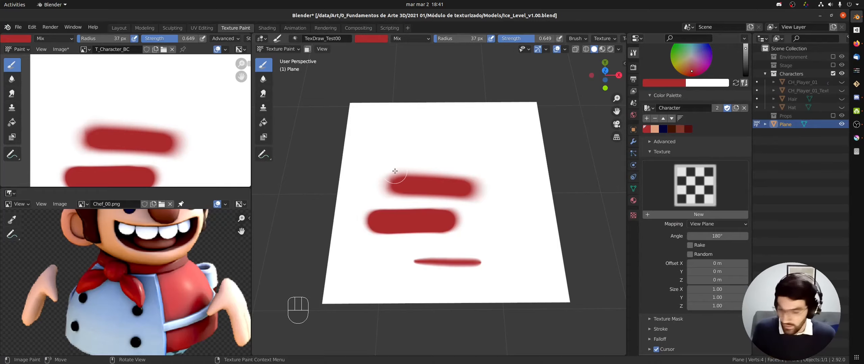
key("alt+Tab")
Step: Fill the canvas with black and stamp one white Charcoal Rock Soft brush mark at its center, sized 513.06 px
middle_click_drag(505, 164, 428, 212, "ctrl")
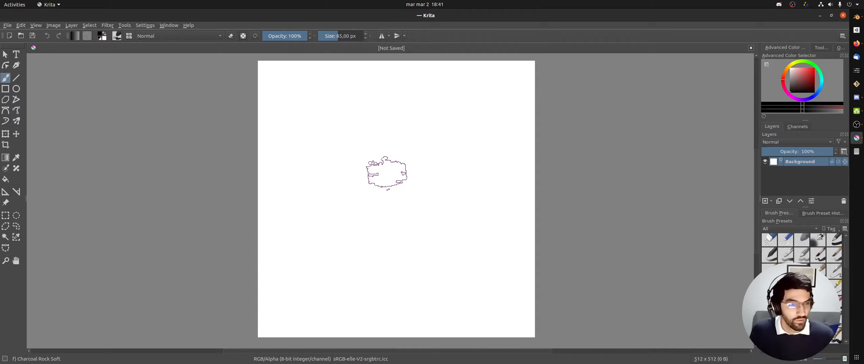
left_click_drag(383, 184, 478, 182, "shift")
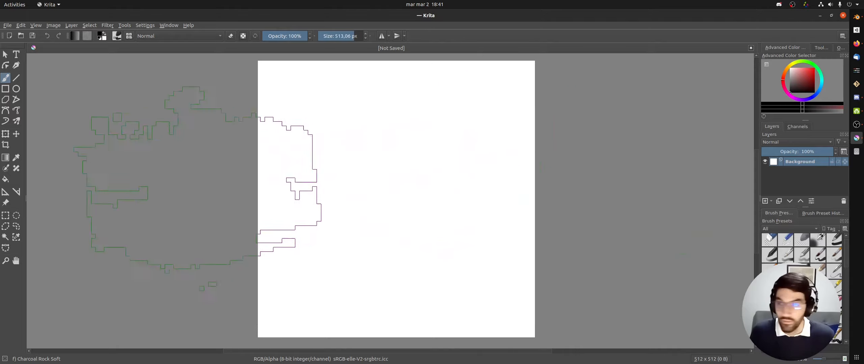
left_click(5, 180)
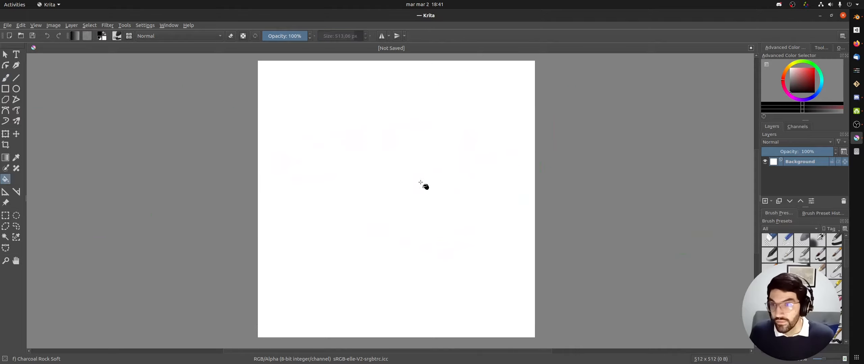
left_click(422, 184)
key("x")
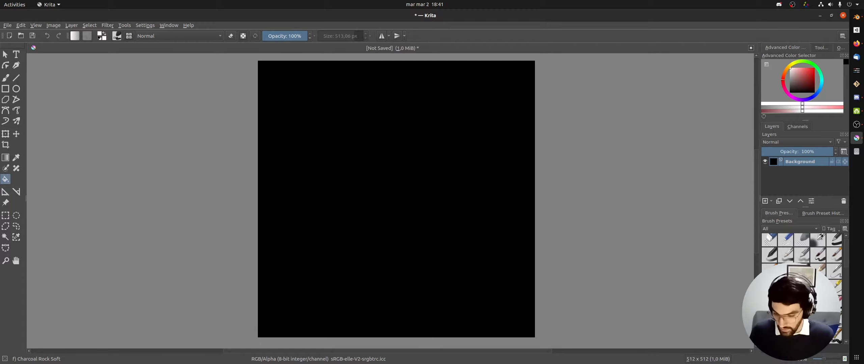
key("b")
left_click(393, 198)
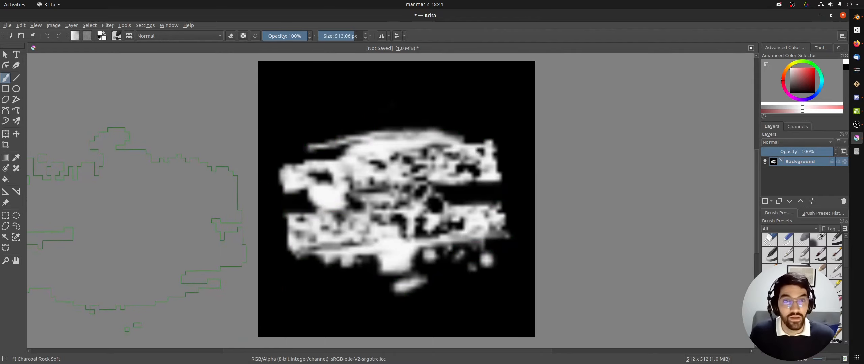
Step: Save the brush image to the Desktop folder as the PNG image Brocha_00.png
key("ctrl+s")
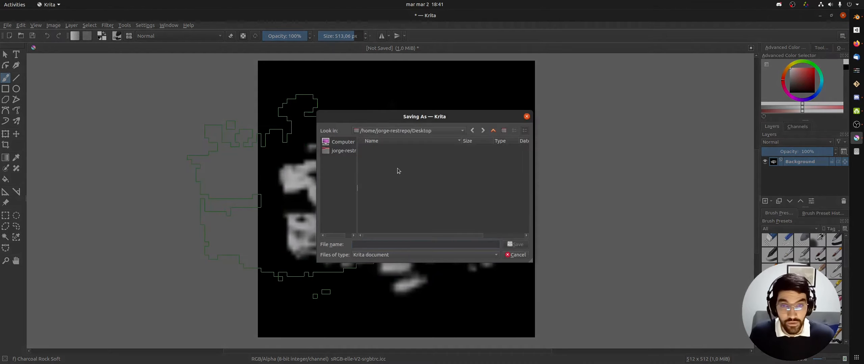
left_click(373, 254)
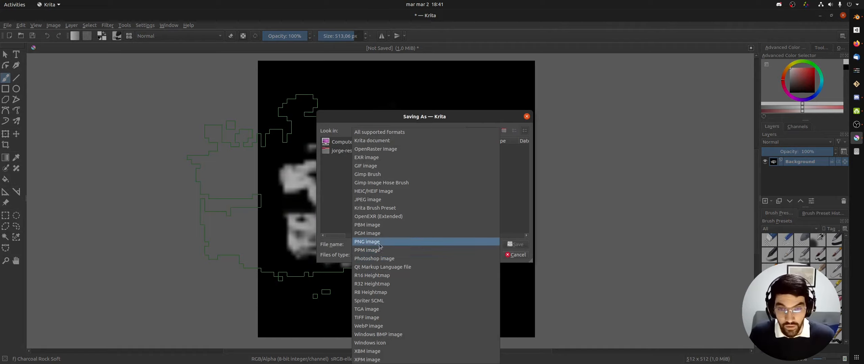
left_click(395, 241)
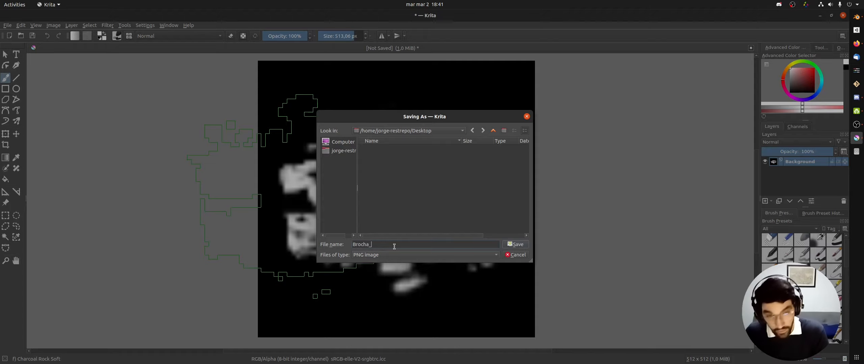
key("Return")
key("Return")
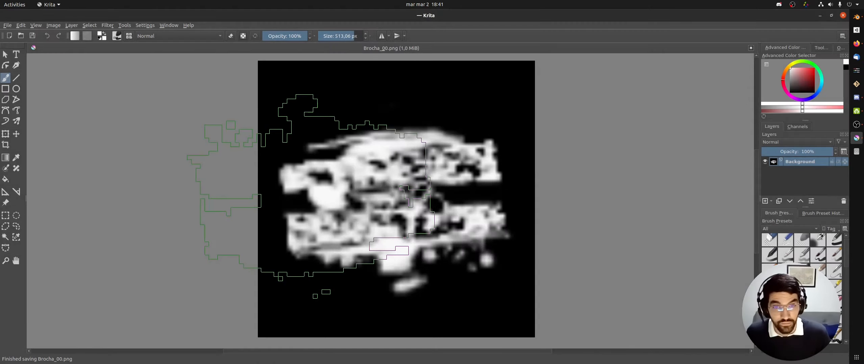
Step: Switch back to Blender and create a new texture for the TexDraw_Test00 brush
key("alt+Tab")
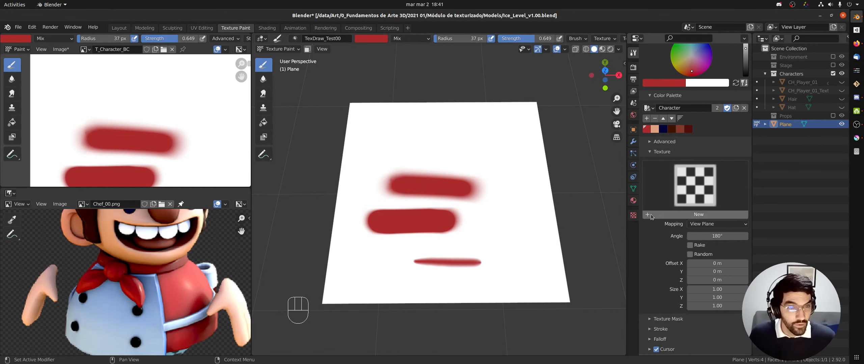
left_click(651, 215)
left_click(686, 207)
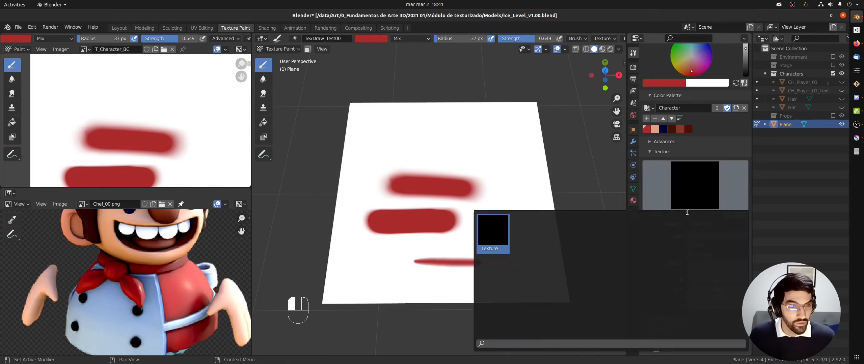
left_click(701, 190)
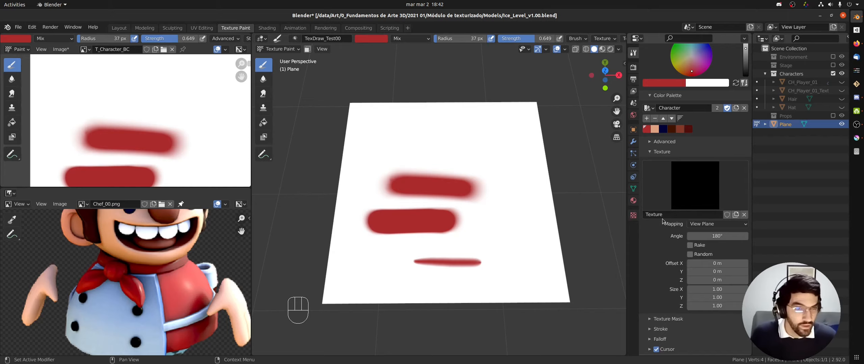
middle_click_drag(520, 190, 424, 188, "shift")
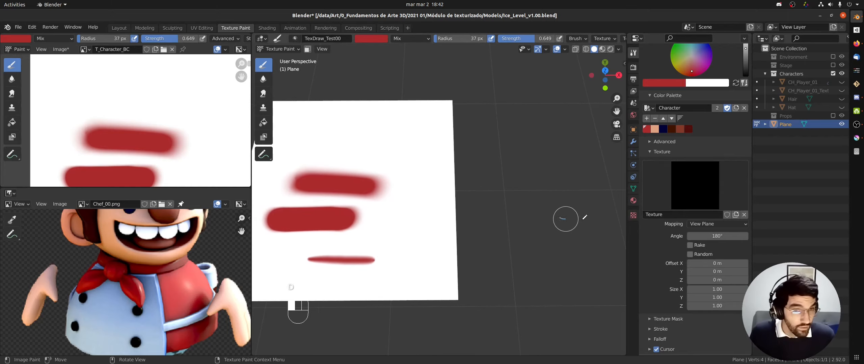
left_click(633, 216)
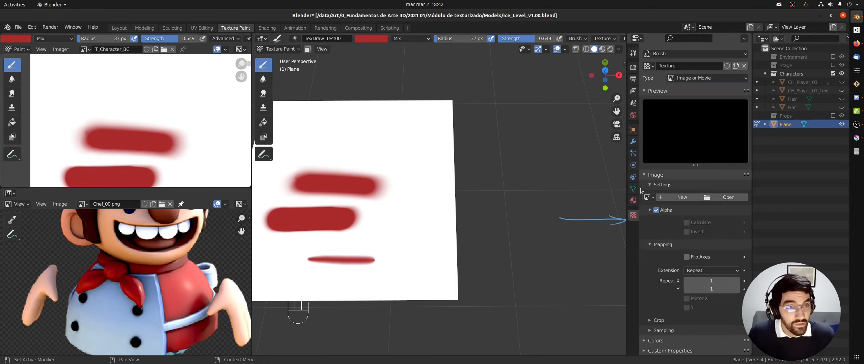
Step: Rename the brush's new texture as Brocha_00 in the brush's Texture settings
left_click(634, 53)
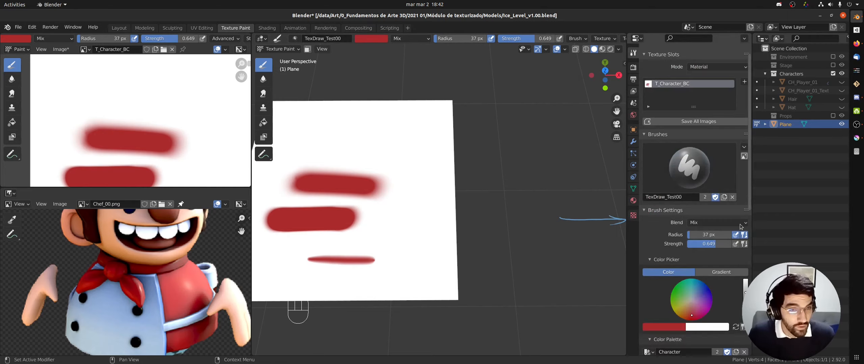
left_click(645, 135)
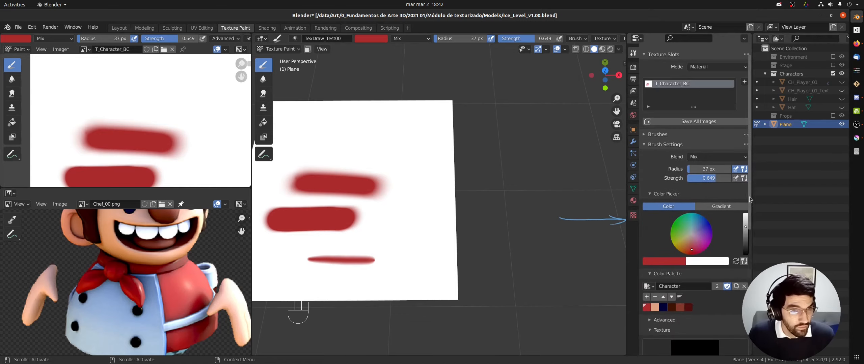
left_click_drag(749, 197, 722, 277)
left_click(656, 262)
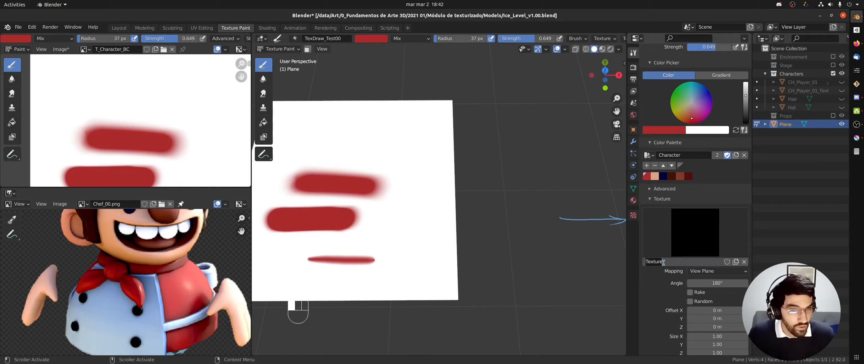
type("Br")
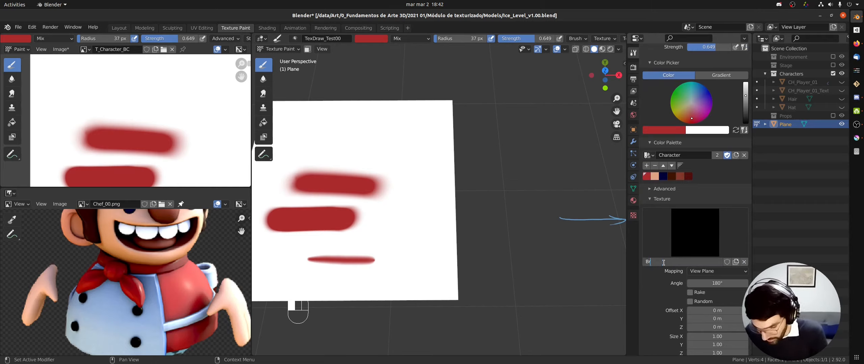
type("ocha_00")
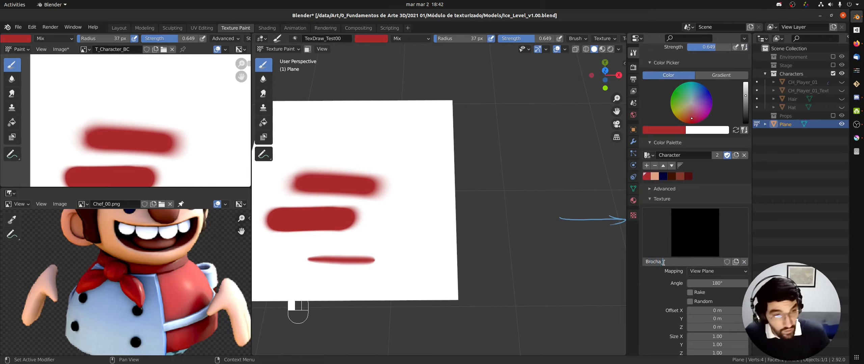
key("Return")
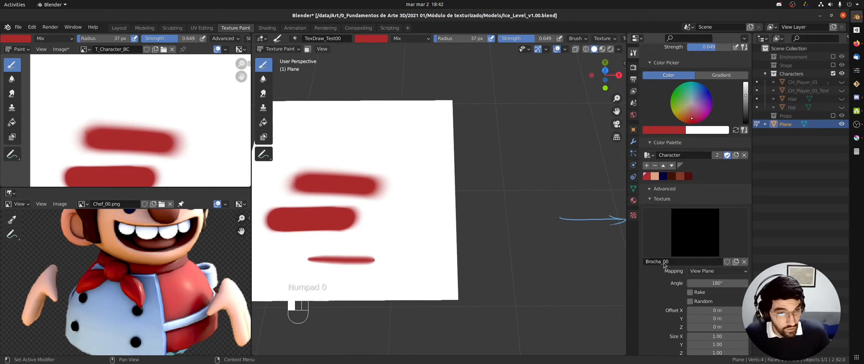
Step: Change the Brocha_00 texture type to Voronoi, with intensity 0.200, size 0.59 and nabla 0.09
left_click(633, 215)
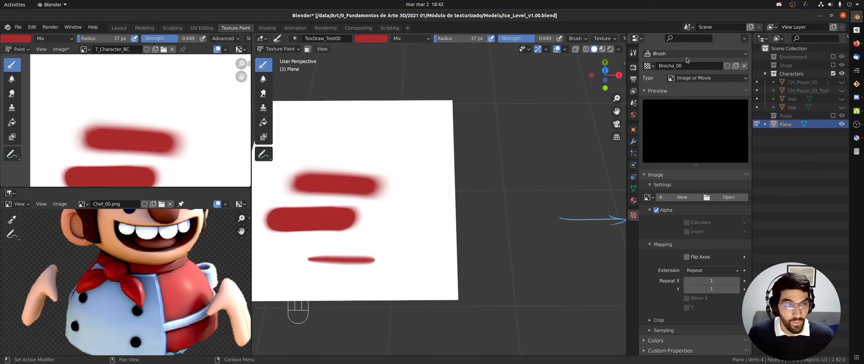
left_click(686, 80)
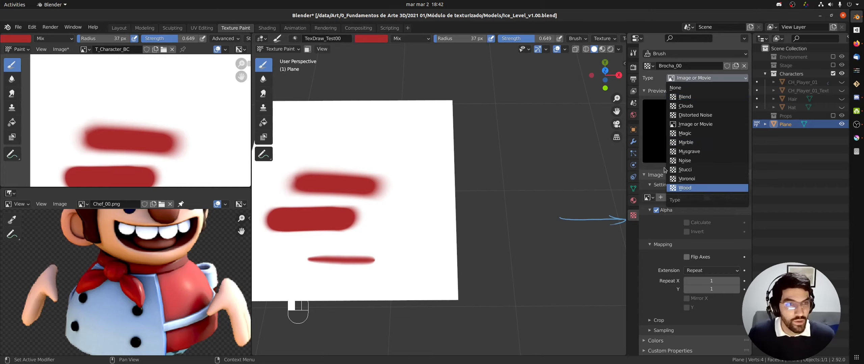
left_click(694, 125)
left_click(705, 79)
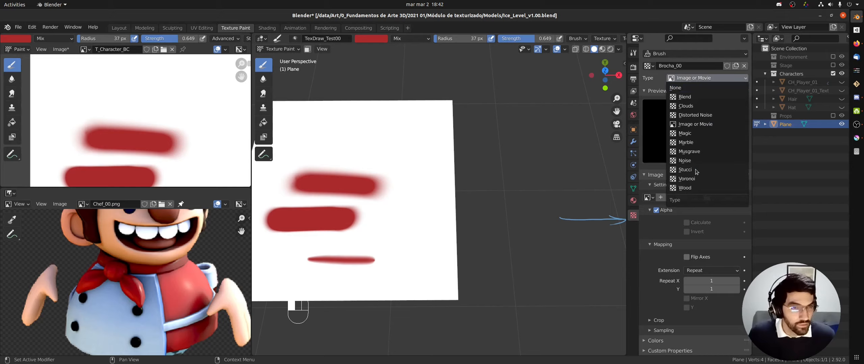
left_click(690, 178)
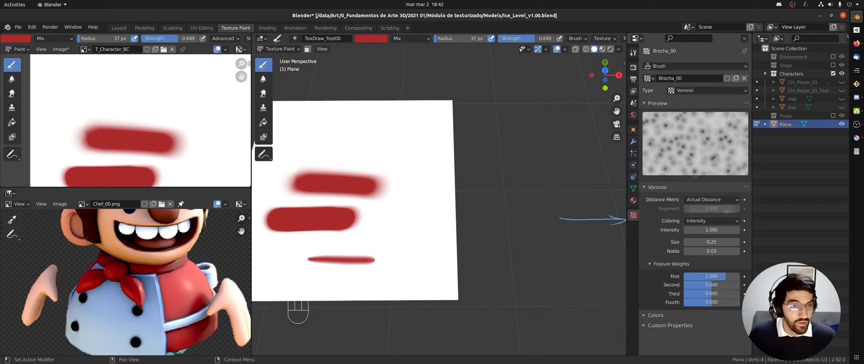
left_click_drag(703, 233, 725, 248)
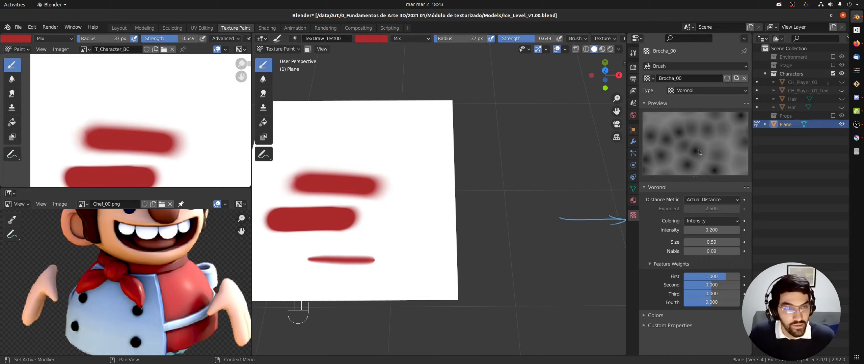
Step: Return to the brush's texture settings, align the viewport to the top of the plane and erase the blue annotation arrow
left_click(634, 52)
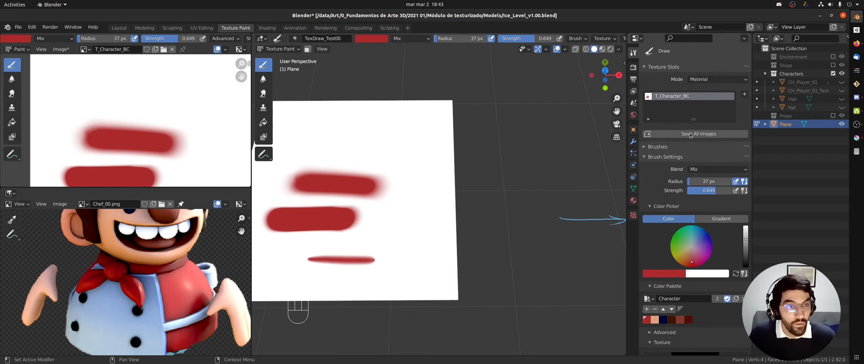
scroll(752, 159, "down", 15)
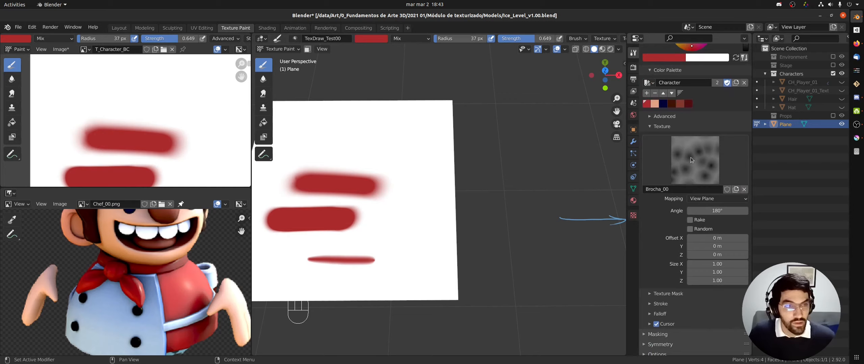
key("KP_7")
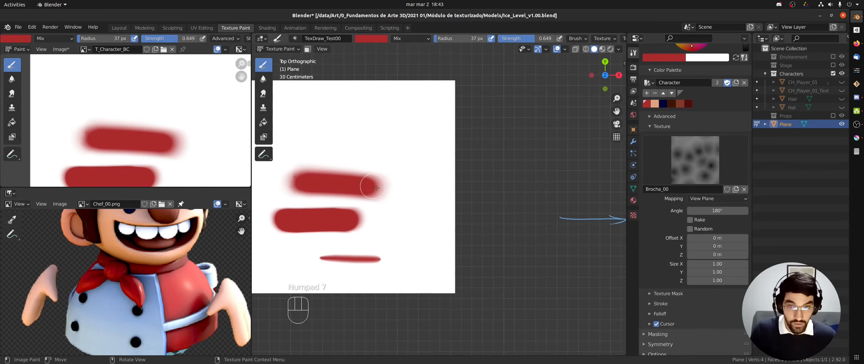
middle_click_drag(376, 153, 377, 169)
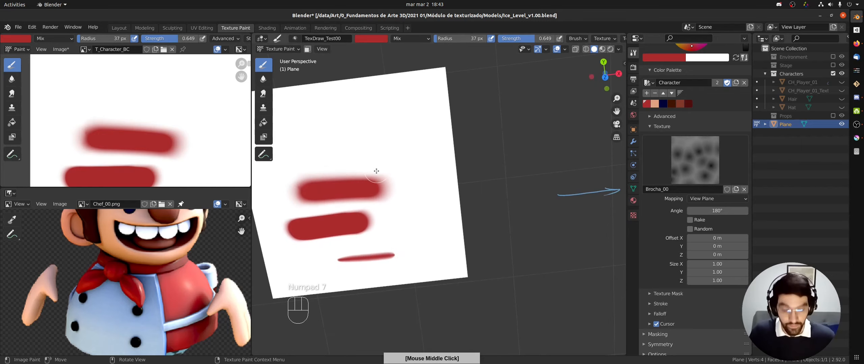
key("KP_7")
middle_click_drag(559, 192, 523, 193, "shift")
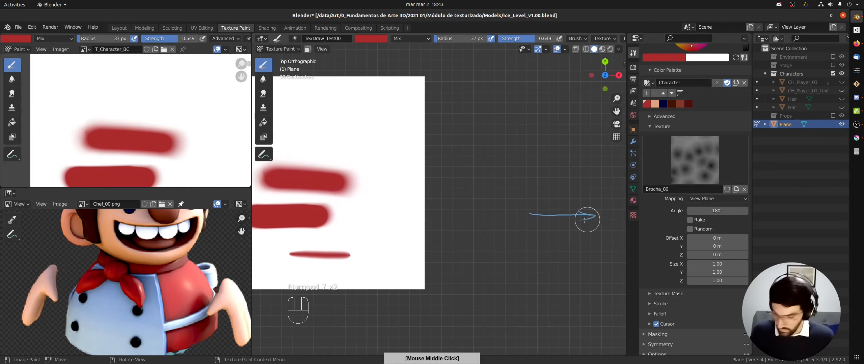
right_click_drag(589, 212, 462, 202)
middle_click_drag(462, 202, 589, 225, "shift")
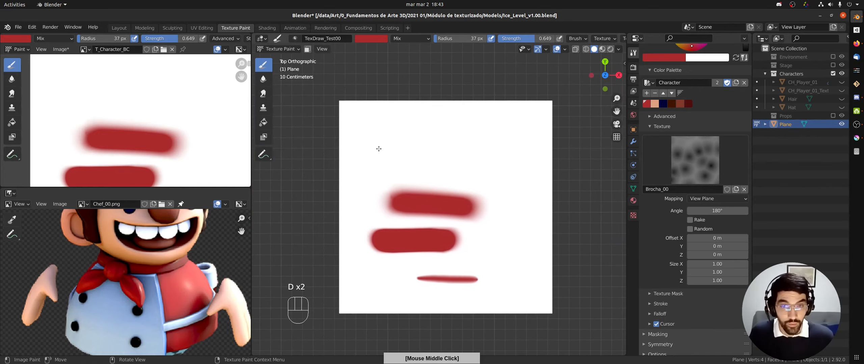
Step: Paint two test strokes on the plane with View Plane mapping, one straight from above and one from a tilted view
mouse_move(375, 147)
left_mouse_down()
mouse_move(507, 145)
mouse_move(517, 154)
left_mouse_up()
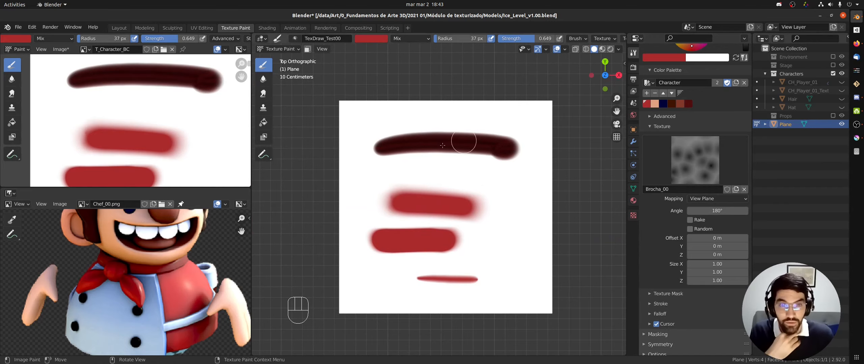
left_click(703, 200)
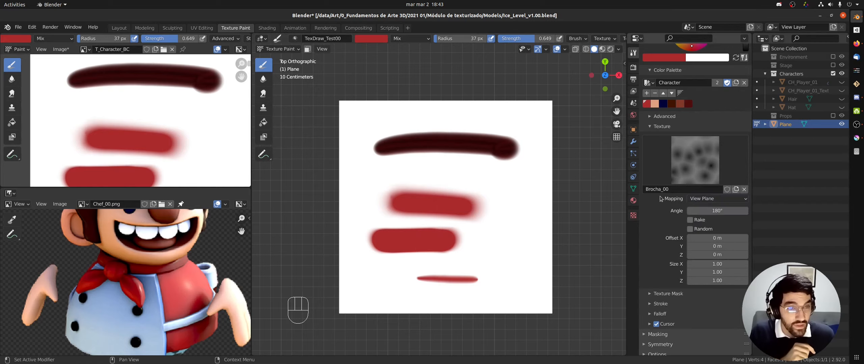
left_click(704, 200)
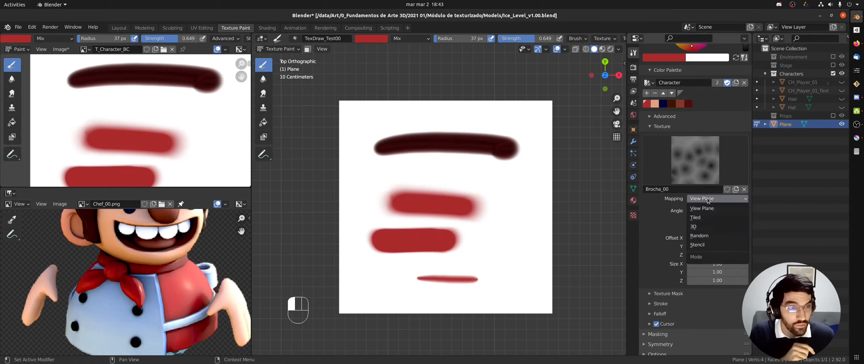
left_click(707, 200)
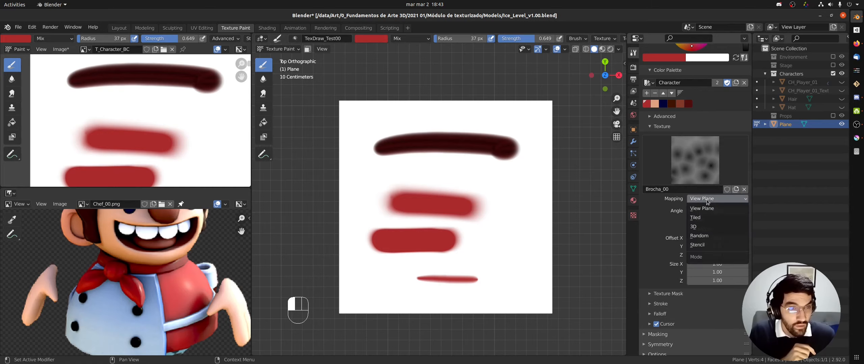
left_click(706, 208)
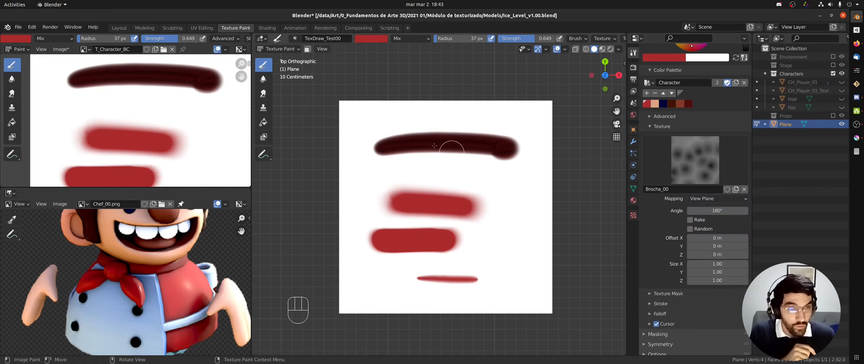
middle_click_drag(449, 144, 449, 102)
middle_click_drag(452, 158, 423, 156)
mouse_move(393, 190)
left_mouse_down()
mouse_move(488, 153)
mouse_move(533, 159)
left_mouse_up()
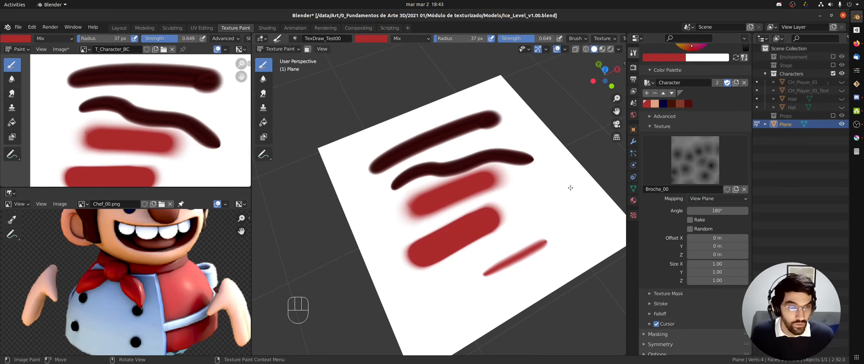
Step: Set the brush radius to 276 px and stamp one test dab on the plane in top view
key("KP_7")
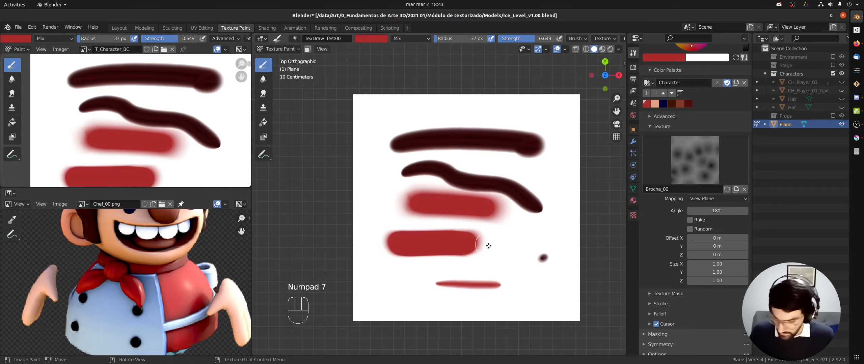
key("f")
left_click(570, 242)
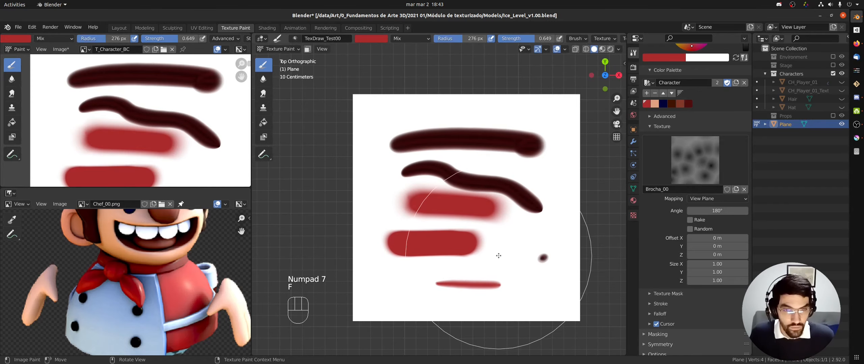
left_click(497, 256)
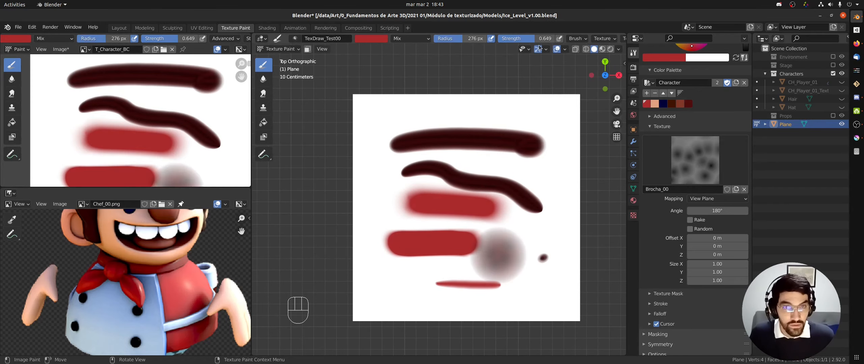
Step: With brush strength 1.000 and radius 439 px, fill the plane white and stamp one textured dab at its center
key("f")
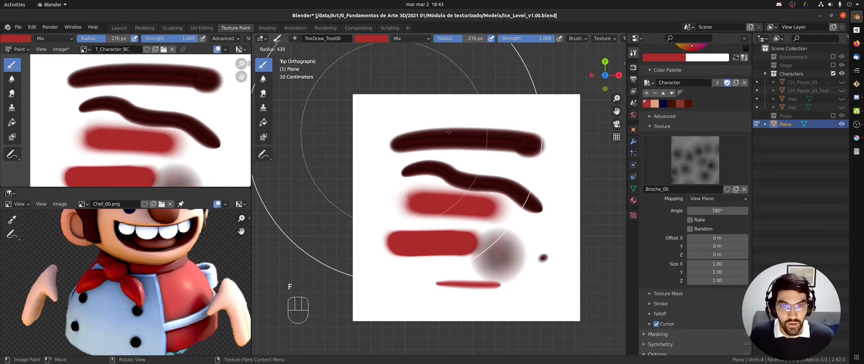
left_click(454, 82)
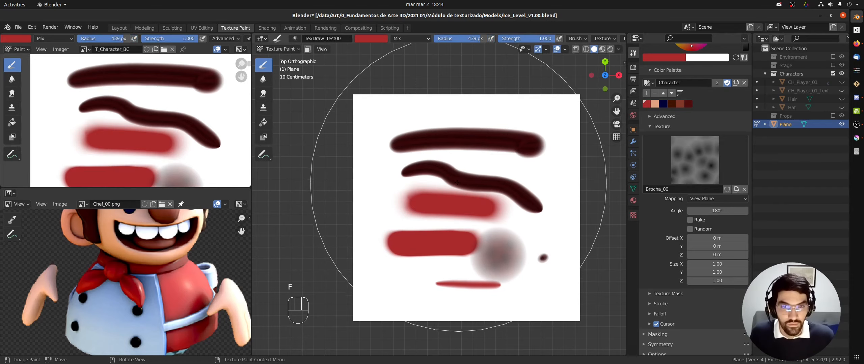
left_click(263, 123)
left_click(355, 116)
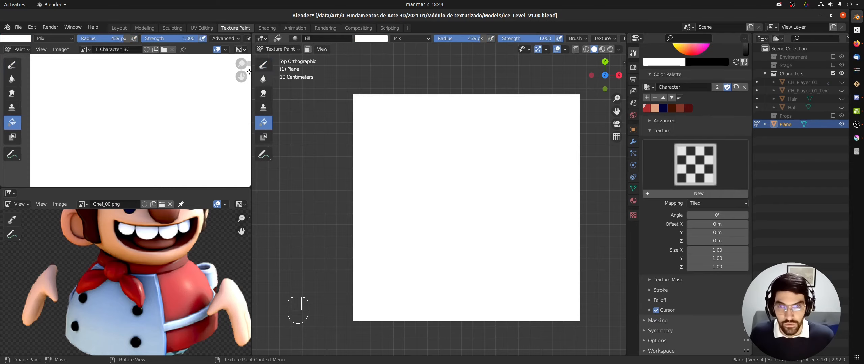
left_click(263, 64)
left_click(467, 192)
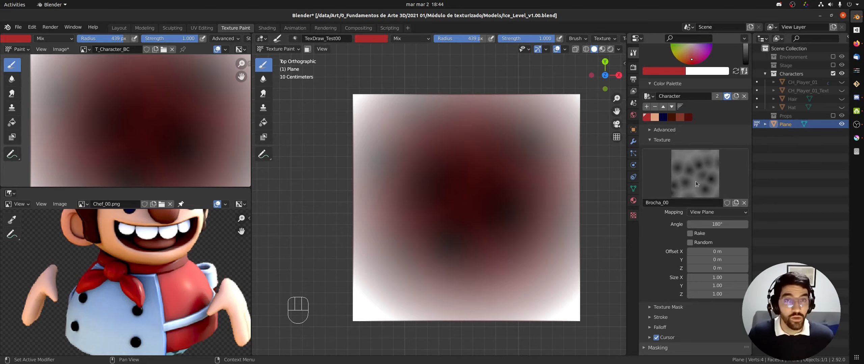
Step: Check the Brocha_00.png image in Krita, then switch back to Blender and set the brush texture angle to 0°
key("alt+Tab")
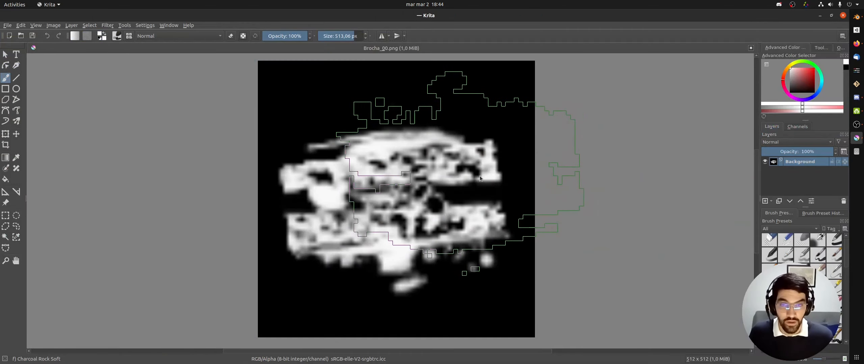
key("alt+Tab")
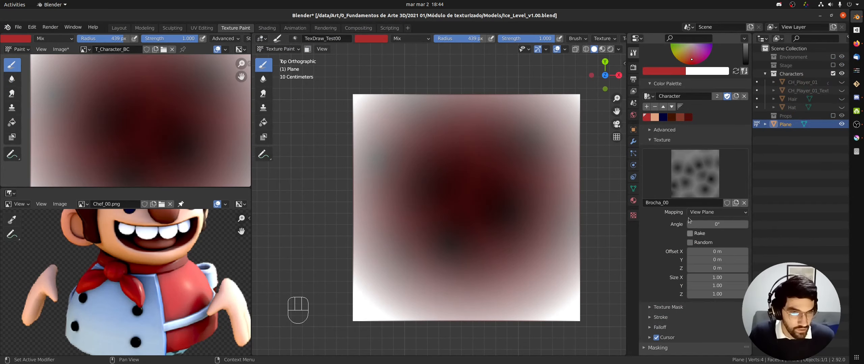
left_click(702, 212)
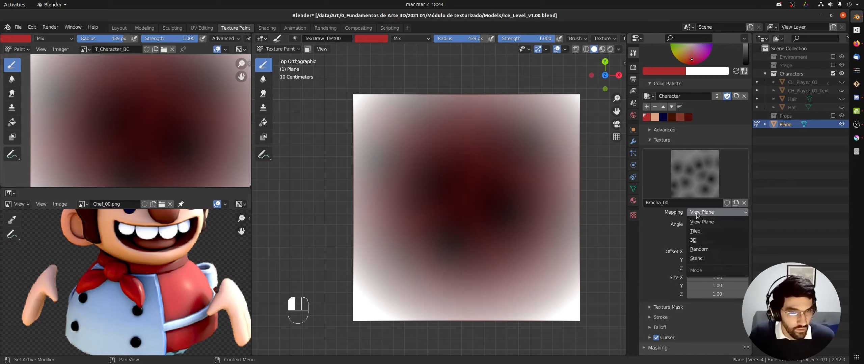
Step: Reduce the brush radius to 87 px and set the brush texture mapping to Tiled
middle_click_drag(459, 203, 471, 168)
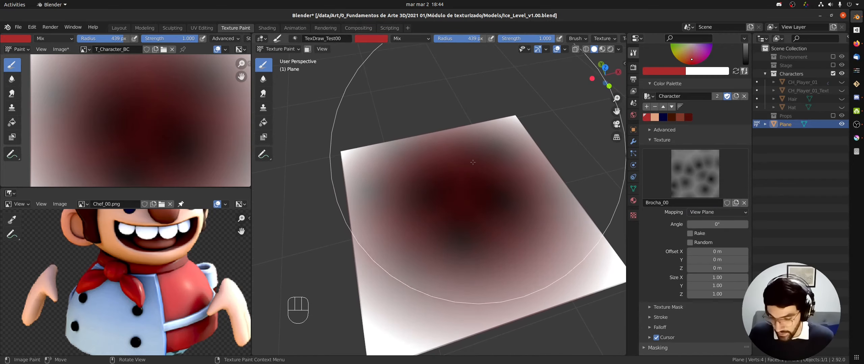
key("f")
left_click(410, 218)
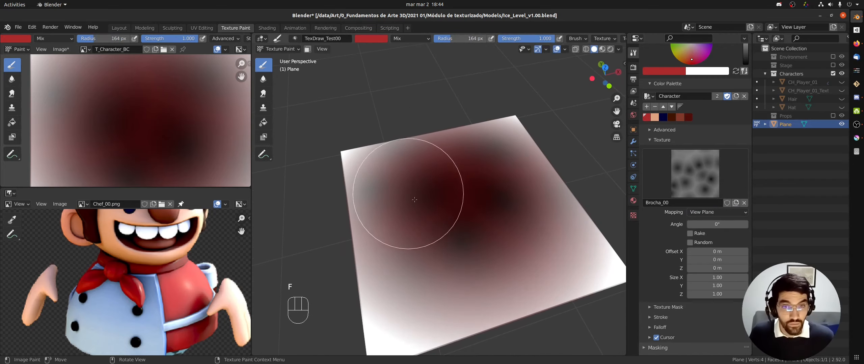
key("f")
left_click(449, 213)
middle_click_drag(450, 212, 471, 217)
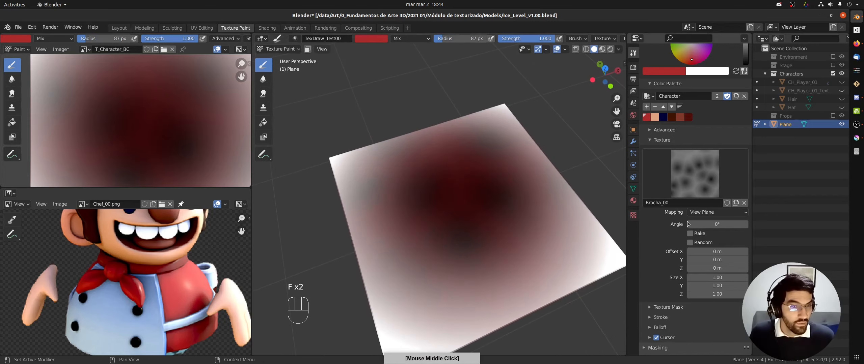
left_click(707, 212)
left_click(705, 232)
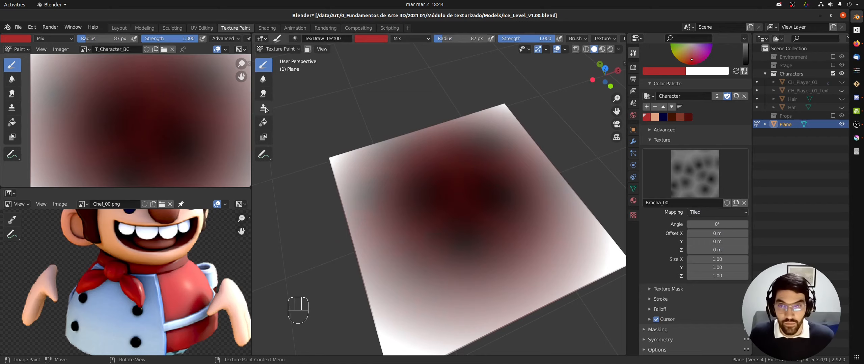
Step: Fill the plane white and cover it with the tiled Voronoi texture using the TexDraw_Test00 brush
left_click(264, 122)
left_click(462, 203)
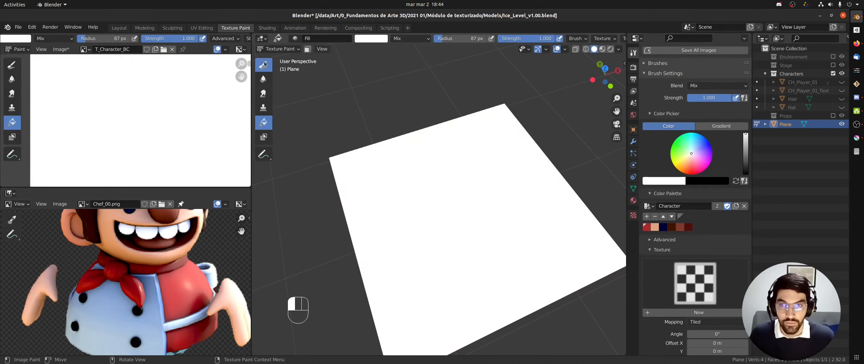
left_click(264, 64)
middle_click_drag(488, 210, 461, 212)
mouse_move(391, 156)
left_mouse_down()
mouse_move(507, 153)
mouse_move(516, 201)
mouse_move(415, 204)
mouse_move(497, 253)
mouse_move(395, 276)
mouse_move(543, 280)
mouse_move(557, 196)
mouse_move(546, 97)
mouse_move(353, 119)
mouse_move(501, 132)
mouse_move(360, 179)
mouse_move(478, 170)
mouse_move(409, 199)
mouse_move(371, 245)
mouse_move(395, 293)
mouse_move(546, 285)
mouse_move(553, 314)
left_mouse_up()
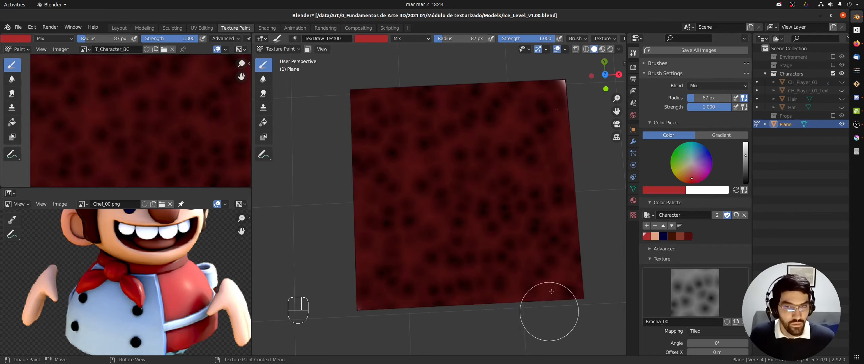
Step: Clear the painted plane with a white fill and reactivate the TexDraw_Test00 draw brush
left_click(263, 122)
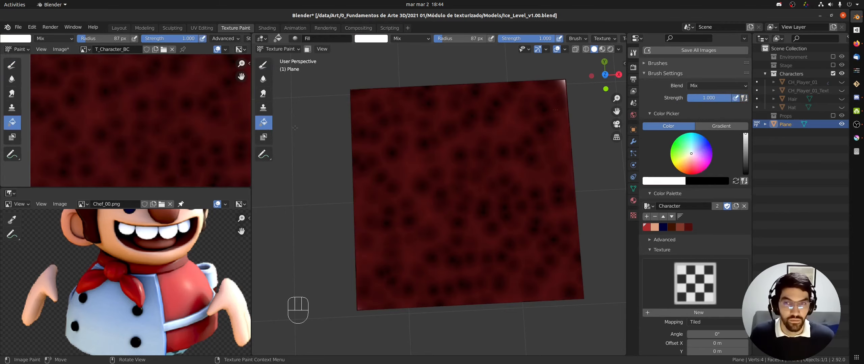
left_click(432, 176)
left_click(264, 65)
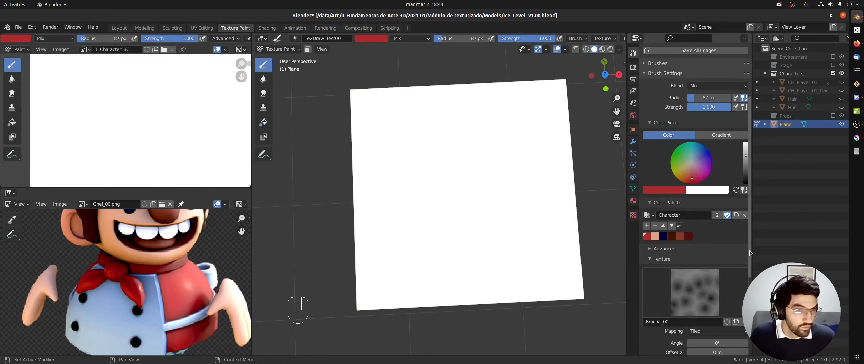
Step: Set the Brocha_00 texture mapping to 3D and paint several broad overlapping strokes across the white plane
scroll(749, 251, "down", 7)
left_click(701, 245)
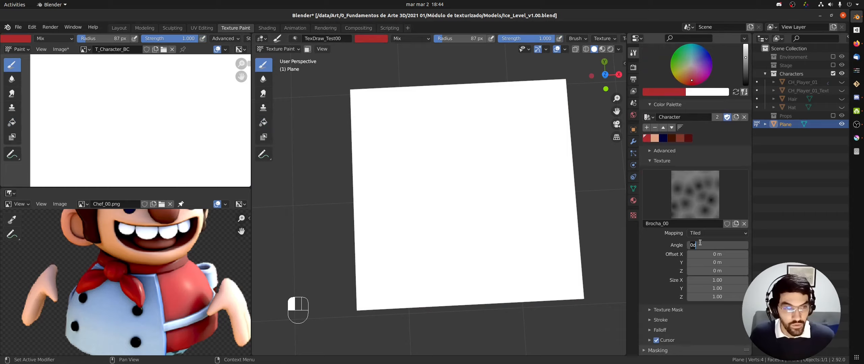
key("Return")
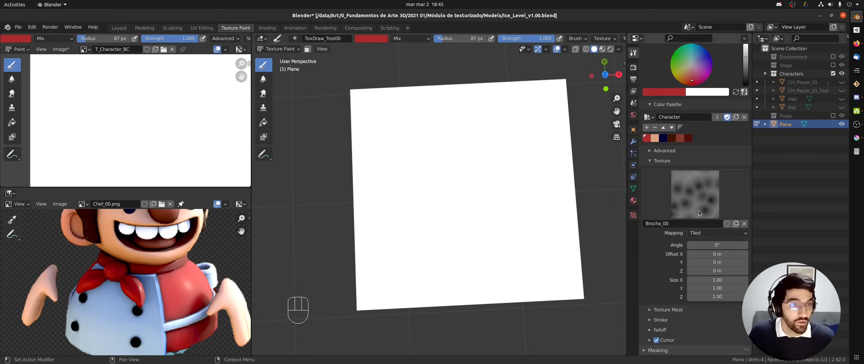
left_click(704, 234)
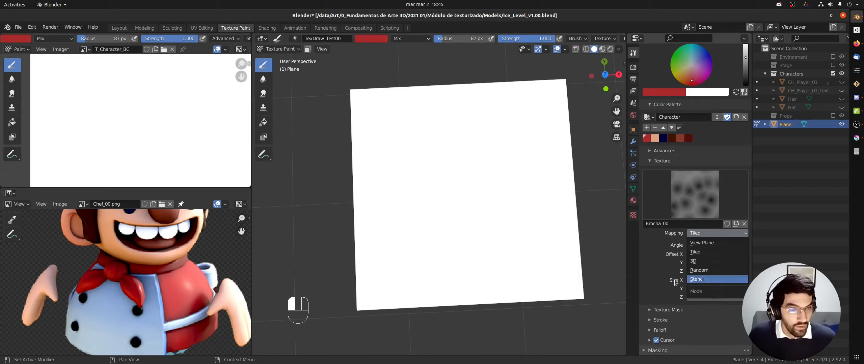
left_click(709, 262)
mouse_move(387, 145)
left_mouse_down()
mouse_move(445, 135)
mouse_move(499, 180)
left_mouse_up()
mouse_move(441, 166)
left_mouse_down()
mouse_move(502, 232)
mouse_move(398, 271)
left_mouse_up()
middle_click_drag(489, 222, 553, 189)
mouse_move(477, 192)
left_mouse_down()
mouse_move(439, 178)
mouse_move(533, 214)
left_mouse_up()
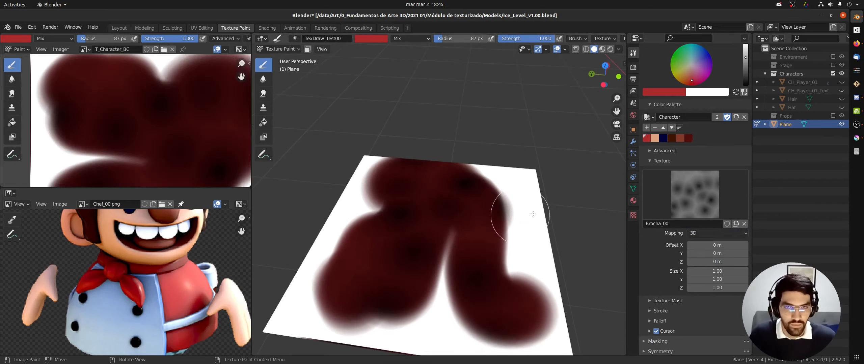
mouse_move(472, 172)
left_mouse_down()
mouse_move(574, 179)
mouse_move(505, 231)
mouse_move(529, 301)
left_mouse_up()
middle_click_drag(442, 218, 347, 202)
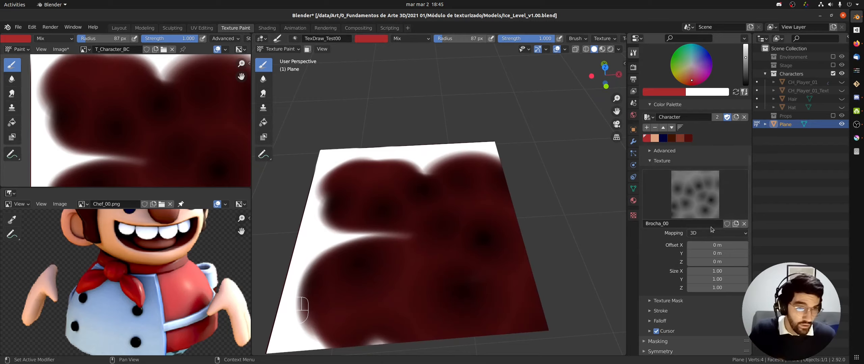
Step: Set the brush texture mapping to Random, clear the plane with a white fill and reactivate the draw brush
left_click(742, 234)
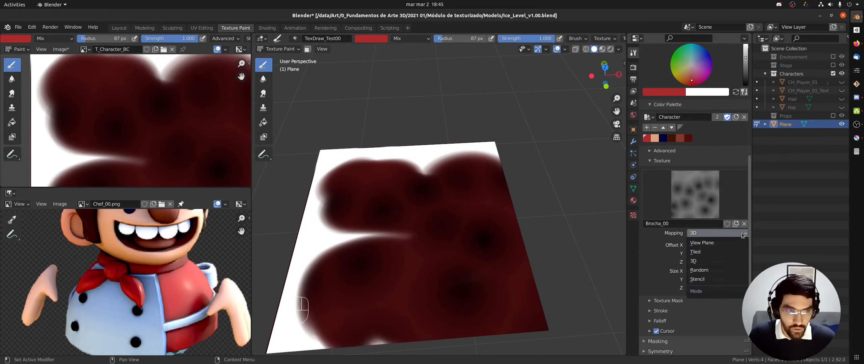
left_click(701, 273)
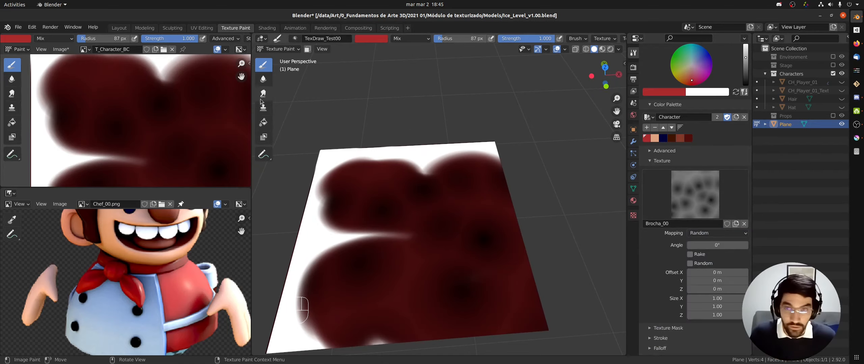
left_click(263, 122)
left_click(350, 154)
left_click(264, 65)
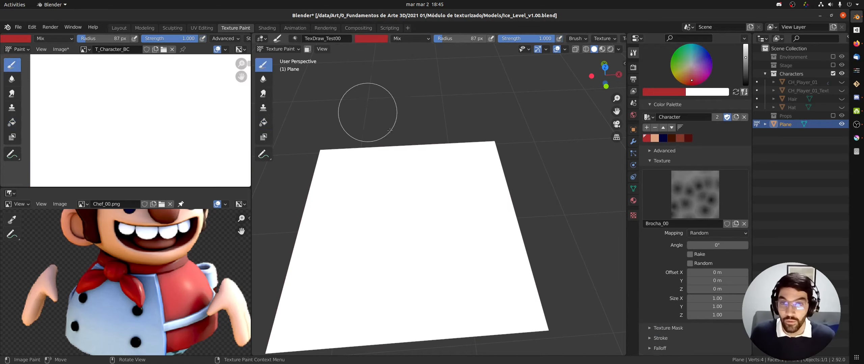
Step: Test the Random mapping by painting a few single dabs and one long curved stroke on the plane
middle_click_drag(567, 236, 456, 226)
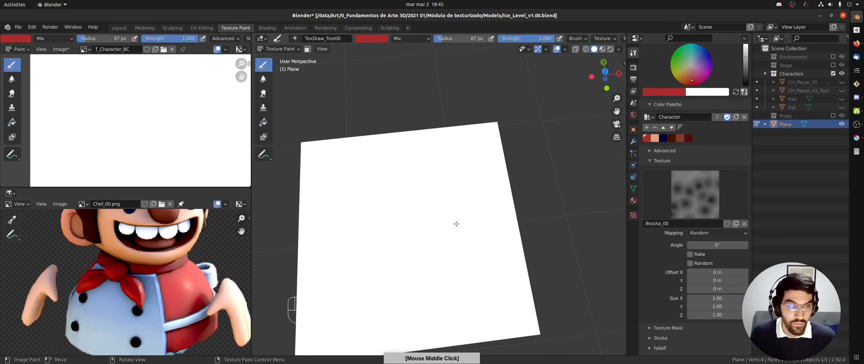
left_click(409, 227)
left_click(360, 264)
left_click(388, 294)
mouse_move(442, 303)
left_mouse_down()
mouse_move(465, 210)
mouse_move(345, 165)
mouse_move(311, 202)
left_mouse_up()
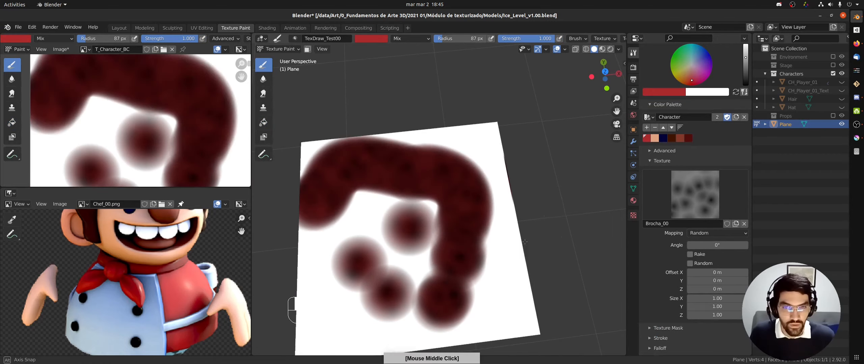
middle_click_drag(490, 238, 512, 244)
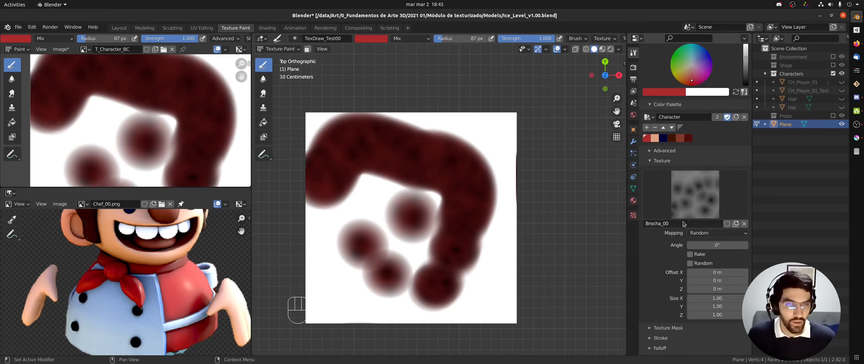
Step: Clear the plane with a white fill, then set the draw brush's texture mapping to Stencil and reset its transform
left_click(268, 125)
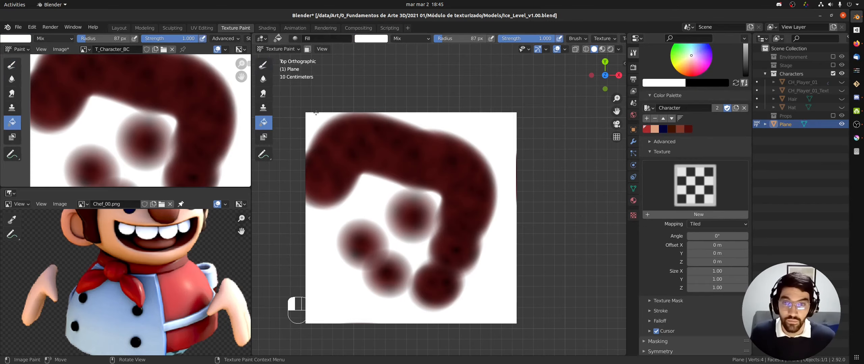
left_click(365, 149)
left_click(266, 67)
left_click(708, 236)
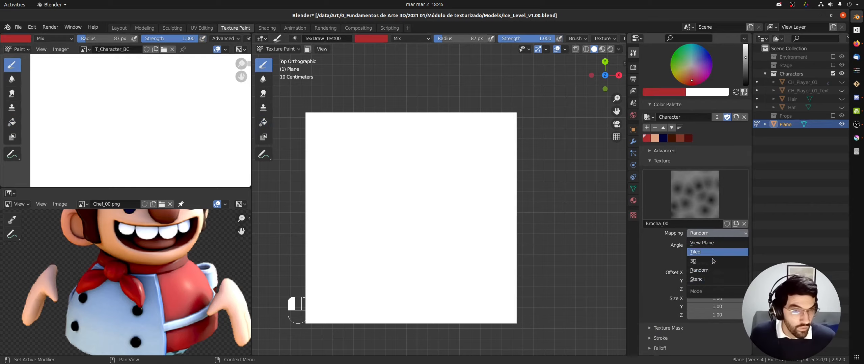
left_click(705, 279)
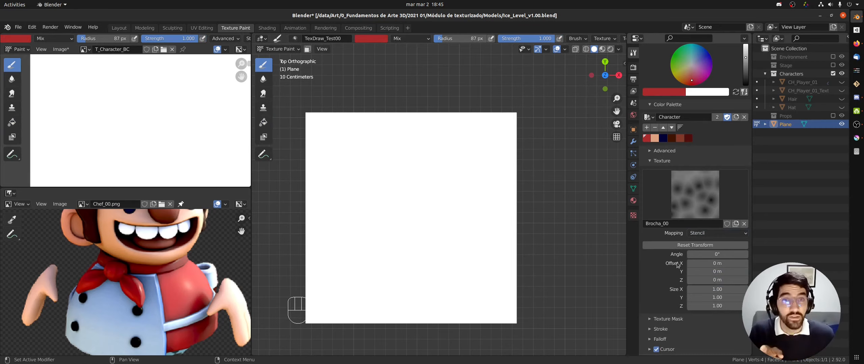
left_click(715, 245)
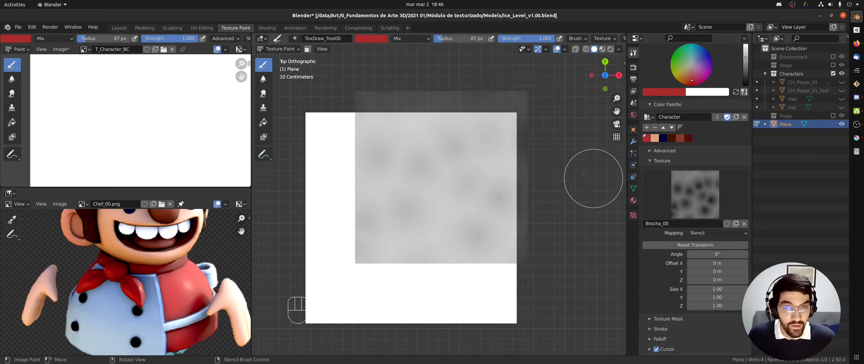
Step: Move, scale and rotate the stencil to about 244°, placing it over the plane near its far corner
mouse_move(447, 150)
right_mouse_down()
mouse_move(408, 221)
mouse_move(443, 157)
mouse_move(438, 187)
mouse_move(509, 149)
right_mouse_up()
middle_click_drag(456, 175, 496, 164, "shift")
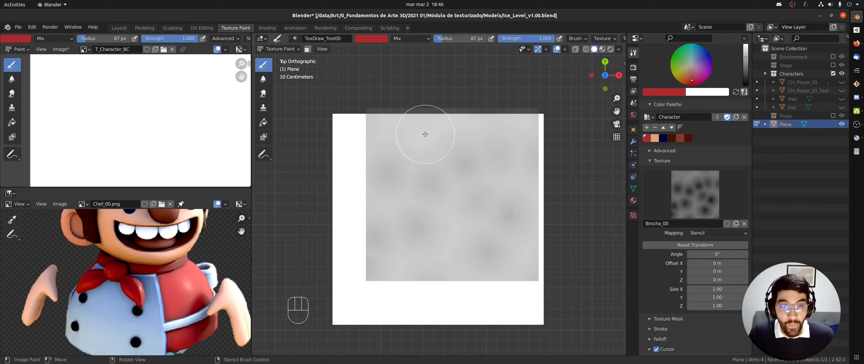
mouse_move(425, 135)
right_mouse_down()
mouse_move(436, 130)
mouse_move(369, 196)
mouse_move(520, 144)
mouse_move(417, 112)
mouse_move(405, 135)
mouse_move(422, 147)
right_mouse_up()
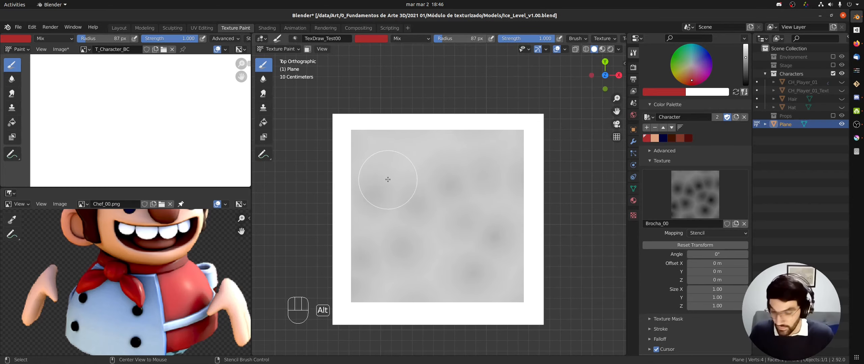
right_click_drag(388, 180, 482, 195, "shift")
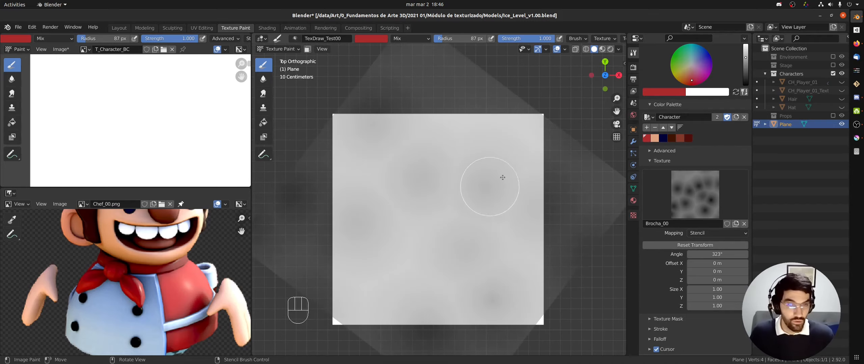
mouse_move(502, 177)
middle_mouse_down()
mouse_move(492, 148)
mouse_move(503, 141)
mouse_move(443, 133)
mouse_move(464, 141)
middle_mouse_up()
mouse_move(457, 193)
right_mouse_down()
mouse_move(457, 138)
mouse_move(486, 137)
mouse_move(442, 184)
mouse_move(484, 128)
mouse_move(450, 176)
right_mouse_up()
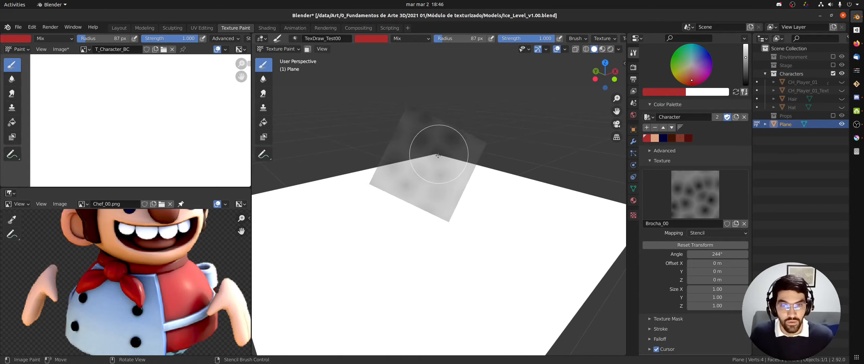
middle_click_drag(451, 169, 446, 157)
right_click_drag(446, 158, 411, 188)
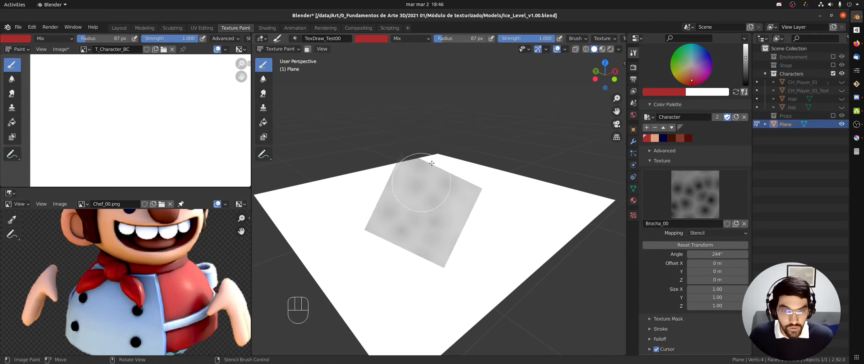
Step: Set the brush color to white and paint the Voronoi texture onto the plane through the stencil
left_click(380, 39)
left_click_drag(429, 71, 427, 38)
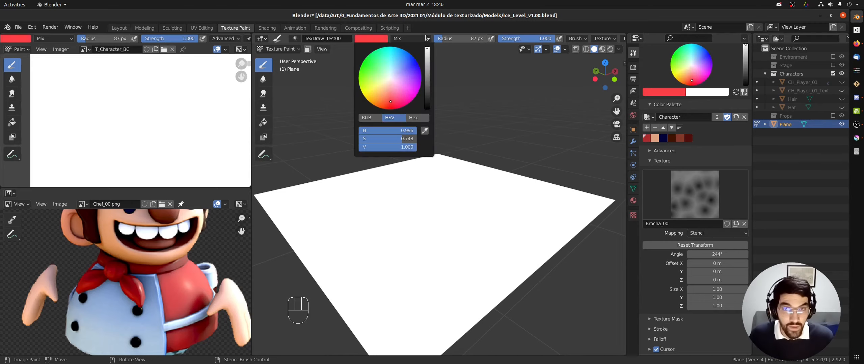
left_click_drag(397, 142, 363, 141)
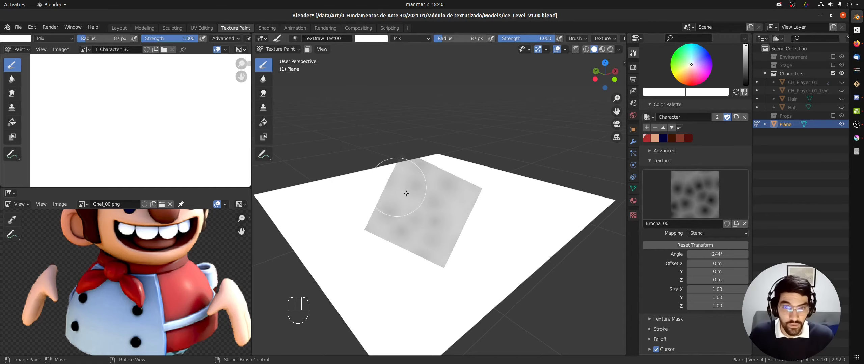
mouse_move(425, 200)
left_mouse_down()
mouse_move(415, 194)
mouse_move(422, 203)
left_mouse_up()
mouse_move(422, 203)
middle_mouse_down()
mouse_move(441, 232)
mouse_move(408, 303)
mouse_move(351, 225)
mouse_move(366, 246)
mouse_move(332, 253)
mouse_move(343, 255)
middle_mouse_up()
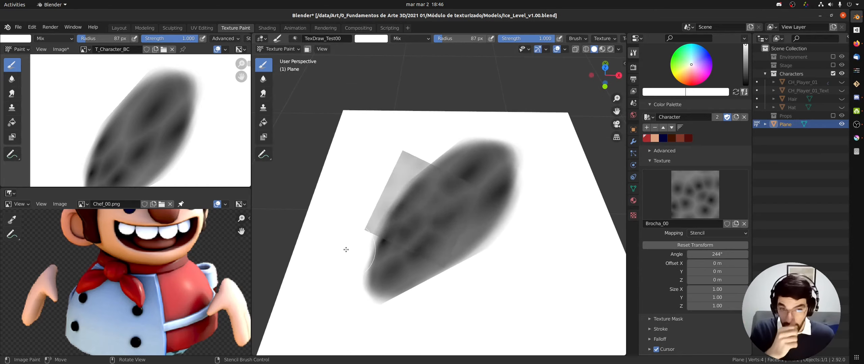
Step: Set the stencil angle to 0° and change the brush texture mapping to View Plane
left_click(707, 256)
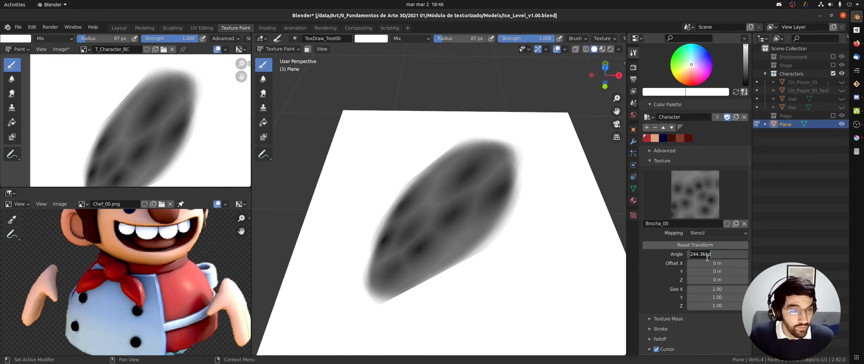
type("0")
key("Return")
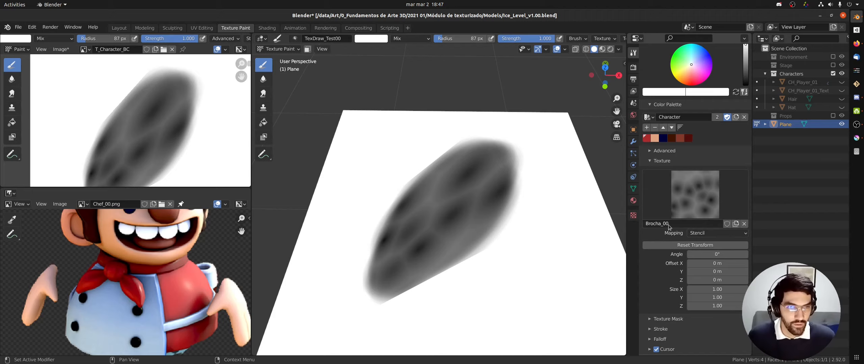
left_click(700, 235)
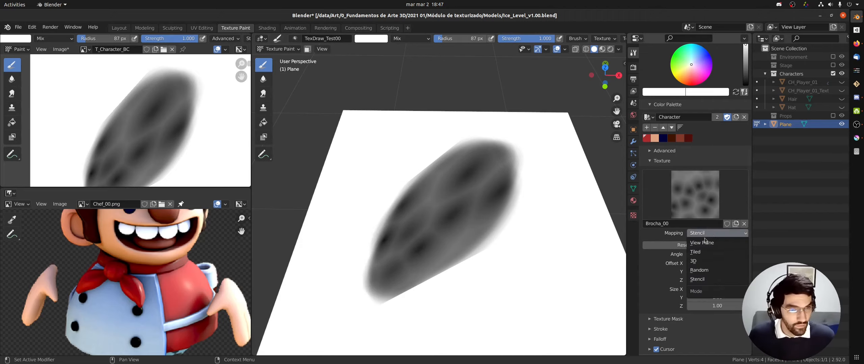
left_click(712, 244)
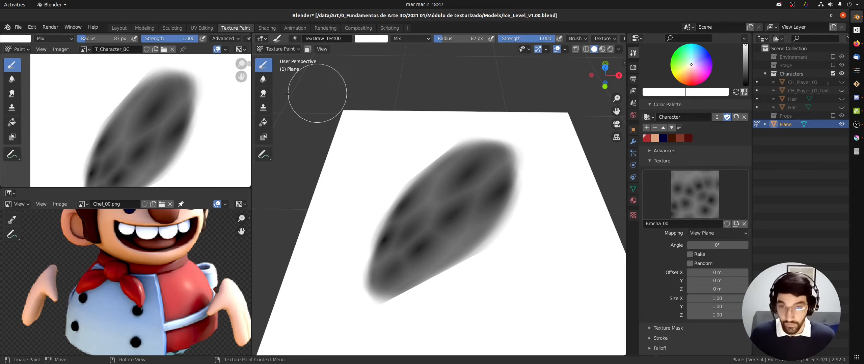
Step: Undo the stencil-painted stroke on the plane
key("ctrl+z")
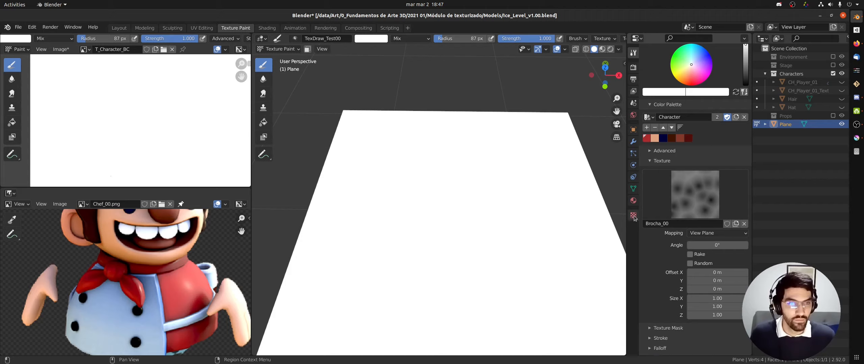
middle_click_drag(476, 179, 405, 182)
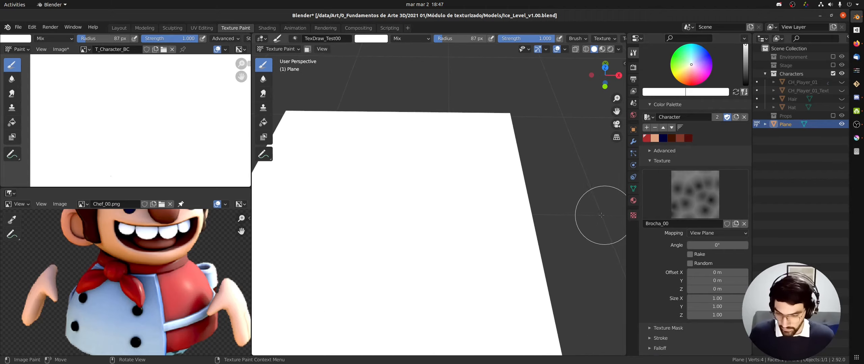
middle_click_drag(559, 216, 267, 207)
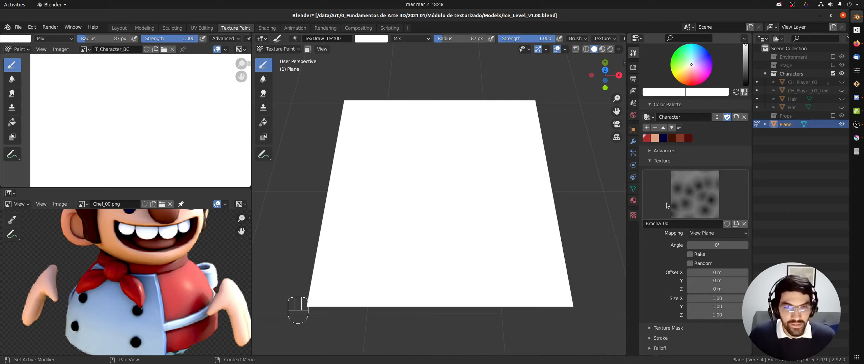
Step: Change the Brocha_00 texture type to Image or Movie and load Brocha_00.png from the Desktop
left_click(633, 216)
middle_click_drag(579, 154, 524, 184, "shift")
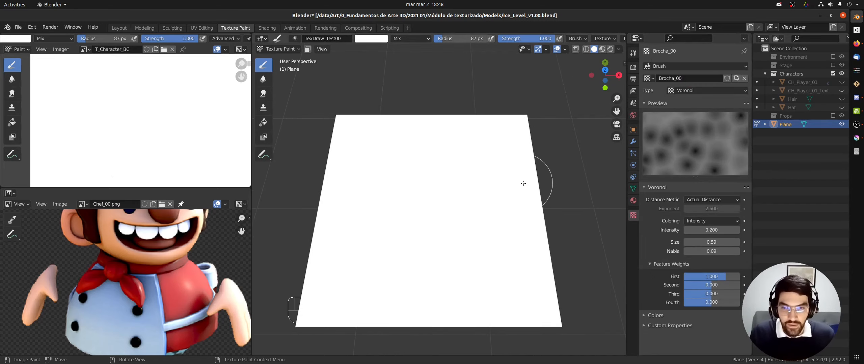
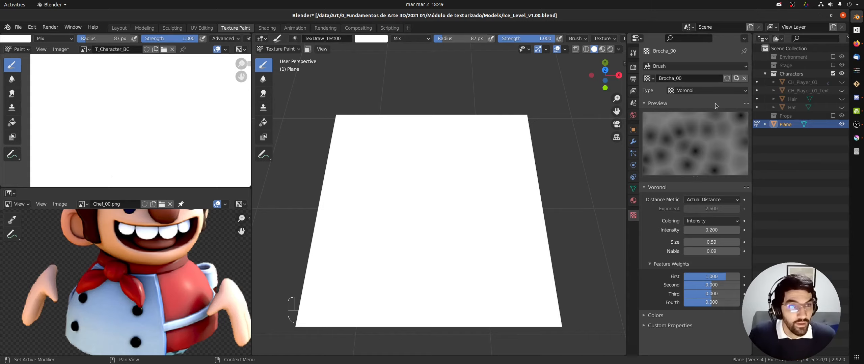
left_click(698, 93)
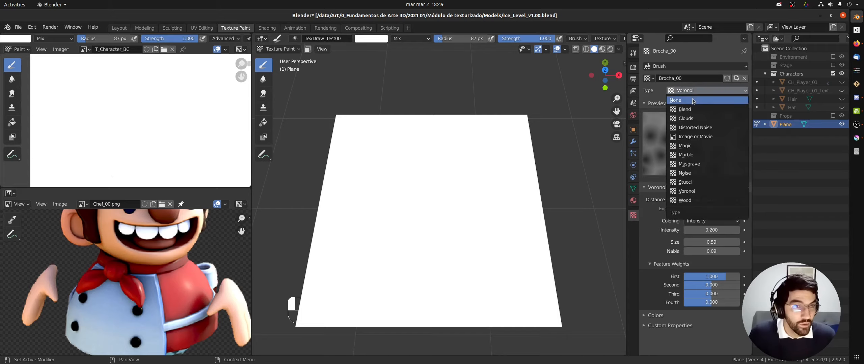
left_click(690, 139)
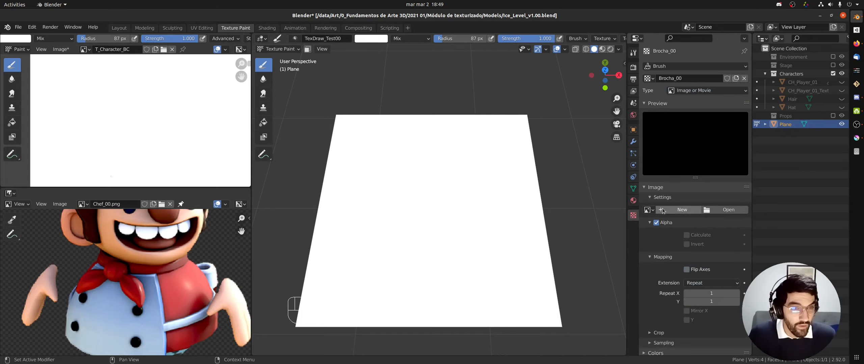
left_click(725, 210)
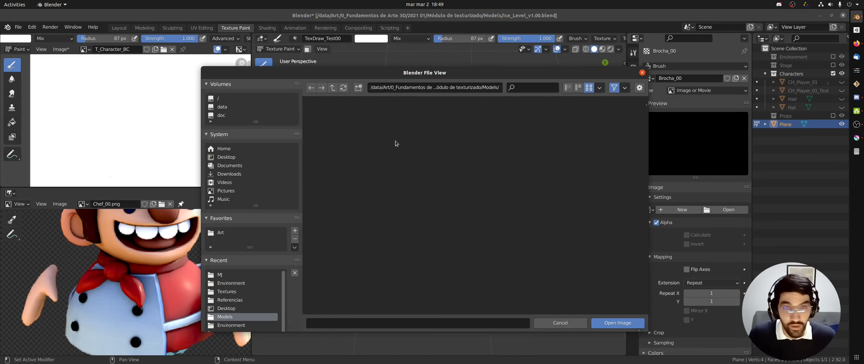
left_click(226, 157)
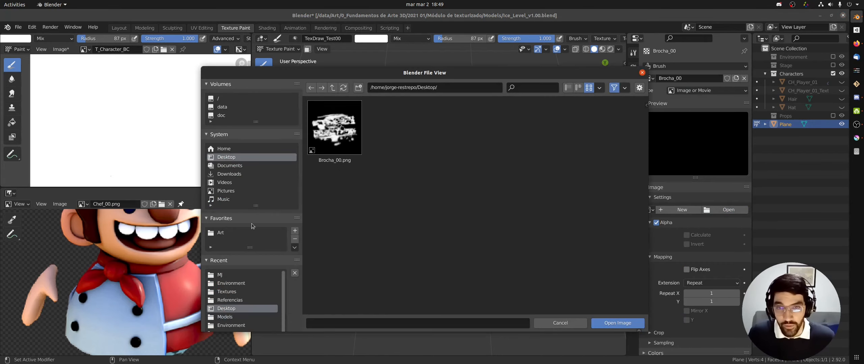
left_click(334, 129)
left_click(613, 324)
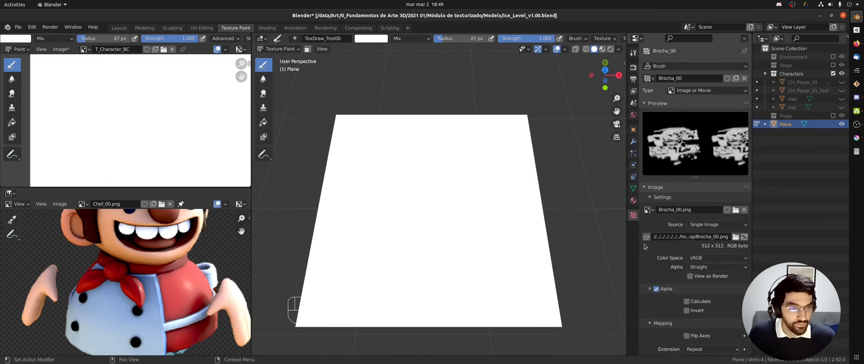
Step: Enable Calculate for the image's alpha and return to the brush texture settings
mouse_move(750, 170)
left_mouse_down()
mouse_move(745, 207)
mouse_move(638, 249)
left_mouse_up()
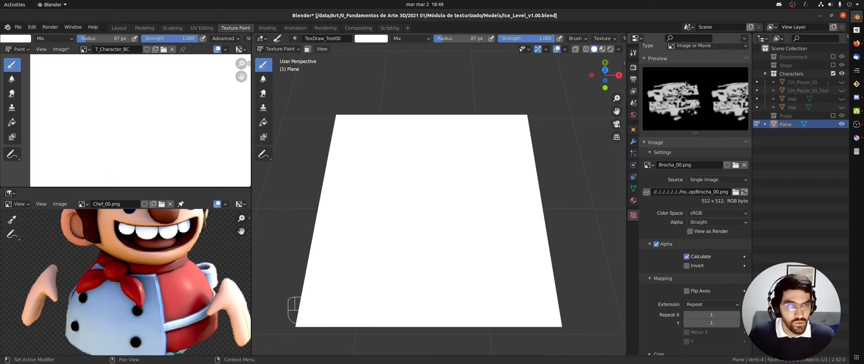
left_click(633, 53)
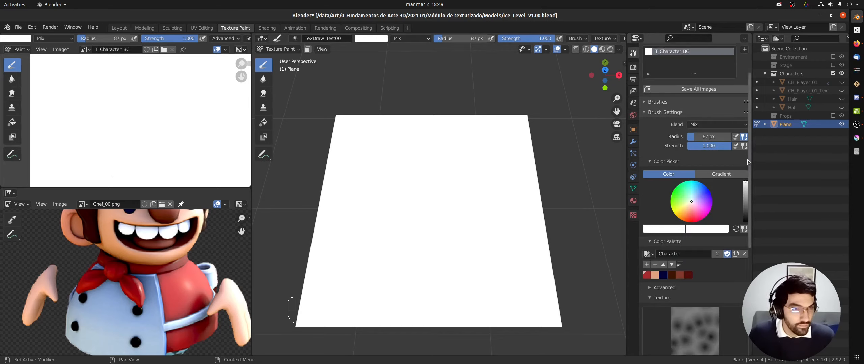
scroll(704, 232, "down", 7)
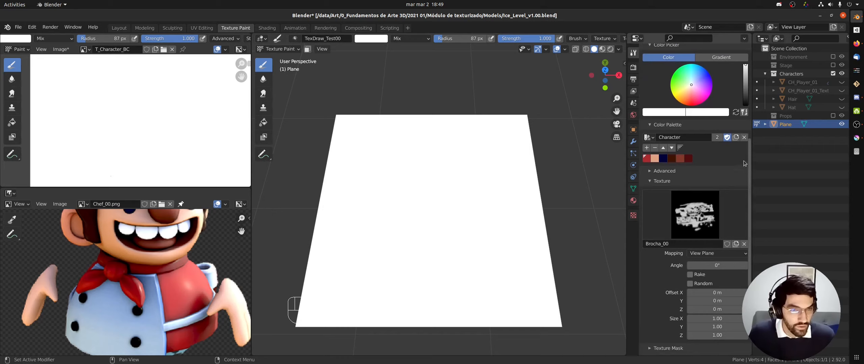
Step: Paint a winding test stroke on the plane, switch to top view and stamp several dabs around it
left_click(390, 200)
mouse_move(431, 180)
left_mouse_down()
mouse_move(439, 232)
mouse_move(384, 267)
mouse_move(445, 281)
left_mouse_up()
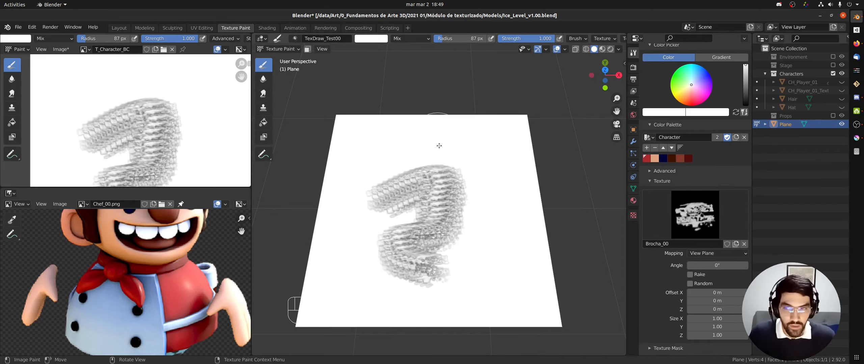
key("KP_7")
left_click(380, 143)
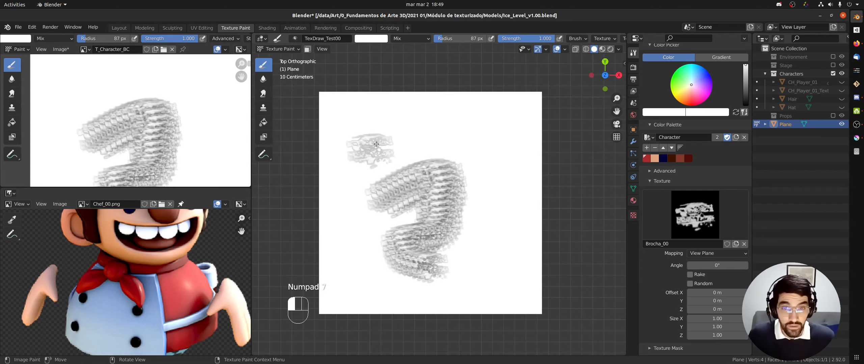
left_click(466, 130)
left_click(499, 179)
left_click(503, 227)
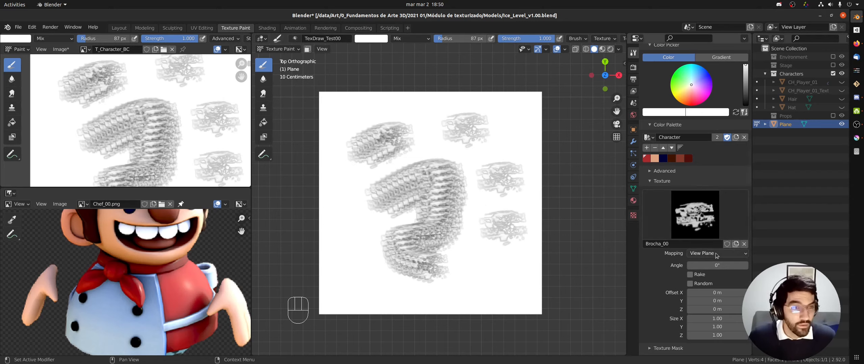
Step: Enable Rake for the brush texture, set its angle to 180° and reduce the brush strength to about 0.509
left_click(691, 275)
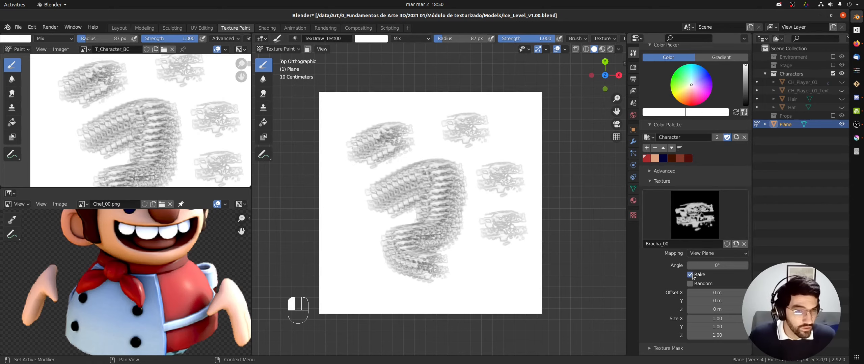
left_click(719, 266)
type("5.5d")
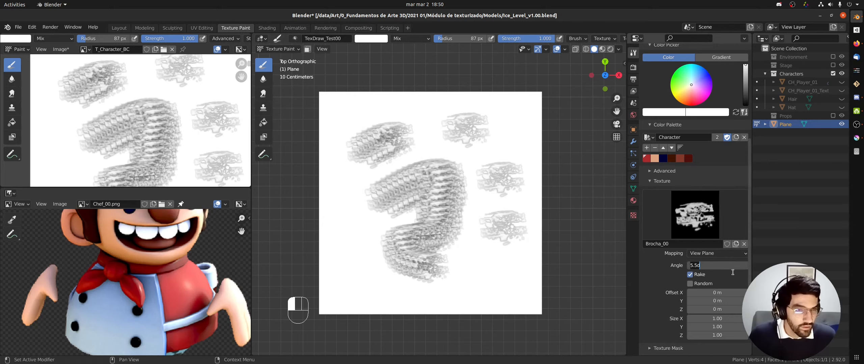
type("0")
key("Return")
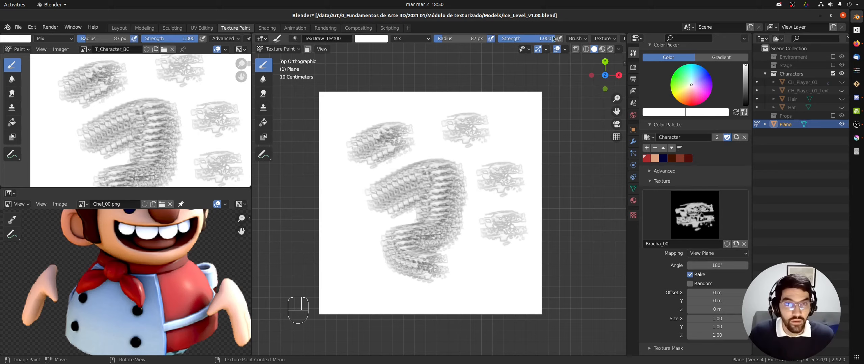
left_click_drag(540, 39, 515, 40)
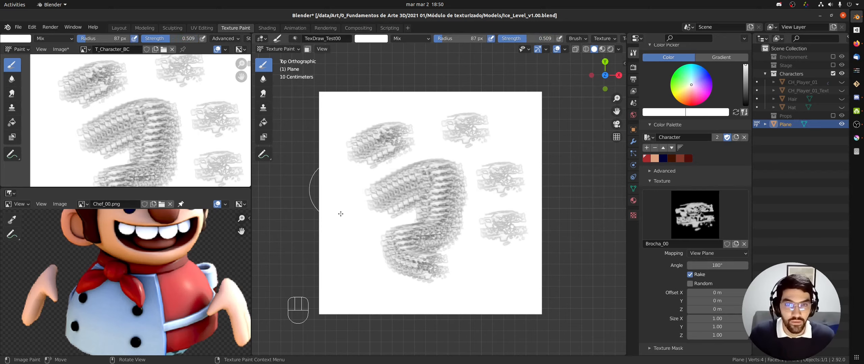
Step: Fill the plane with white and paint a curved test stroke across its middle with the raked TexDraw_Test00 brush
left_click(264, 123)
left_click(341, 118)
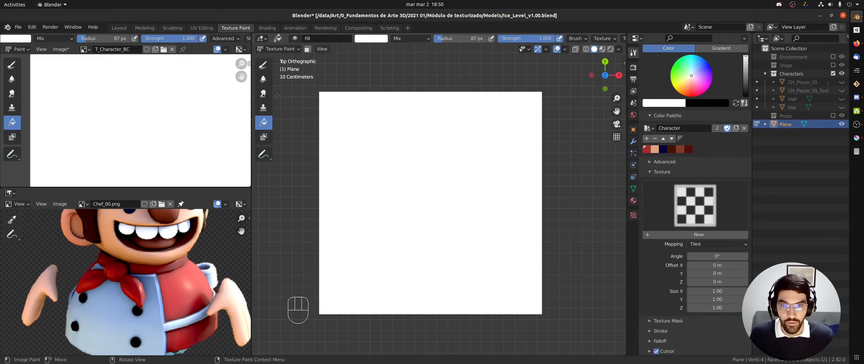
left_click(263, 65)
mouse_move(360, 213)
left_mouse_down()
mouse_move(393, 225)
mouse_move(494, 154)
left_mouse_up()
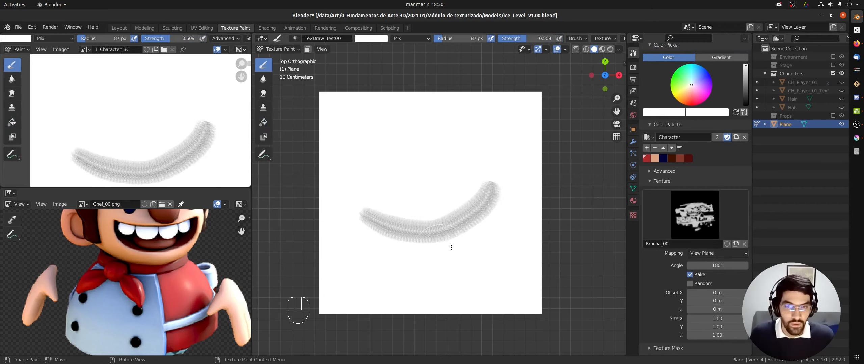
Step: Enable Random with a random angle of 180° and paint a V-shaped test stroke above the curved one
left_click(690, 283)
left_click(722, 293)
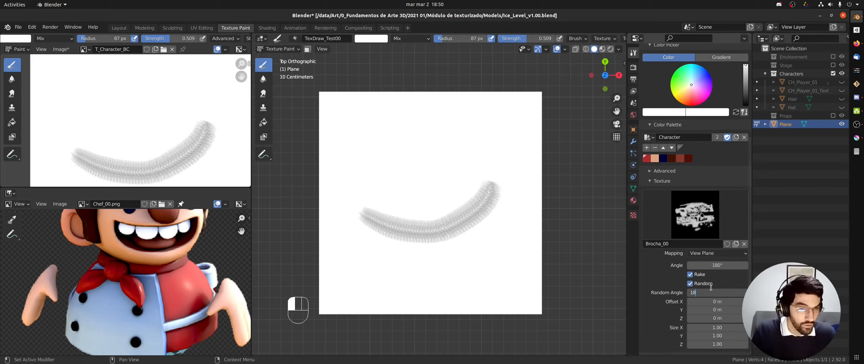
type("180")
key("Return")
mouse_move(370, 144)
left_mouse_down()
mouse_move(427, 162)
mouse_move(454, 131)
left_mouse_up()
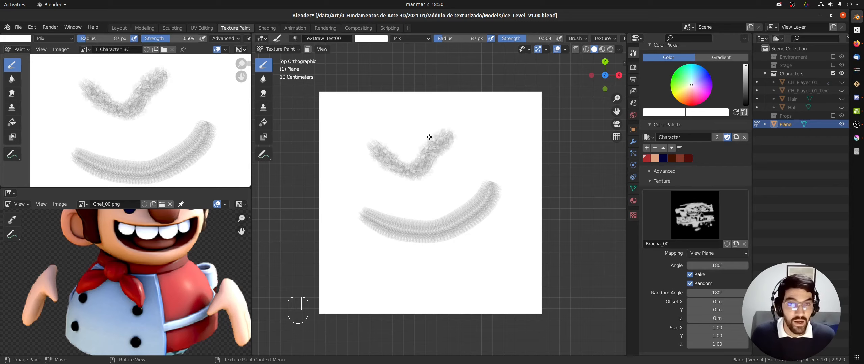
Step: Change the brush texture mapping to Random and paint a wavy test stroke near the plane's lower edge
left_click(708, 255)
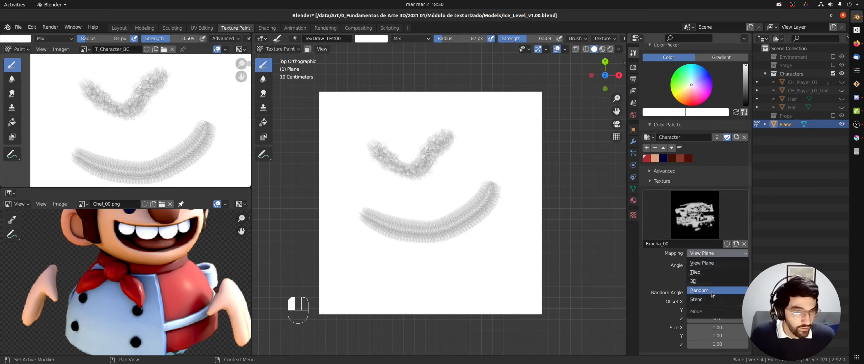
left_click(712, 291)
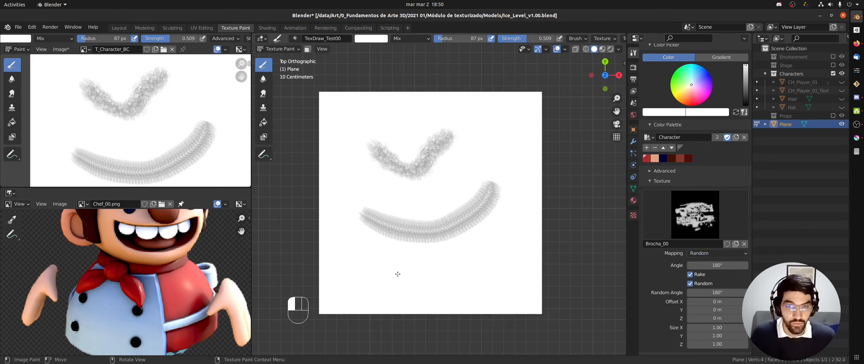
mouse_move(376, 267)
left_mouse_down()
mouse_move(517, 277)
mouse_move(493, 270)
left_mouse_up()
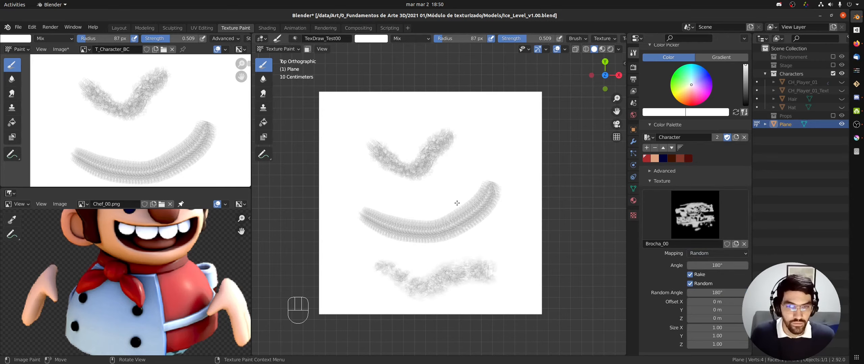
Step: Reduce the brush radius to 39 px and paint a short stroke and a dab near the plane's upper edge
key("f")
left_click(432, 261)
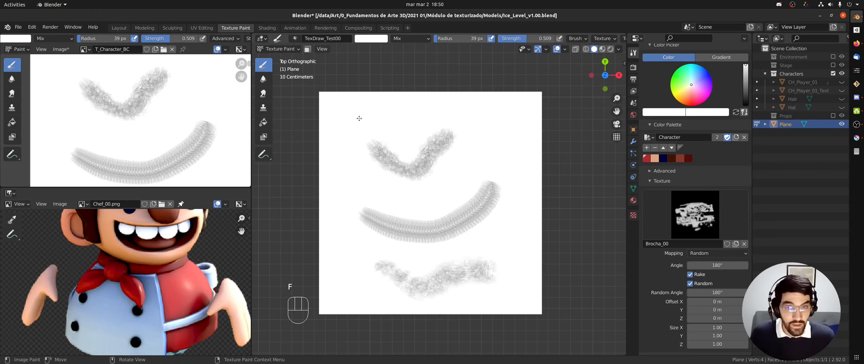
left_click_drag(349, 113, 421, 119)
left_click(447, 107)
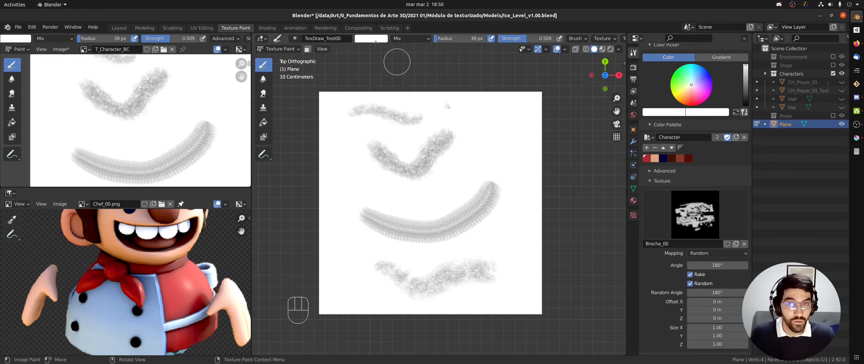
Step: Set the brush color to saturated blue with hue 0.649 and paint several test strokes in the plane's empty areas
left_click(375, 40)
left_click(417, 60)
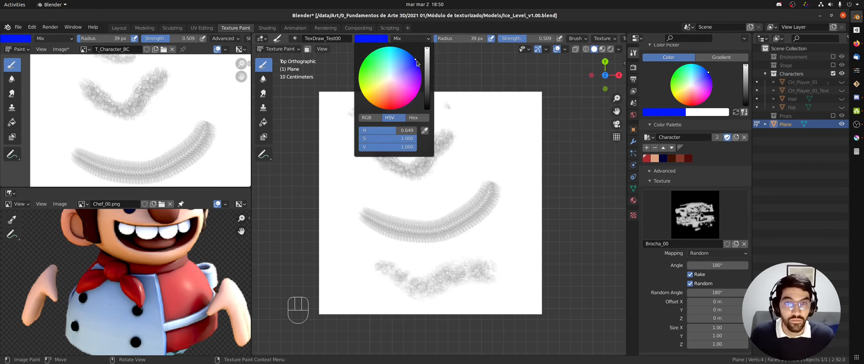
left_click_drag(501, 119, 435, 191)
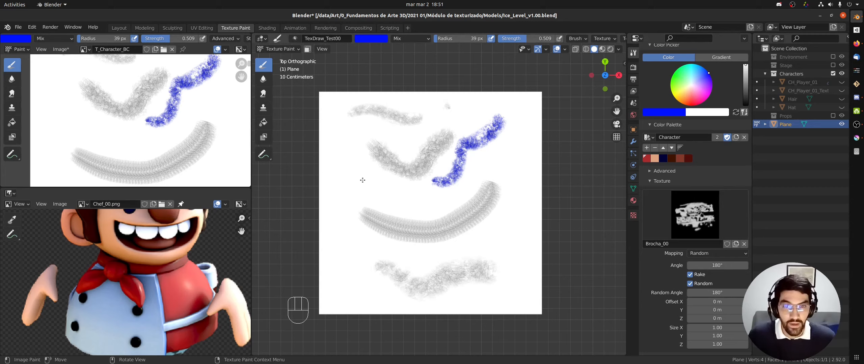
left_click_drag(365, 172, 407, 193)
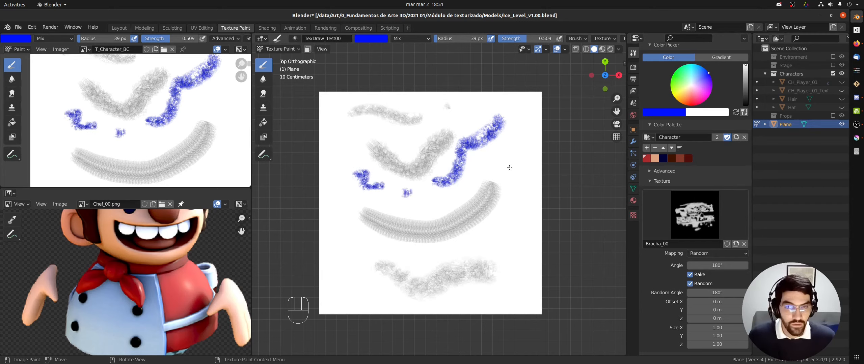
left_click_drag(510, 168, 530, 189)
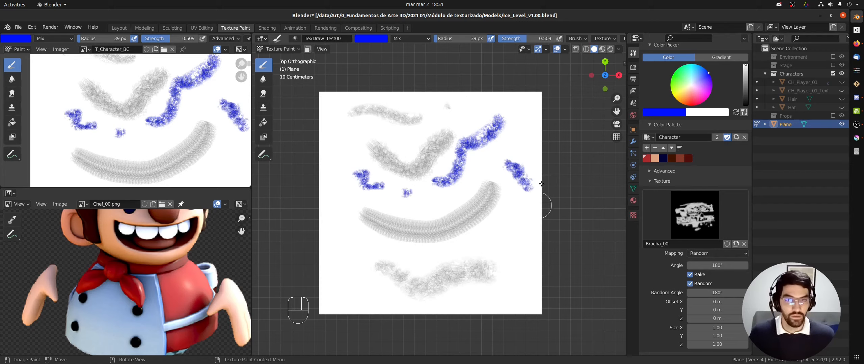
Step: Fill the whole plane with white to cover the test strokes and return to the TexDraw_Test00 brush
left_click(264, 124)
left_click(333, 127)
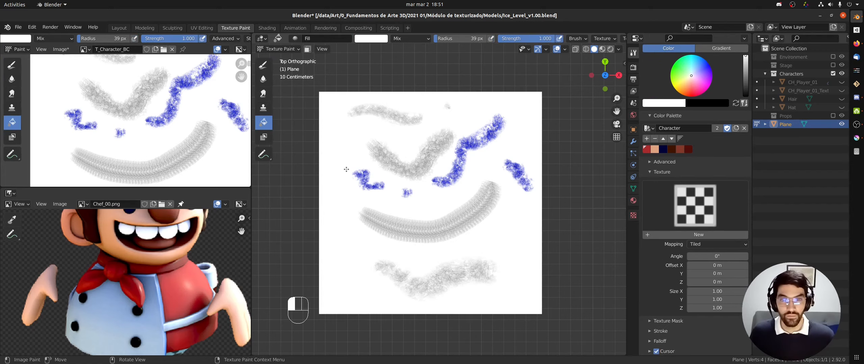
left_click(264, 69)
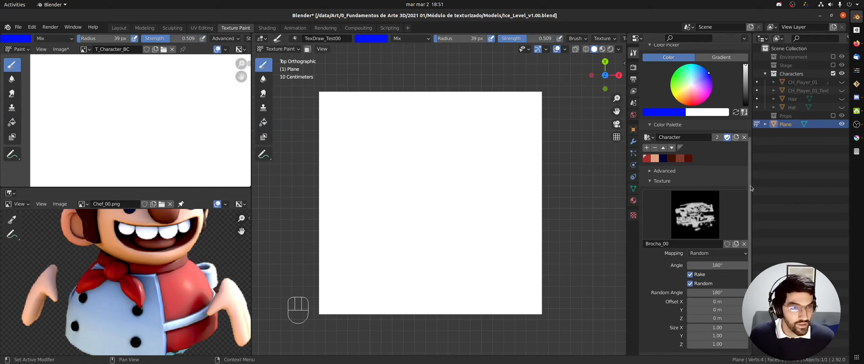
Step: Expand the Brushes section, choose the TexDraw brush and paint a black wavy test stroke across the plane's middle
scroll(744, 223, "down", 4)
scroll(745, 223, "down", 2)
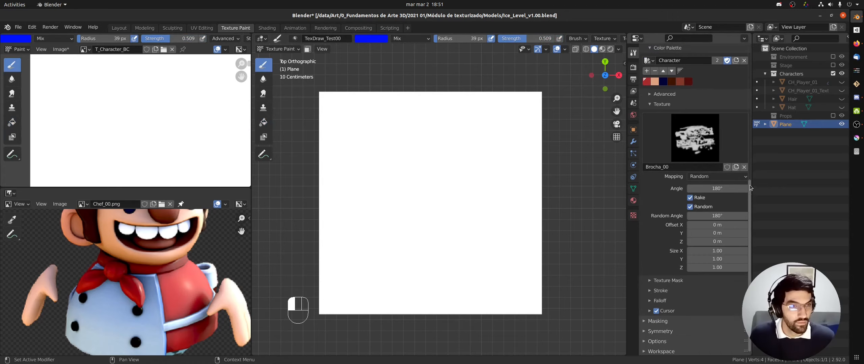
left_click_drag(749, 185, 750, 145)
scroll(689, 202, "up", 1)
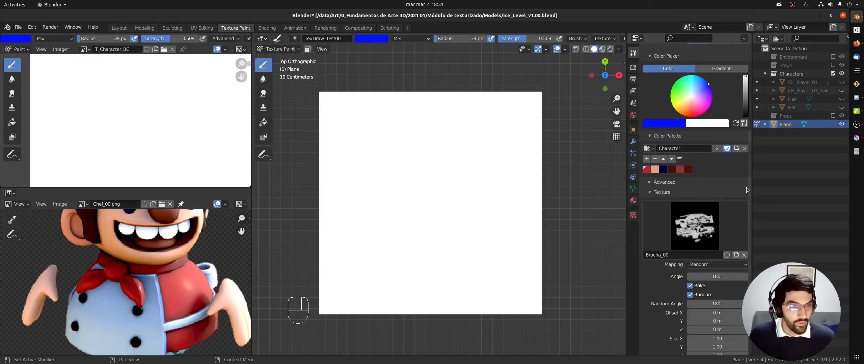
left_click_drag(749, 177, 748, 112)
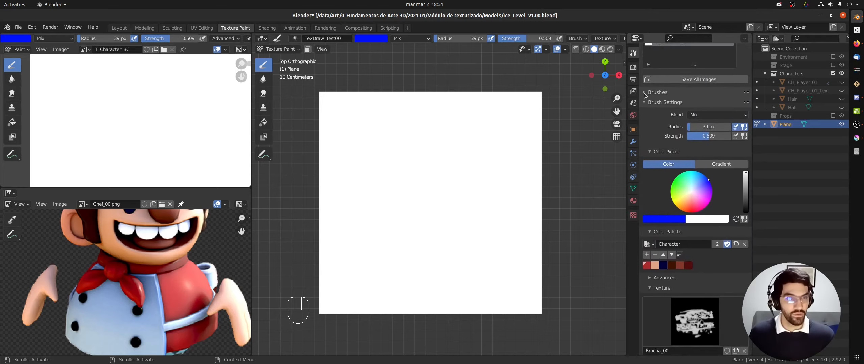
left_click(644, 94)
left_click_drag(750, 145, 728, 233)
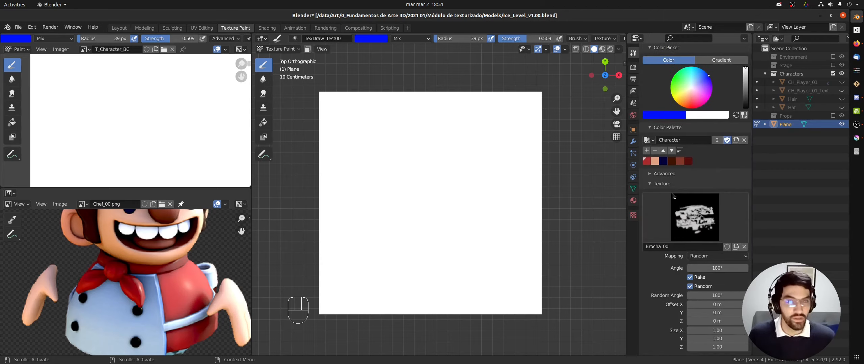
left_click_drag(749, 199, 754, 108)
left_click(693, 130)
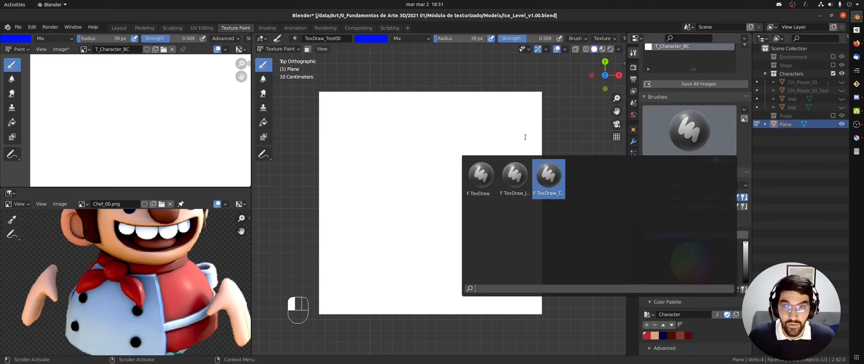
left_click(481, 176)
left_click_drag(393, 192, 465, 180)
Step: Paint scattered dabs below the black stroke with the custom Multiply brush and a blue stroke near the upper edge with TexDraw_Test00
left_click(689, 141)
left_click(516, 178)
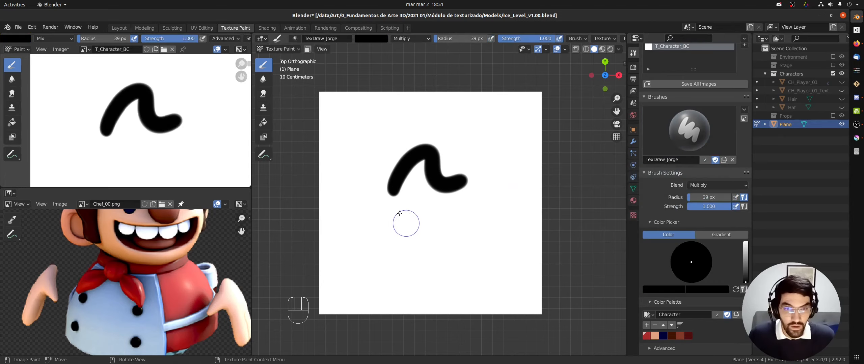
left_click_drag(400, 213, 477, 185)
left_click(689, 132)
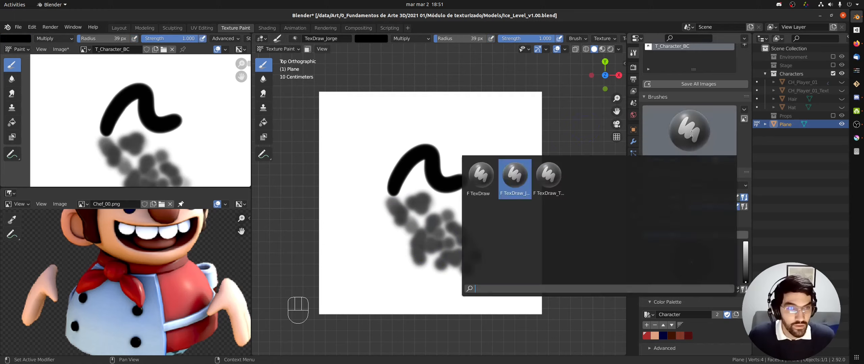
left_click(552, 178)
mouse_move(363, 141)
left_mouse_down()
mouse_move(392, 117)
mouse_move(486, 140)
left_mouse_up()
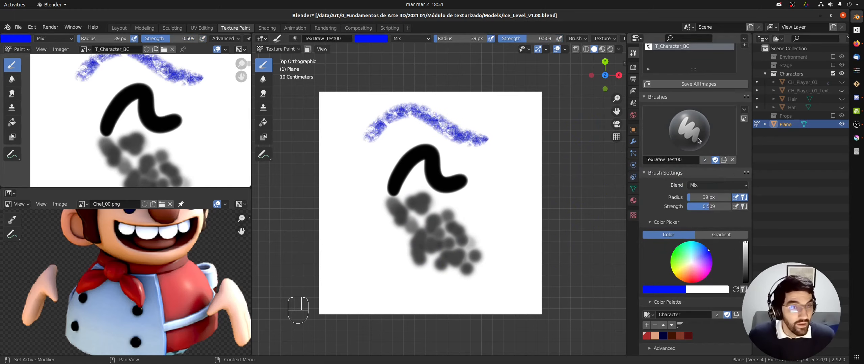
Step: Switch through the TexDraw, custom Multiply and TexDraw_Test00 brushes to compare their settings
left_click(689, 132)
left_click(487, 184)
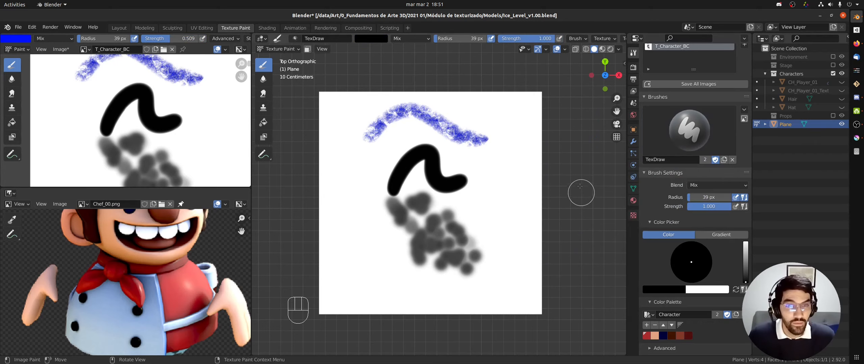
left_click(684, 131)
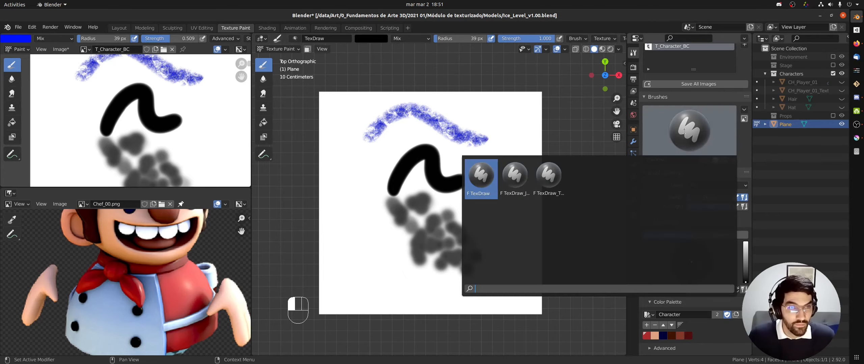
left_click(515, 177)
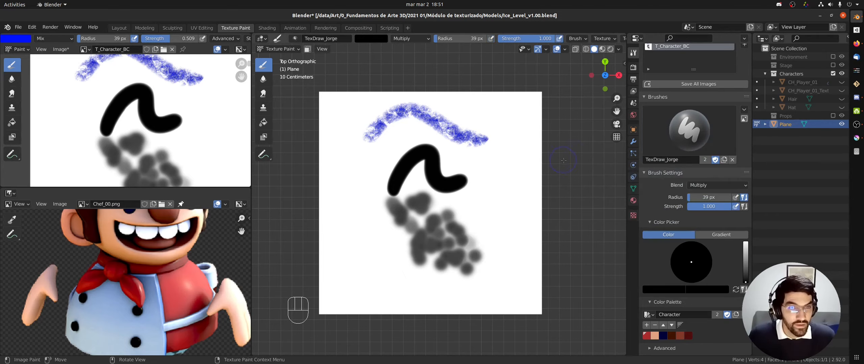
left_click(689, 132)
left_click(557, 177)
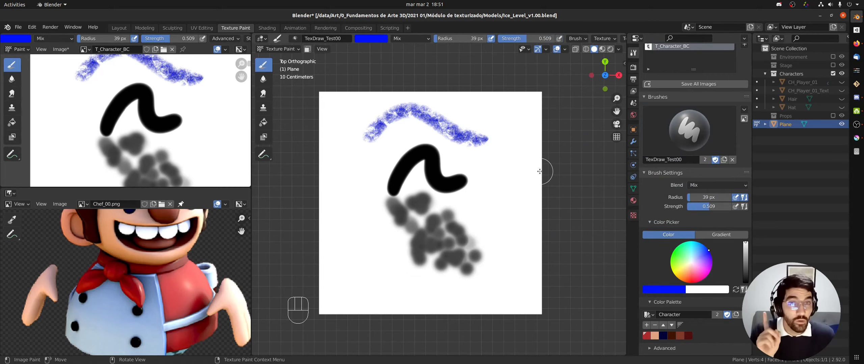
Step: Switch to the custom Multiply brush and paint scattered dabs along the plane's left side
left_click(661, 139)
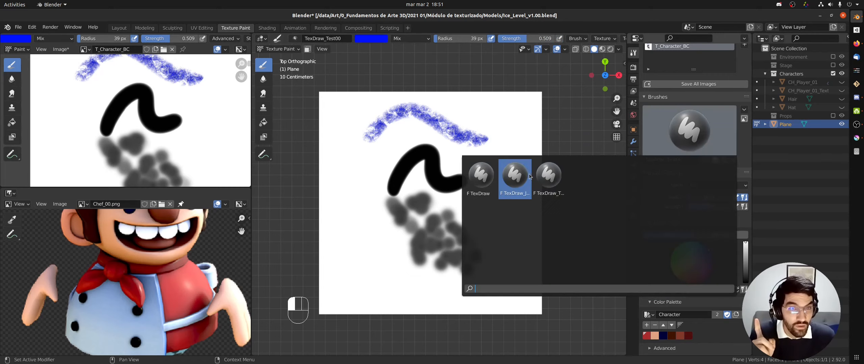
left_click(516, 178)
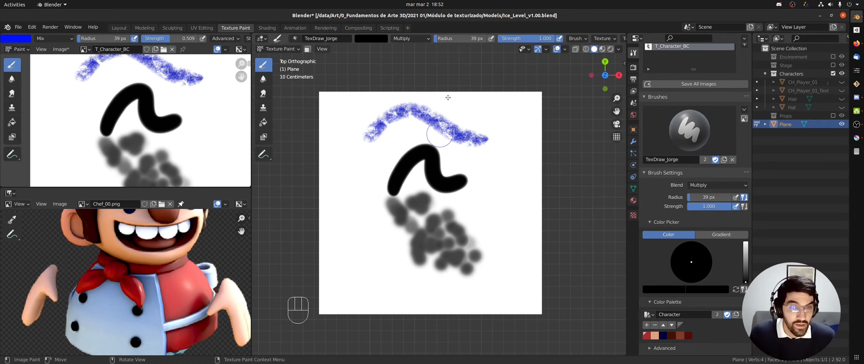
left_click(338, 201)
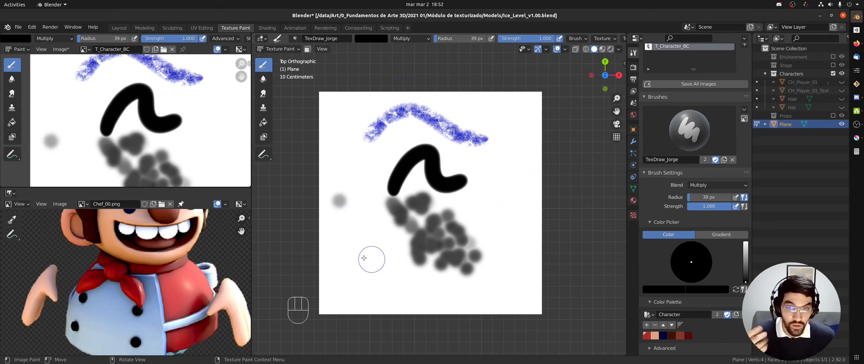
mouse_move(368, 257)
left_mouse_down()
mouse_move(359, 214)
mouse_move(401, 216)
left_mouse_up()
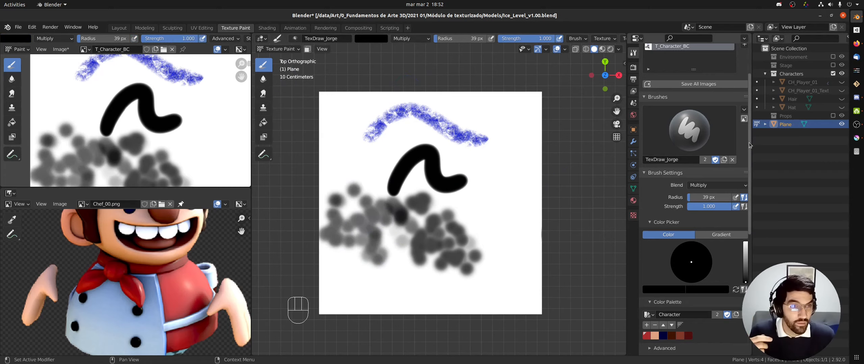
Step: Expand the Cursor settings of the custom Multiply brush and collapse its Texture settings
scroll(739, 220, "down", 8)
scroll(739, 220, "down", 5)
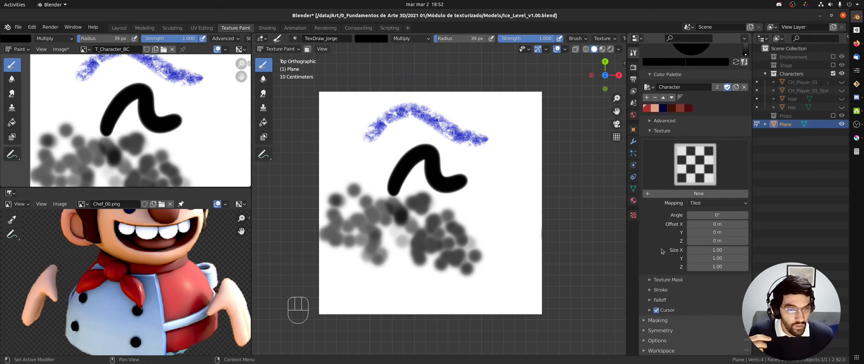
left_click(650, 310)
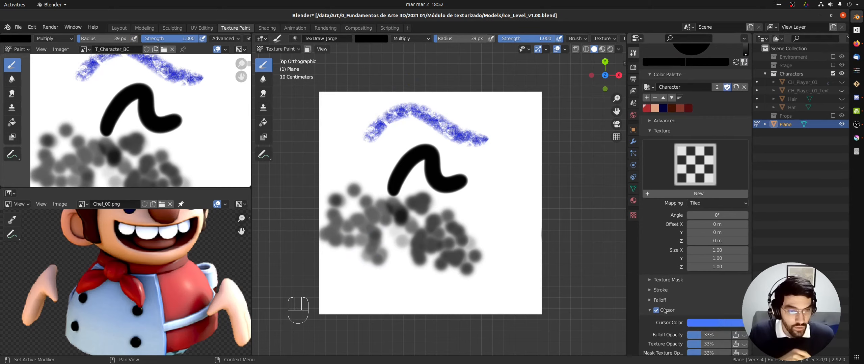
left_click(647, 132)
Step: Switch to the TexDraw_Test00 brush and set its cursor color to green
left_click(683, 48)
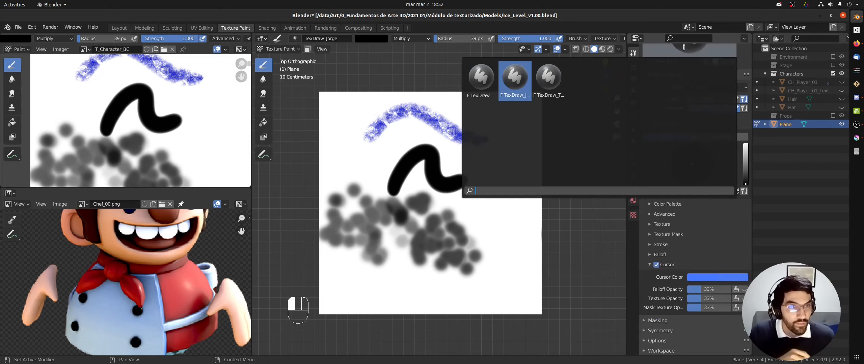
left_click(549, 77)
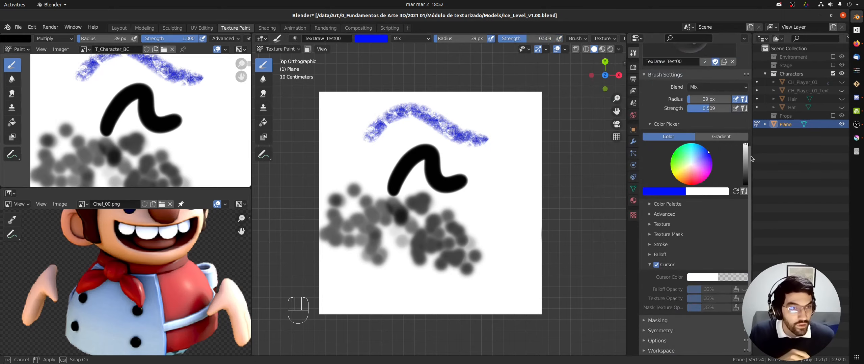
left_click_drag(752, 159, 753, 158)
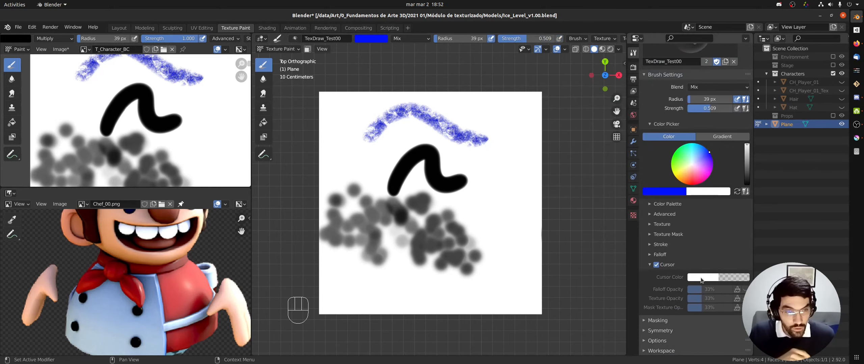
left_click(701, 279)
left_click(703, 170)
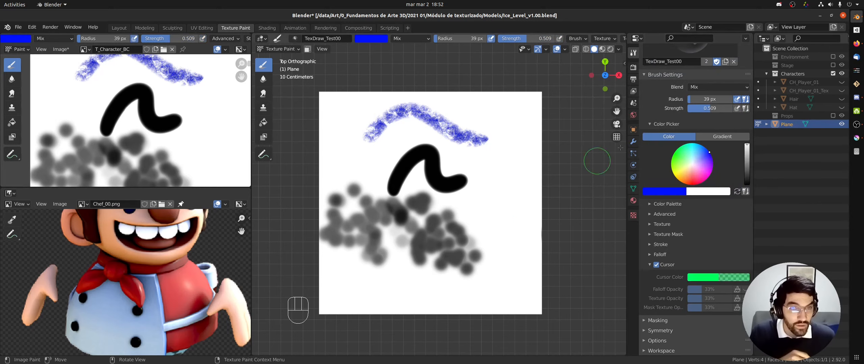
Step: Paint scattered dabs with the custom Multiply brush and a blue vertical stroke with TexDraw_Test00 on the plane's right side
scroll(751, 158, "up", 1)
scroll(751, 158, "up", 6)
left_click(690, 140)
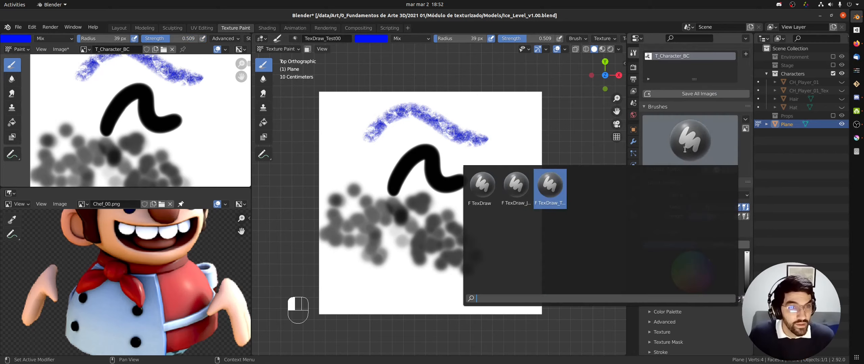
left_click(533, 189)
left_click_drag(523, 184, 503, 212)
left_click(678, 146)
left_click(554, 187)
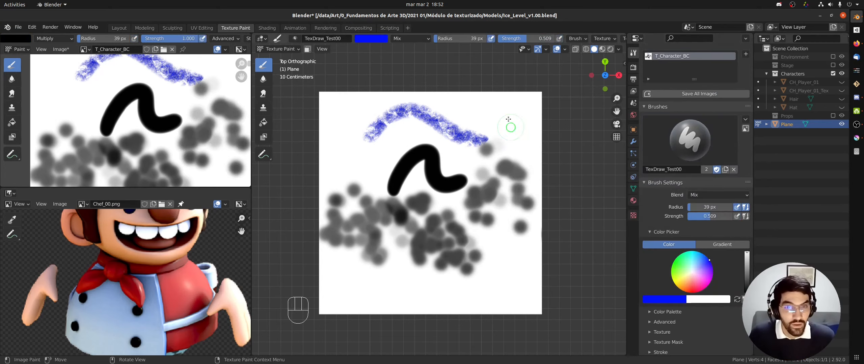
mouse_move(505, 117)
left_mouse_down()
mouse_move(496, 213)
mouse_move(503, 221)
left_mouse_up()
Step: Switch to the TexDraw brush and paint a wavy black stroke over the existing black one
left_click(685, 149)
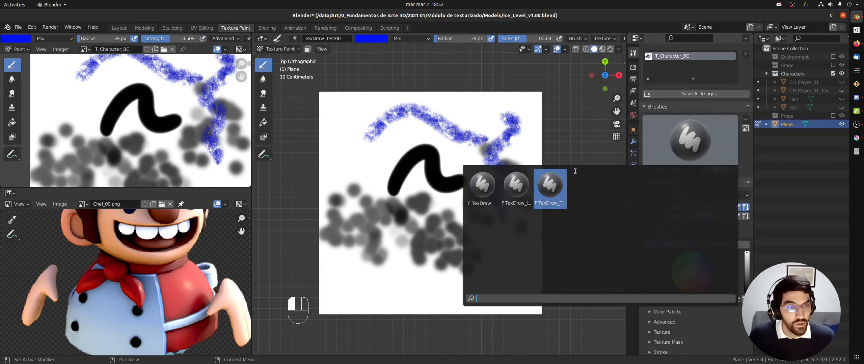
left_click(482, 191)
mouse_move(358, 178)
left_mouse_down()
mouse_move(424, 174)
mouse_move(429, 190)
left_mouse_up()
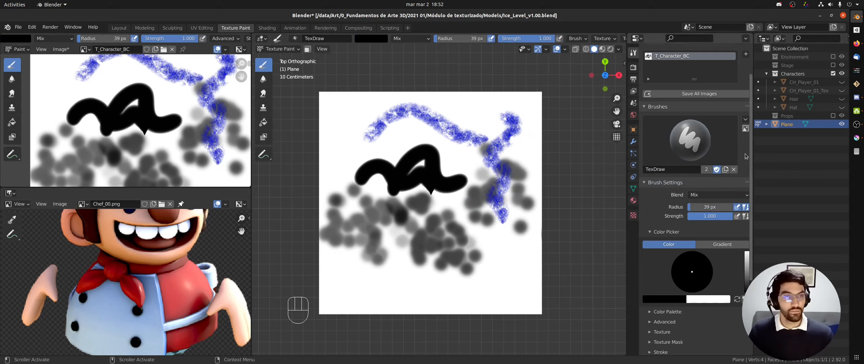
Step: Collapse the Cursor settings and expand the Texture Mask settings to review their options
left_click_drag(751, 155, 749, 185)
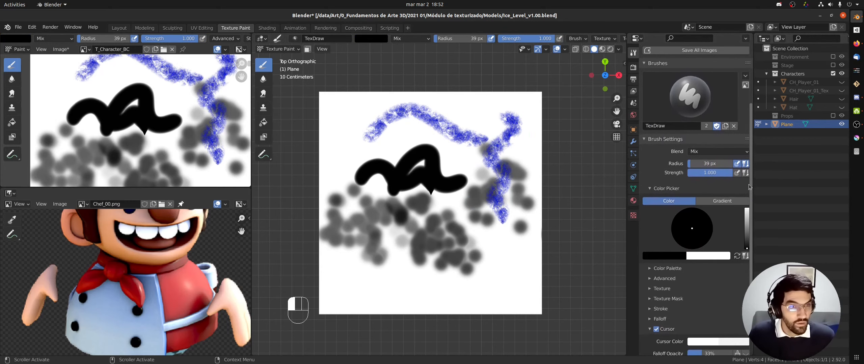
left_click(650, 330)
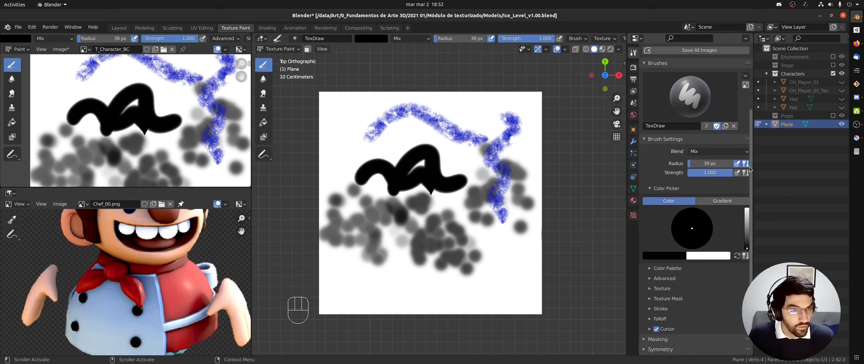
scroll(656, 287, "down", 2)
left_click(655, 281)
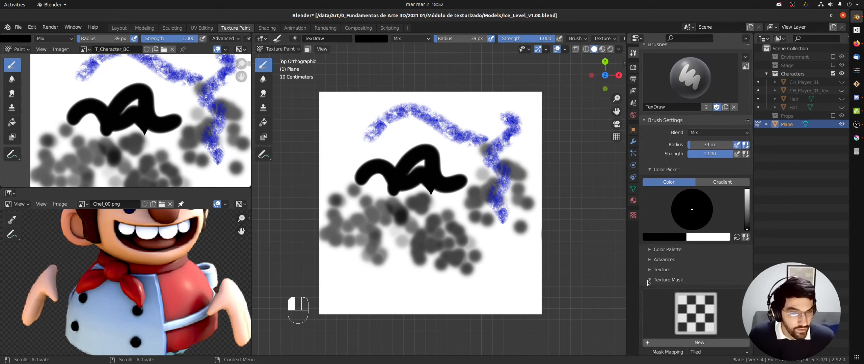
scroll(742, 233, "down", 6)
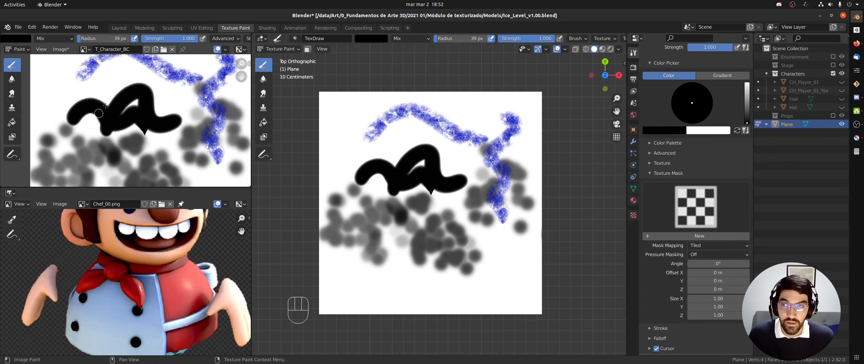
Step: Collapse the Texture Mask settings and expand the TexDraw brush's Stroke settings
left_click(650, 173)
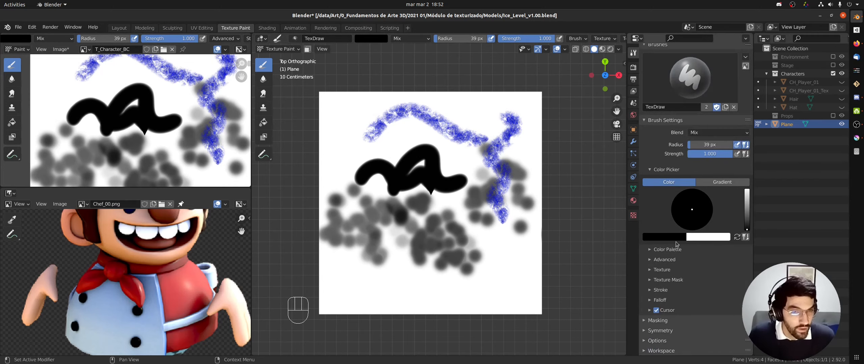
left_click(650, 291)
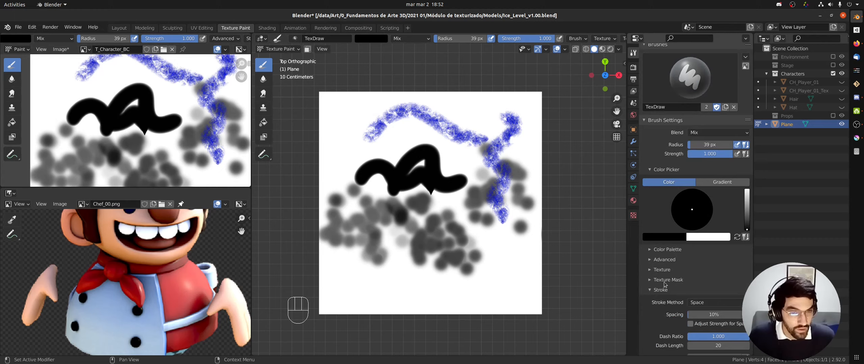
scroll(742, 221, "down", 5)
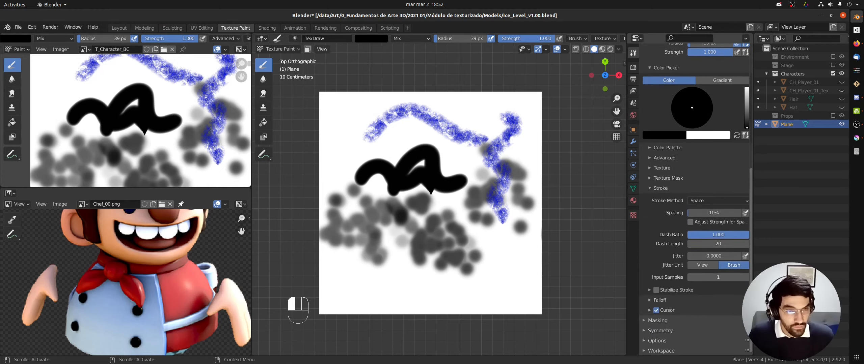
Step: Fill the whole plane with white to clear the test strokes and return to the Draw tool
left_click(264, 123)
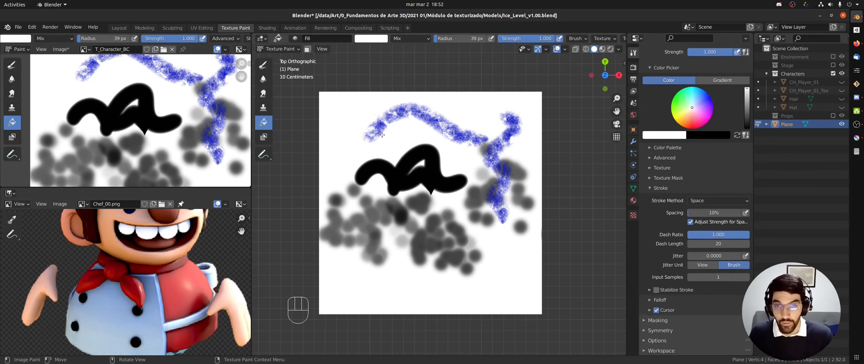
left_click(353, 135)
left_click(266, 67)
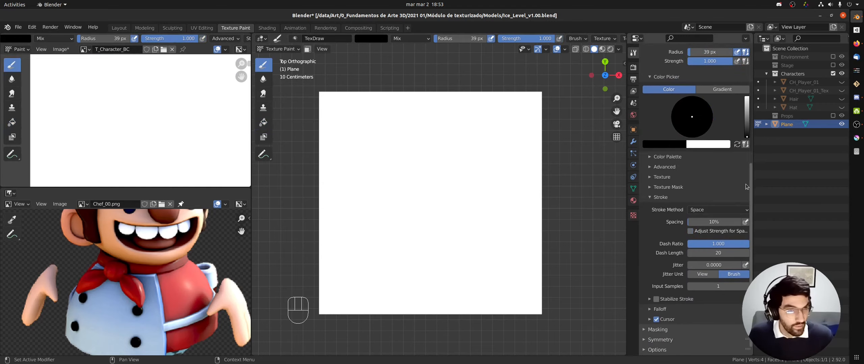
Step: Paint two wavy black strokes and two short marks on the plane to test the Stroke settings with 10% spacing
scroll(739, 202, "down", 1)
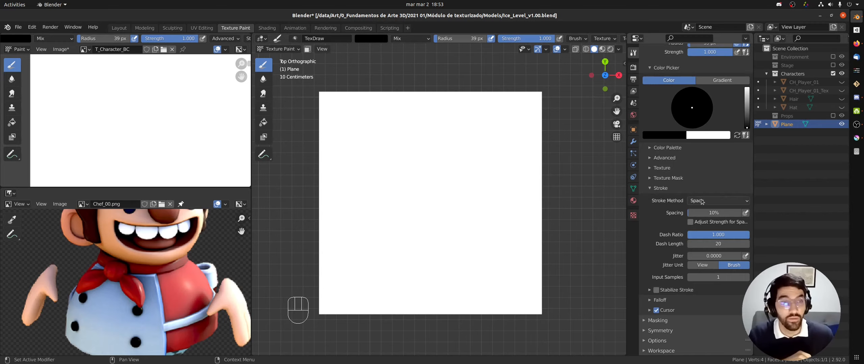
left_click_drag(336, 139, 512, 116)
left_click_drag(337, 166, 468, 165)
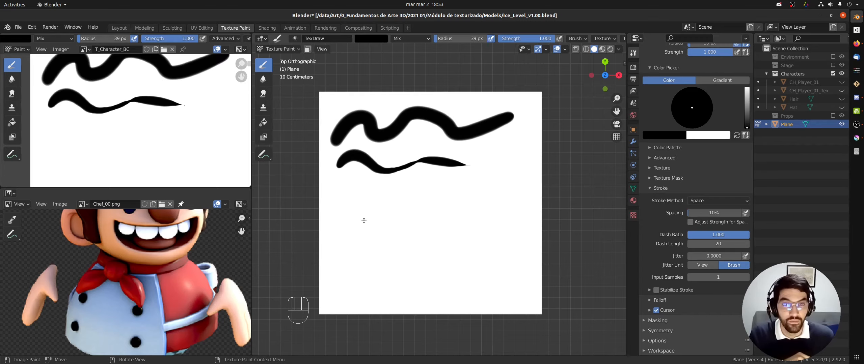
left_click_drag(349, 188, 370, 185)
left_click(399, 190)
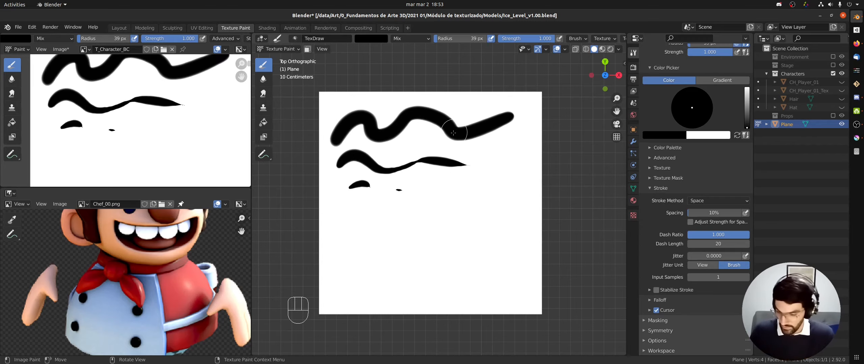
Step: Undo the four test strokes on the plane
key("ctrl+z")
key("ctrl+z")
key("ctrl+z")
key("ctrl+z")
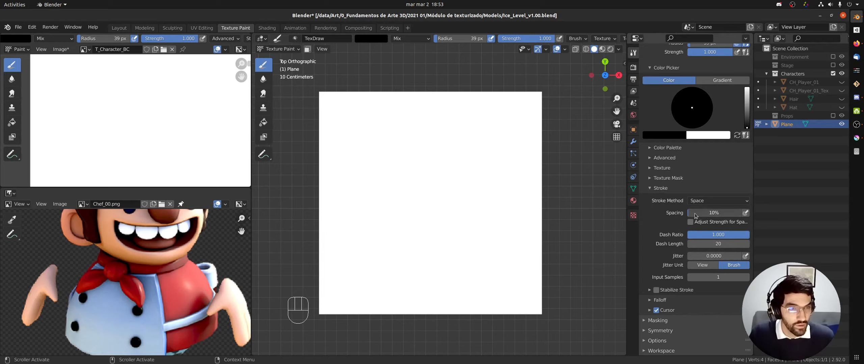
Step: Compare stroke spacing by painting one test stroke at 205% and a second one above it at 10%
left_click_drag(705, 213, 718, 219)
left_click_drag(351, 194, 438, 181)
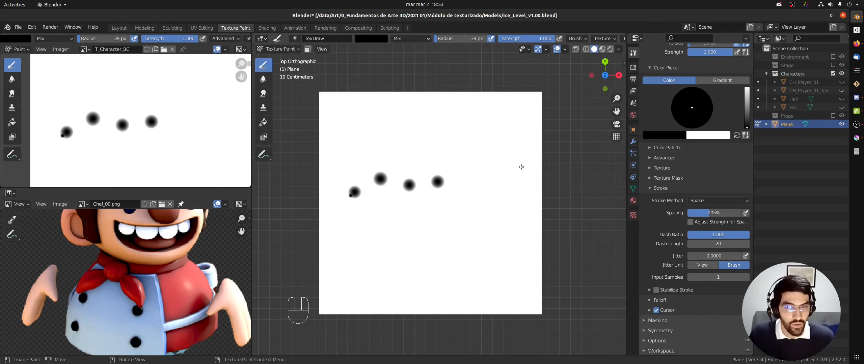
left_click_drag(712, 213, 541, 211)
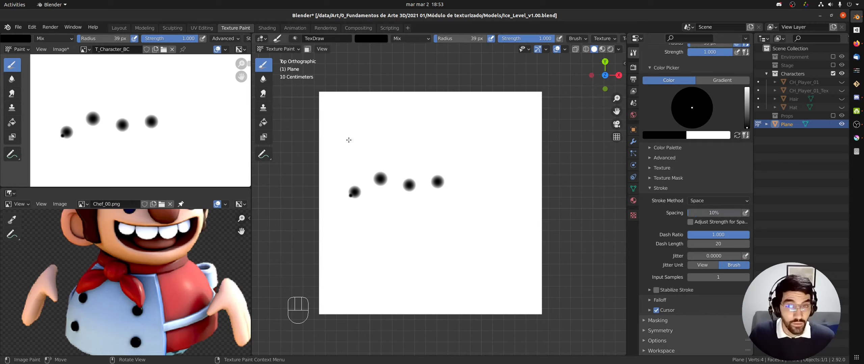
left_click_drag(349, 140, 428, 136)
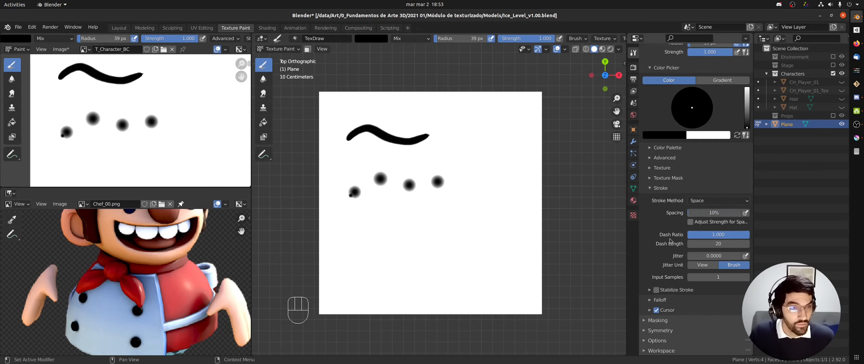
Step: Enable pressure sensitivity for spacing and paint one test stroke at 10% spacing and another at 162%
left_click(746, 212)
mouse_move(386, 254)
left_mouse_down()
mouse_move(452, 213)
mouse_move(524, 195)
left_mouse_up()
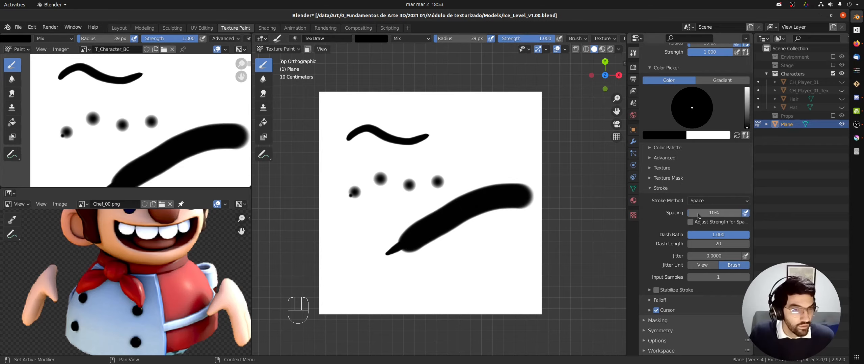
left_click_drag(698, 216, 706, 213)
left_click_drag(424, 274, 513, 238)
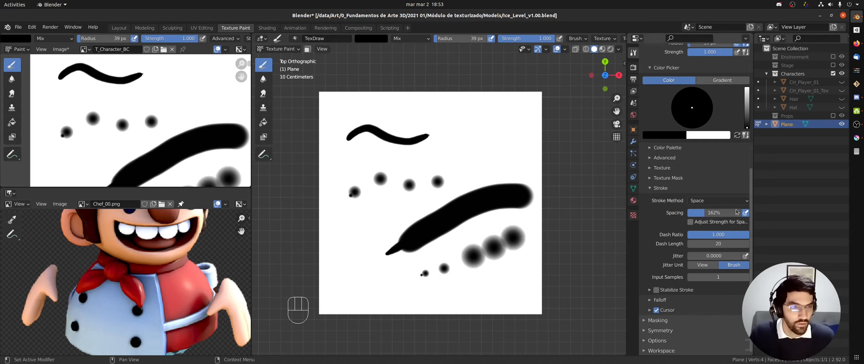
Step: Reset the spacing to 10%, disable its pressure sensitivity and enable Adjust Strength for Spacing
left_click(702, 212)
type("0.")
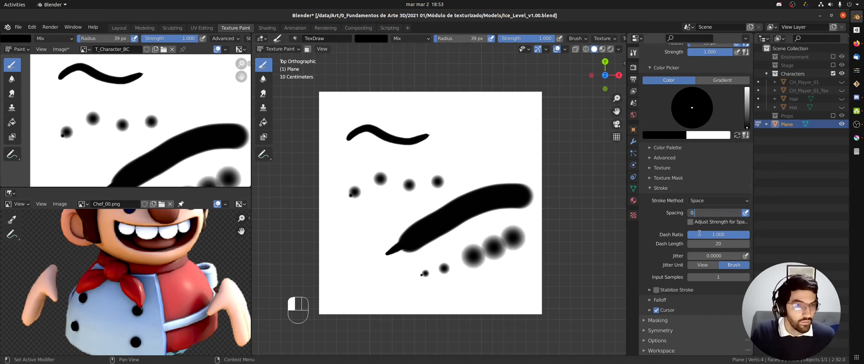
type("1")
key("BackSpace")
key("BackSpace")
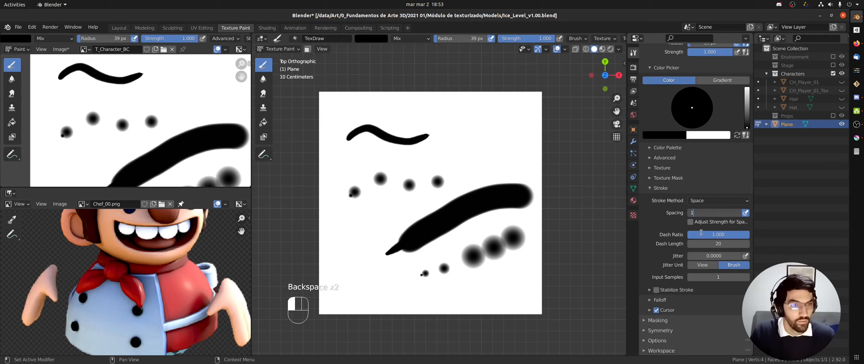
left_click(744, 205)
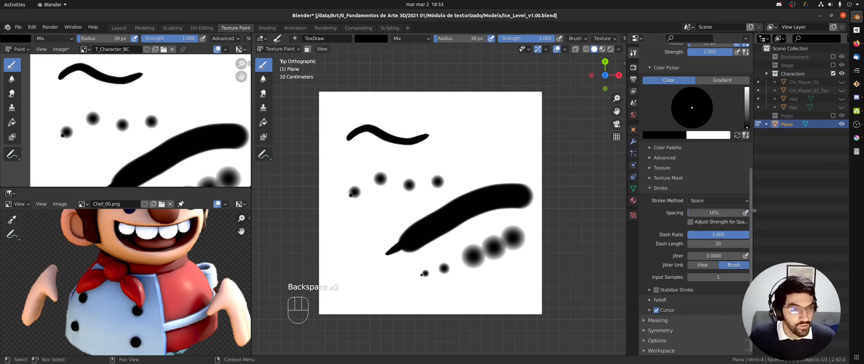
left_click(746, 213)
left_click(729, 222)
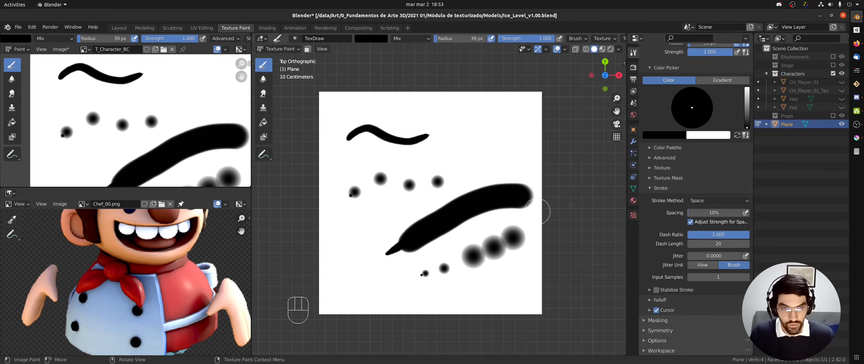
Step: Paint over all test strokes with the white secondary color, enlarging the brush radius to 187 px, to clear the plane
key("ctrl+z")
key("ctrl+z")
key("ctrl+z")
key("ctrl+z")
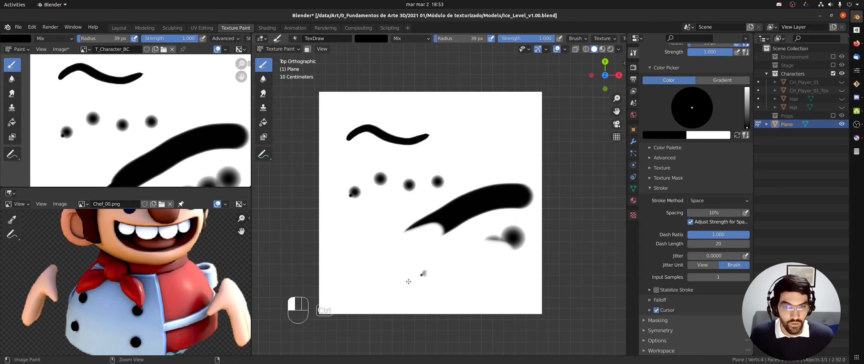
key("ctrl+z")
key("ctrl+z")
key("ctrl+z")
key("ctrl+z")
key("ctrl+z")
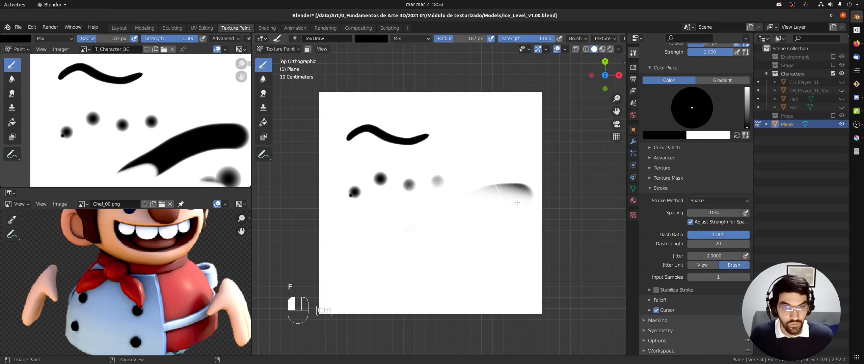
key("f")
left_click(375, 129)
key("ctrl+z")
key("ctrl+z")
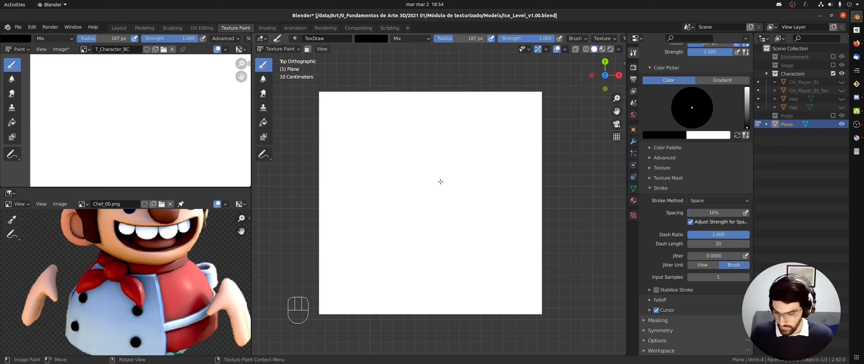
Step: Set the brush radius to 25 px and the dash ratio to about 0.554, and paint a dashed test stroke
key("f")
left_click(384, 198)
key("f")
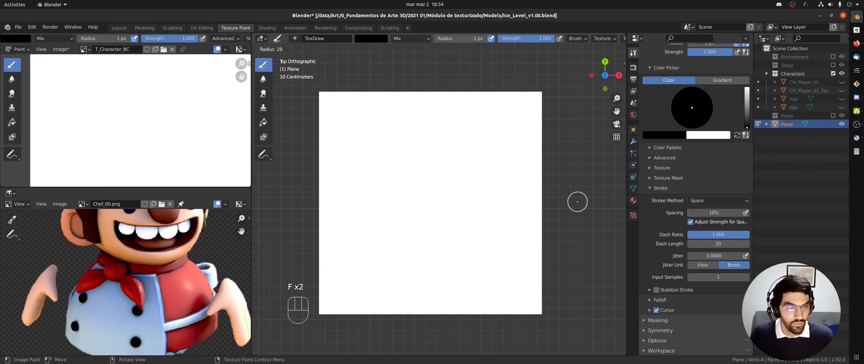
left_click(577, 200)
left_click_drag(727, 235, 707, 238)
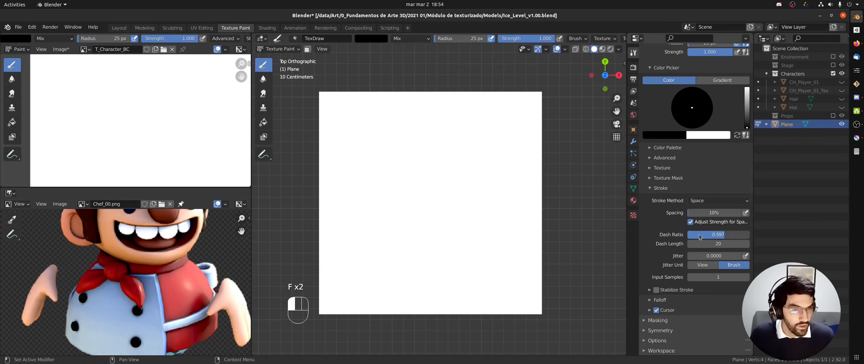
left_click_drag(386, 216, 464, 175)
left_click(731, 236)
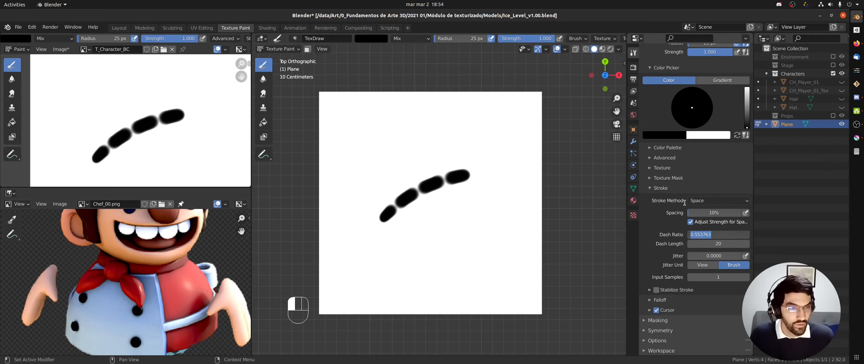
key("Return")
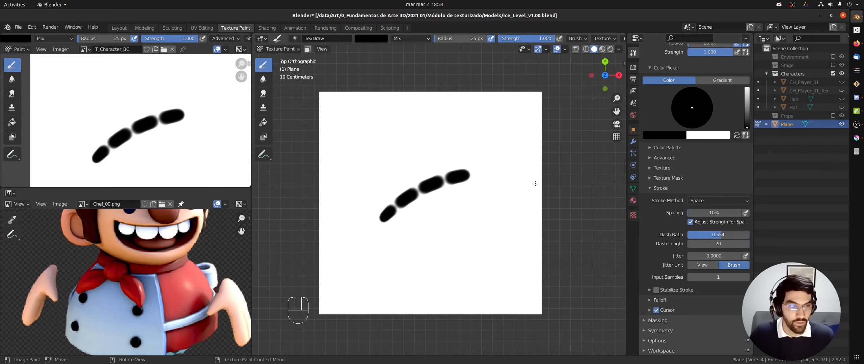
Step: Paint test dabs at dash ratio 1 with 25 px and 109 px radii, and one more at dash ratio about 0.118
left_click_drag(718, 234, 748, 235)
left_click(447, 157)
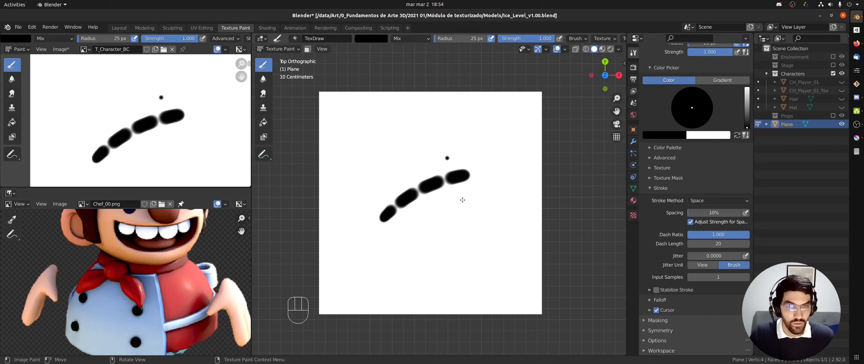
key("f")
left_click(449, 246)
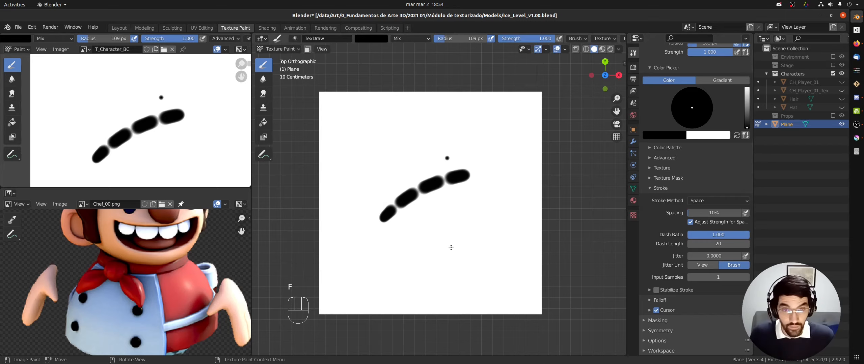
left_click(453, 245)
left_click_drag(708, 233, 674, 240)
left_click(368, 136)
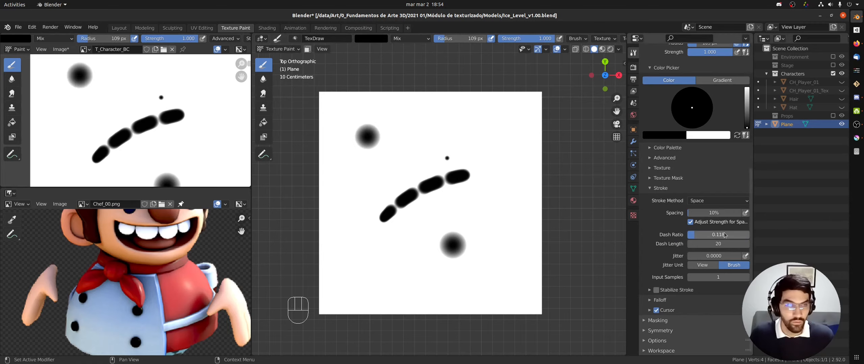
Step: Set the dash ratio to 0.25, paint two large dabs, and paint a vertical dashed stroke with a 45 px radius
left_click(715, 236)
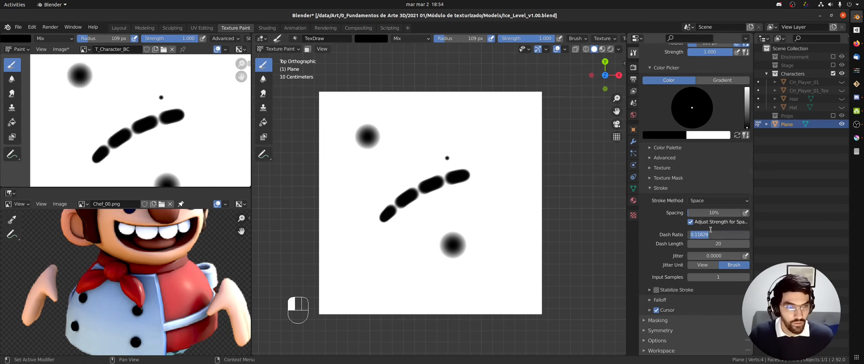
type("0.25")
key("Return")
left_click(464, 211)
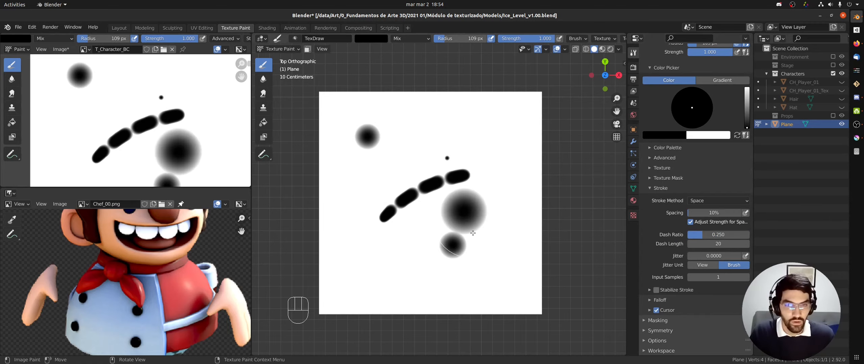
left_click(443, 134)
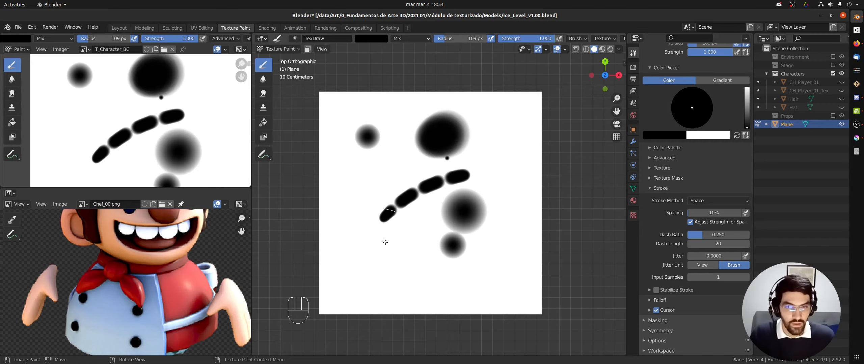
key("f")
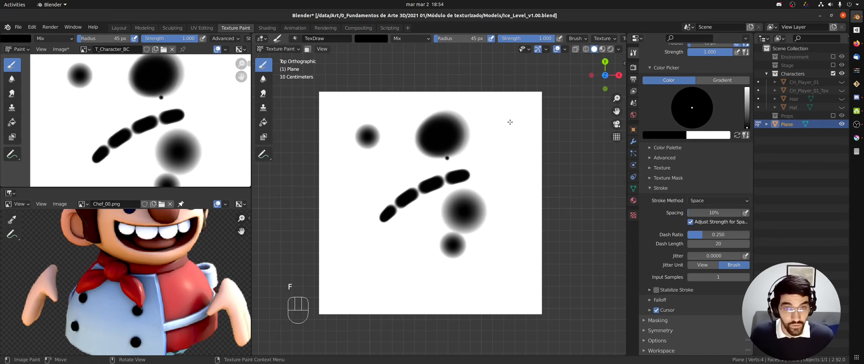
left_click_drag(510, 123, 512, 232)
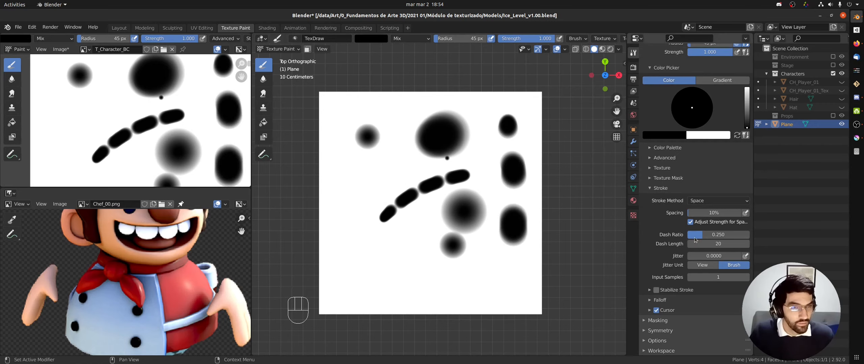
Step: Set the dash ratio back to 1 and paint a thick solid test stroke across the plane's lower part
double_click(705, 235)
type("1")
key("Return")
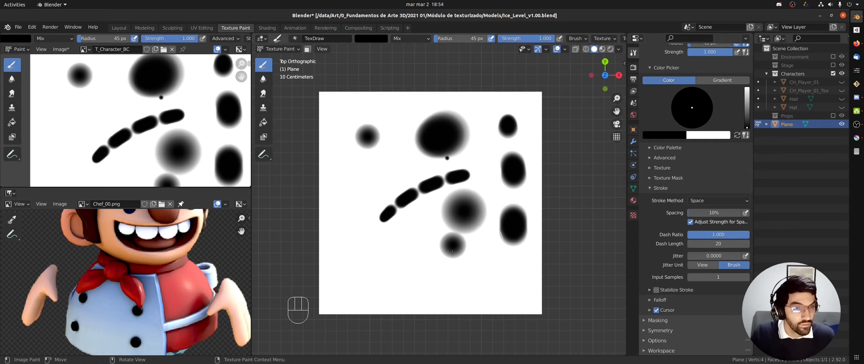
left_click_drag(369, 263, 494, 269)
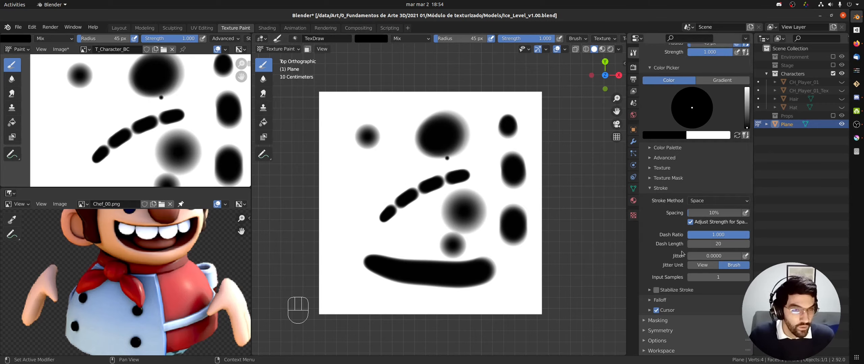
Step: Cover the dash test strokes with the white secondary color to clear the plane
mouse_move(446, 271)
left_mouse_down("ctrl")
mouse_move(483, 272)
mouse_move(371, 270)
mouse_move(407, 274)
mouse_move(506, 241)
mouse_move(443, 228)
mouse_move(556, 226)
mouse_move(452, 202)
mouse_move(480, 181)
mouse_move(405, 154)
mouse_move(367, 131)
mouse_move(362, 115)
mouse_move(414, 119)
left_mouse_up("ctrl")
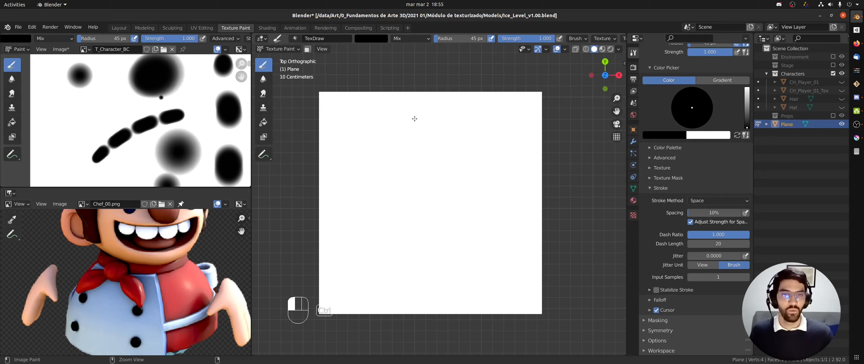
left_click_drag(450, 244, 449, 244, "ctrl")
Step: Set the brush jitter to 1.5528 and the radius to 30 px, and paint scattered black dots across the plane
left_click_drag(711, 257, 748, 258)
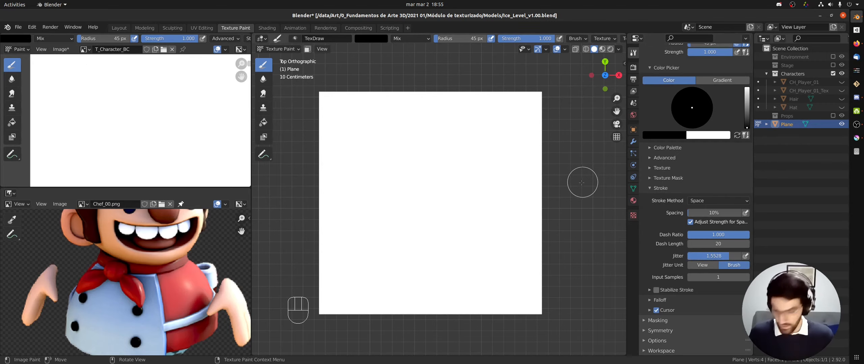
key("f")
left_click(566, 186)
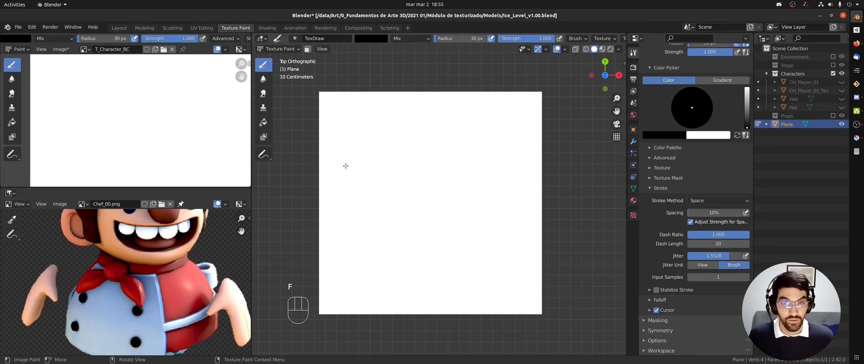
left_click_drag(345, 166, 341, 178)
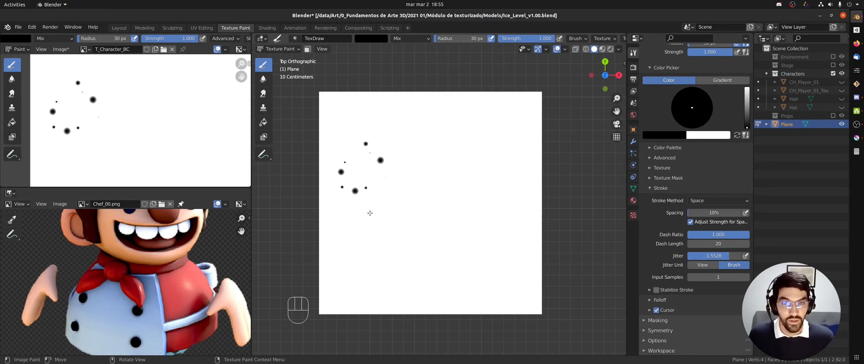
left_click_drag(358, 209, 432, 182)
mouse_move(468, 162)
left_mouse_down()
mouse_move(483, 188)
mouse_move(481, 175)
left_mouse_up()
mouse_move(473, 233)
left_mouse_down()
mouse_move(454, 227)
mouse_move(432, 249)
mouse_move(479, 283)
mouse_move(337, 273)
left_mouse_up()
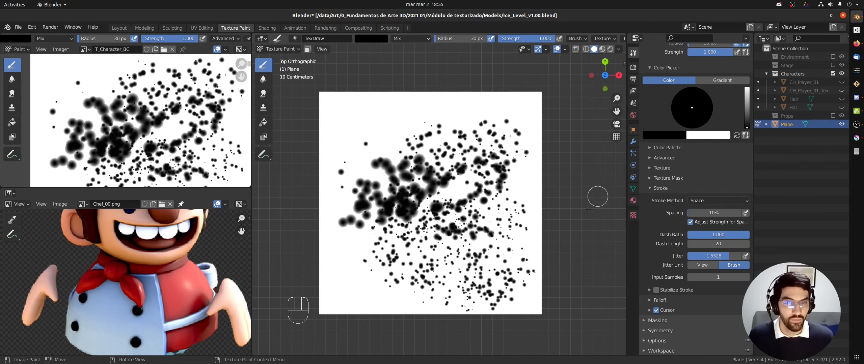
Step: Paint test strokes with the brush jitter at 0.6211 and at 0.2857 along the plane's upper edge and left side
left_click_drag(708, 256, 688, 256)
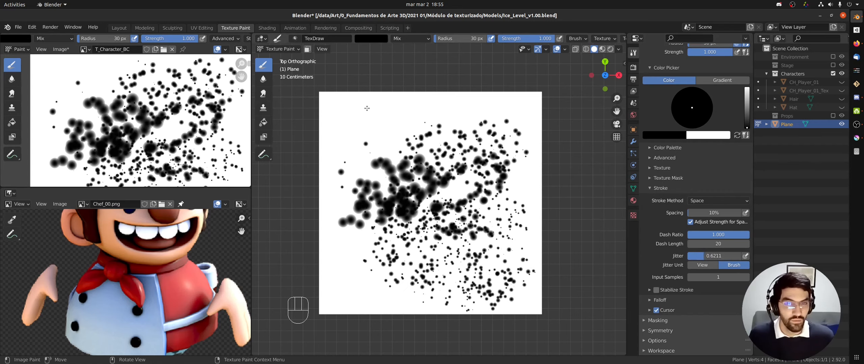
left_click_drag(366, 104, 439, 115)
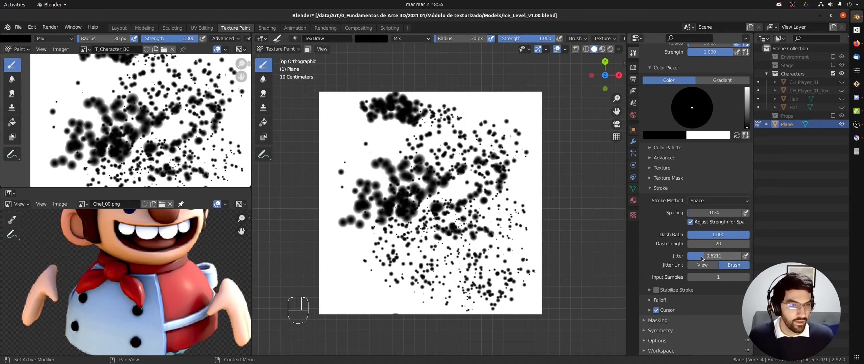
left_click_drag(705, 256, 692, 256)
left_click_drag(452, 122, 493, 133)
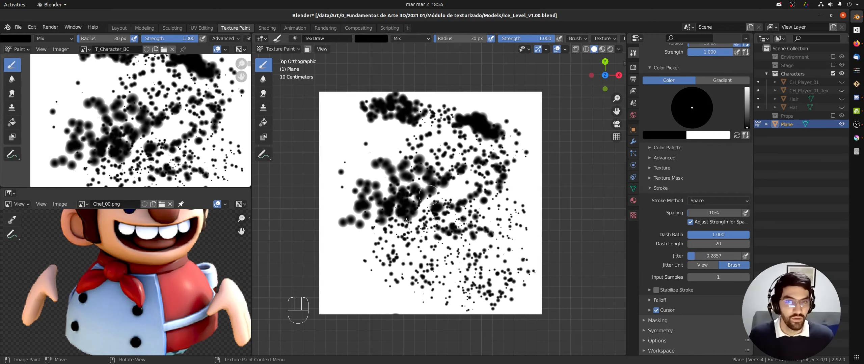
left_click_drag(370, 130, 346, 198)
left_click_drag(346, 253, 348, 273)
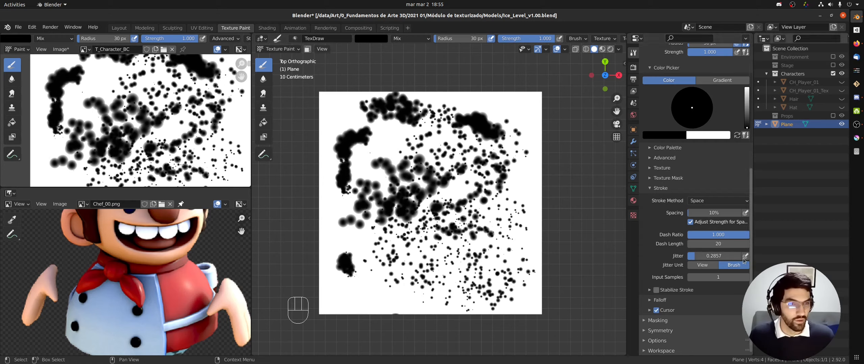
Step: Reset the brush jitter to 0 and turn on Stabilize Stroke
left_click_drag(706, 256, 679, 257)
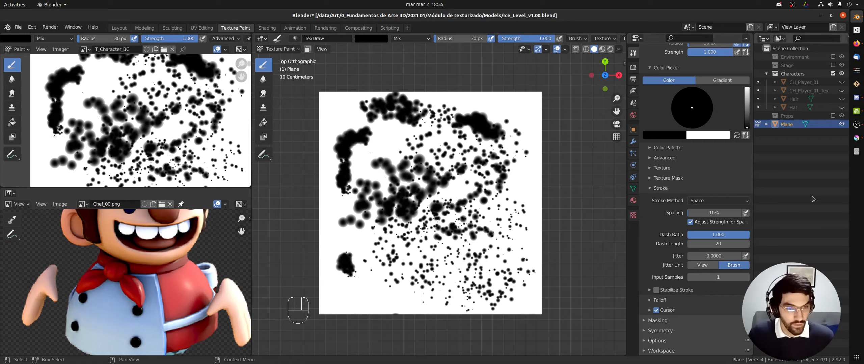
left_click(649, 291)
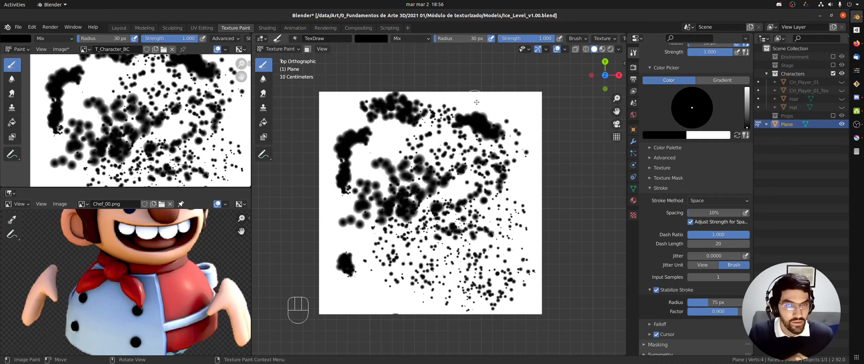
Step: Change the brush color to dark blue and paint a long winding stabilized stroke across the plane
left_click(670, 136)
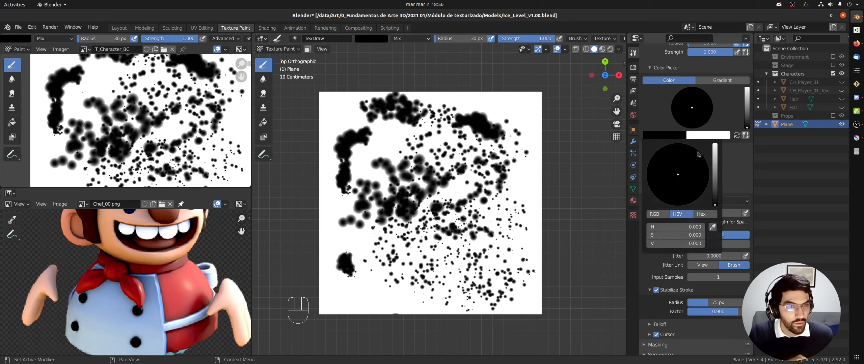
left_click_drag(714, 169, 715, 160)
left_click(701, 153)
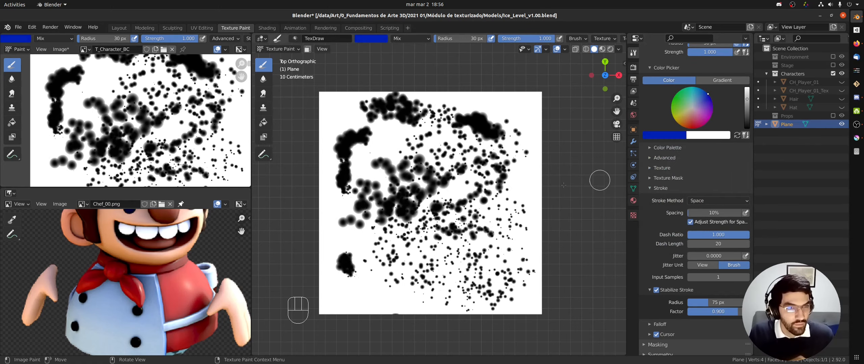
mouse_move(510, 153)
left_mouse_down()
mouse_move(489, 127)
mouse_move(439, 117)
mouse_move(391, 130)
mouse_move(343, 172)
mouse_move(385, 216)
mouse_move(438, 155)
mouse_move(475, 173)
mouse_move(452, 236)
mouse_move(338, 257)
mouse_move(361, 300)
mouse_move(503, 229)
left_mouse_up()
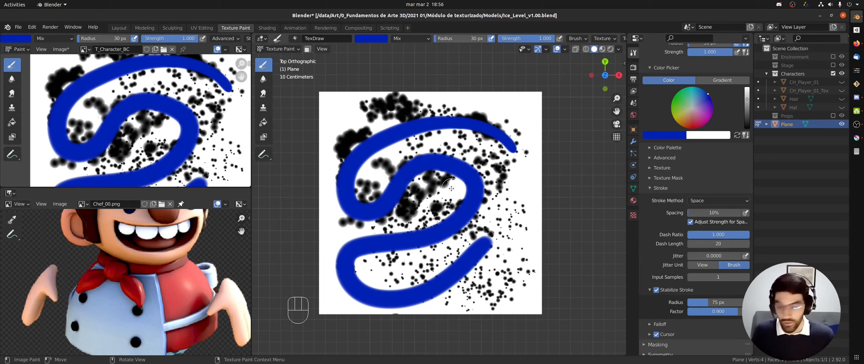
Step: Change the brush color to dark red, with hue about 0.01, saturation 0.938 and value 0.706
left_click(665, 136)
left_click_drag(677, 193, 679, 203)
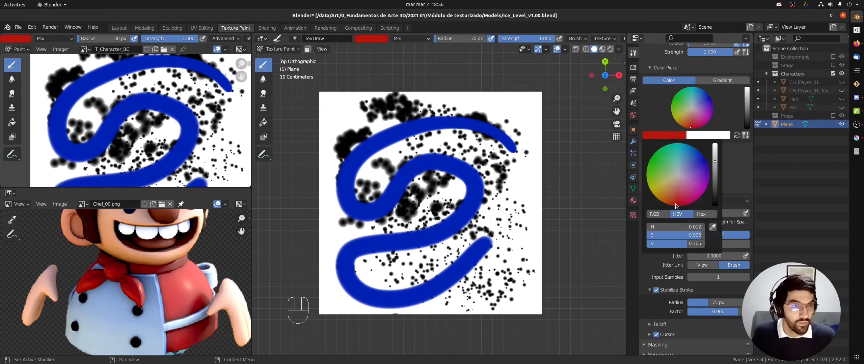
Step: Try a red stroke across the blue curve with Stabilize Stroke turned off, and undo it
left_click(656, 290)
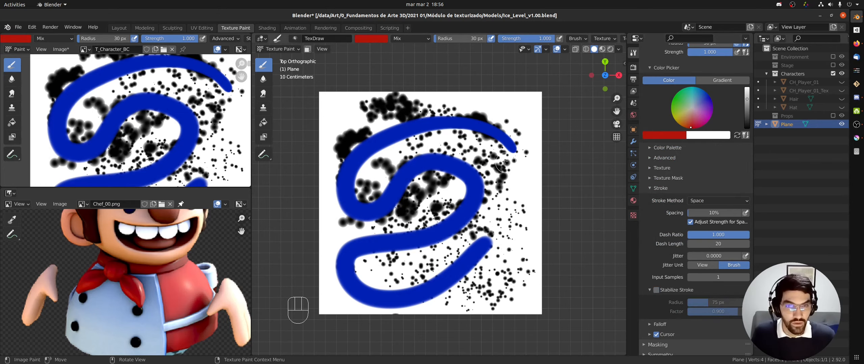
mouse_move(505, 162)
left_mouse_down()
mouse_move(483, 137)
mouse_move(448, 133)
mouse_move(403, 141)
mouse_move(366, 167)
left_mouse_up()
key("ctrl+z")
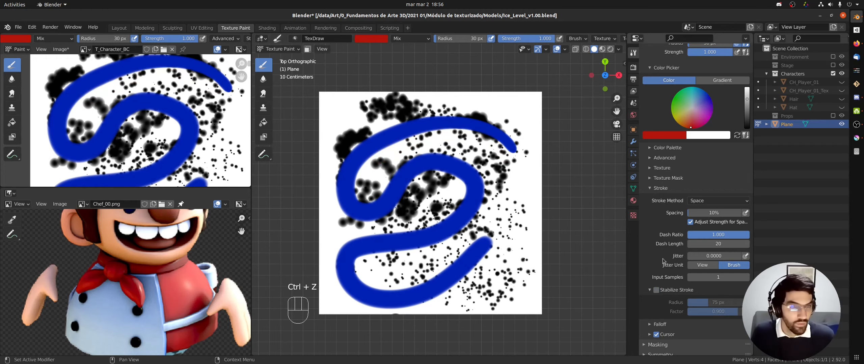
Step: Turn Stabilize Stroke on and paint thick red arcs inside the upper blue curve
left_click(657, 290)
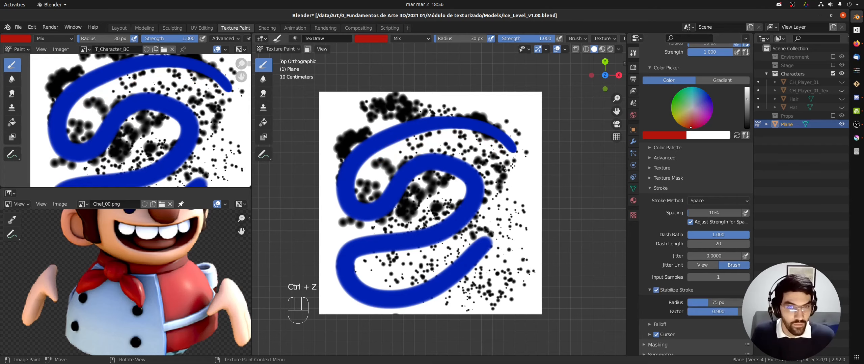
mouse_move(512, 166)
left_mouse_down()
mouse_move(487, 137)
mouse_move(421, 135)
mouse_move(367, 158)
mouse_move(345, 194)
mouse_move(377, 199)
mouse_move(417, 141)
mouse_move(449, 134)
mouse_move(503, 162)
left_mouse_up()
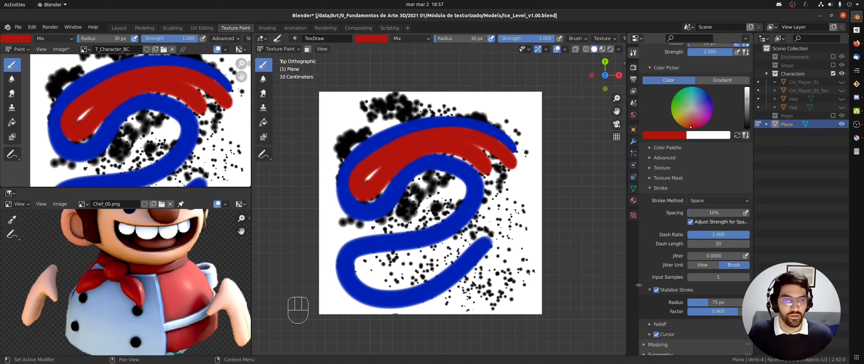
Step: Change the brush color to yellow-green and paint a stabilized stroke up the plane's right side, curving left over the red arcs
scroll(747, 273, "down", 2)
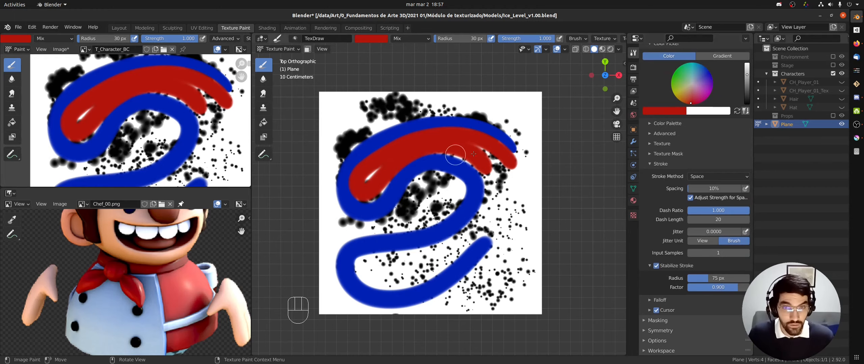
left_click(664, 111)
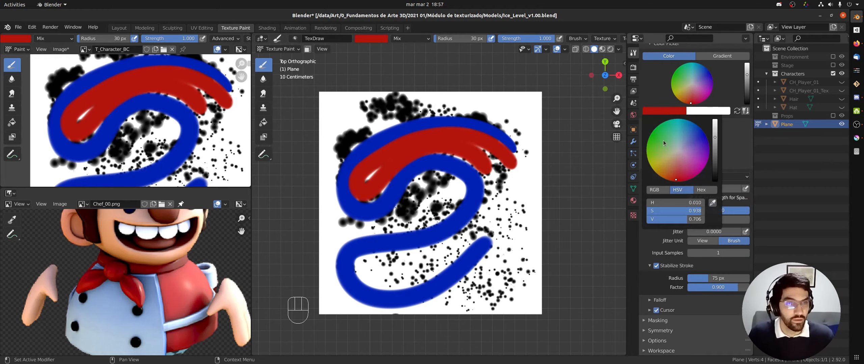
left_click_drag(663, 142, 652, 157)
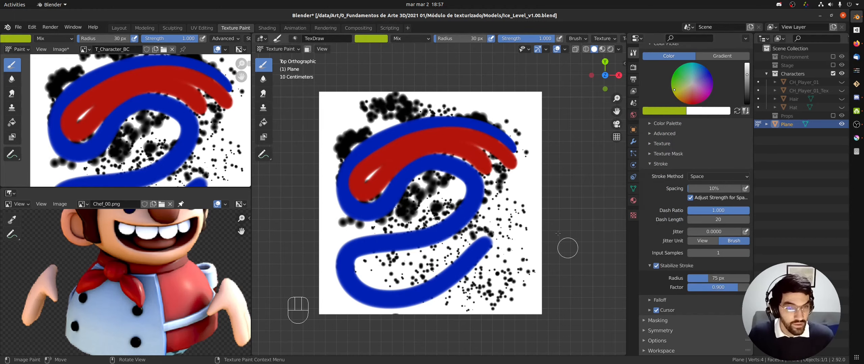
mouse_move(510, 284)
left_mouse_down()
mouse_move(511, 163)
mouse_move(478, 139)
mouse_move(399, 147)
mouse_move(375, 160)
left_mouse_up()
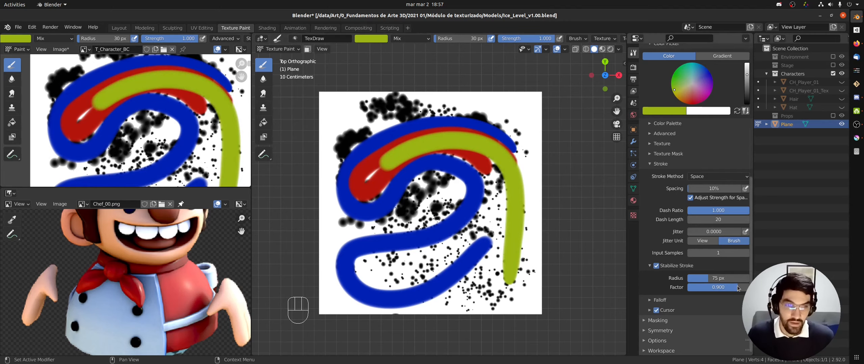
Step: Lower the Stabilize Stroke factor to 0.5
left_click_drag(736, 287, 712, 288)
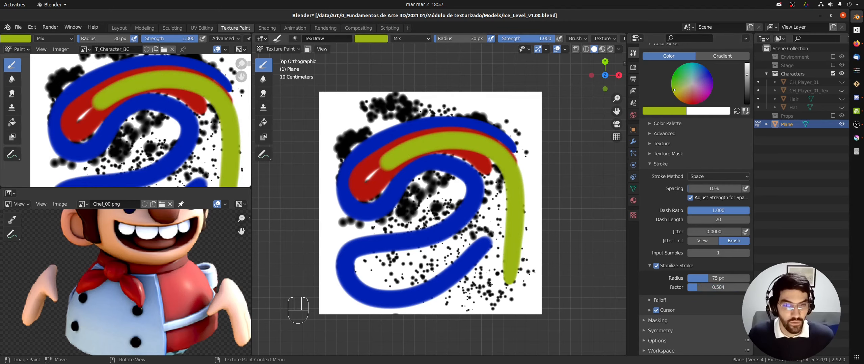
left_click_drag(704, 288, 685, 288)
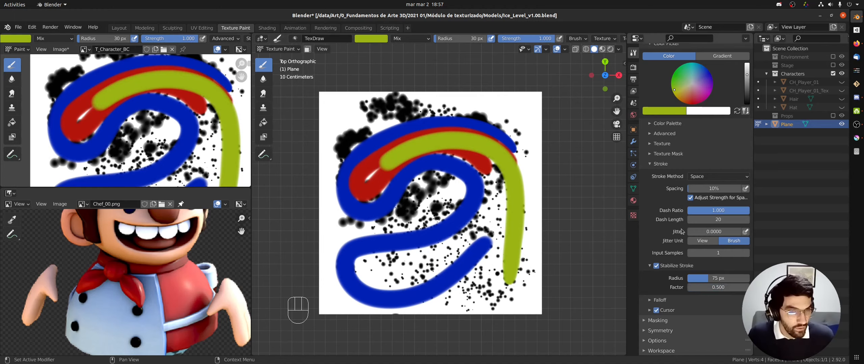
Step: Change the brush color to magenta at full brightness and paint a long S-shaped stroke from the plane's upper left to lower right
left_click(670, 113)
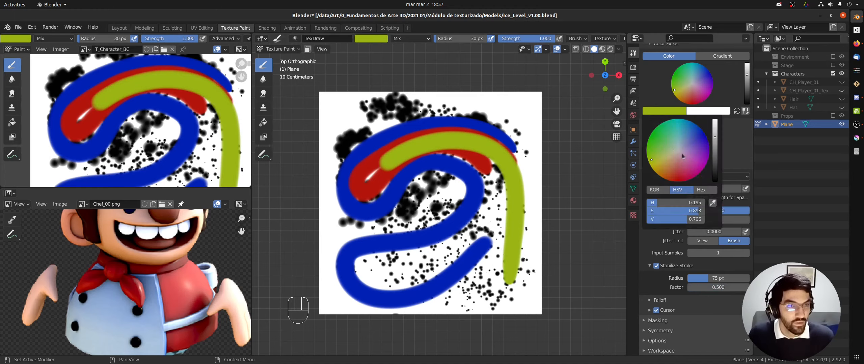
left_click_drag(681, 154, 704, 177)
left_click(676, 113)
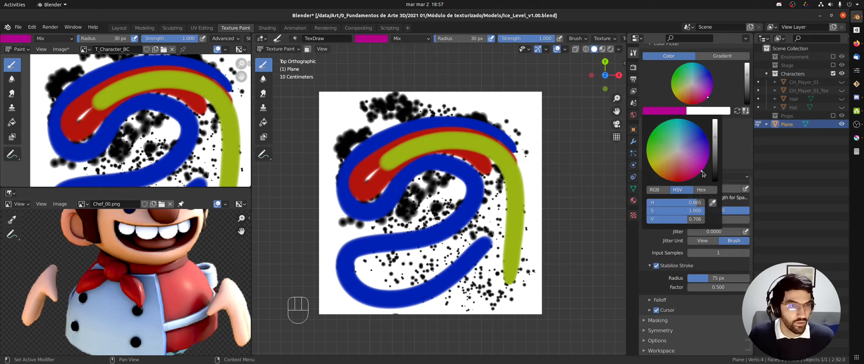
left_click_drag(715, 138, 719, 99)
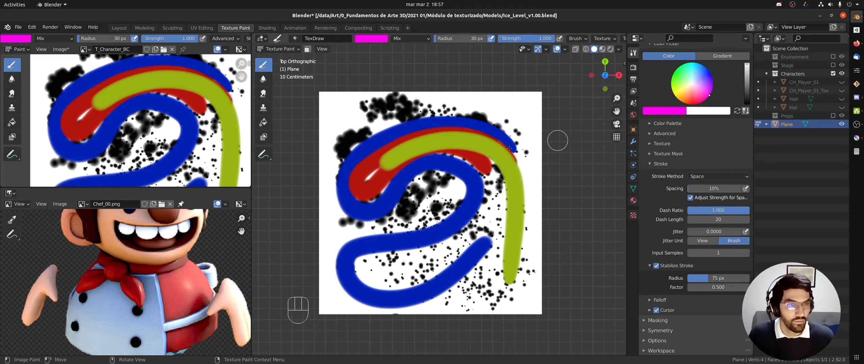
mouse_move(335, 109)
left_mouse_down()
mouse_move(479, 113)
mouse_move(466, 169)
mouse_move(341, 203)
mouse_move(515, 236)
mouse_move(499, 279)
left_mouse_up()
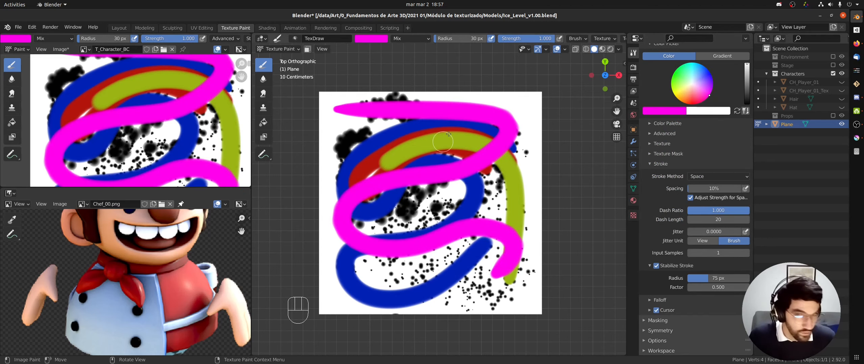
Step: Reduce the brush radius to 12 px and paint thin magenta test strokes over the plane
key("f")
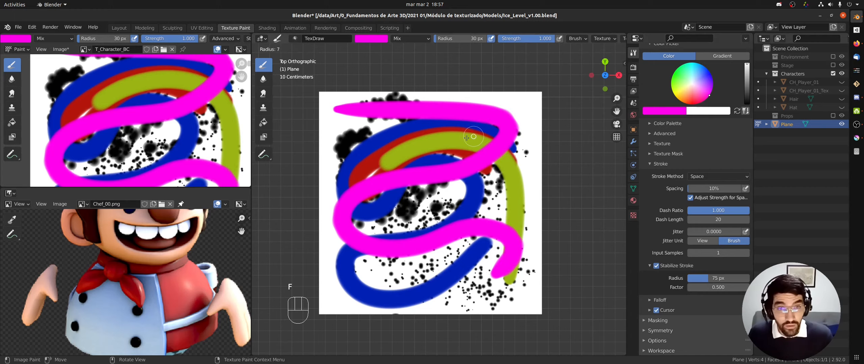
left_click(466, 138)
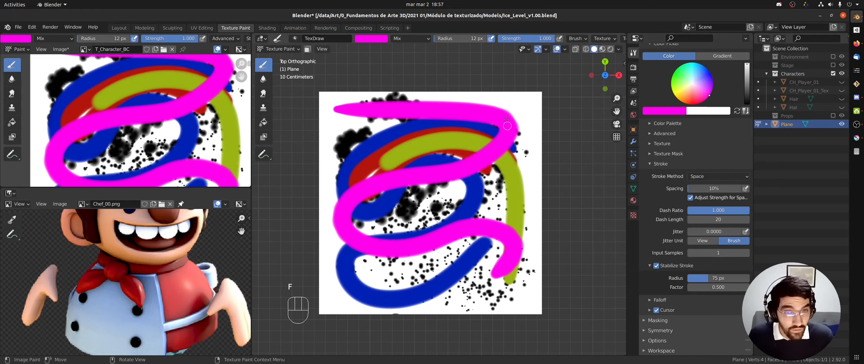
left_click_drag(505, 105, 526, 144)
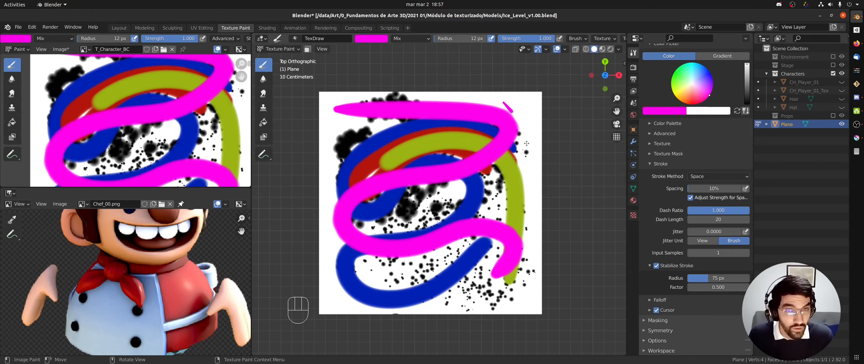
mouse_move(338, 132)
left_mouse_down()
mouse_move(398, 133)
mouse_move(338, 177)
mouse_move(412, 206)
mouse_move(449, 202)
left_mouse_up()
Step: Raise the Stabilize Stroke factor to 0.95 and paint more thin curved magenta strokes across the middle of the plane
left_click_drag(700, 289, 725, 289)
left_click(724, 290)
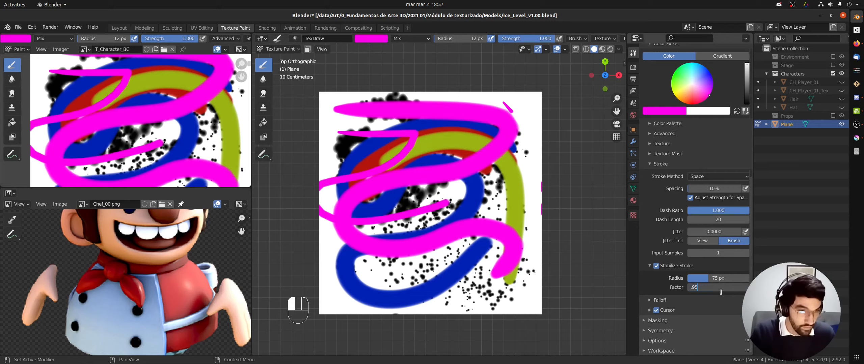
left_click(710, 276)
key("KP_Enter")
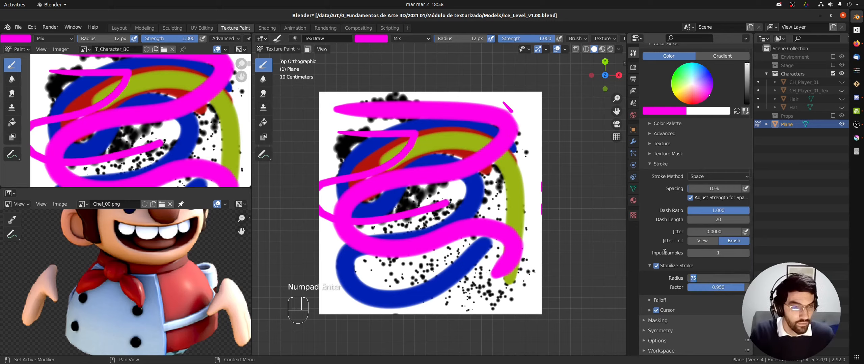
left_click(579, 200)
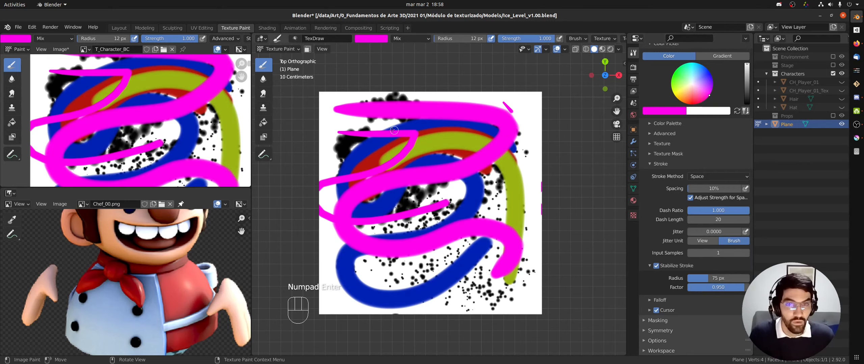
mouse_move(394, 130)
left_mouse_down()
mouse_move(439, 135)
mouse_move(368, 201)
left_mouse_up()
mouse_move(432, 124)
left_mouse_down()
mouse_move(468, 171)
mouse_move(377, 165)
mouse_move(417, 216)
mouse_move(496, 189)
mouse_move(494, 201)
left_mouse_up()
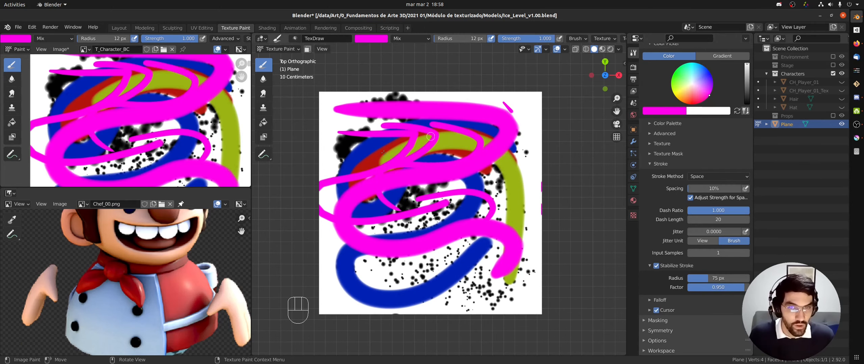
Step: Fill the whole plane with white to clear the test strokes, and return to the Draw brush
left_click(264, 124)
left_click(393, 170)
left_click(261, 70)
Step: Change the brush color from magenta to bright blue
scroll(671, 135, "up", 1)
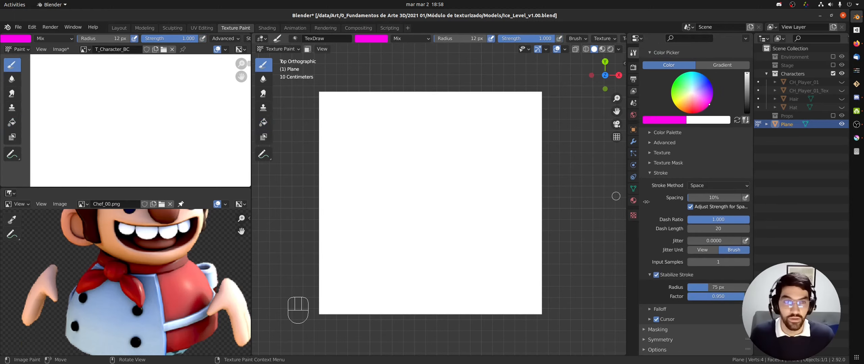
left_click(670, 120)
left_click_drag(695, 145, 693, 138)
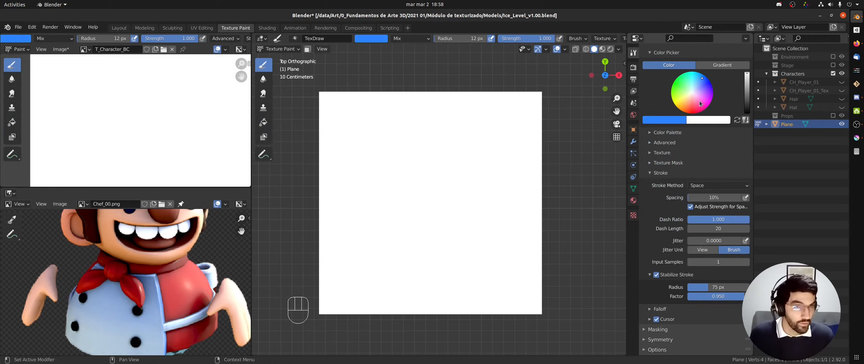
Step: Widen the outliner side slightly, turn off Stabilize Stroke and collapse its settings
left_click_drag(751, 214, 748, 215)
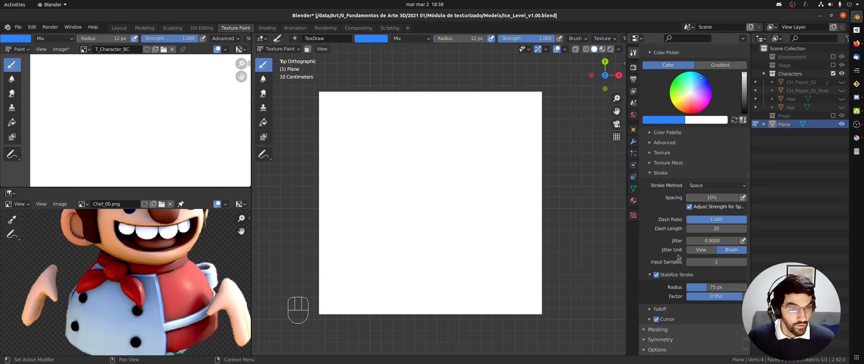
left_click(656, 275)
left_click(663, 276)
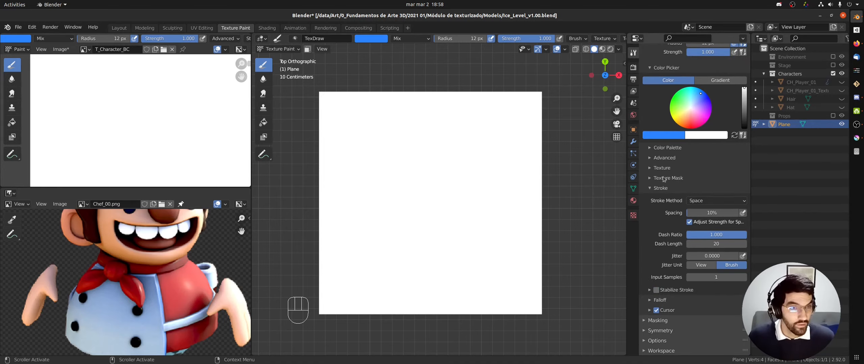
Step: Set the stroke method to Dots and paint single blue dots and a short horizontal stroke across the upper part of the plane
left_click(711, 202)
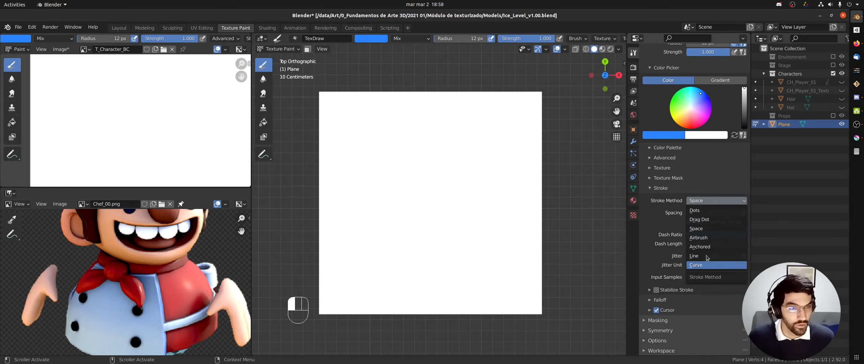
left_click(711, 201)
left_click(706, 212)
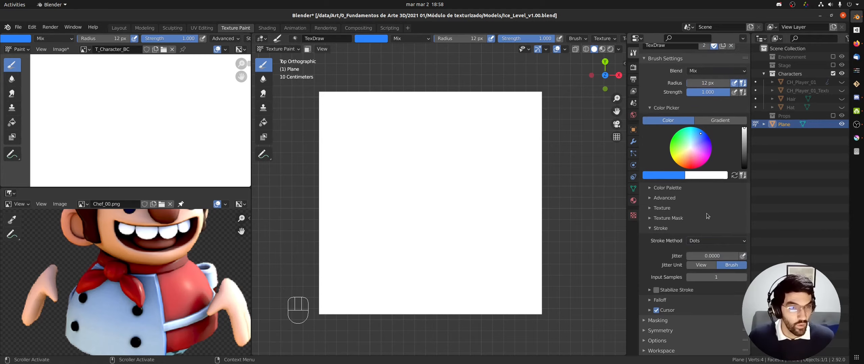
left_click(366, 133)
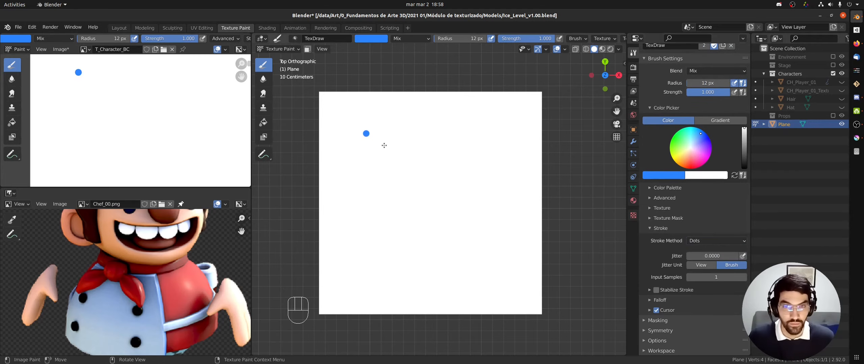
left_click_drag(380, 115, 464, 120)
left_click(404, 130)
left_click(491, 115)
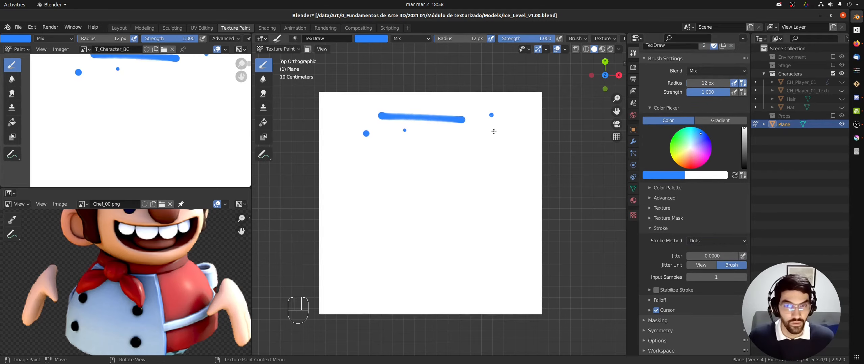
left_click(437, 143)
left_click(509, 161)
Step: Switch the stroke method to Drag Dot and place a soft blue dot near the plane's upper-right corner
left_click(713, 241)
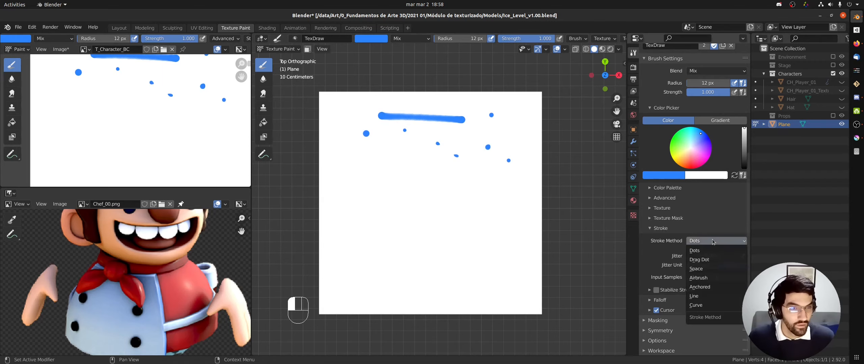
left_click(709, 260)
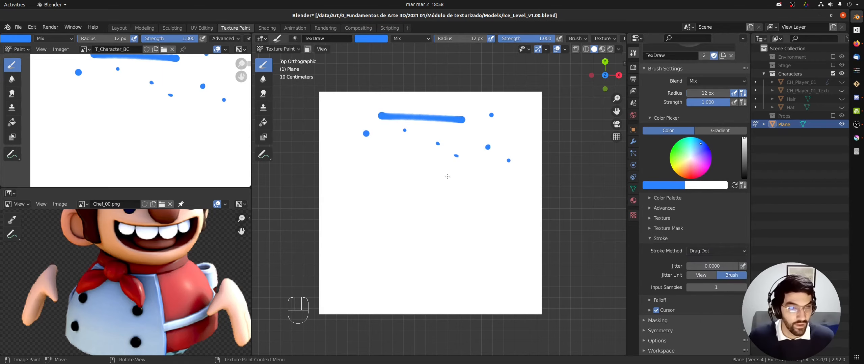
left_click_drag(353, 176, 353, 177)
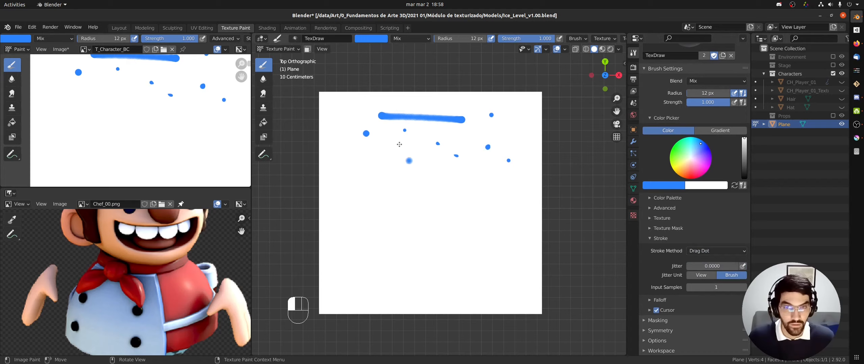
left_click_drag(501, 127, 500, 126)
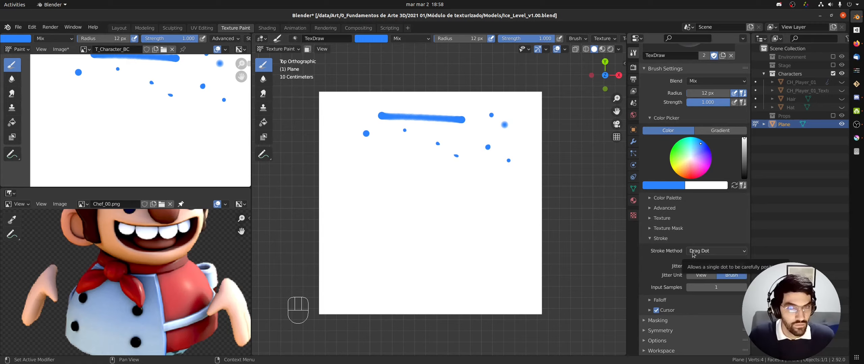
Step: Switch the stroke method to Space and paint a wavy blue stroke below the dots
left_click(714, 254)
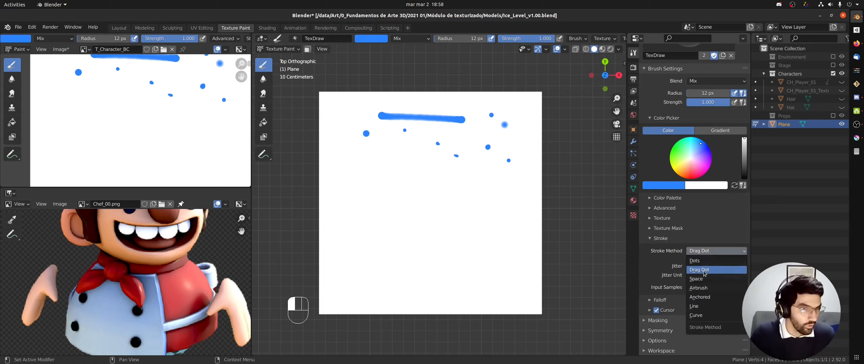
left_click(703, 283)
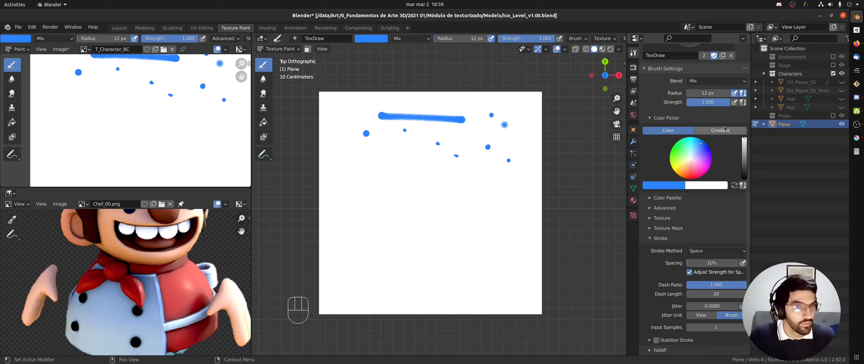
left_click_drag(370, 179, 442, 172)
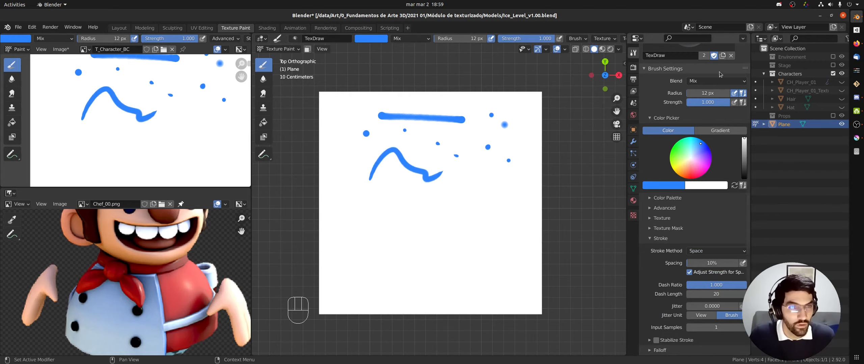
Step: Set the brush blend mode to Color Burn with a light orange color and paint over the wavy blue stroke
left_click(715, 81)
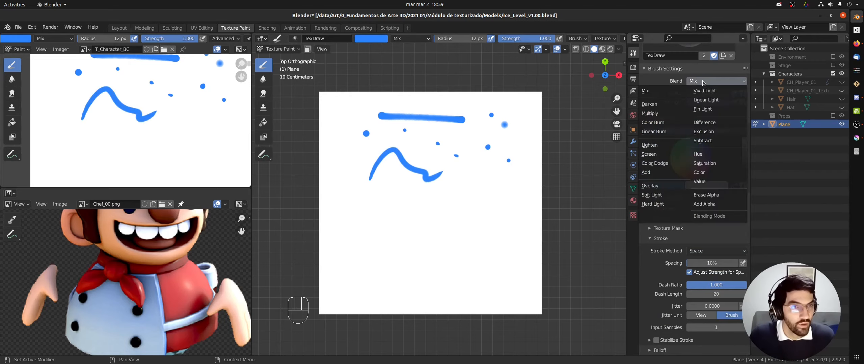
left_click(653, 123)
left_click(685, 167)
mouse_move(396, 176)
left_mouse_down()
mouse_move(437, 176)
mouse_move(428, 181)
left_mouse_up()
mouse_move(370, 176)
left_mouse_down()
mouse_move(379, 159)
mouse_move(418, 172)
left_mouse_up()
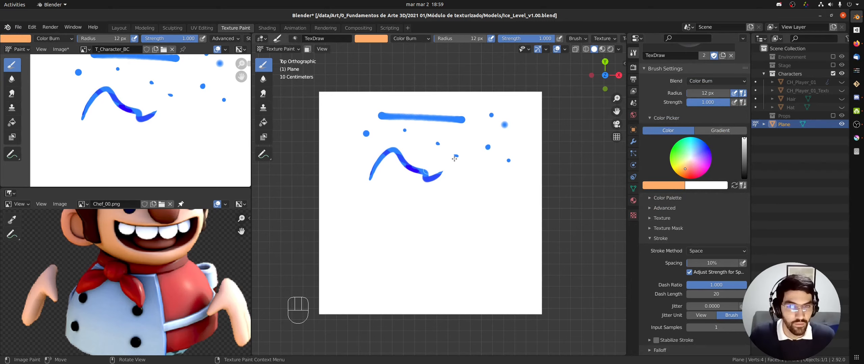
Step: Change the blend mode to Screen and paint over parts of the wavy stroke
left_click(709, 83)
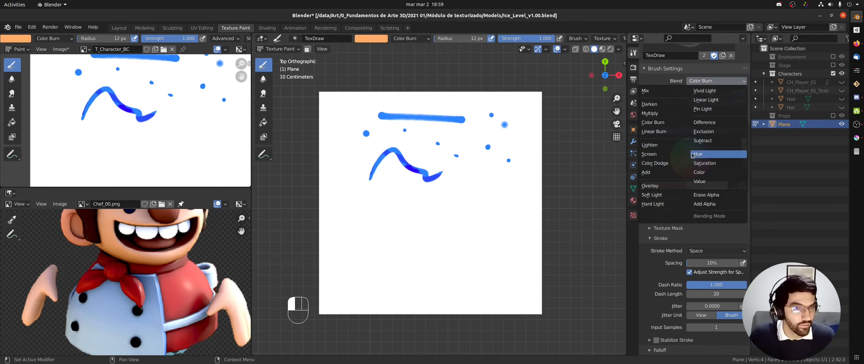
left_click(649, 154)
left_click_drag(378, 155, 416, 171)
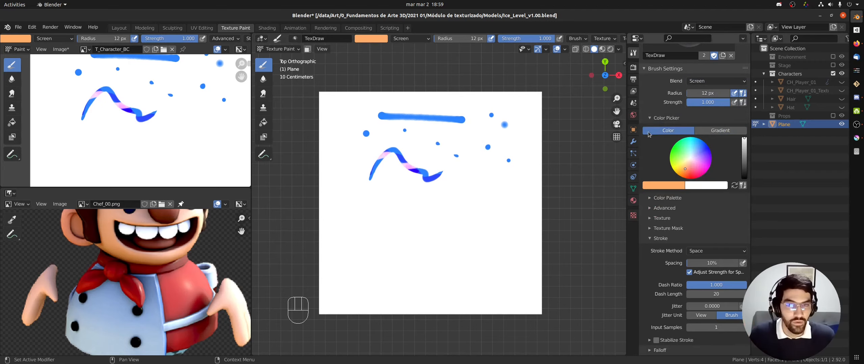
Step: Return the blend mode to Mix, paint out the wavy stroke with the white secondary color and set the brush radius to 47 px
left_click(703, 82)
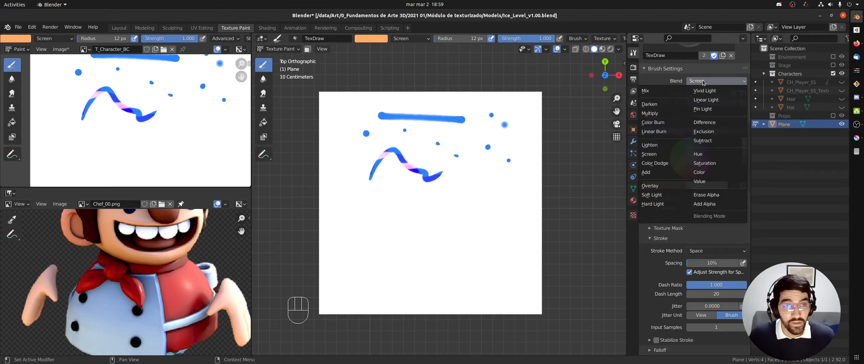
left_click(670, 92)
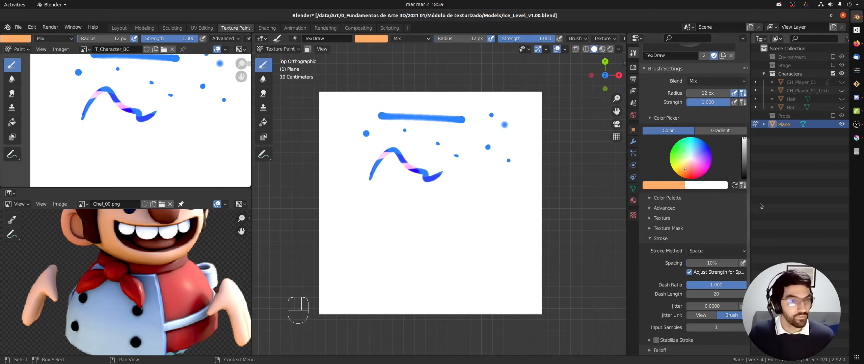
mouse_move(381, 172)
left_mouse_down("ctrl")
mouse_move(374, 179)
mouse_move(445, 188)
left_mouse_up("ctrl")
key("f")
left_click(402, 180)
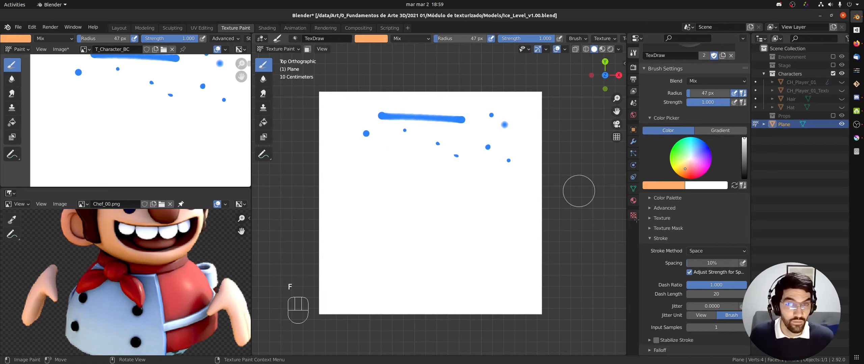
Step: Set the stroke method to Dots and the color to a deeper blue, and paint a large dot and a short thick stroke
left_click(704, 251)
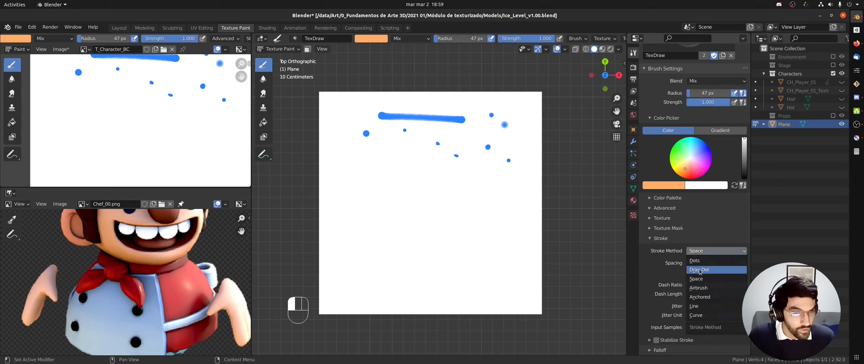
left_click(700, 263)
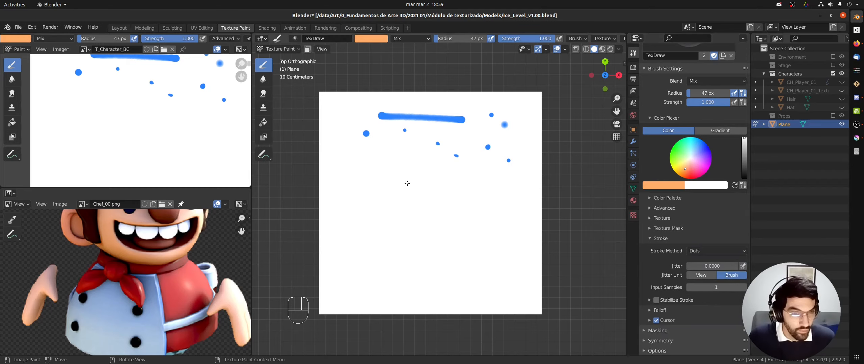
left_click(703, 147)
left_click(349, 175)
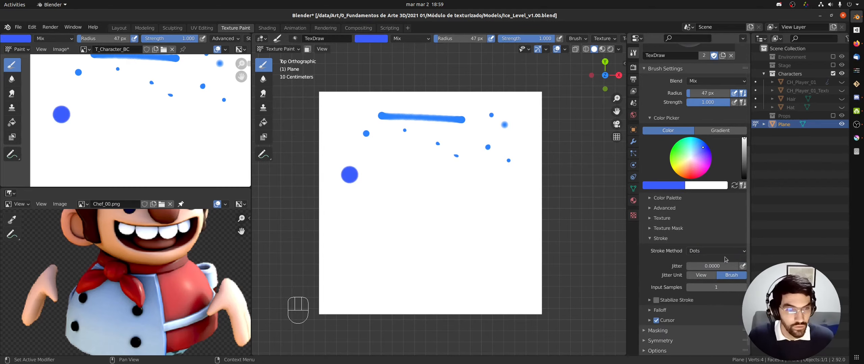
left_click(691, 267)
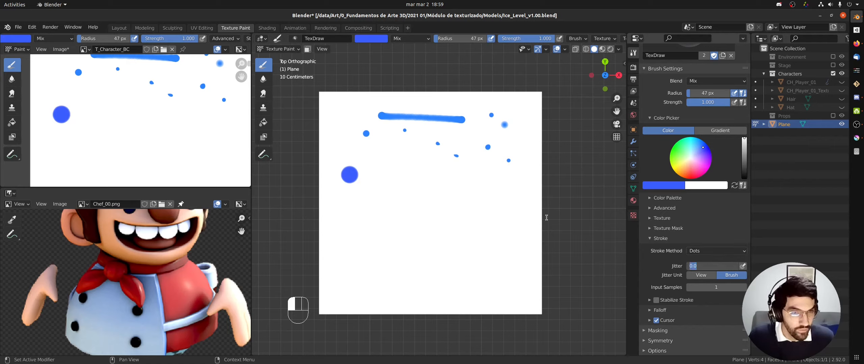
left_click(774, 249)
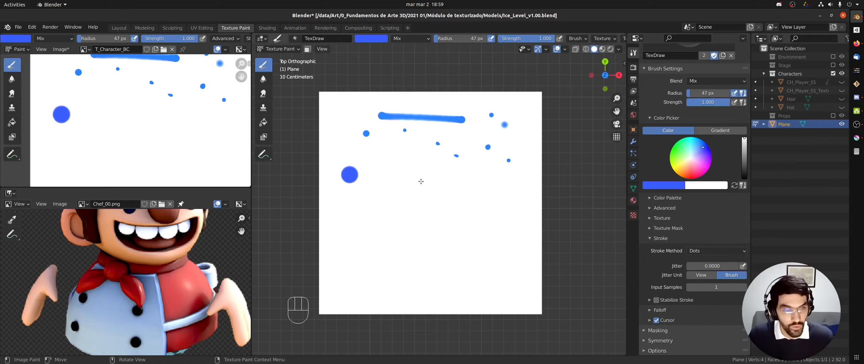
left_click_drag(378, 168, 429, 173)
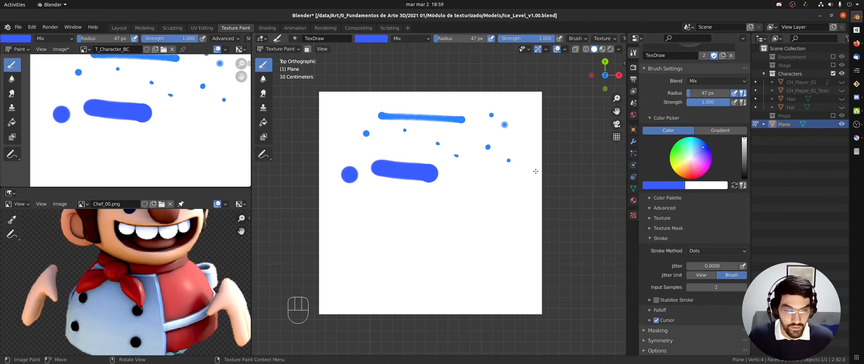
Step: Set the brush jitter to 0.9487 and paint scattered blue patches on the plane, reducing the radius to 20 px for the finer splatter
left_click_drag(709, 268, 732, 268)
left_click_drag(378, 204, 486, 219)
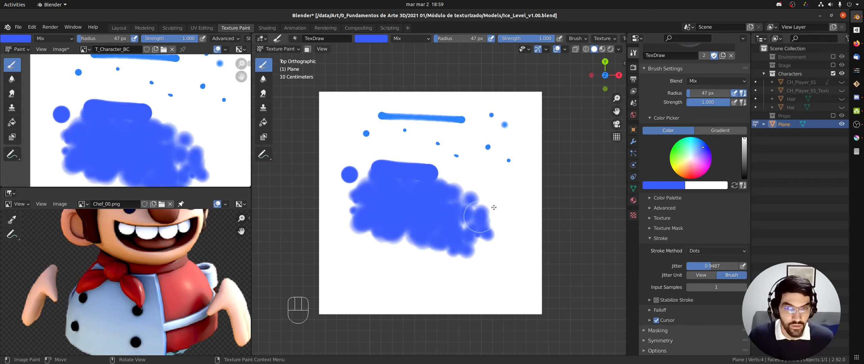
key("f")
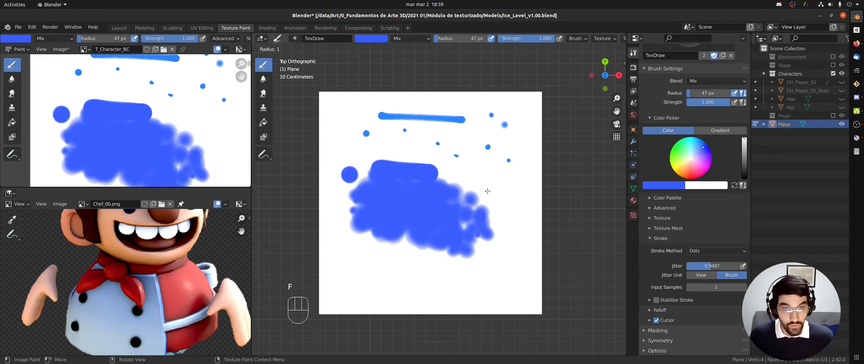
left_click(488, 191)
mouse_move(467, 174)
left_mouse_down()
mouse_move(513, 202)
mouse_move(486, 158)
left_mouse_up()
key("f")
left_click(522, 183)
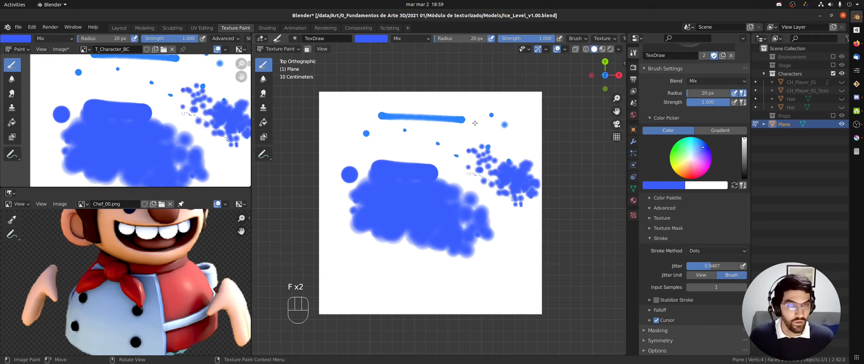
left_click_drag(433, 163, 356, 145)
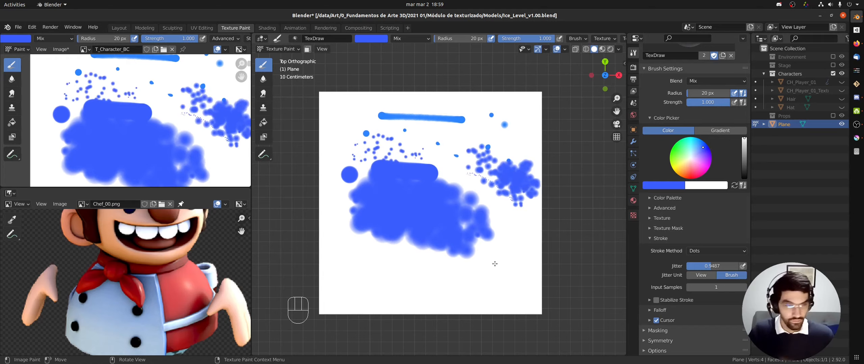
Step: Reset the jitter to 0, switch the stroke method to Drag Dot and place a dot near the plane's upper-left corner
left_click_drag(708, 266, 670, 268)
left_click(713, 251)
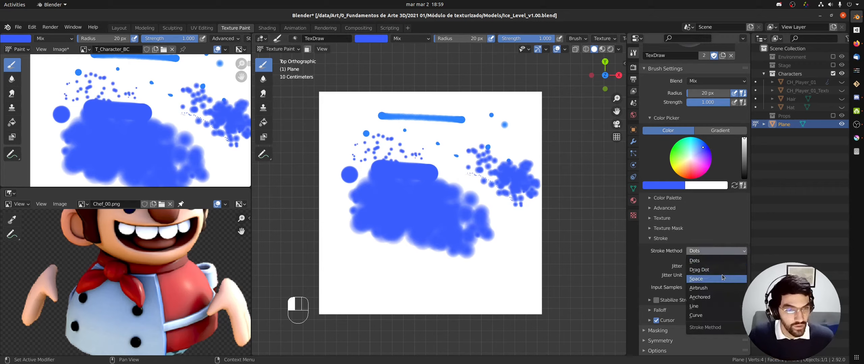
left_click(703, 270)
mouse_move(369, 279)
left_mouse_down()
mouse_move(415, 292)
mouse_move(507, 254)
mouse_move(348, 261)
mouse_move(339, 198)
mouse_move(360, 99)
left_mouse_up()
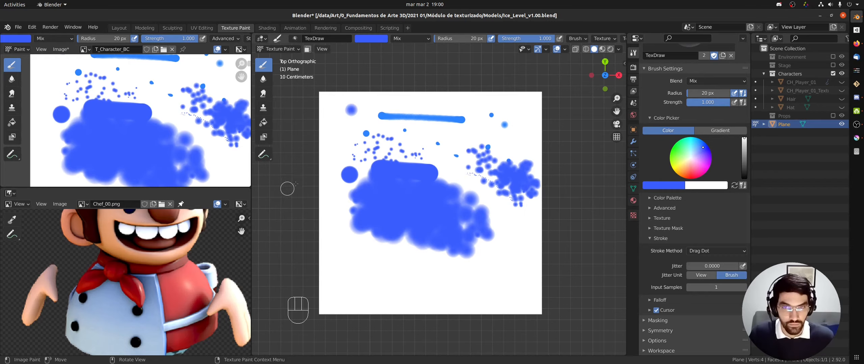
Step: Switch the stroke method to Airbrush and paint a row of widely spaced dots along the lower part of the plane
left_click(716, 251)
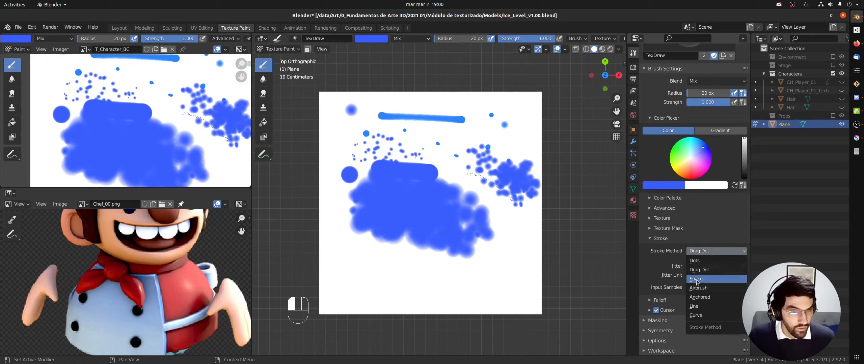
left_click(706, 290)
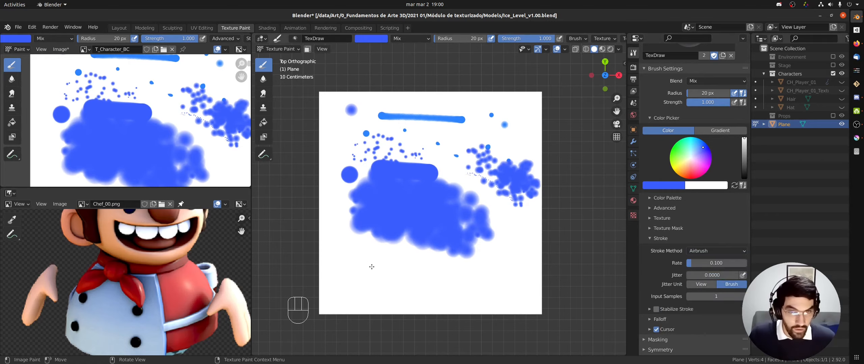
mouse_move(348, 268)
left_mouse_down()
mouse_move(410, 291)
mouse_move(423, 312)
left_mouse_up()
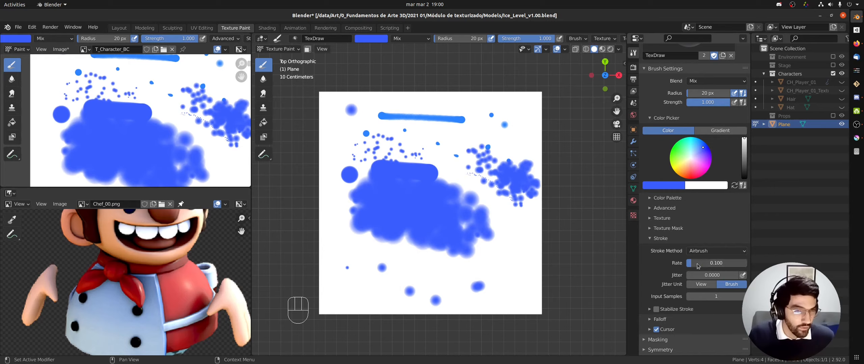
Step: Lower the airbrush rate in stages to 0.018 and paint test strokes in the plane's lower-right and lower-left areas
mouse_move(716, 268)
left_mouse_down()
mouse_move(670, 264)
mouse_move(678, 266)
left_mouse_up()
left_click_drag(512, 272, 453, 282)
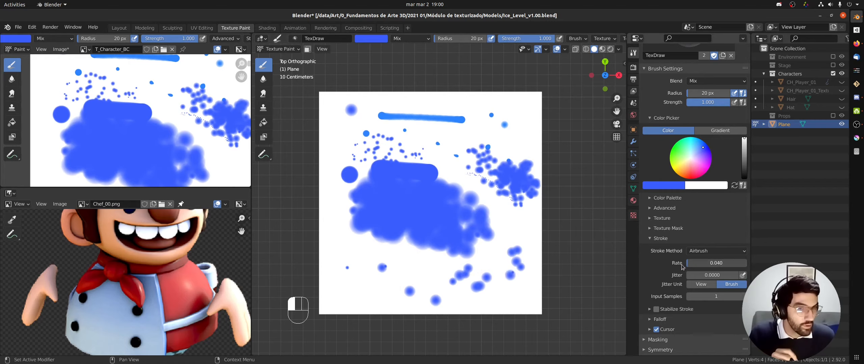
left_click_drag(347, 267, 436, 285)
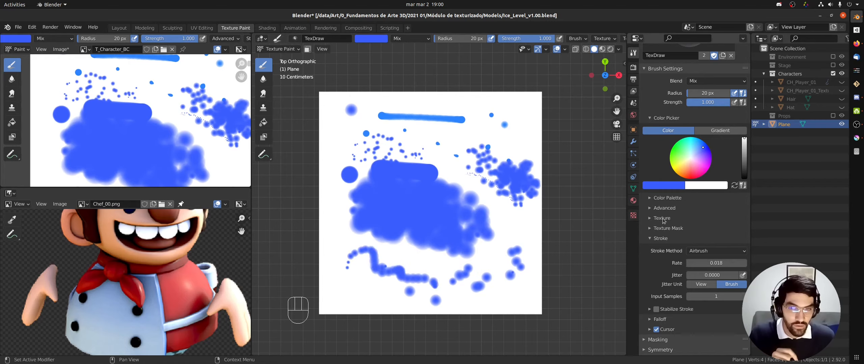
Step: Set the airbrush rate to 0.1, fill the plane with white to clear the test strokes, and return to the Draw brush
left_click(709, 266)
type("0.1")
key("Return")
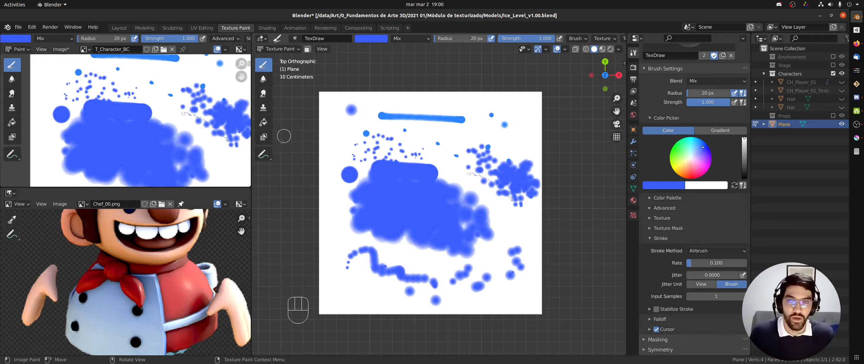
left_click(263, 123)
left_click(358, 116)
left_click(263, 65)
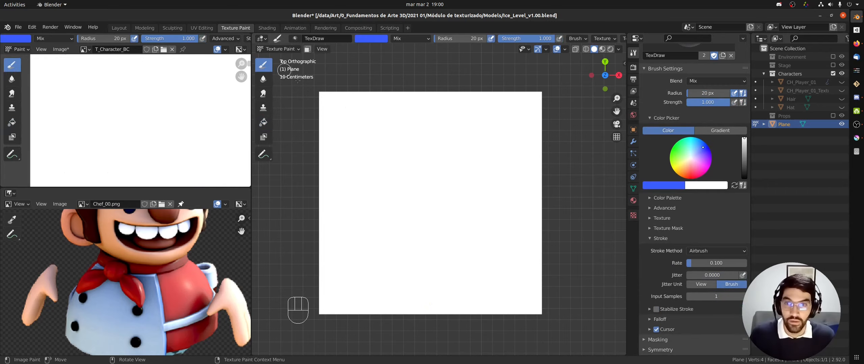
Step: Switch the stroke method to Anchored and stamp a large soft blue circle in the plane's upper-left area
left_click(705, 252)
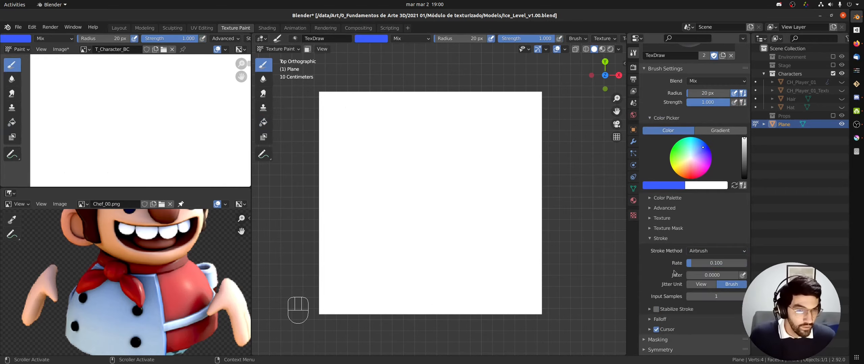
left_click(711, 253)
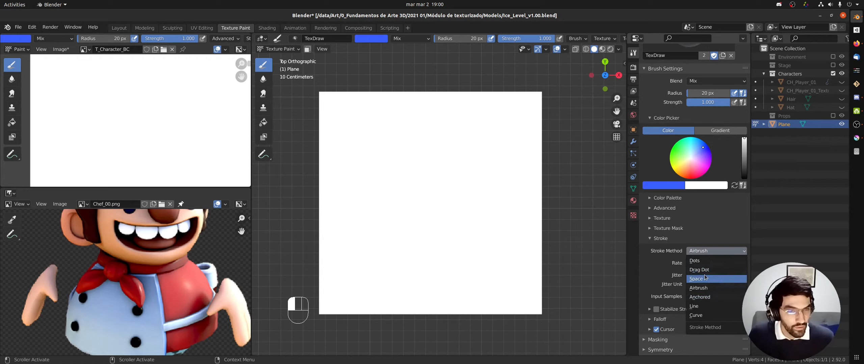
left_click(706, 297)
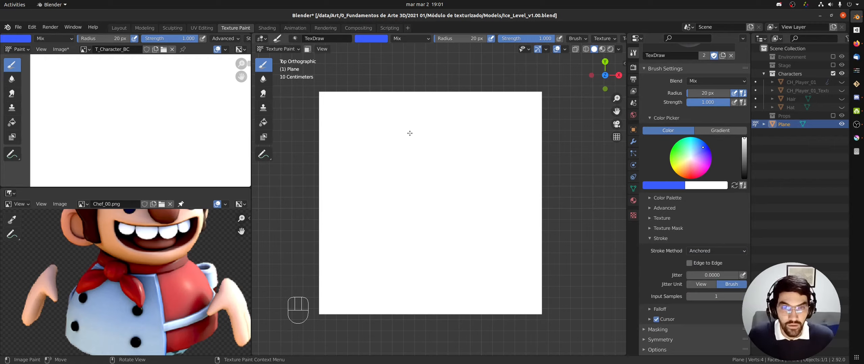
mouse_move(384, 152)
left_mouse_down()
mouse_move(430, 156)
mouse_move(409, 153)
mouse_move(419, 158)
mouse_move(411, 164)
left_mouse_up()
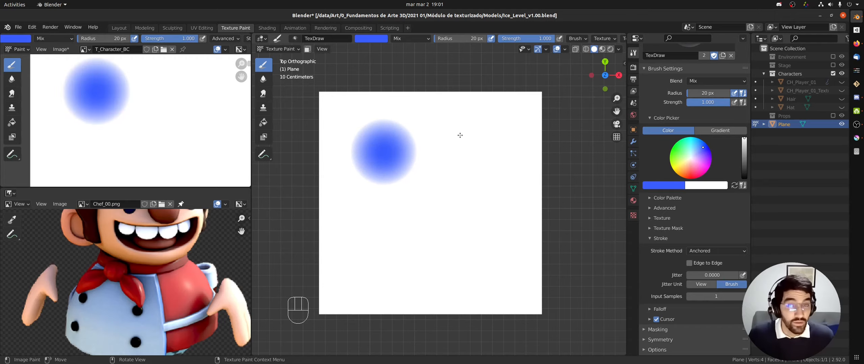
Step: Stamp several more anchored blue circles of varying sizes across the upper half of the plane, including two large overlapping ones
mouse_move(462, 134)
left_mouse_down()
mouse_move(485, 136)
mouse_move(477, 136)
left_mouse_up()
mouse_move(430, 156)
left_mouse_down()
mouse_move(443, 167)
mouse_move(435, 166)
left_mouse_up()
left_click_drag(427, 126, 440, 139)
left_click_drag(450, 162, 456, 168)
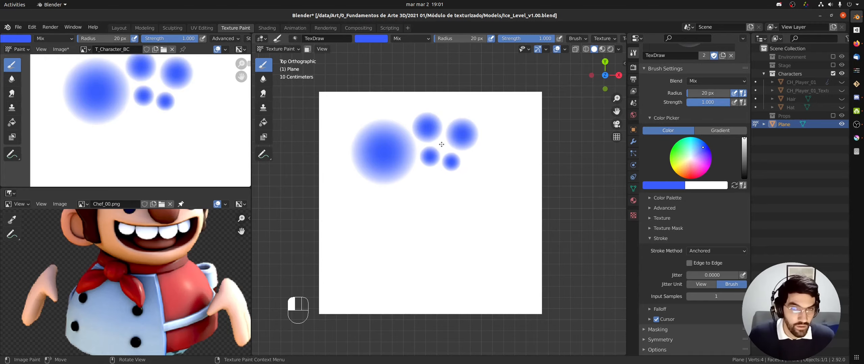
left_click_drag(442, 145, 447, 151)
left_click_drag(473, 126, 511, 160)
left_click_drag(392, 152, 427, 216)
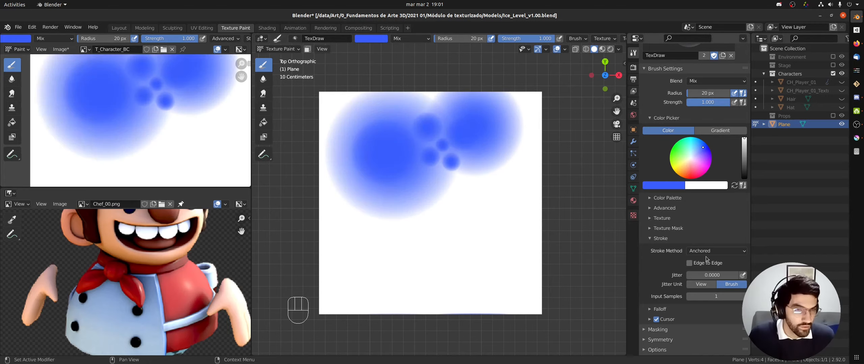
Step: Test anchored stamps on the plane's middle and lower areas with jitter at 1.1538 and 2.0000, and reset the jitter to 0
left_click_drag(717, 275, 749, 272)
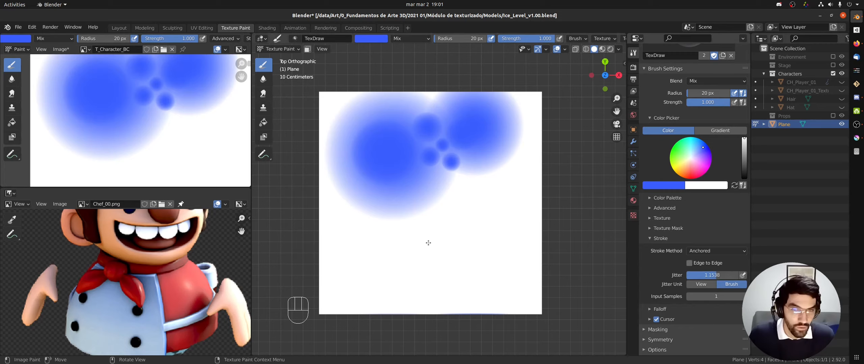
mouse_move(424, 240)
left_mouse_down()
mouse_move(457, 253)
mouse_move(509, 253)
mouse_move(513, 272)
left_mouse_up()
left_click_drag(722, 276, 747, 275)
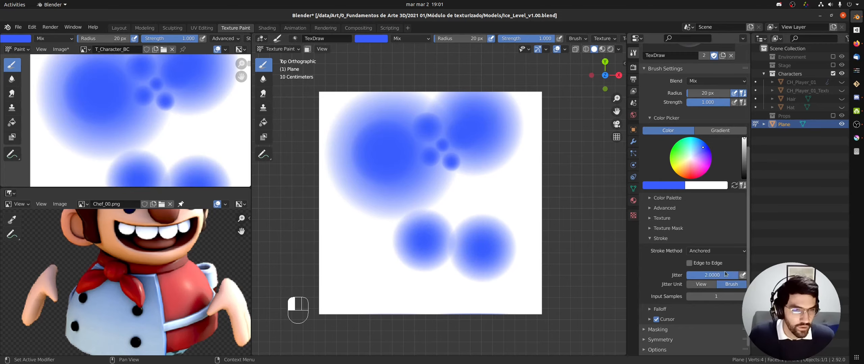
left_click_drag(400, 235, 455, 254)
left_click_drag(468, 188, 507, 220)
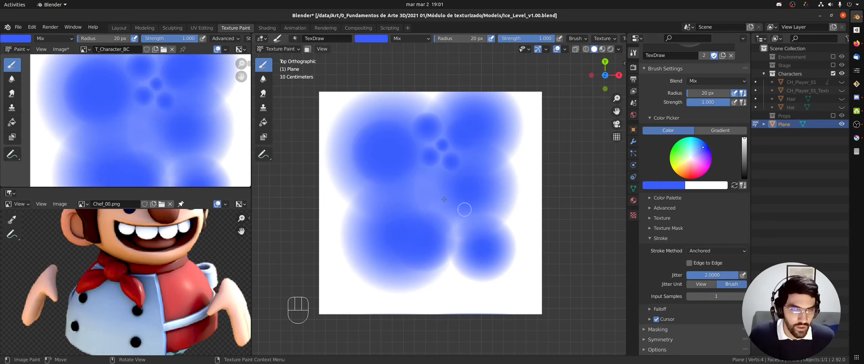
left_click_drag(721, 276, 656, 274)
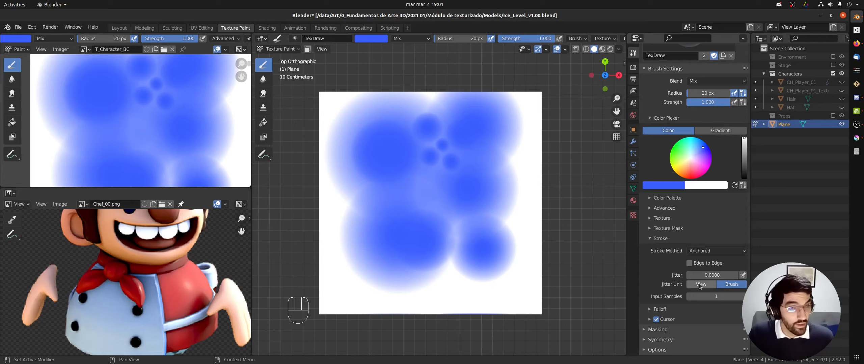
Step: Switch the stroke method to Line, pick orange with an 11 px radius, and paint two straight lines across the plane
left_click(701, 251)
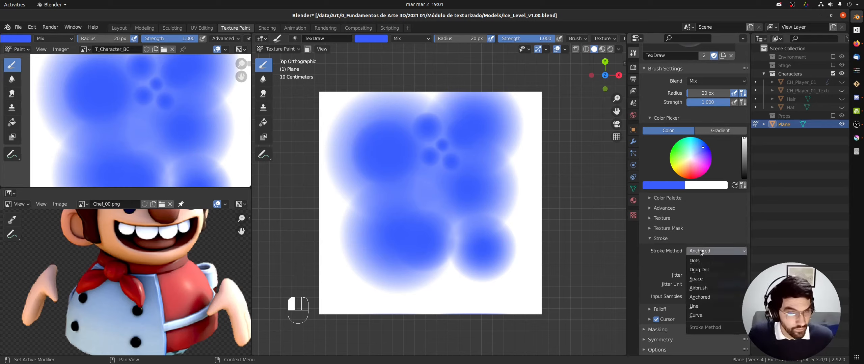
left_click(702, 308)
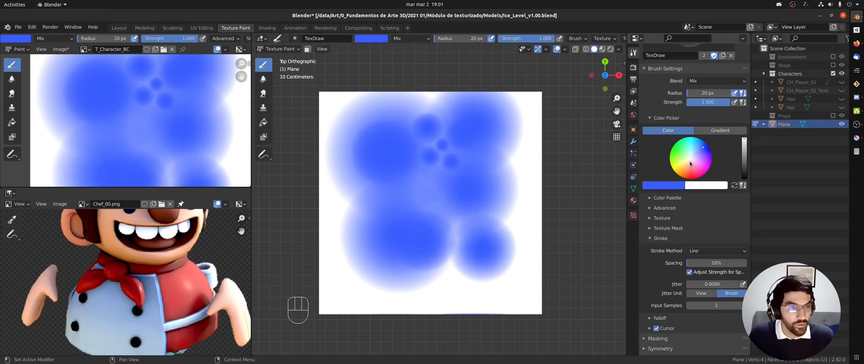
left_click_drag(690, 161, 683, 171)
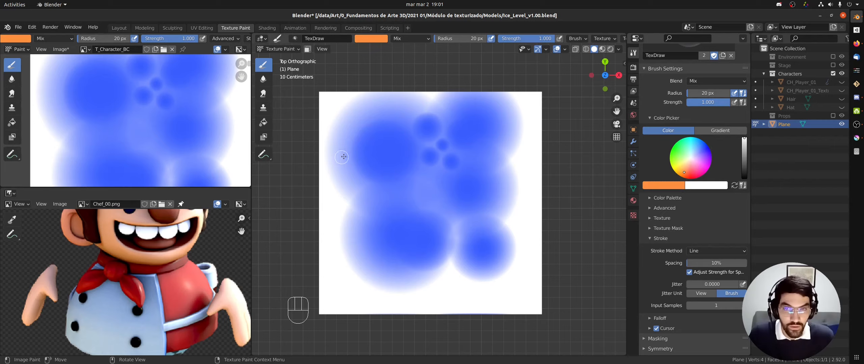
key("f")
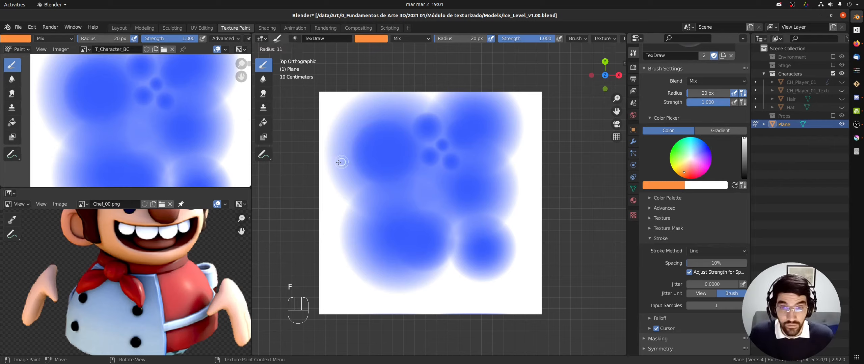
left_click(339, 163)
mouse_move(334, 160)
left_mouse_down()
mouse_move(501, 139)
mouse_move(493, 165)
mouse_move(498, 136)
mouse_move(488, 203)
mouse_move(479, 125)
mouse_move(486, 150)
mouse_move(512, 146)
left_mouse_up()
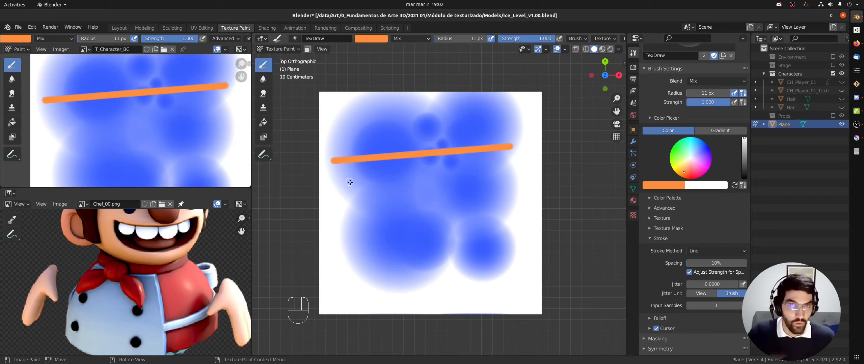
left_click_drag(349, 180, 509, 184)
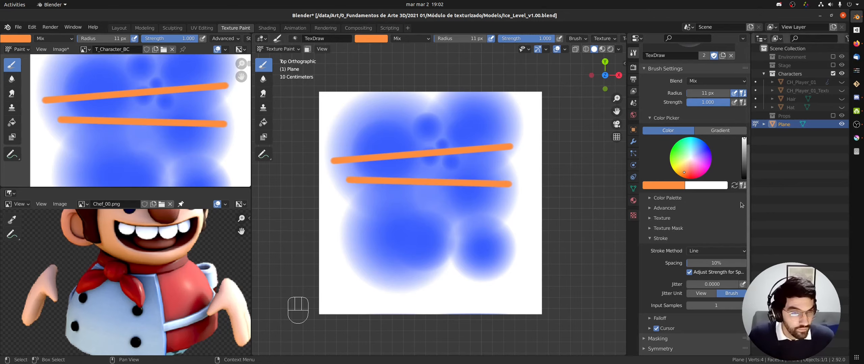
Step: Change the stroke method to Curve to inspect its options, and set it back to Space
left_click(697, 251)
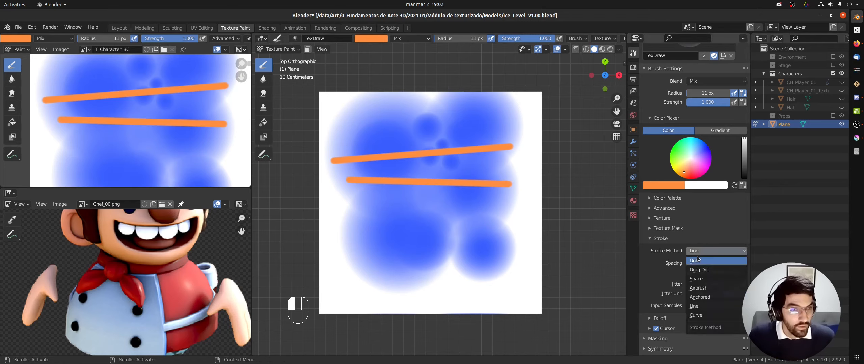
left_click(696, 315)
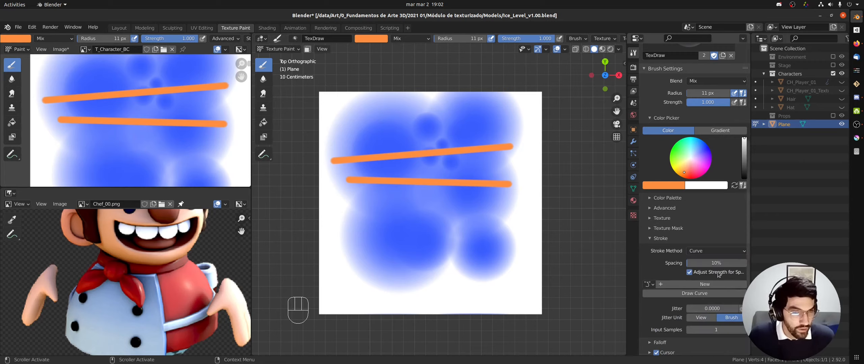
left_click(705, 253)
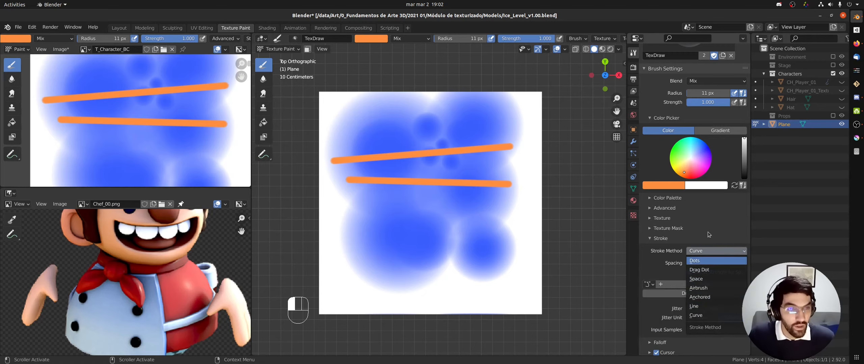
left_click(704, 254)
left_click(709, 252)
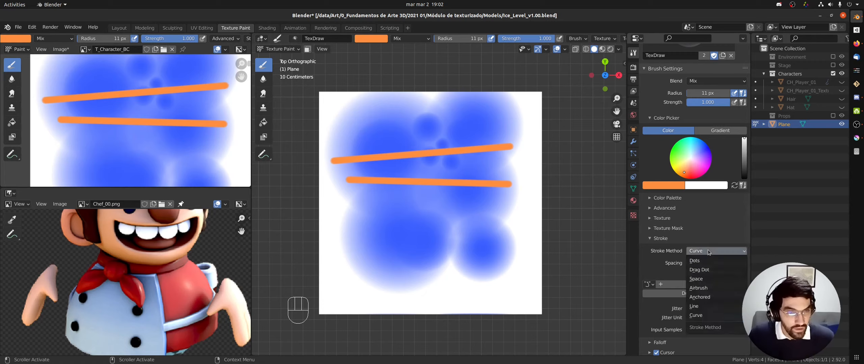
left_click(706, 277)
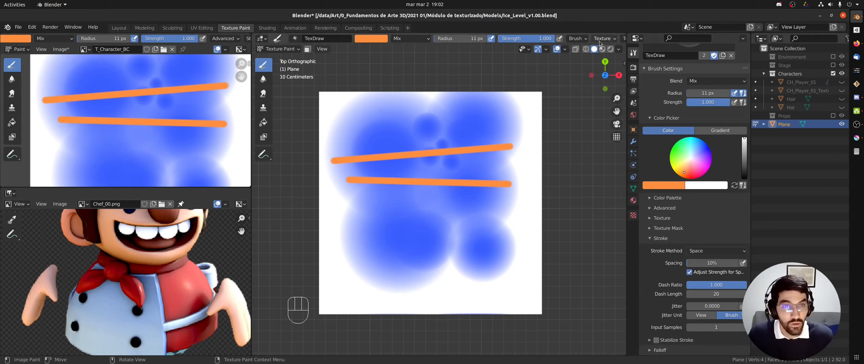
Step: Paint an orange letter E on the plane's lower part and choose Space through the viewport's quick Stroke Method list
scroll(574, 39, "down", 8)
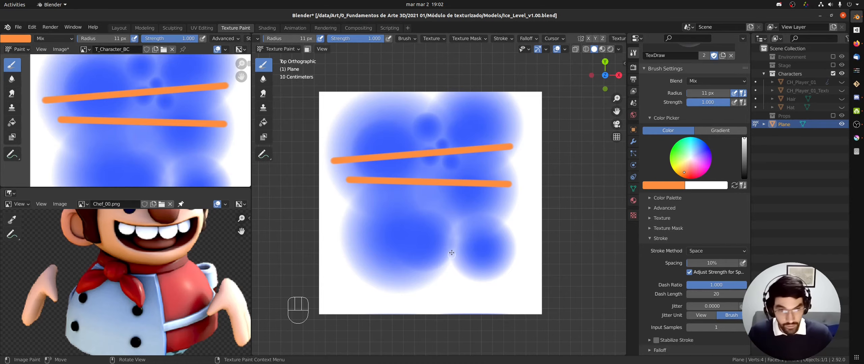
mouse_move(396, 237)
left_mouse_down()
mouse_move(409, 259)
mouse_move(408, 236)
left_mouse_up()
left_click_drag(397, 249, 406, 245)
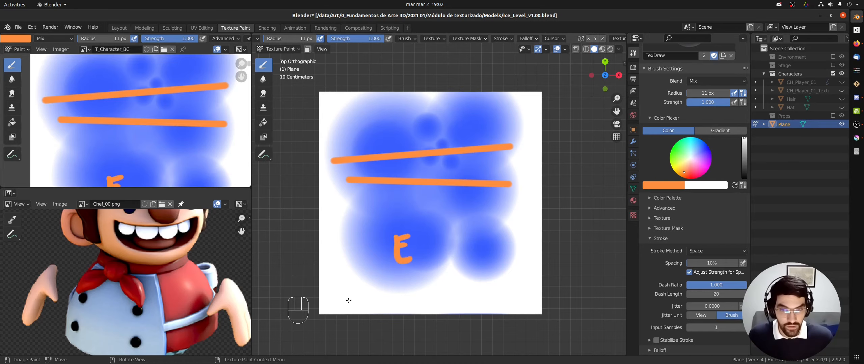
key("e")
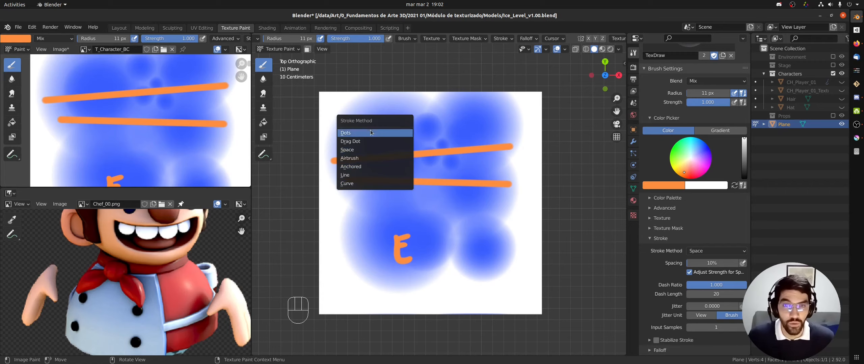
left_click(353, 151)
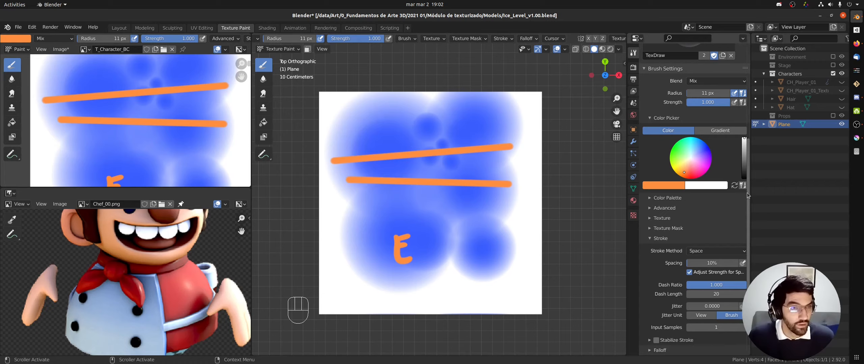
Step: Fill the plane with white to erase the orange and blue marks, and reactivate the Draw brush
scroll(746, 219, "down", 3)
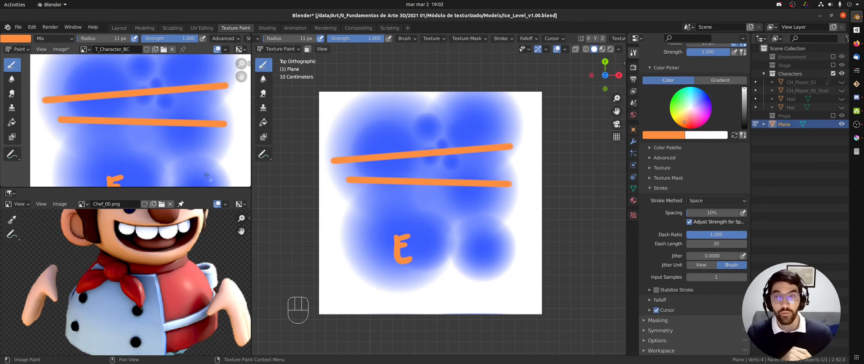
left_click(263, 123)
left_click(408, 155)
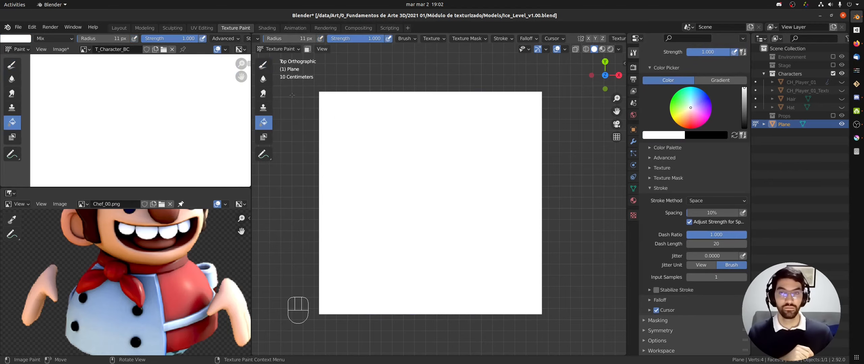
left_click(264, 65)
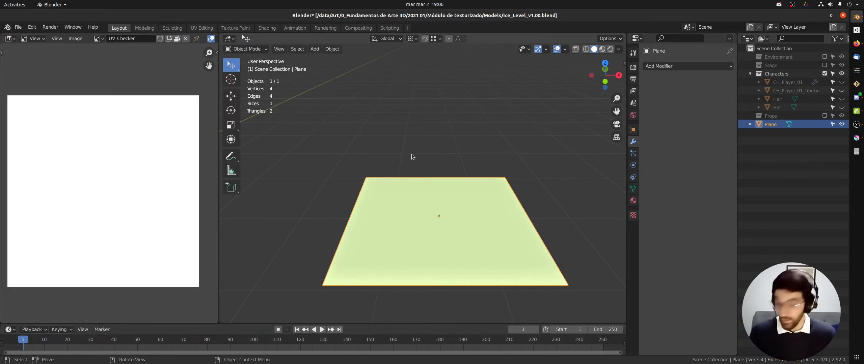
Step: Put the plane into Edit Mode in the Layout workspace
key("ctrl+Tab")
left_click(480, 150)
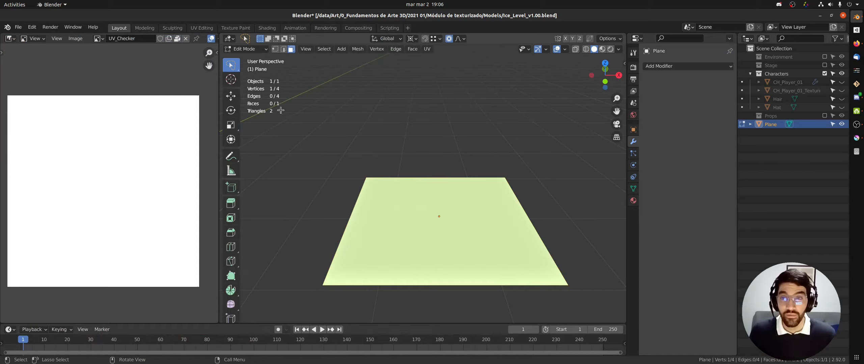
Step: Look at the available proportional editing falloff types
left_click(459, 40)
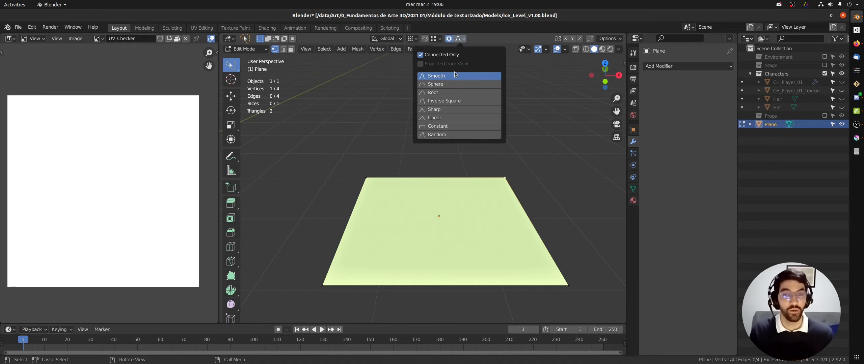
left_click(460, 41)
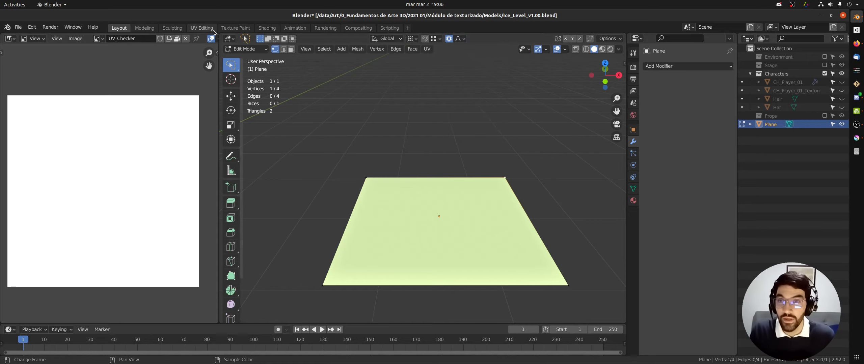
Step: Switch to the Texture Paint workspace and set the brush falloff curve preset to Smooth
left_click(236, 27)
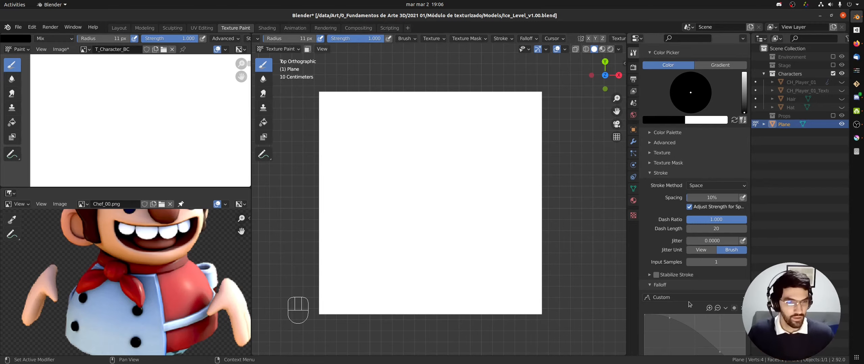
left_click_drag(661, 298, 661, 245)
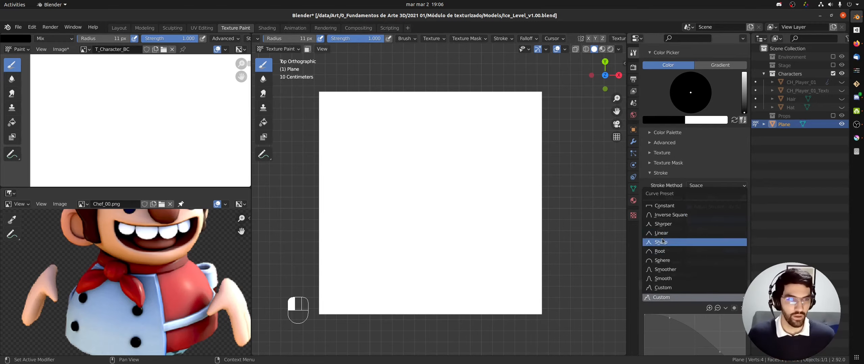
left_click(663, 279)
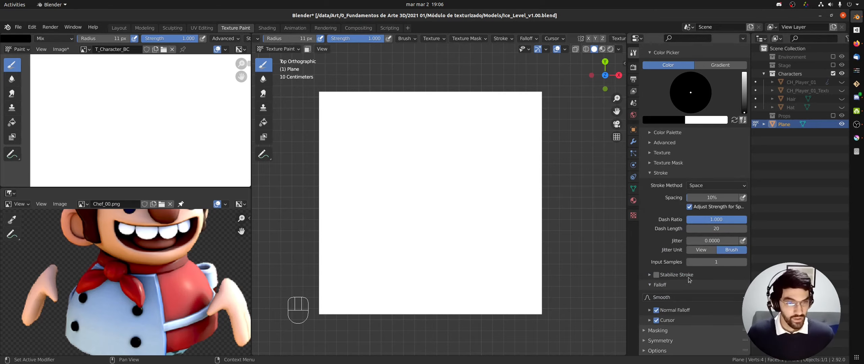
Step: Set the brush's stroke method to Drag Dot
left_click(704, 185)
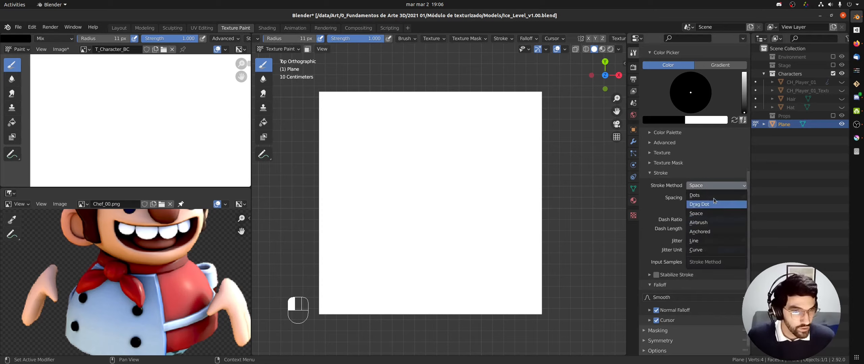
left_click(705, 196)
left_click(697, 216)
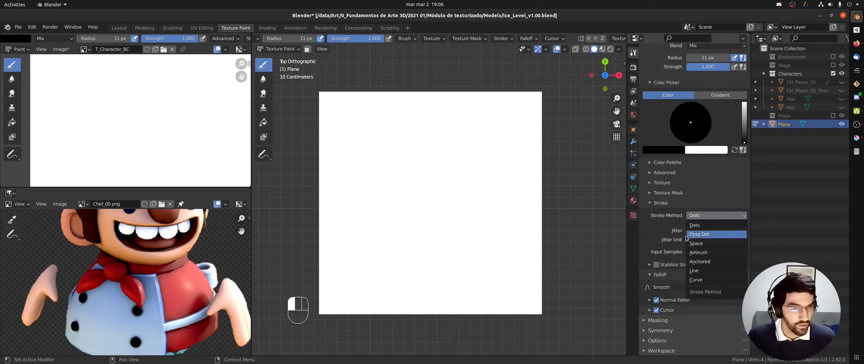
left_click(704, 236)
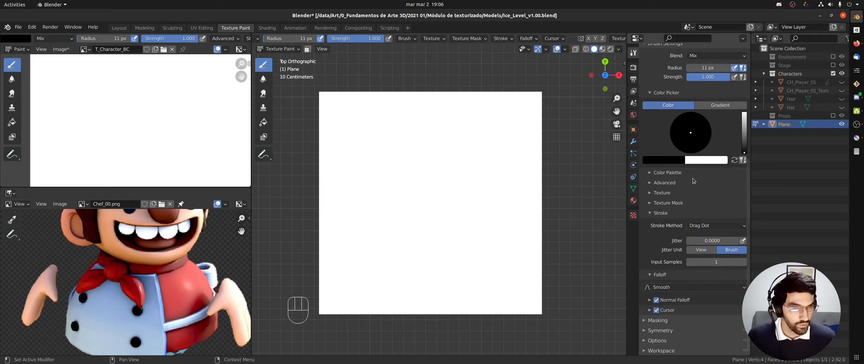
Step: Enlarge the brush radius to about 57 px
left_click(356, 38)
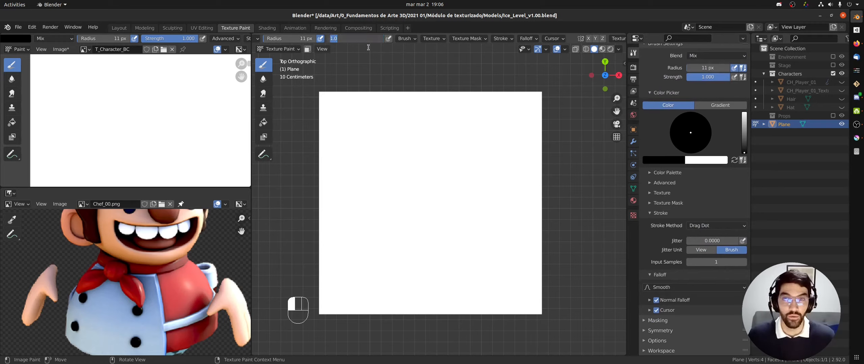
left_click(381, 80)
key("f")
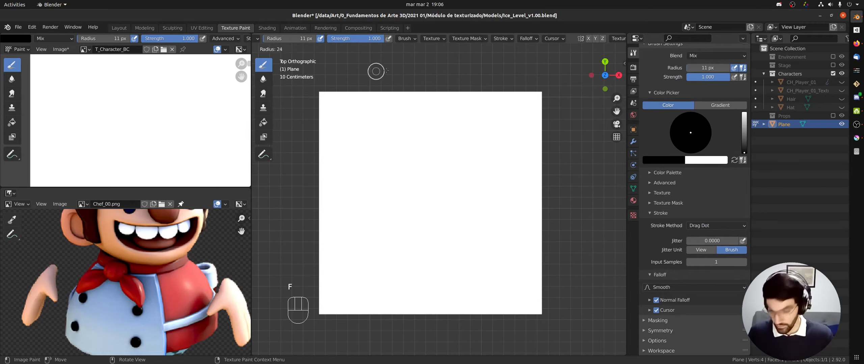
left_click(647, 150)
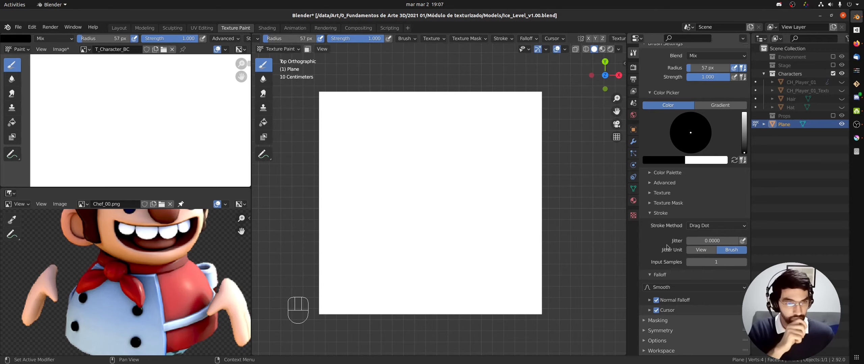
Step: Expand the brush cursor settings and change the cursor color to blue
left_click(652, 183)
left_click(650, 183)
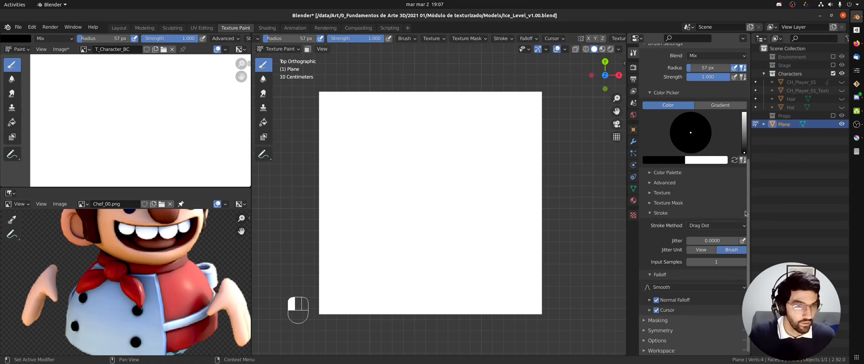
left_click(650, 310)
left_click(704, 324)
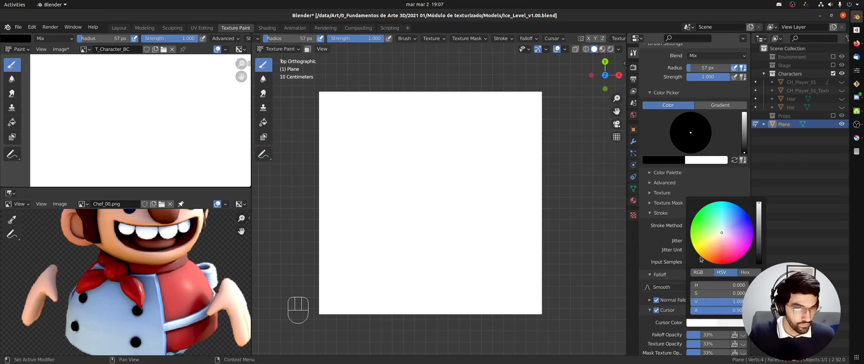
left_click(743, 219)
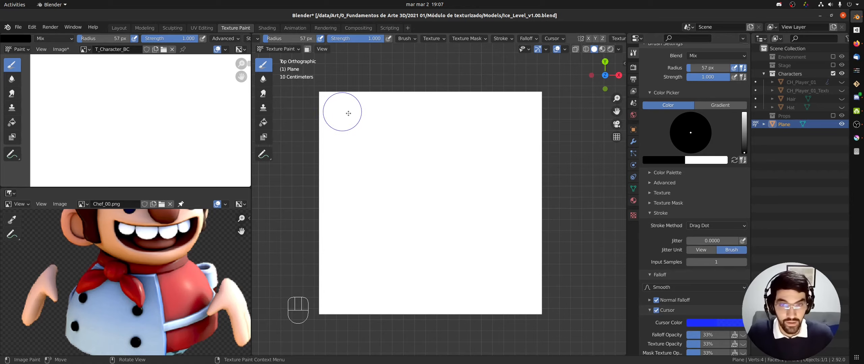
Step: Set the brush radius to about 122 px and paint one black dot near the plane's upper-left corner
key("f")
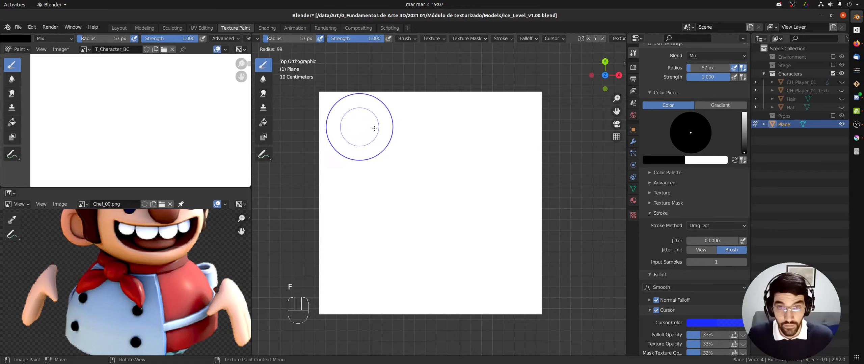
left_click(378, 137)
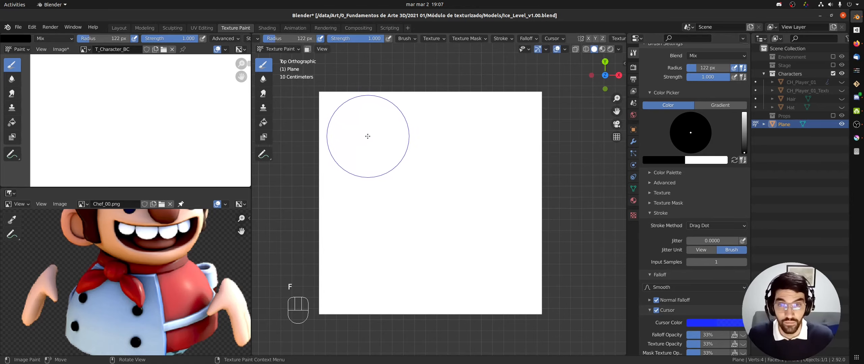
left_click(367, 136)
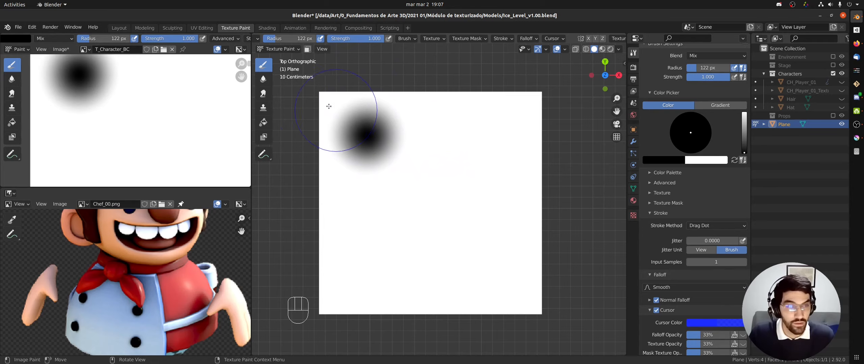
Step: Set the brush falloff to Smoother and paint a comparison dot to the right of the first dot
left_click(664, 287)
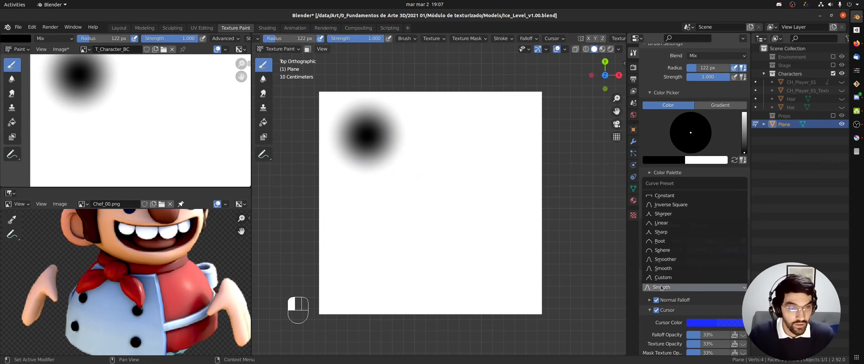
left_click(665, 260)
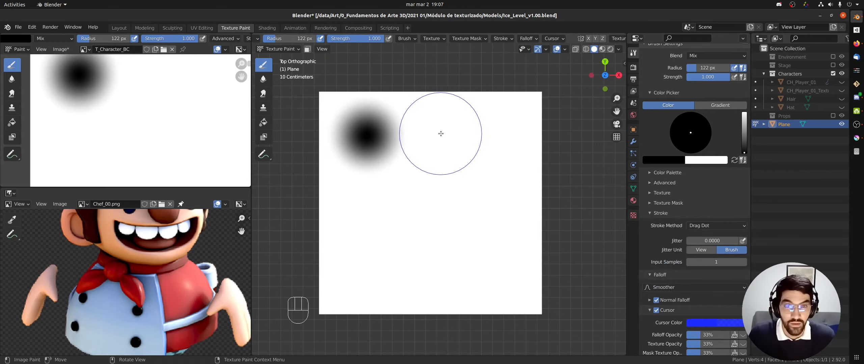
left_click(448, 135)
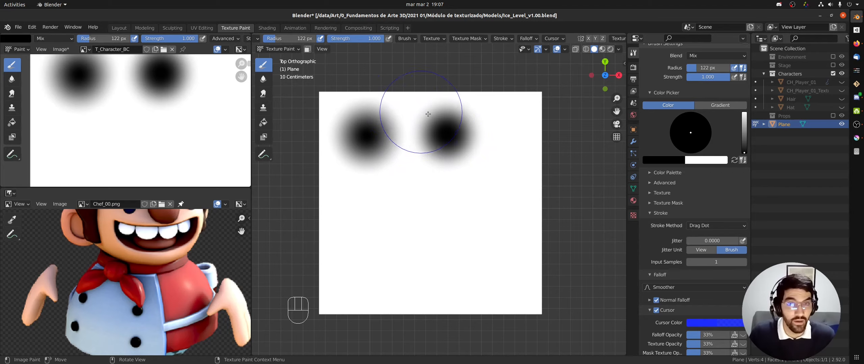
Step: Change the brush falloff to Sphere and paint a dot directly below the first dot
left_click(648, 290)
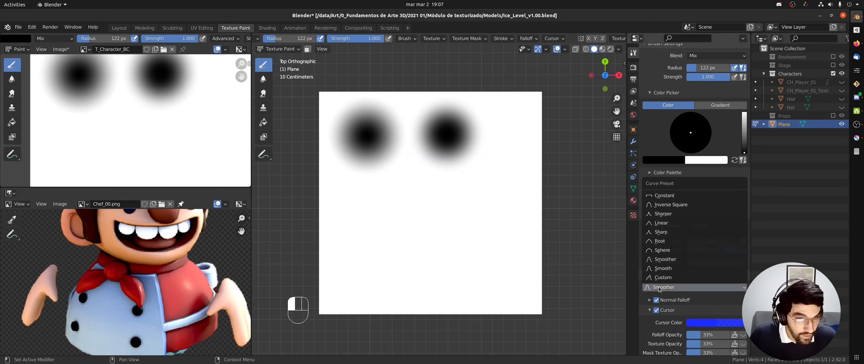
left_click(662, 270)
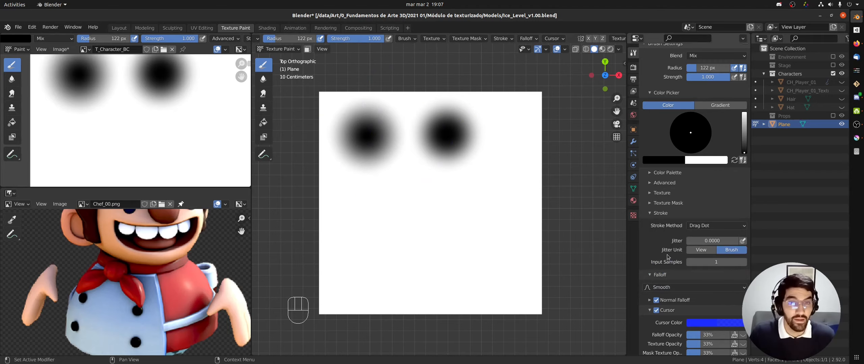
left_click(673, 289)
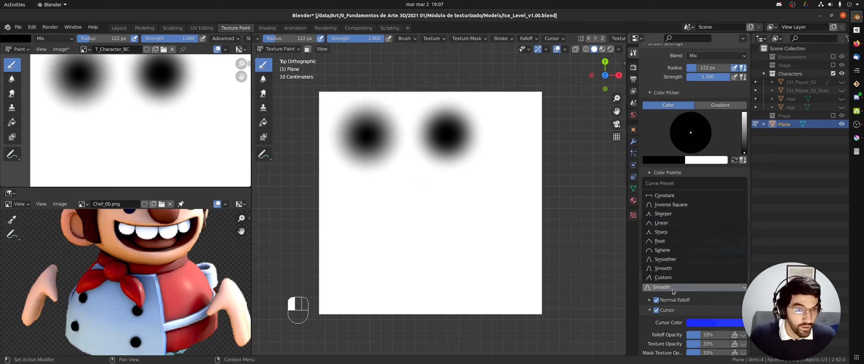
left_click(653, 251)
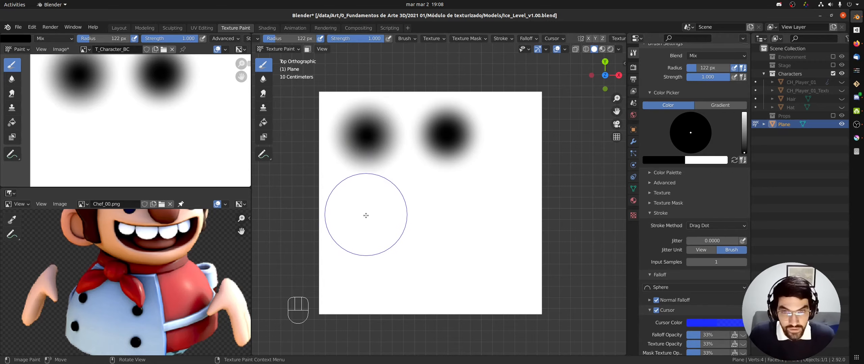
left_click(366, 215)
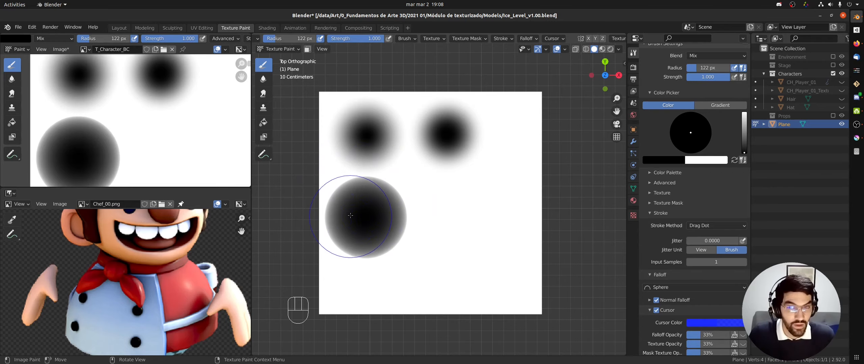
Step: Set the brush falloff to Inverse Square and paint a dot to the right of the Sphere dot
left_click(669, 287)
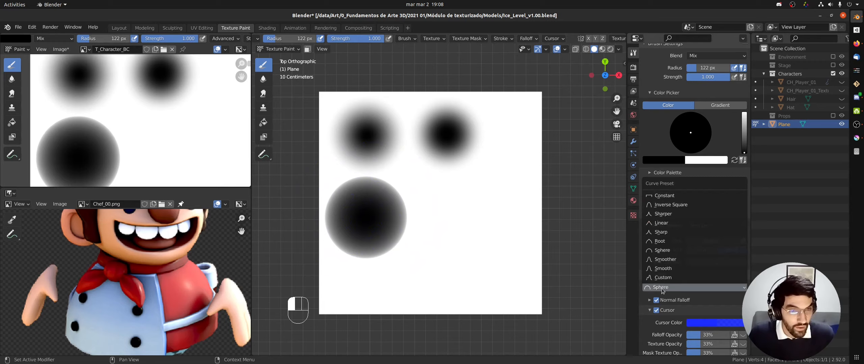
left_click(665, 205)
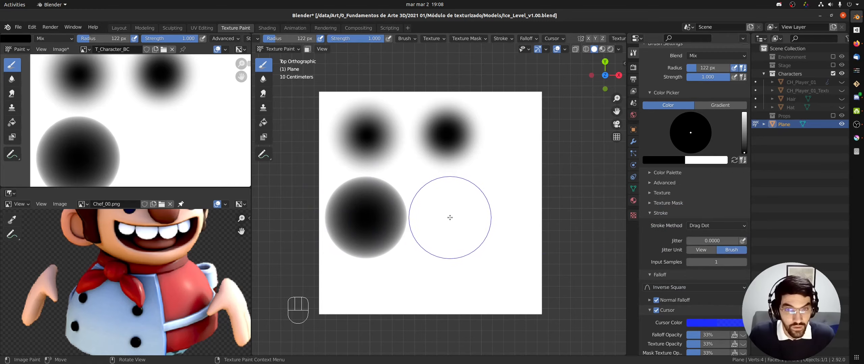
left_click(449, 218)
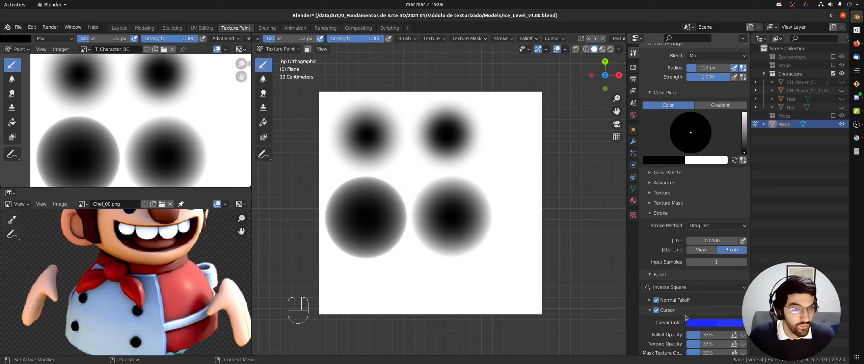
Step: Set the brush falloff to Root, reduce the radius to about 81 px and paint a dot near the plane's right edge
left_click(686, 288)
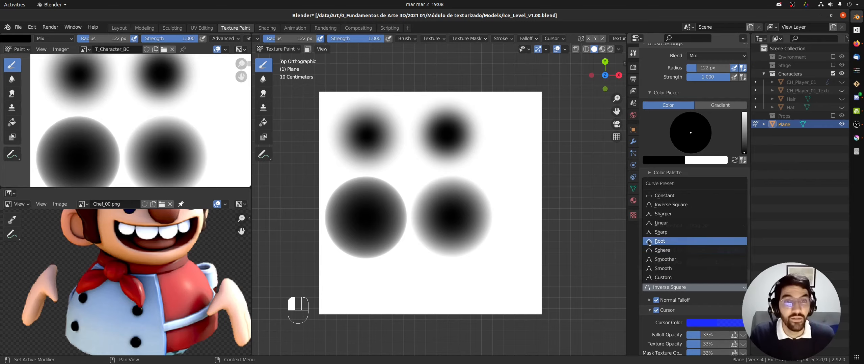
left_click(659, 242)
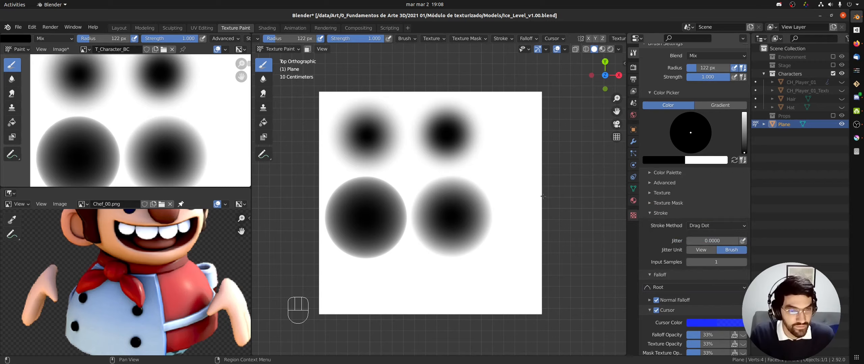
key("f")
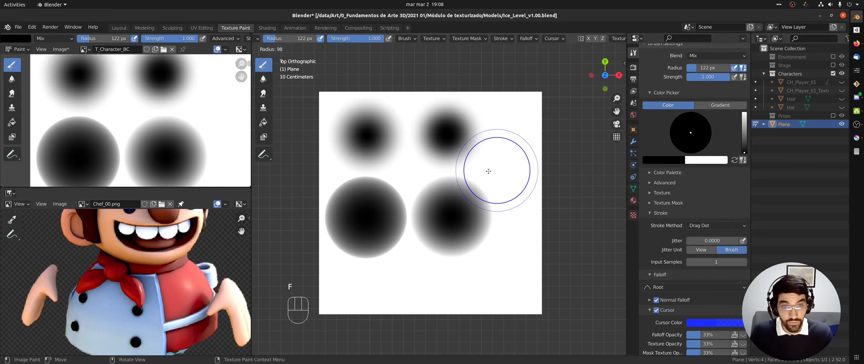
left_click(487, 171)
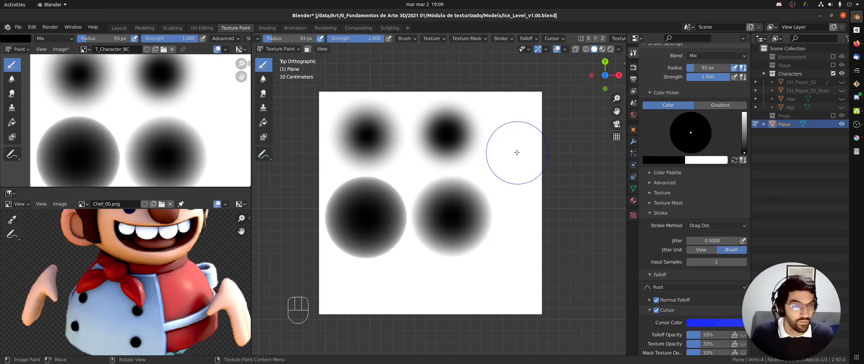
key("f")
left_click(506, 168)
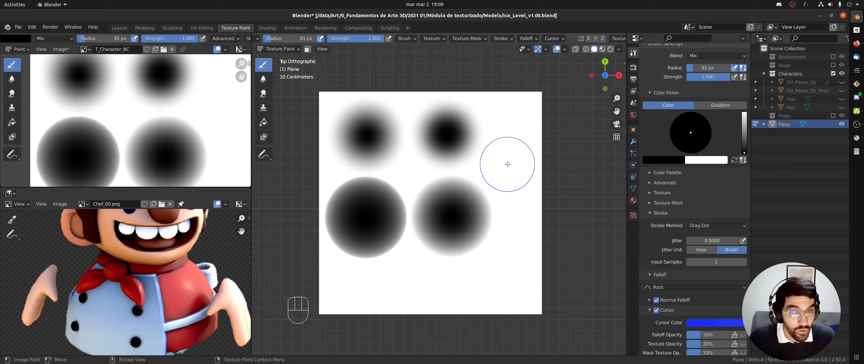
left_click(507, 164)
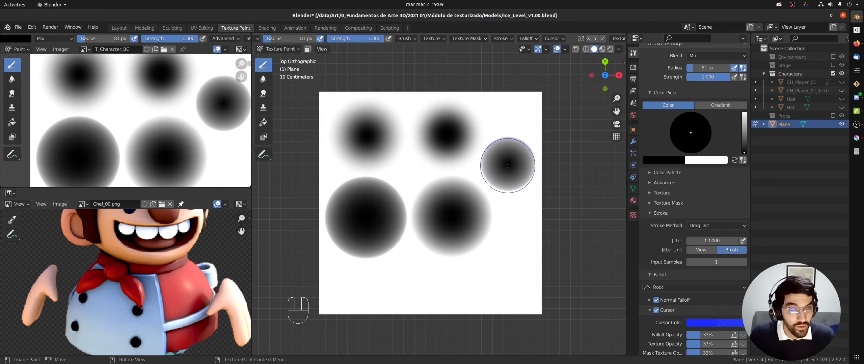
Step: Set the brush falloff to Sharp and paint a dot below the gap between the Sphere and Inverse Square dots
left_click(658, 288)
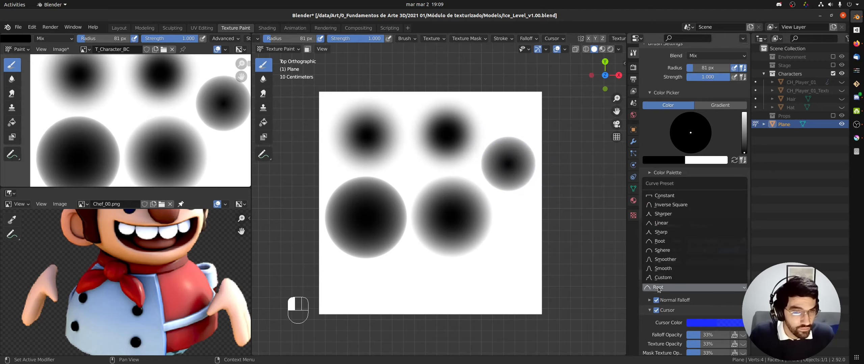
left_click(655, 232)
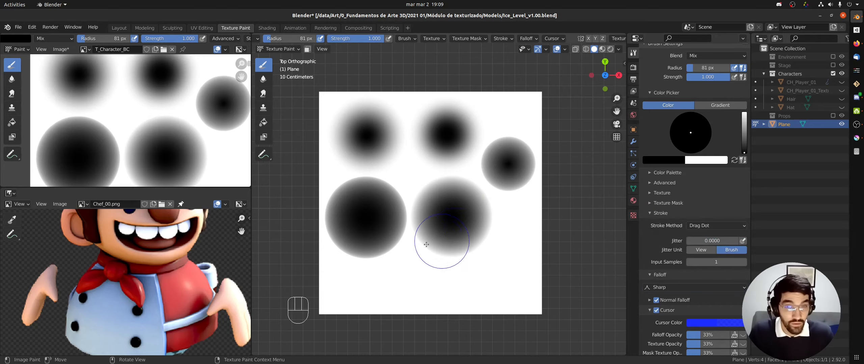
left_click(403, 283)
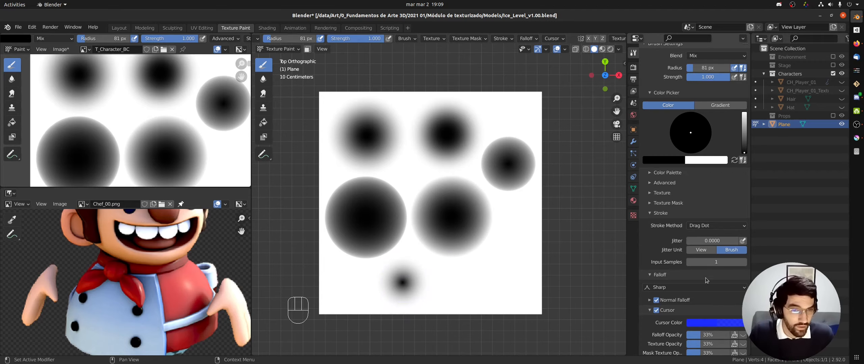
Step: Change the brush falloff to Linear and paint a dot to the right of the Sharp dot
left_click(677, 287)
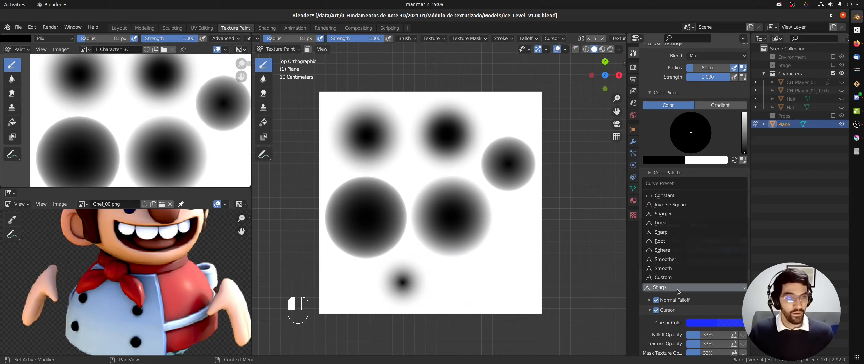
left_click(659, 224)
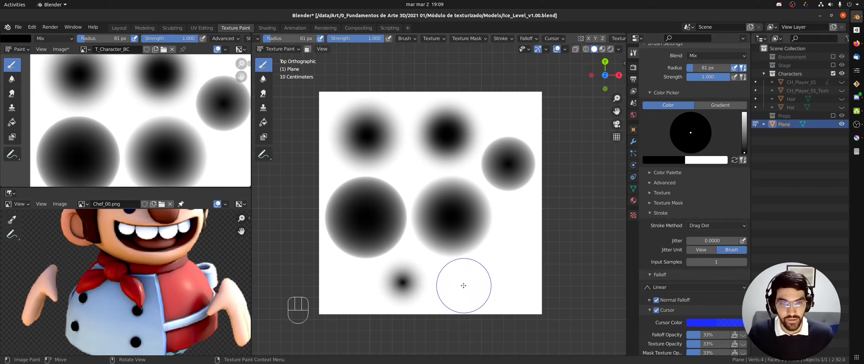
left_click(455, 289)
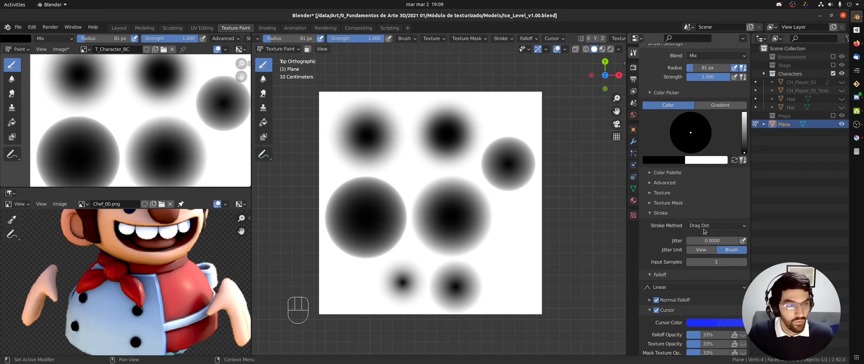
Step: Set the brush falloff to Sharper and paint a dot near the plane's lower-left corner
left_click(656, 288)
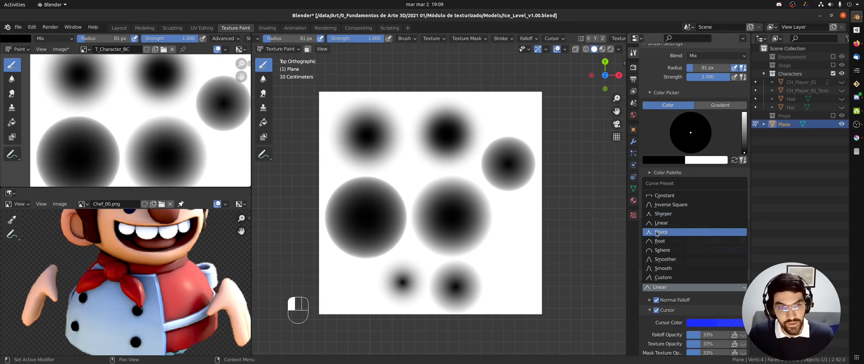
left_click(663, 214)
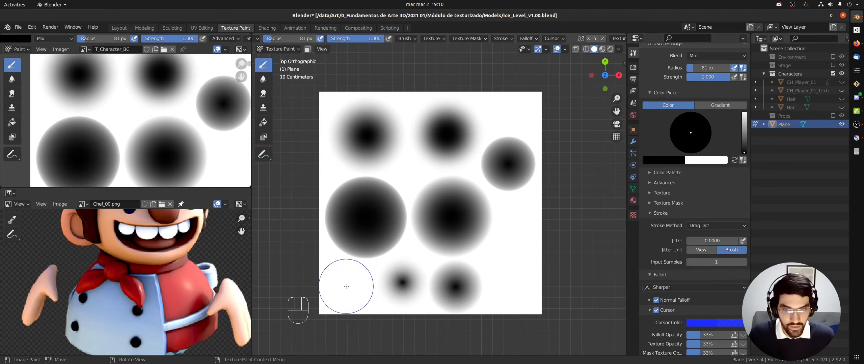
left_click(351, 287)
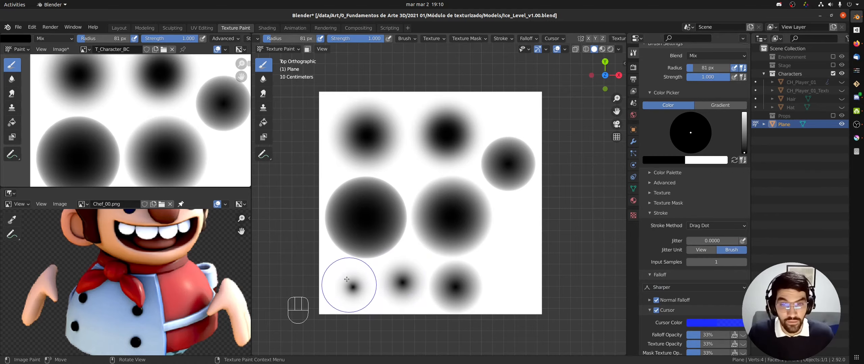
Step: Switch the brush falloff to Constant and paint a dot near the plane's right edge, below the Root dot
left_click(678, 288)
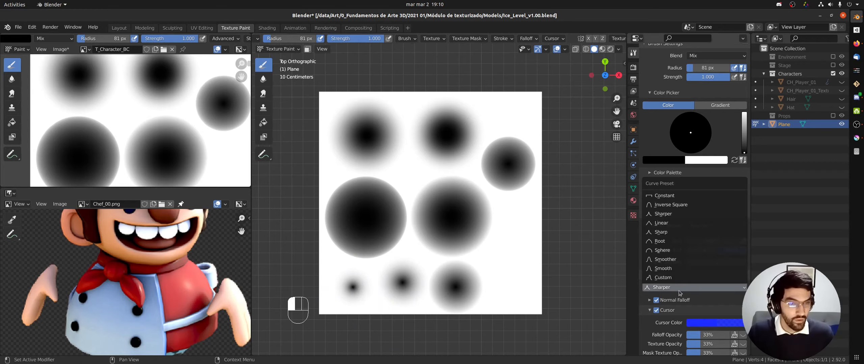
left_click(664, 197)
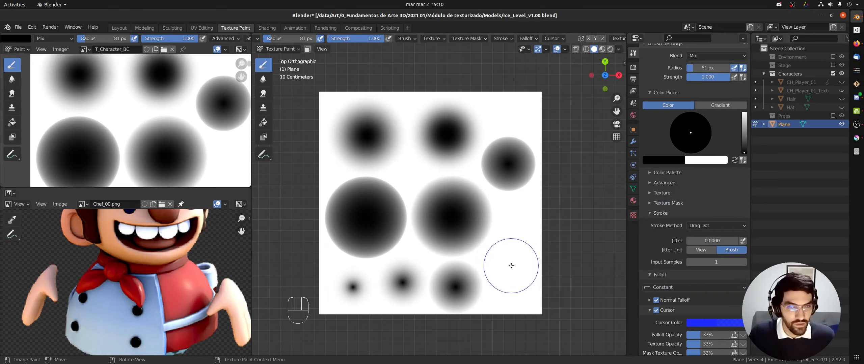
left_click(512, 264)
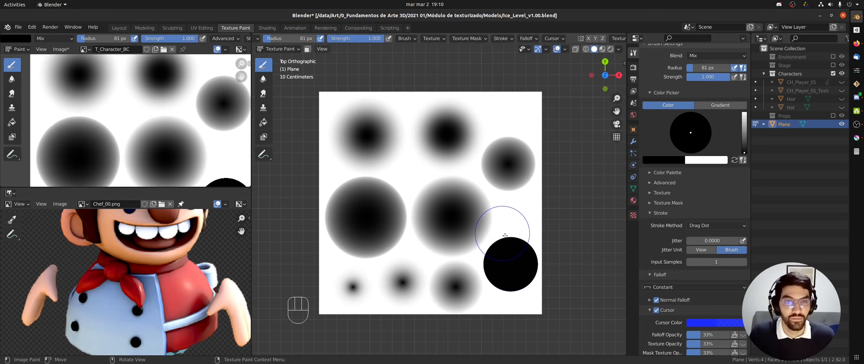
scroll(748, 223, "down", 3)
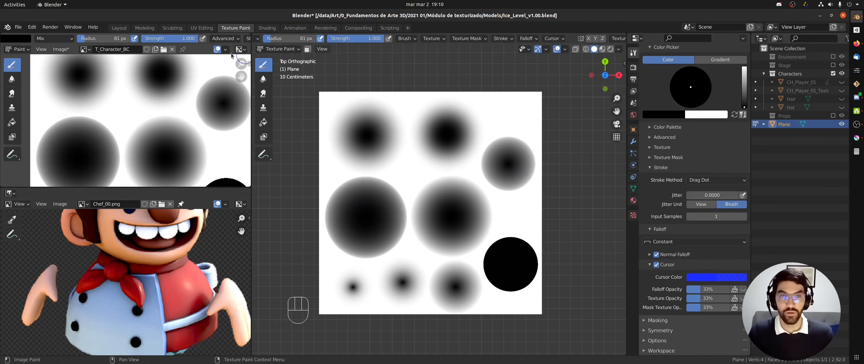
Step: Look at the proportional editing falloff in the Layout workspace and the Sculpting workspace's brush settings, and return to Texture Paint
left_click(118, 28)
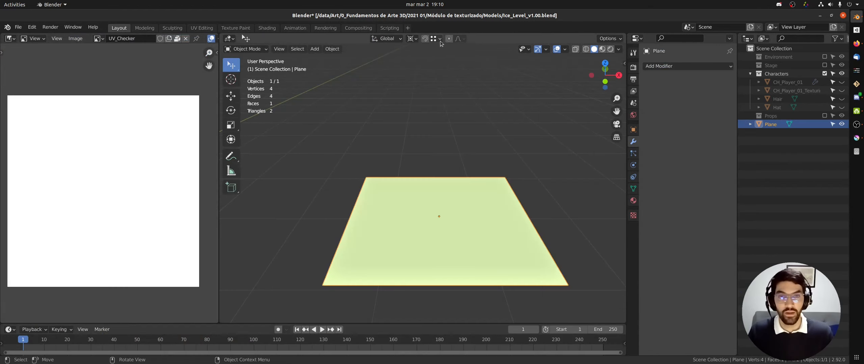
left_click(458, 40)
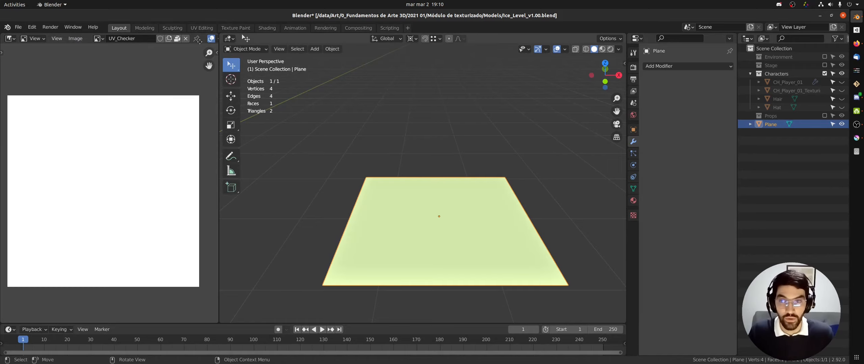
left_click(242, 27)
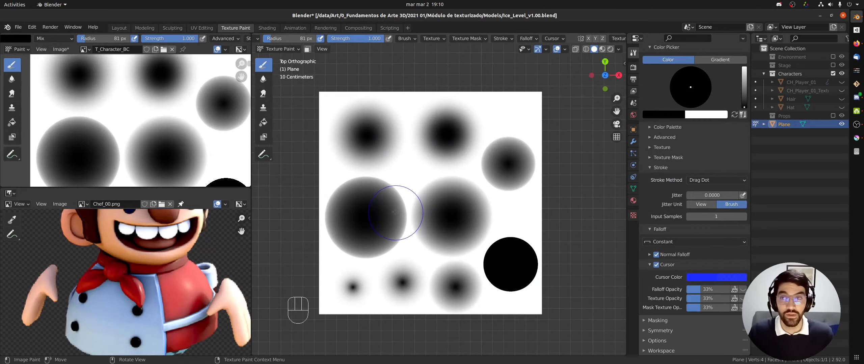
left_click(172, 27)
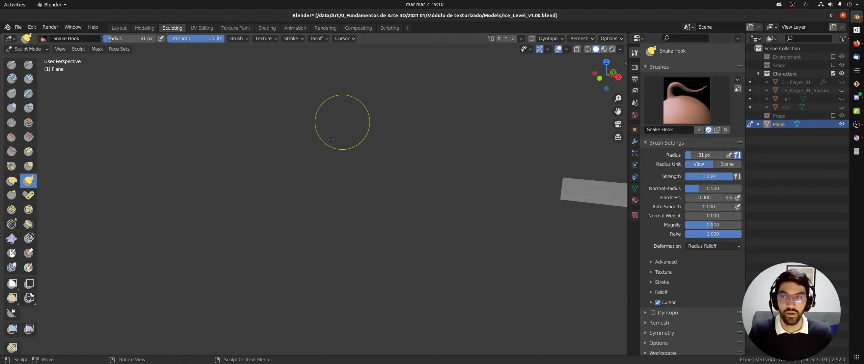
left_click(237, 29)
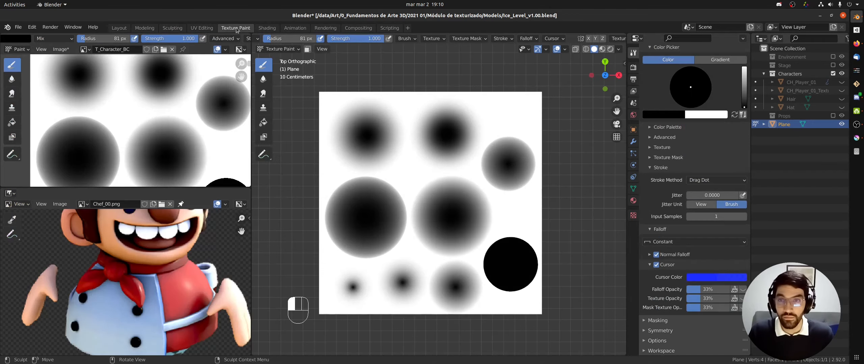
Step: Set the brush falloff to Custom and cover the painted plane with white using the Fill tool
left_click(670, 242)
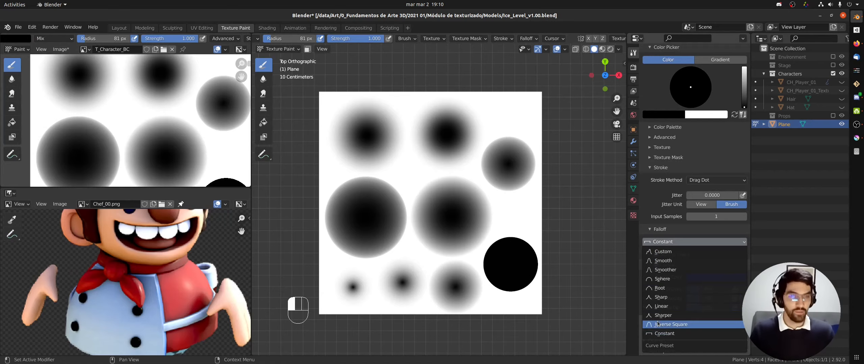
left_click(668, 251)
left_click(263, 123)
left_click(395, 166)
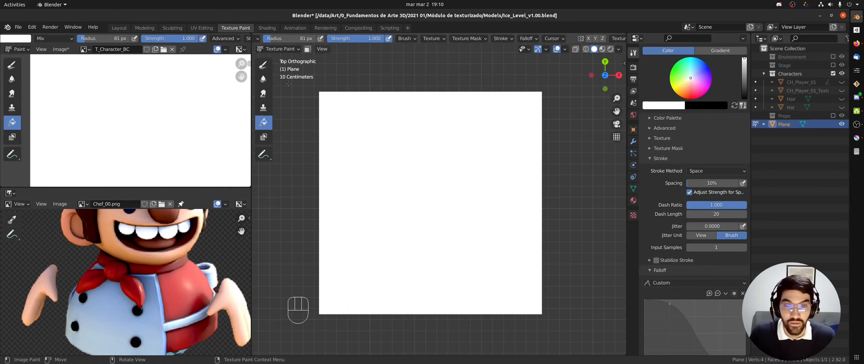
Step: With the Draw brush, reshape the custom falloff curve into three alternating peaks and valleys and paint a ringed dot in the plane's upper left
left_click(264, 64)
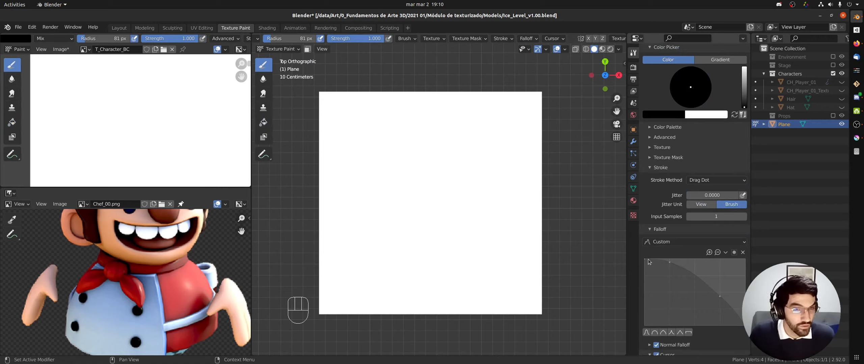
left_click_drag(645, 260, 642, 326)
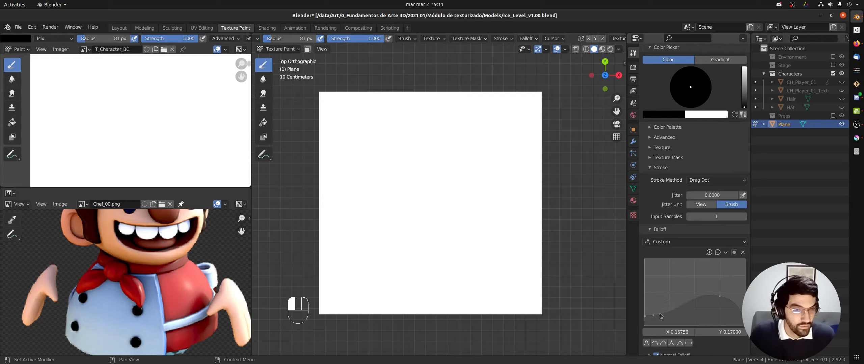
left_click_drag(661, 316, 712, 269)
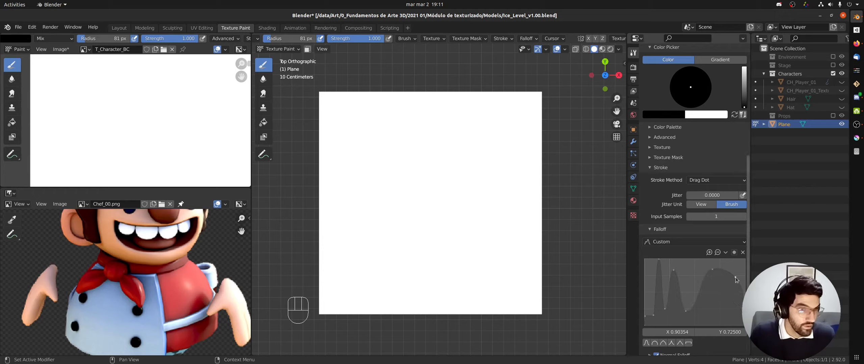
left_click_drag(719, 291, 717, 314)
left_click_drag(713, 274, 705, 262)
left_click(368, 141)
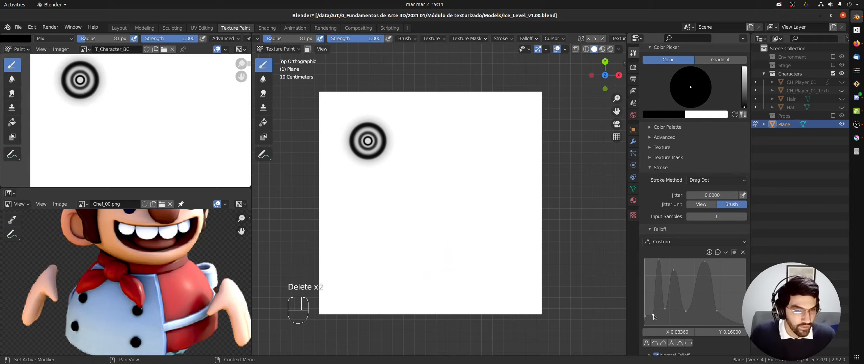
Step: Delete the control points forming the first peaks and valleys of the custom falloff curve
left_click_drag(653, 316, 645, 281)
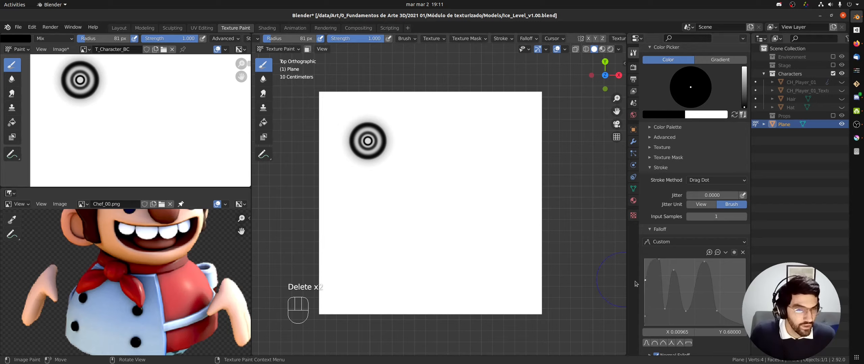
left_click(743, 253)
left_click(659, 259)
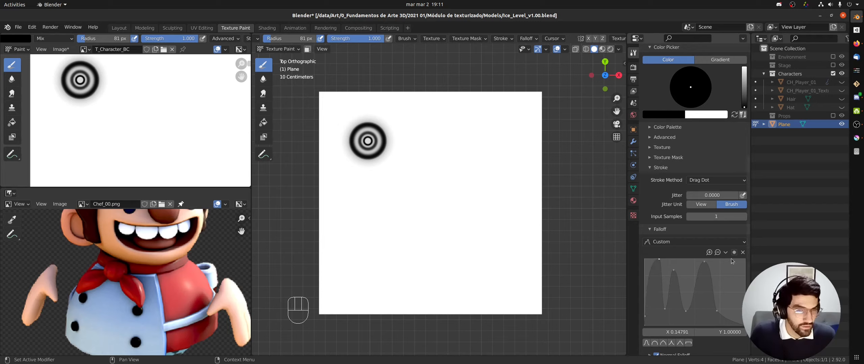
left_click(742, 252)
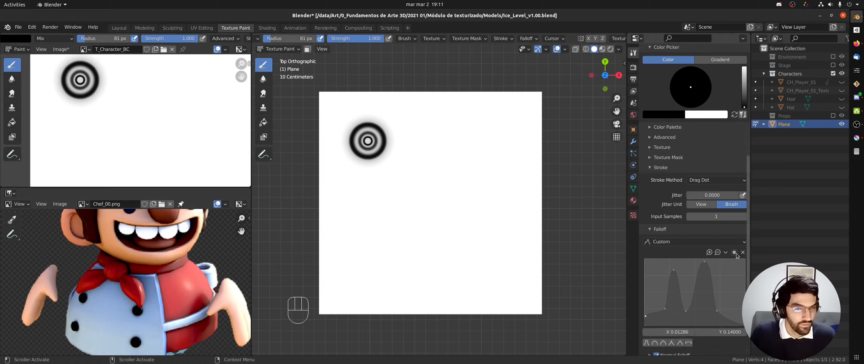
left_click_drag(645, 316, 667, 313)
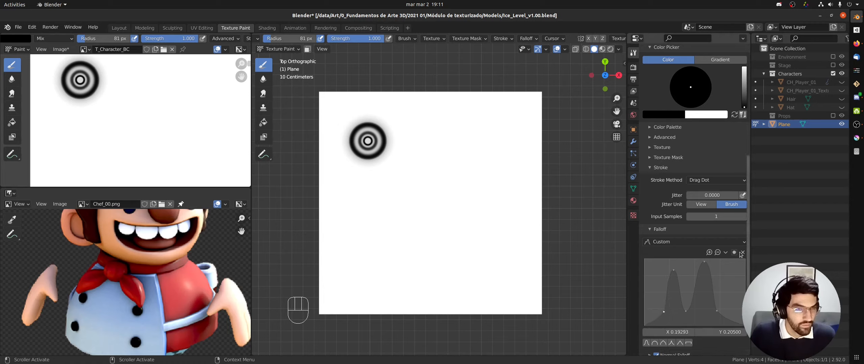
key("Delete")
left_click(674, 270)
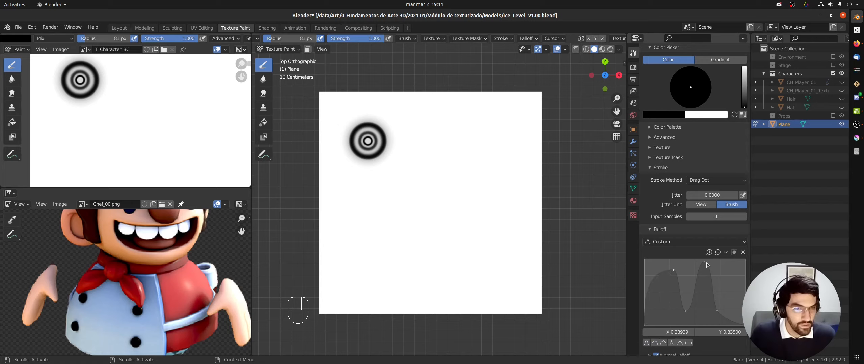
left_click(743, 252)
Step: Shape the custom falloff flat with a steep drop from about (0.885, 1.0) to (0.926, 0.095), and paint a dot beside the ringed one
left_click_drag(685, 313, 645, 259)
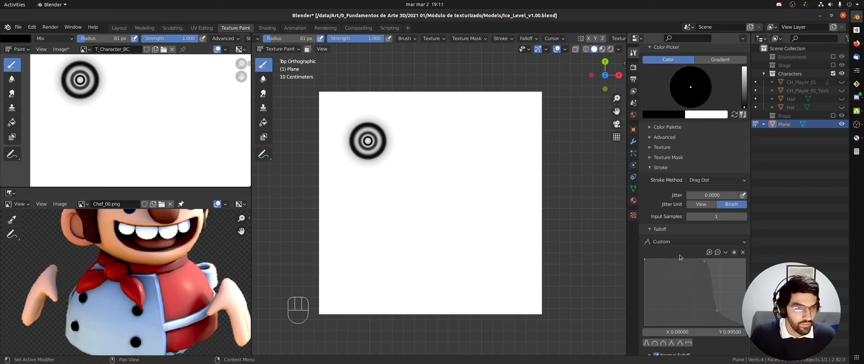
left_click_drag(717, 310, 733, 318)
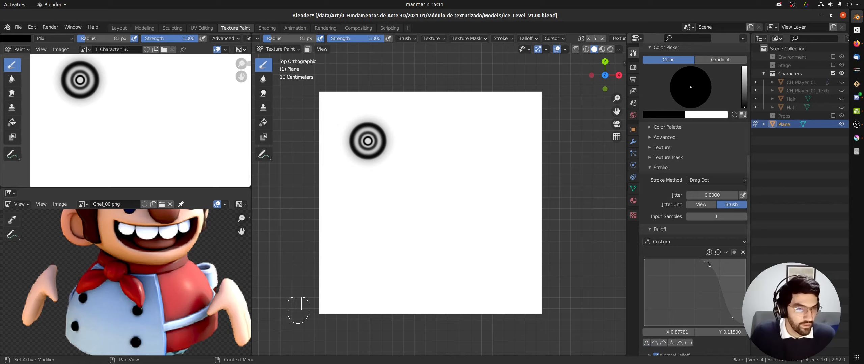
left_click_drag(704, 262, 737, 259)
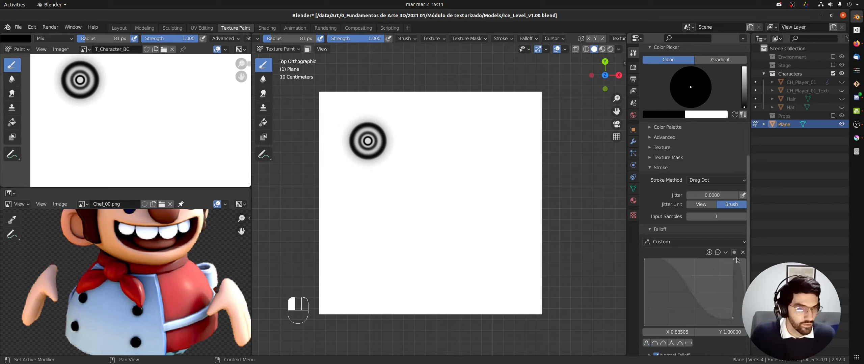
left_click_drag(732, 318, 738, 319)
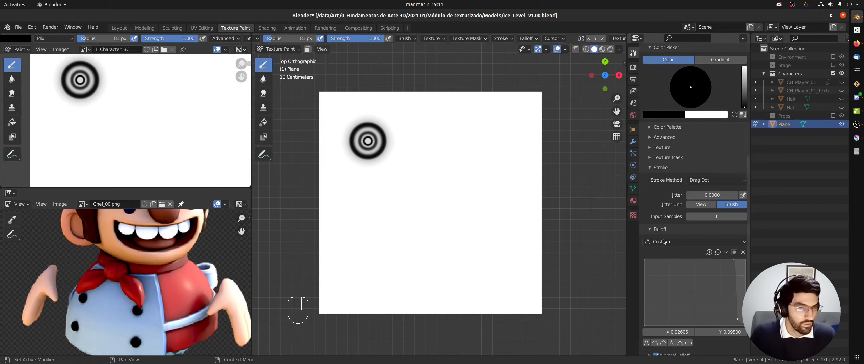
left_click(444, 128)
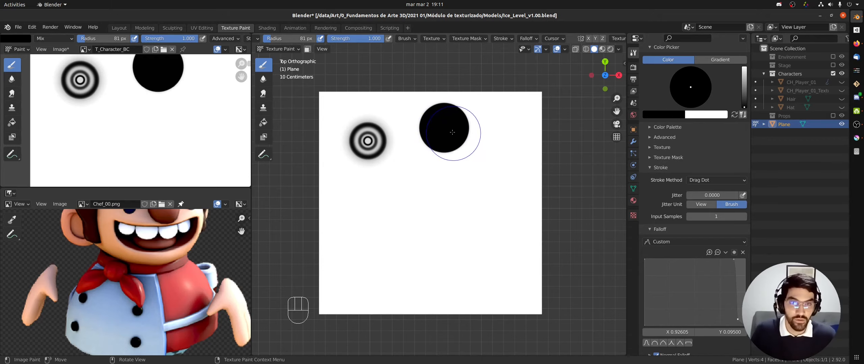
scroll(456, 145, "up", 8)
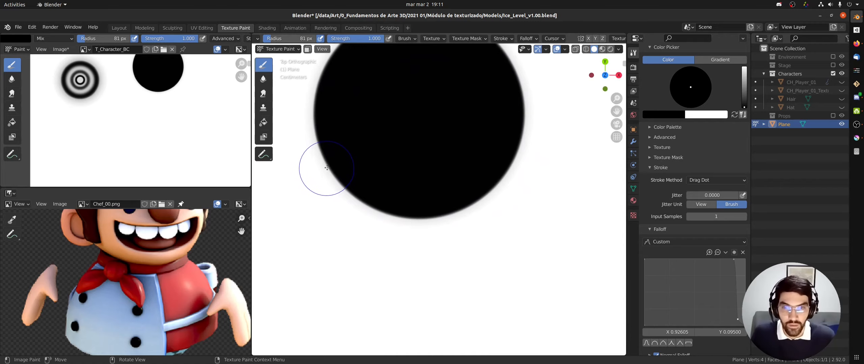
Step: Set the brush falloff to Constant, paint a dot beside the large black one, and compare the edges of the two dots
left_click(662, 242)
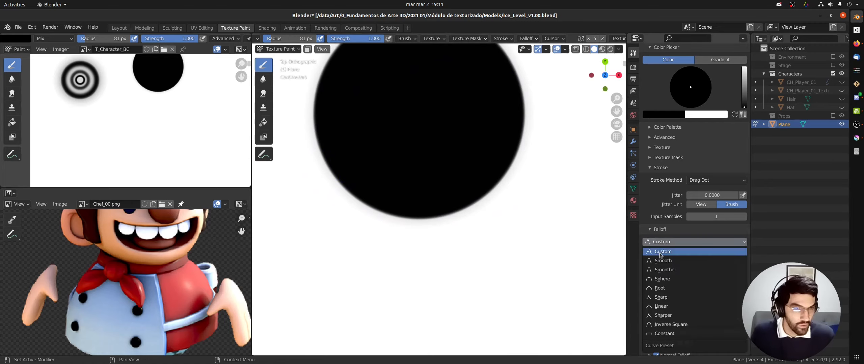
left_click(664, 334)
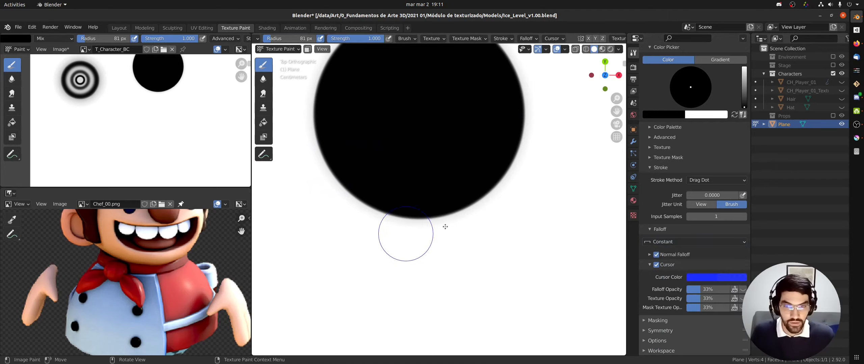
middle_click_drag(471, 252, 402, 340, "ctrl")
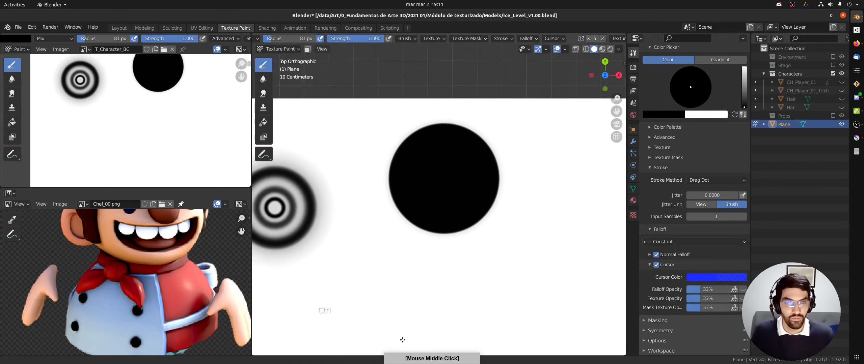
middle_click_drag(542, 162, 489, 229, "ctrl")
left_click(554, 171)
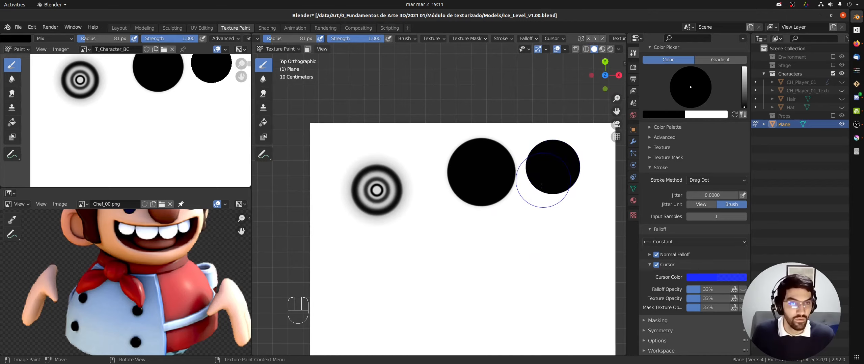
middle_click_drag(554, 170, 522, 157, "ctrl")
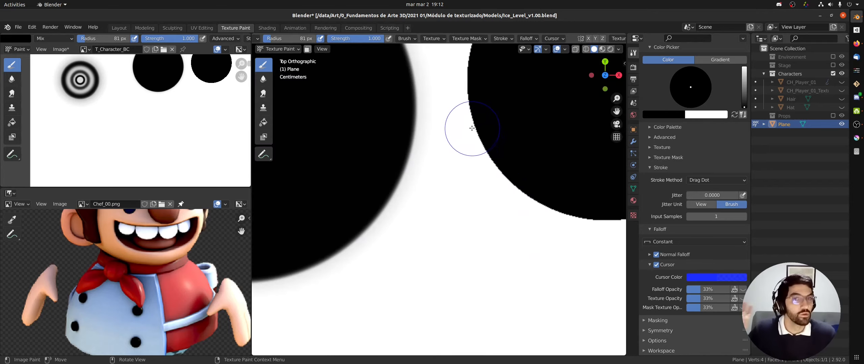
middle_click_drag(432, 125, 440, 156, "ctrl")
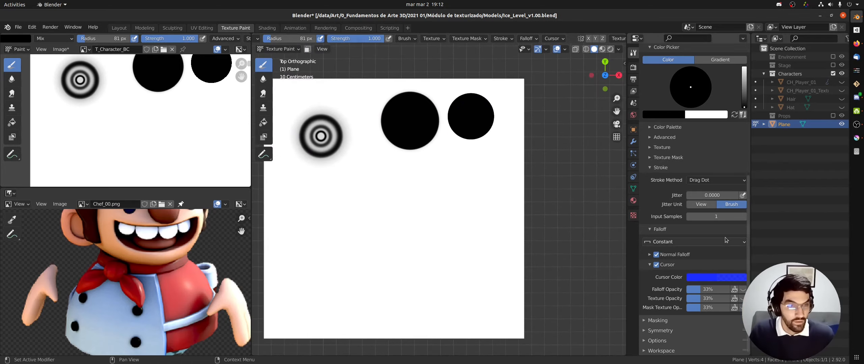
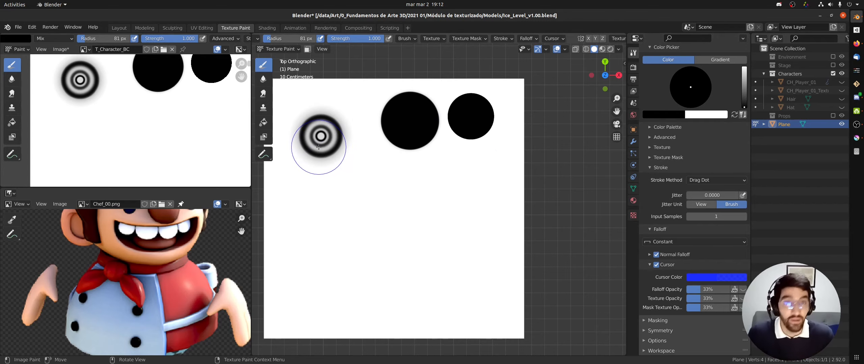
Step: Set the stroke method to Anchored, reshape a Custom falloff curve with a valley and second peak, and paint a large dot below the ringed one
left_click(705, 180)
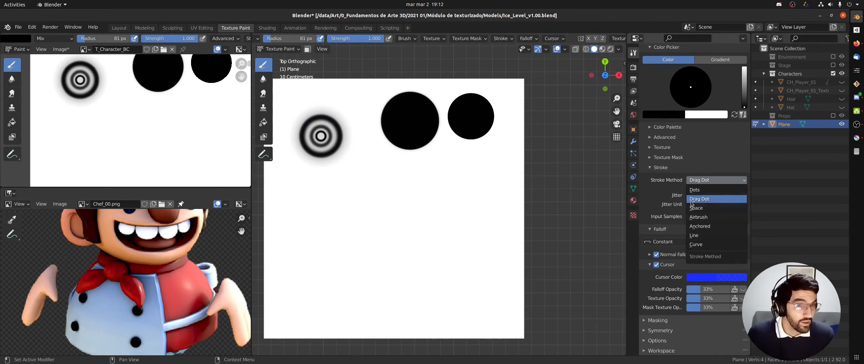
left_click(701, 226)
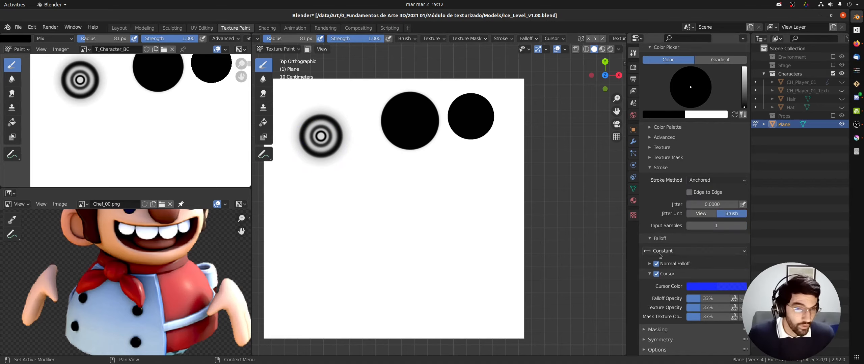
left_click(653, 251)
left_click(658, 261)
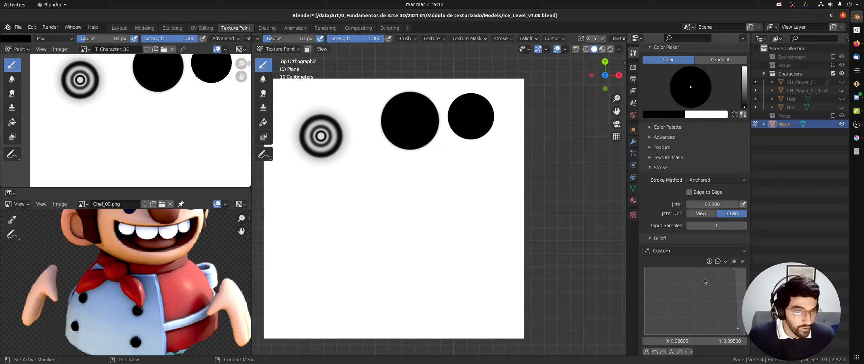
left_click_drag(733, 272, 709, 294)
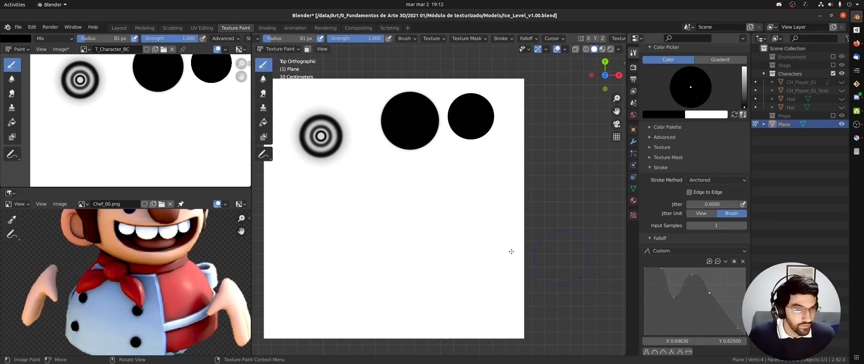
left_click_drag(331, 221, 365, 251)
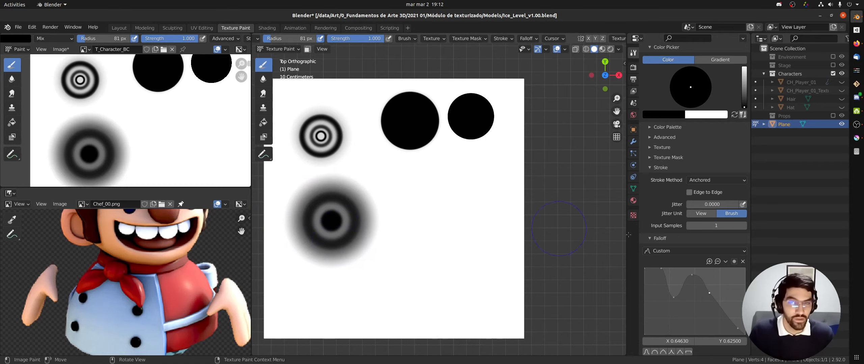
Step: Reshape the custom falloff curve to start near zero and rise to a single peak, and paint a hollow ring beside the large blurred dot
left_click_drag(658, 300, 661, 332)
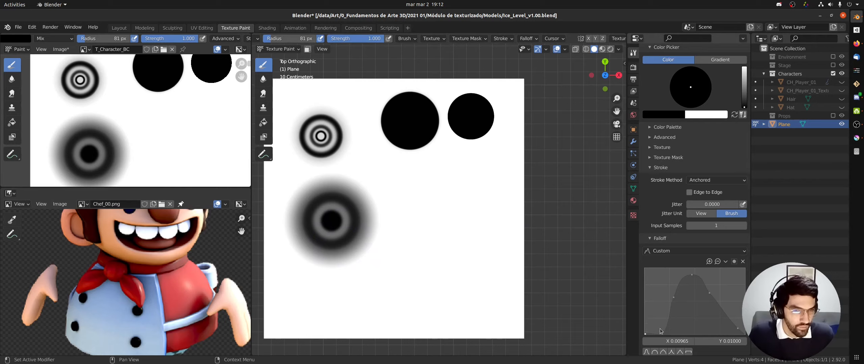
left_click_drag(668, 353, 675, 352)
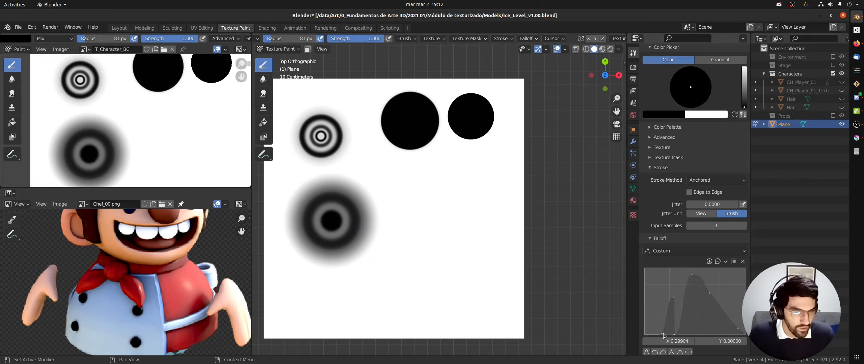
left_click(663, 334)
left_click(742, 262)
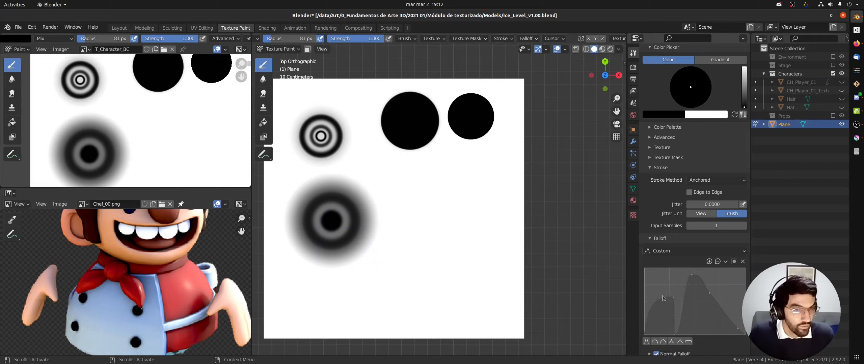
left_click_drag(672, 300, 686, 304)
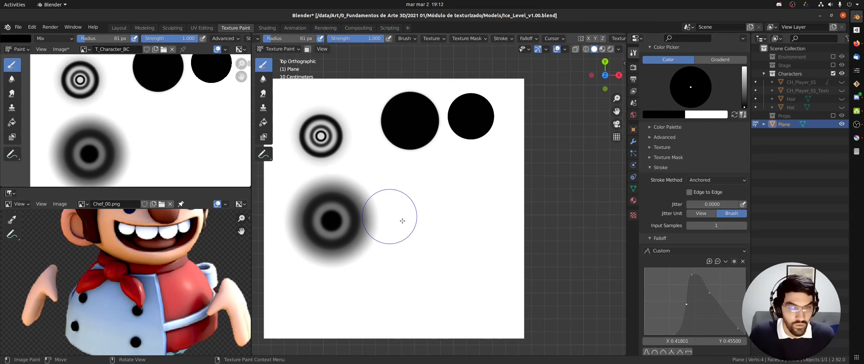
mouse_move(428, 245)
left_mouse_down()
mouse_move(459, 269)
mouse_move(463, 260)
left_mouse_up()
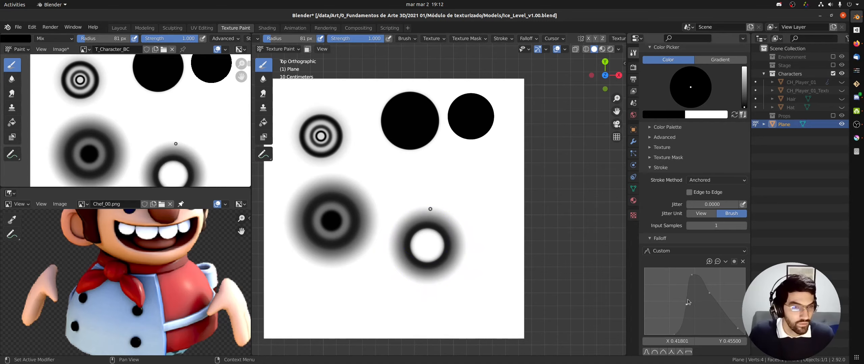
Step: Add a narrow second peak to the custom falloff curve and paint a double ring below the Constant falloff dot
mouse_move(708, 294)
left_mouse_down()
mouse_move(697, 325)
mouse_move(713, 298)
mouse_move(725, 325)
mouse_move(717, 323)
left_mouse_up()
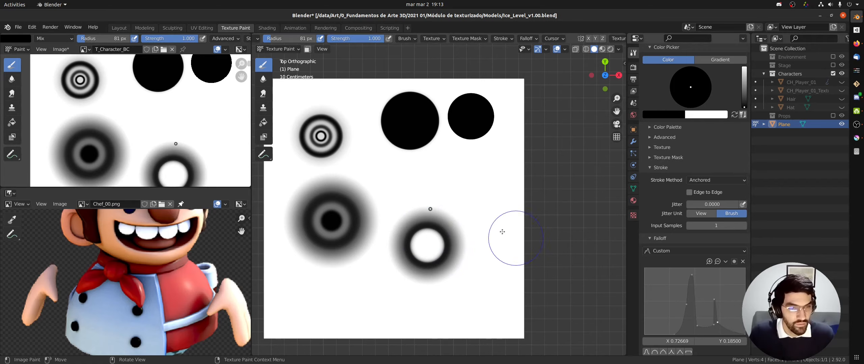
left_click_drag(476, 177, 494, 215)
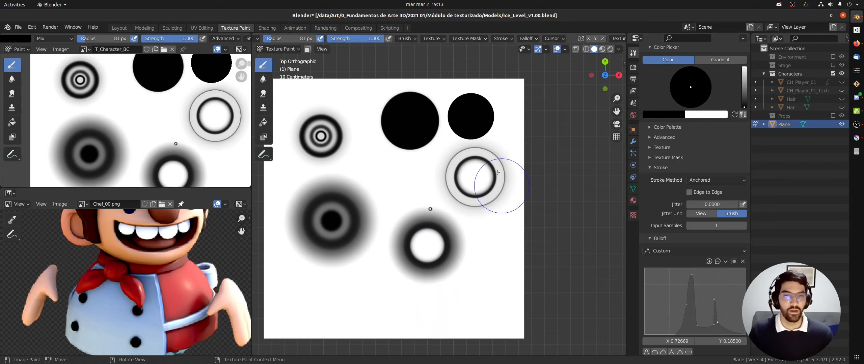
Step: Reset the custom falloff curve to the smooth preset shape and cover the plane with white using the Fill tool
left_click(647, 352)
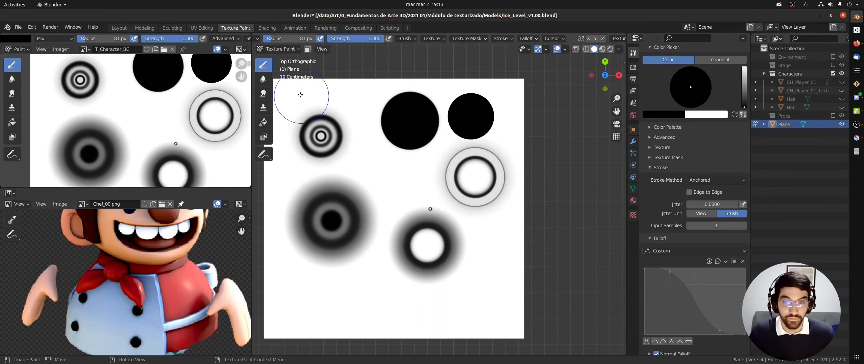
left_click(264, 122)
left_click(366, 131)
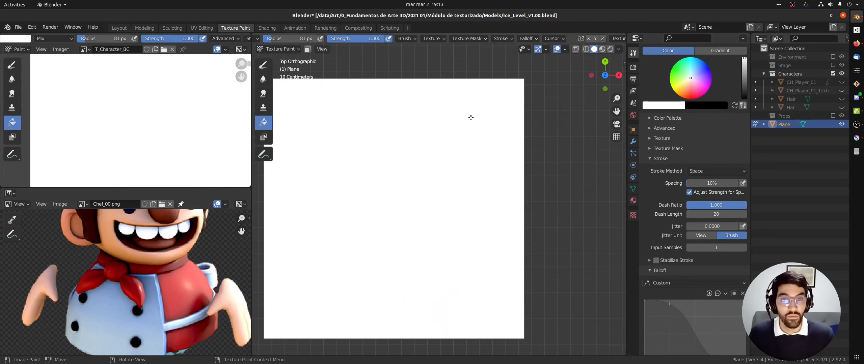
Step: Collapse the Falloff, Cursor and Stroke settings, expand Symmetry, and enable mirroring on the X axis
mouse_move(471, 115)
middle_mouse_down("ctrl")
mouse_move(455, 159)
mouse_move(426, 152)
middle_mouse_up("ctrl")
middle_click_drag(414, 142, 448, 143, "shift")
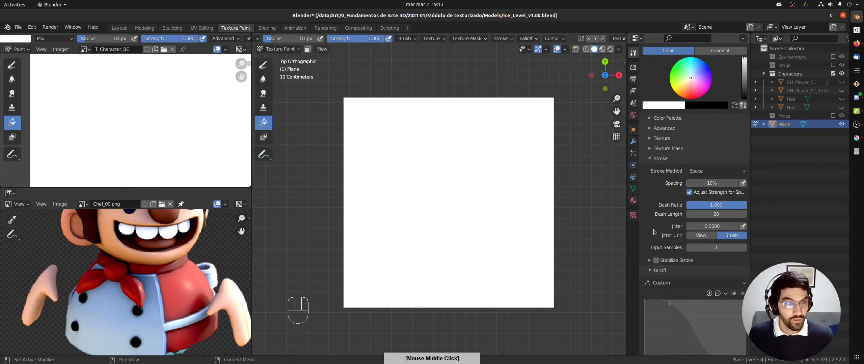
scroll(726, 266, "down", 8)
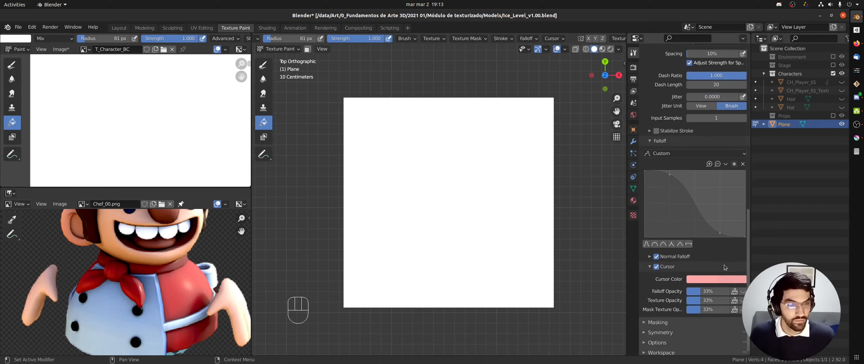
left_click(651, 141)
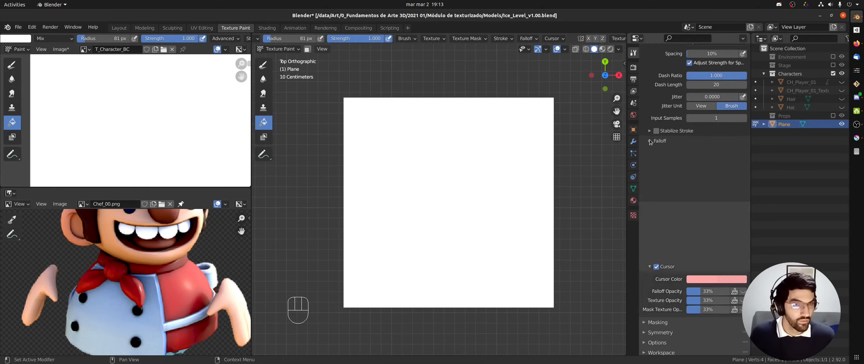
left_click(650, 265)
left_click(650, 189)
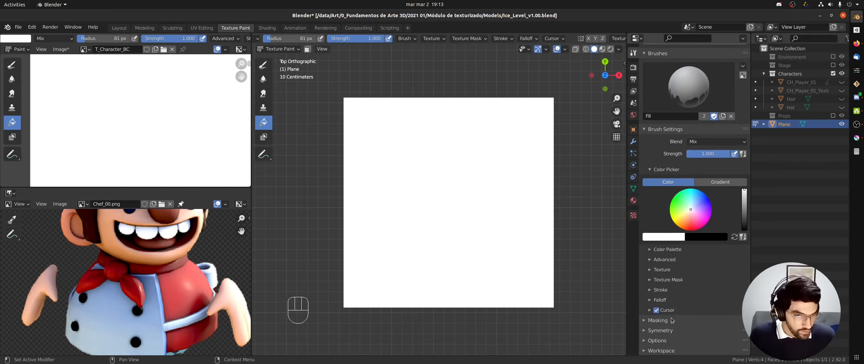
left_click(644, 333)
scroll(745, 290, "down", 1)
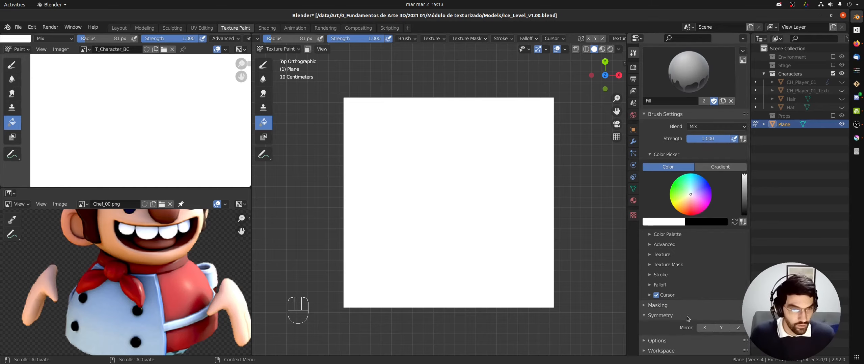
left_click(708, 329)
Step: Set the Draw brush radius to 21 px, paint a mirrored test dot on the plane, and undo it
left_click(264, 65)
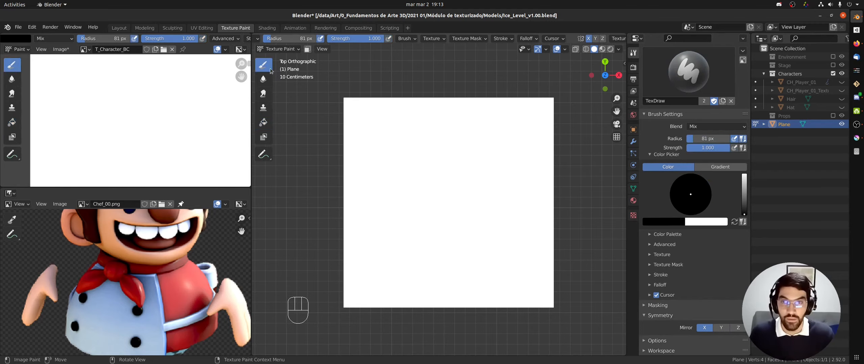
key("f")
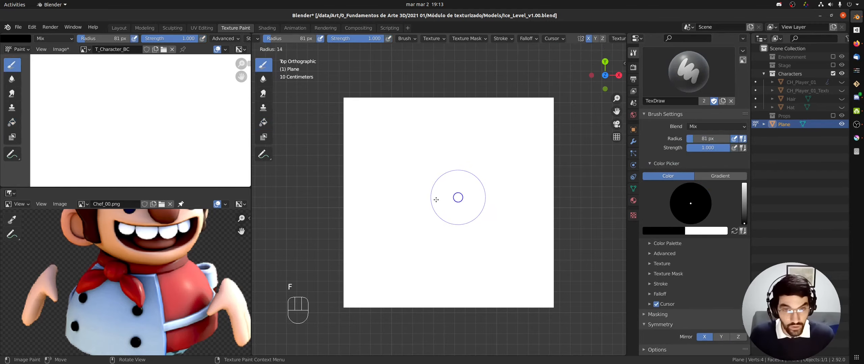
left_click(468, 195)
left_click(475, 161)
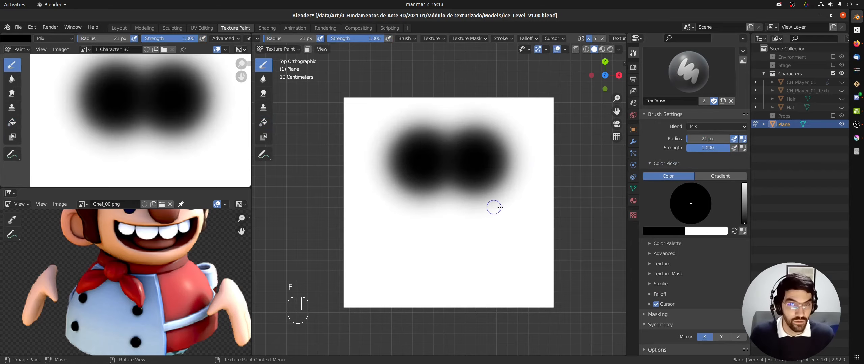
key("ctrl+z")
Step: Switch the stroke method to Space and paint an X-mirrored wavy stroke across the plane's upper half
key("e")
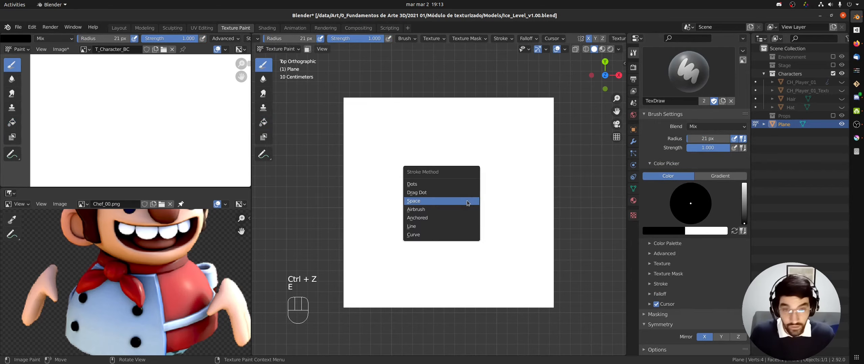
left_click(426, 193)
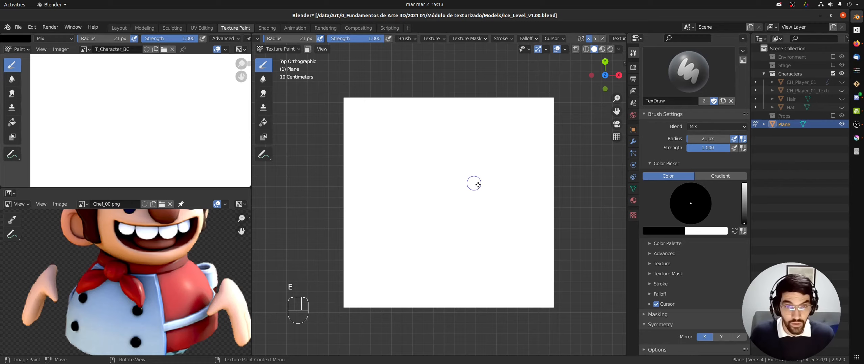
left_click_drag(453, 172, 513, 166)
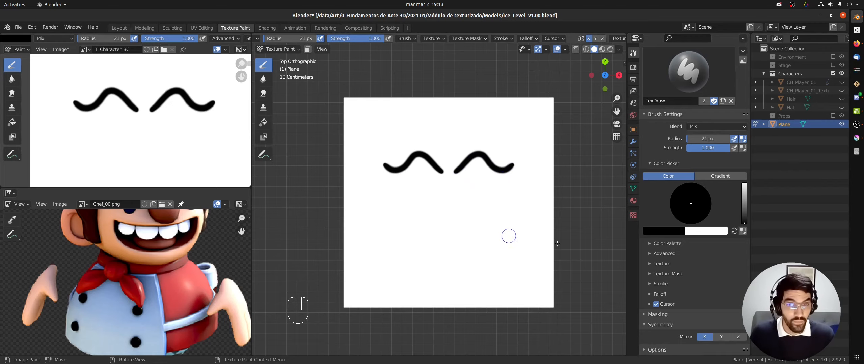
Step: Enable Y and Z mirroring as well, and paint curved strokes mirrored around the plane's centre
left_click(720, 337)
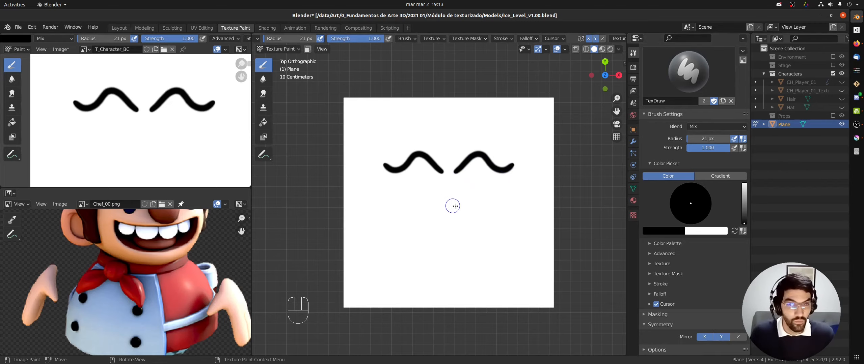
left_click_drag(469, 209, 497, 255)
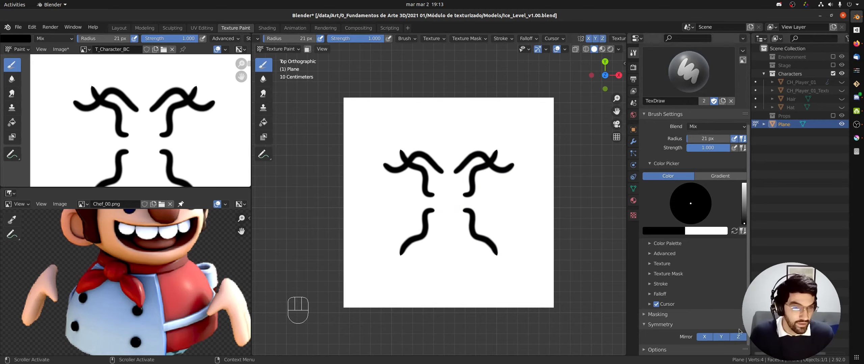
left_click_drag(431, 194, 475, 198)
middle_click_drag(475, 199, 438, 275)
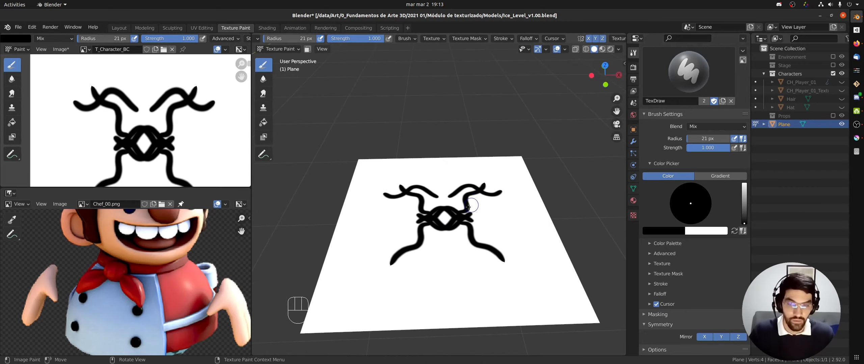
Step: Disable X, Y and Z mirroring in top view, and paint a single unmirrored wavy stroke in the plane's upper right area
key("KP_7")
left_click(737, 337)
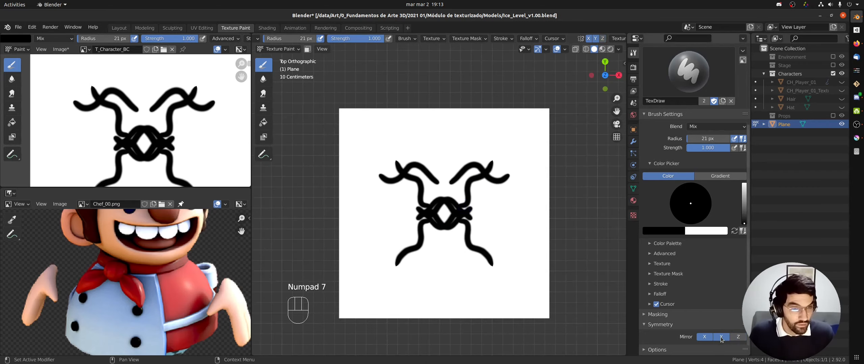
left_click(722, 338)
left_click(704, 337)
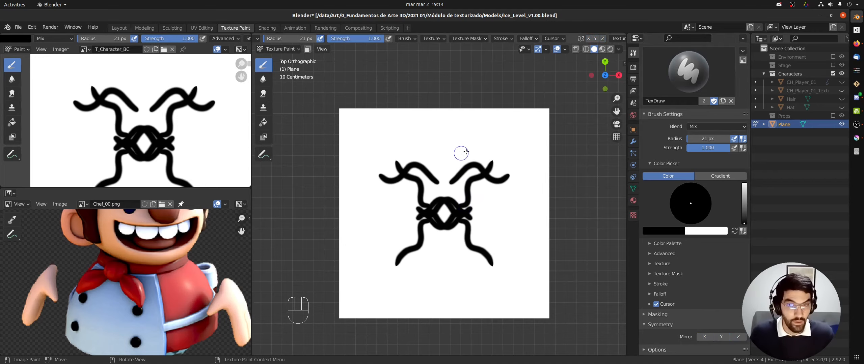
mouse_move(455, 149)
left_mouse_down()
mouse_move(488, 152)
mouse_move(528, 174)
left_mouse_up()
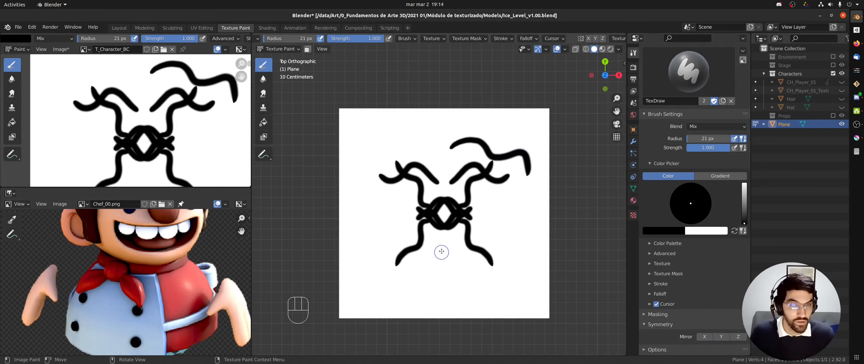
Step: Cover the test strokes by filling the plane with white, and return to the Draw brush with X mirroring enabled
left_click(265, 123)
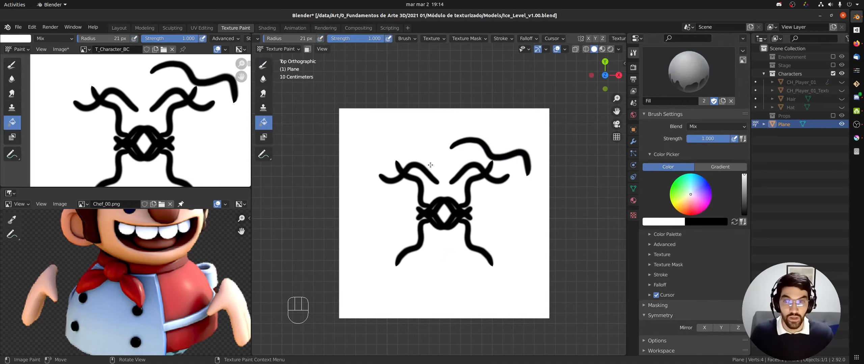
left_click(431, 165)
left_click(264, 66)
left_click(705, 338)
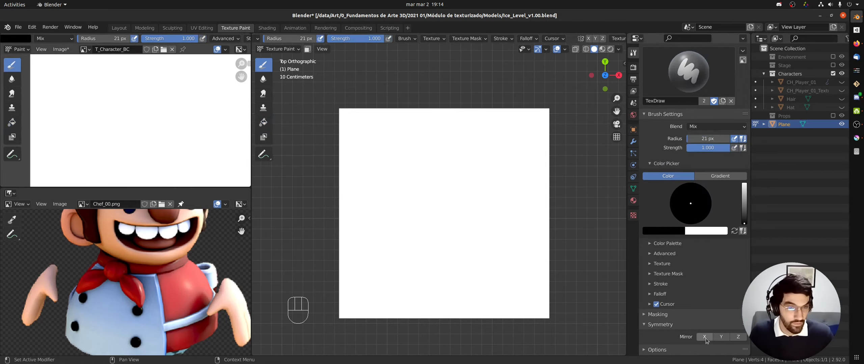
Step: Paint an X-mirrored cartoon face on the plane with wavy eyebrows, eye dots, a wide smile, two fangs and nostrils
mouse_move(459, 158)
left_mouse_down()
mouse_move(510, 156)
mouse_move(477, 177)
left_mouse_up()
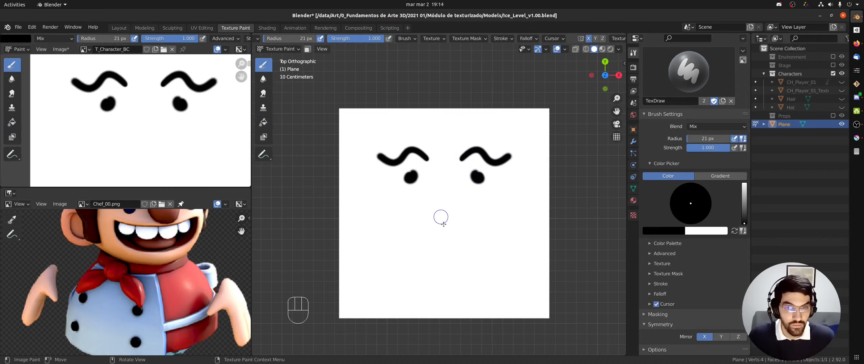
left_click_drag(438, 232, 512, 212)
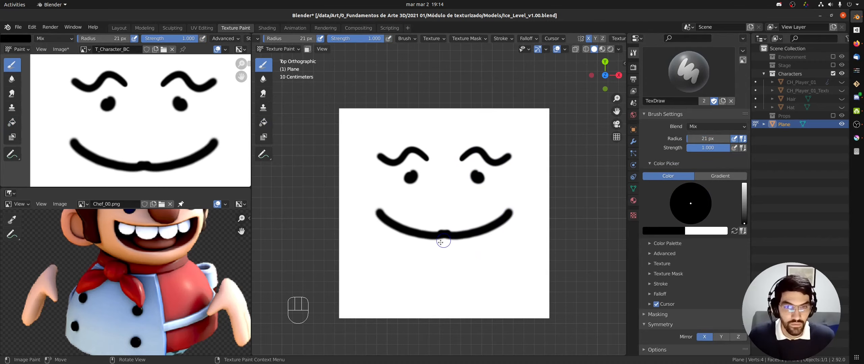
mouse_move(446, 240)
left_mouse_down()
mouse_move(455, 265)
mouse_move(472, 238)
left_mouse_up()
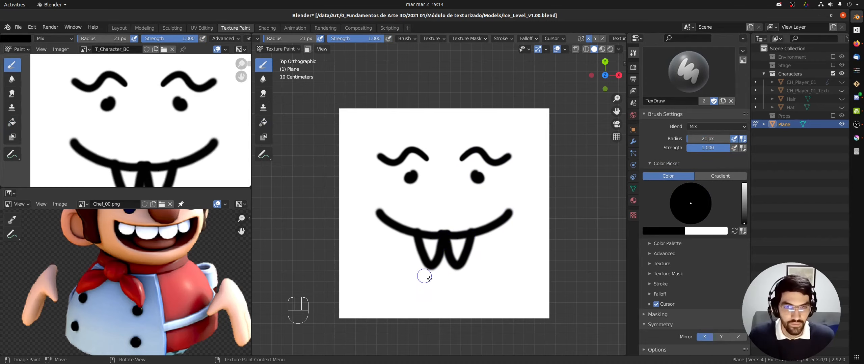
left_click_drag(450, 205, 460, 206)
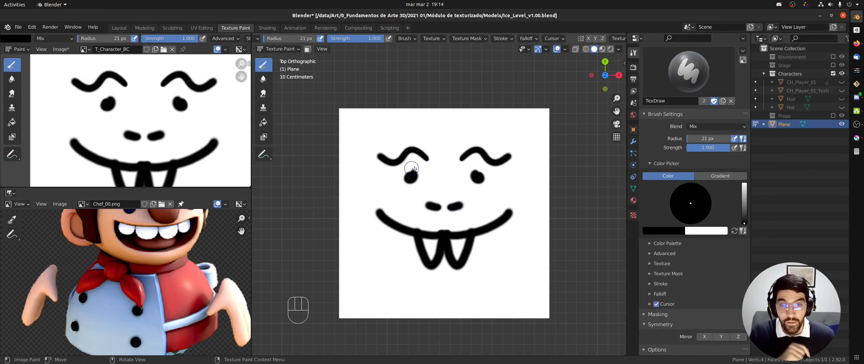
Step: Erase the face drawing with a white fill over the plane, and switch back to the Draw brush
left_click(264, 125)
left_click(457, 168)
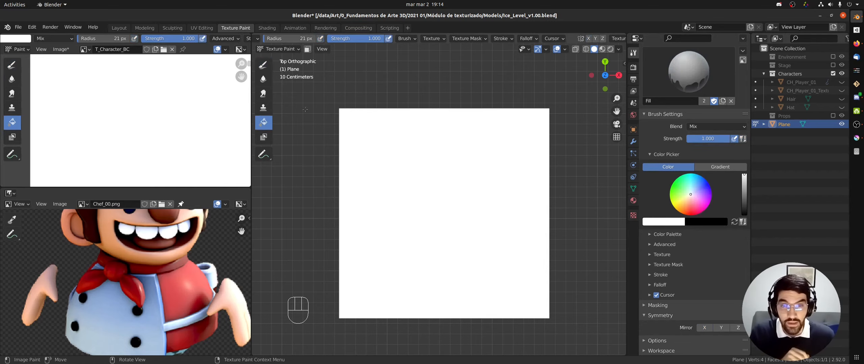
left_click(264, 67)
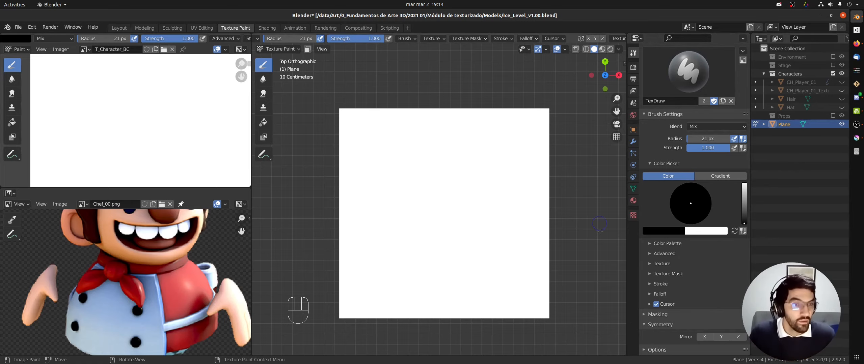
Step: Collapse the Symmetry settings and expand the Options with the Bleed and Dither values
left_click(645, 326)
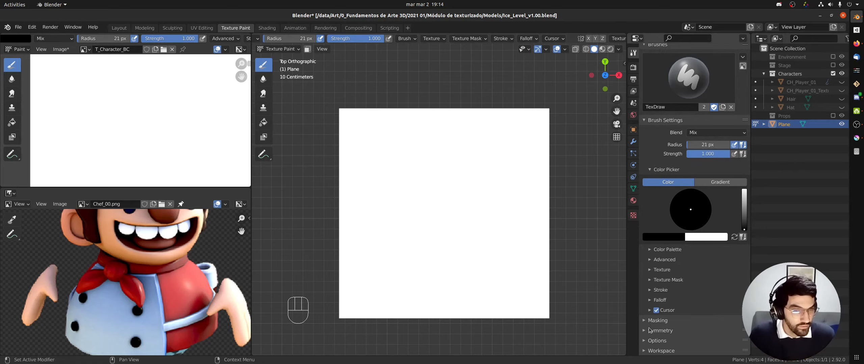
left_click(645, 341)
scroll(739, 318, "down", 4)
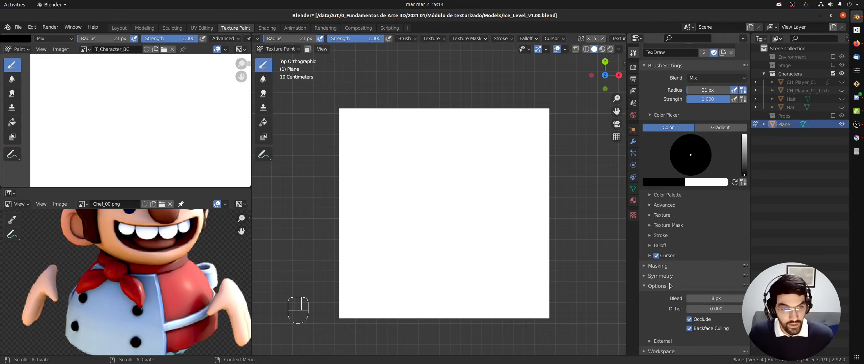
Step: Choose the Fill tool, unhide and select CH_Player_01_Texturing in Object Mode, and switch it to Texture Paint mode
left_click(264, 122)
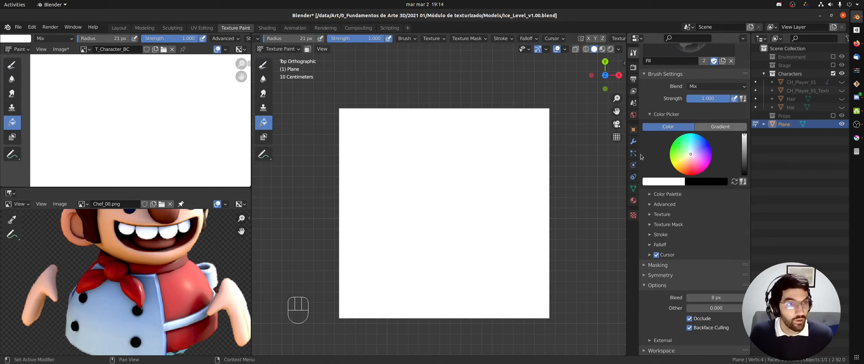
key("Tab")
left_click(408, 174)
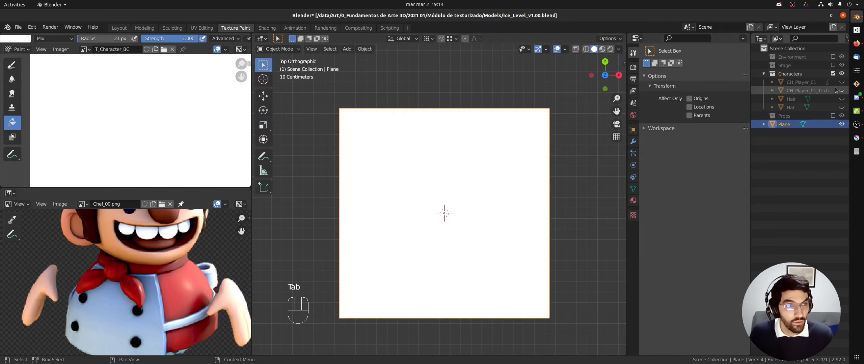
left_click(806, 91)
key("Tab")
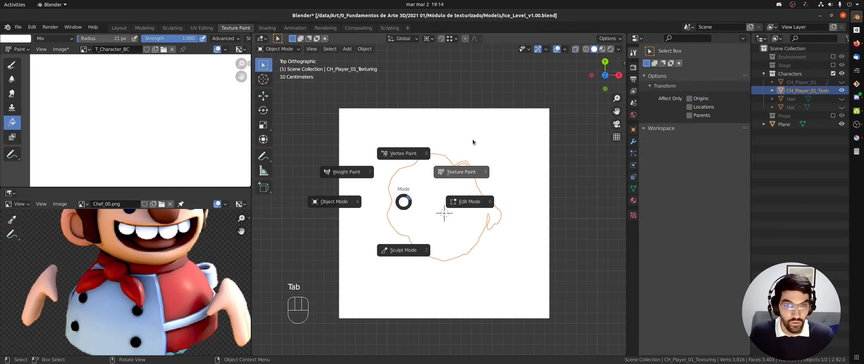
left_click(473, 141)
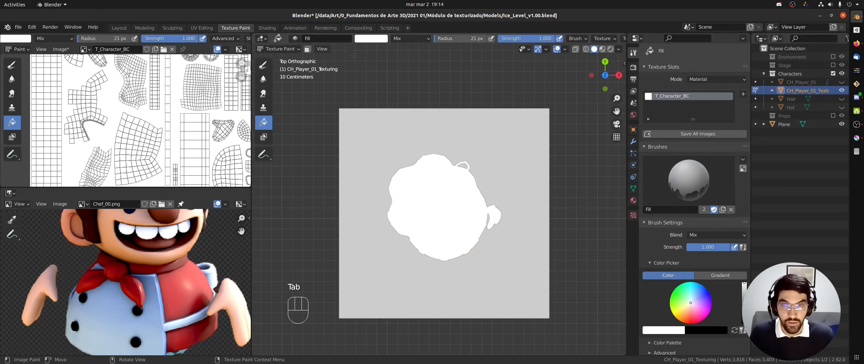
Step: Set the fill color to blue and the bleed to 2 px, and fill the character, checking the UV island edges up close
left_click(371, 38)
left_click(410, 62)
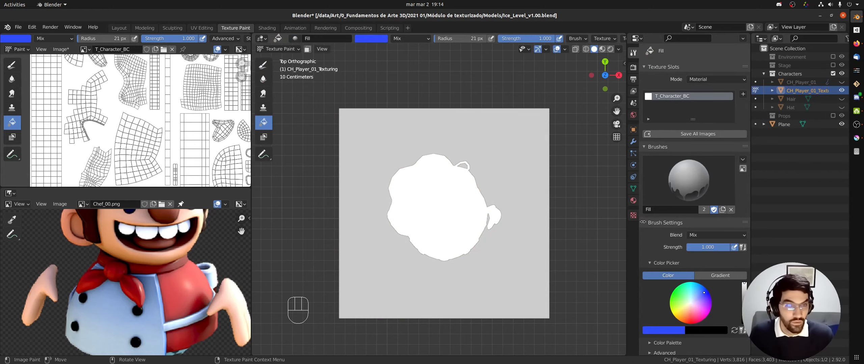
scroll(741, 269, "down", 5)
scroll(741, 270, "down", 5)
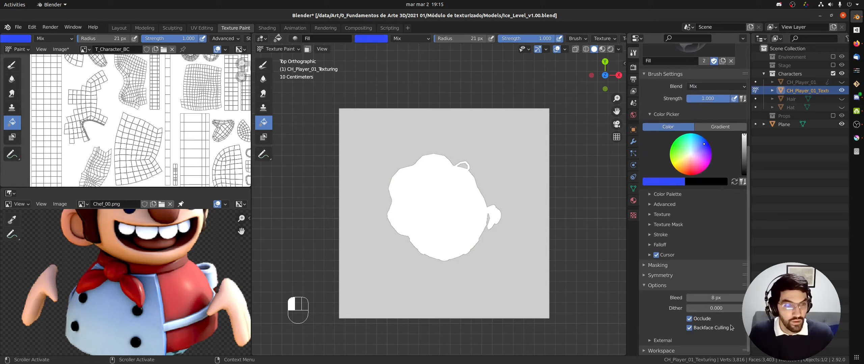
left_click(712, 298)
type("2")
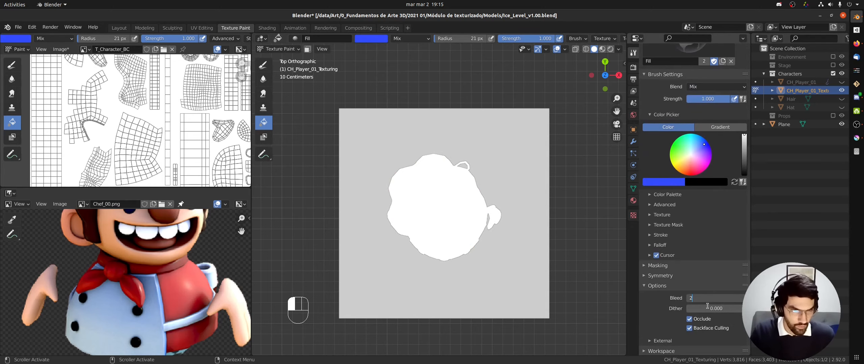
key("Return")
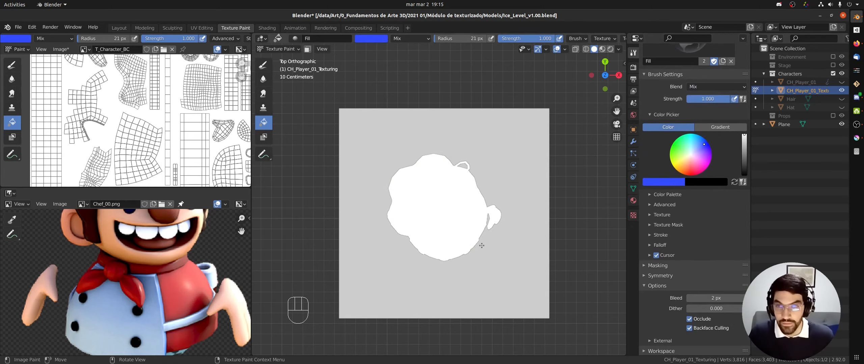
left_click(452, 192)
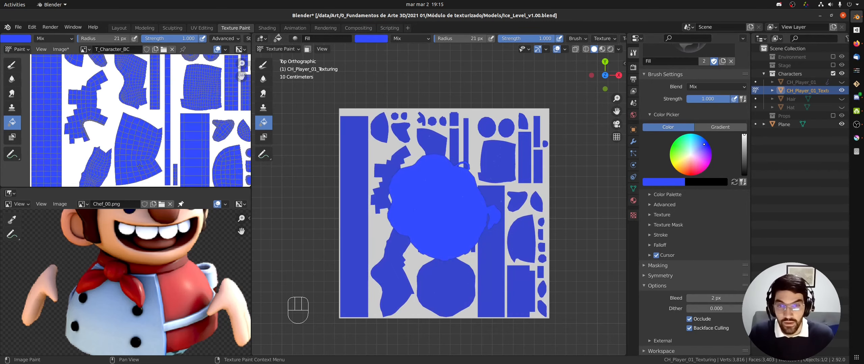
middle_click_drag(202, 119, 82, 108, "ctrl")
middle_click_drag(147, 132, 182, 186)
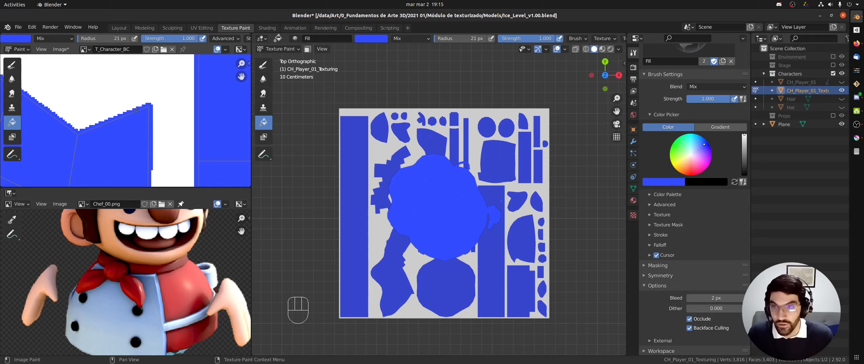
Step: Set the bleed to 8 px and fill the character again, comparing the color margin around the UV islands
left_click(709, 298)
type("8")
key("Return")
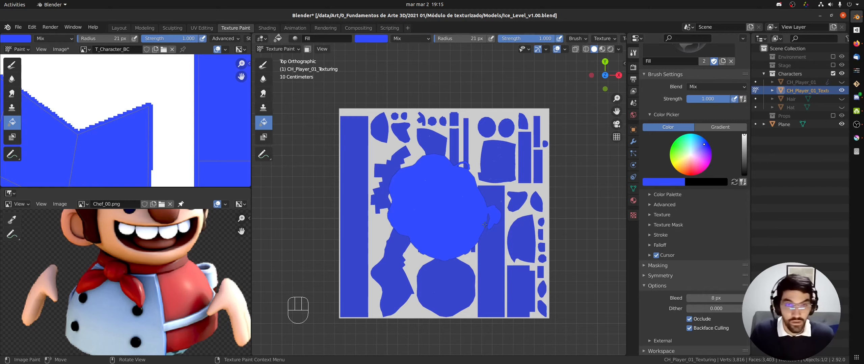
left_click(408, 242)
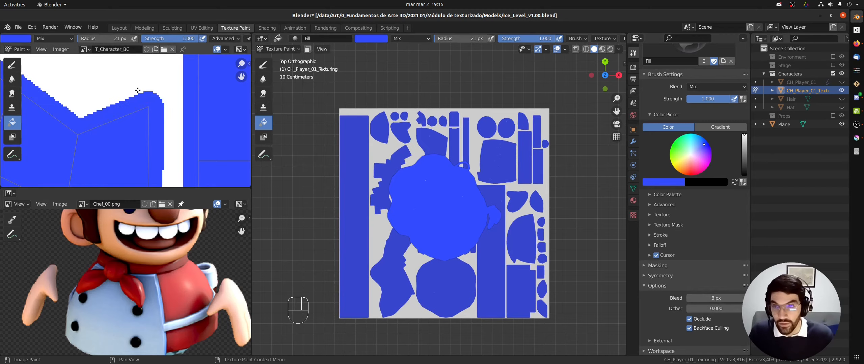
middle_click_drag(175, 92, 170, 181, "ctrl")
middle_click_drag(179, 107, 164, 135)
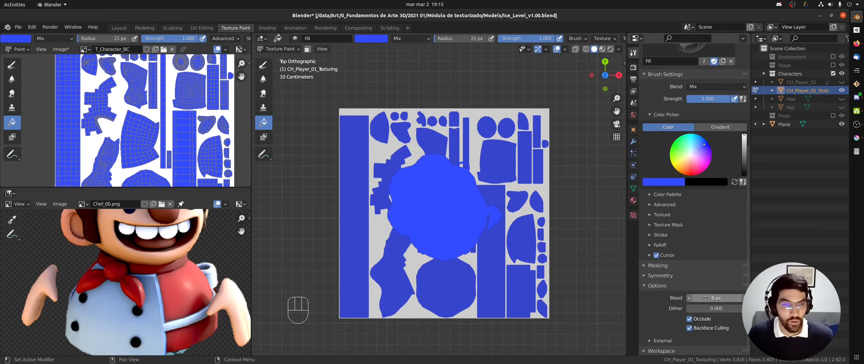
Step: Set the bleed to 80 px and fill the character with blue again
middle_click_drag(567, 252, 567, 232)
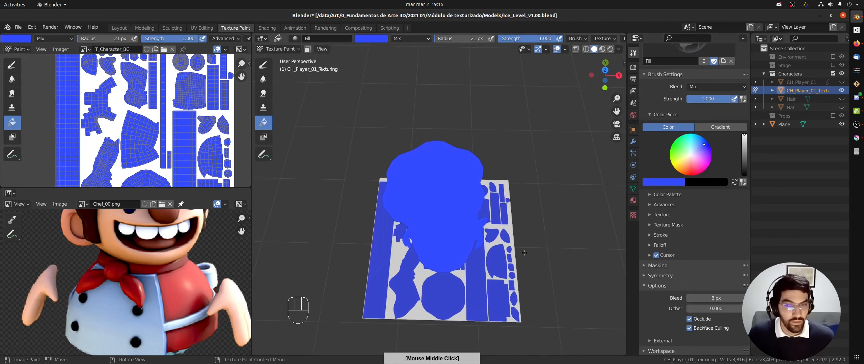
left_click(718, 300)
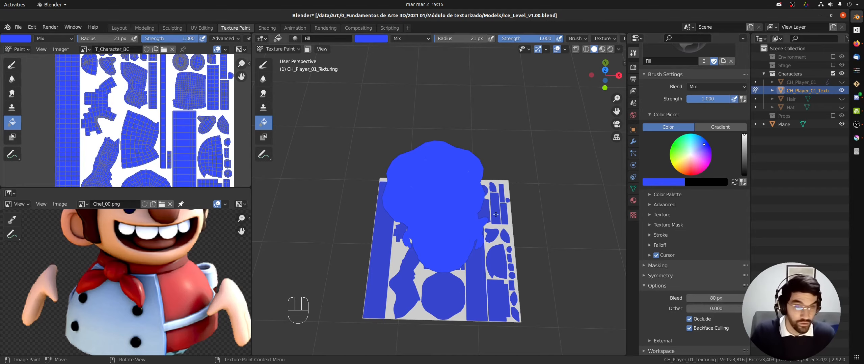
left_click(447, 188)
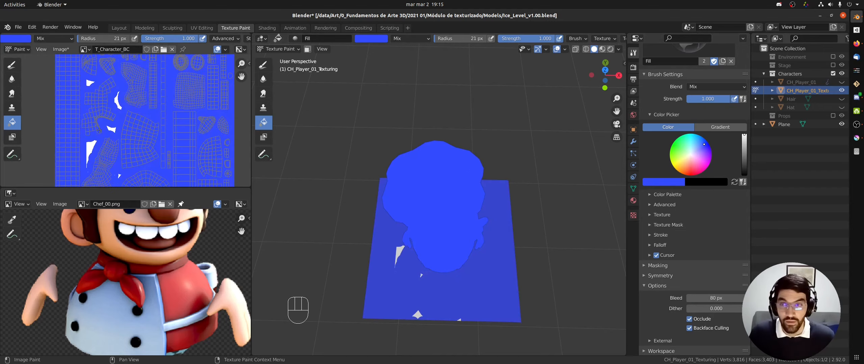
Step: Examine the gaps between the UV islands in the maximized image editor, and set the bleed back to 8 px
key("ctrl+space")
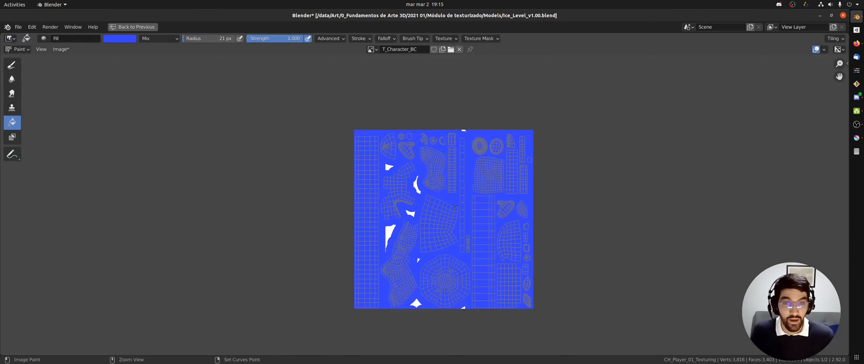
middle_click_drag(455, 206, 464, 206, "ctrl")
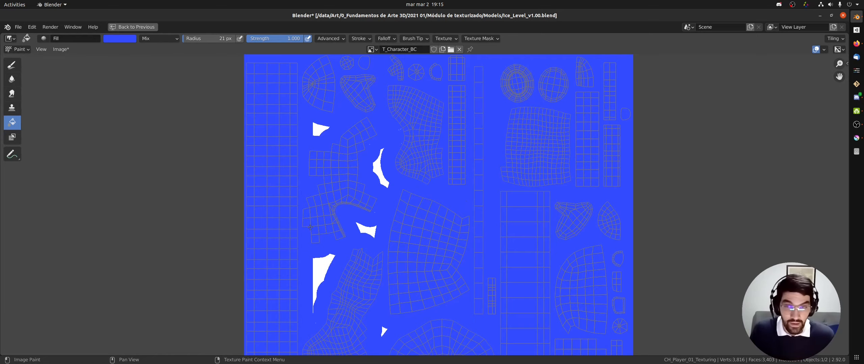
middle_click_drag(594, 187, 598, 172, "ctrl")
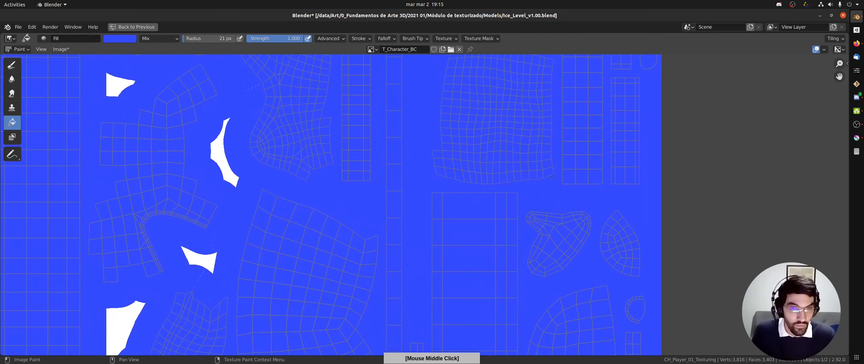
middle_click_drag(501, 207, 486, 189, "ctrl")
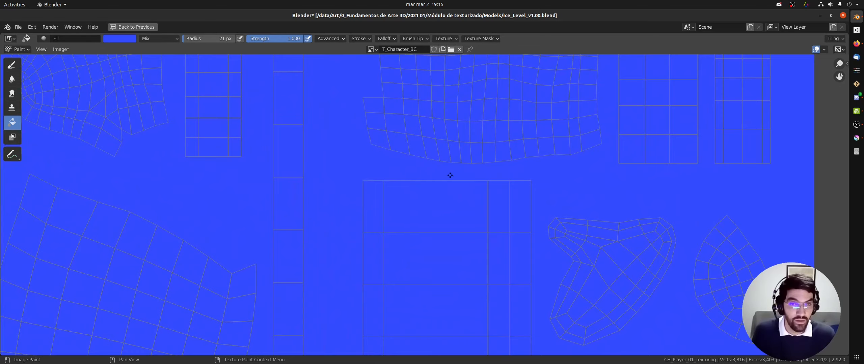
key("ctrl+space")
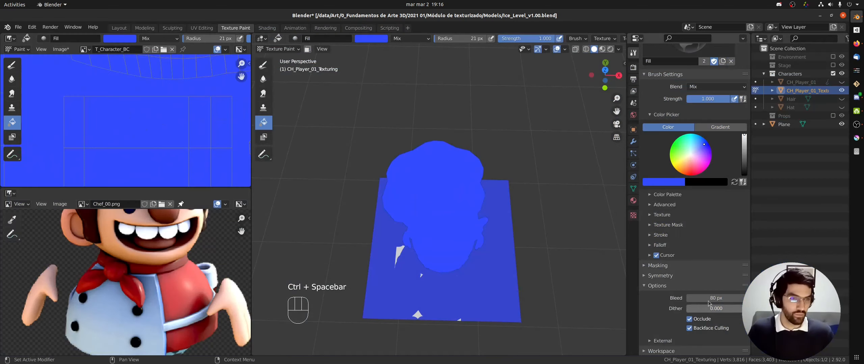
left_click(695, 298)
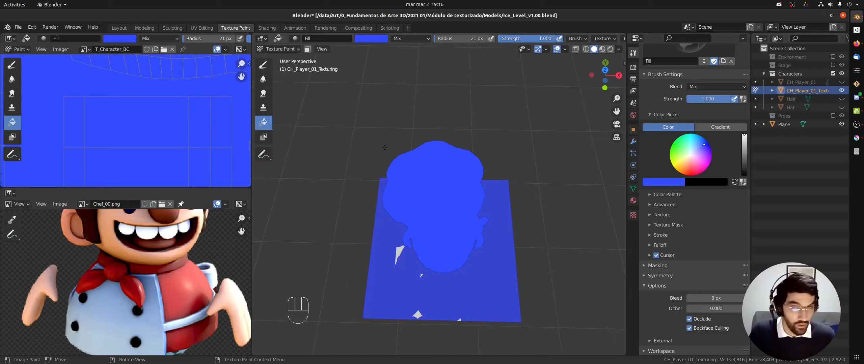
Step: Fill the character with white, and set the fill color back to blue
left_click(264, 108)
left_click(265, 123)
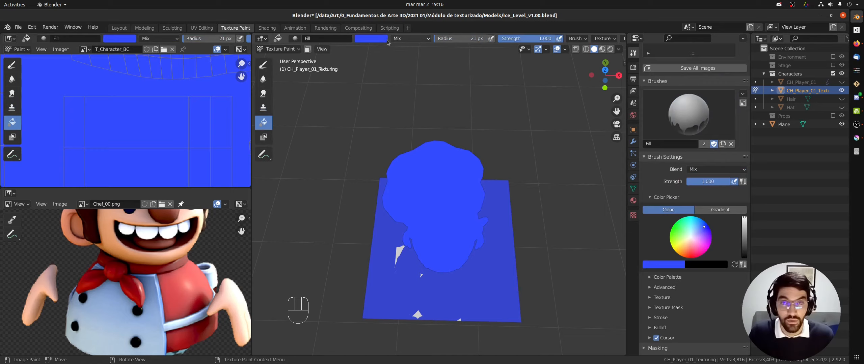
left_click(372, 38)
left_click_drag(390, 136, 360, 138)
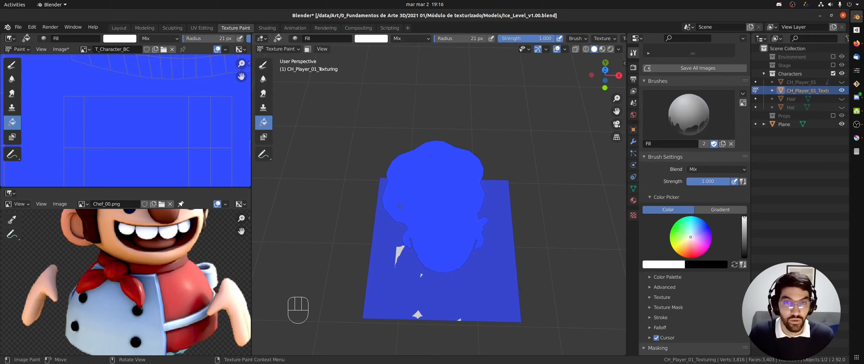
left_click(449, 211)
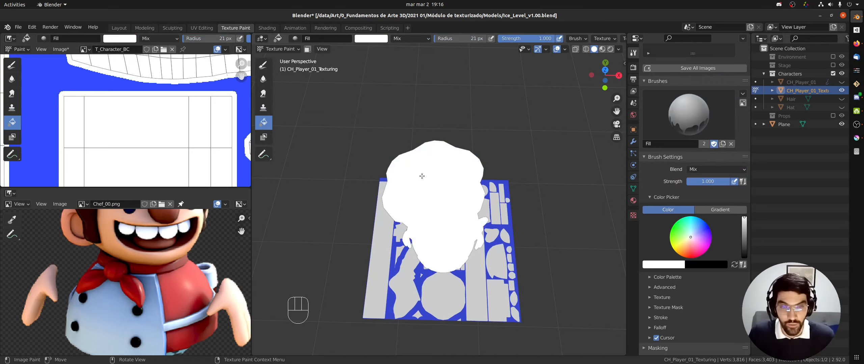
left_click(373, 39)
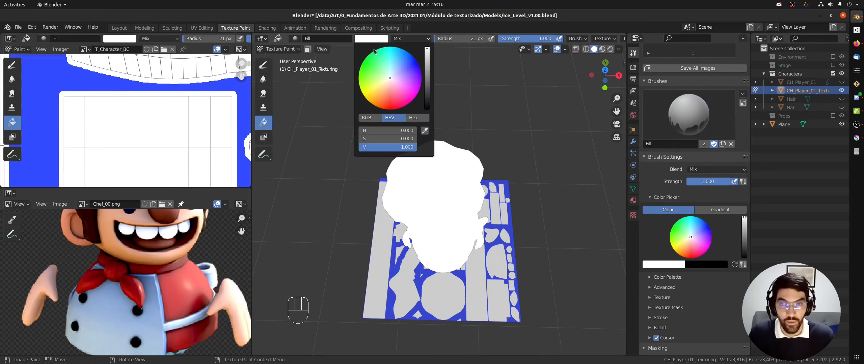
left_click(405, 62)
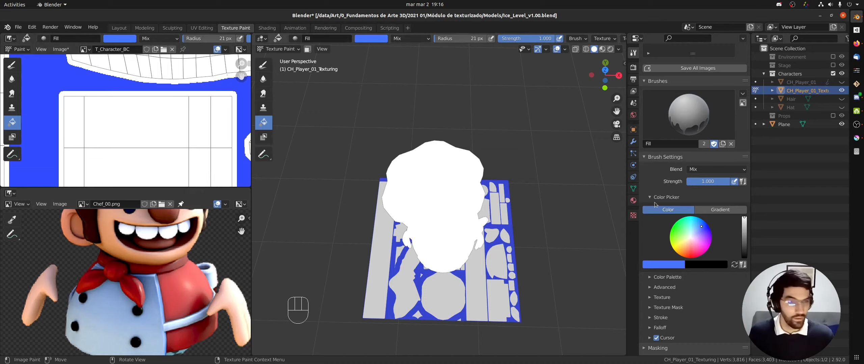
Step: With the Draw brush, paint a black horizontal stroke across the character's eyes in the front view
scroll(743, 266, "down", 5)
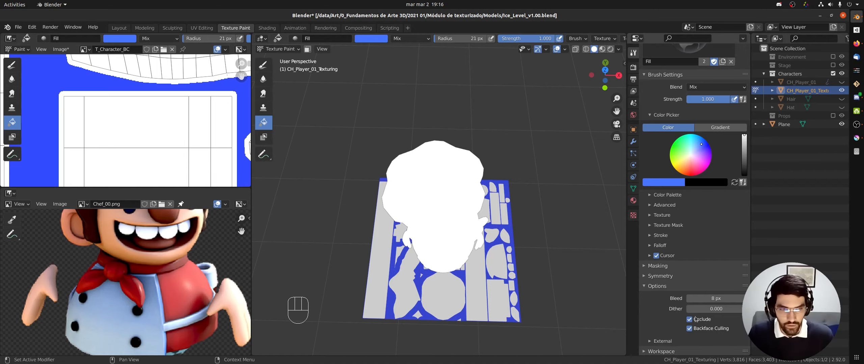
middle_click_drag(386, 189, 452, 222)
scroll(445, 216, "up", 5)
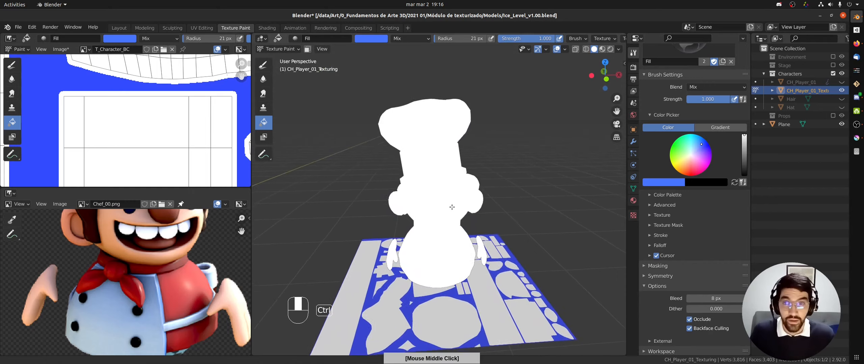
left_click(270, 67)
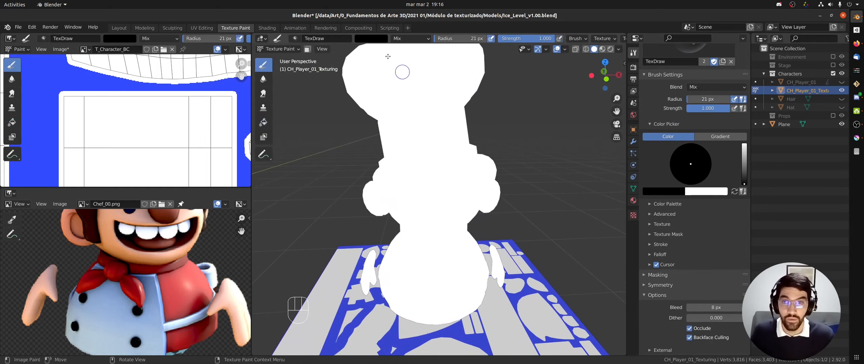
left_click(378, 40)
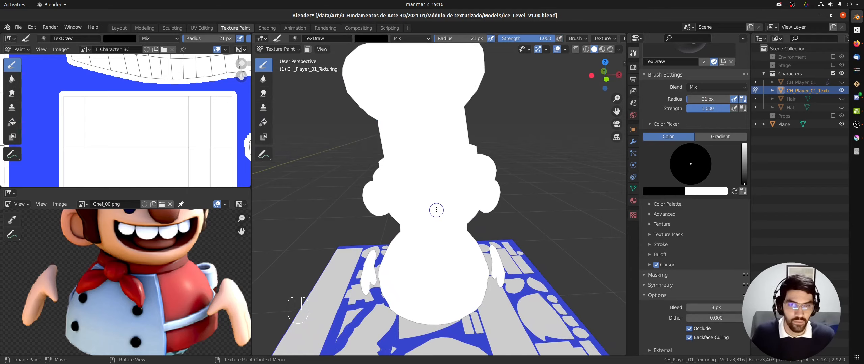
key("KP_1")
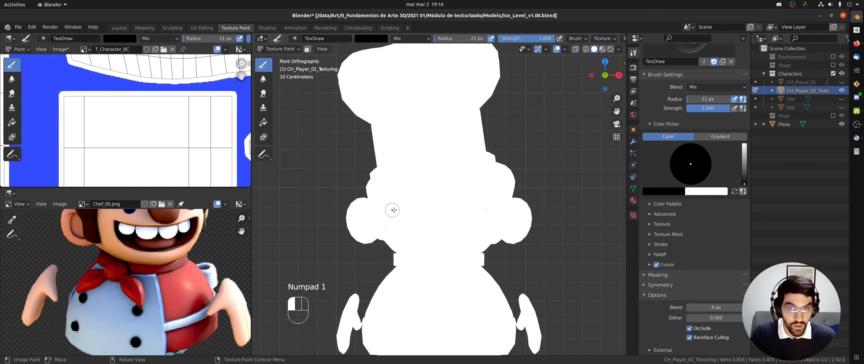
left_click_drag(393, 210, 475, 210)
mouse_move(448, 184)
middle_mouse_down()
mouse_move(585, 217)
mouse_move(420, 210)
mouse_move(474, 210)
middle_mouse_up()
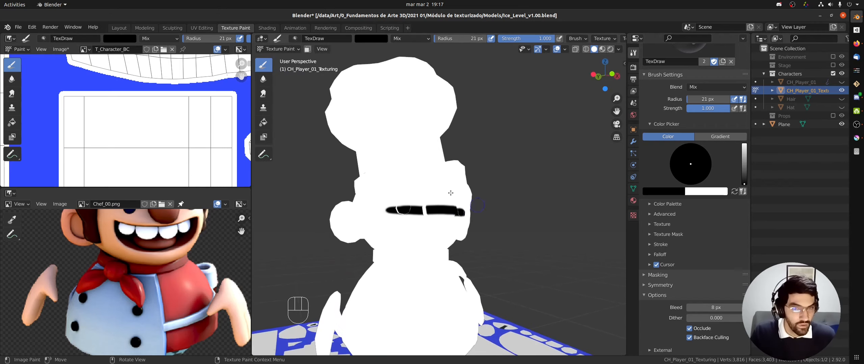
Step: In Edit Mode, select the linked face mesh and recalculate its normals with Inside enabled
key("Tab")
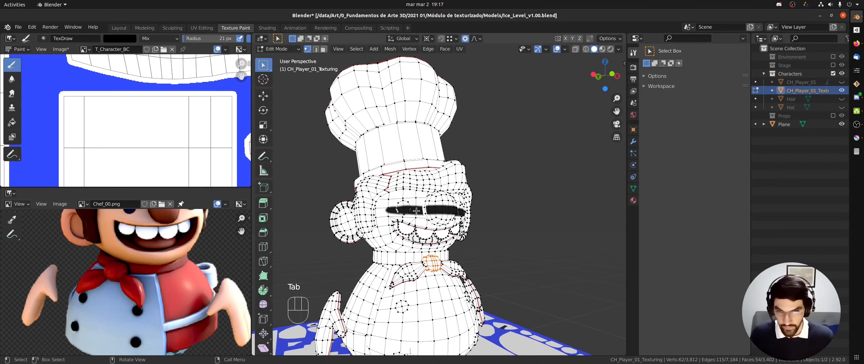
key("l")
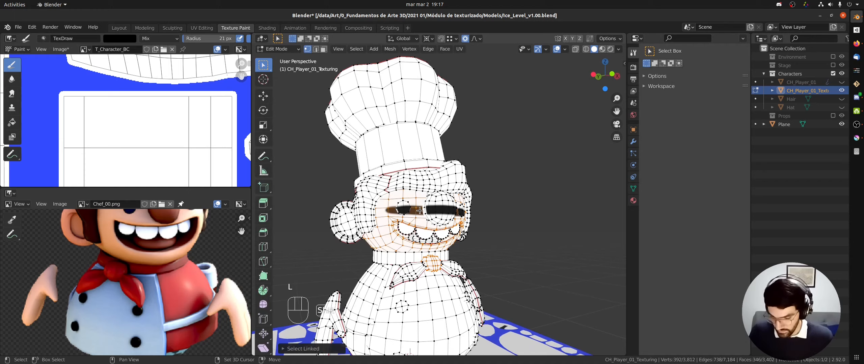
left_click(339, 349)
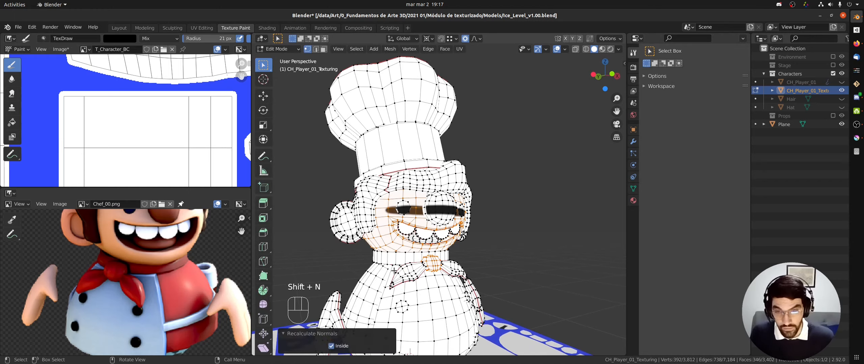
Step: Check the normals with the Face Orientation overlay, return to Texture Paint and hide the overlay
left_click(564, 50)
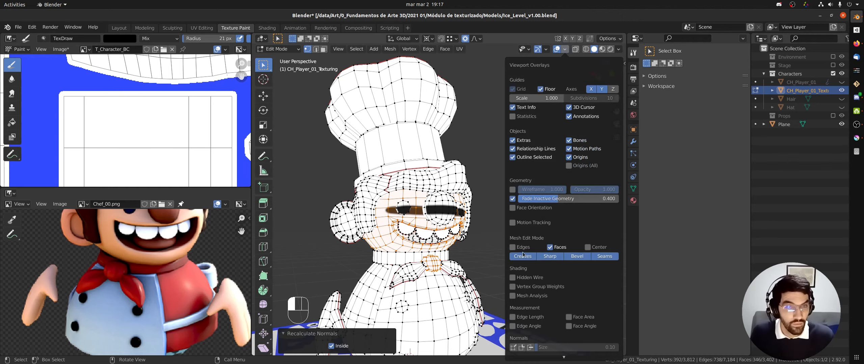
left_click(512, 208)
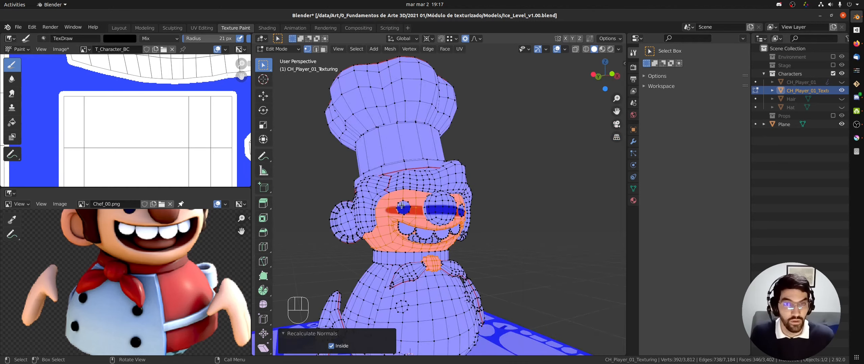
key("Tab")
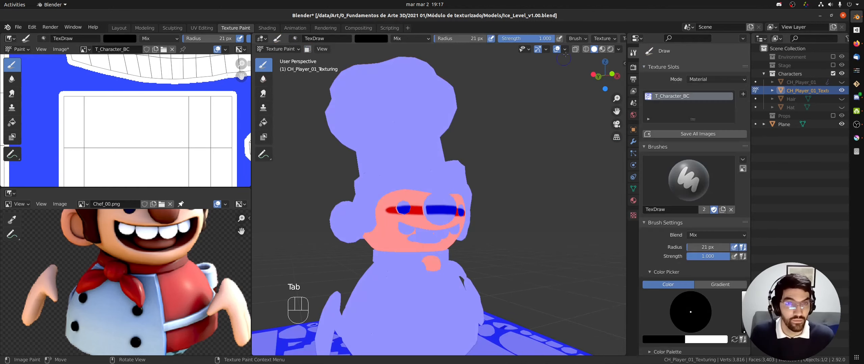
left_click(565, 51)
left_click(513, 208)
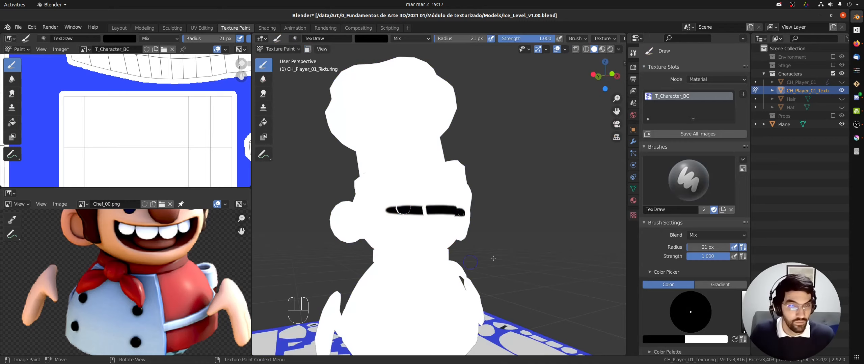
Step: Paint black strokes over the mouth area, and disable Backface Culling to paint a black mark on the cheek
scroll(748, 242, "down", 10)
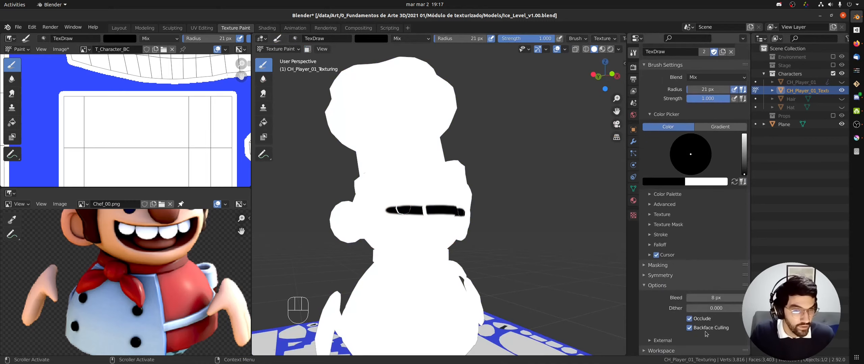
left_click_drag(401, 234, 433, 231)
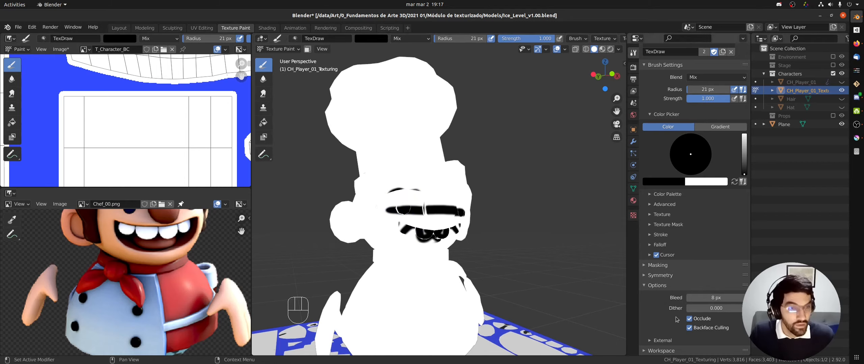
left_click(690, 328)
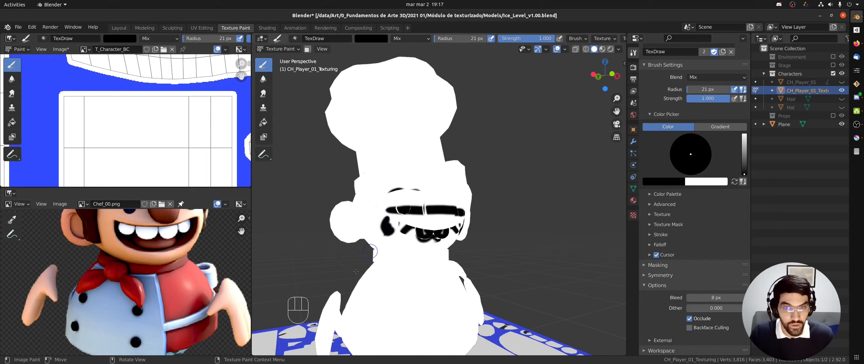
mouse_move(394, 237)
middle_mouse_down()
mouse_move(472, 238)
mouse_move(390, 233)
middle_mouse_up()
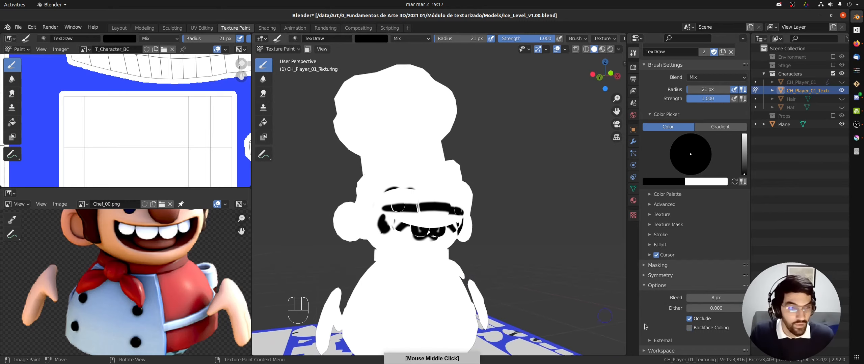
Step: Disable Occlude and paint crossing wavy black strokes over the chest in the front view
left_click(690, 319)
key("KP_1")
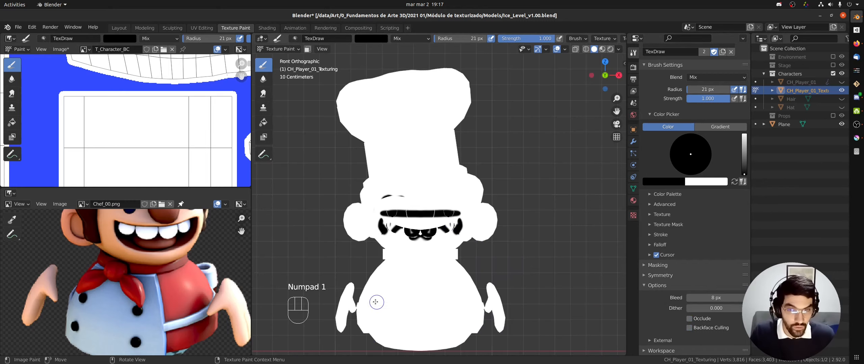
left_click_drag(376, 302, 460, 293)
mouse_move(460, 293)
middle_mouse_down()
mouse_move(596, 255)
mouse_move(557, 263)
mouse_move(516, 290)
mouse_move(517, 280)
middle_mouse_up()
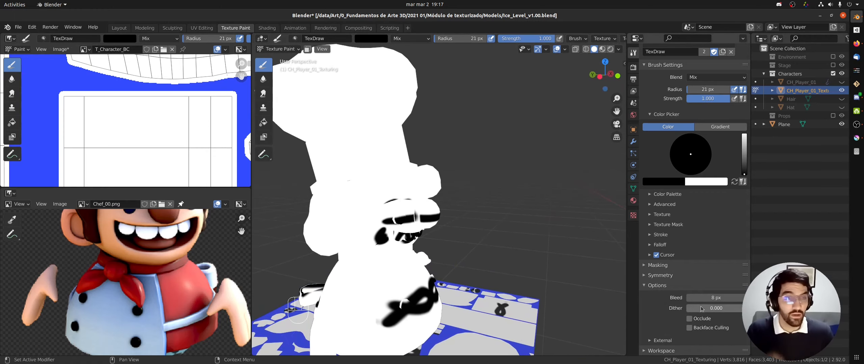
Step: Set the stroke method to Line and draw a straight black line across the lower belly in the front view
key("KP_1")
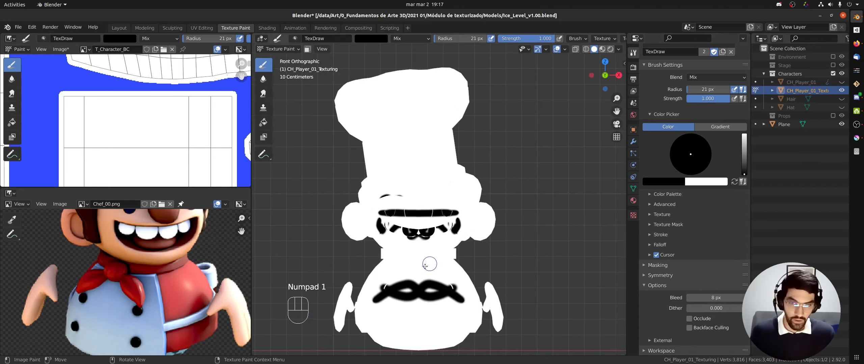
middle_click_drag(429, 264, 385, 187, "shift")
key("e")
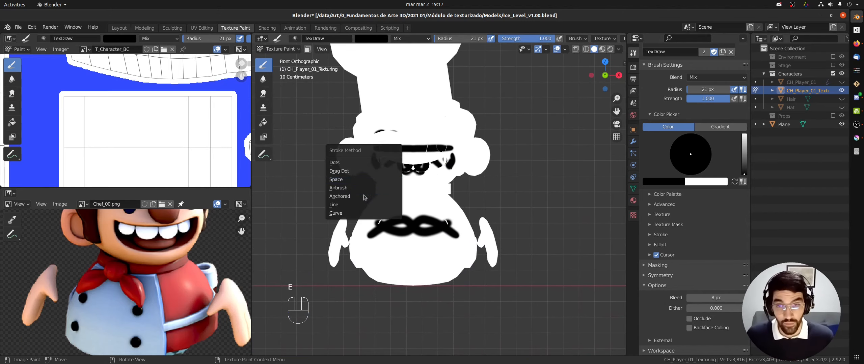
left_click(358, 205)
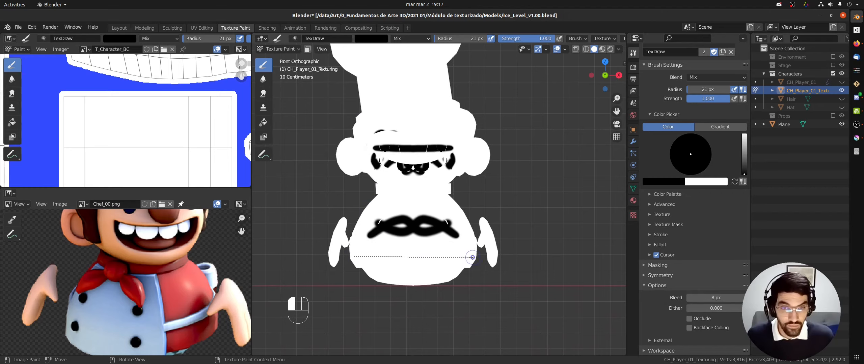
left_click_drag(471, 259, 473, 257)
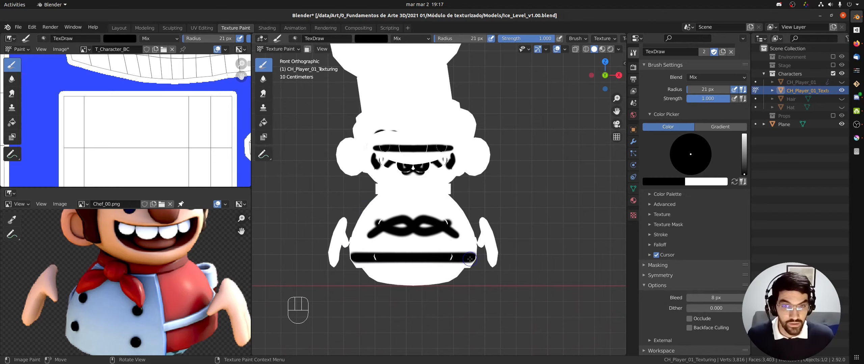
mouse_move(430, 259)
middle_mouse_down()
mouse_move(284, 249)
mouse_move(381, 240)
middle_mouse_up()
Step: Draw a straight black line across the side of the lower body in the right view
key("KP_3")
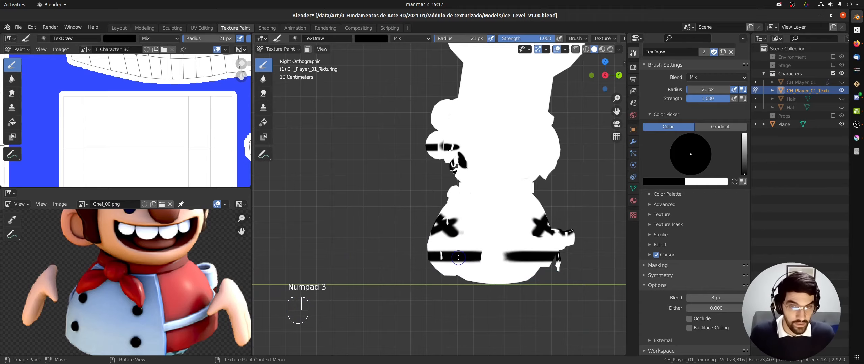
left_click_drag(458, 258, 536, 256)
middle_click_drag(441, 265, 477, 191)
Step: Set the stroke method to Space and paint freehand black strokes around the neck and shoulder from several angles
key("e")
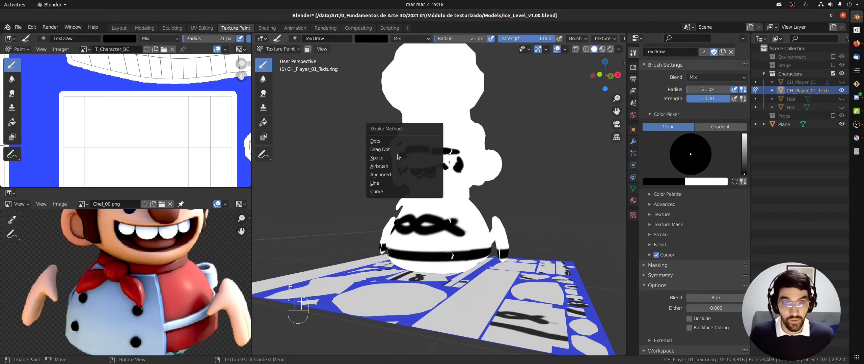
left_click(439, 177)
scroll(439, 177, "up", 4)
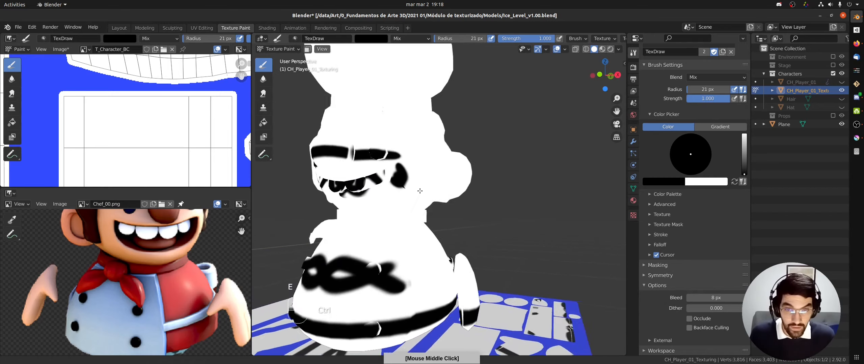
left_click_drag(372, 224, 425, 217)
middle_click_drag(429, 218, 358, 221)
left_click_drag(422, 218, 480, 224)
middle_click_drag(483, 226, 466, 226)
left_click_drag(478, 223, 487, 226)
middle_click_drag(481, 260, 536, 262)
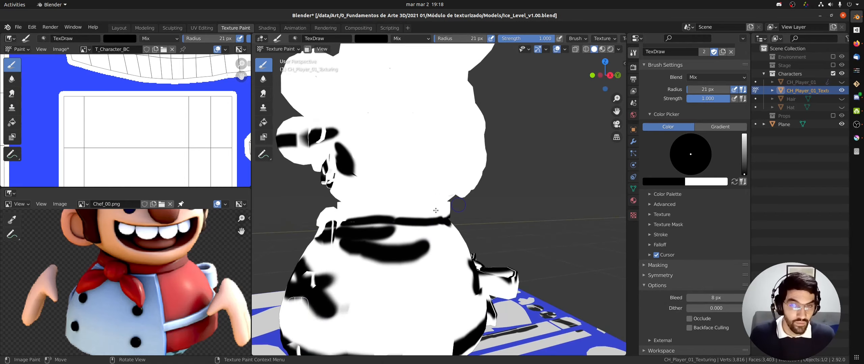
middle_click_drag(435, 211, 447, 208)
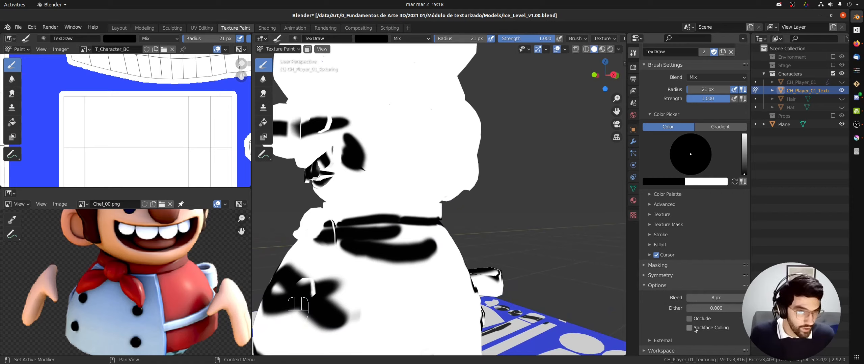
Step: Enable Occlude and Backface Culling, and paint black strokes along the side of the torso and head
middle_click_drag(473, 265, 435, 265)
mouse_move(427, 265)
left_mouse_down()
mouse_move(464, 240)
mouse_move(446, 195)
mouse_move(449, 141)
mouse_move(479, 169)
left_mouse_up()
middle_click_drag(479, 168, 447, 273)
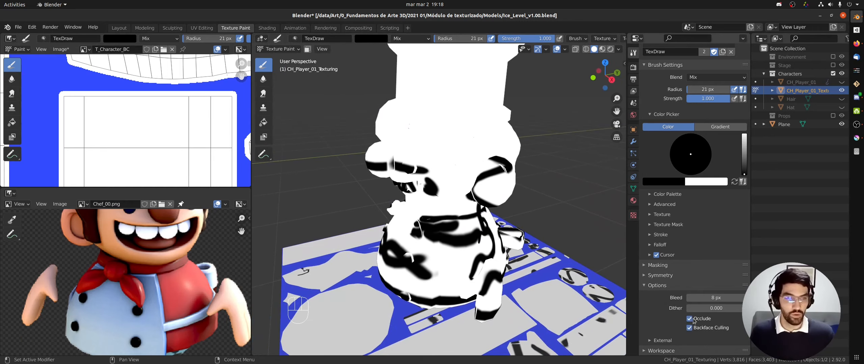
Step: Recalculate the normals of the entire character mesh in Edit Mode and return to Object Mode
key("Tab")
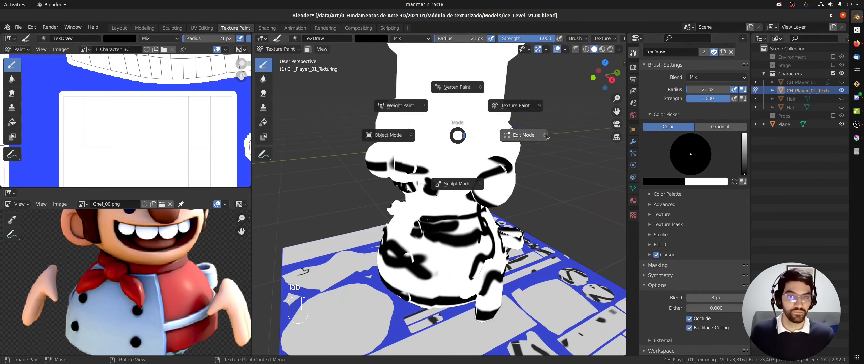
key("a")
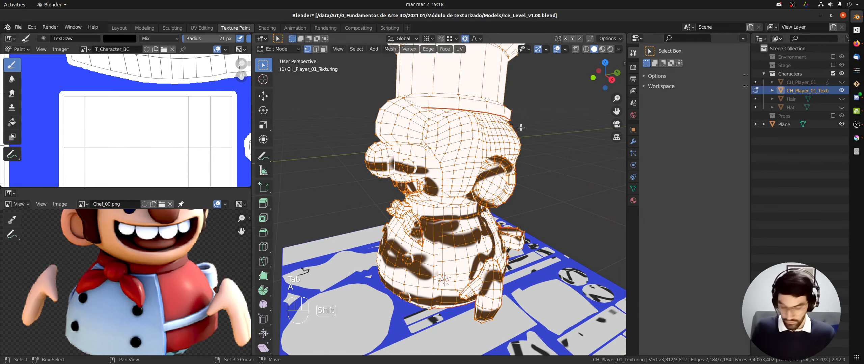
key("shift+n")
key("Tab")
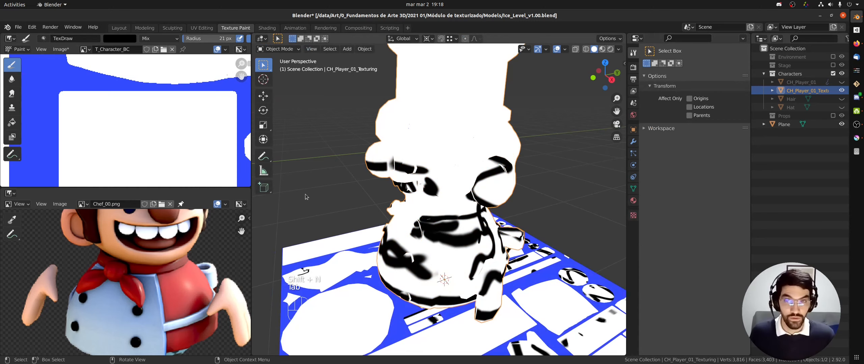
Step: Put the plane in Texture Paint mode and fill its whole T_Character_BC texture with white using the Fill tool
left_click(351, 245)
key("Tab")
left_click(348, 218)
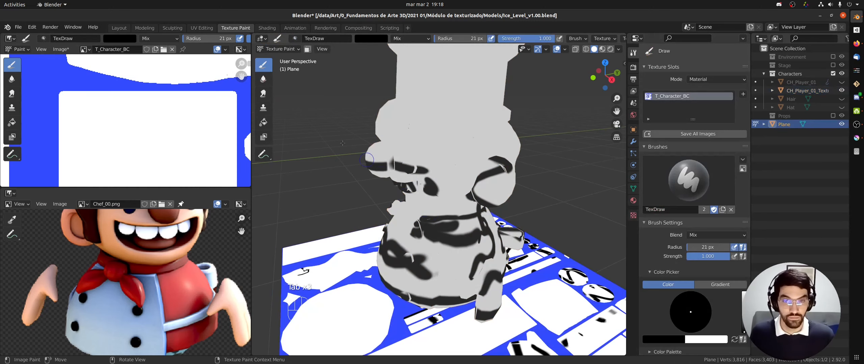
left_click(383, 39)
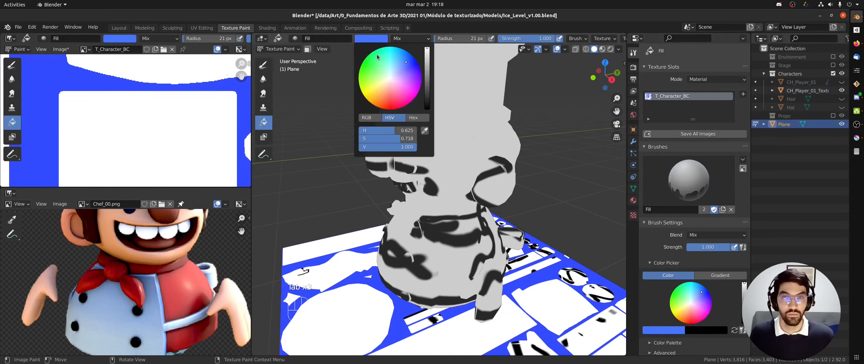
left_click_drag(399, 141, 347, 138)
left_click(339, 135)
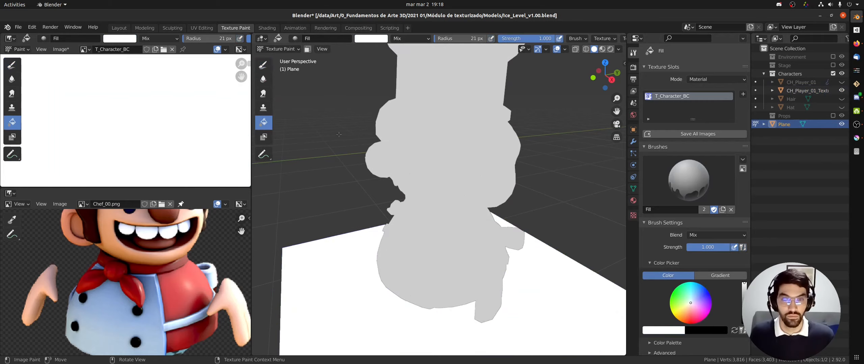
Step: Hide the plane and put the CH_Player_01_Texturing character in Texture Paint mode
key("Tab")
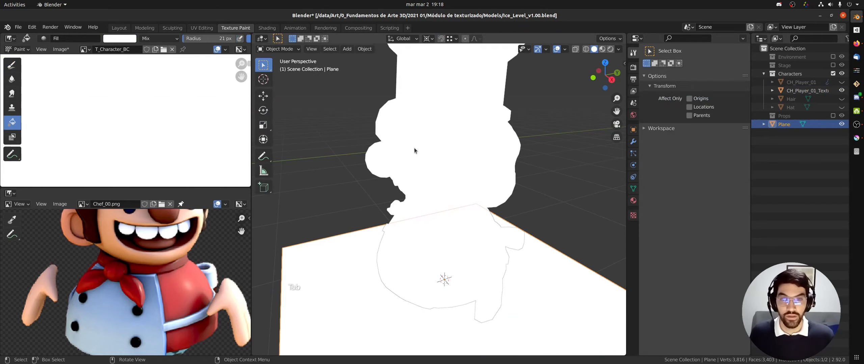
left_click(430, 144)
left_click(843, 124)
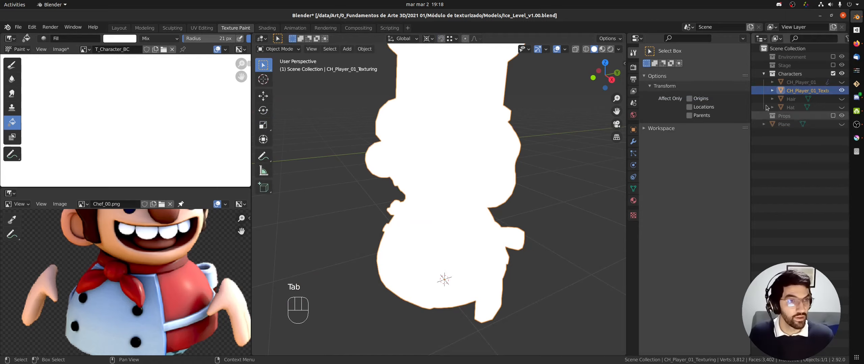
key("Tab")
left_click(493, 191)
Step: Expand the brush's Color Palette settings to reach the Character palette
middle_click_drag(486, 185, 299, 92)
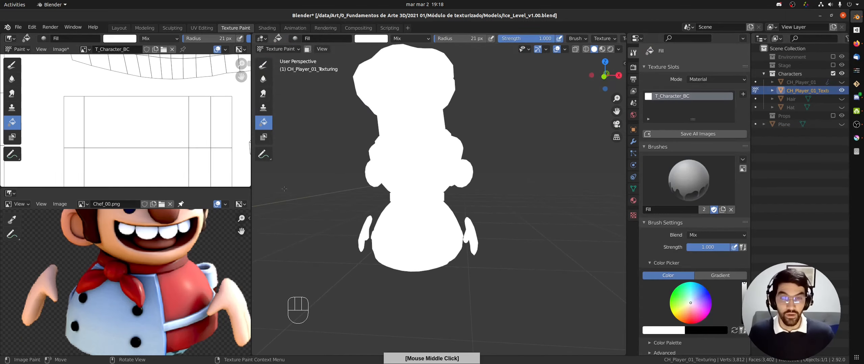
middle_click_drag(167, 266, 157, 281)
middle_click_drag(193, 155, 162, 233, "ctrl")
left_click_drag(201, 187, 200, 181)
middle_click_drag(187, 234, 189, 248, "ctrl")
mouse_move(203, 230)
middle_mouse_down()
mouse_move(194, 252)
mouse_move(204, 234)
mouse_move(209, 240)
middle_mouse_up()
middle_click_drag(190, 110, 186, 145, "ctrl")
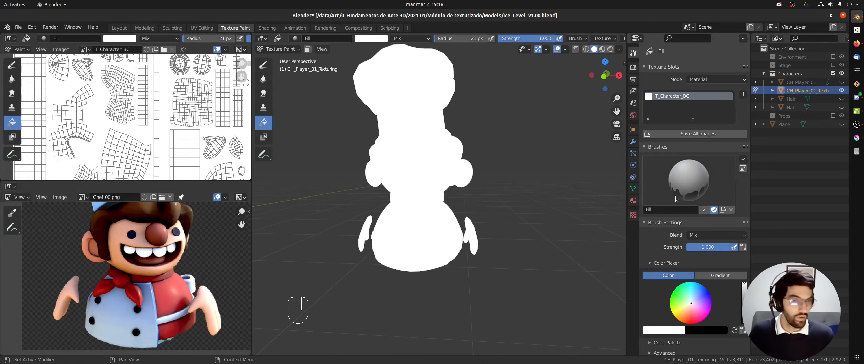
scroll(656, 224, "down", 8)
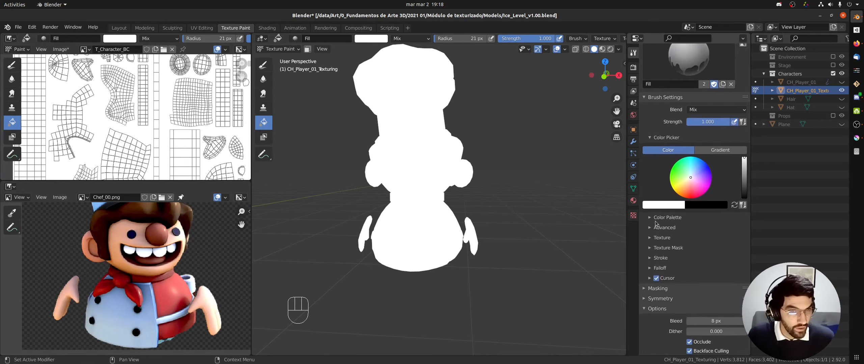
left_click(650, 218)
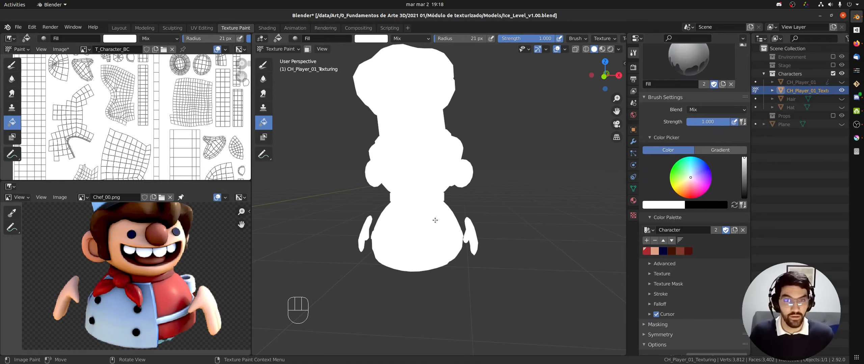
Step: In Edit Mode, clear the selection and select the linked geometry of the head, both ears and both hands
key("Tab")
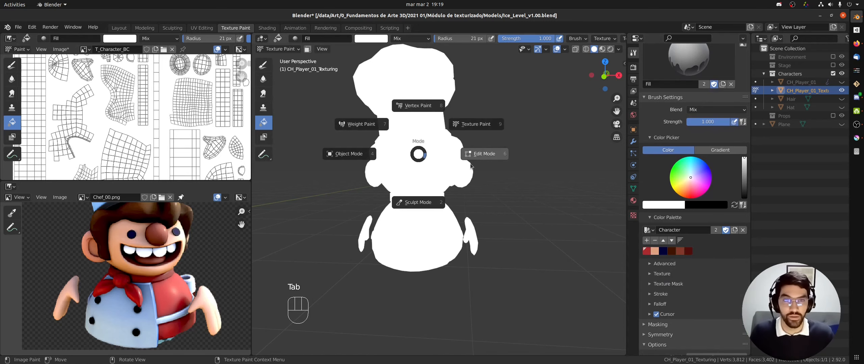
key("alt+a")
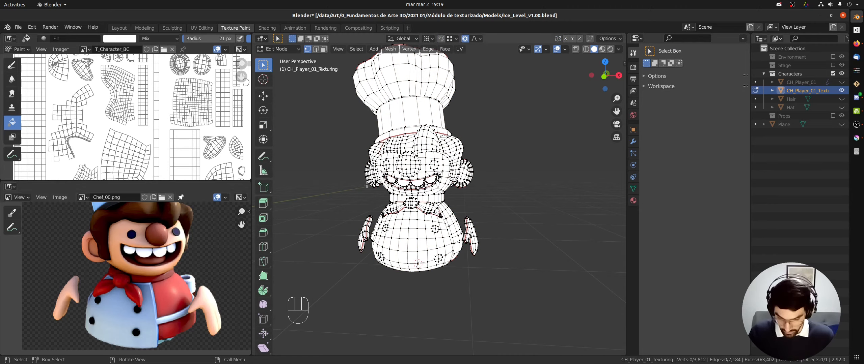
key("l")
key("l")
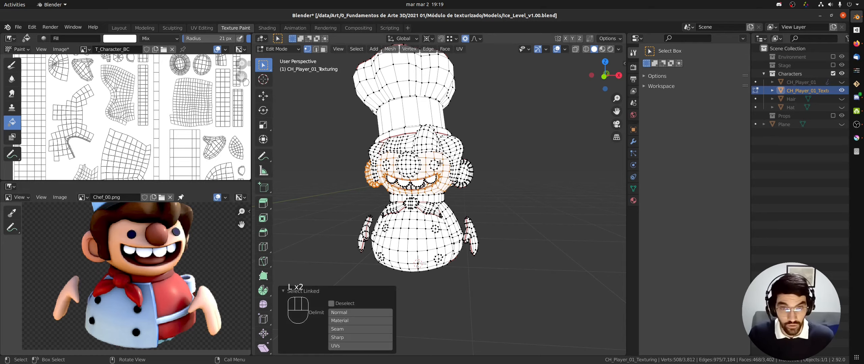
key("l")
key("l")
key("l")
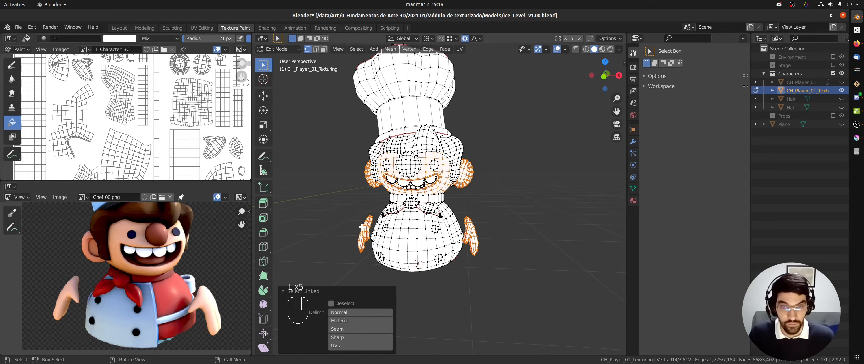
Step: Switch to face selection and deselect the linked inner mouth faces, delimited by Seam
middle_click_drag(408, 180, 422, 206, "ctrl")
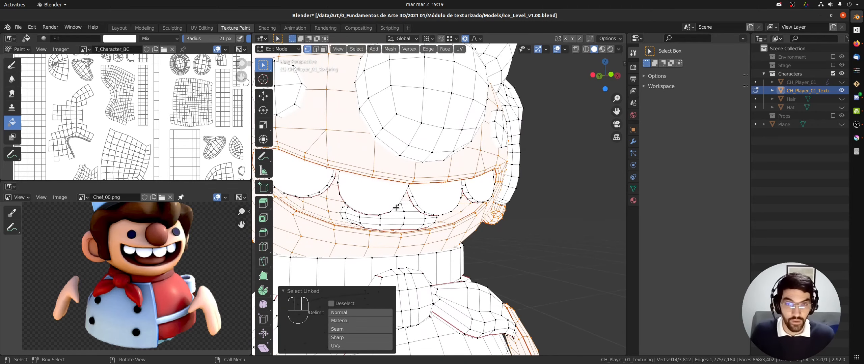
key("3")
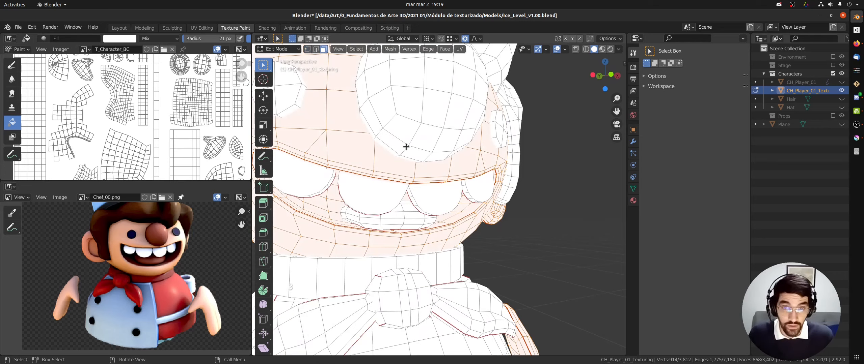
key("shift+l")
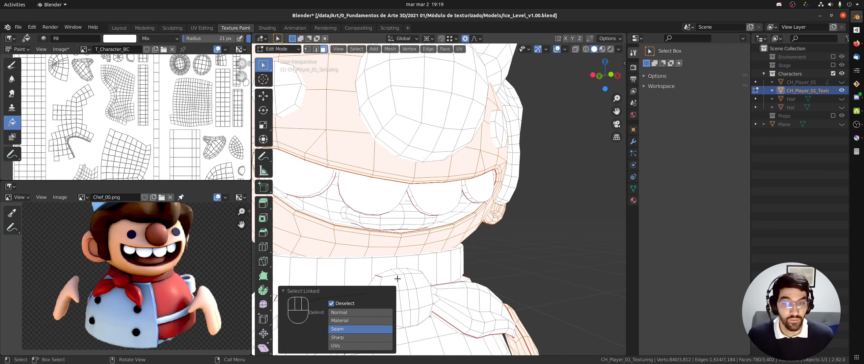
Step: Select one tail of the neck scarf as linked faces delimited by Seam, and deselect it again
middle_click_drag(487, 241, 480, 291)
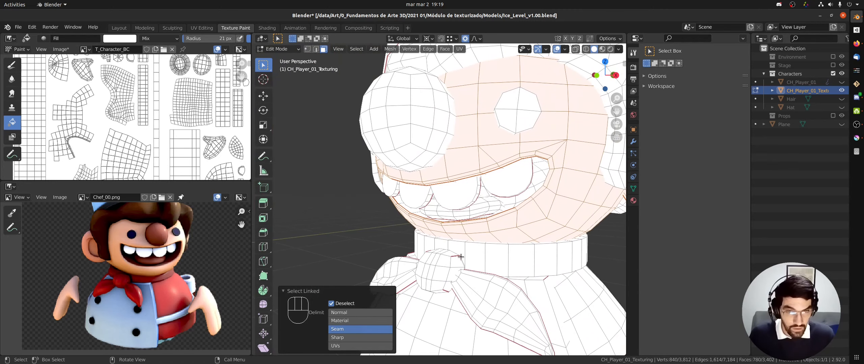
key("l")
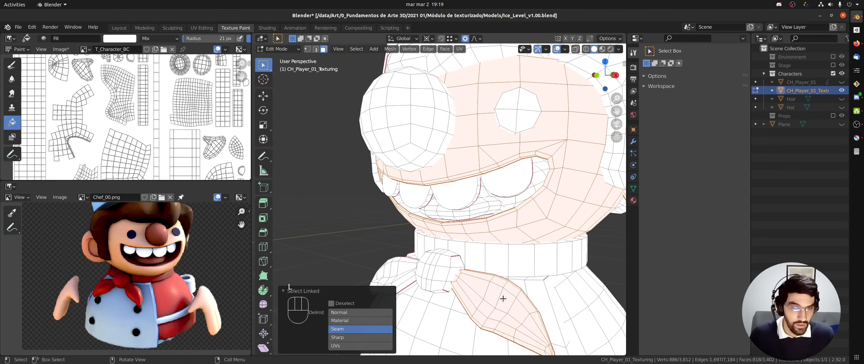
middle_click_drag(503, 299, 523, 304)
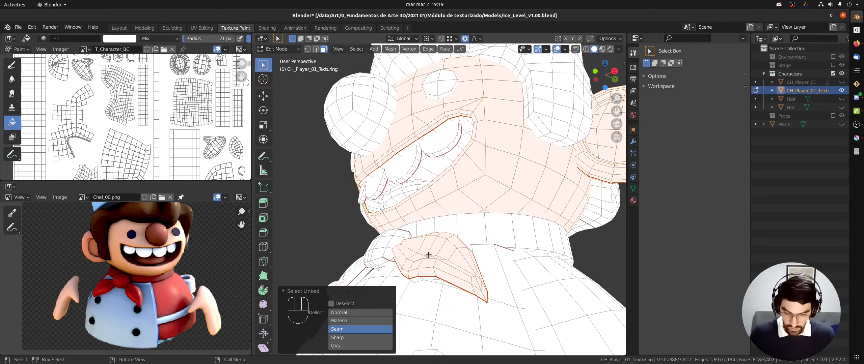
key("shift+l")
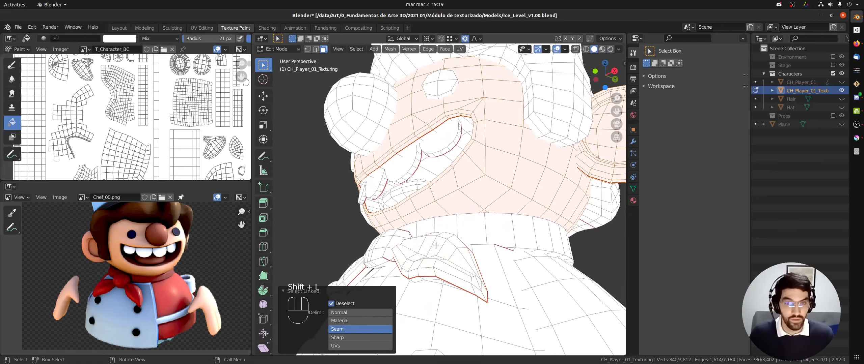
Step: Return to Texture Paint mode, collapse the Texture Slots and Brushes settings, and pick the skin tone from the Character palette
middle_click_drag(457, 256, 476, 199)
key("Tab")
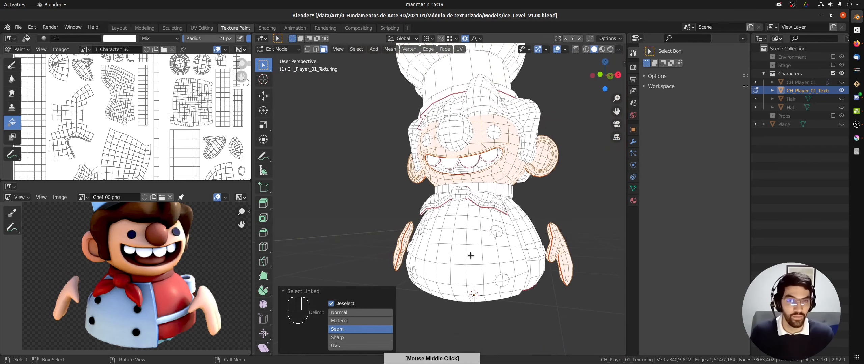
left_click(505, 167)
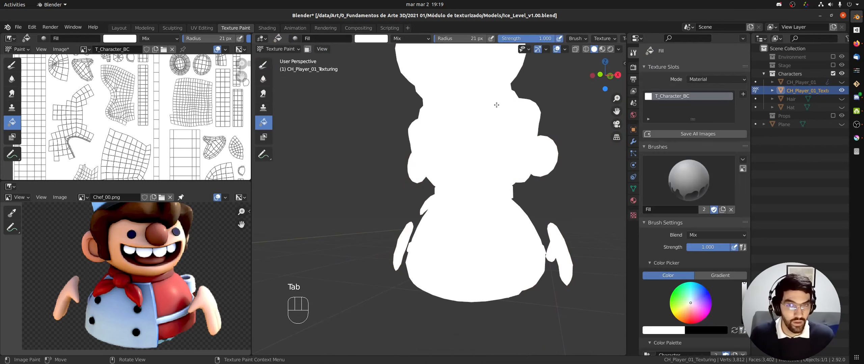
middle_click_drag(496, 105, 440, 96)
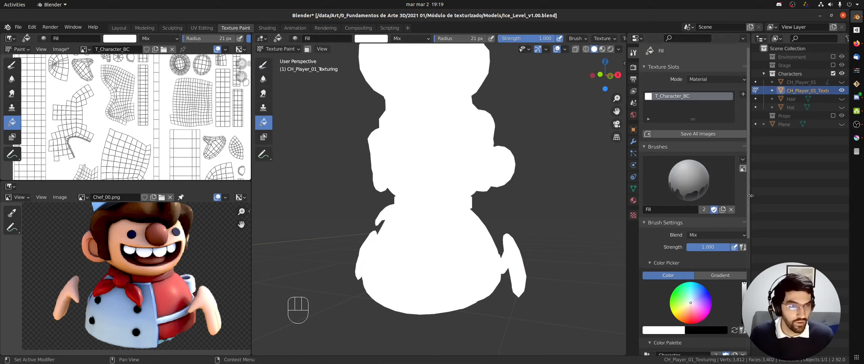
left_click(650, 147)
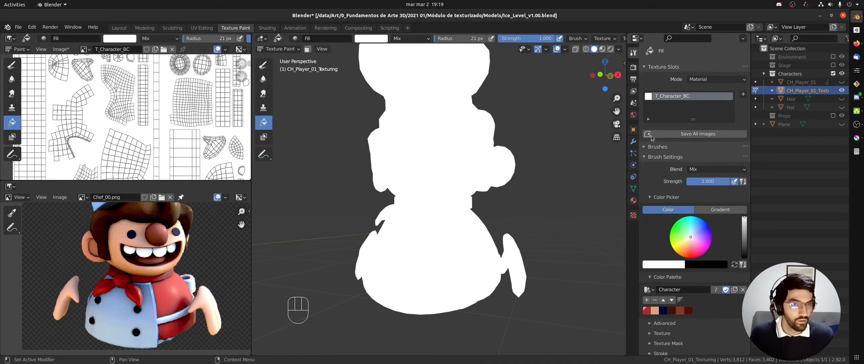
left_click(649, 67)
left_click(655, 241)
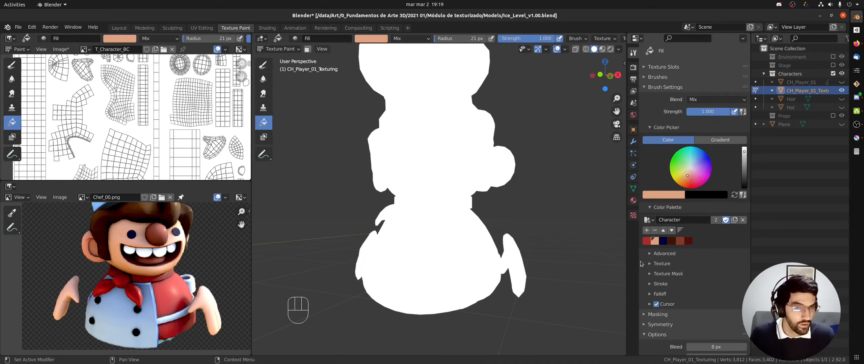
Step: Try filling the character with the skin tone, undo the fill, and draw an annotation arrow pointing at the paint mask option
left_click(418, 249)
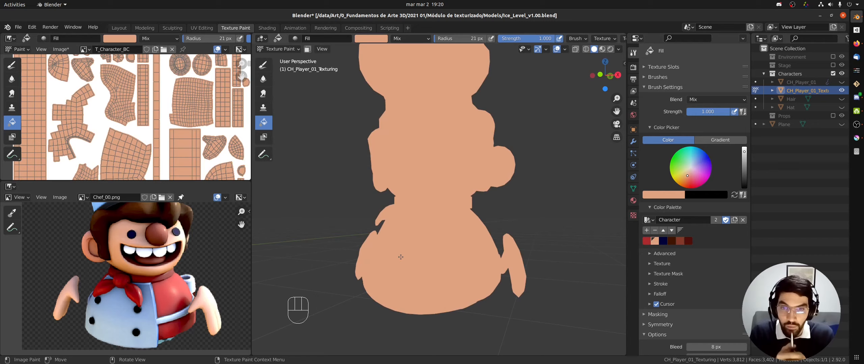
key("ctrl+z")
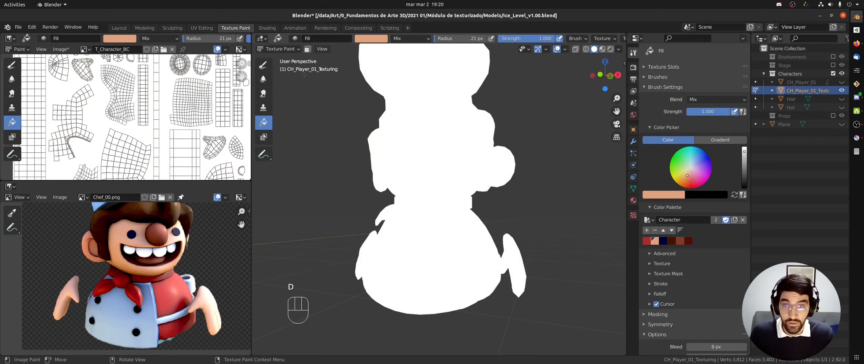
mouse_move(304, 75)
left_mouse_down()
mouse_move(312, 61)
mouse_move(313, 93)
left_mouse_up()
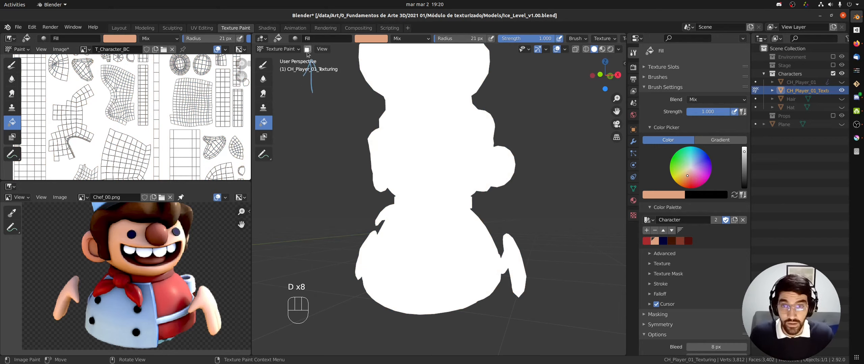
Step: Enable the face selection paint mask, erase the annotation arrow, and fill the selected face, ears and hands with the skin tone
left_click(307, 51)
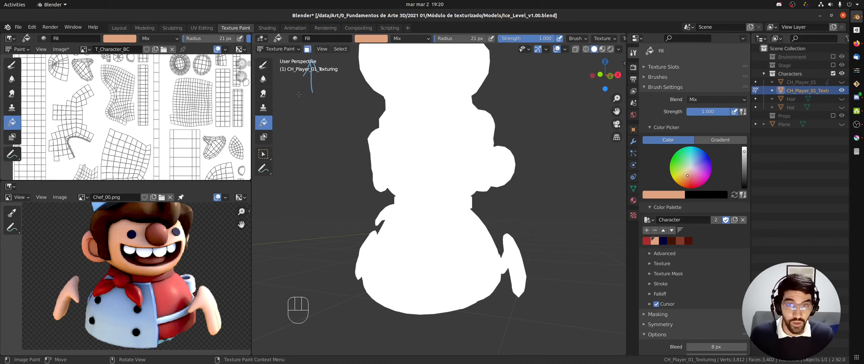
right_click_drag(298, 93, 316, 62)
left_click(399, 153)
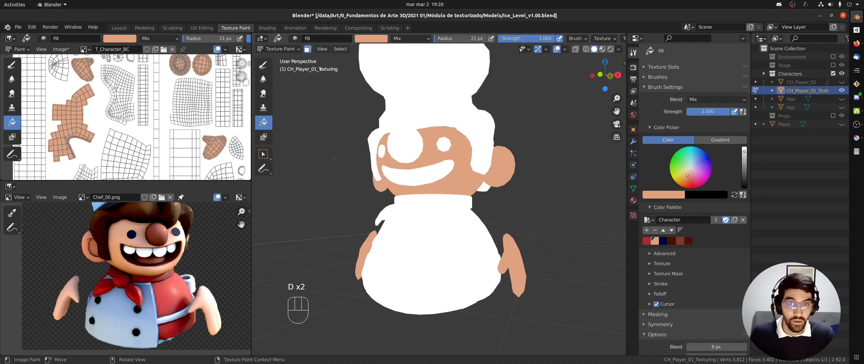
middle_click_drag(393, 127, 330, 177)
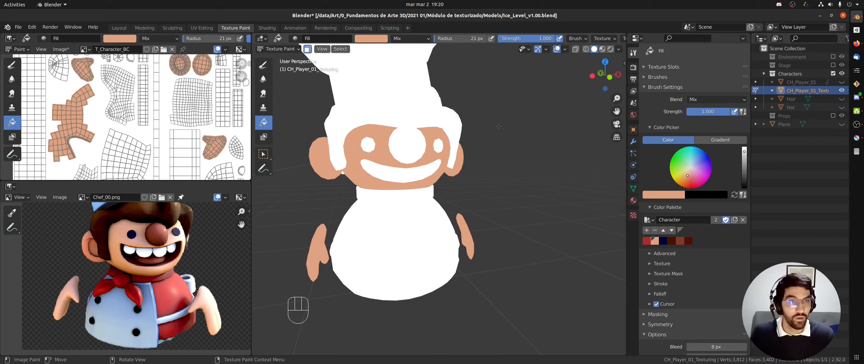
middle_click_drag(499, 127, 376, 215)
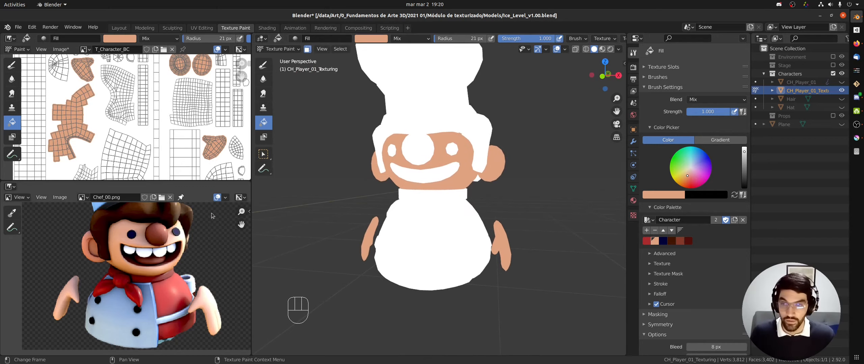
Step: Select the character's hair as linked geometry in Edit Mode, and return to Texture Paint mode
key("Tab")
left_click(518, 214)
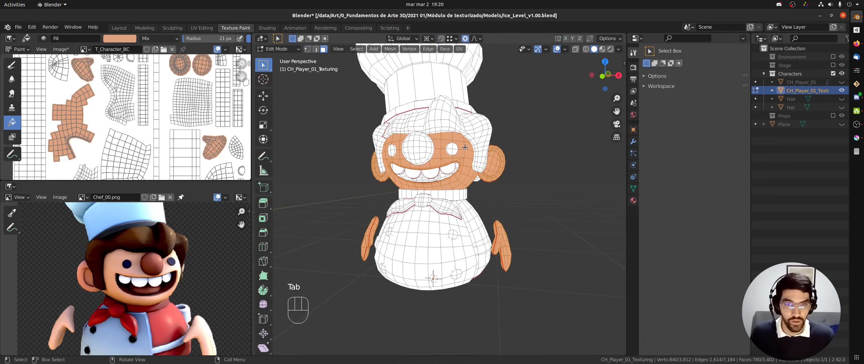
key("1")
left_click(444, 116)
key("l")
key("Tab")
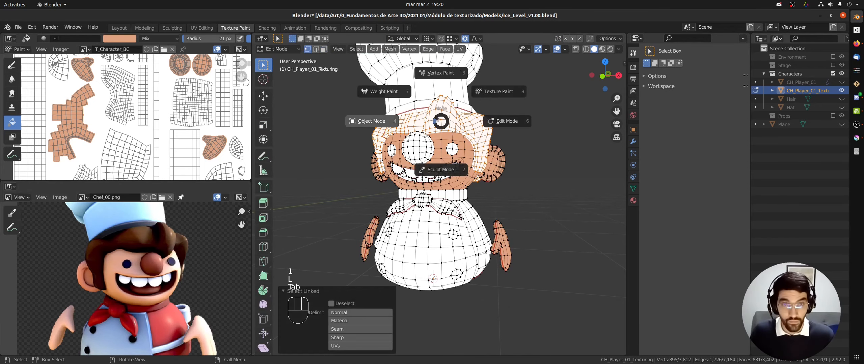
left_click(490, 87)
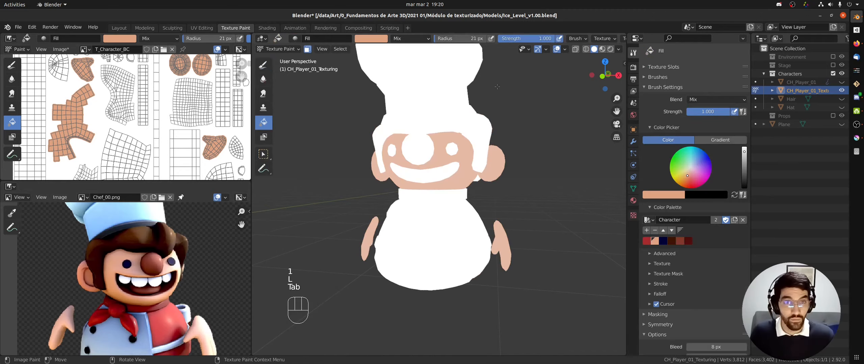
Step: Fill the selected hair with the dark brown palette colour, and refill it with the lighter reddish brown
left_click(671, 241)
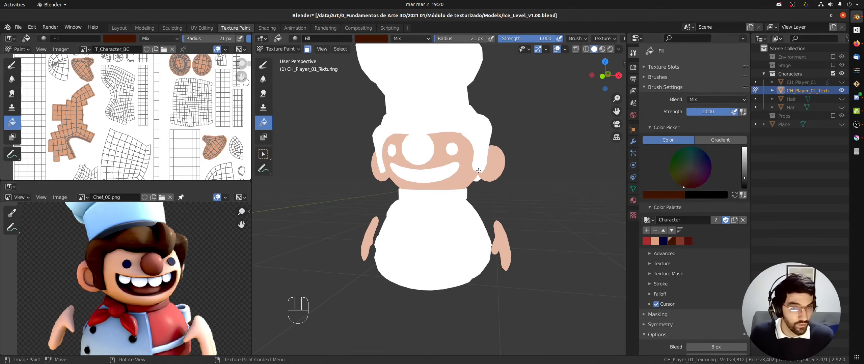
left_click(479, 142)
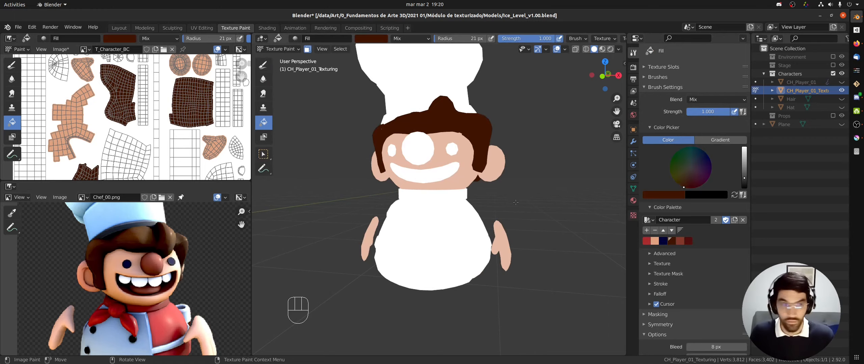
left_click(679, 241)
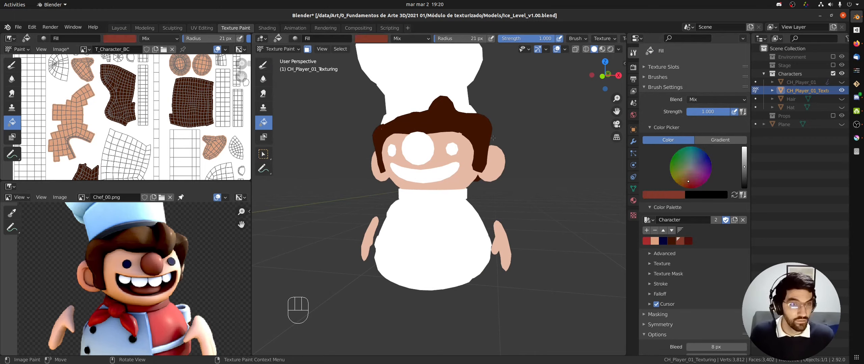
left_click(478, 141)
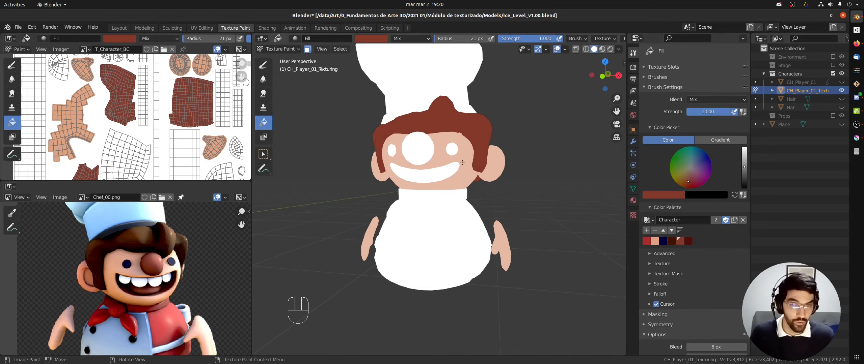
Step: Select the inside of the mouth as linked faces and fill it with the dark brown palette colour
key("Tab")
left_click(530, 151)
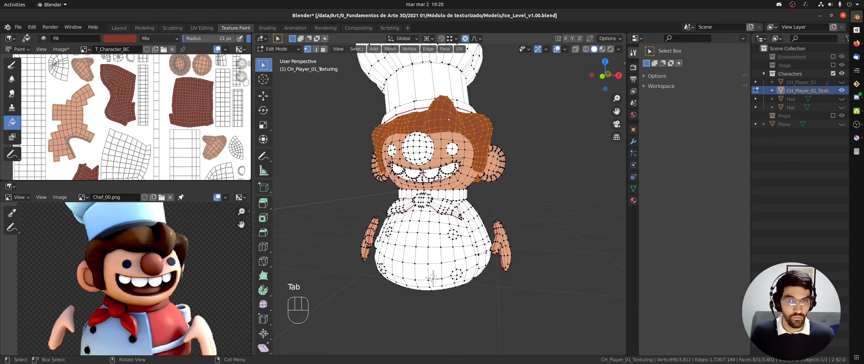
middle_click_drag(422, 173, 520, 141, "ctrl")
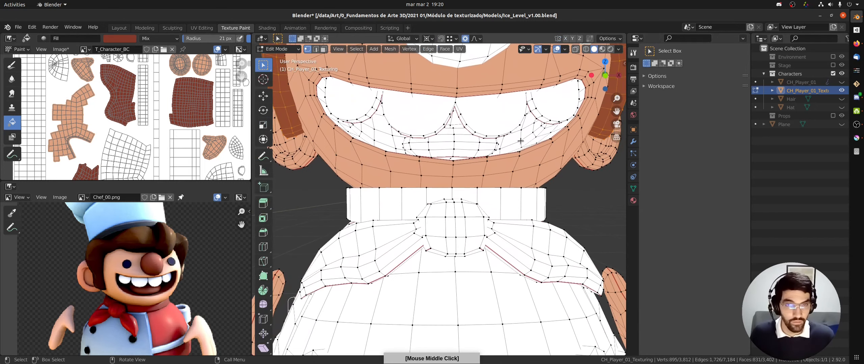
key("3")
key("l")
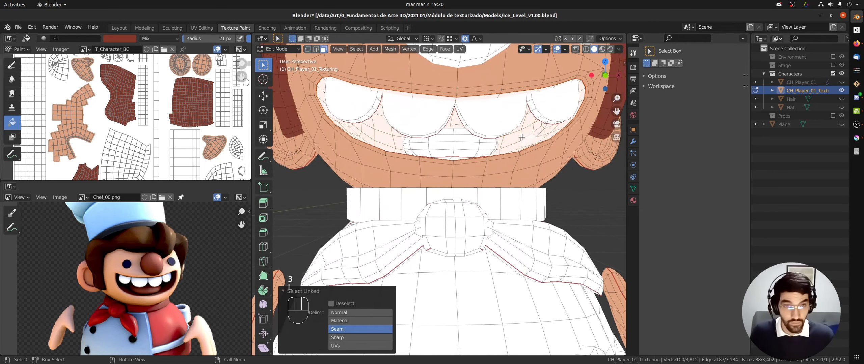
key("ctrl+Tab")
left_click(575, 109)
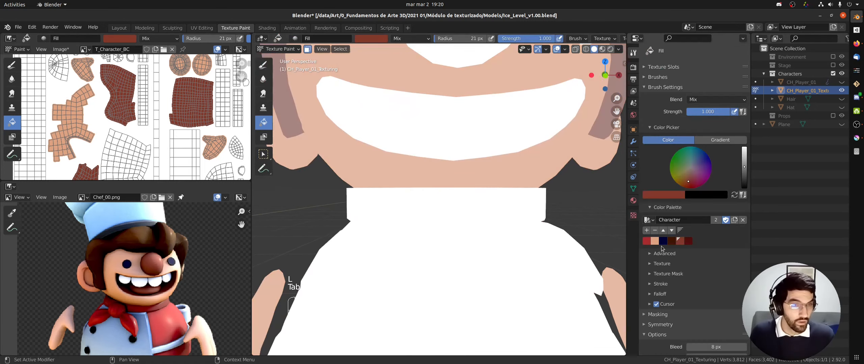
left_click(673, 242)
left_click(490, 114)
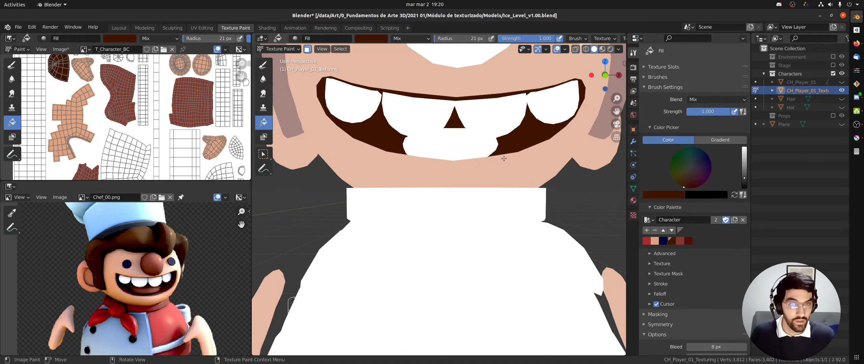
Step: Select the nose and the tongue as linked faces in Edit Mode, and return to Texture Paint mode
mouse_move(553, 146)
middle_mouse_down("ctrl")
mouse_move(509, 146)
mouse_move(465, 197)
mouse_move(400, 232)
mouse_move(420, 195)
middle_mouse_up("ctrl")
key("ctrl+Tab")
left_click(488, 195)
middle_click_drag(488, 189, 503, 157)
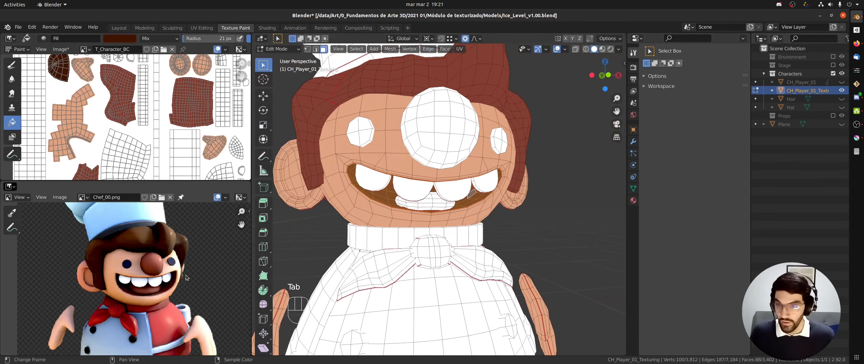
left_click(438, 137)
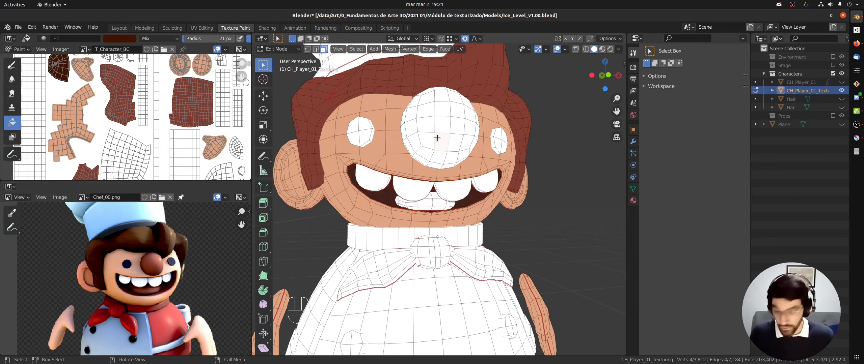
key("l")
key("l")
key("Tab")
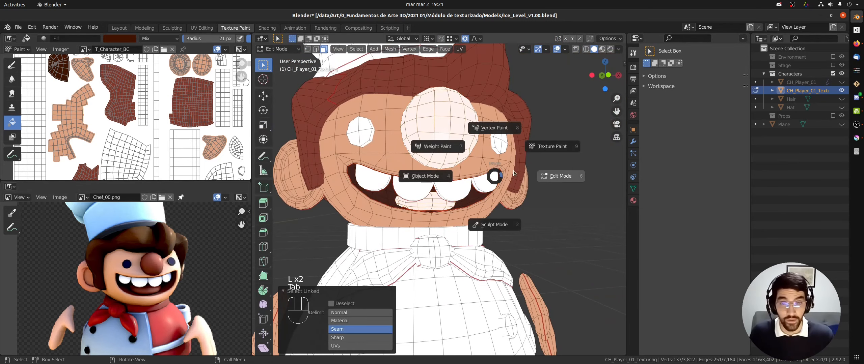
left_click(564, 148)
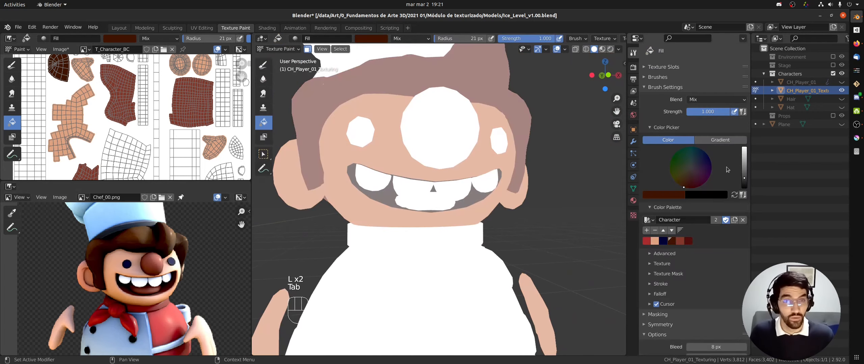
Step: Fill the selected nose and tongue with the dark red palette colour
left_click(688, 241)
left_click(451, 139)
middle_click_drag(325, 311, 519, 168)
left_click(500, 177)
key("m")
scroll(467, 167, "down", 3)
mouse_move(464, 169)
middle_mouse_down()
mouse_move(495, 178)
mouse_move(331, 199)
middle_mouse_up()
middle_click_drag(456, 208, 399, 184, "shift")
Step: Select the side of the shirt beside the apron as linked faces delimited by Seam, and fill it with the palette's bright red
key("Tab")
left_click(459, 199)
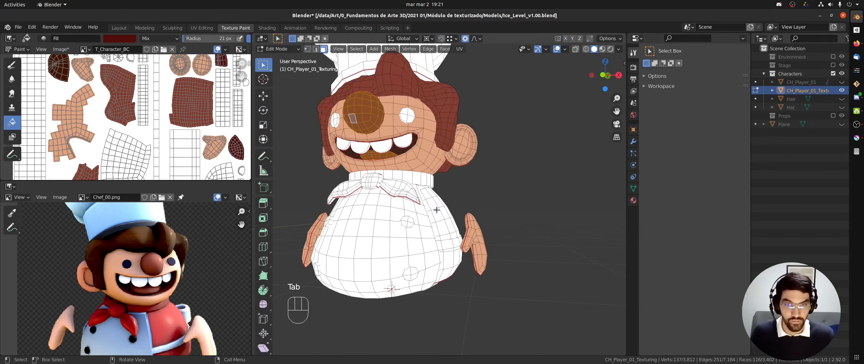
key("l")
middle_click_drag(436, 211, 400, 215)
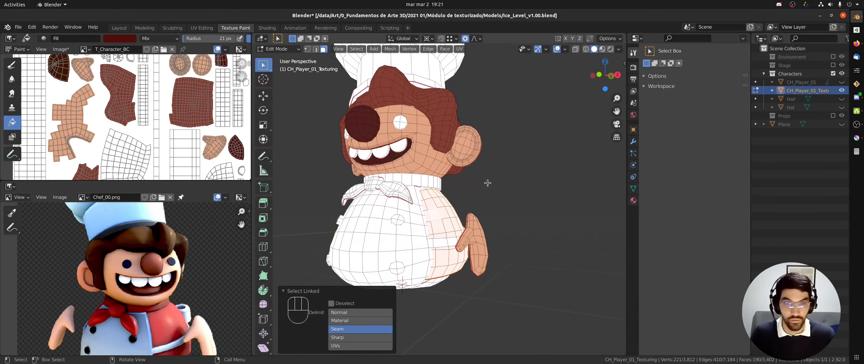
key("Tab")
left_click(555, 183)
left_click(646, 241)
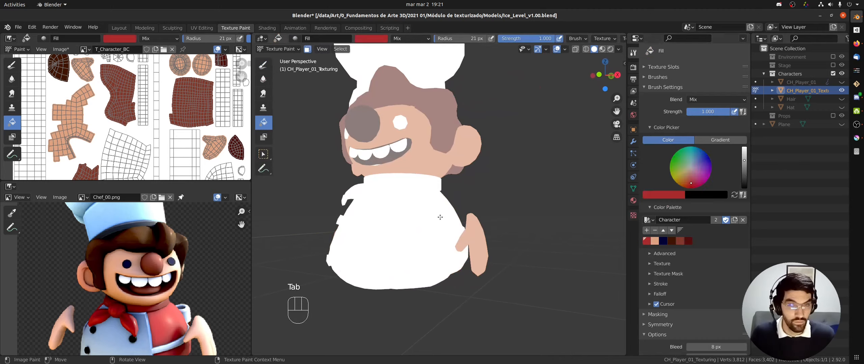
left_click(440, 217)
middle_click_drag(440, 218, 503, 241)
key("Tab")
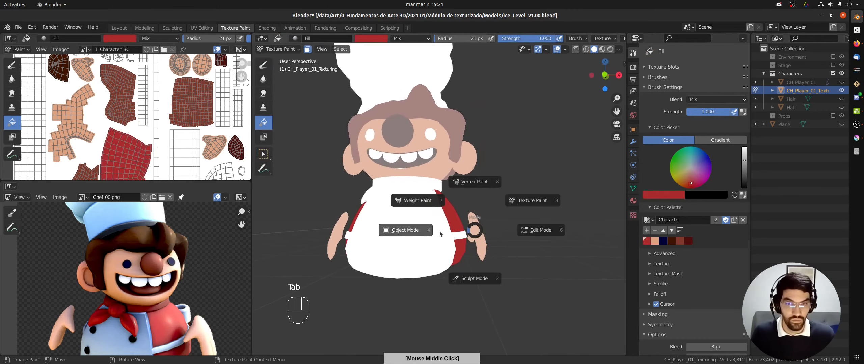
left_click(534, 210)
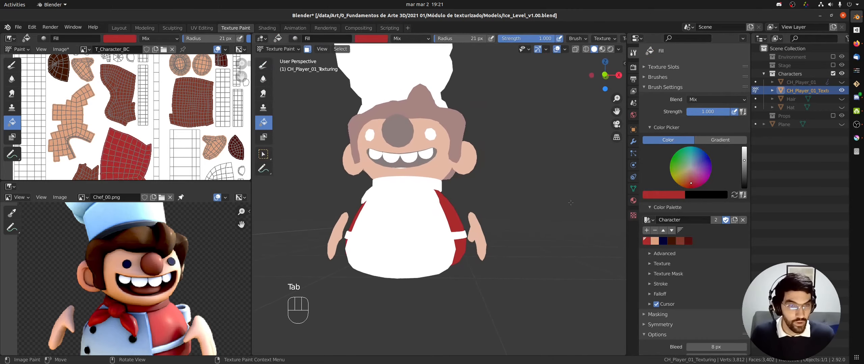
Step: Sample the apron's light blue from the Chef_00.png reference image and add it to the Character palette
left_click(660, 195)
left_click(713, 165)
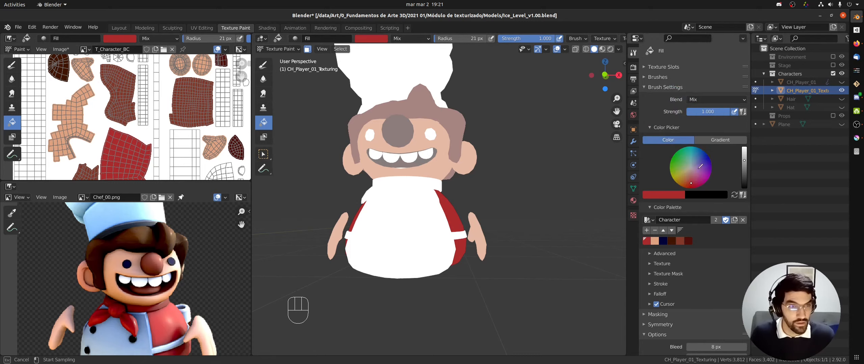
middle_click_drag(155, 276, 174, 203)
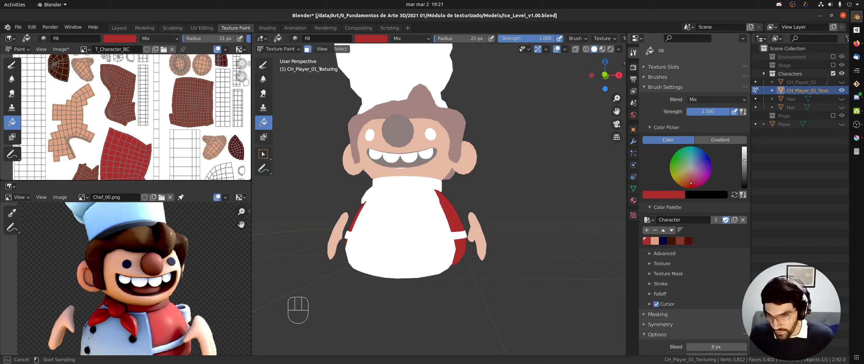
left_click(141, 349)
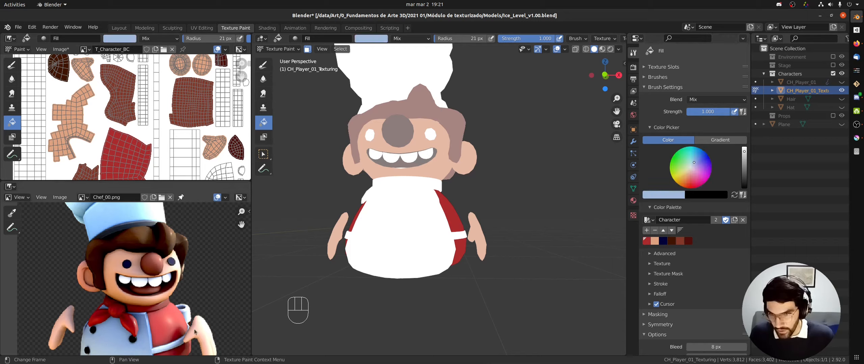
left_click(646, 230)
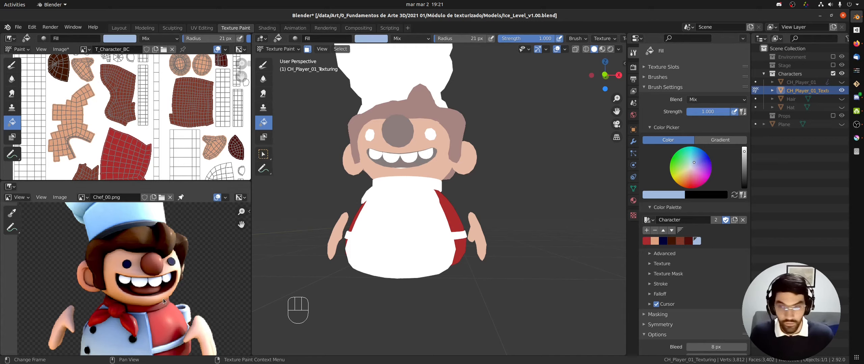
Step: Sample the black of an apron button from the reference image and add it to the Character palette
middle_click_drag(168, 283, 188, 242)
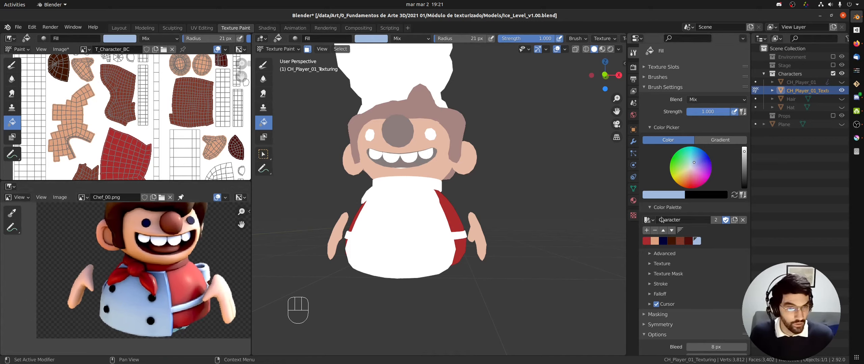
left_click(661, 195)
left_click(713, 166)
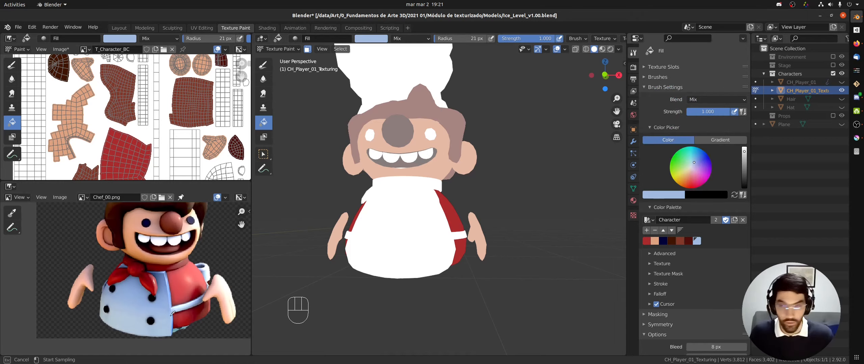
left_click(150, 318)
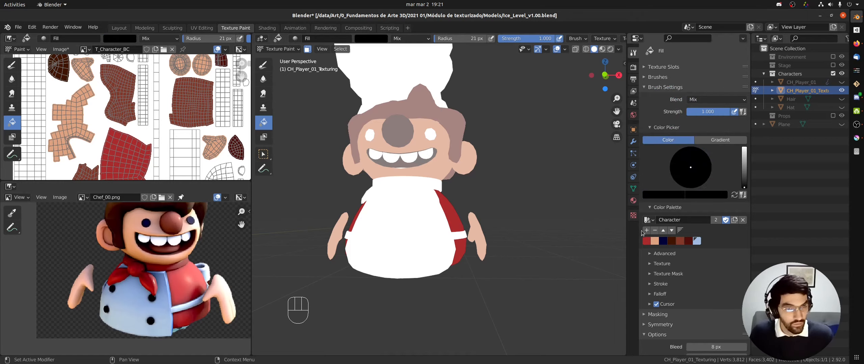
left_click(645, 231)
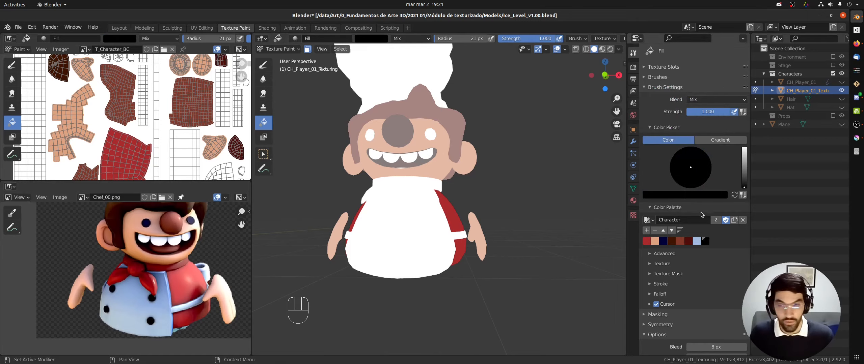
Step: Sample the teal of the apron strap from the reference image and add it to the Character palette, removing the duplicate black swatch
middle_click_drag(188, 301, 175, 231, "ctrl")
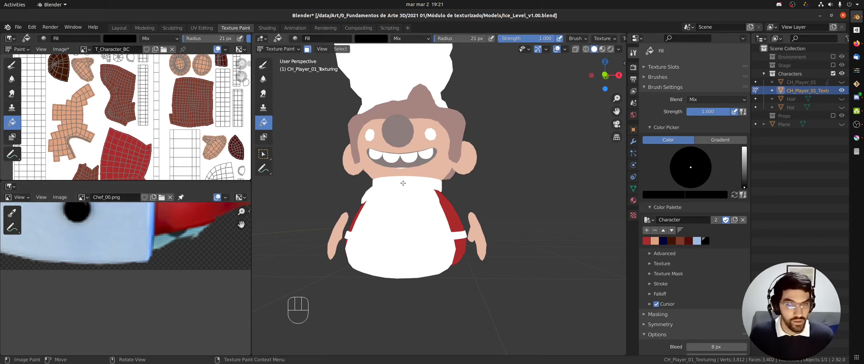
left_click(647, 231)
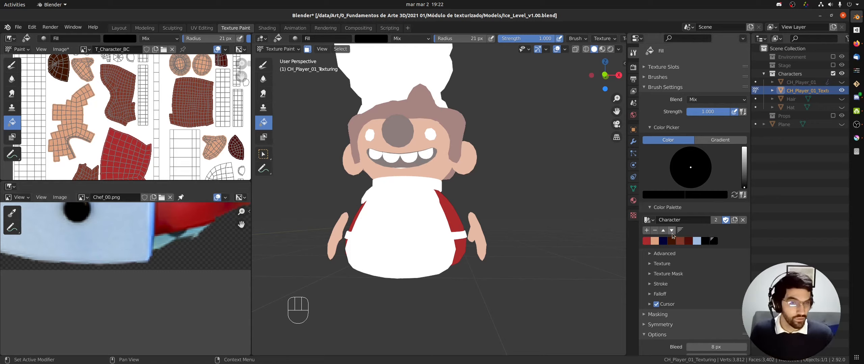
left_click(654, 230)
left_click(661, 195)
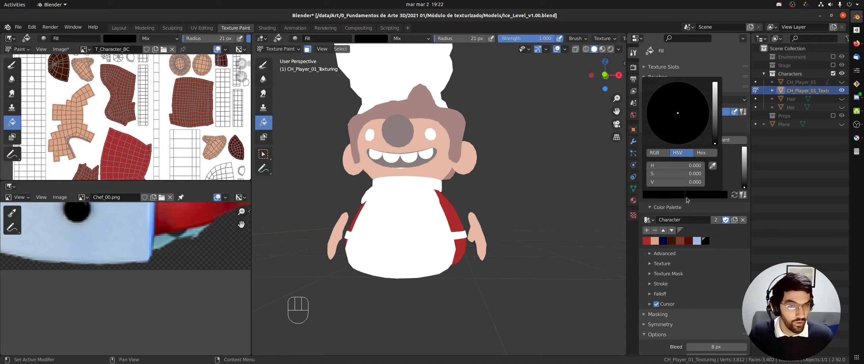
left_click(713, 166)
left_click(162, 236)
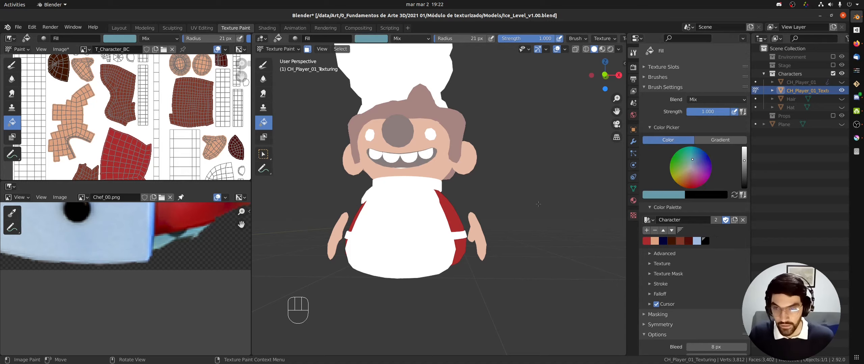
left_click(647, 231)
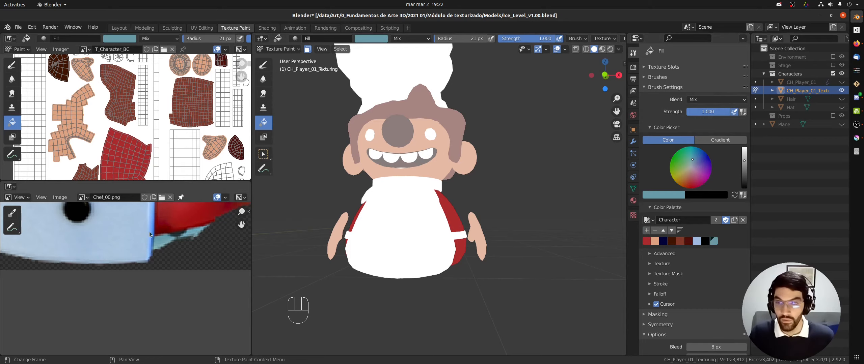
middle_click_drag(149, 232, 155, 271)
middle_click_drag(191, 229, 137, 305, "ctrl")
middle_click_drag(189, 233, 176, 334)
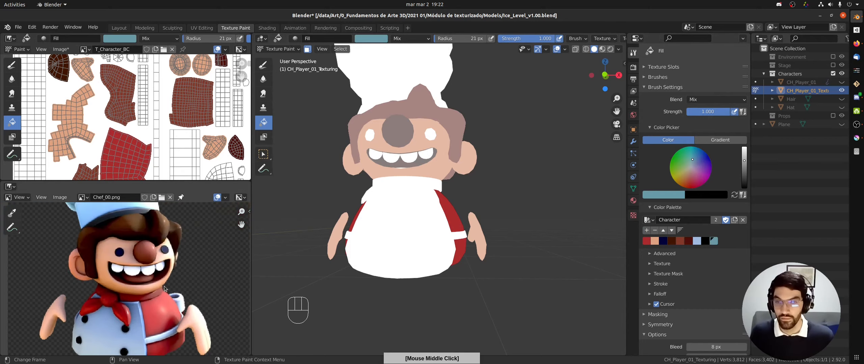
Step: Sample the dark navy of the shadowed hat brim from the Chef_00.png reference image and add it to the Character palette
middle_click_drag(154, 262, 165, 280)
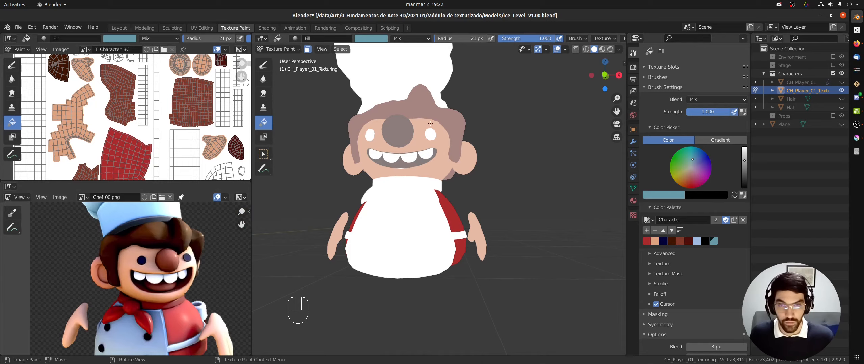
middle_click_drag(108, 250, 268, 147, "ctrl")
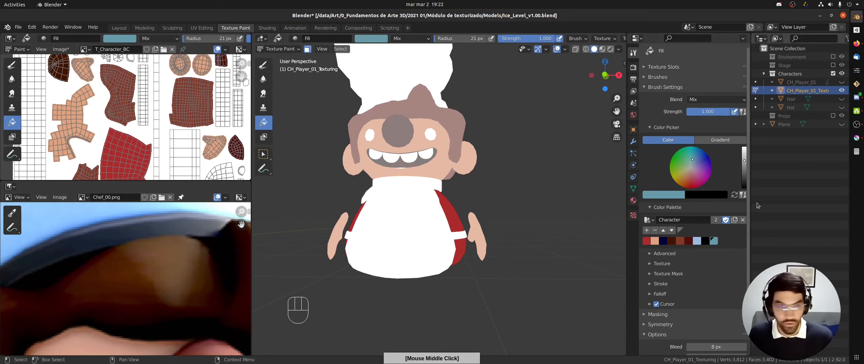
left_click(658, 196)
left_click(713, 166)
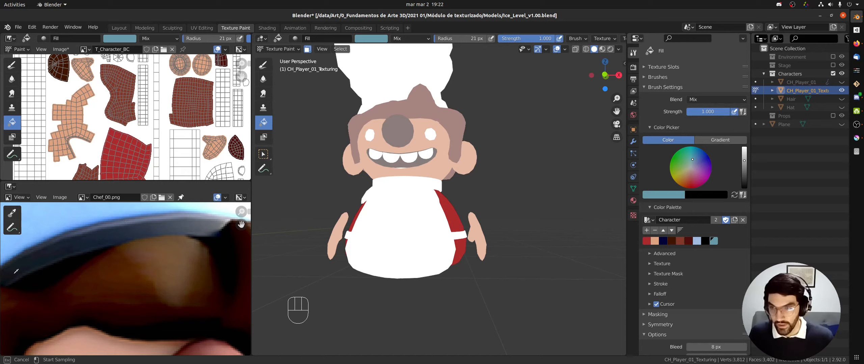
left_click(115, 228)
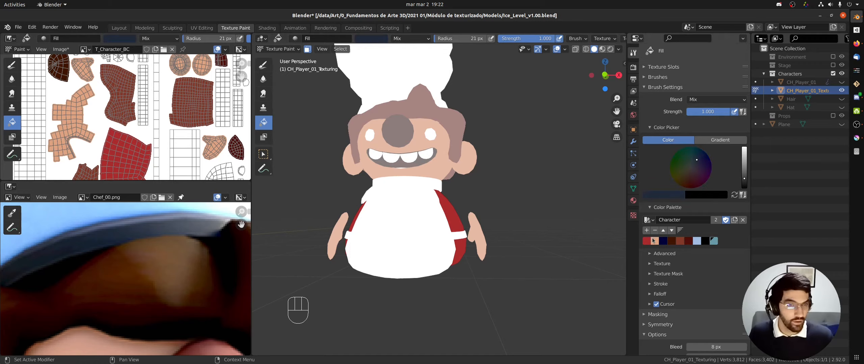
left_click(649, 232)
Step: Replace the mesh selection with the apron front and its waist strap, selected as linked faces delimited by Seam
middle_click_drag(438, 147, 436, 189, "ctrl")
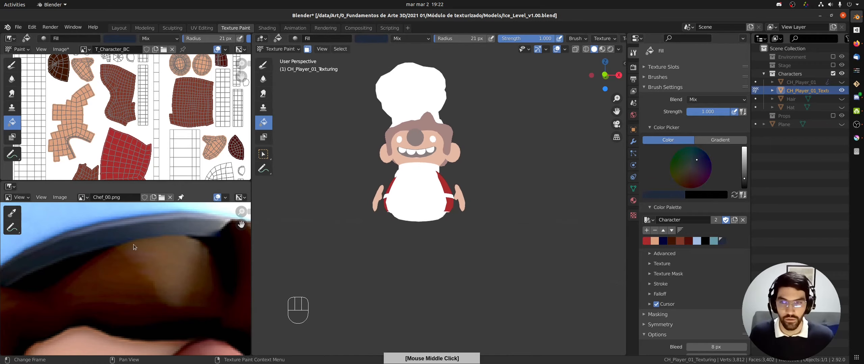
middle_click_drag(134, 251, 142, 285, "ctrl")
key("Tab")
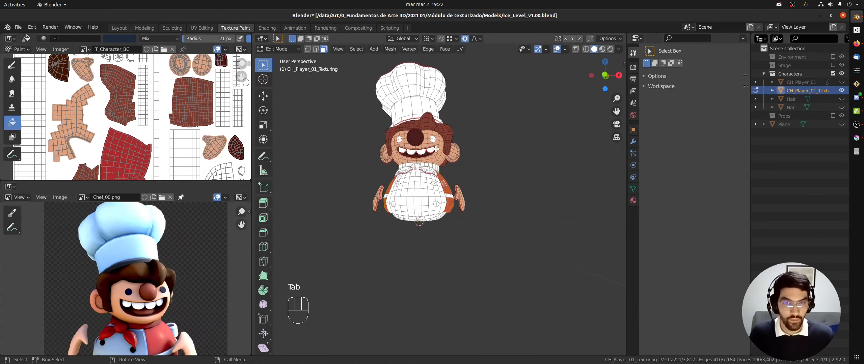
middle_click_drag(436, 149, 414, 154)
middle_click_drag(498, 197, 497, 149, "ctrl")
middle_click_drag(361, 186, 377, 191)
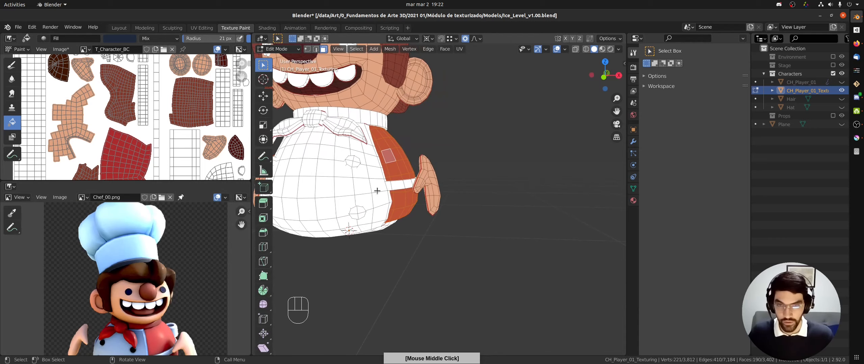
left_click(393, 185)
key("l")
key("l")
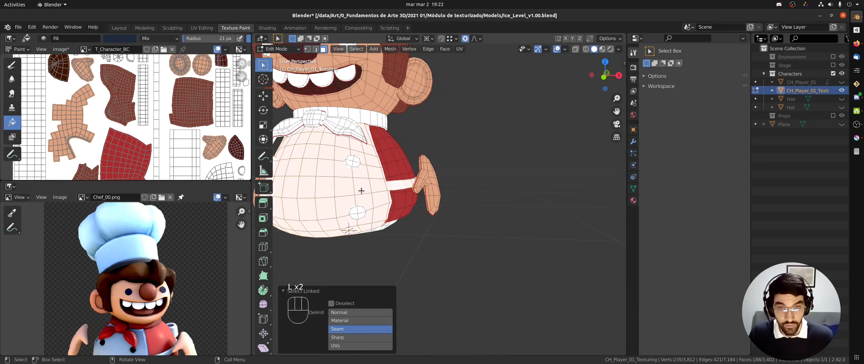
Step: Add all the pieces of the bow behind the apron to the selection as linked geometry without a delimiter
middle_click_drag(351, 174, 356, 192)
key("l")
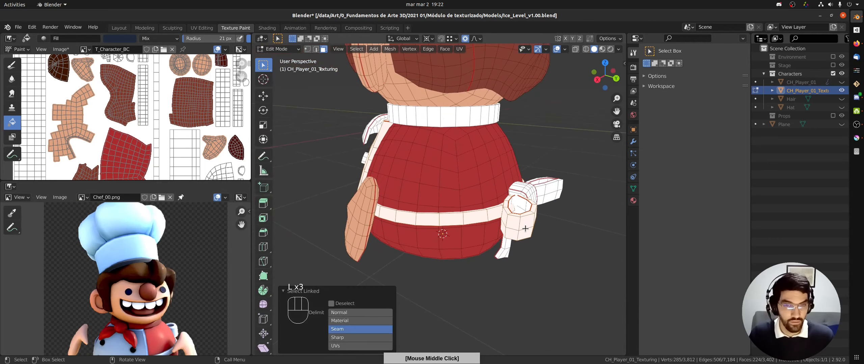
key("1")
key("l")
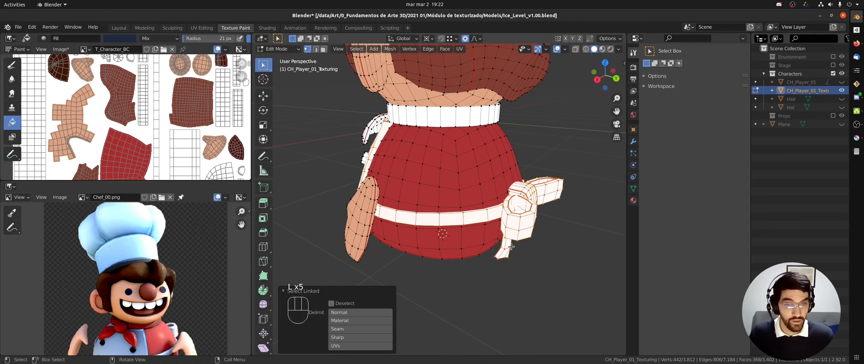
middle_click_drag(512, 247, 565, 270)
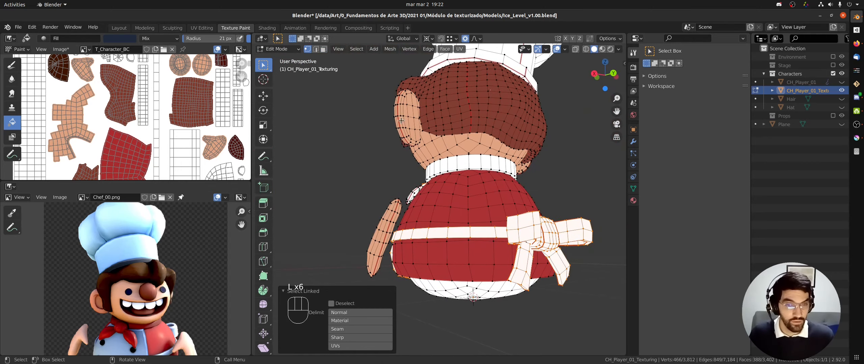
Step: Add the hat's upright band and the puffy section above it to the face selection, leaving out the brim
middle_click_drag(471, 81, 429, 194, "shift")
middle_click_drag(429, 194, 535, 213)
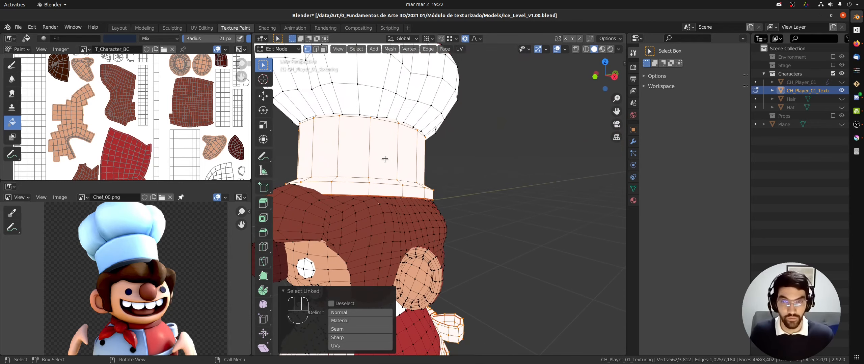
key("ctrl+z")
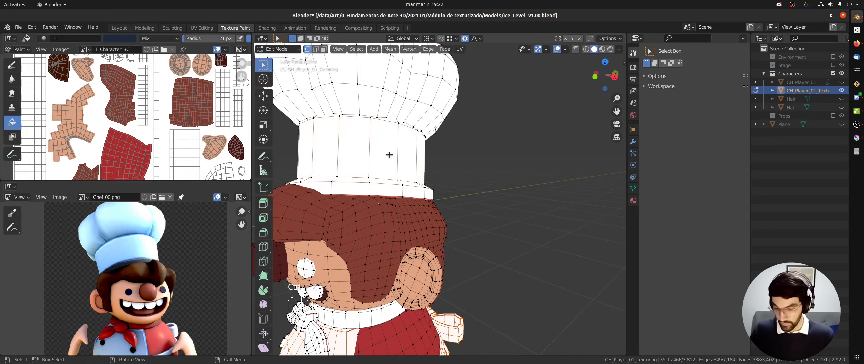
key("3")
left_click(379, 132, "alt+shift")
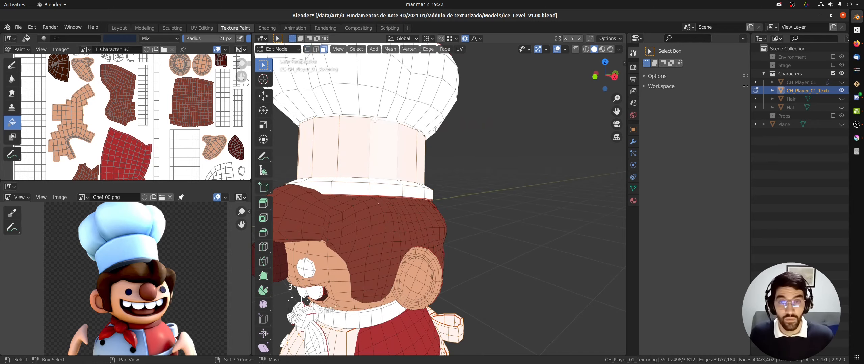
middle_click_drag(375, 119, 399, 118)
left_click(399, 117, "alt+shift")
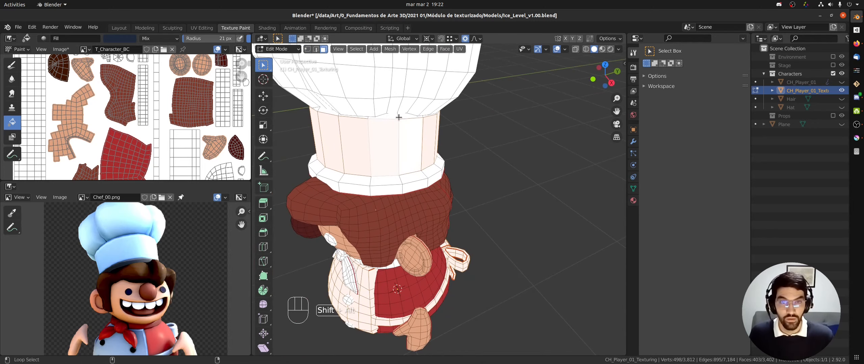
left_click(401, 125, "alt+shift")
left_click(403, 130, "alt+shift")
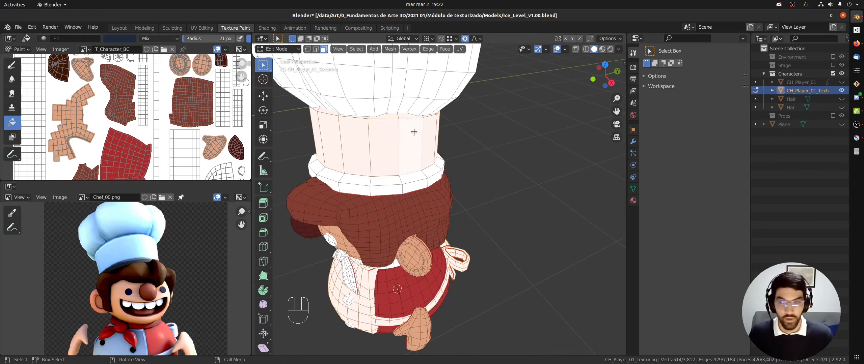
key("l")
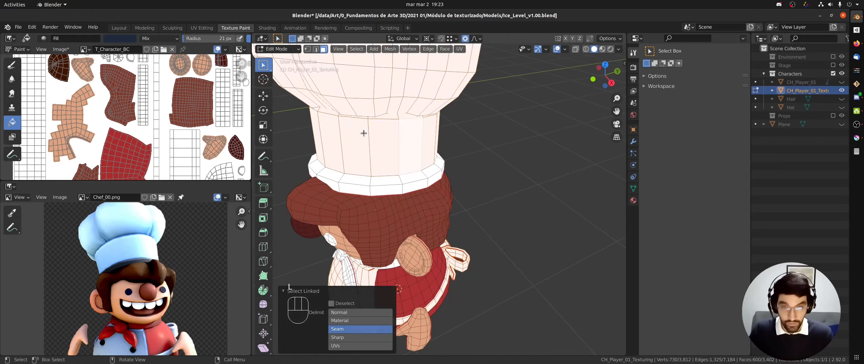
Step: Fill the selected apron, strap, bow and hat faces with the palette's light blue in Texture Paint mode
mouse_move(364, 133)
middle_mouse_down()
mouse_move(436, 132)
mouse_move(414, 198)
middle_mouse_up()
middle_click_drag(464, 179, 490, 159, "shift")
key("Tab")
left_click(476, 157)
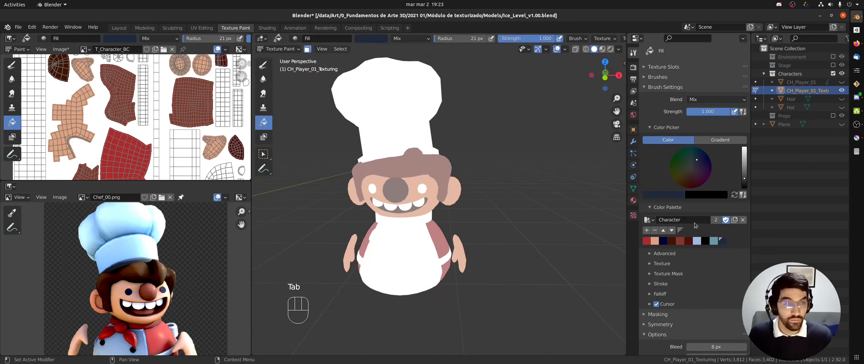
left_click(698, 241)
left_click(430, 149)
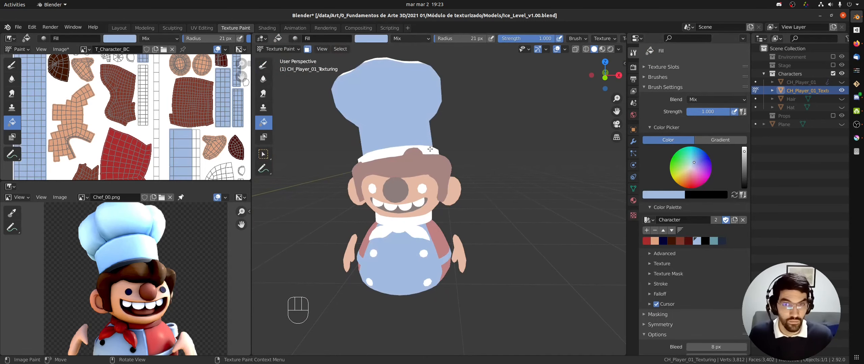
Step: Add the crown faces on top of the hat to the selection as linked faces delimited by Seam, and fill them light blue
middle_click_drag(472, 228, 417, 173)
key("Tab")
left_click(462, 143)
key("l")
key("Tab")
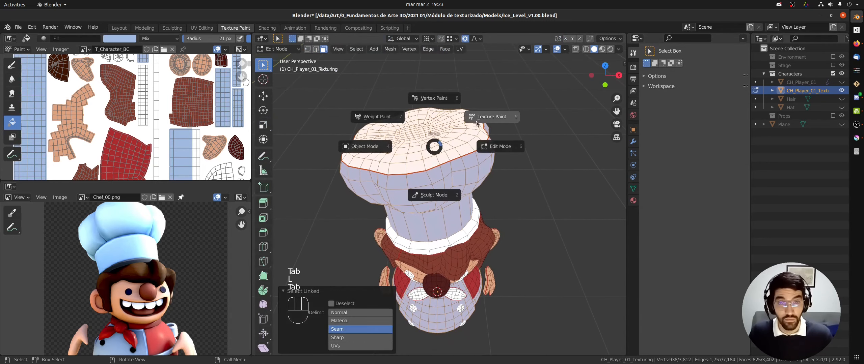
left_click(478, 123)
middle_click_drag(549, 163, 600, 229)
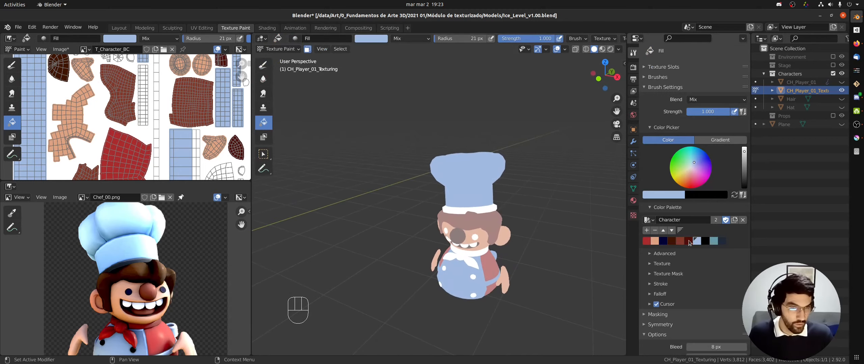
Step: Replace the palette's light blue with a less saturated version, and refill the selected hat and apron faces with it
left_click(673, 196)
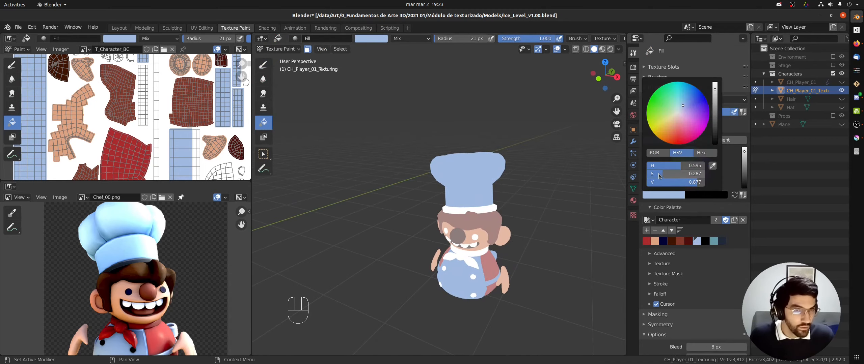
left_click_drag(651, 176, 645, 175)
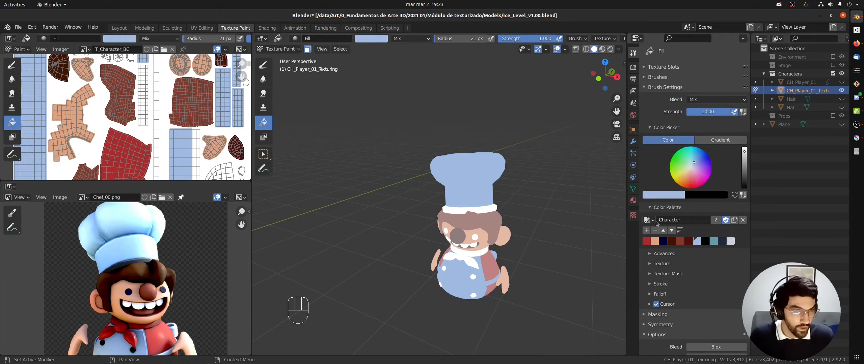
left_click(655, 230)
left_click(478, 173)
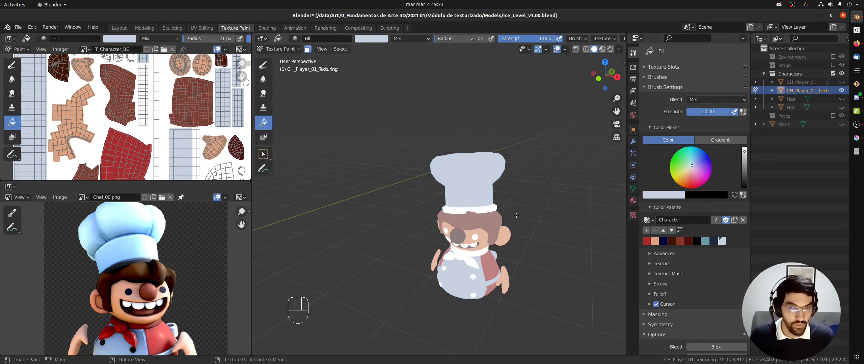
middle_click_drag(478, 173, 502, 209)
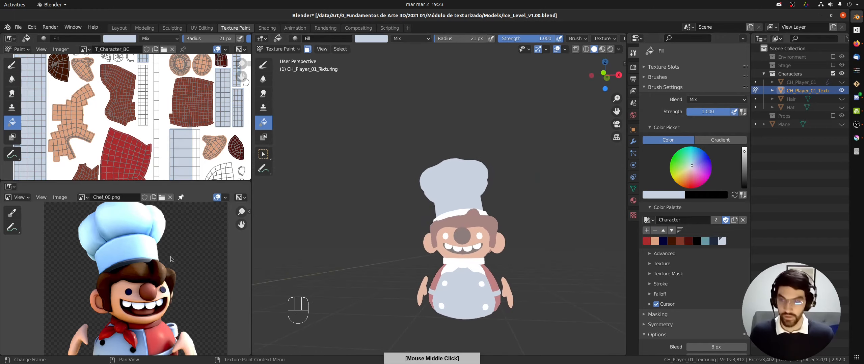
Step: Sample the deep red of the neckerchief from the reference image and add it to the Character palette
middle_click_drag(111, 274, 114, 241)
middle_click_drag(520, 279, 521, 233, "ctrl")
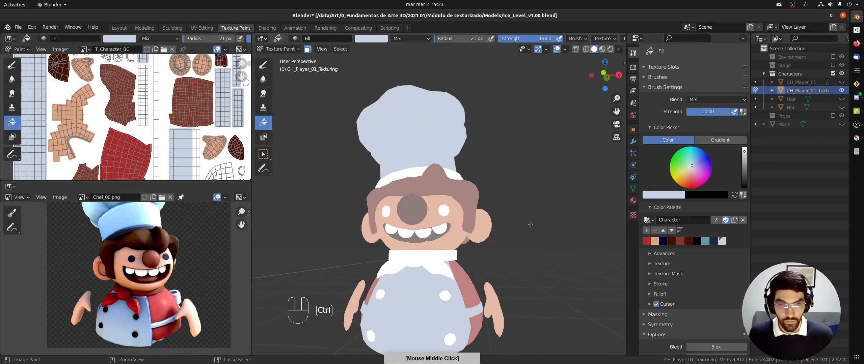
middle_click_drag(132, 290, 150, 238, "ctrl")
middle_click_drag(150, 267, 154, 233, "ctrl")
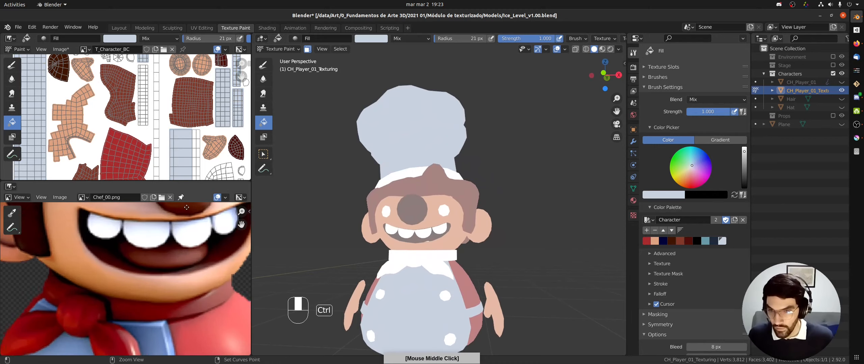
middle_click_drag(158, 298, 176, 231)
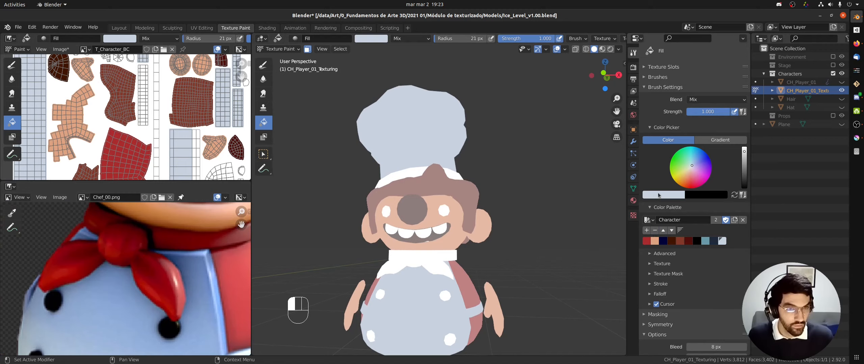
left_click(658, 196)
left_click(715, 178)
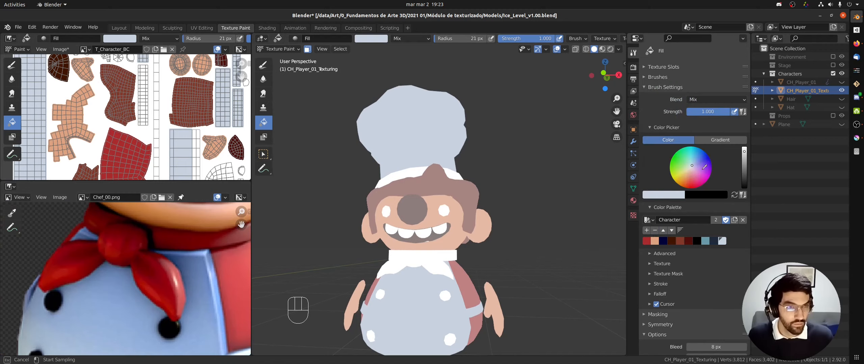
left_click(78, 266)
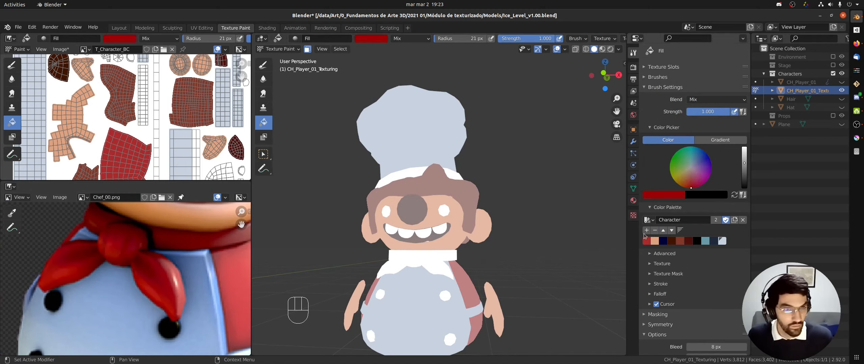
Step: Select the neckerchief's knot, tails and neck band as linked geometry, and fill them with the sampled deep red
key("Tab")
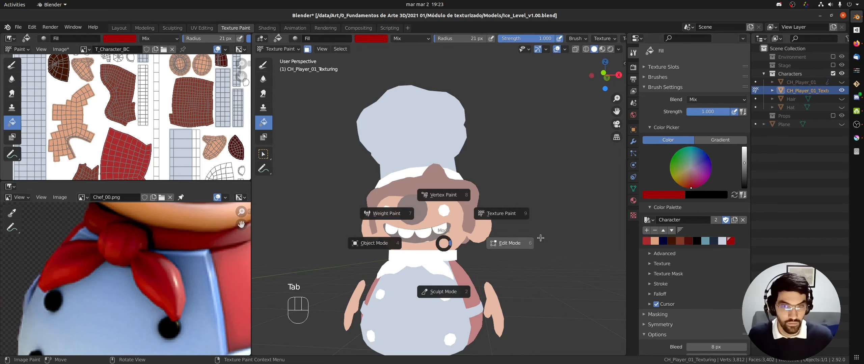
key("1")
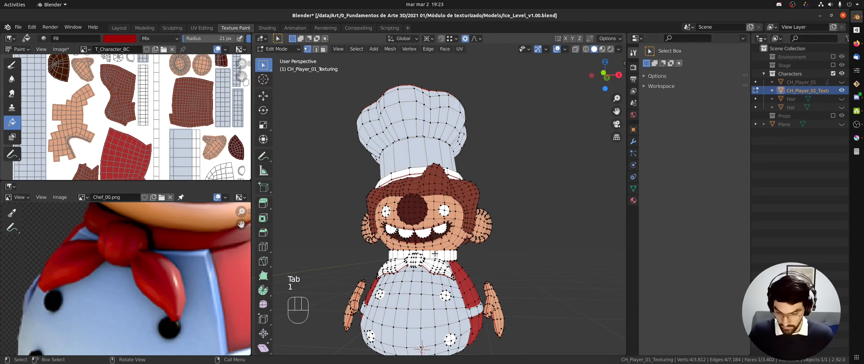
key("l")
key("l")
key("l")
mouse_move(396, 262)
middle_mouse_down()
mouse_move(358, 243)
mouse_move(439, 255)
middle_mouse_up()
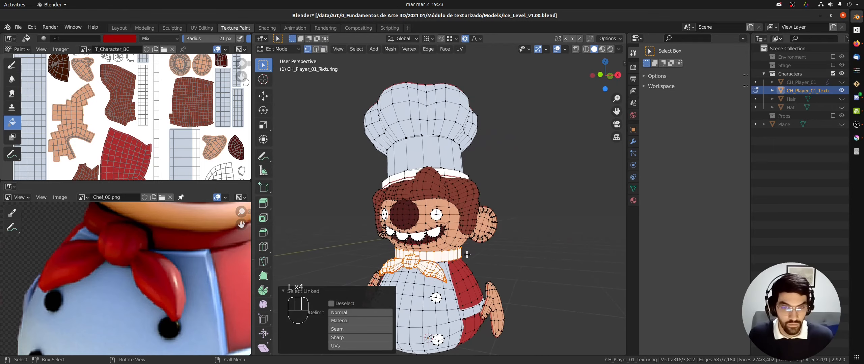
key("Tab")
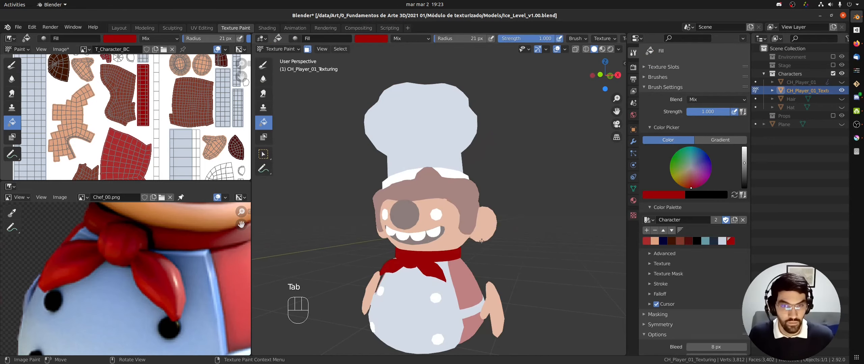
Step: Select the faces of the lower body below the apron as linked geometry, and fill them with the palette's teal
key("Tab")
key("3")
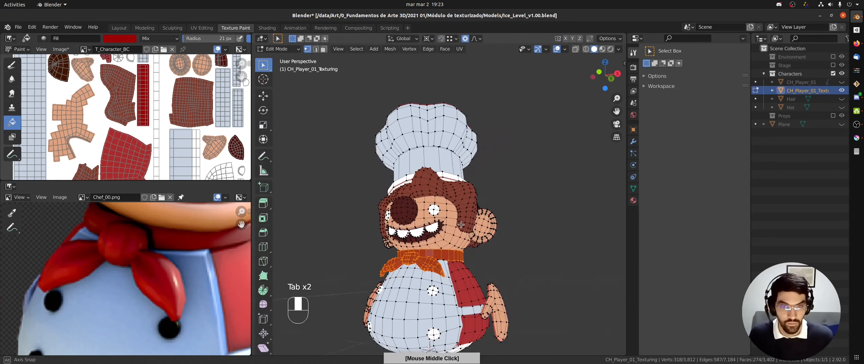
middle_click_drag(489, 271, 463, 206)
left_click(453, 339)
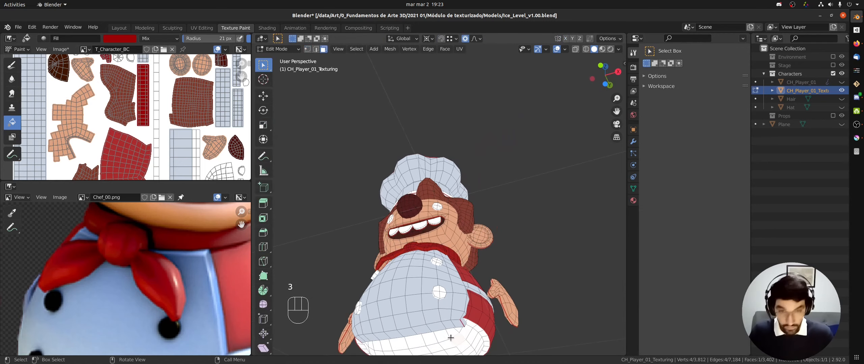
key("l")
key("Tab")
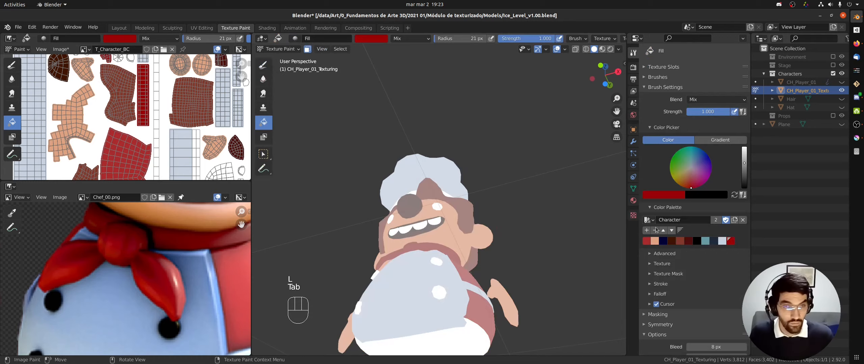
left_click(705, 241)
left_click(466, 332)
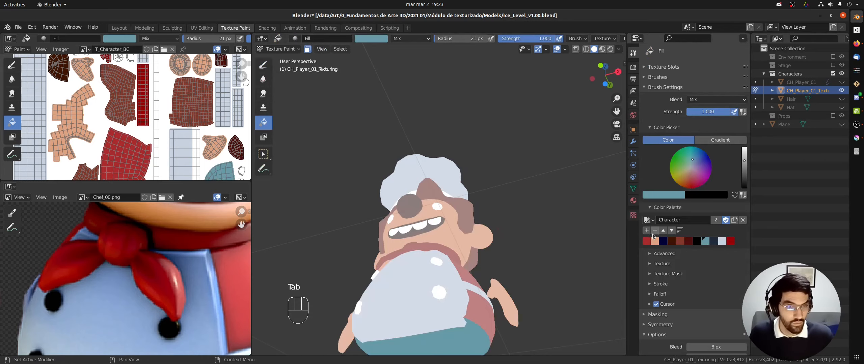
Step: Select a face loop around the hat's band, grow the selection to the whole band, and fill it with the dark navy swatch
key("ctrl+Tab")
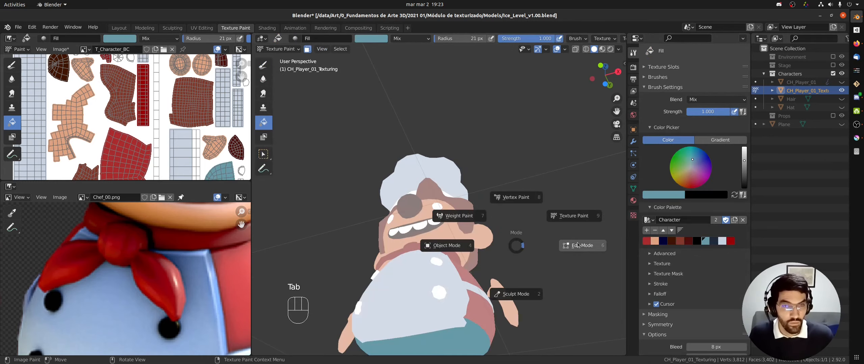
left_click(578, 245)
middle_click_drag(479, 216, 462, 270)
middle_click_drag(388, 141, 402, 98, "ctrl")
mouse_move(404, 149)
middle_mouse_down()
mouse_move(442, 157)
mouse_move(423, 218)
mouse_move(455, 170)
middle_mouse_up()
left_click(442, 149, "alt")
key("ctrl+KP_Add")
key("Tab")
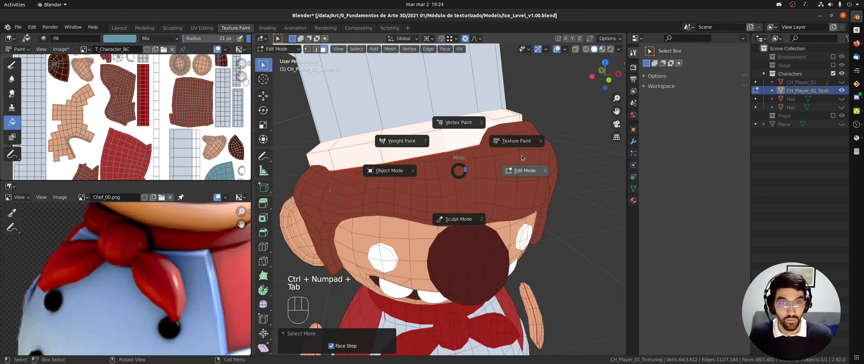
left_click(516, 141)
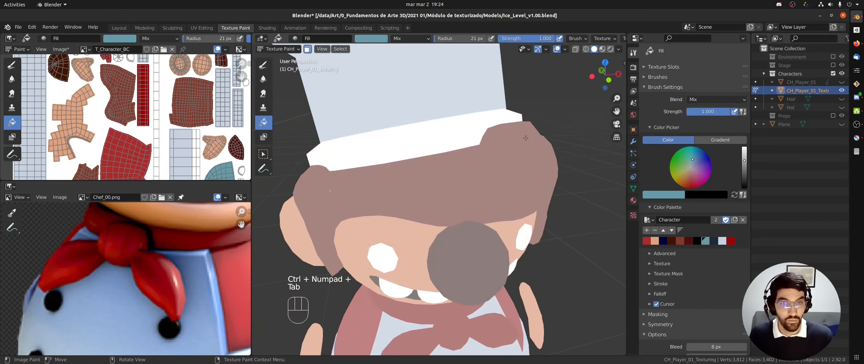
left_click(714, 242)
left_click(551, 168)
Step: Examine the hat band's colour edges on the model and in the texture, and check the whole character in Object Mode
mouse_move(553, 169)
middle_mouse_down("ctrl")
mouse_move(533, 224)
mouse_move(441, 206)
middle_mouse_up("ctrl")
middle_click_drag(375, 145, 360, 148)
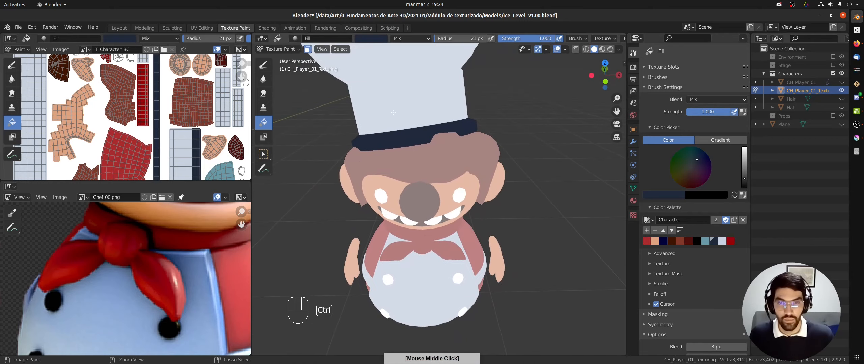
middle_click_drag(394, 112, 417, 87, "ctrl")
middle_click_drag(434, 146, 478, 135)
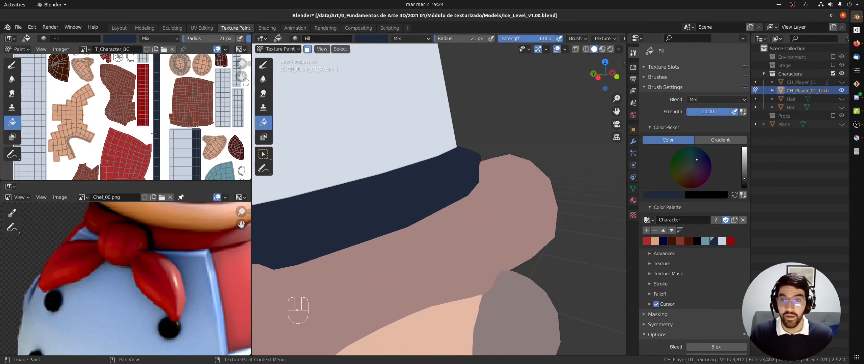
middle_click_drag(199, 108, 186, 147, "ctrl")
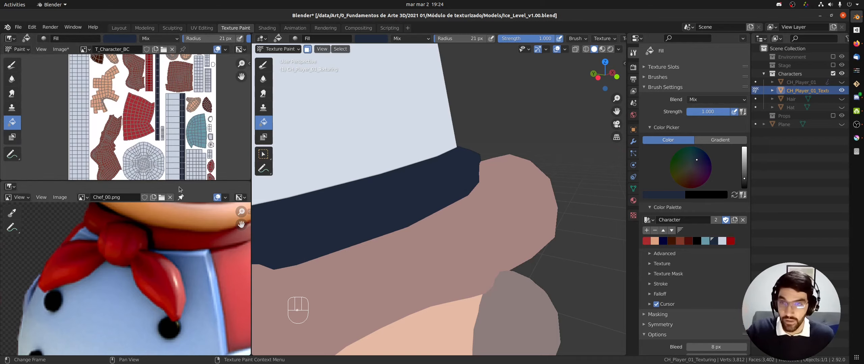
middle_click_drag(183, 159, 147, 148, "ctrl")
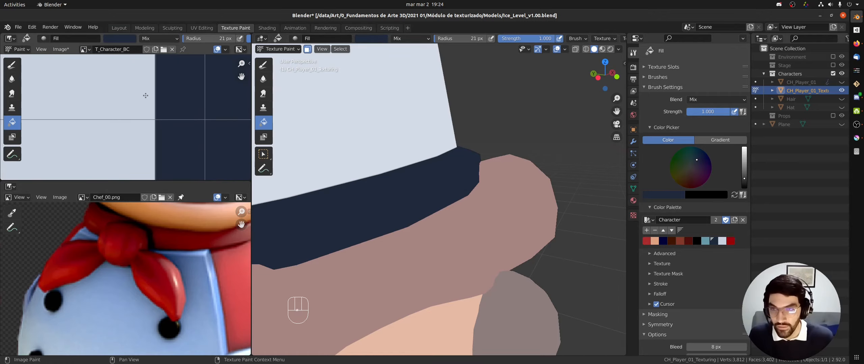
middle_click_drag(405, 168, 456, 246)
key("Tab")
middle_click_drag(504, 171, 405, 191)
middle_click_drag(459, 162, 343, 182, "shift")
middle_click_drag(416, 125, 417, 204, "ctrl")
middle_click_drag(324, 213, 381, 181)
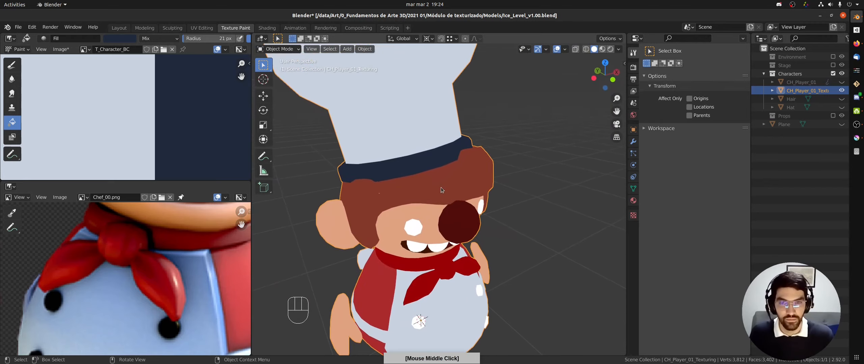
middle_click_drag(441, 188, 453, 211)
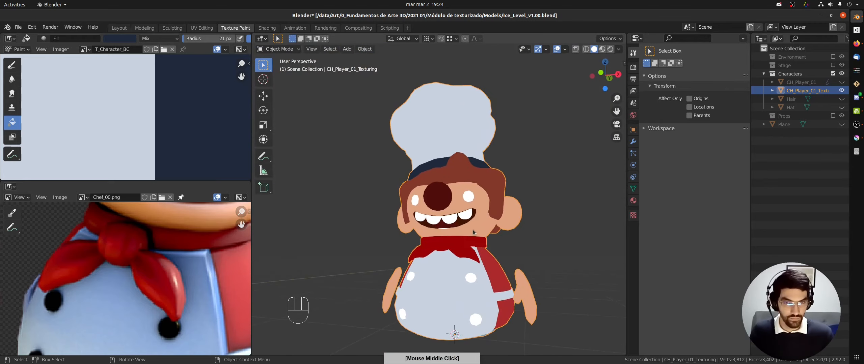
Step: Select the eyes as linked faces delimited by Seam, and fill them with the palette's dark blue
key("Tab")
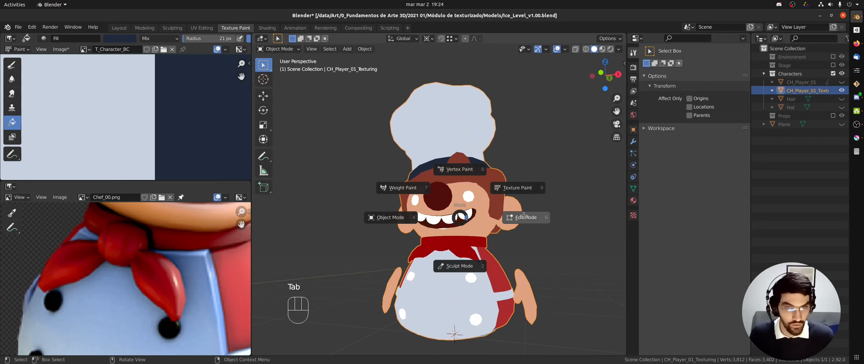
left_click(523, 217)
key("Tab")
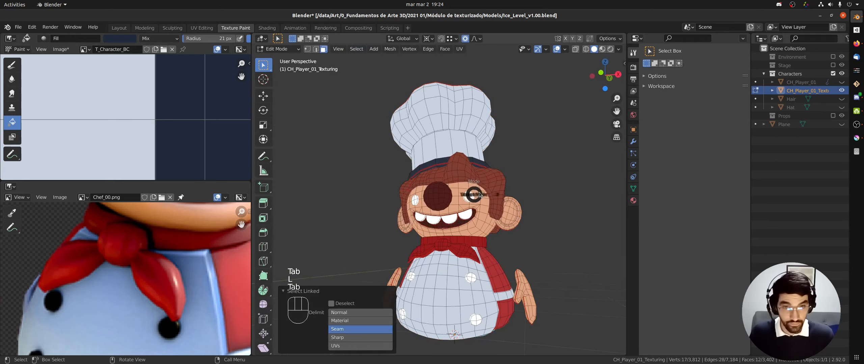
left_click(524, 155)
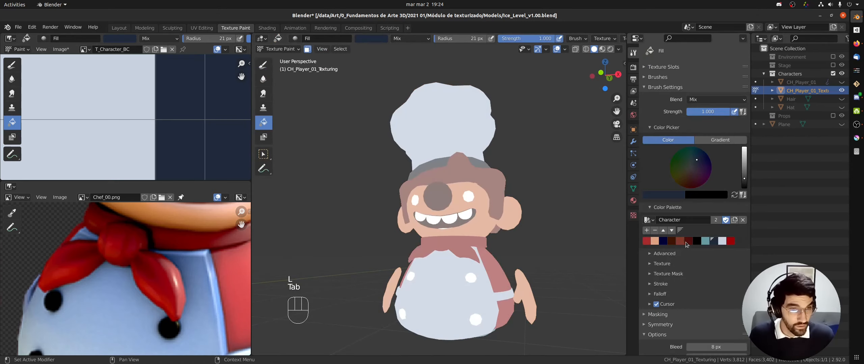
left_click(662, 241)
left_click(468, 196)
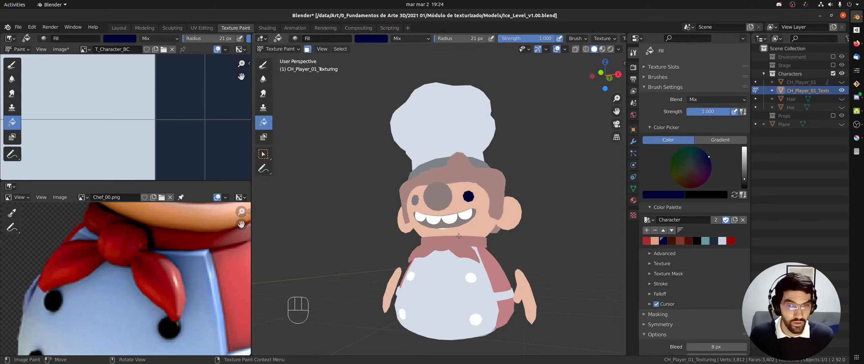
Step: Select the apron's buttons as linked faces delimited by Seam, and fill them with the palette's black
key("Tab")
left_click(517, 233)
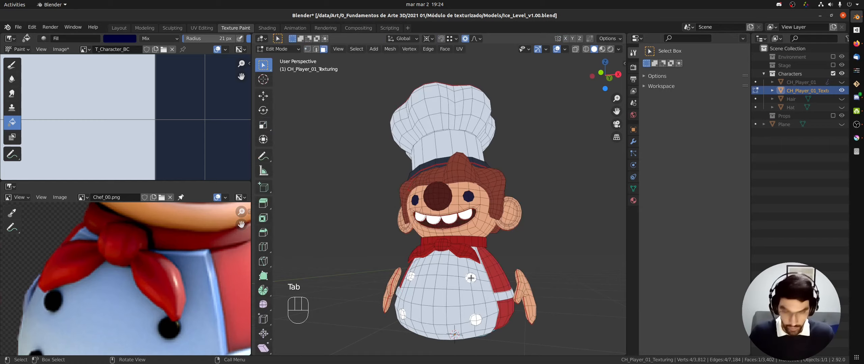
key("l")
key("Tab")
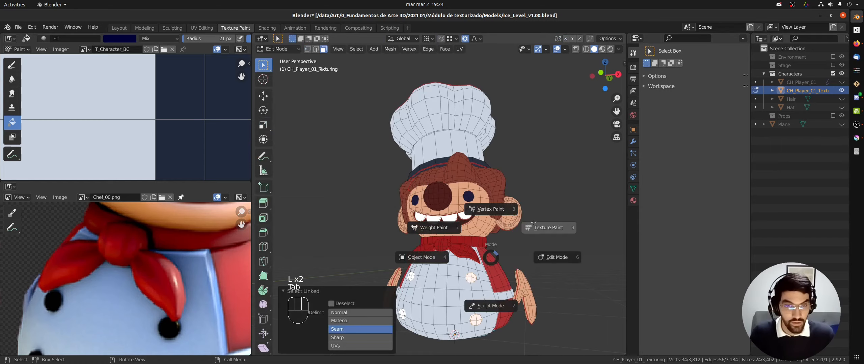
left_click(553, 221)
left_click(695, 242)
left_click(544, 279)
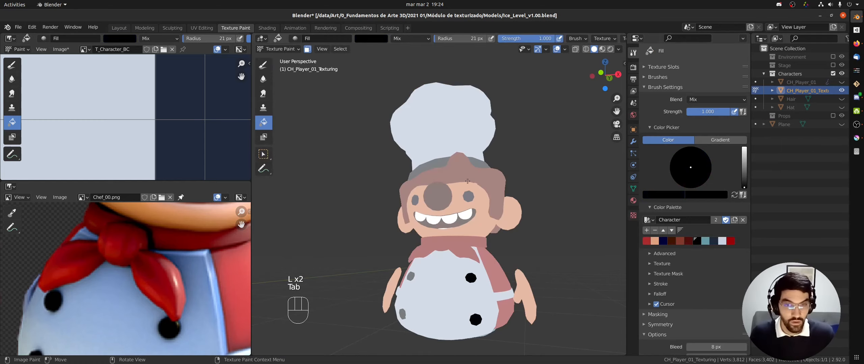
Step: Turn off face selection masking and review the block-in colours on the character, the UV texture and the texture slots
middle_click_drag(468, 181, 468, 232, "ctrl")
key("Tab")
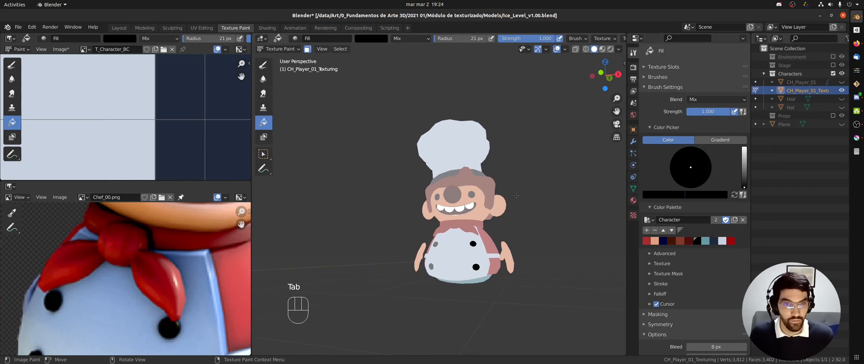
key("m")
mouse_move(485, 193)
middle_mouse_down()
mouse_move(499, 208)
mouse_move(479, 209)
middle_mouse_up()
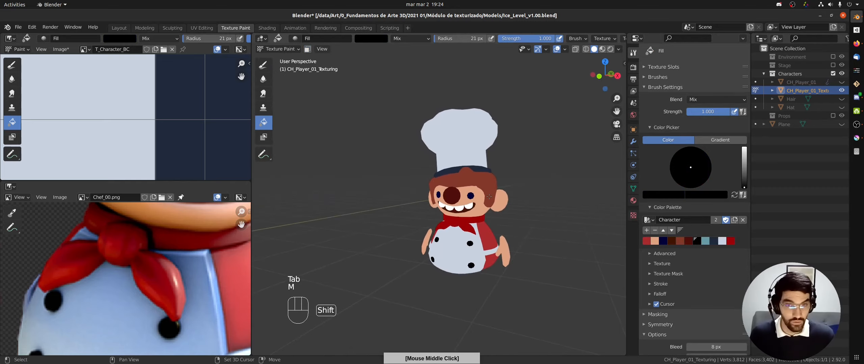
mouse_move(457, 243)
middle_mouse_down("shift")
mouse_move(432, 223)
mouse_move(541, 195)
mouse_move(470, 221)
middle_mouse_up("shift")
middle_click_drag(198, 124, 158, 158, "ctrl")
scroll(181, 124, "down", 3)
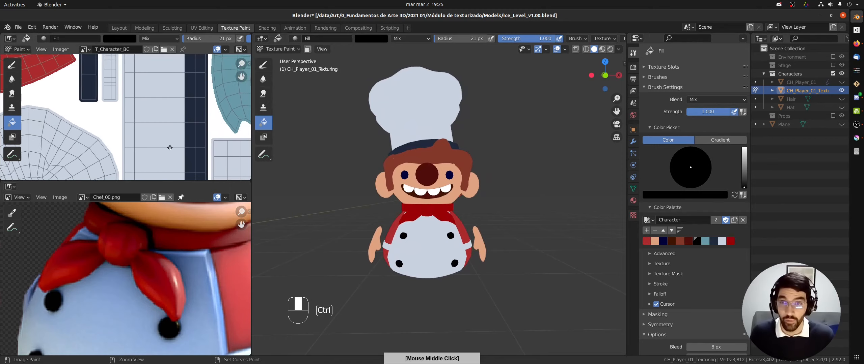
left_click(664, 67)
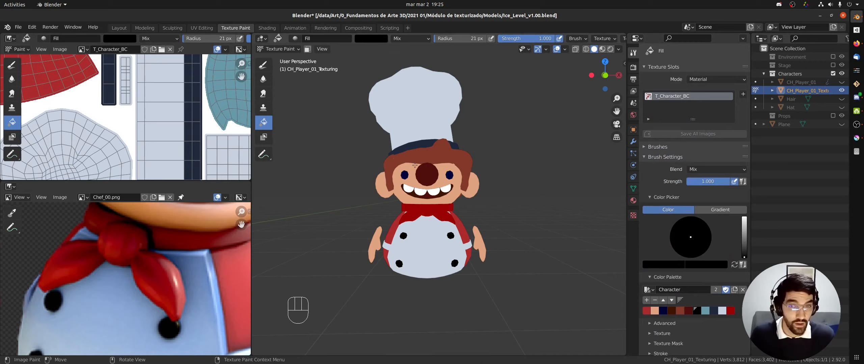
middle_click_drag(470, 169, 460, 178)
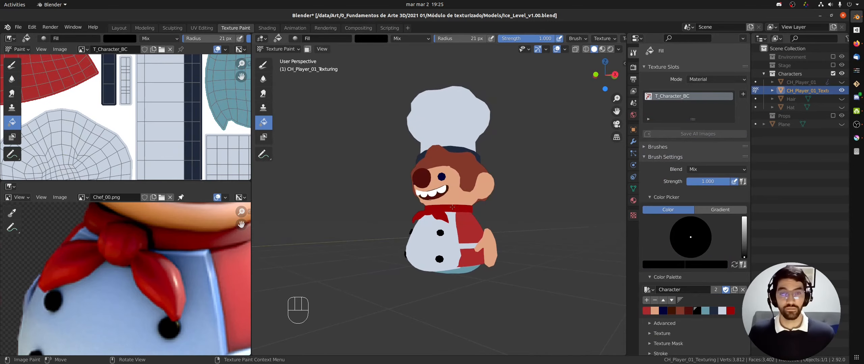
middle_click_drag(452, 208, 470, 212)
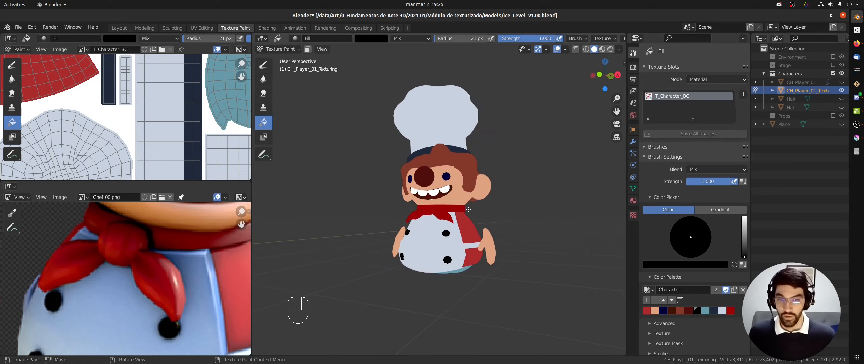
middle_click_drag(418, 203, 454, 196, "ctrl")
middle_click_drag(388, 203, 412, 192, "ctrl")
left_click(408, 202)
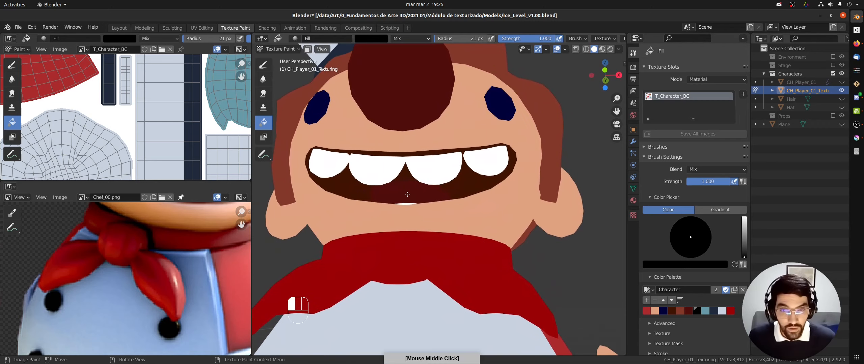
key("Tab")
left_click(549, 200)
key("Tab")
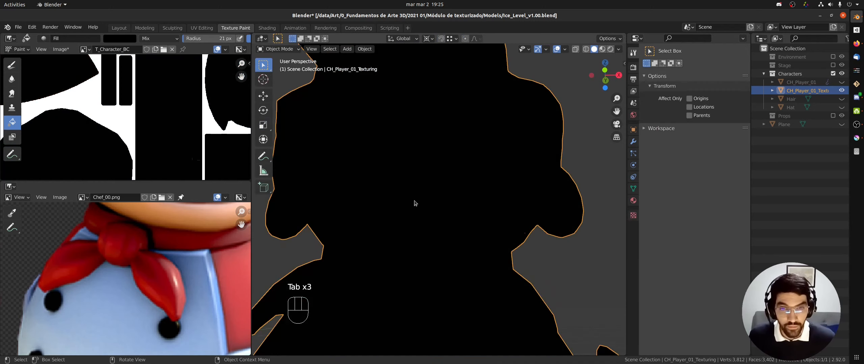
key("ctrl+z")
key("ctrl+z")
key("ctrl+z")
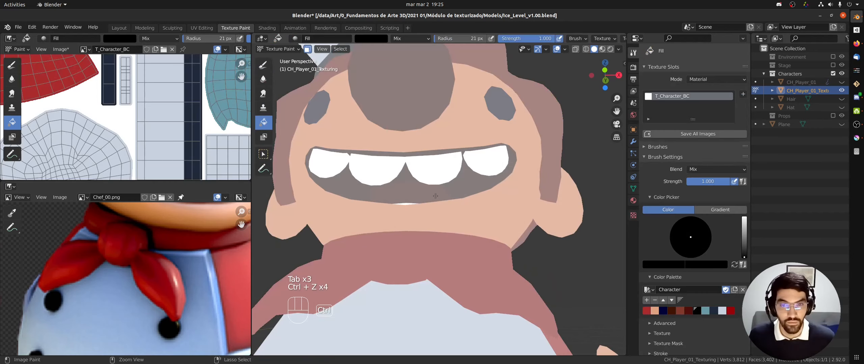
Step: Inspect the linked selection around the mouth in Edit Mode, and clear the selection of the tongue and buttons
key("Tab")
left_click(505, 195)
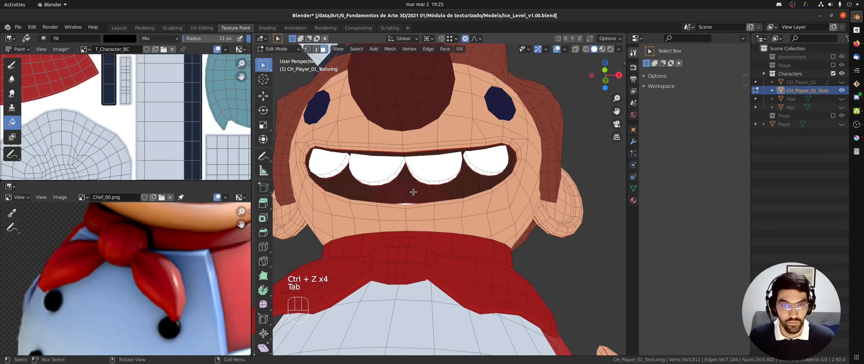
middle_click(408, 193)
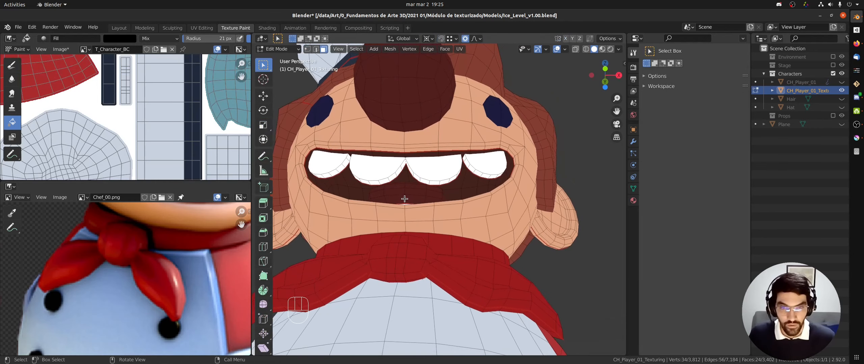
key("l")
middle_click_drag(409, 228, 513, 208, "ctrl")
middle_click_drag(430, 204, 443, 214)
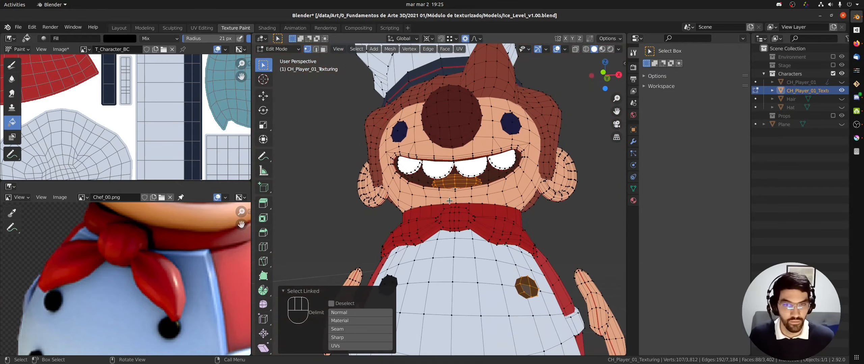
key("alt+z")
key("alt+z")
key("alt+a")
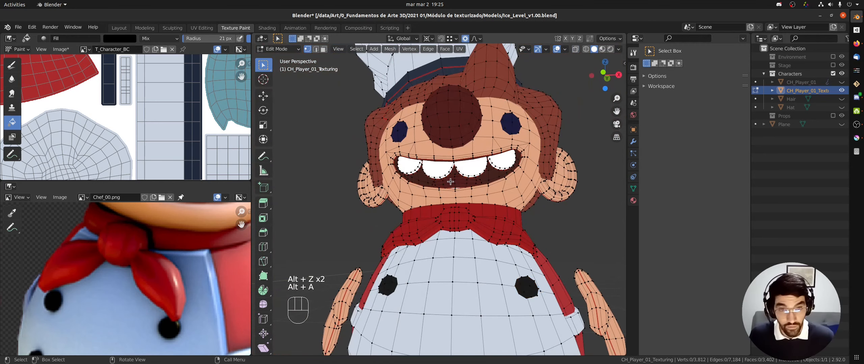
Step: Select the tongue's linked faces for masked painting, and choose the palette's dark red as the fill colour
key("l")
middle_click_drag(455, 188, 453, 188)
key("Tab")
left_click(504, 154)
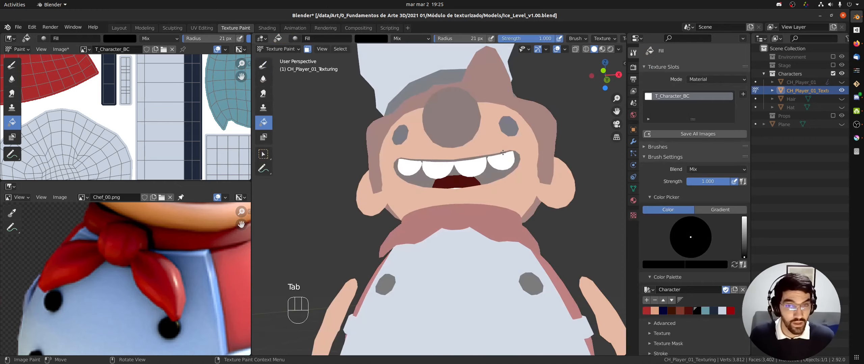
left_click(688, 312)
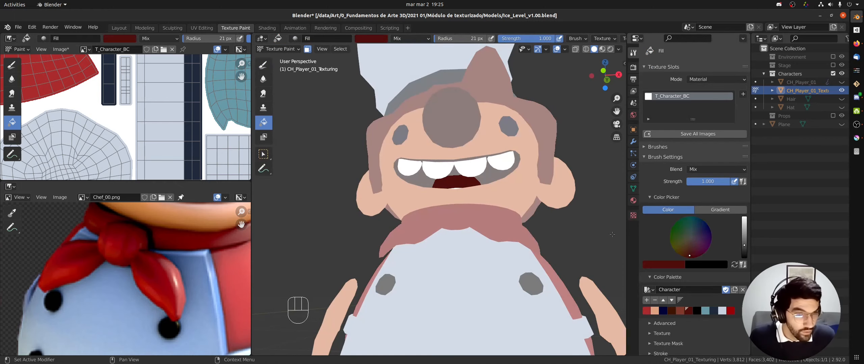
middle_click_drag(474, 142, 470, 163)
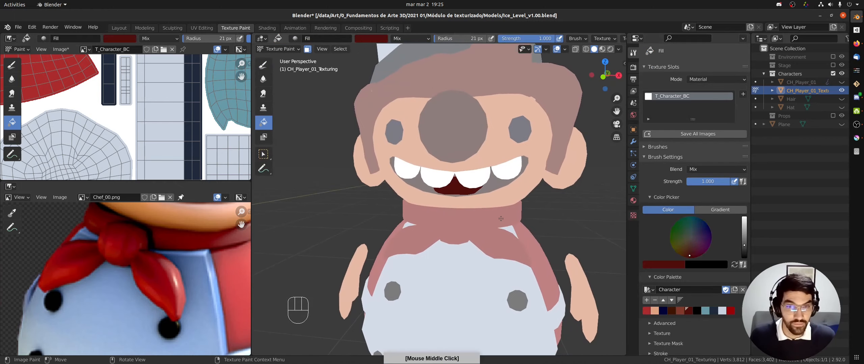
Step: Turn off face selection masking and switch to the Draw brush
key("m")
left_click(263, 65)
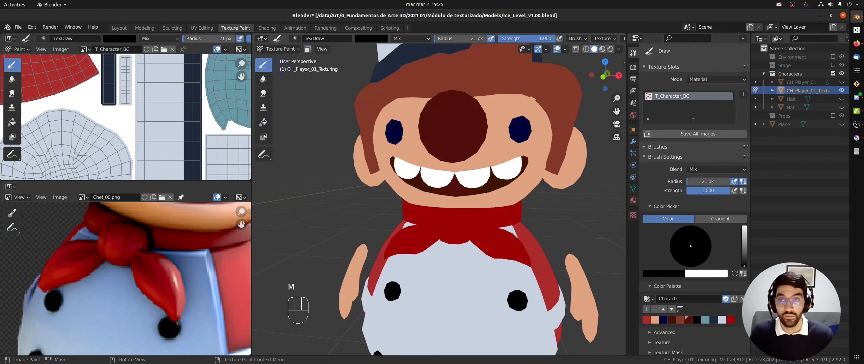
scroll(571, 196, "down", 3)
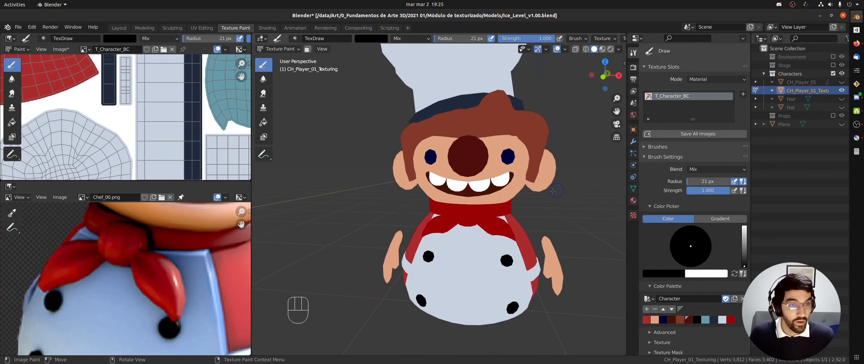
Step: Change the Draw brush's cursor colour to white in the brush's cursor settings
left_click_drag(748, 246, 747, 332)
left_click(657, 291)
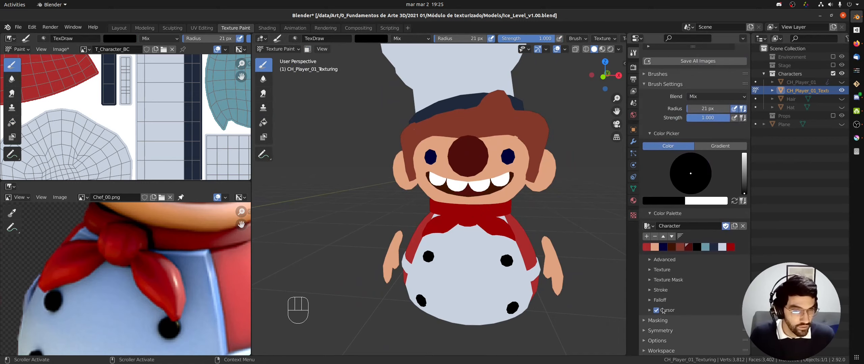
left_click(662, 310)
left_click(692, 323)
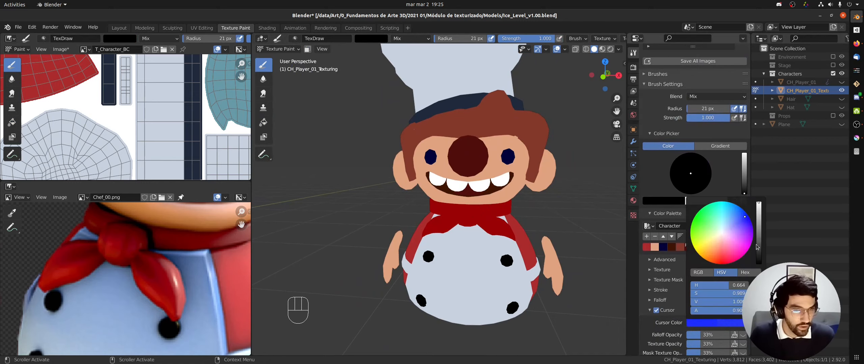
left_click_drag(738, 294, 692, 294)
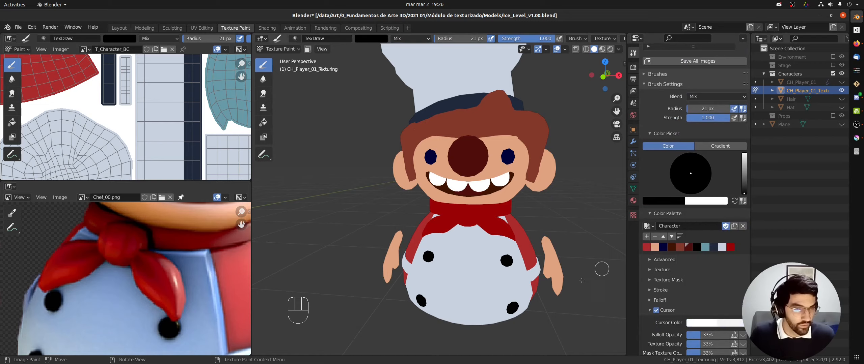
left_click(648, 310)
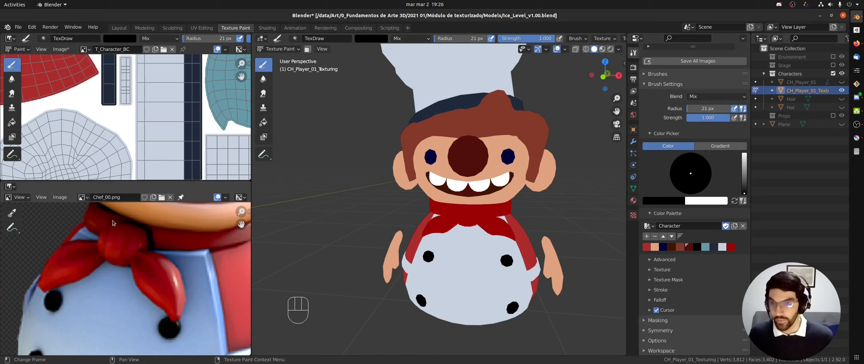
Step: Sketch a short annotation along the scarf's knot in the reference image, and erase it
mouse_move(134, 231)
left_mouse_down()
mouse_move(130, 262)
mouse_move(145, 257)
left_mouse_up()
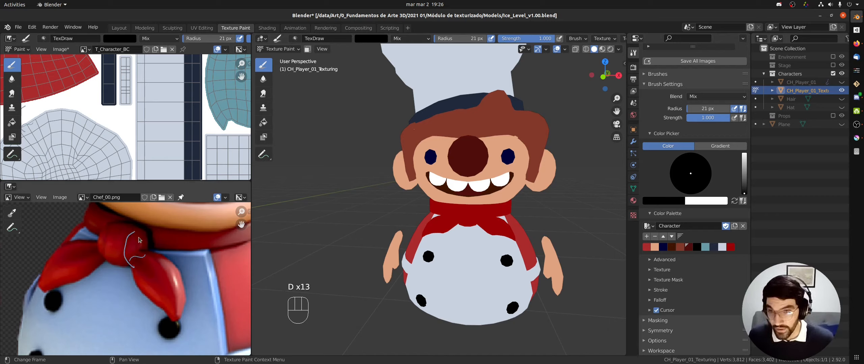
right_click_drag(140, 240, 147, 280)
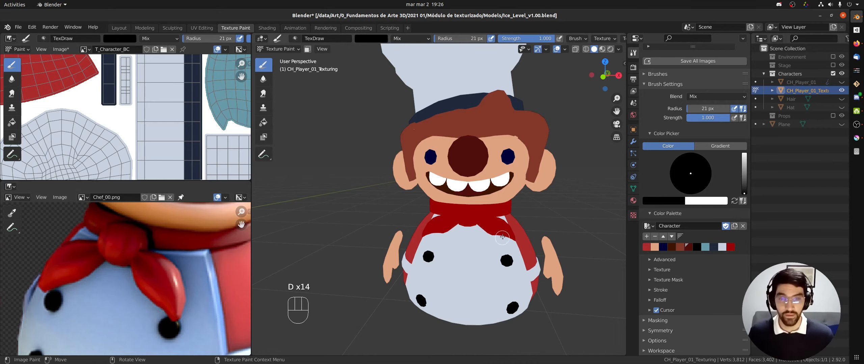
Step: In Edit Mode, select the linked faces of the scarf's knot, one tail and the neckband, and hide everything else
middle_click_drag(511, 202, 511, 192, "ctrl")
key("Tab")
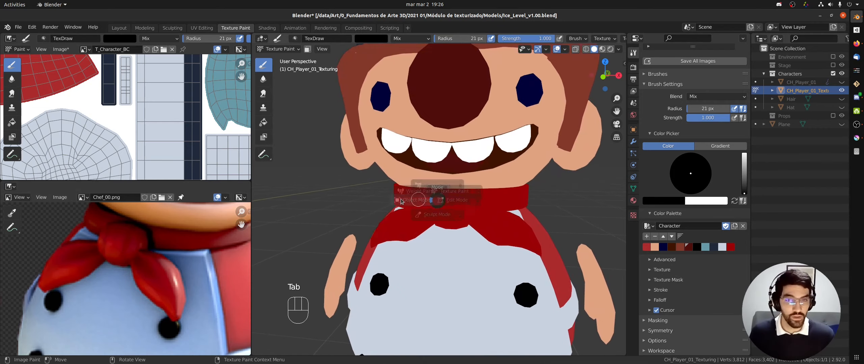
left_click(456, 198)
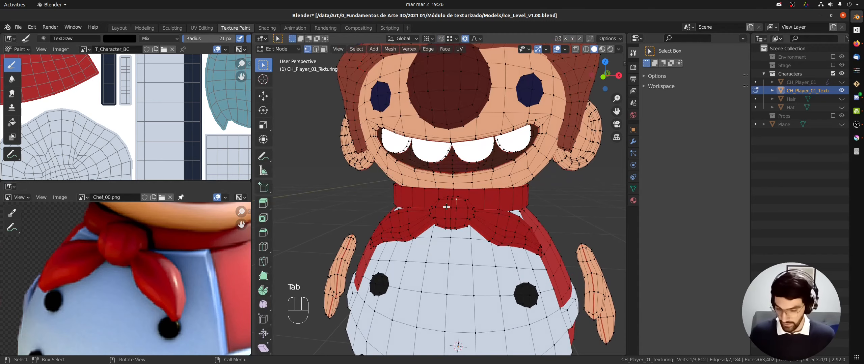
key("l")
key("l")
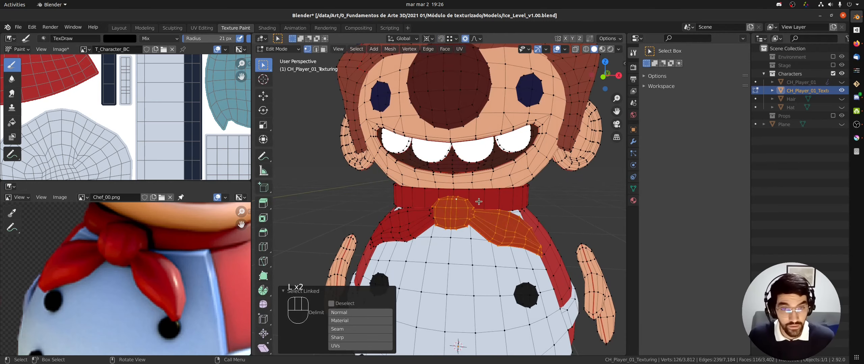
middle_click_drag(479, 202, 467, 214)
key("l")
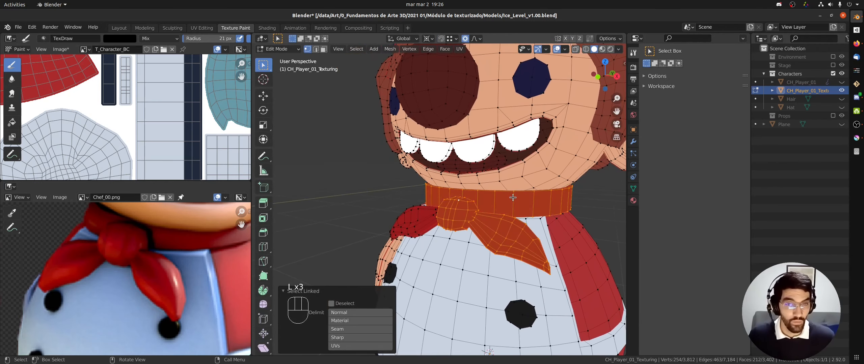
middle_click_drag(513, 194, 432, 196)
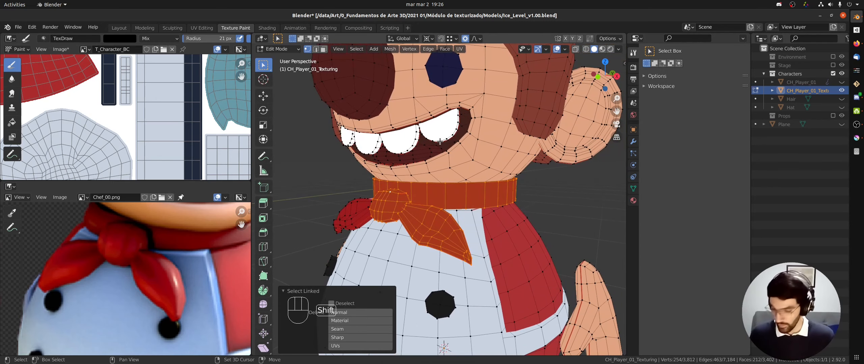
key("shift+h")
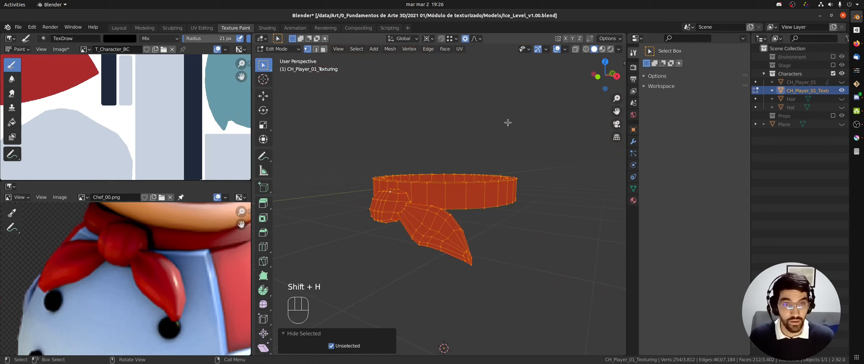
Step: Return to Texture Paint and turn on face selection masking so that only the isolated scarf parts are shown
key("Tab")
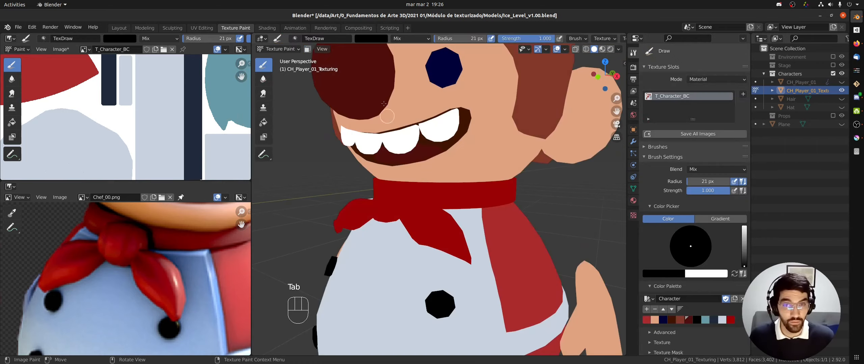
left_click(307, 49)
middle_click_drag(365, 107, 426, 194)
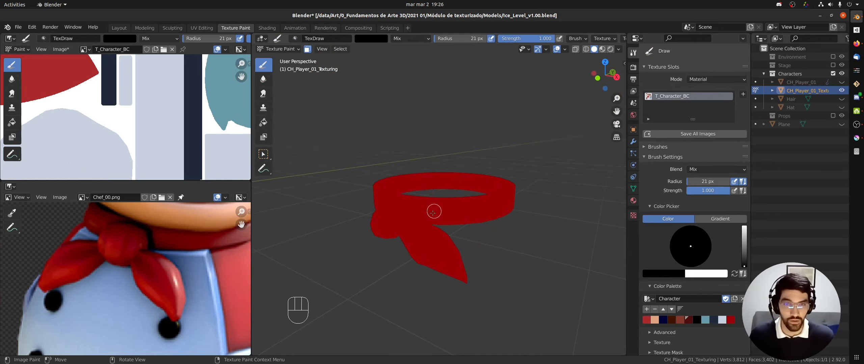
Step: Hide the scarf's linked neckband in Edit Mode, leaving the knot and tail, and return to Texture Paint
key("Tab")
left_click(467, 201)
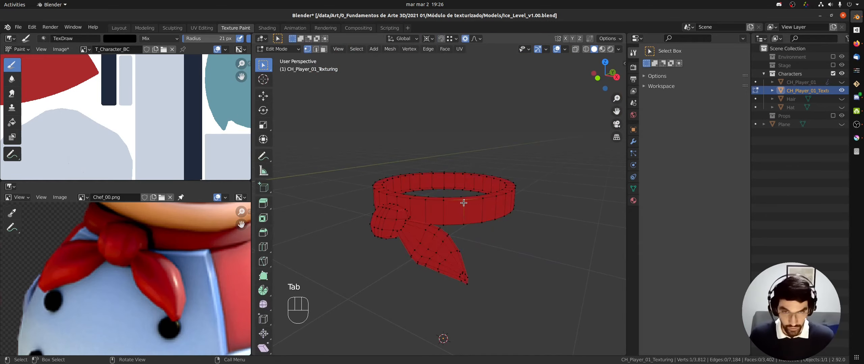
key("l")
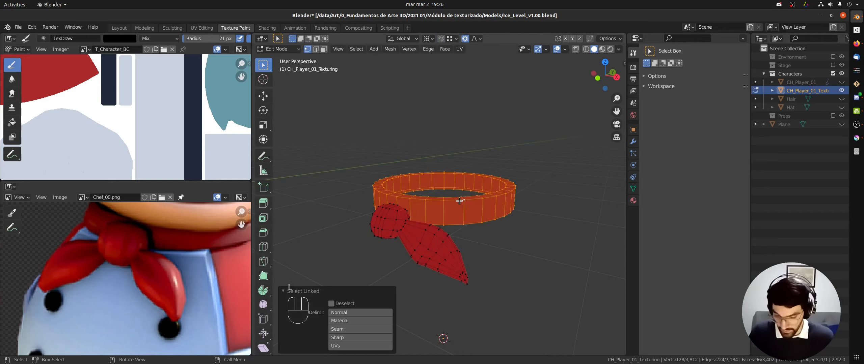
key("h")
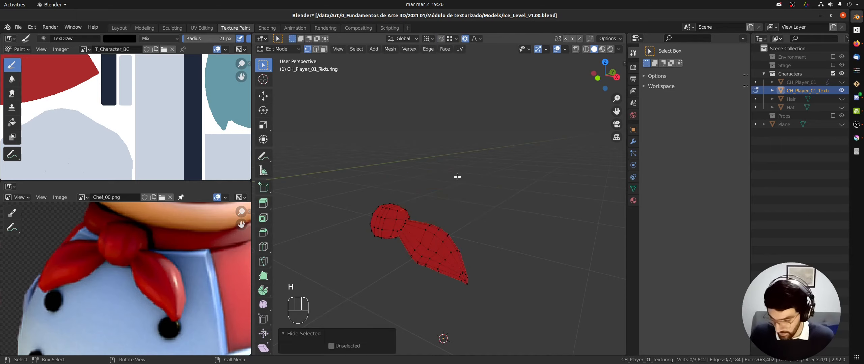
key("Tab")
left_click(510, 149)
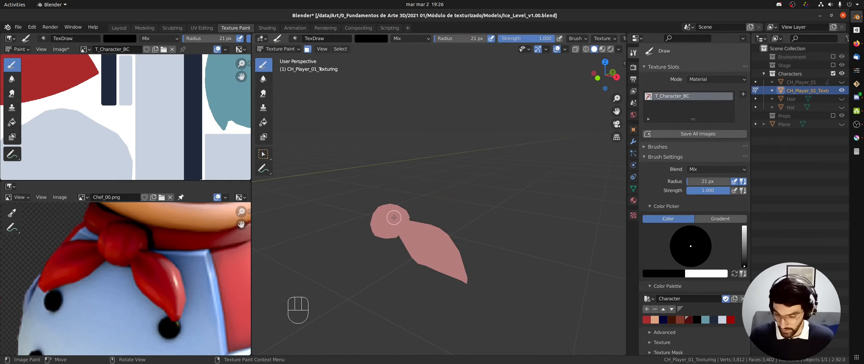
Step: Select all visible faces of the scarf's knot and tail for masked painting, and frame them up close
key("a")
middle_click_drag(364, 228, 407, 247)
middle_click_drag(465, 226, 508, 184, "ctrl")
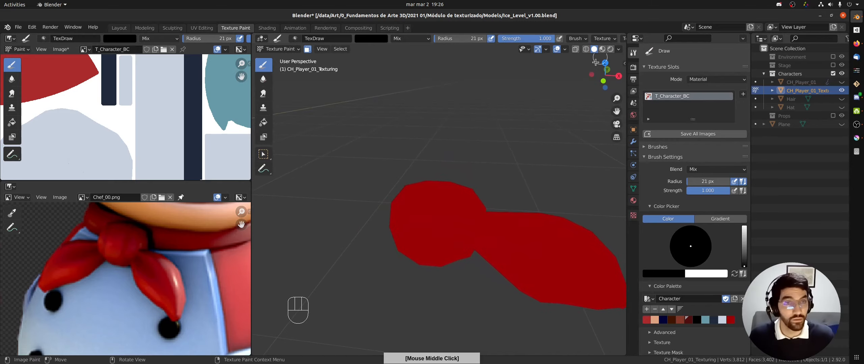
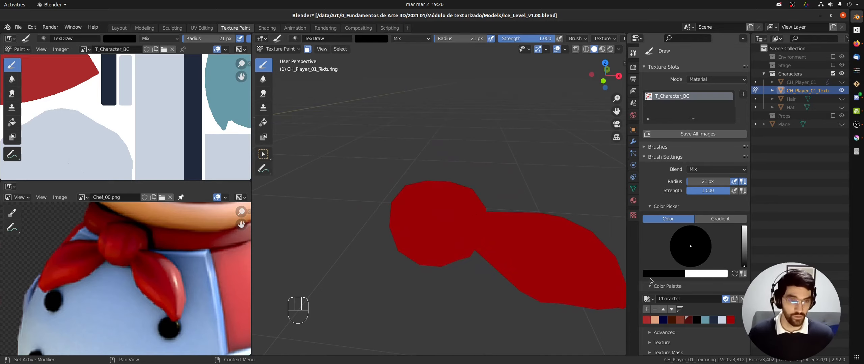
Step: Review the blending modes available for the Draw brush
left_click(411, 41)
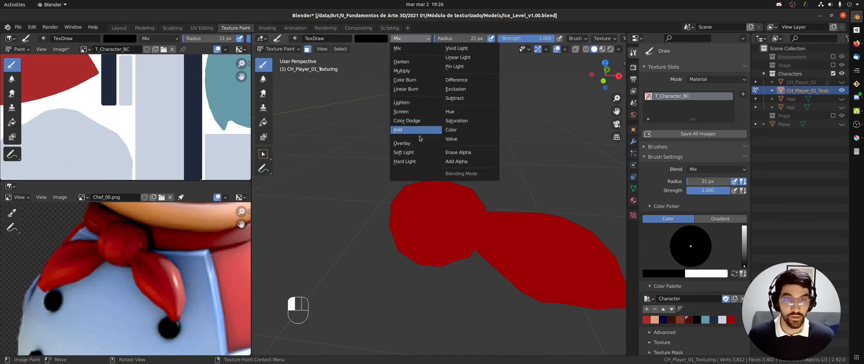
key("Escape")
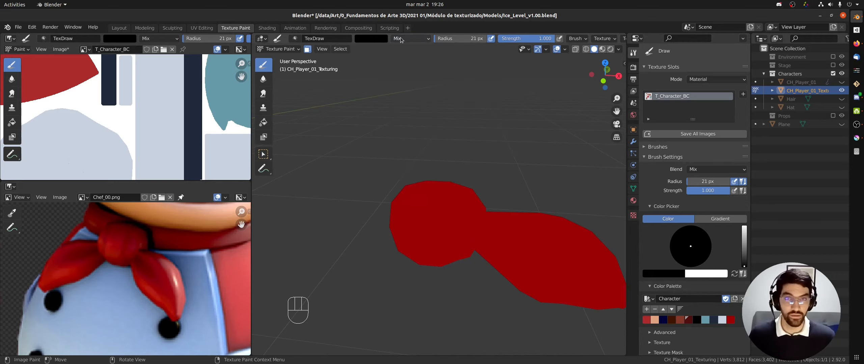
Step: Paint two dark red fold lines down the scarf knot using the Draw brush at about 0.287 strength
left_click(689, 320)
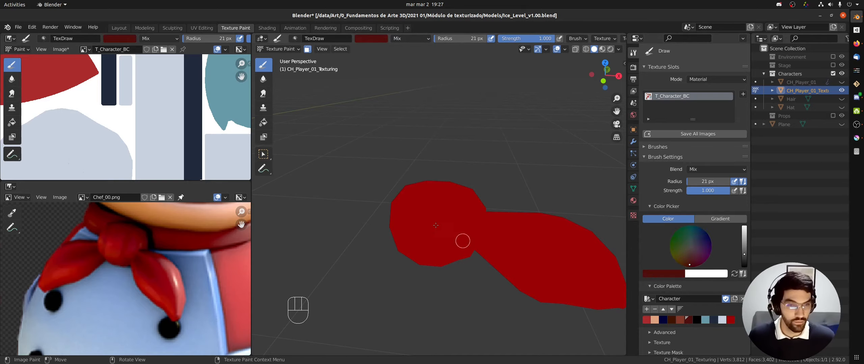
key("ctrl+z")
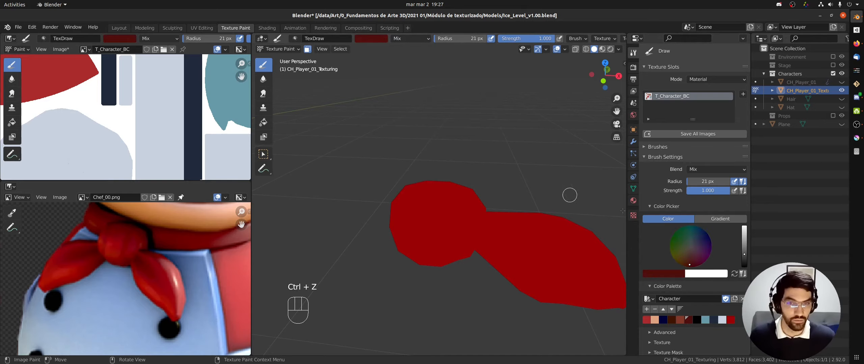
left_click_drag(554, 38, 504, 39)
mouse_move(457, 197)
left_mouse_down()
mouse_move(439, 211)
mouse_move(439, 257)
mouse_move(463, 191)
mouse_move(449, 271)
left_mouse_up()
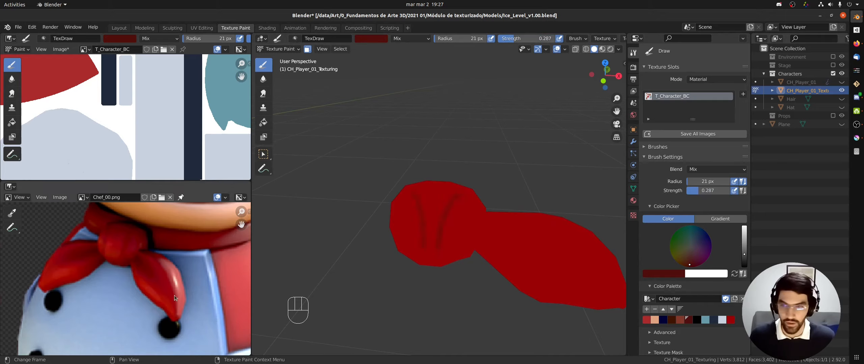
Step: Extend the dark red fold lines around the underside and far side of the scarf knot
middle_click_drag(478, 256, 455, 237)
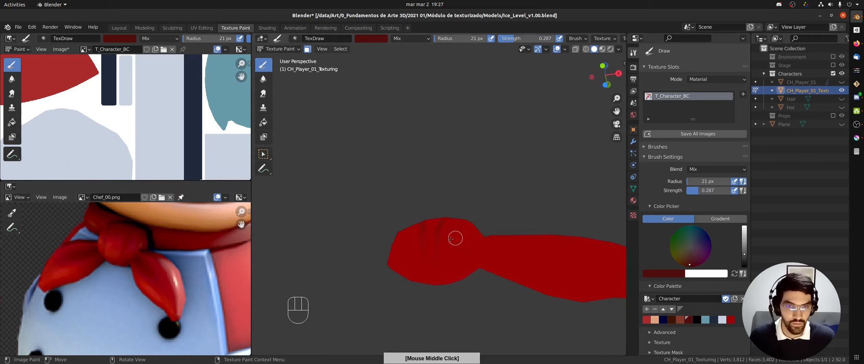
mouse_move(438, 232)
left_mouse_down()
mouse_move(448, 266)
mouse_move(438, 263)
left_mouse_up()
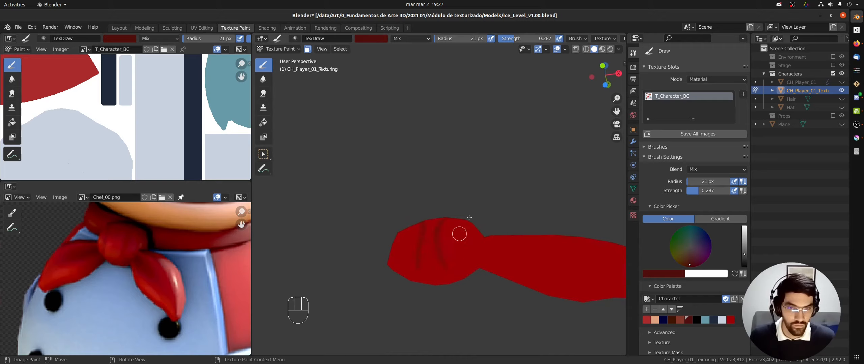
mouse_move(459, 235)
middle_mouse_down()
mouse_move(412, 305)
mouse_move(501, 189)
middle_mouse_up()
left_click(529, 170)
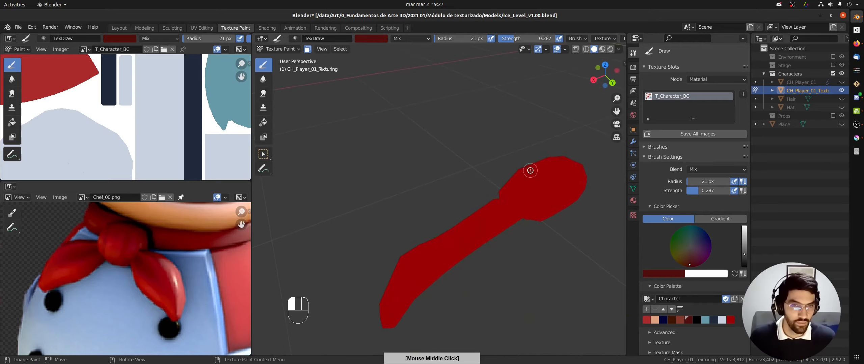
left_click(550, 227)
middle_click_drag(545, 217, 436, 228)
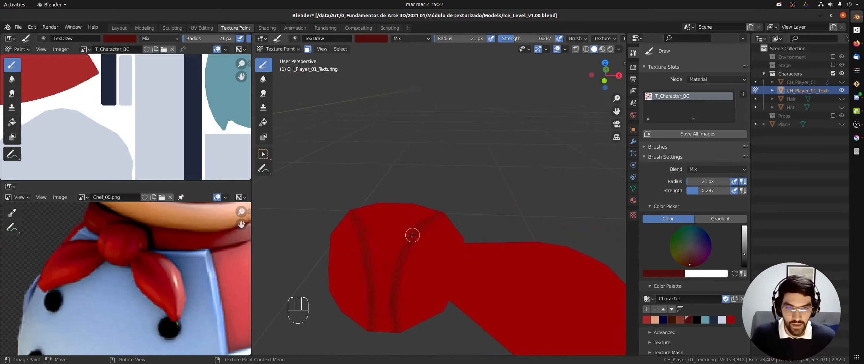
middle_click_drag(412, 236, 416, 191)
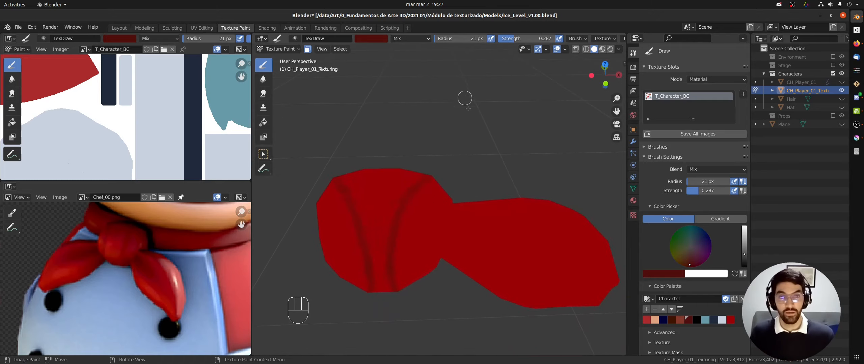
Step: Reduce the Draw brush radius to 9 px and expand its Stroke settings
key("f")
left_click(475, 128)
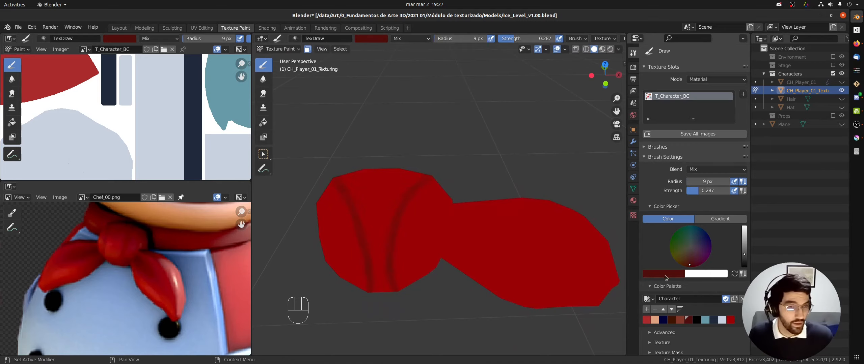
scroll(743, 193, "down", 5)
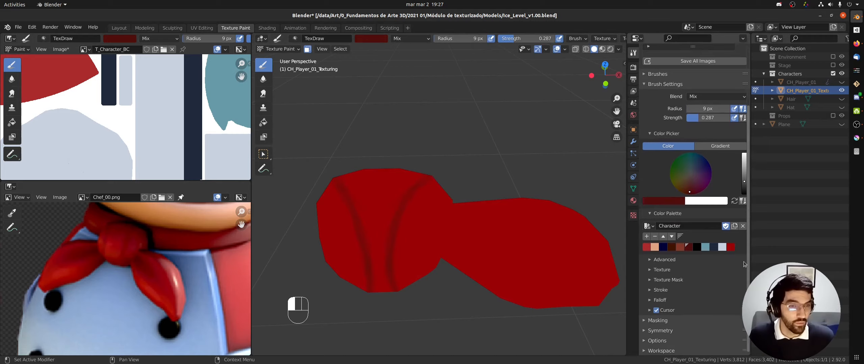
left_click(650, 290)
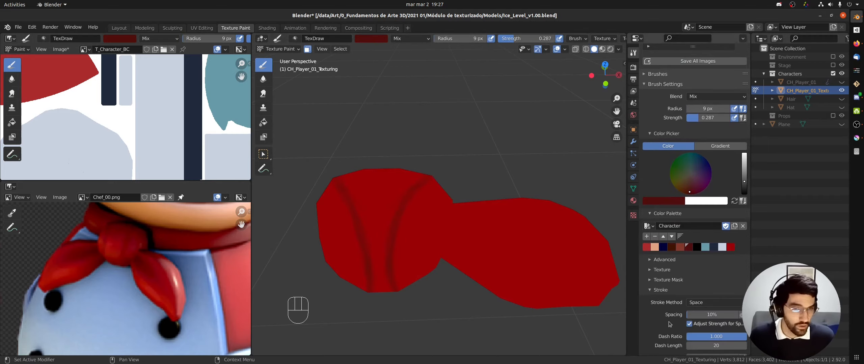
scroll(725, 297, "down", 6)
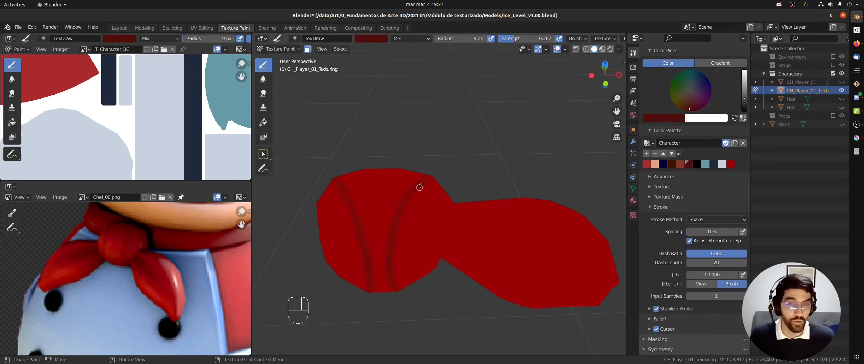
Step: Trace a thin dark red line along the knot's fold to sharpen it from upper to lower edge
left_click_drag(432, 181, 427, 182)
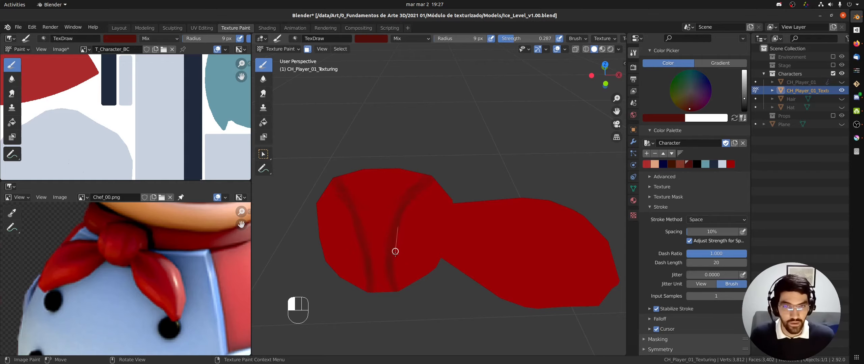
left_click_drag(411, 317, 411, 316)
mouse_move(411, 316)
middle_mouse_down()
mouse_move(395, 222)
mouse_move(416, 232)
mouse_move(410, 261)
mouse_move(416, 256)
middle_mouse_up()
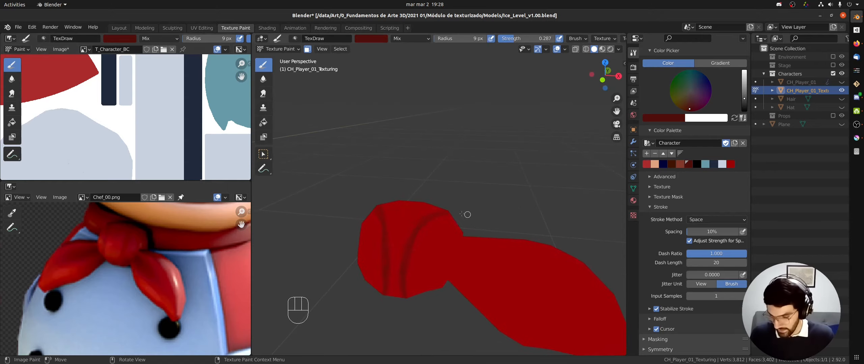
Step: Enlarge the brush radius to 47 px and soften the fold line nearest the scarf tail with the Soften brush
key("f")
left_click(463, 226)
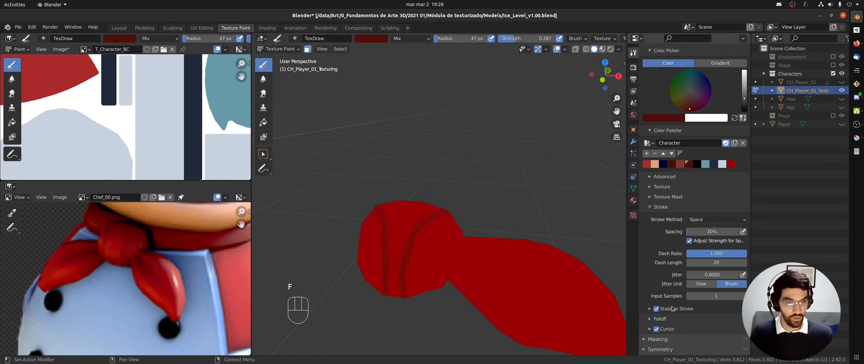
left_click(263, 80)
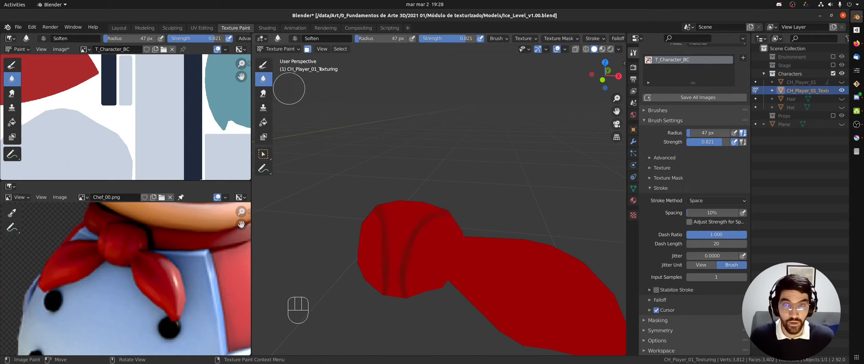
mouse_move(422, 233)
left_mouse_down()
mouse_move(432, 218)
mouse_move(447, 221)
left_mouse_up()
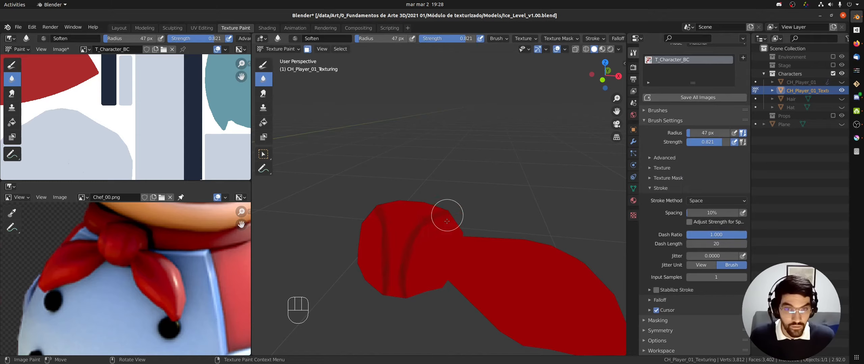
middle_click_drag(447, 221, 434, 232)
mouse_move(434, 232)
left_mouse_down()
mouse_move(448, 197)
mouse_move(422, 233)
left_mouse_up()
middle_click_drag(422, 233, 465, 193)
left_click_drag(426, 222, 402, 302)
middle_click_drag(403, 289, 420, 252)
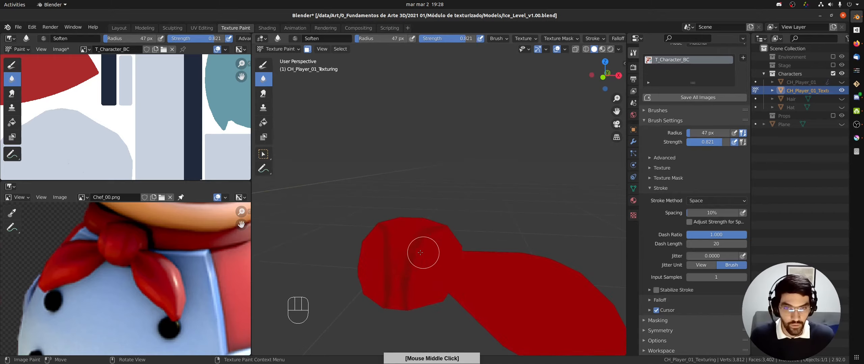
left_click_drag(419, 227, 401, 294)
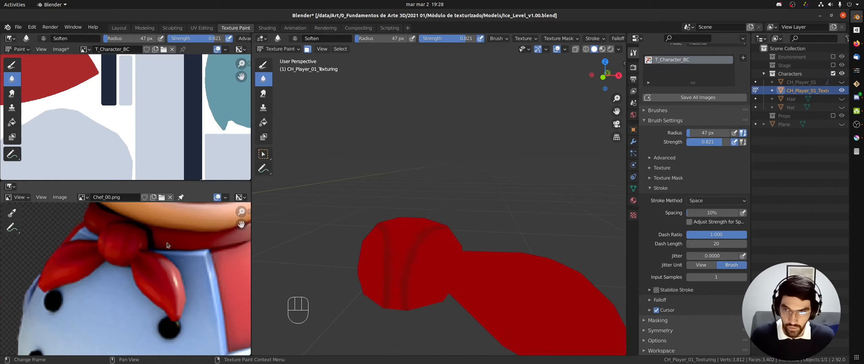
Step: Soften the lower ends of the knot's fold lines and blend the fold's upper part into the red
middle_click_drag(408, 256, 413, 212)
left_click_drag(390, 290, 408, 318)
middle_click_drag(473, 266, 395, 257)
middle_click_drag(425, 289, 399, 239)
left_click_drag(429, 196, 407, 260)
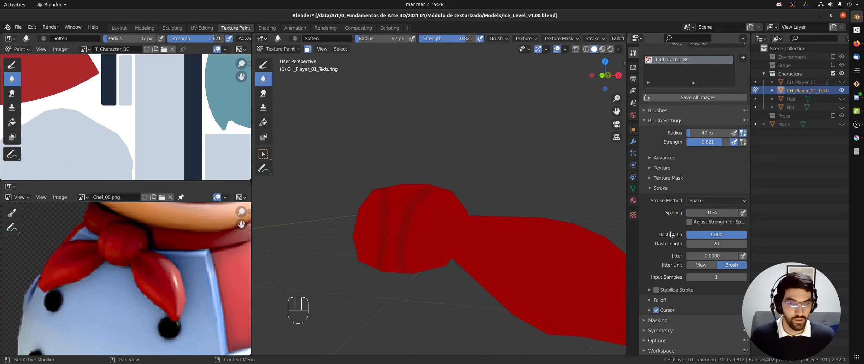
Step: Switch back to the Draw brush and change its colour to a light, desaturated red
left_click(269, 67)
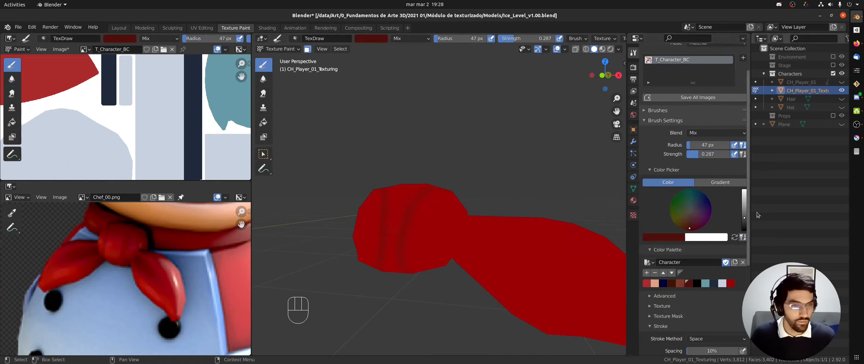
left_click_drag(744, 204, 744, 198)
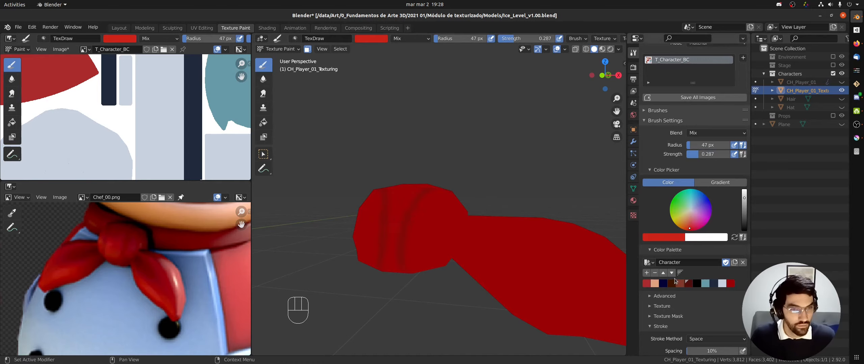
left_click(664, 239)
left_click_drag(678, 216, 662, 217)
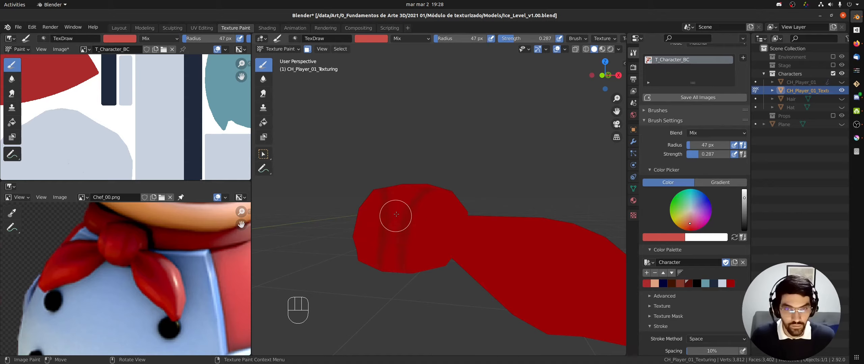
Step: Paint a soft light red highlight between the two fold lines at the middle of the knot
mouse_move(393, 217)
left_mouse_down()
mouse_move(394, 208)
mouse_move(395, 219)
left_mouse_up()
mouse_move(426, 208)
middle_mouse_down()
mouse_move(386, 233)
mouse_move(408, 202)
middle_mouse_up()
left_click_drag(403, 212, 397, 222)
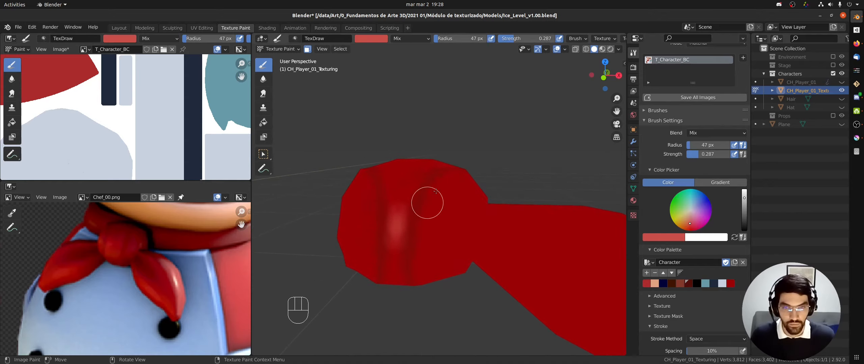
middle_click_drag(428, 202, 451, 225)
left_click_drag(399, 219, 400, 213)
left_click_drag(402, 237, 403, 224)
mouse_move(456, 210)
middle_mouse_down()
mouse_move(425, 223)
mouse_move(415, 213)
middle_mouse_up()
Step: Darken the brush colour to deep red and undo the last wide dark strokes on the knot
left_click_drag(746, 216, 744, 220)
left_click(676, 237)
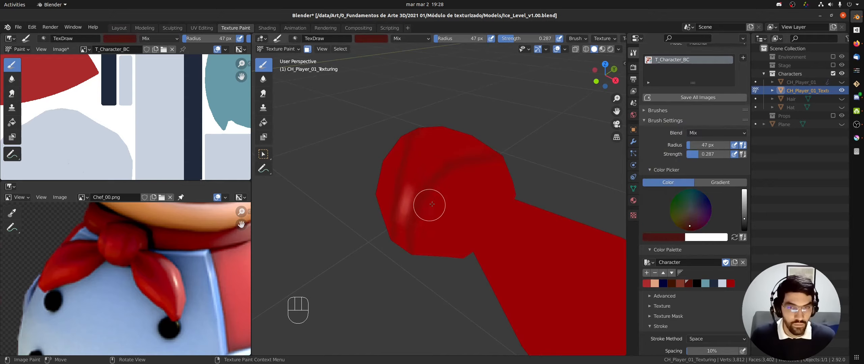
middle_click_drag(428, 204, 405, 230)
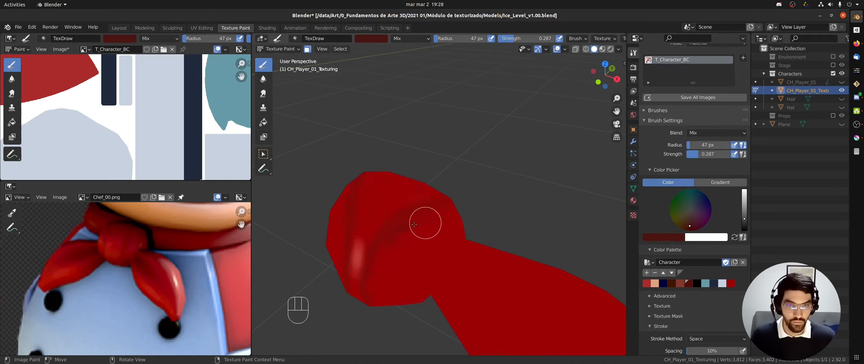
key("ctrl")
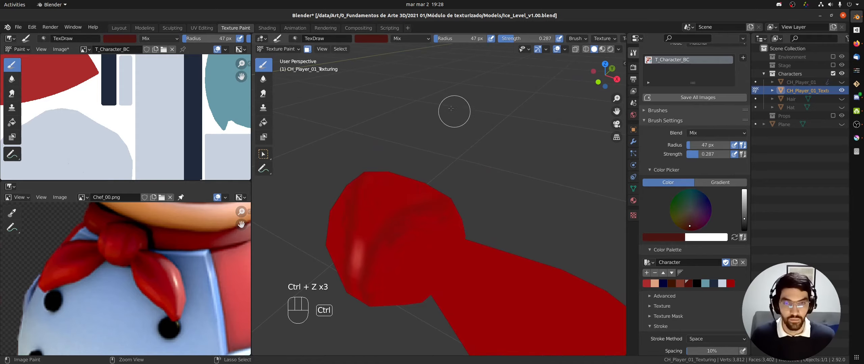
key("ctrl+z")
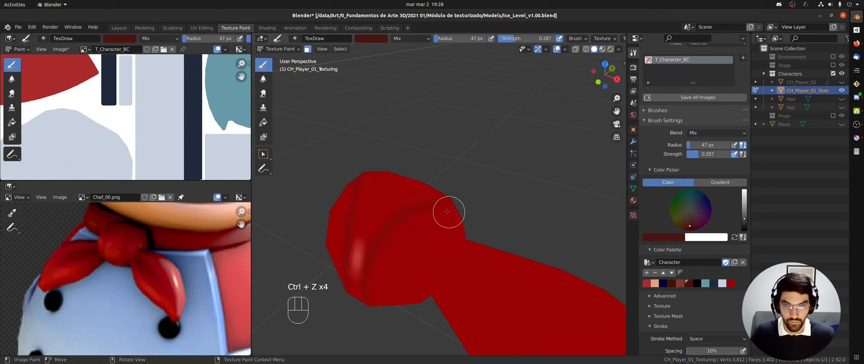
Step: Set the brush radius to 27 px and paint deeper dark red shadows along both knot folds
key("f")
left_click(431, 224)
middle_click_drag(374, 253, 414, 184)
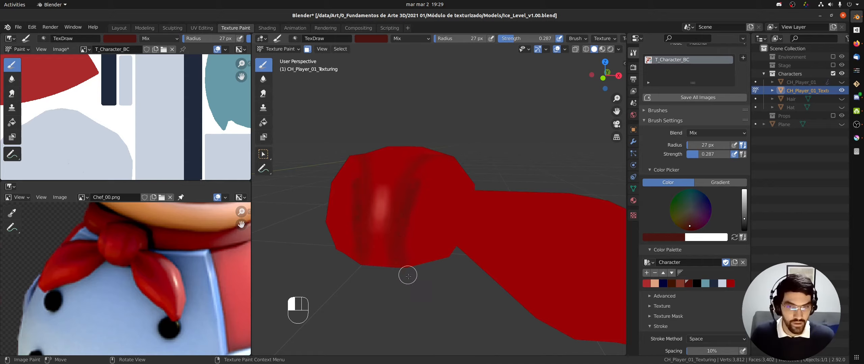
middle_click_drag(405, 203, 361, 240)
left_click_drag(419, 189, 448, 163)
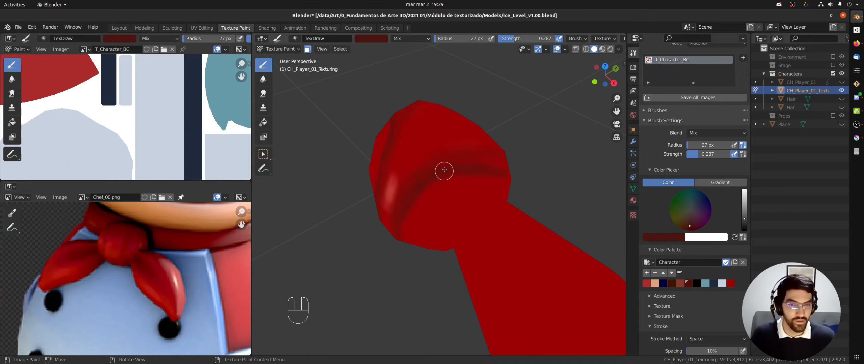
middle_click_drag(406, 215, 411, 199)
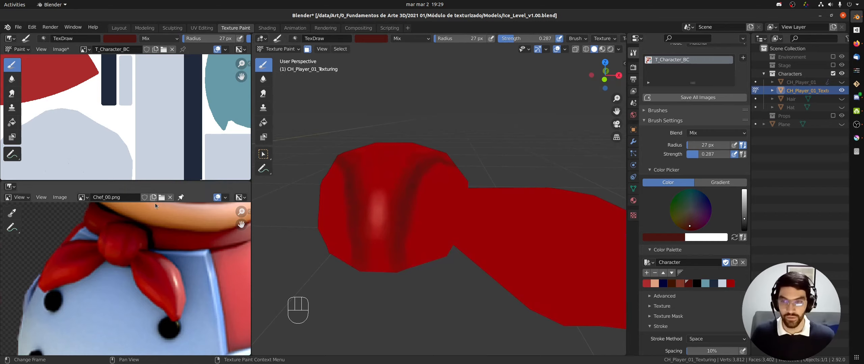
Step: Blend the knot's dark folds and central highlight using the Soften brush with a 94 px radius
left_click(267, 83)
key("f")
left_click(444, 198)
mouse_move(423, 197)
left_mouse_down()
mouse_move(392, 214)
mouse_move(392, 238)
left_mouse_up()
left_click_drag(427, 167, 394, 240)
left_click_drag(414, 193, 396, 267)
mouse_move(383, 225)
left_mouse_down()
mouse_move(379, 209)
mouse_move(382, 220)
left_mouse_up()
mouse_move(398, 252)
left_mouse_down()
mouse_move(400, 203)
mouse_move(442, 170)
left_mouse_up()
middle_click_drag(456, 144, 319, 212)
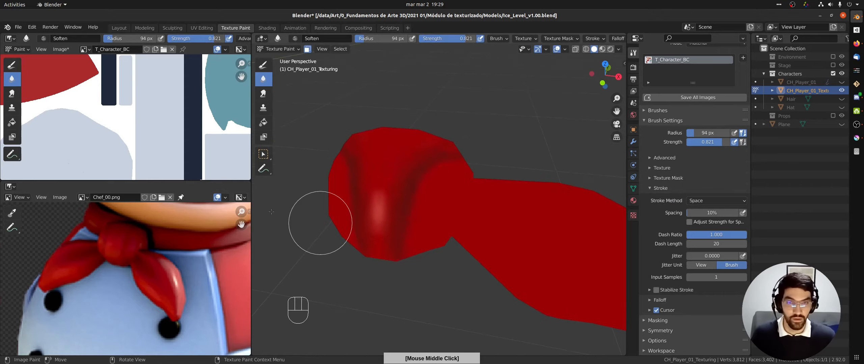
Step: Compare with the chef's scarf reference and further soften the tail-side fold and the highlight on the knot
scroll(135, 277, "down", 3)
middle_click_drag(126, 286, 171, 256)
scroll(171, 256, "up", 5)
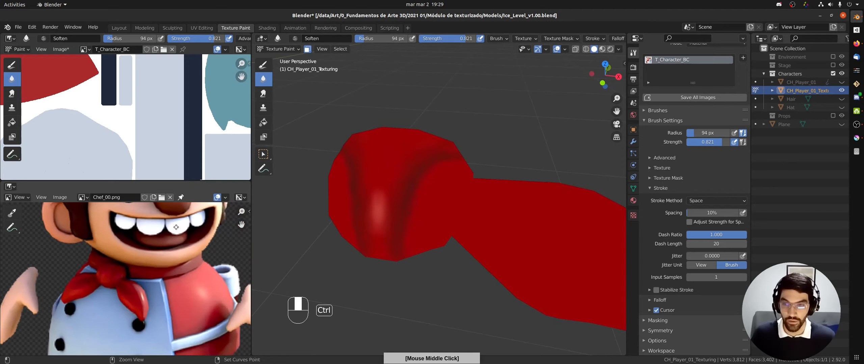
mouse_move(422, 168)
left_mouse_down()
mouse_move(465, 149)
mouse_move(423, 152)
mouse_move(400, 204)
left_mouse_up()
left_click_drag(433, 153, 398, 216)
left_click_drag(420, 163, 391, 228)
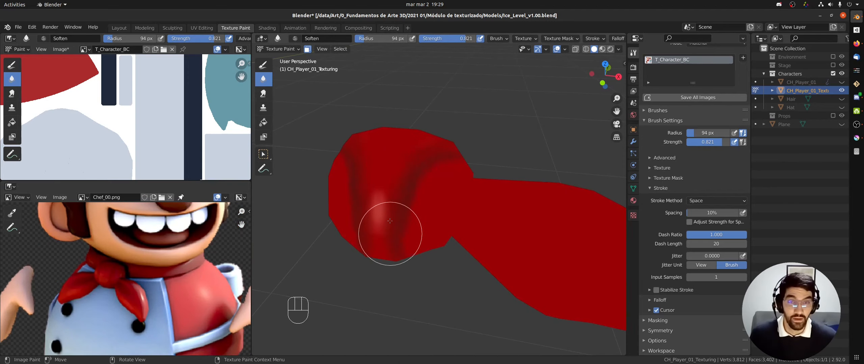
left_click_drag(378, 197, 380, 211)
middle_click_drag(397, 245, 376, 193)
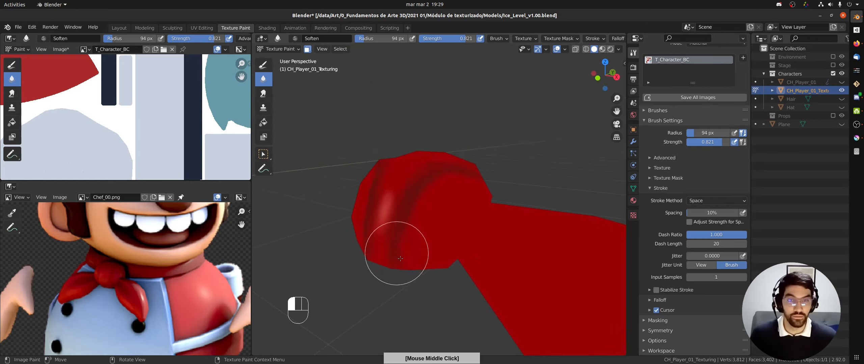
Step: Show object outlines in the viewport and paint a dark red shadow at the start of the scarf tail beside the knot
left_click(620, 50)
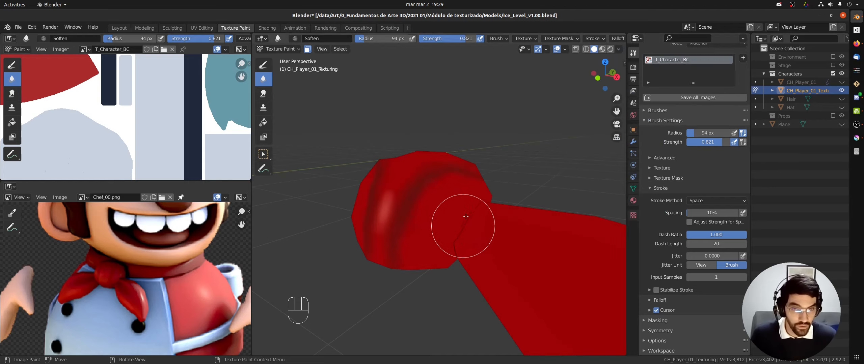
left_click(264, 65)
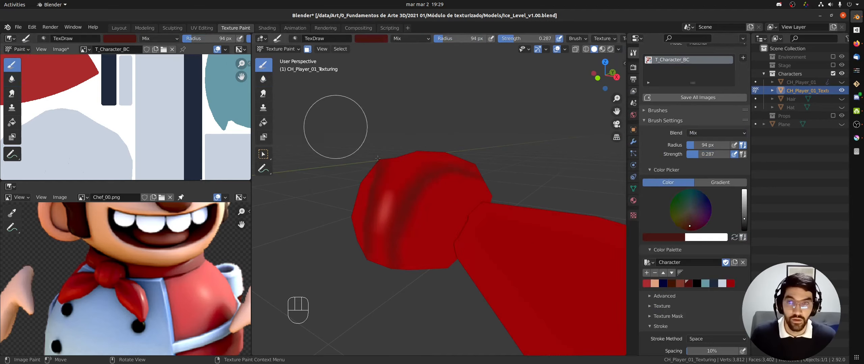
middle_click_drag(490, 235, 523, 239)
mouse_move(449, 226)
middle_mouse_down("shift")
mouse_move(380, 214)
mouse_move(428, 208)
mouse_move(378, 215)
mouse_move(419, 200)
middle_mouse_up("shift")
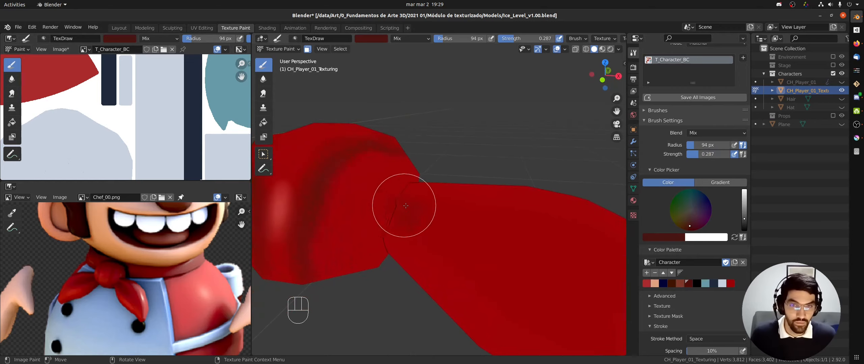
left_click_drag(488, 261, 442, 218)
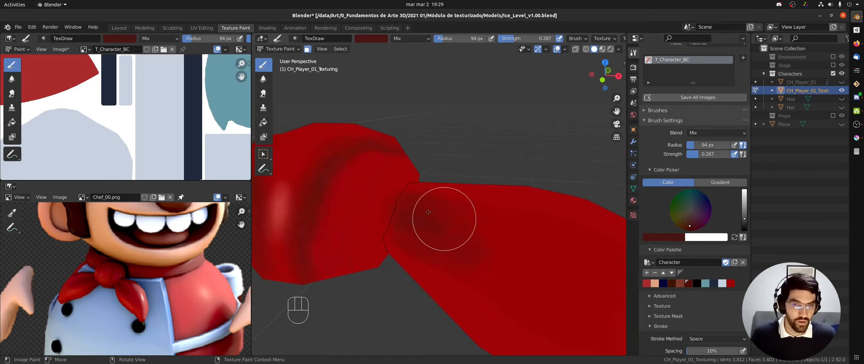
mouse_move(454, 244)
left_mouse_down()
mouse_move(483, 263)
mouse_move(439, 237)
left_mouse_up()
Step: Extend the dark red shadow from the knot along the middle of the scarf tail
mouse_move(390, 208)
middle_mouse_down()
mouse_move(380, 186)
mouse_move(509, 259)
mouse_move(521, 248)
middle_mouse_up()
middle_click_drag(440, 253, 343, 195)
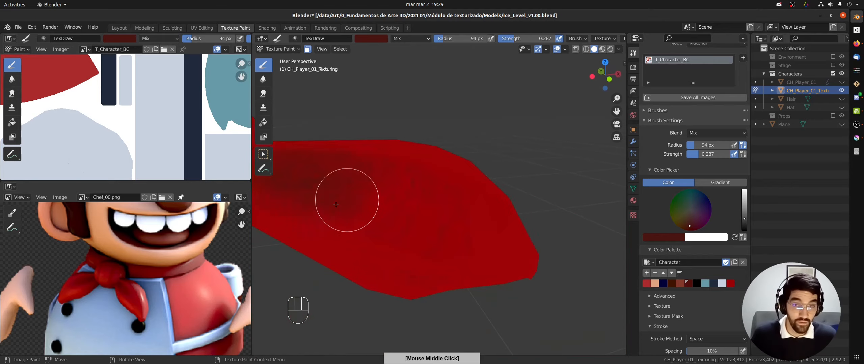
mouse_move(343, 195)
left_mouse_down()
mouse_move(335, 210)
mouse_move(385, 223)
mouse_move(411, 193)
left_mouse_up()
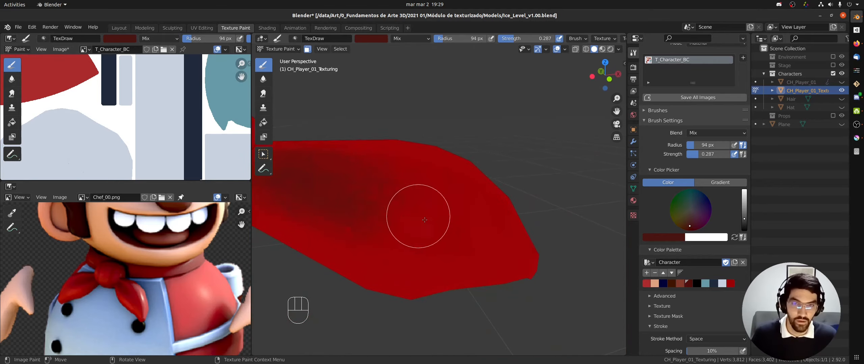
mouse_move(417, 218)
middle_mouse_down()
mouse_move(493, 223)
mouse_move(421, 203)
mouse_move(594, 247)
middle_mouse_up()
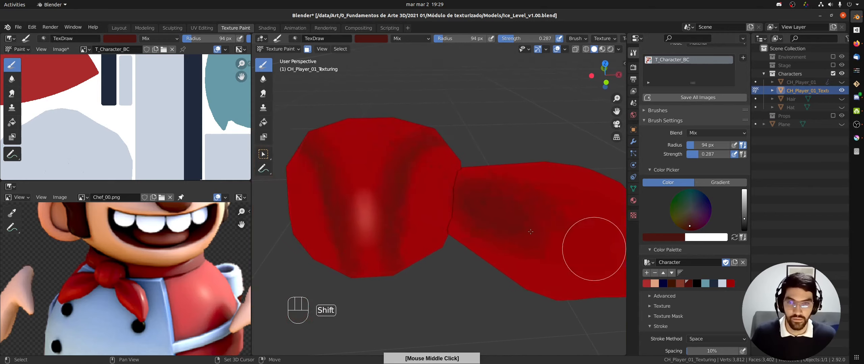
Step: Paint a dark red shadow on the knot's side of the seam where it meets the tail
mouse_move(463, 193)
middle_mouse_down()
mouse_move(440, 198)
mouse_move(454, 178)
middle_mouse_up()
mouse_move(451, 190)
left_mouse_down()
mouse_move(485, 161)
mouse_move(452, 180)
mouse_move(439, 241)
left_mouse_up()
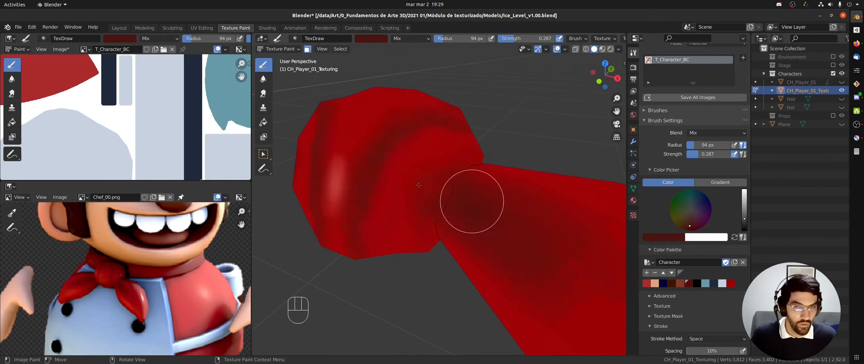
middle_click_drag(463, 193, 557, 236)
Step: Sample the palette's bright red as the secondary brush colour and paint it over the knot to trim the shadow beside the seam
left_click(711, 238)
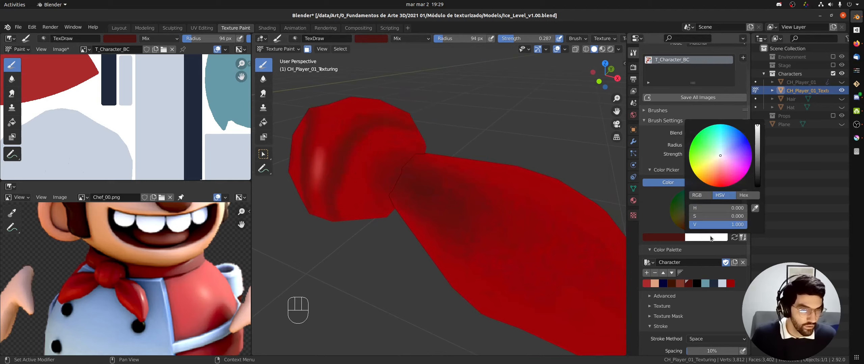
left_click(755, 208)
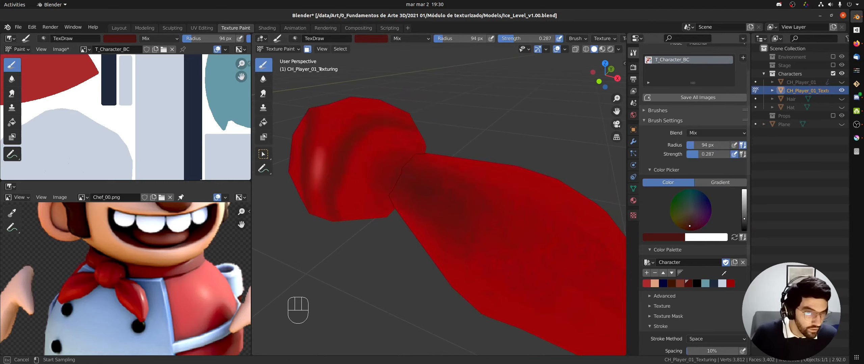
left_click(733, 282)
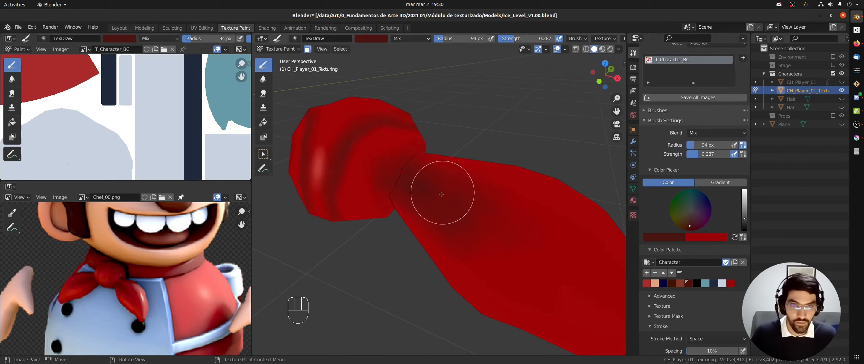
scroll(376, 194, "up", 3)
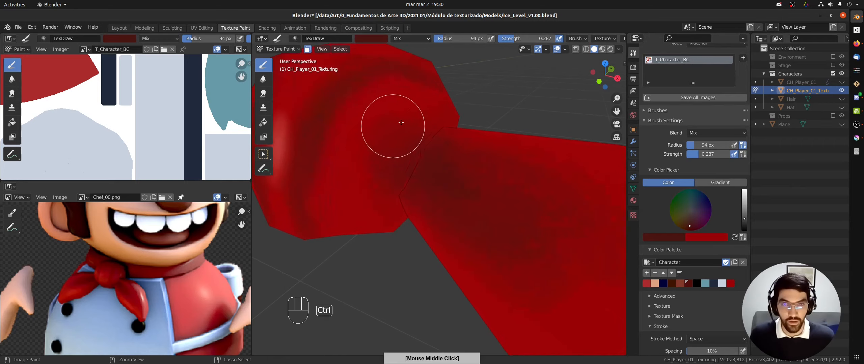
mouse_move(389, 126)
left_mouse_down("ctrl")
mouse_move(367, 173)
mouse_move(408, 121)
mouse_move(457, 126)
mouse_move(386, 133)
mouse_move(431, 119)
left_mouse_up("ctrl")
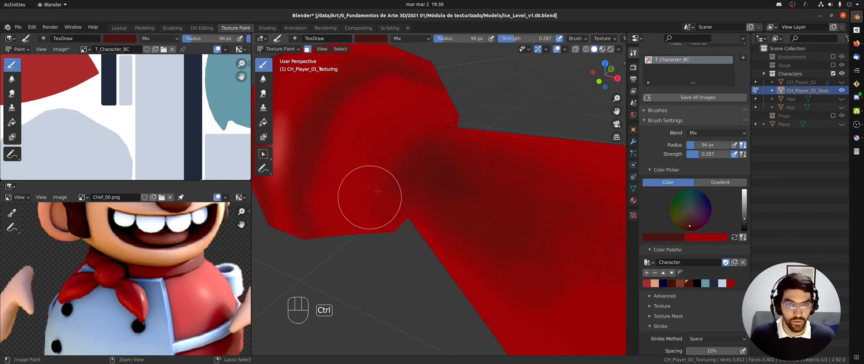
Step: Blend the shadow around the knot and tail seam with the Soften and Smear brushes
mouse_move(399, 208)
middle_mouse_down()
mouse_move(421, 178)
mouse_move(347, 151)
middle_mouse_up()
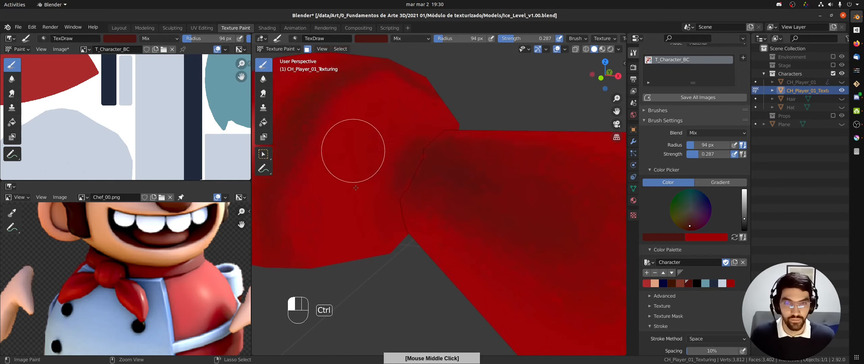
left_click(264, 79)
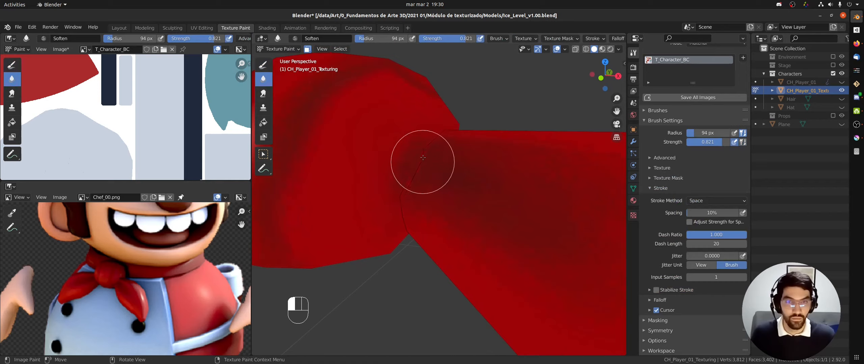
left_click(263, 94)
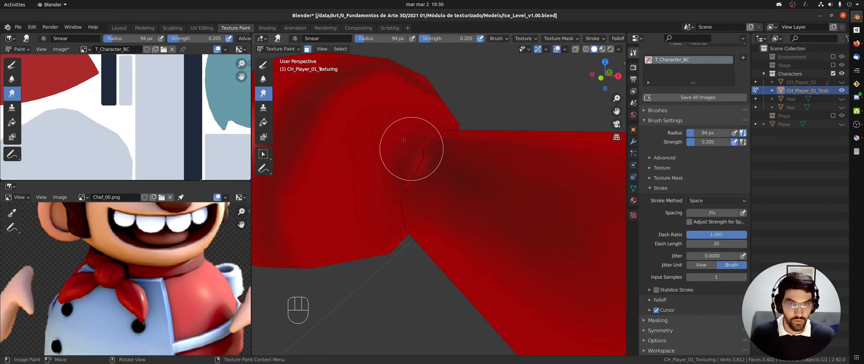
Step: Select the knot's linked faces in Edit Mode, return to Texture Paint, and smear the seam shadow on the knot only
key("Tab")
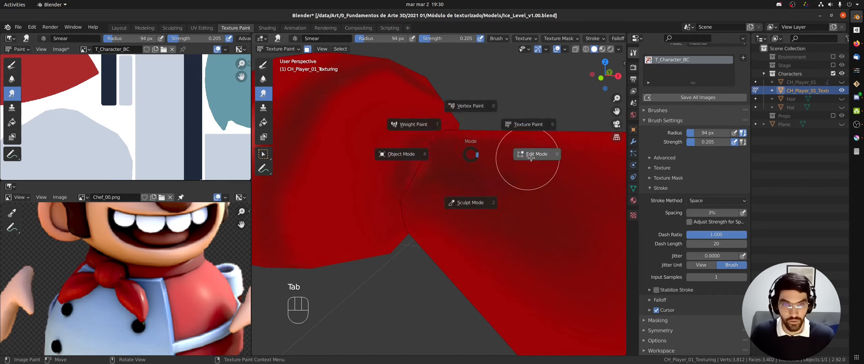
left_click(529, 158)
left_click(464, 172)
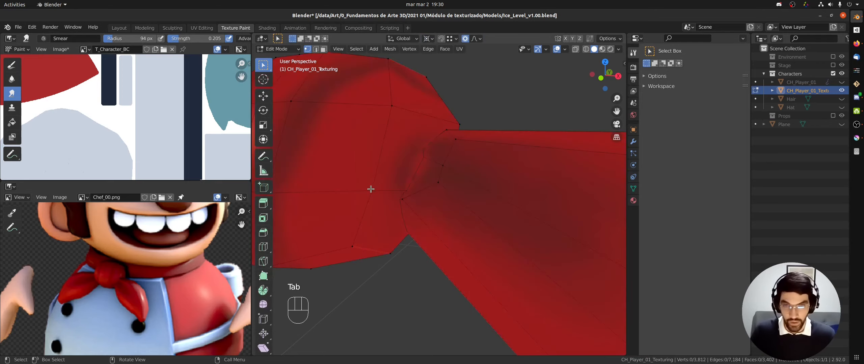
key("l")
key("Tab")
left_click(429, 136)
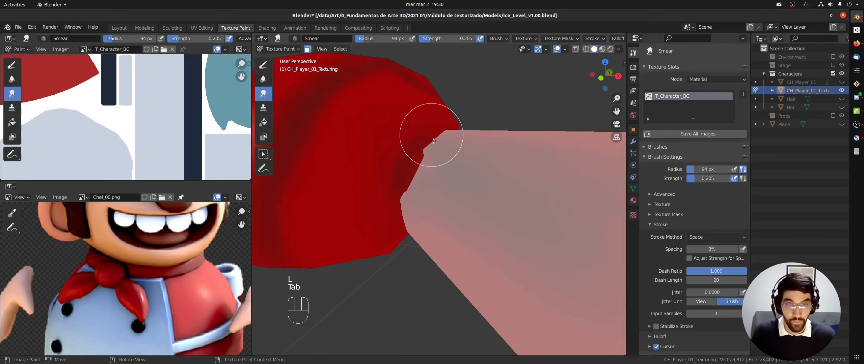
middle_click_drag(425, 166, 404, 180)
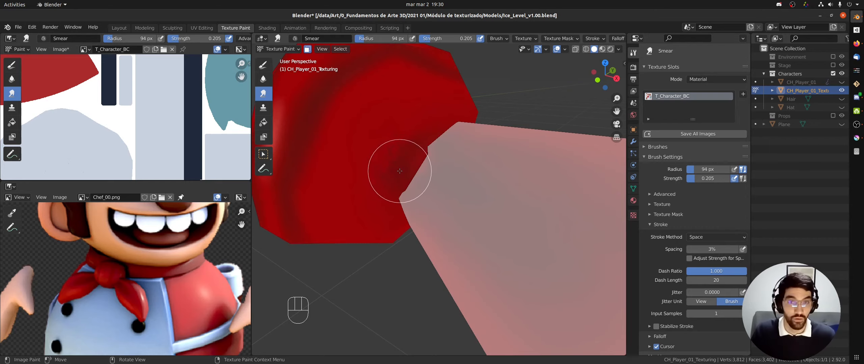
Step: Invert the face mask to smear the shadow at the tail's start, and make all faces paintable again
key("ctrl+i")
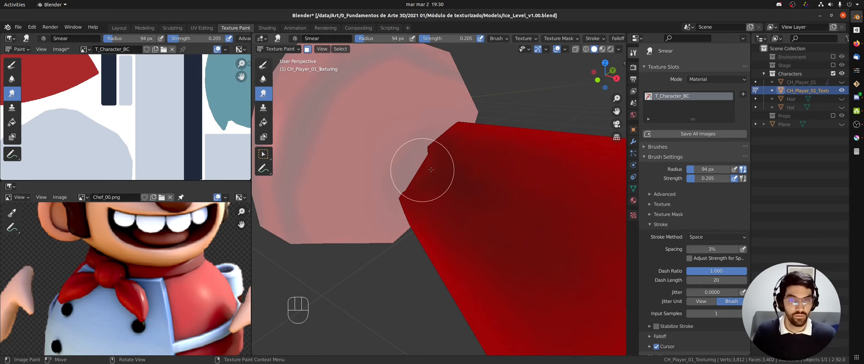
left_click_drag(431, 170, 409, 165)
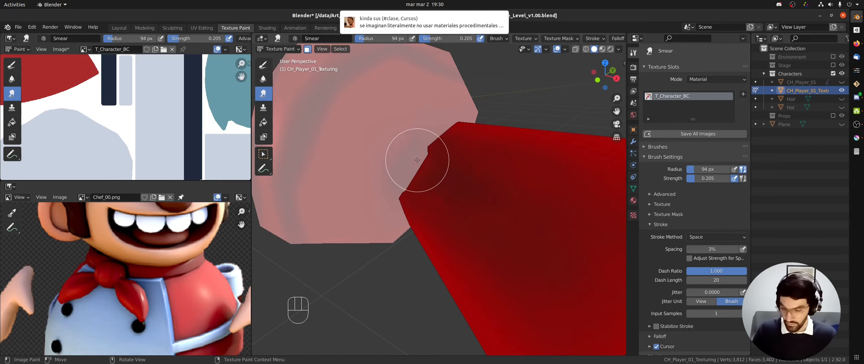
key("alt+a")
key("alt+a")
key("a")
mouse_move(424, 164)
middle_mouse_down()
mouse_move(434, 166)
mouse_move(429, 191)
mouse_move(433, 171)
middle_mouse_up()
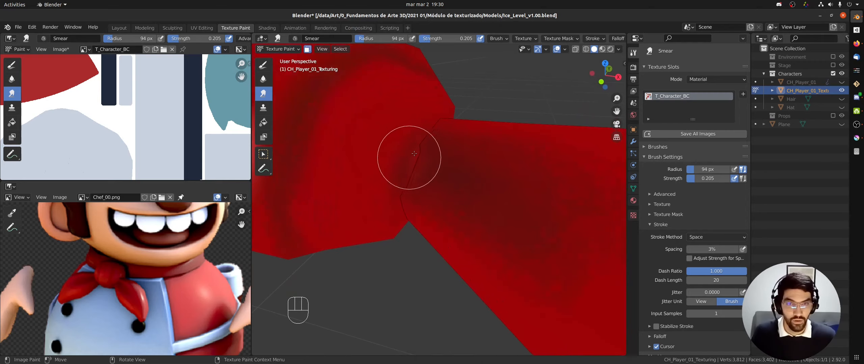
Step: Hide the viewport outlines and blend the shadow across the seam and along the tail using the Soften brush with a 94 px radius
left_click(263, 78)
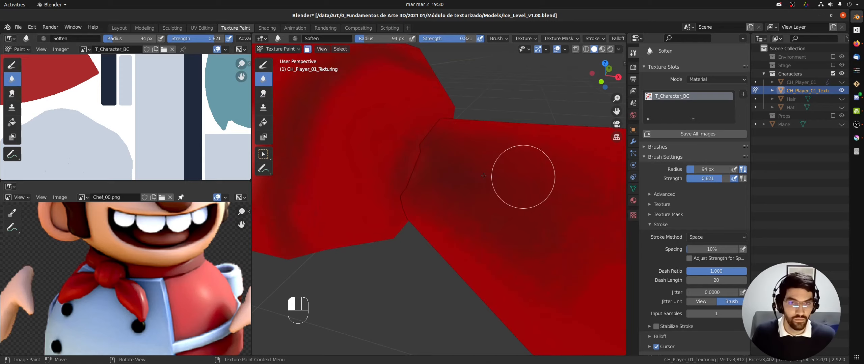
left_click(619, 49)
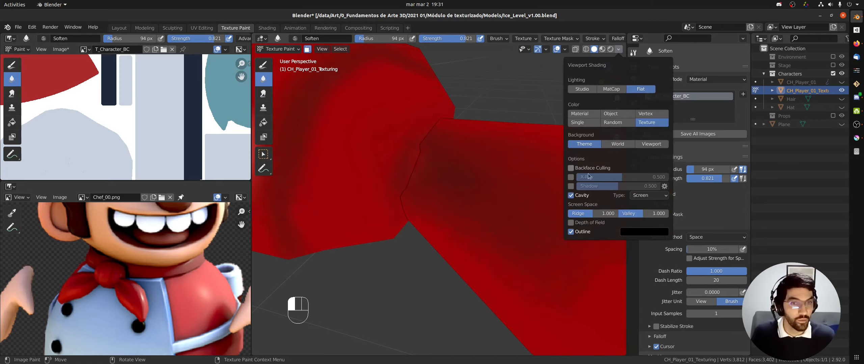
middle_click_drag(424, 115, 388, 225, "ctrl")
mouse_move(388, 224)
middle_mouse_down()
mouse_move(393, 216)
mouse_move(392, 233)
middle_mouse_up()
middle_click_drag(457, 151, 441, 126, "ctrl")
mouse_move(441, 126)
left_mouse_down()
mouse_move(421, 112)
mouse_move(472, 116)
left_mouse_up()
mouse_move(520, 147)
left_mouse_down()
mouse_move(511, 120)
mouse_move(438, 115)
left_mouse_up()
middle_click_drag(439, 118, 434, 106, "ctrl")
mouse_move(433, 106)
left_mouse_down()
mouse_move(421, 95)
mouse_move(401, 119)
mouse_move(439, 142)
mouse_move(419, 97)
mouse_move(393, 117)
mouse_move(503, 191)
mouse_move(476, 154)
mouse_move(480, 121)
mouse_move(366, 92)
mouse_move(453, 121)
mouse_move(473, 152)
left_mouse_up()
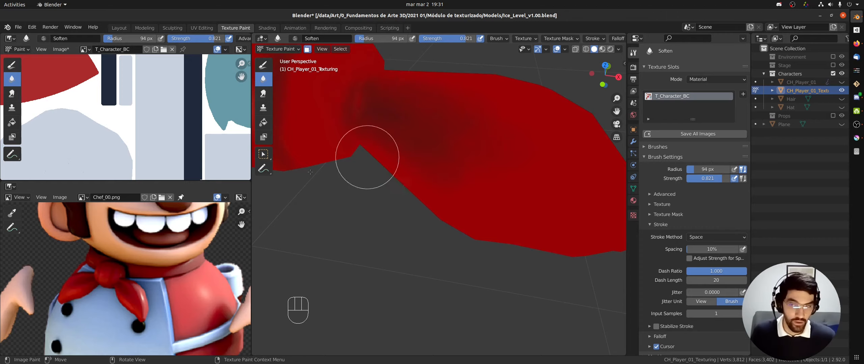
Step: Paint a broad dark red shadow on the lower part of the knot's side facing away from the tail using the Draw brush
mouse_move(386, 169)
middle_mouse_down("ctrl")
mouse_move(381, 222)
mouse_move(428, 186)
middle_mouse_up("ctrl")
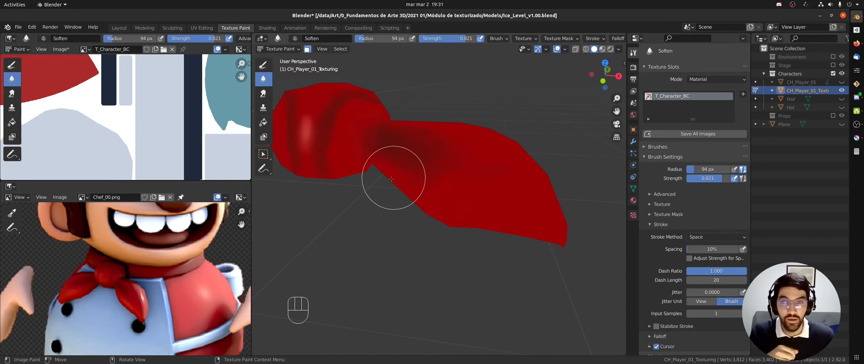
middle_click_drag(388, 180, 359, 171)
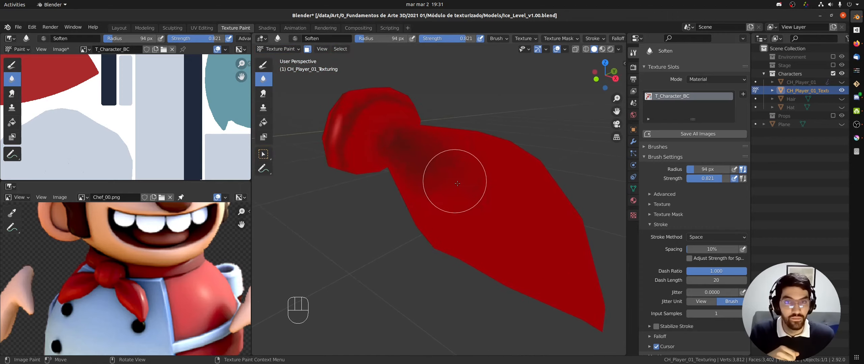
middle_click_drag(453, 179, 544, 169)
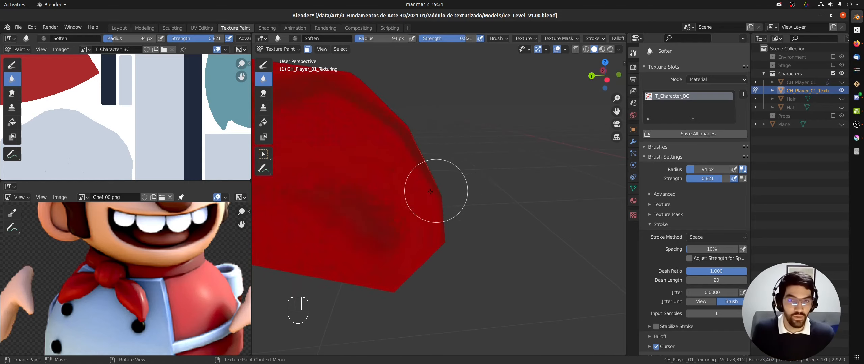
middle_click_drag(436, 192, 379, 136)
left_click(263, 66)
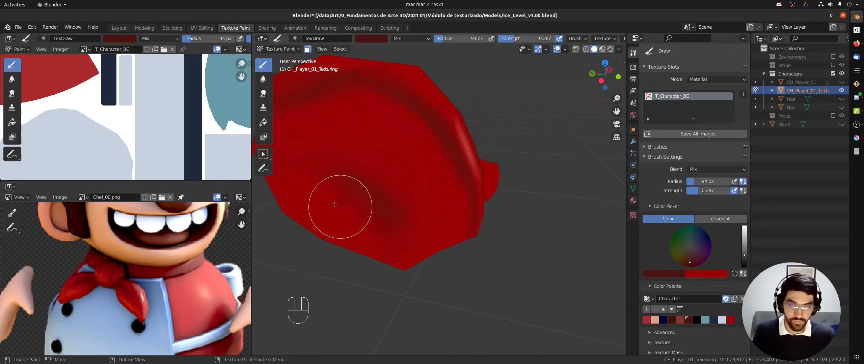
mouse_move(341, 197)
left_mouse_down()
mouse_move(332, 201)
mouse_move(349, 203)
mouse_move(366, 234)
left_mouse_up()
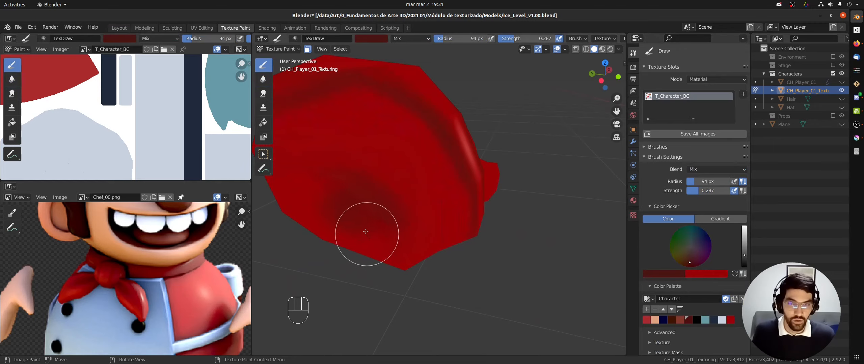
left_click_drag(316, 193, 345, 211)
left_click_drag(299, 187, 358, 214)
middle_click_drag(421, 216, 420, 220, "ctrl")
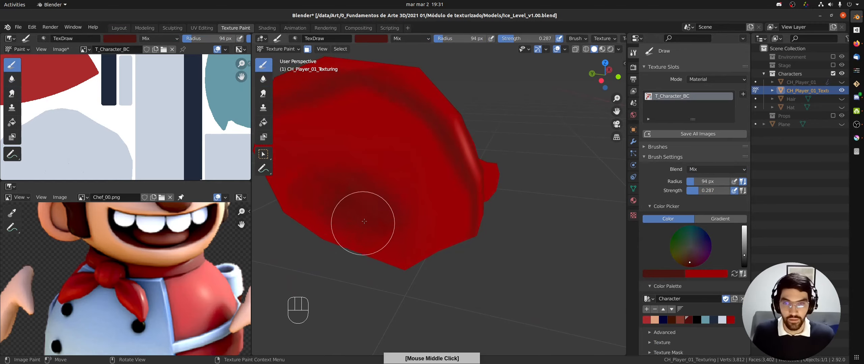
mouse_move(330, 195)
left_mouse_down()
mouse_move(321, 201)
mouse_move(341, 219)
left_mouse_up()
left_click_drag(334, 230, 377, 250)
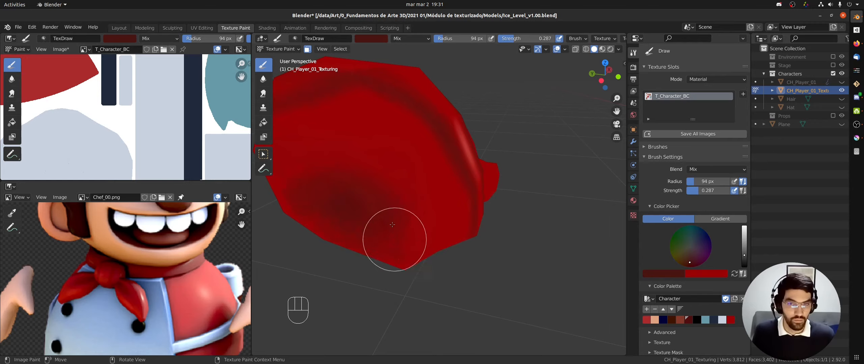
left_click_drag(334, 230, 375, 225)
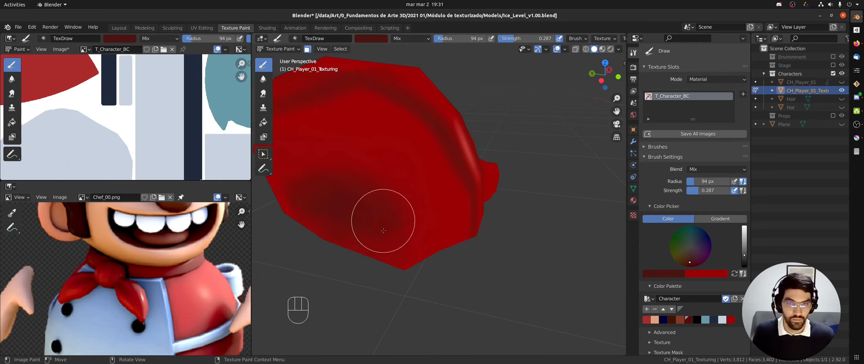
mouse_move(392, 249)
left_mouse_down()
mouse_move(394, 234)
mouse_move(392, 245)
left_mouse_up()
mouse_move(390, 246)
left_mouse_down()
mouse_move(368, 205)
mouse_move(311, 217)
left_mouse_up()
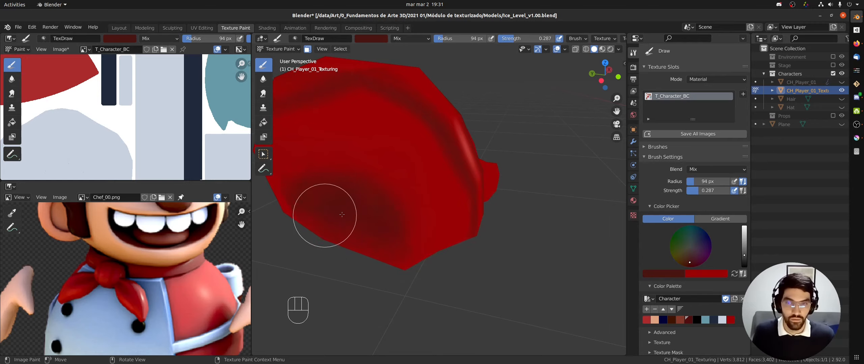
Step: Extend the dark red shadow around the lower edge of the knot's side facing away from the tail
mouse_move(319, 212)
middle_mouse_down()
mouse_move(367, 202)
mouse_move(342, 199)
middle_mouse_up()
left_click(349, 202)
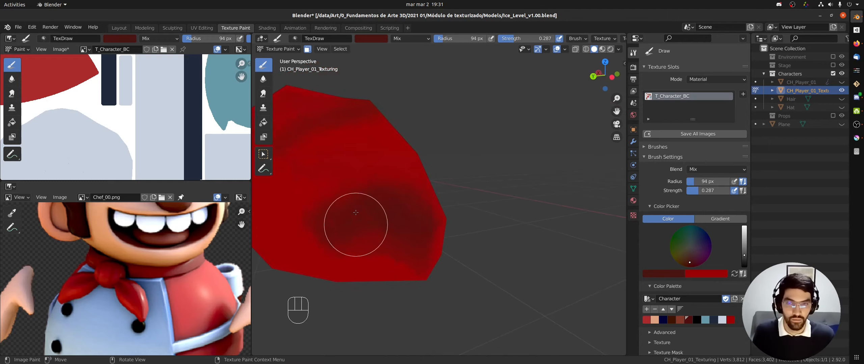
middle_click_drag(363, 244, 391, 218)
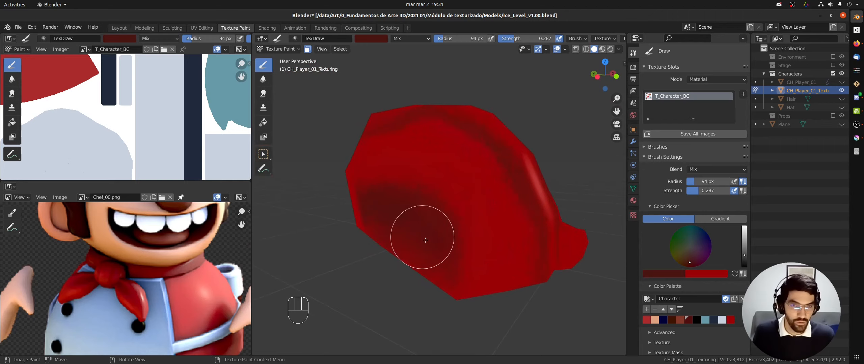
left_click_drag(385, 218, 406, 209)
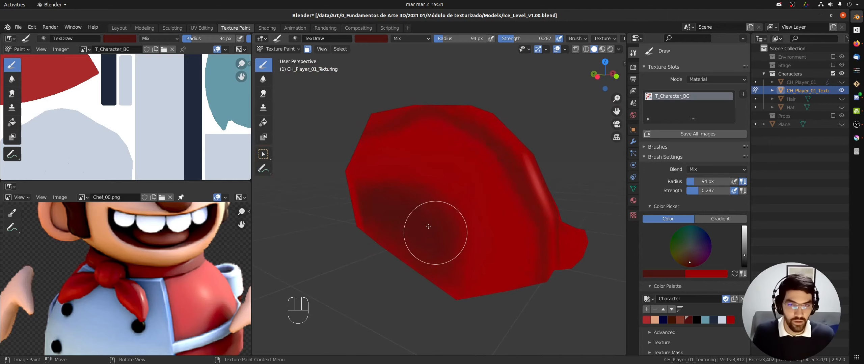
Step: Blend the edges of the knot's lower shadow into the surrounding red with the Soften brush
left_click(271, 82)
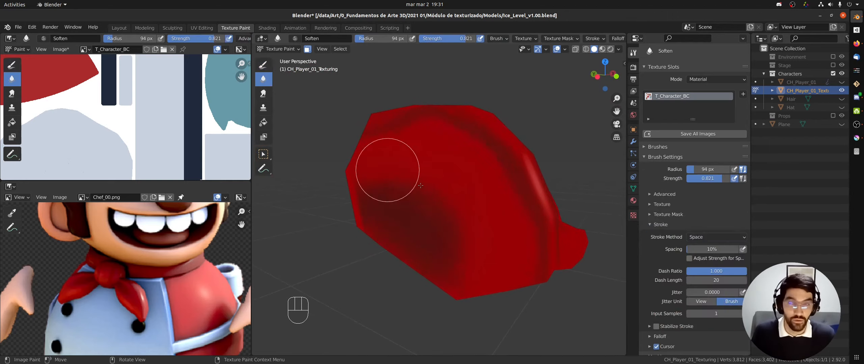
middle_click_drag(385, 164, 428, 193)
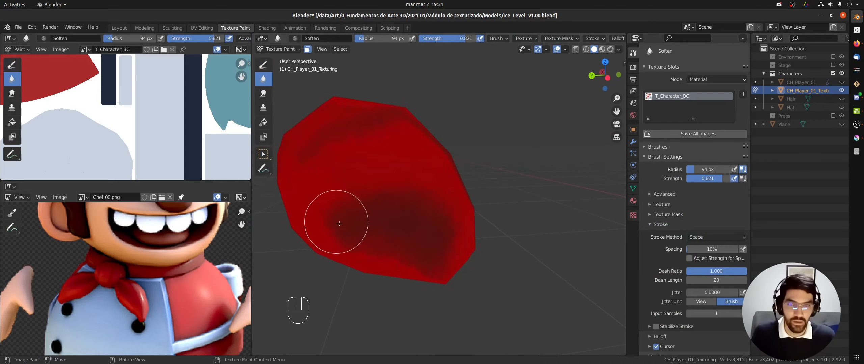
mouse_move(340, 224)
left_mouse_down()
mouse_move(330, 232)
mouse_move(395, 207)
mouse_move(437, 228)
mouse_move(395, 235)
mouse_move(397, 255)
mouse_move(395, 221)
mouse_move(415, 241)
left_mouse_up()
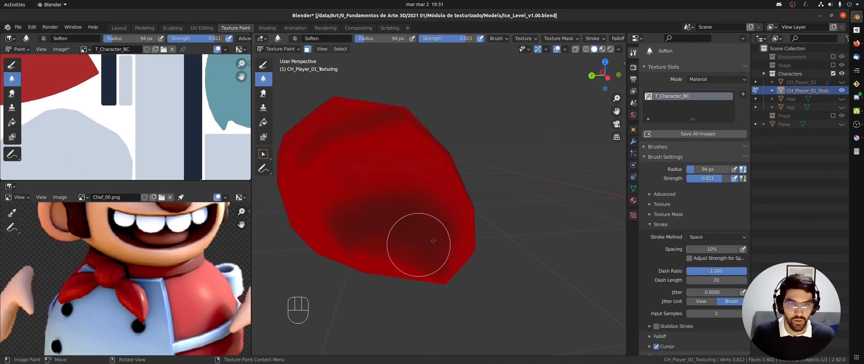
middle_click_drag(415, 241, 395, 247)
mouse_move(396, 247)
left_mouse_down()
mouse_move(438, 252)
mouse_move(412, 223)
left_mouse_up()
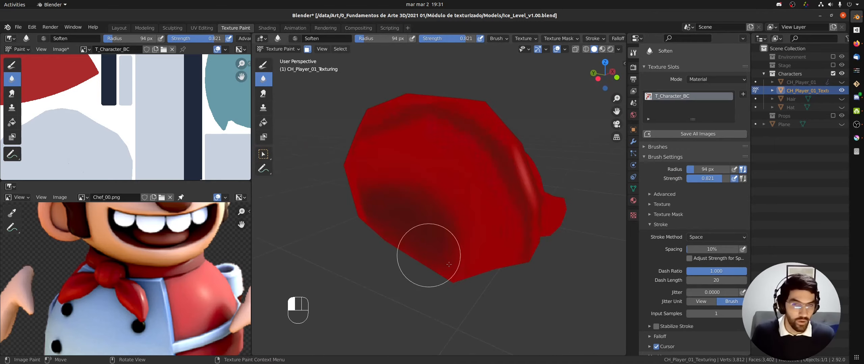
mouse_move(449, 264)
left_mouse_down()
mouse_move(371, 204)
mouse_move(418, 220)
left_mouse_up()
middle_click_drag(486, 230, 423, 219)
middle_click_drag(424, 219, 296, 239, "shift")
middle_click_drag(486, 226, 475, 246)
mouse_move(540, 241)
middle_mouse_down()
mouse_move(531, 250)
mouse_move(522, 244)
middle_mouse_up()
Step: Mask the knot out to darken the tail's start with the Draw brush, and make all faces paintable again
key("alt+a")
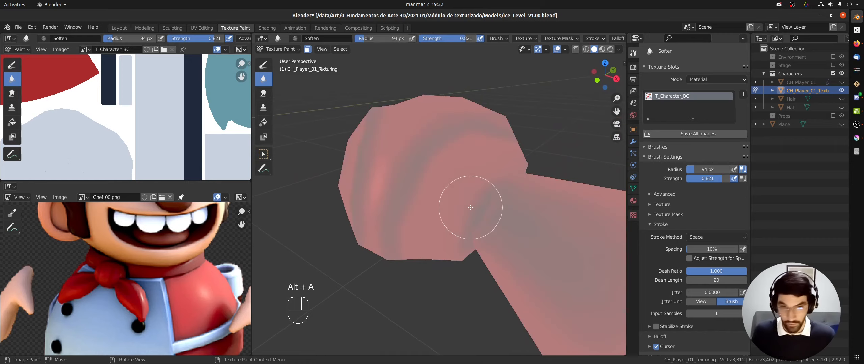
key("l")
middle_click_drag(511, 218, 491, 218)
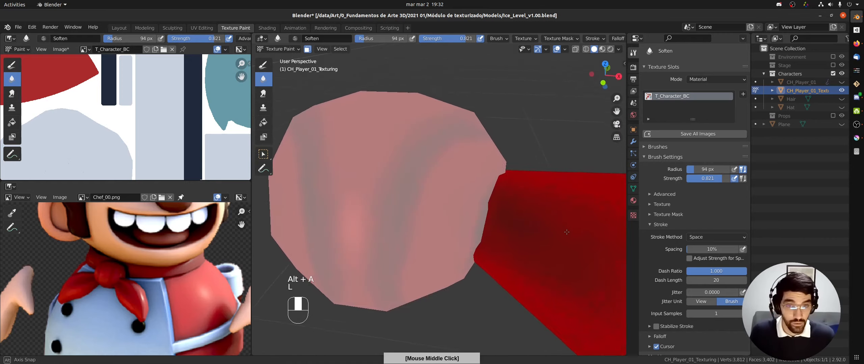
left_click(264, 65)
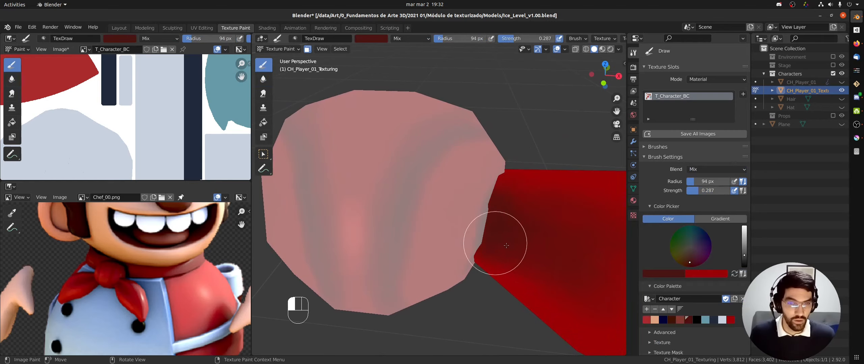
mouse_move(473, 197)
middle_mouse_down()
mouse_move(386, 199)
mouse_move(405, 262)
mouse_move(432, 217)
middle_mouse_up()
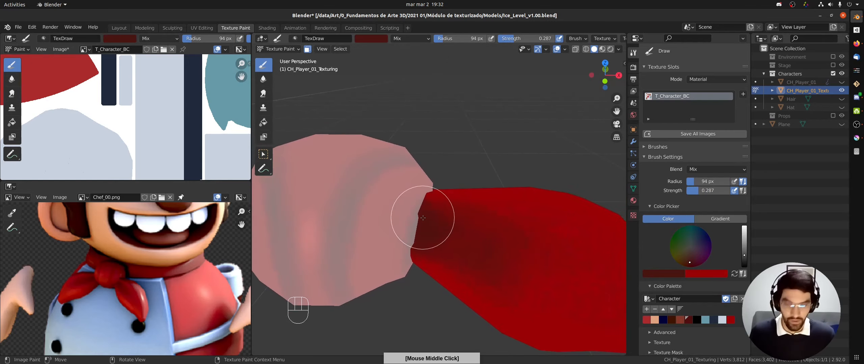
key("a")
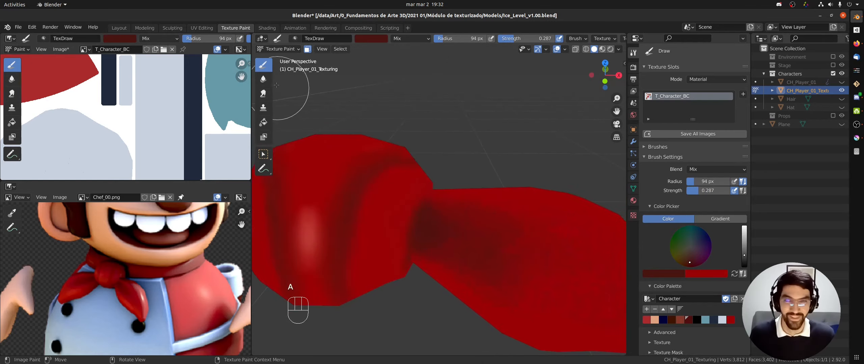
Step: Soften the shadow where the tail meets the knot, and reveal the rest of the character
left_click(263, 80)
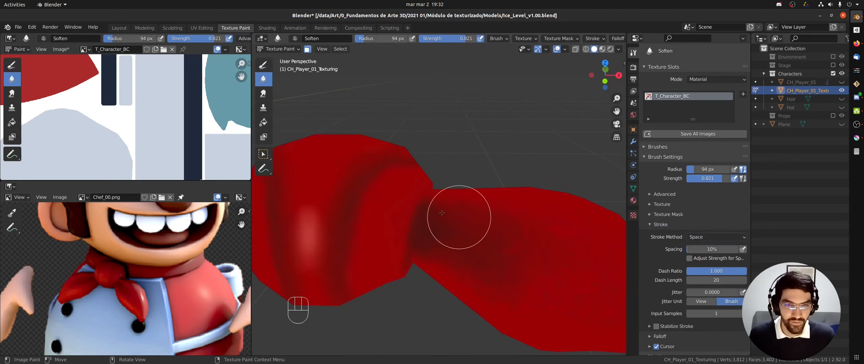
scroll(490, 259, "down", 5)
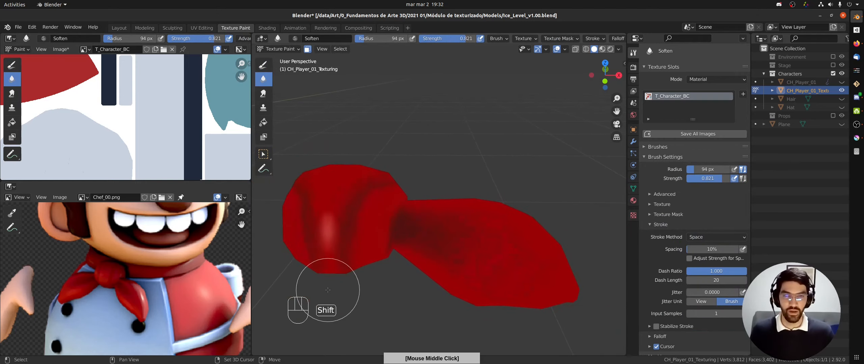
middle_click_drag(318, 280, 392, 250)
key("alt+h")
middle_click_drag(391, 250, 383, 272)
middle_click_drag(193, 265, 167, 248)
middle_click_drag(471, 165, 493, 171)
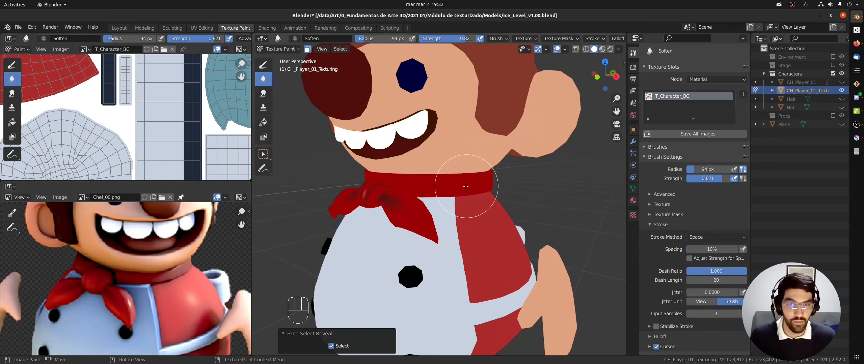
Step: Isolate the scarf's neck band in Edit Mode by hiding all other geometry, and return to Texture Paint
key("Tab")
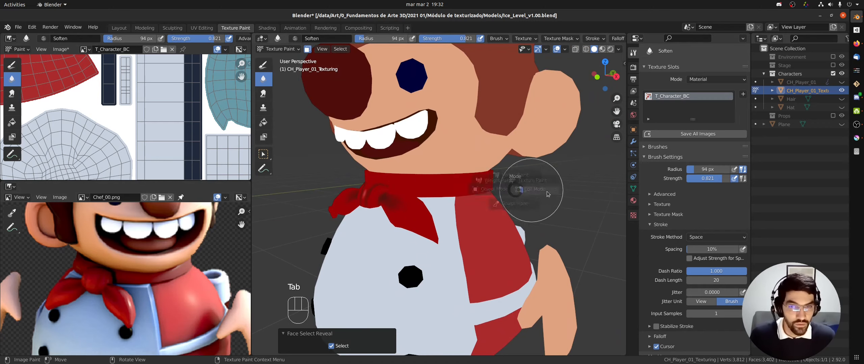
left_click(445, 185)
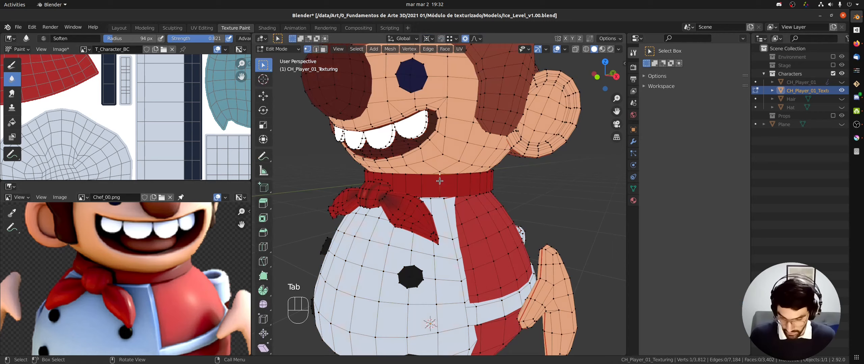
key("l")
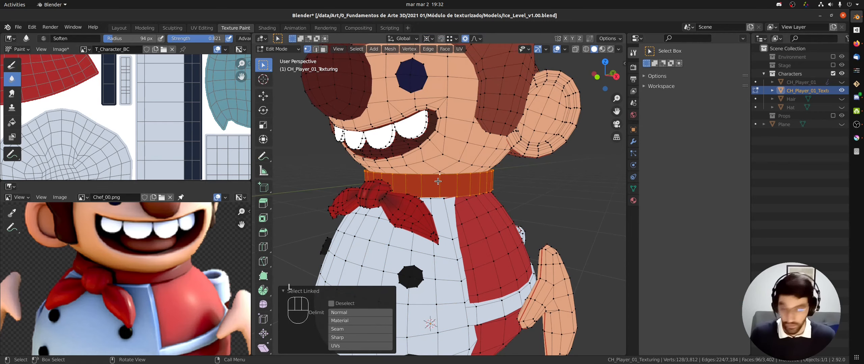
key("shift+h")
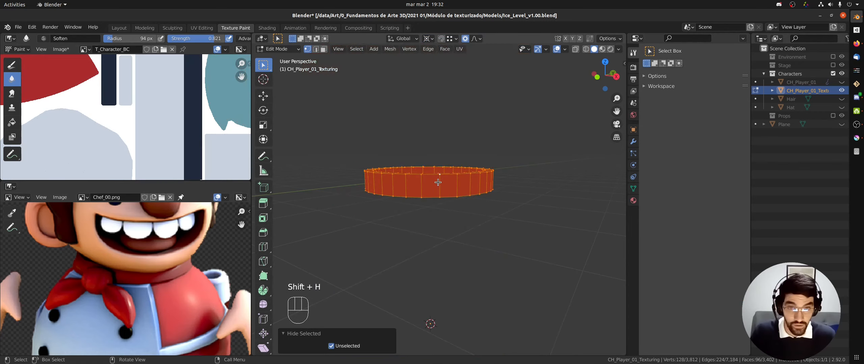
key("Tab")
left_click(511, 151)
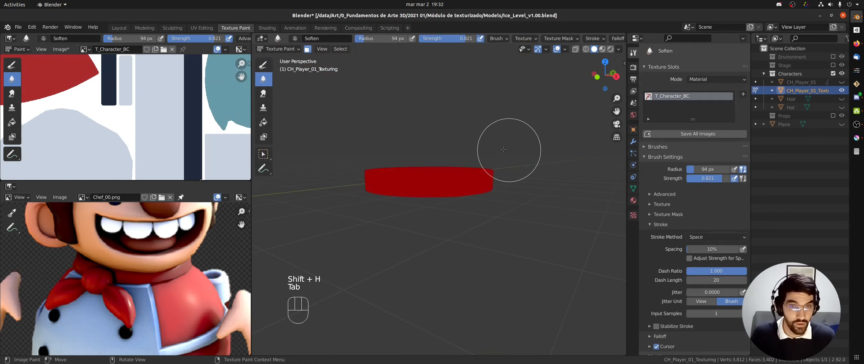
Step: View the neck band from the top and set the stroke method to Anchored for the Soften and Draw brushes
key("KP_7")
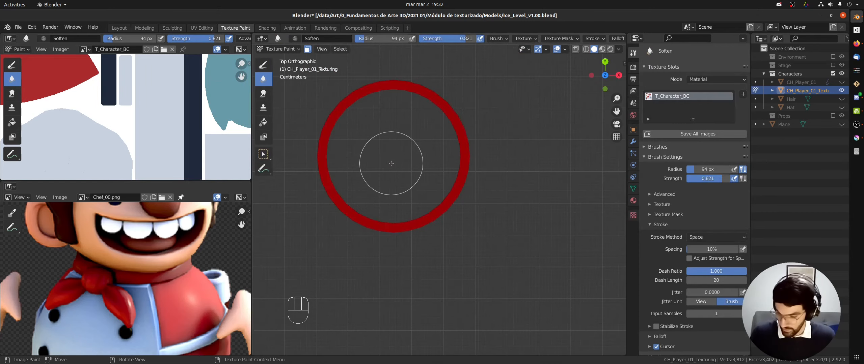
key("e")
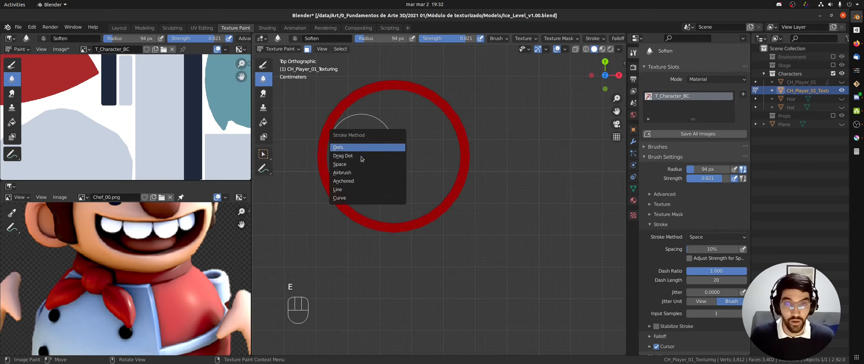
left_click(343, 184)
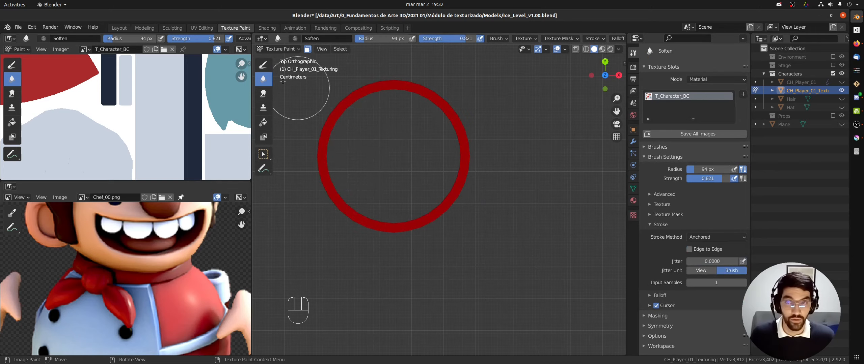
left_click(263, 64)
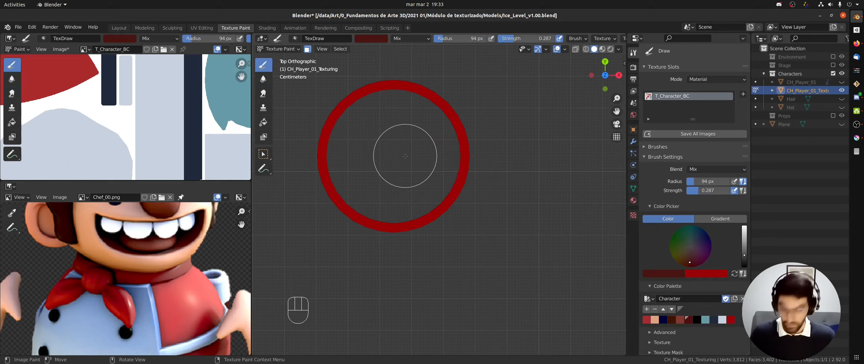
key("e")
key("e")
key("e")
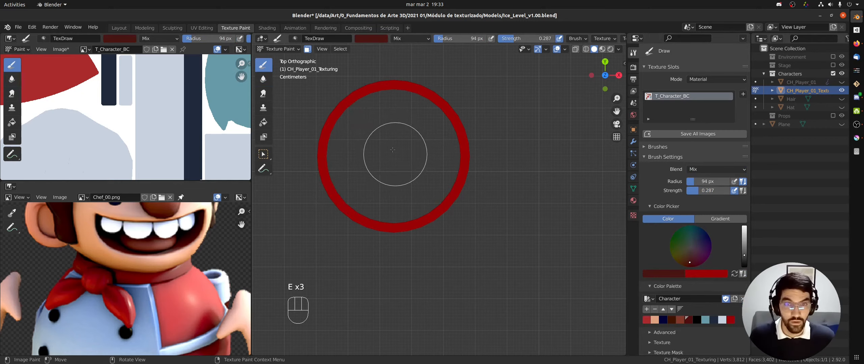
Step: Paint an anchored dark red stroke from the center over the neck band's top ring, with the brush strength at 1.000
middle_click_drag(397, 151, 450, 208, "ctrl")
middle_click_drag(450, 208, 420, 218, "shift")
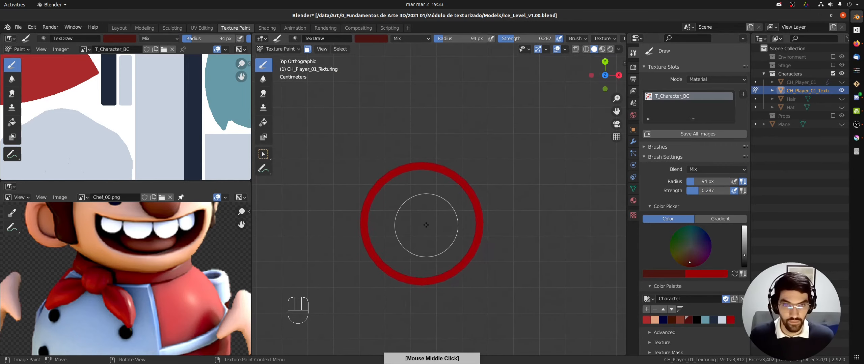
key("f")
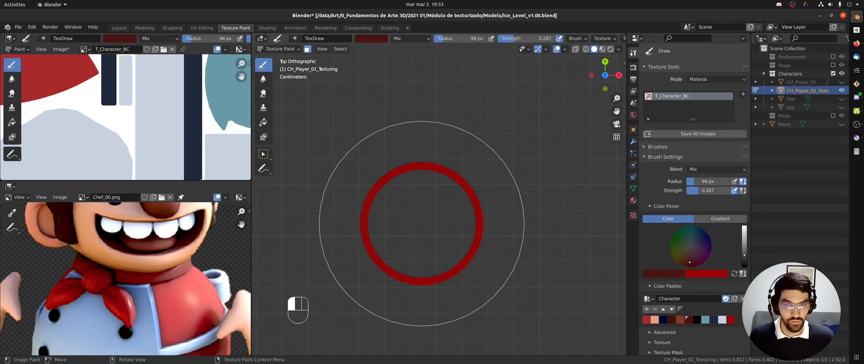
left_click_drag(508, 199, 462, 209)
left_click_drag(557, 41, 571, 44)
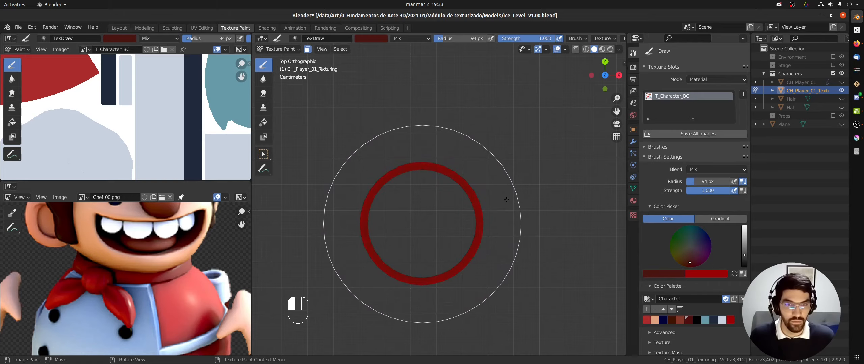
left_click(507, 200)
middle_click_drag(432, 241, 387, 158)
mouse_move(478, 236)
middle_mouse_down("ctrl")
mouse_move(500, 200)
mouse_move(497, 183)
mouse_move(492, 237)
mouse_move(489, 190)
mouse_move(486, 258)
mouse_move(489, 206)
mouse_move(486, 226)
mouse_move(462, 212)
middle_mouse_up("ctrl")
Step: Paint an anchored dark red stroke from the center over the neck band's bottom ring at brush strength 1.000
key("ctrl+KP_7")
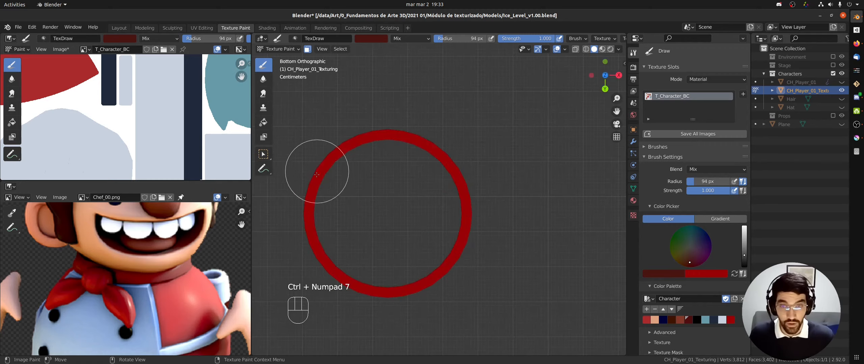
middle_click_drag(378, 210, 404, 193, "shift")
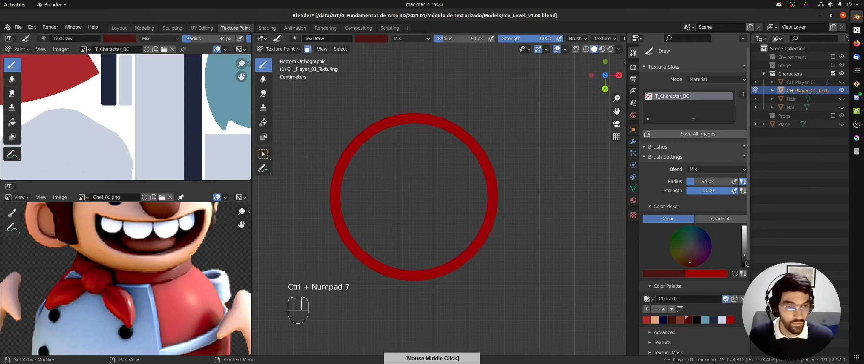
scroll(749, 257, "down", 10)
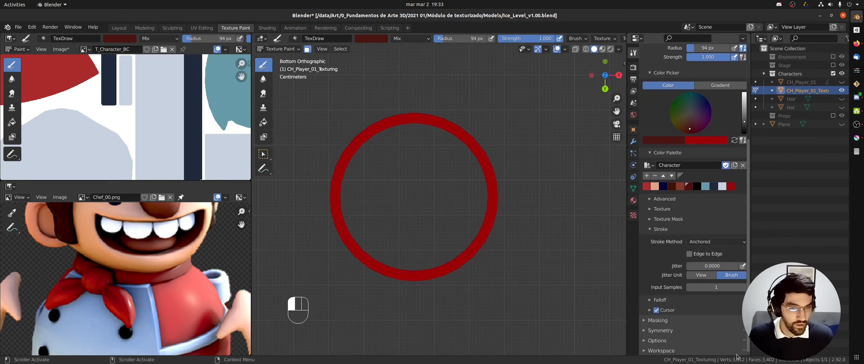
left_click(658, 341)
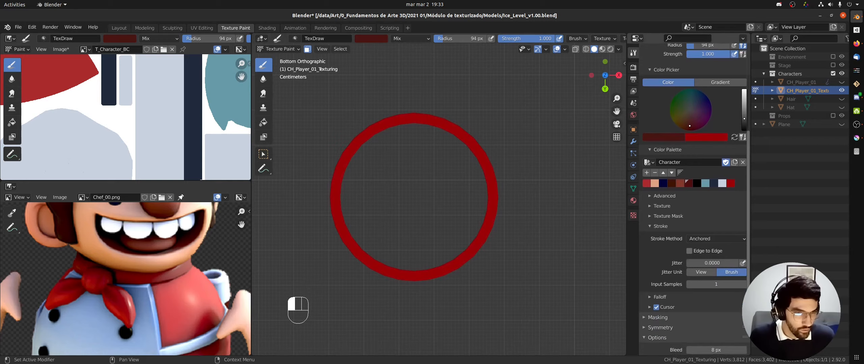
scroll(692, 331, "down", 4)
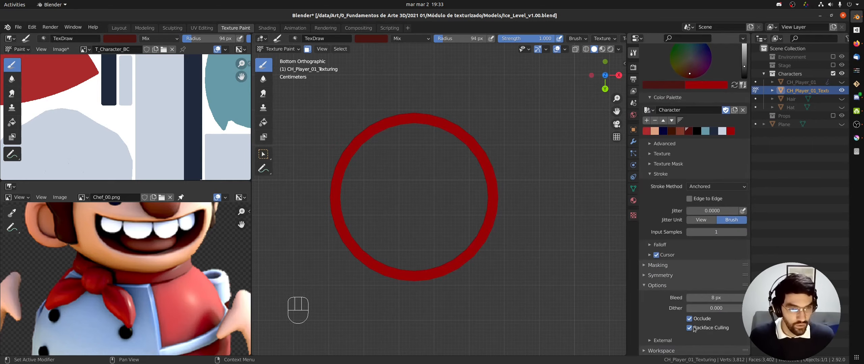
middle_click_drag(444, 131, 396, 179)
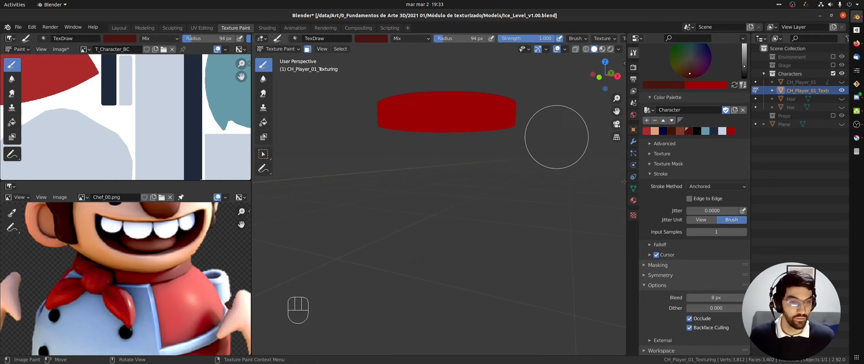
key("ctrl+KP_7")
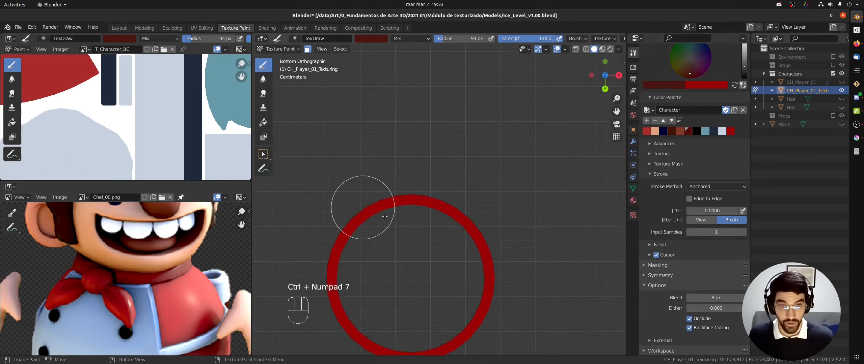
middle_click_drag(385, 217, 400, 109, "shift")
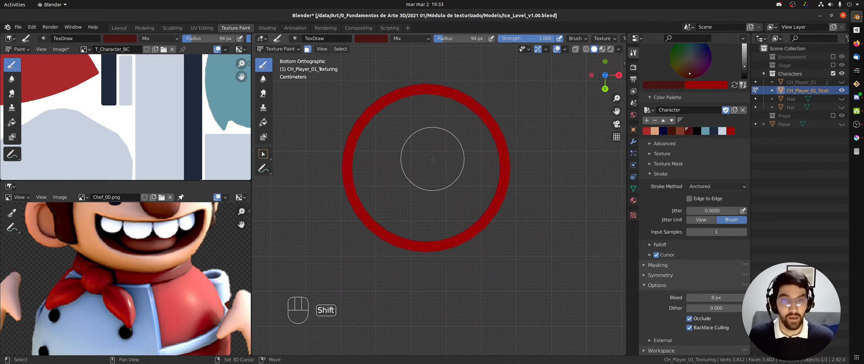
middle_click_drag(433, 160, 429, 175, "shift")
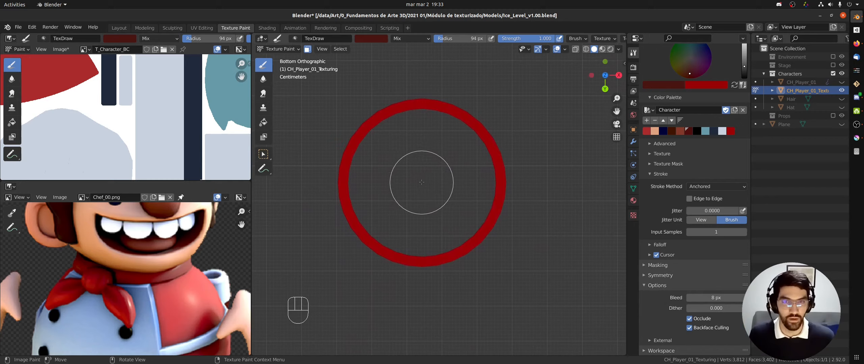
mouse_move(424, 182)
left_mouse_down()
mouse_move(544, 159)
mouse_move(567, 163)
left_mouse_up()
Step: Switch to the Soften brush, reduce its radius to 63 px, and set its stroke method to Space
middle_click_drag(503, 142, 471, 203)
middle_click_drag(460, 111, 426, 181)
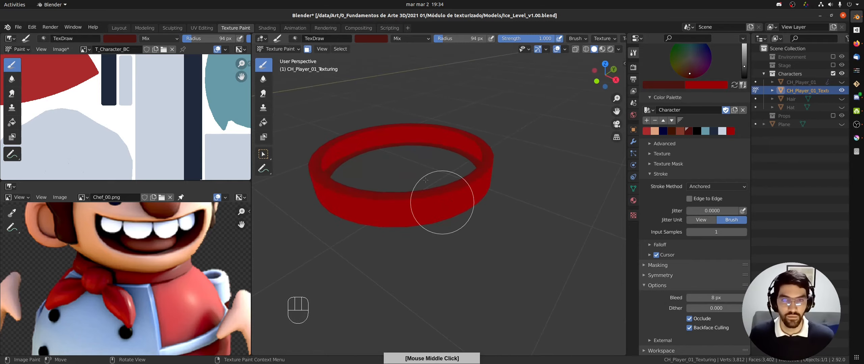
left_click(263, 80)
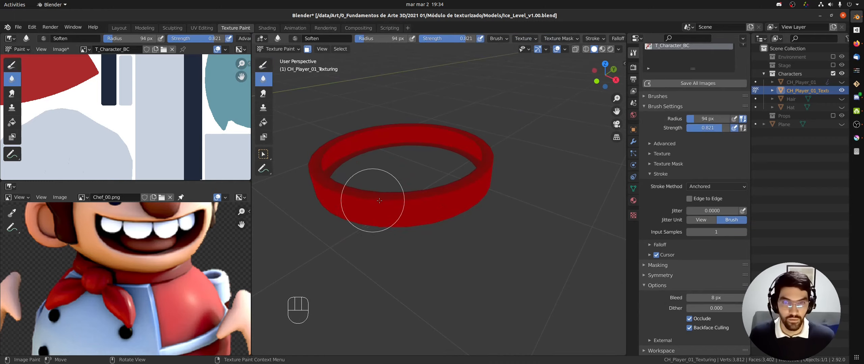
key("f")
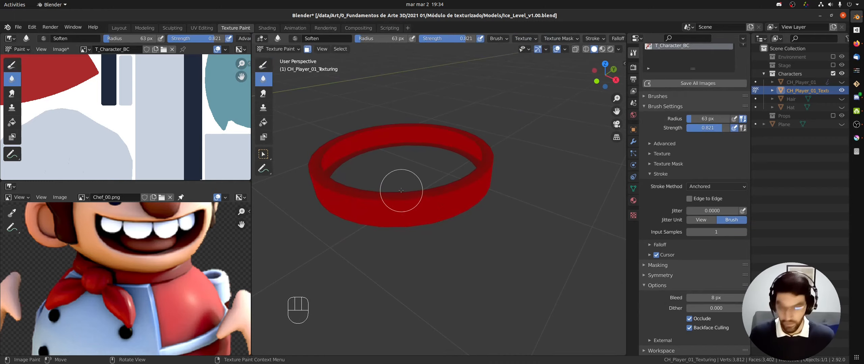
key("e")
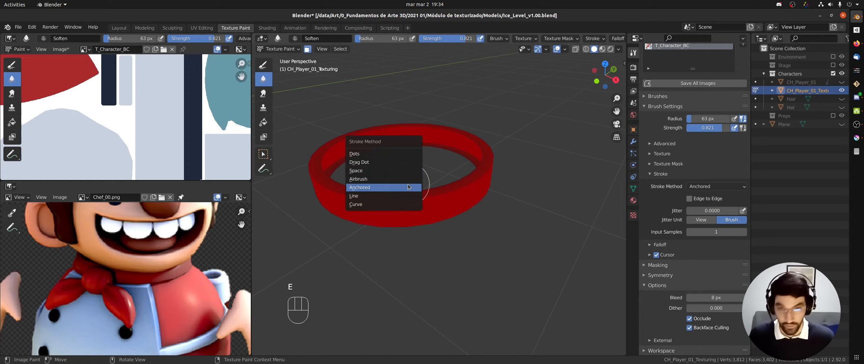
left_click(377, 171)
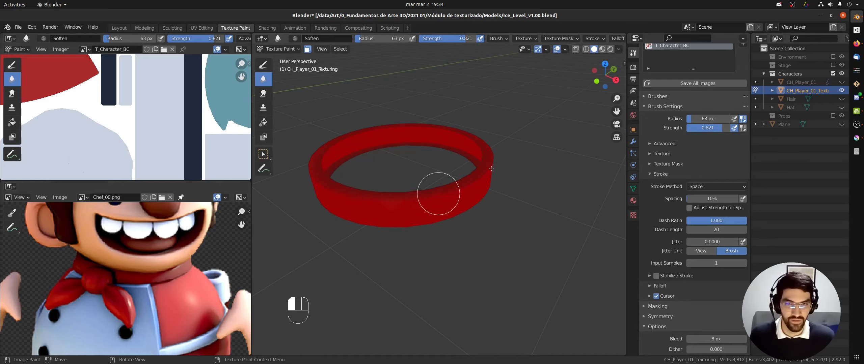
Step: Soften the dark shading around the neck band's upper rim at strength 0.821
left_click(267, 28)
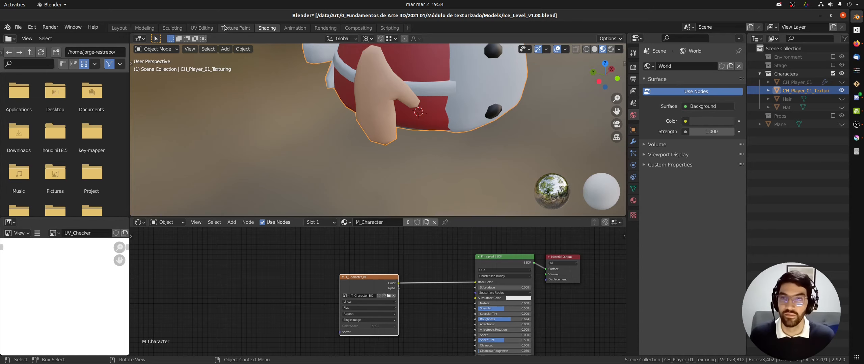
left_click(235, 28)
mouse_move(478, 224)
middle_mouse_down()
mouse_move(347, 218)
mouse_move(403, 192)
mouse_move(333, 230)
middle_mouse_up()
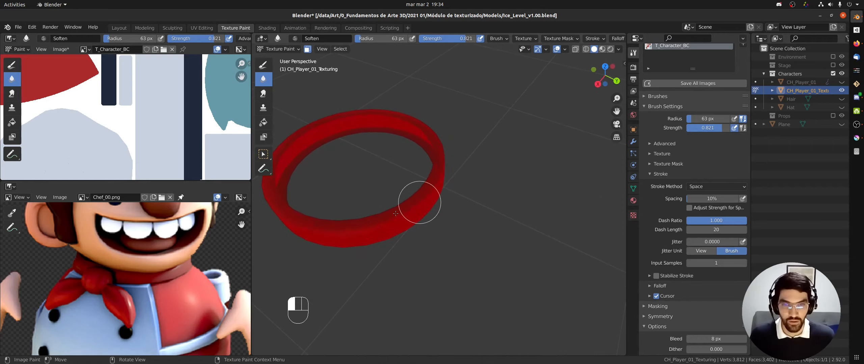
middle_click_drag(397, 218, 350, 190)
left_click_drag(405, 216, 424, 222)
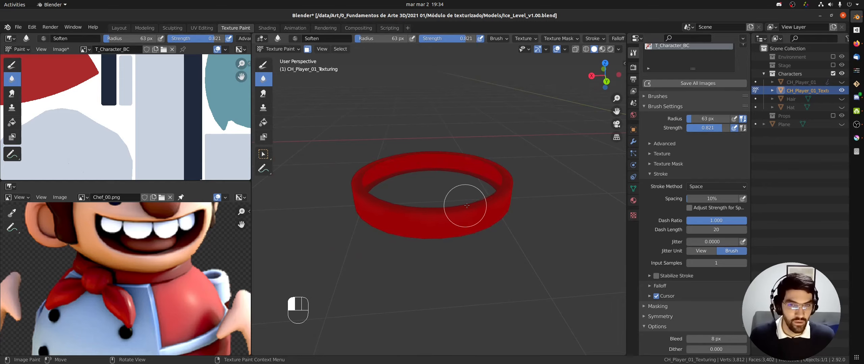
Step: Soften the dark shading around the neck band's lower rim, working along the outer edge from several angles
middle_click_drag(417, 210, 442, 238)
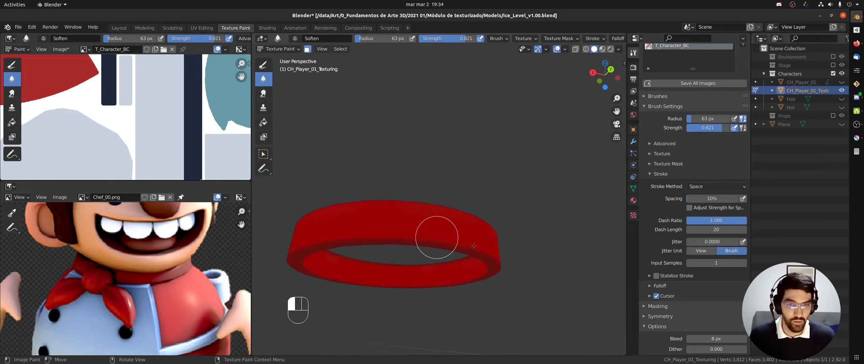
middle_click_drag(347, 240, 501, 227)
left_click_drag(502, 228, 501, 230)
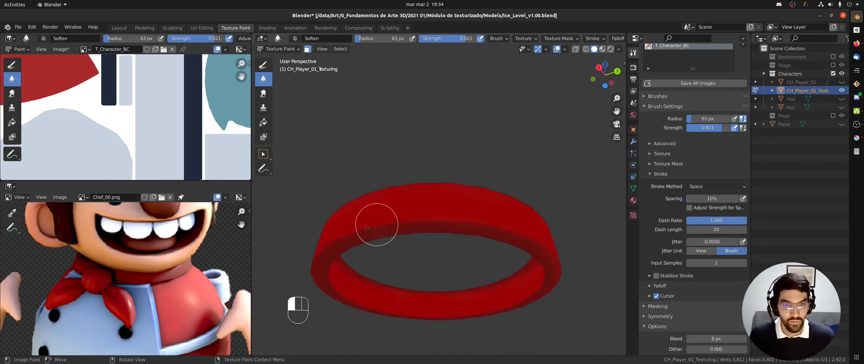
middle_click_drag(358, 225, 430, 220)
middle_click_drag(338, 245, 454, 253, "shift")
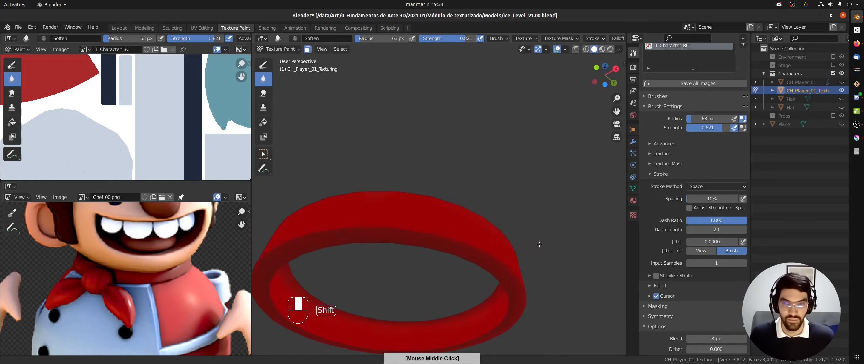
left_click_drag(495, 253, 412, 228)
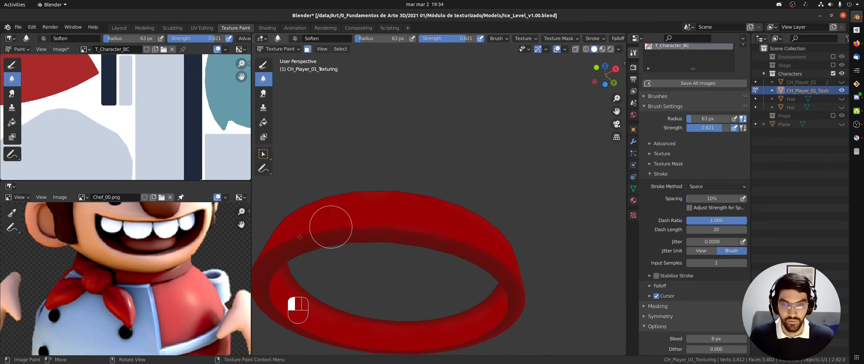
left_click_drag(300, 237, 302, 242)
middle_click_drag(351, 226, 496, 227, "shift")
left_click_drag(428, 222, 367, 218)
Step: Reveal the character's hidden faces and enter Edit Mode
middle_click_drag(469, 191, 416, 262, "ctrl")
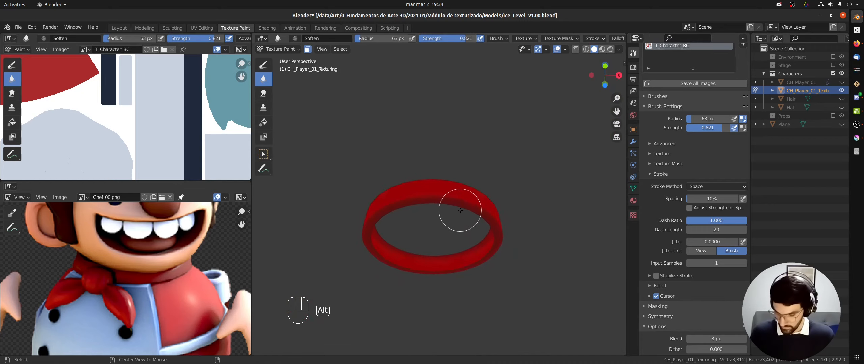
key("alt+h")
mouse_move(456, 216)
middle_mouse_down()
mouse_move(436, 249)
mouse_move(473, 229)
mouse_move(408, 187)
mouse_move(438, 205)
middle_mouse_up()
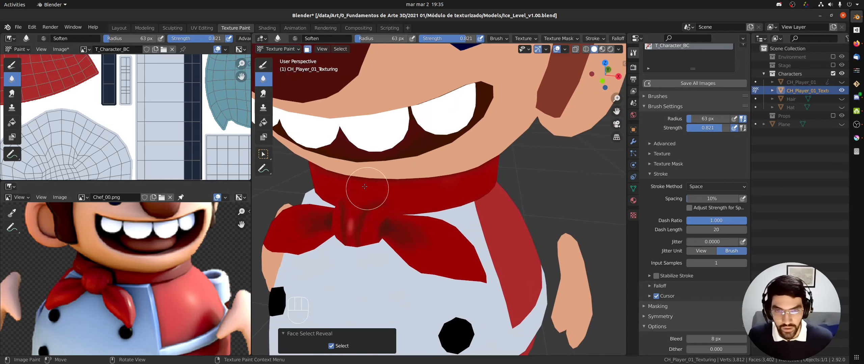
key("Tab")
middle_click_drag(415, 191, 399, 191)
key("e")
left_click(384, 193)
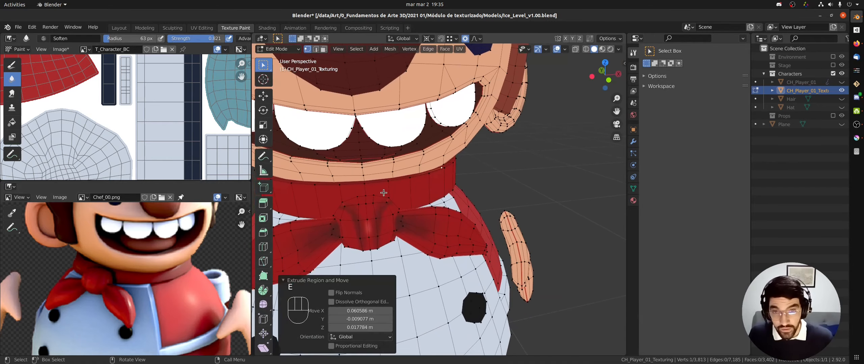
key("ctrl+z")
key("ctrl+z")
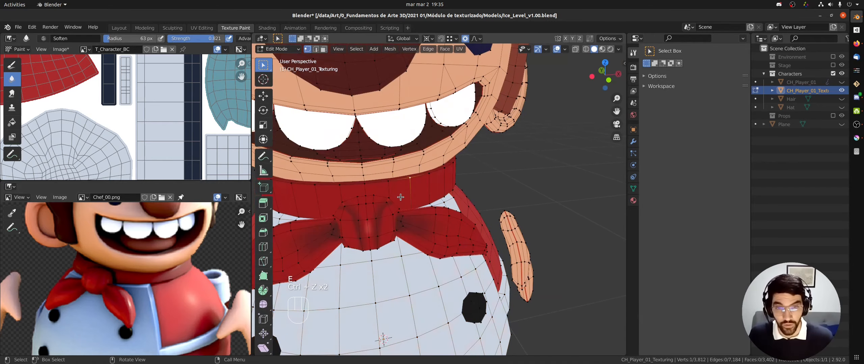
Step: Select the four front neck band faces behind the knot and return to Texture Paint with only those faces paintable
left_click(402, 197)
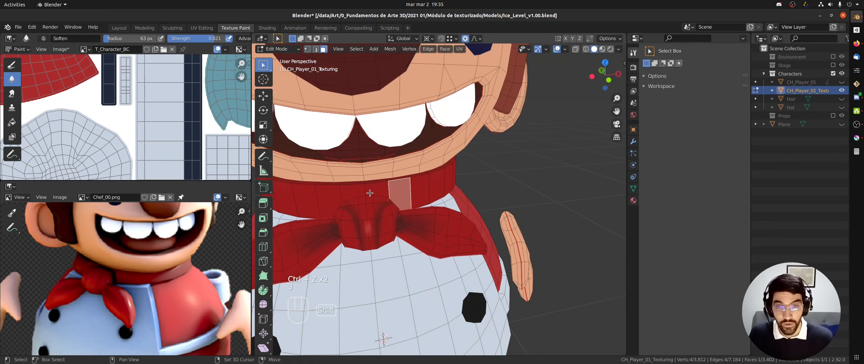
left_click(377, 190, "shift")
left_click(353, 191, "shift")
left_click(328, 195, "shift")
middle_click_drag(347, 194, 375, 197)
middle_click_drag(375, 197, 387, 166, "ctrl")
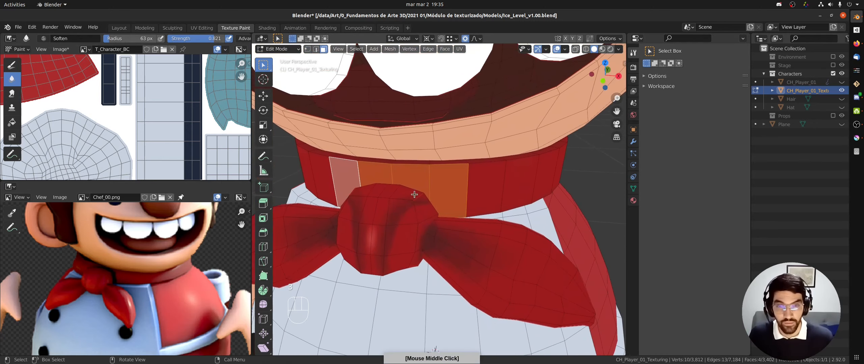
key("ctrl+Tab")
left_click(457, 179)
mouse_move(457, 179)
middle_mouse_down("ctrl")
mouse_move(427, 154)
mouse_move(415, 183)
middle_mouse_up("ctrl")
Step: Switch to the Draw brush, undo the dark anchored strokes beside the knot, and return to Texture Paint
left_click(264, 68)
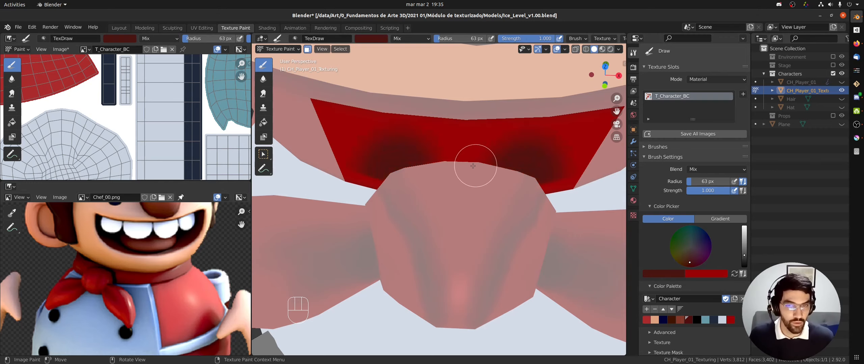
key("ctrl+z")
key("ctrl+z")
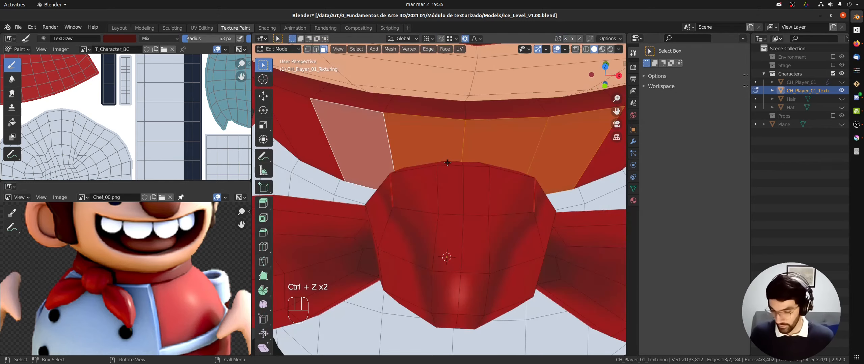
key("Tab")
Step: Set the Draw brush's stroke method to Space
key("e")
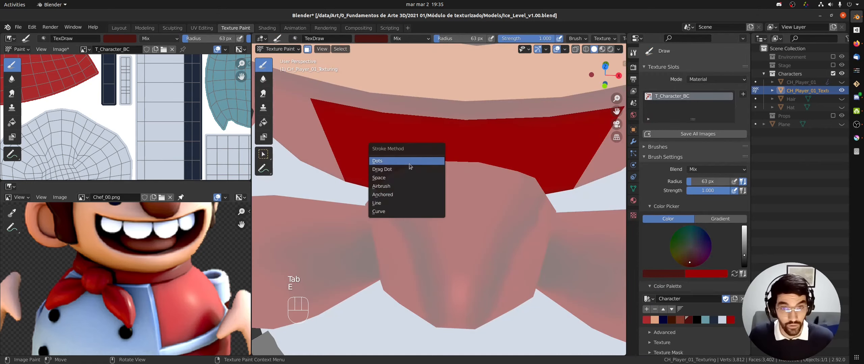
key("e")
key("e")
key("e")
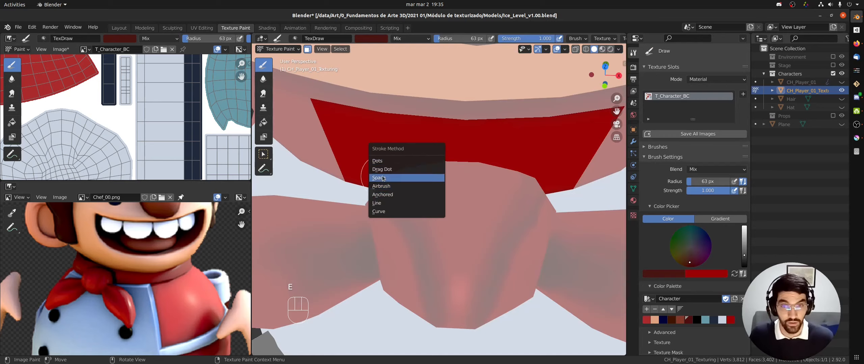
Step: Undo the full-strength test shadow above the knot and repaint it in dark red at brush strength 0.409
left_click_drag(441, 163, 544, 190)
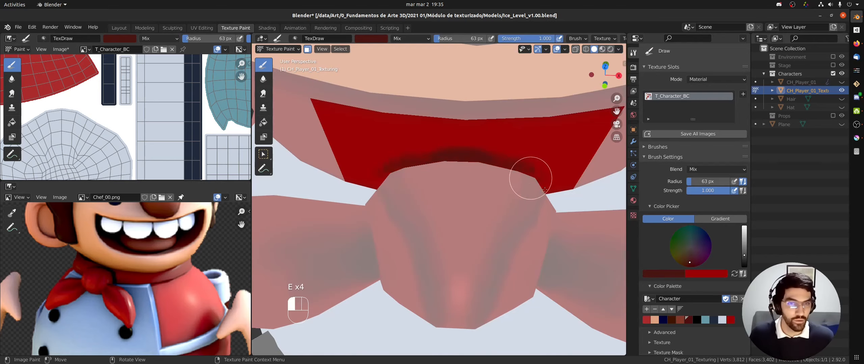
key("ctrl+z")
key("ctrl+z")
key("ctrl+z")
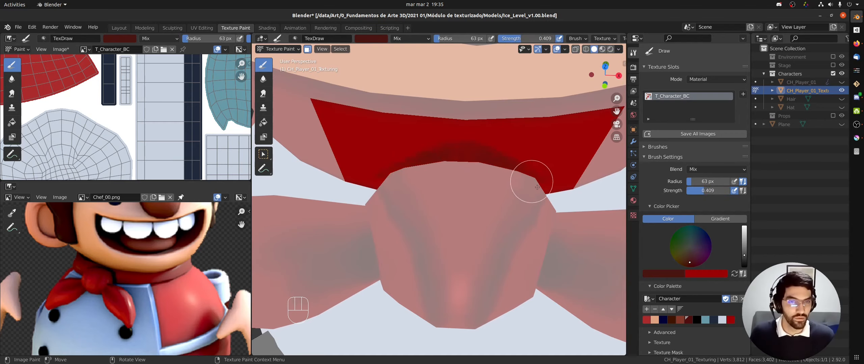
Step: Deepen and extend the dark red shadow on the neck band down along the knot's outline at strength 0.409
middle_click_drag(540, 184, 575, 239)
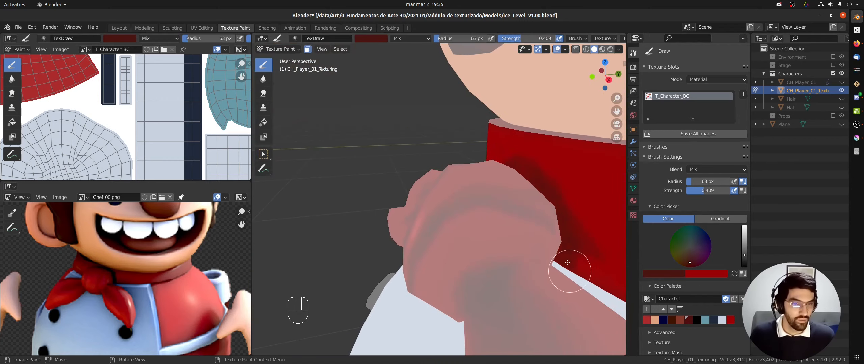
left_click_drag(563, 238, 521, 176)
middle_click_drag(509, 181, 620, 221)
mouse_move(462, 175)
left_mouse_down()
mouse_move(453, 174)
mouse_move(472, 188)
left_mouse_up()
middle_click_drag(550, 189, 442, 160, "shift")
mouse_move(445, 178)
left_mouse_down()
mouse_move(486, 230)
mouse_move(492, 212)
mouse_move(509, 238)
left_mouse_up()
left_click_drag(504, 263, 502, 243)
mouse_move(499, 243)
middle_mouse_down()
mouse_move(553, 236)
mouse_move(479, 252)
middle_mouse_up()
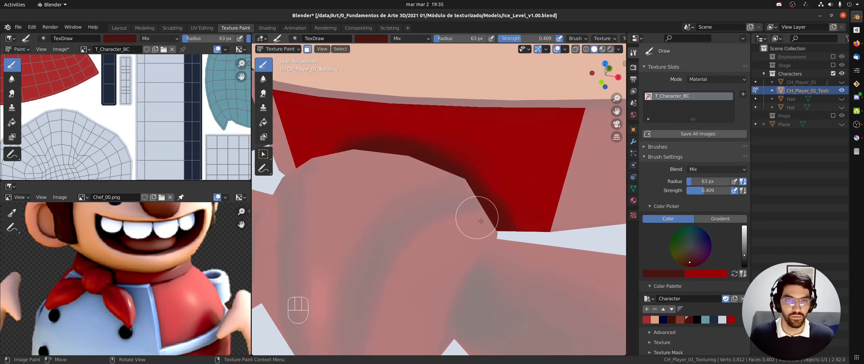
Step: Soften the dark red shadow above the knot on the neck band with a 127 px Soften brush at strength 0.821
left_click(263, 78)
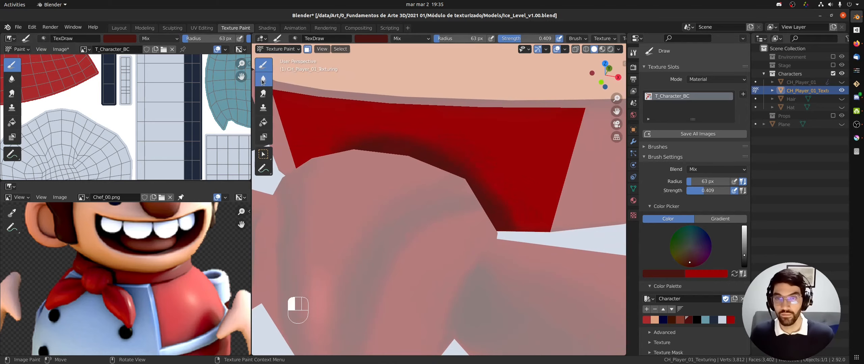
mouse_move(377, 154)
left_mouse_down()
mouse_move(411, 136)
mouse_move(424, 166)
mouse_move(392, 162)
mouse_move(426, 154)
mouse_move(495, 204)
mouse_move(484, 222)
mouse_move(372, 149)
mouse_move(357, 151)
mouse_move(455, 173)
mouse_move(455, 144)
mouse_move(501, 227)
mouse_move(472, 194)
mouse_move(424, 187)
mouse_move(384, 151)
mouse_move(519, 219)
mouse_move(405, 155)
mouse_move(513, 215)
left_mouse_up()
key("f")
left_click(424, 171)
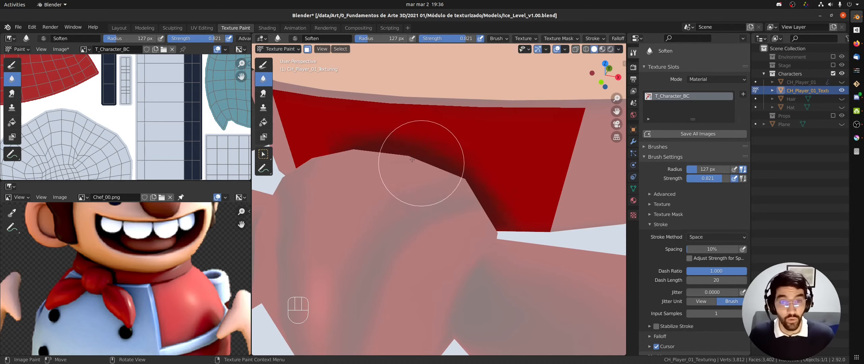
mouse_move(395, 163)
left_mouse_down()
mouse_move(512, 243)
mouse_move(380, 154)
mouse_move(492, 227)
mouse_move(386, 151)
mouse_move(471, 184)
mouse_move(444, 165)
left_mouse_up()
Step: Reveal all hidden faces of the character and return to Texture Paint mode
middle_click_drag(444, 119, 431, 206, "ctrl")
key("alt+h")
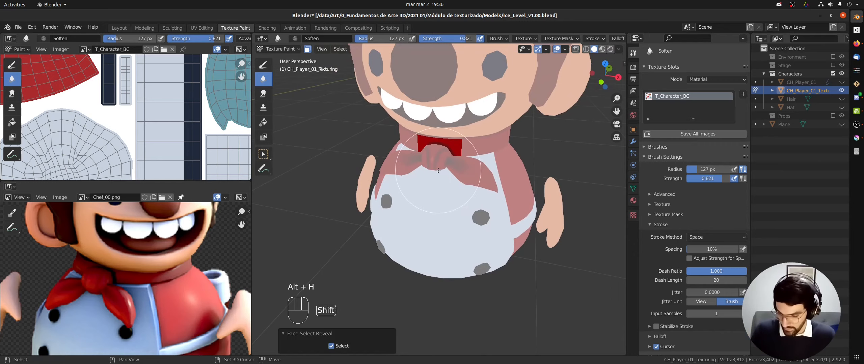
key("Tab")
key("Tab")
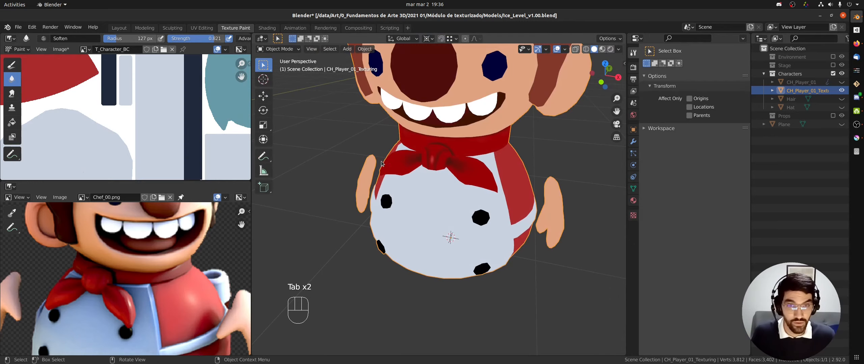
key("m")
key("Tab")
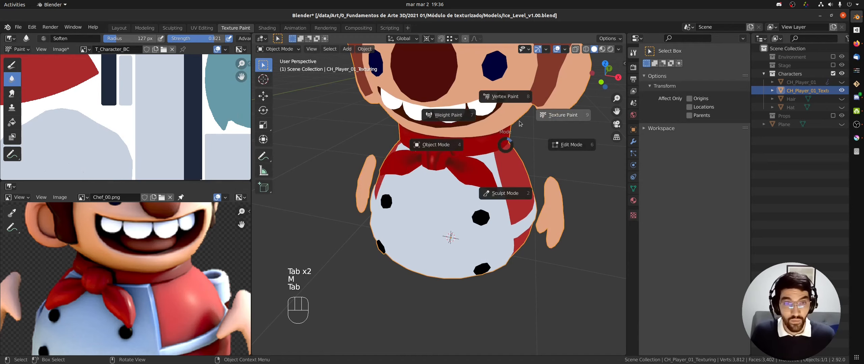
left_click(550, 114)
middle_click_drag(549, 115, 492, 148)
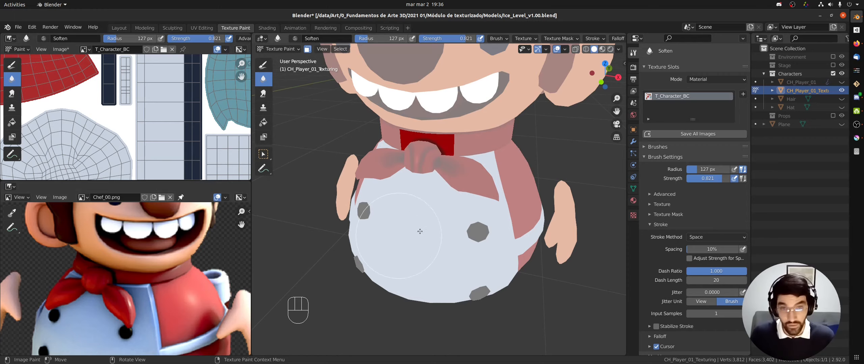
Step: Turn off the face selection mask and inspect the shaded scarf on the whole character
key("m")
middle_click_drag(425, 192, 399, 199)
middle_click_drag(399, 199, 423, 162, "ctrl")
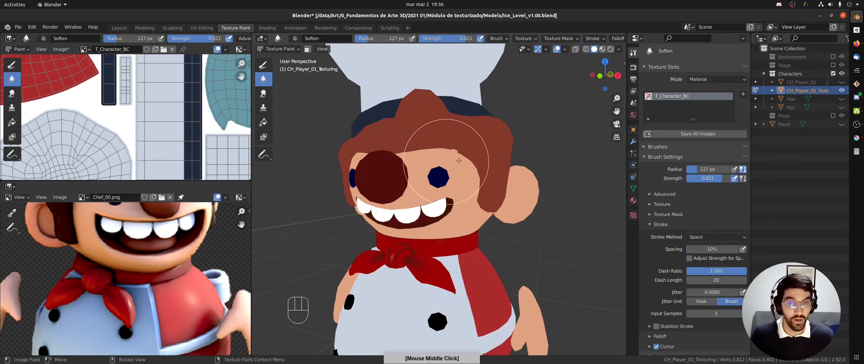
middle_click_drag(519, 199, 485, 137, "shift")
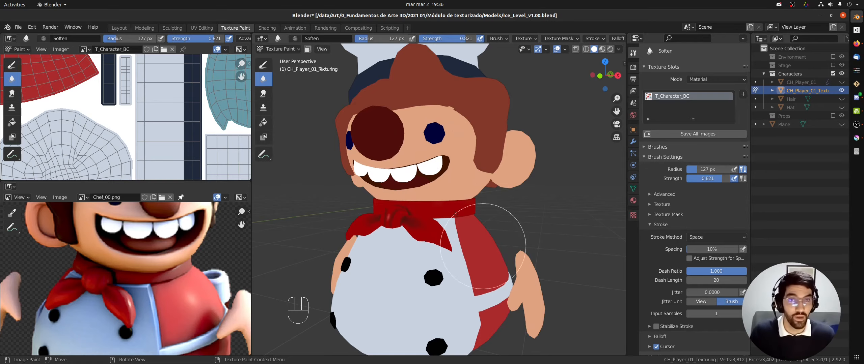
middle_click_drag(565, 177, 551, 203)
mouse_move(433, 174)
middle_mouse_down("shift")
mouse_move(408, 200)
mouse_move(431, 189)
mouse_move(448, 203)
middle_mouse_up("shift")
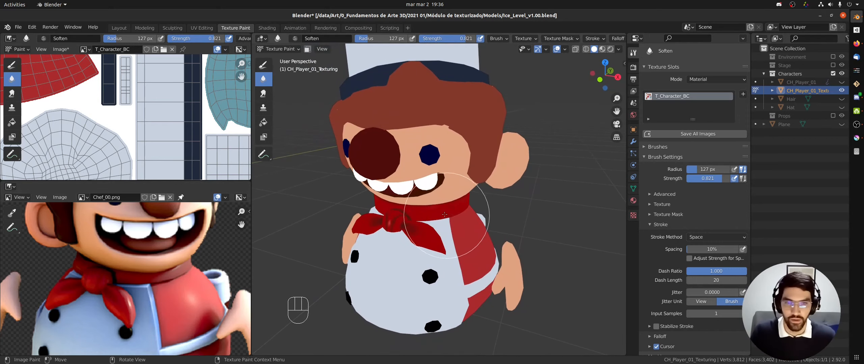
Step: Select all linked faces of the scarf's neck band, mask painting to them, and frame the band in right orthographic view
key("Tab")
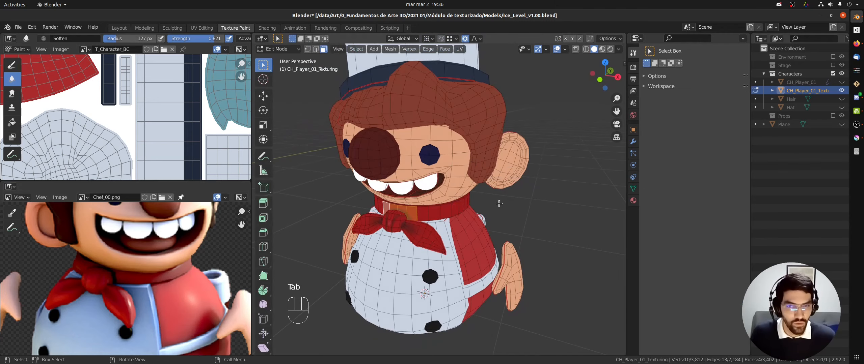
key("l")
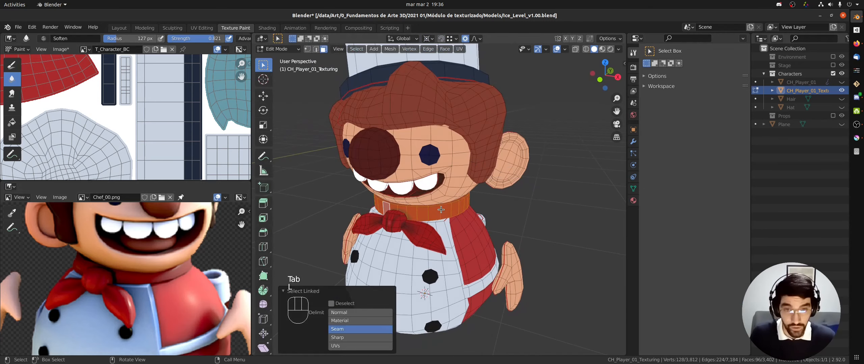
key("Tab")
middle_click_drag(486, 215, 476, 183, "ctrl")
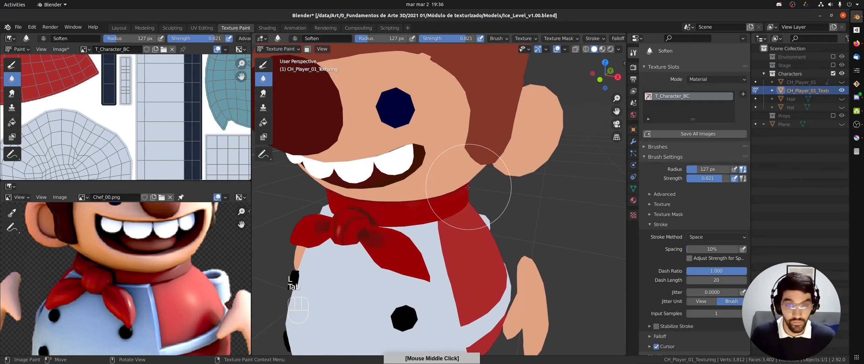
key("m")
key("KP_3")
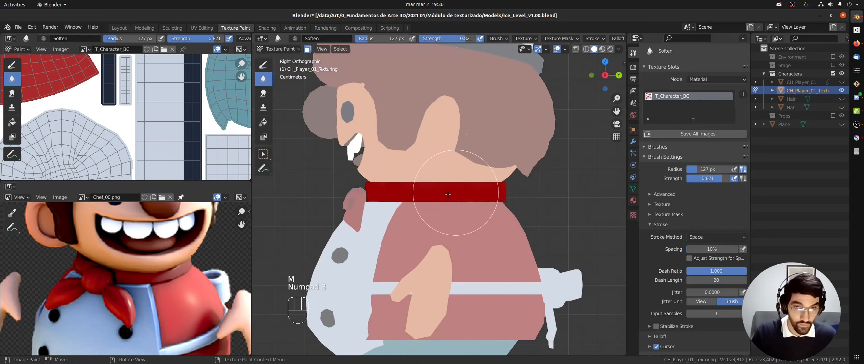
middle_click_drag(428, 193, 419, 171, "ctrl")
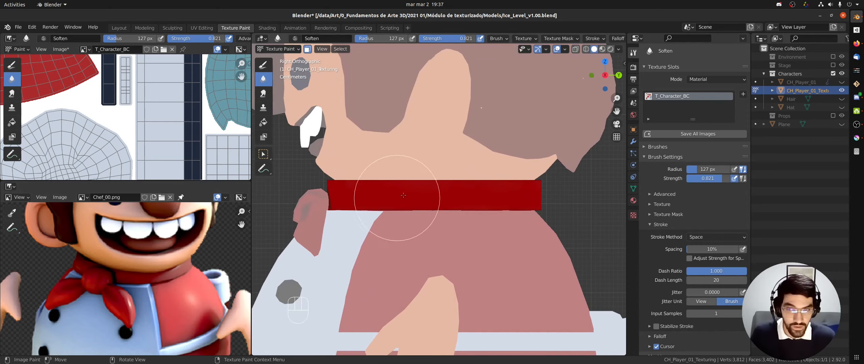
middle_click_drag(426, 194, 429, 189, "ctrl")
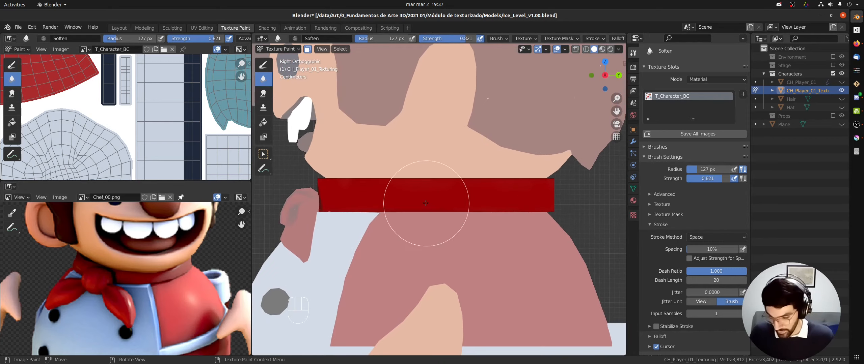
Step: Set the Soften brush's stroke method to Line and compare its settings with the Draw brush
key("e")
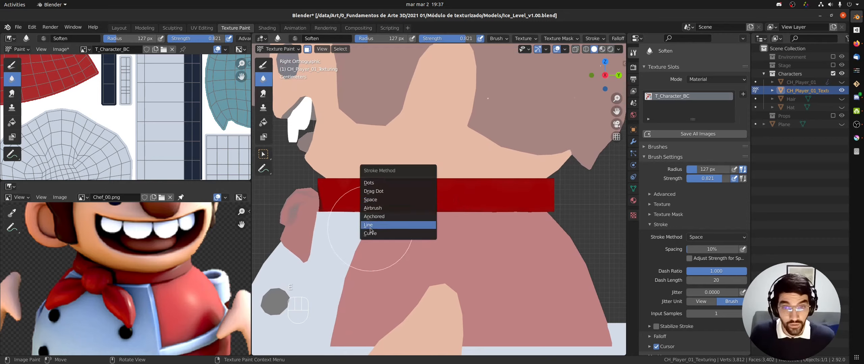
left_click(384, 225)
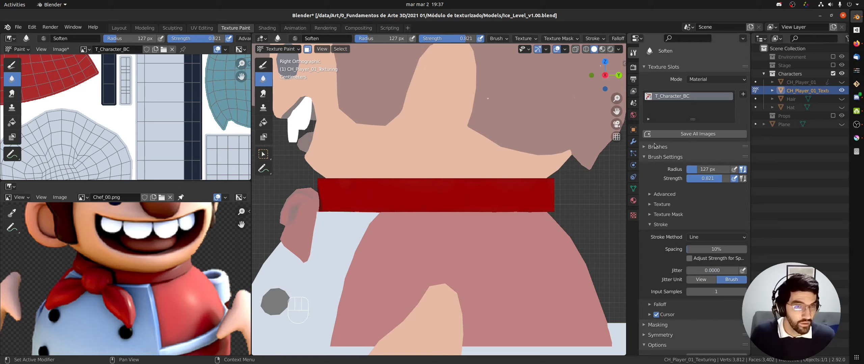
left_click(263, 65)
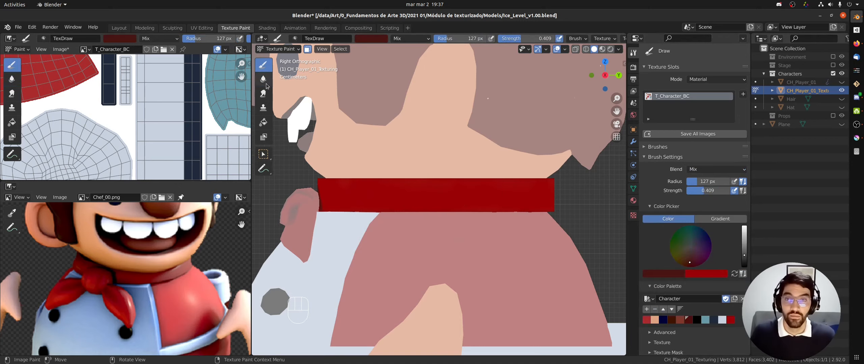
left_click(263, 78)
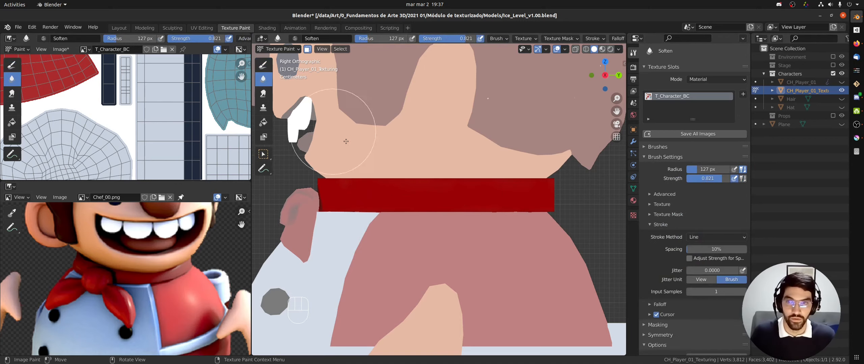
key("e")
left_click(316, 129)
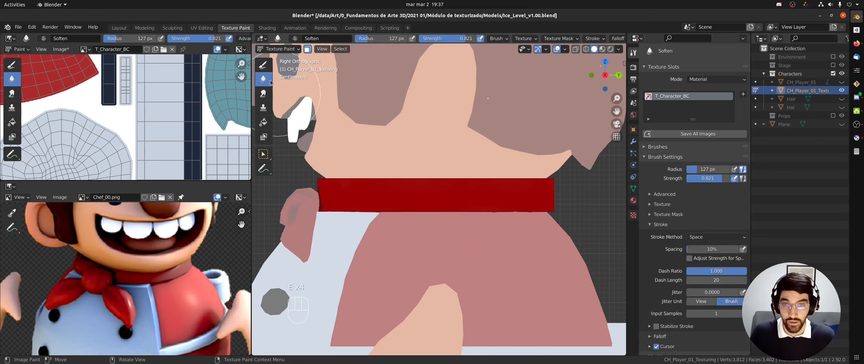
Step: Switch to the Draw brush and brighten its dark red paint colour to a lighter red
left_click(264, 64)
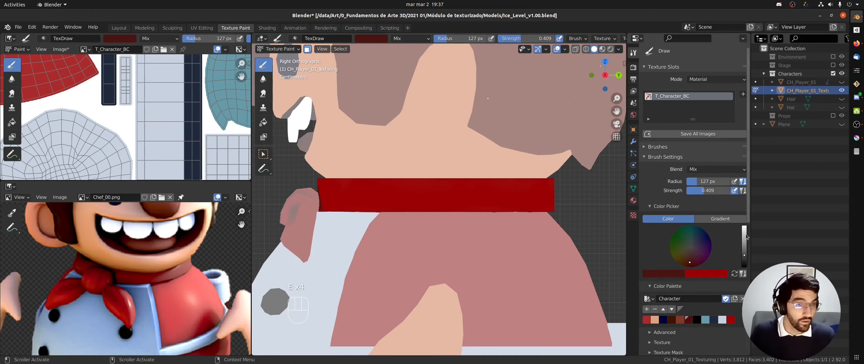
scroll(709, 223, "down", 3)
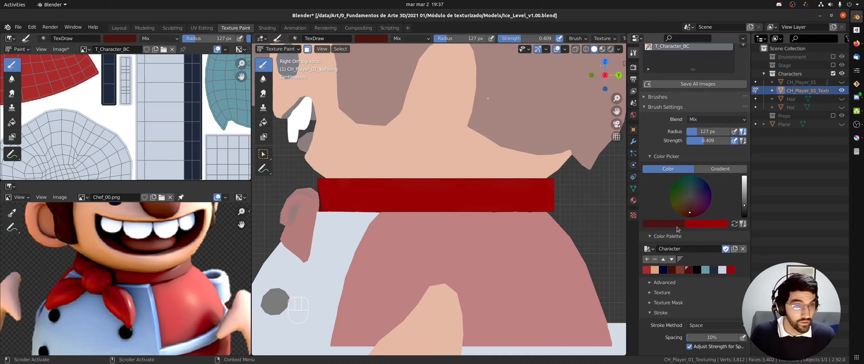
left_click(676, 227)
left_click_drag(745, 205, 745, 184)
left_click(668, 225)
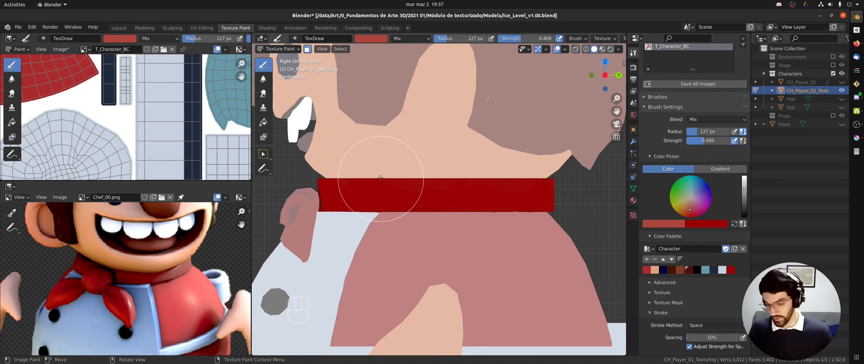
Step: Apply the round preset to the Draw brush's falloff, bend the curve into a concave slope, and delete the extra point
scroll(654, 270, "down", 9)
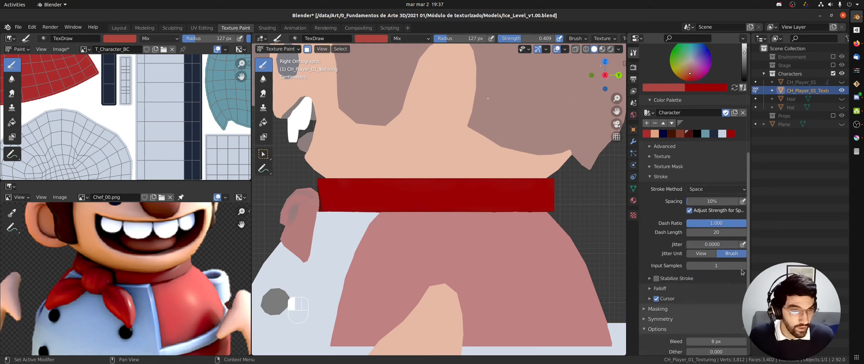
left_click(655, 272)
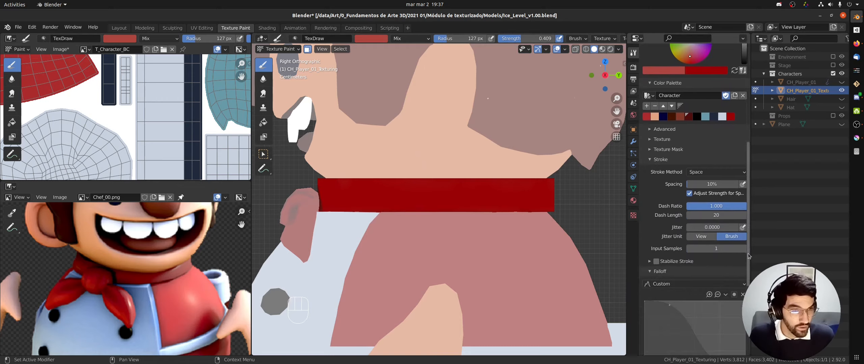
scroll(723, 291, "down", 5)
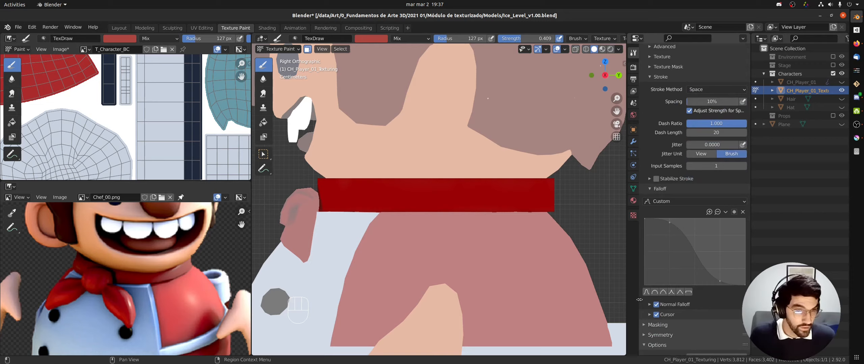
left_click(655, 292)
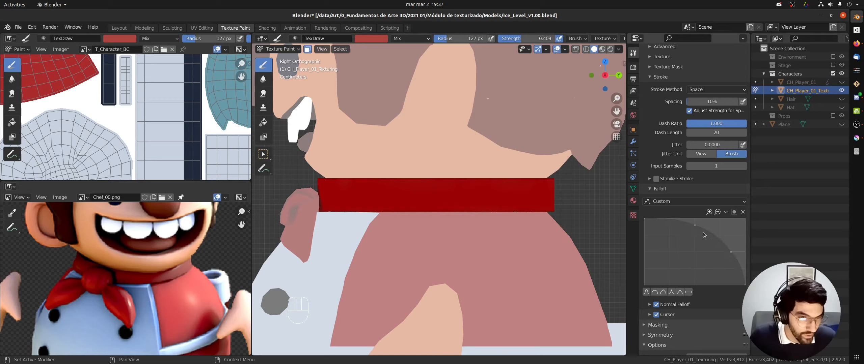
left_click_drag(695, 225, 674, 274)
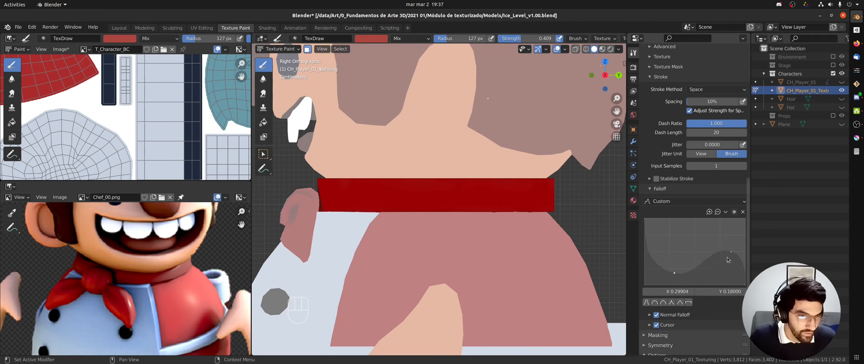
left_click_drag(728, 258, 687, 284)
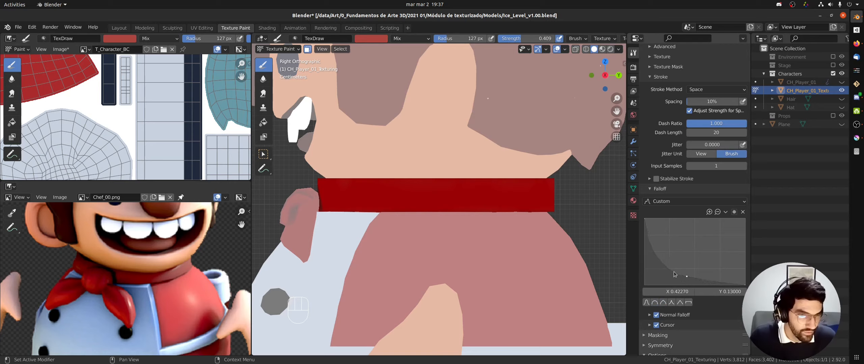
left_click(743, 212)
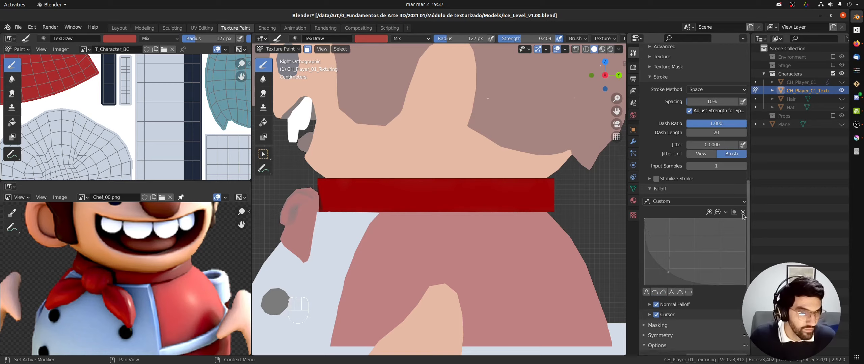
Step: Reshape the falloff curve into a U with its end point at 1.0, 1.0 and middle point at about 0.505, 0.195
left_click(671, 272)
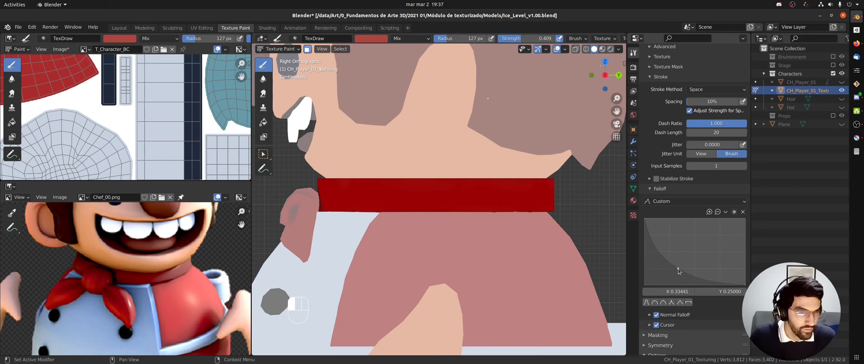
left_click_drag(678, 269, 751, 213)
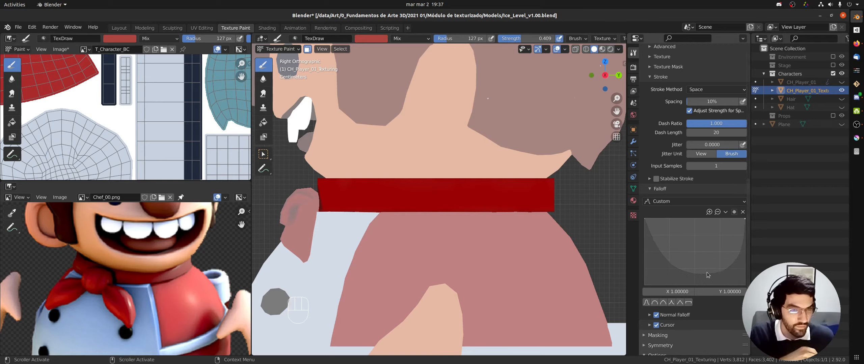
left_click_drag(708, 275, 695, 273)
Step: Set the Draw brush radius to 90 px and paint a lighter red stroke along the side of the neck band
left_click_drag(337, 196, 331, 196)
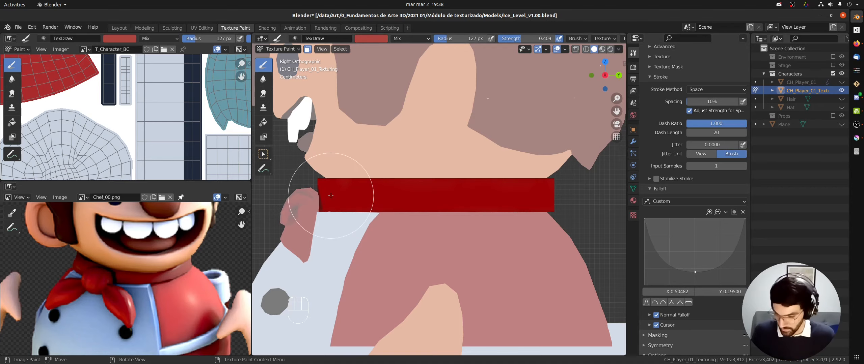
key("f")
left_click(323, 198)
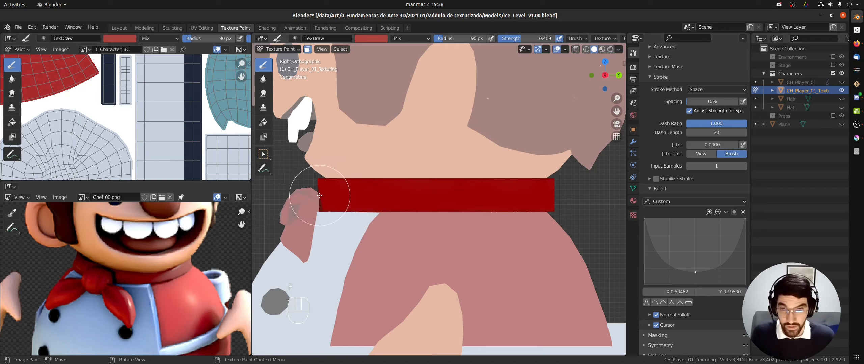
left_click_drag(319, 195, 542, 193)
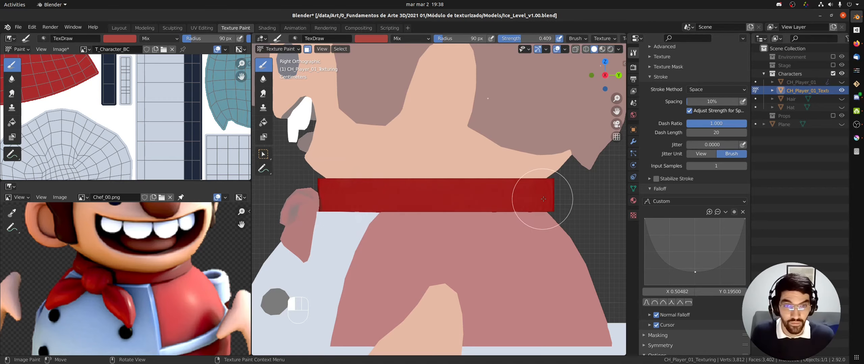
Step: Undo the last neck band stroke, then try a straight stroke along the side with the Line stroke method
key("ctrl+z")
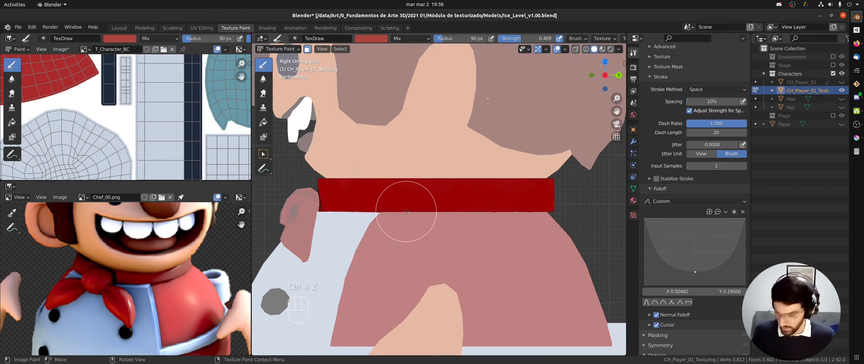
key("e")
left_click(406, 237)
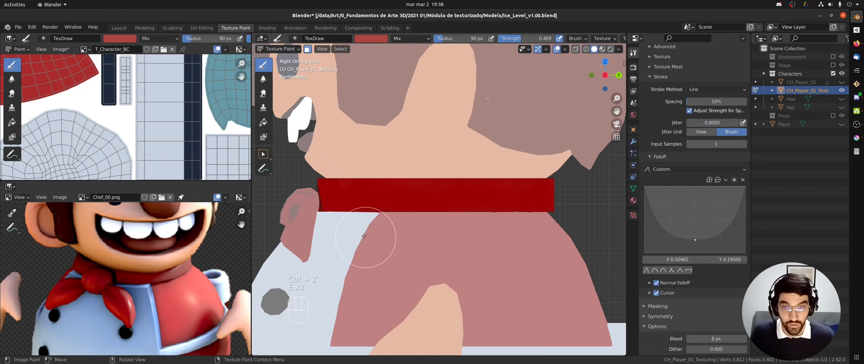
mouse_move(324, 197)
left_mouse_down()
mouse_move(295, 193)
mouse_move(560, 199)
mouse_move(524, 213)
left_mouse_up()
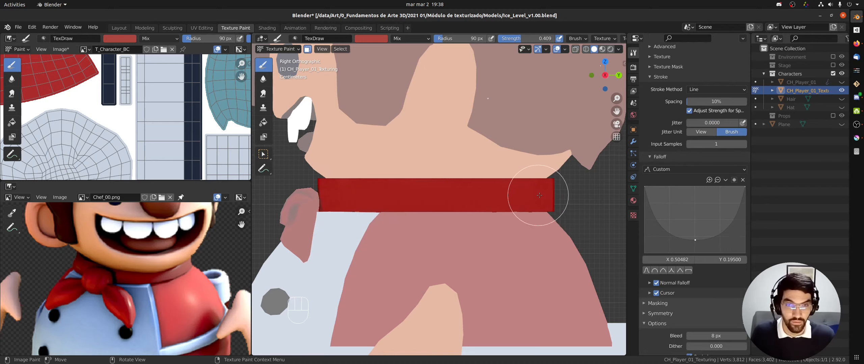
Step: Undo the wide straight stroke and repaint a lighter red line along the neck band's side with a 43 px radius
key("ctrl+z")
key("f")
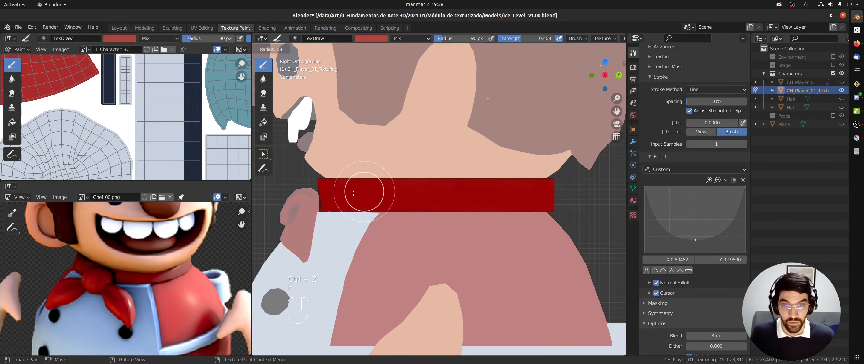
left_click(349, 194)
left_click_drag(322, 194, 542, 196)
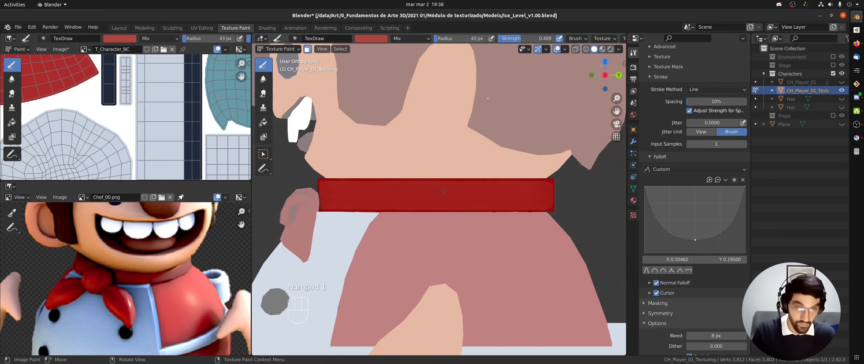
Step: Paint lighter red onto the front of the neck band beside the scarf knot
key("KP_1")
middle_click_drag(435, 193, 543, 194, "shift")
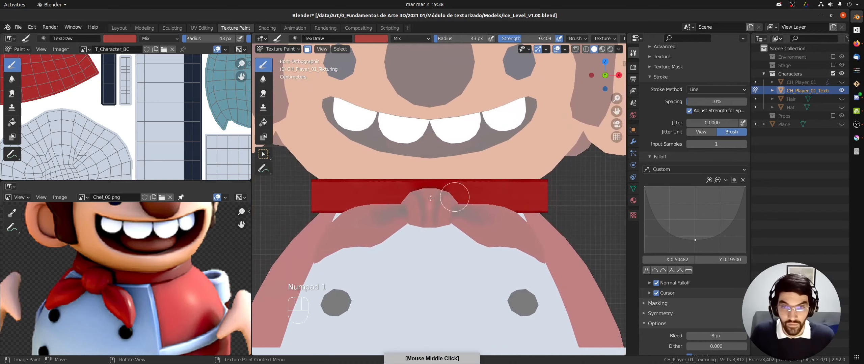
left_click_drag(477, 203, 506, 198)
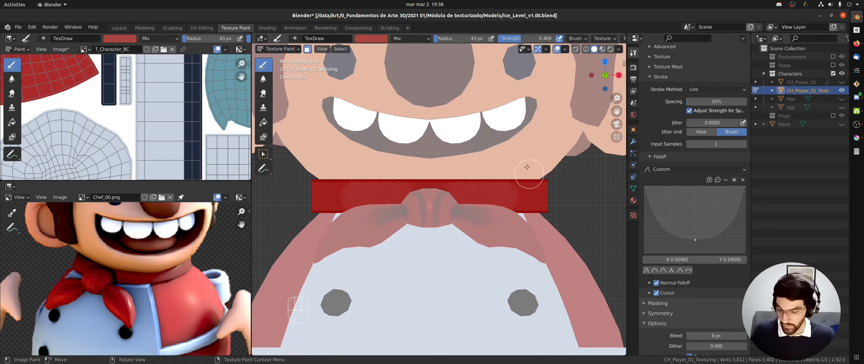
Step: Soften the lighter red paint on the front of the neck band, raising the Soften brush strength to 1.000
left_click(266, 80)
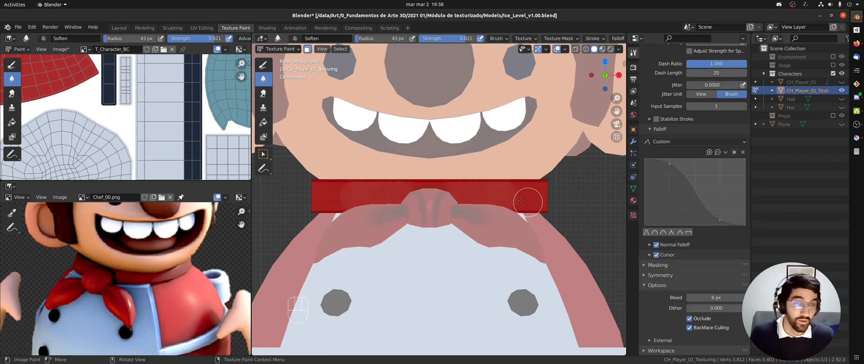
scroll(521, 201, "up", 3)
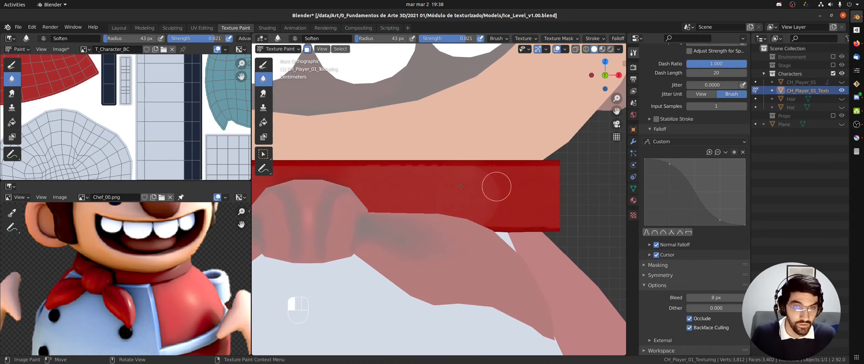
middle_click_drag(494, 209, 517, 186)
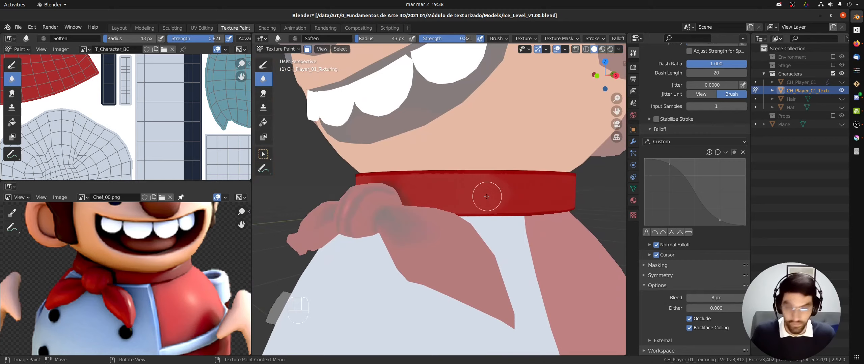
key("shift+f")
left_click(512, 192)
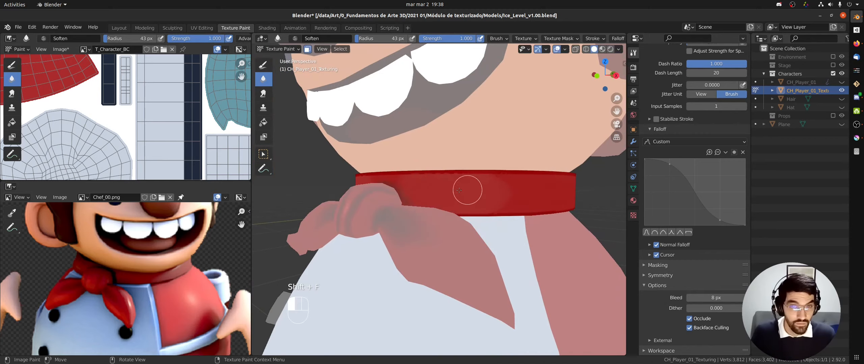
Step: Smear the colour transition on the neck band between its front and side, and save all texture images
mouse_move(520, 204)
middle_mouse_down()
mouse_move(531, 187)
mouse_move(465, 177)
mouse_move(502, 187)
mouse_move(518, 174)
middle_mouse_up()
left_click(262, 92)
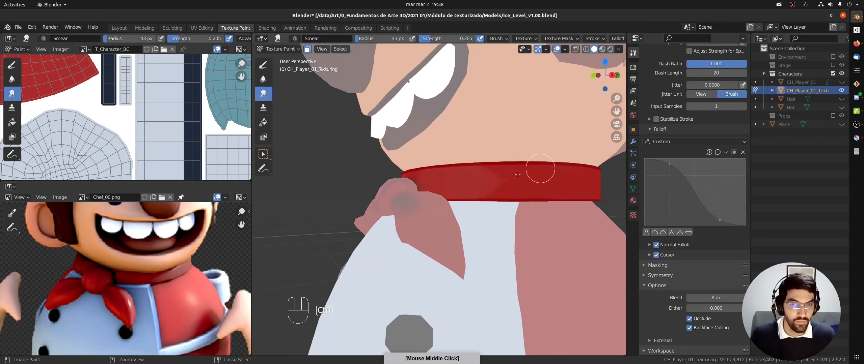
mouse_move(535, 184)
left_mouse_down()
mouse_move(594, 174)
mouse_move(489, 177)
mouse_move(549, 179)
left_mouse_up()
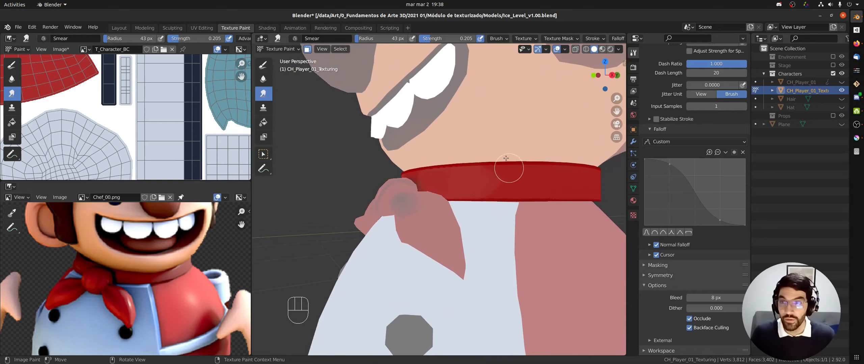
left_click_drag(749, 179, 750, 50)
left_click(693, 134)
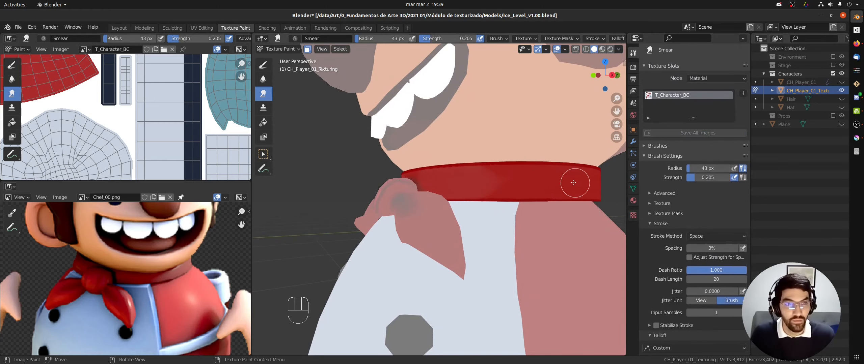
Step: Smear the remaining colour transition on the neck band next to the scarf knot
mouse_move(550, 162)
middle_mouse_down()
mouse_move(438, 145)
mouse_move(392, 169)
mouse_move(409, 189)
middle_mouse_up()
mouse_move(397, 192)
left_mouse_down()
mouse_move(460, 188)
mouse_move(391, 182)
mouse_move(417, 184)
left_mouse_up()
middle_click_drag(417, 184, 451, 195)
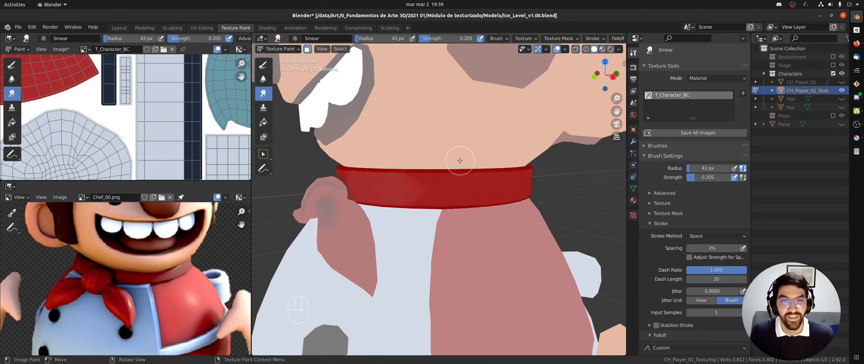
Step: Soften the paint along the rims of the neck band from beside the knot round its side
middle_click_drag(418, 203, 403, 197)
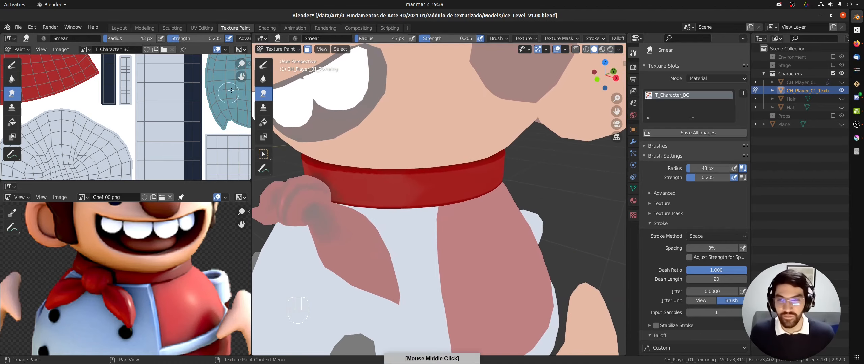
left_click(263, 79)
left_click_drag(356, 175, 404, 176)
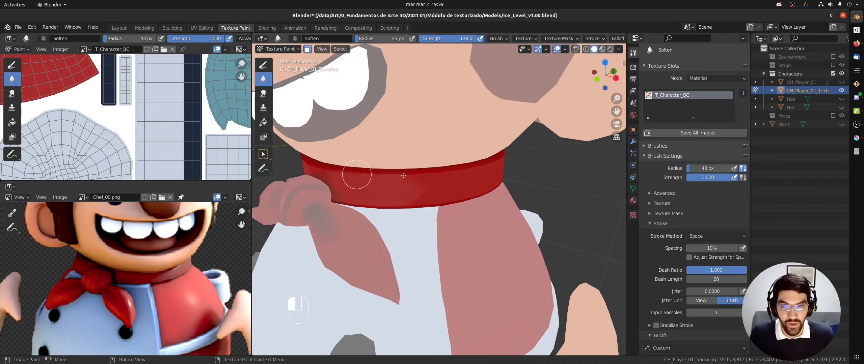
left_click_drag(316, 173, 320, 176)
left_click_drag(336, 209, 464, 209)
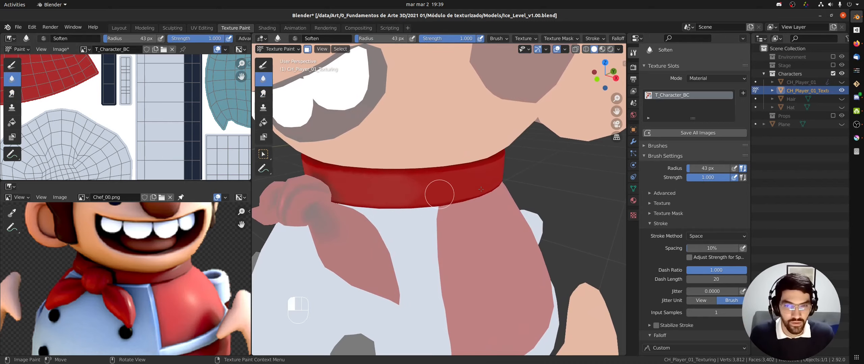
middle_click_drag(480, 189, 486, 162)
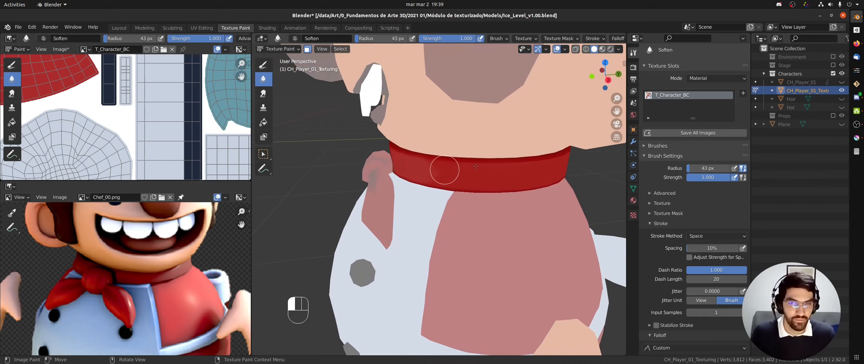
mouse_move(552, 168)
middle_mouse_down()
mouse_move(371, 169)
mouse_move(561, 175)
mouse_move(438, 179)
middle_mouse_up()
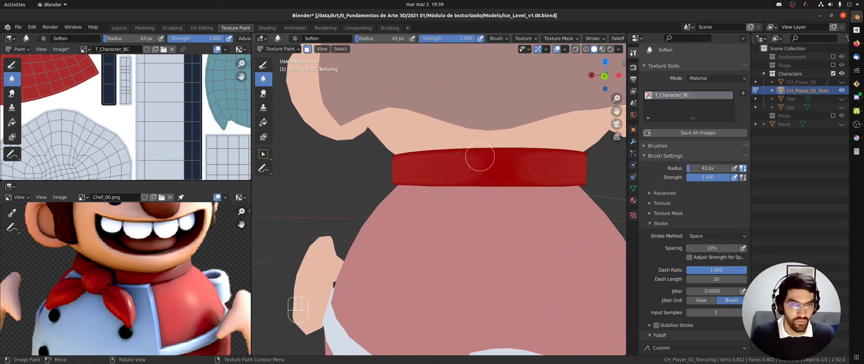
Step: Smear the dark and light red areas together across the back of the neck band in the back view
middle_click_drag(409, 152, 433, 169)
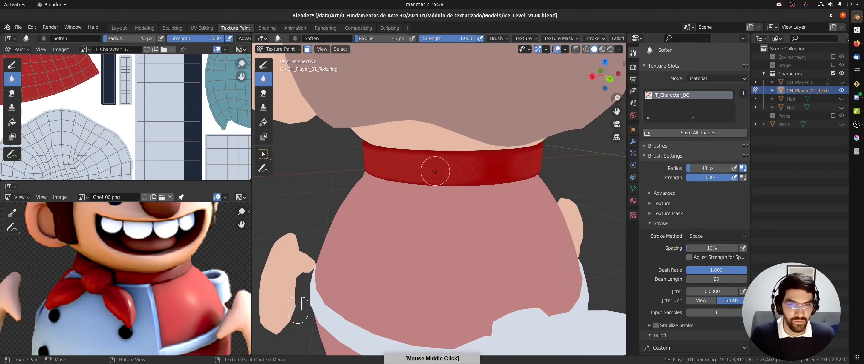
key("ctrl+KP_1")
middle_click_drag(488, 185, 439, 191, "shift")
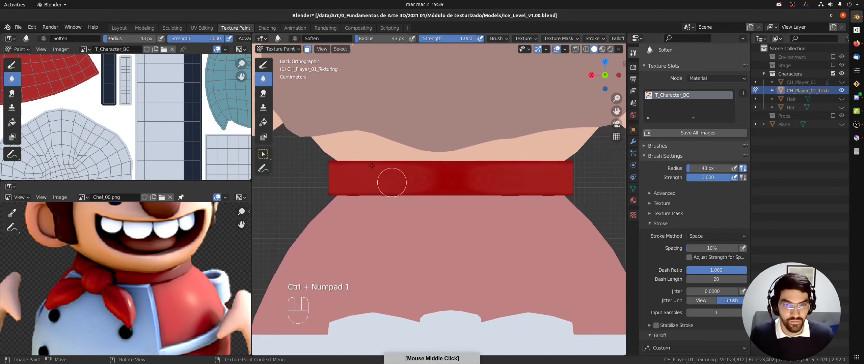
left_click(263, 93)
left_click_drag(357, 179, 515, 179)
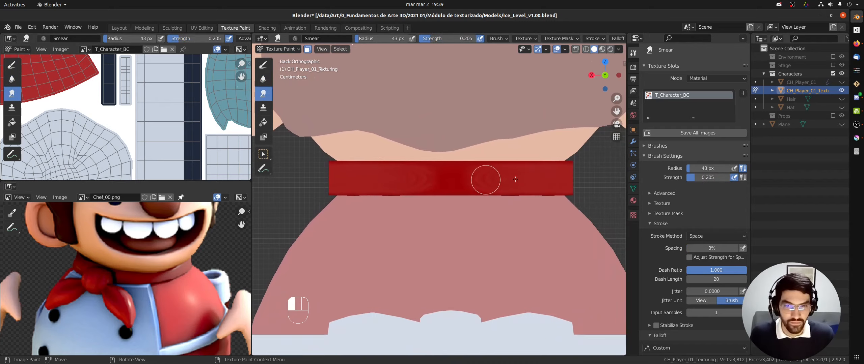
left_click_drag(463, 176, 368, 181)
mouse_move(459, 188)
left_mouse_down()
mouse_move(352, 179)
mouse_move(495, 191)
left_mouse_up()
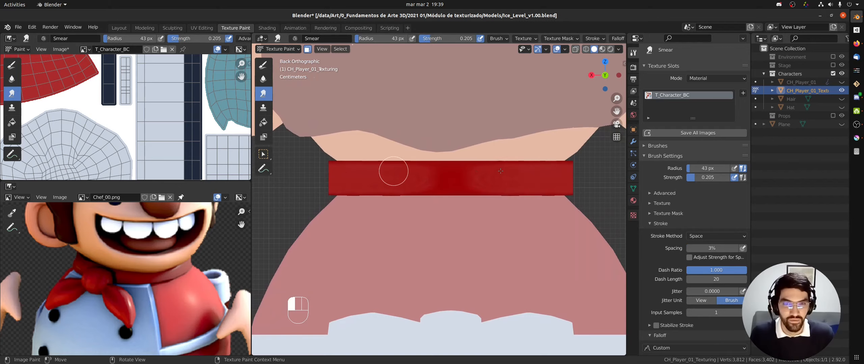
left_click_drag(394, 171, 368, 184)
Step: Turn off the face selection mask and examine the painted scarf on the whole character
mouse_move(369, 183)
middle_mouse_down()
mouse_move(441, 228)
mouse_move(388, 196)
middle_mouse_up()
middle_click_drag(389, 196, 441, 186)
key("m")
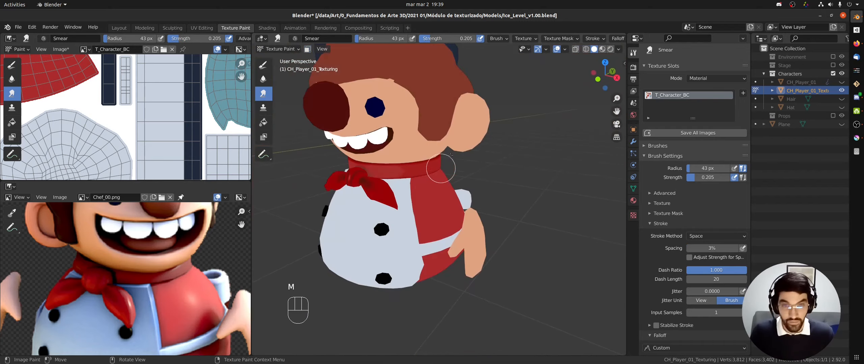
middle_click_drag(504, 137, 481, 170, "ctrl")
mouse_move(397, 196)
middle_mouse_down("shift")
mouse_move(368, 238)
mouse_move(415, 153)
mouse_move(402, 176)
middle_mouse_up("shift")
Step: Switch to the Draw brush with the palette's dark red swatch and turn the face selection mask back on
left_click(263, 66)
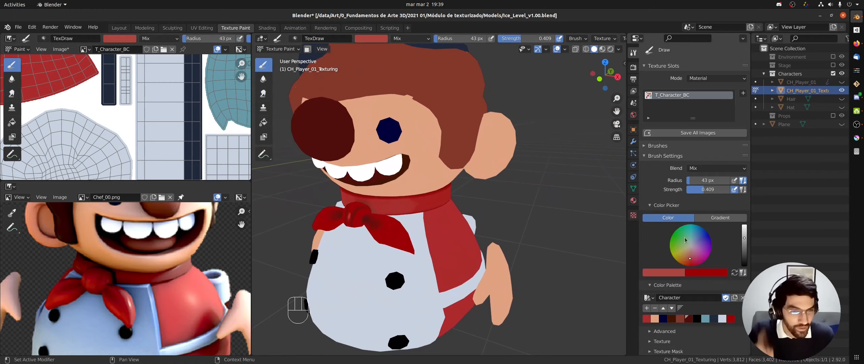
left_click(730, 320)
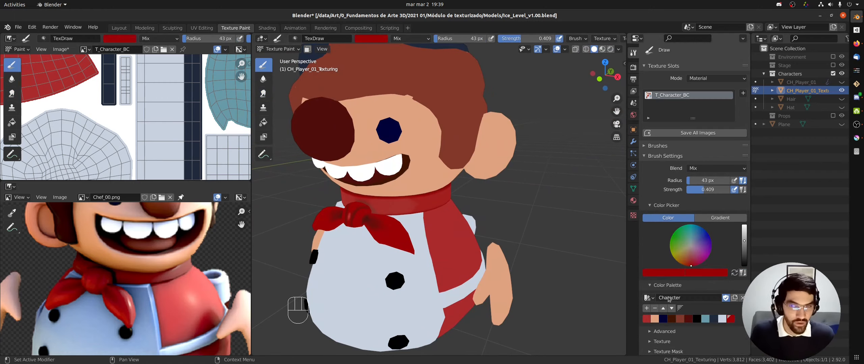
middle_click_drag(392, 225, 402, 179, "ctrl")
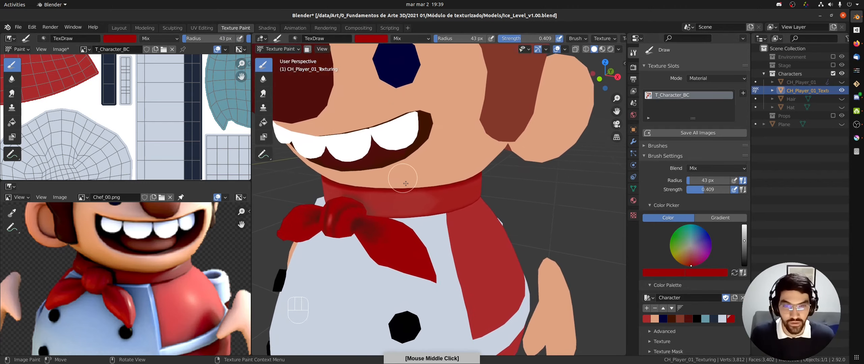
key("alt+a")
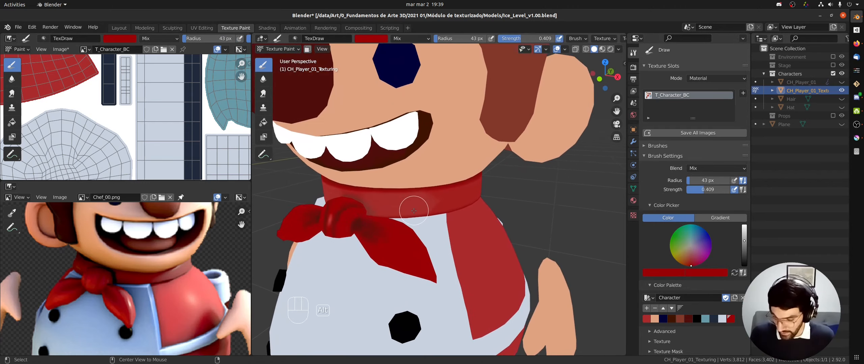
key("m")
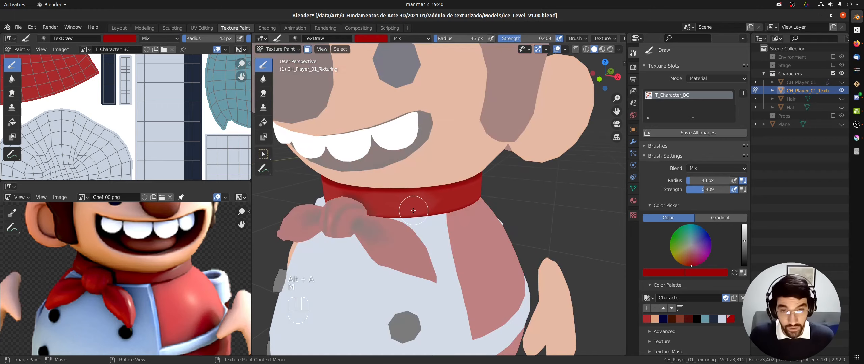
middle_click_drag(410, 206, 457, 182, "ctrl")
Step: Replace the straight trial stroke with a dark red stroke on the neck band using the Space stroke method
left_click_drag(403, 206, 462, 200)
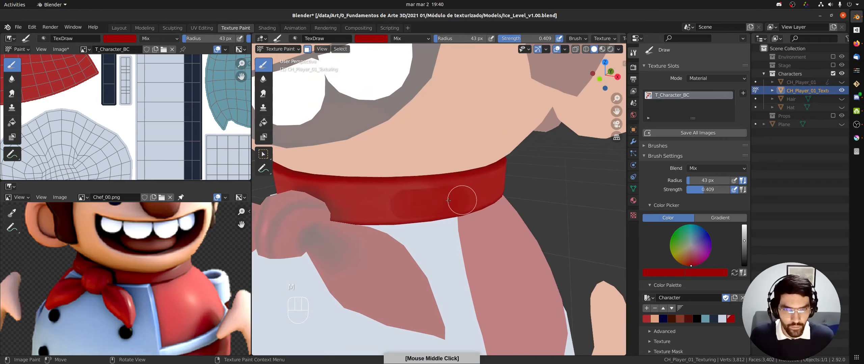
key("ctrl+z")
key("e")
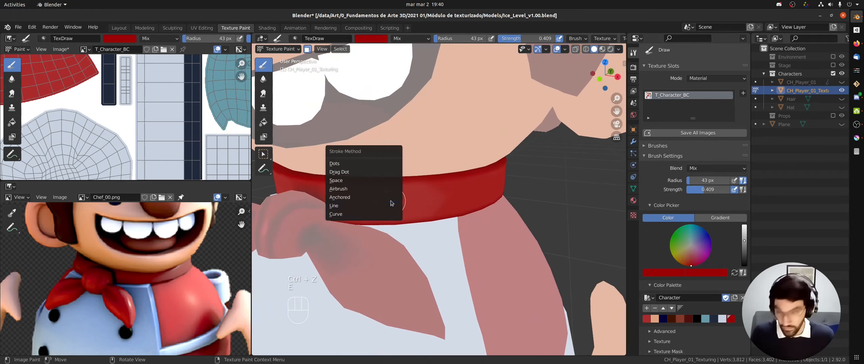
left_click(347, 181)
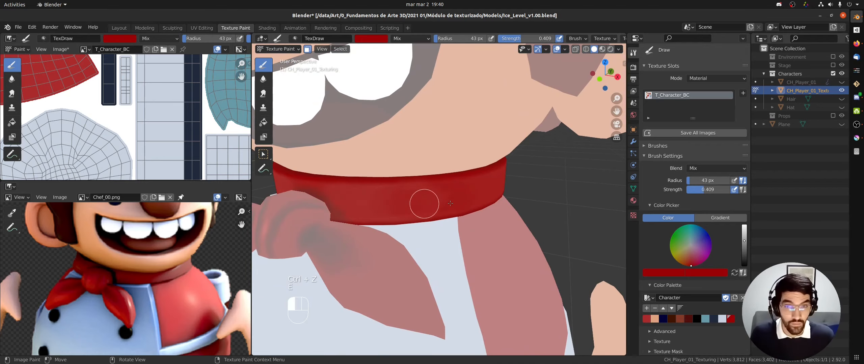
mouse_move(354, 211)
left_mouse_down()
mouse_move(368, 194)
mouse_move(468, 190)
left_mouse_up()
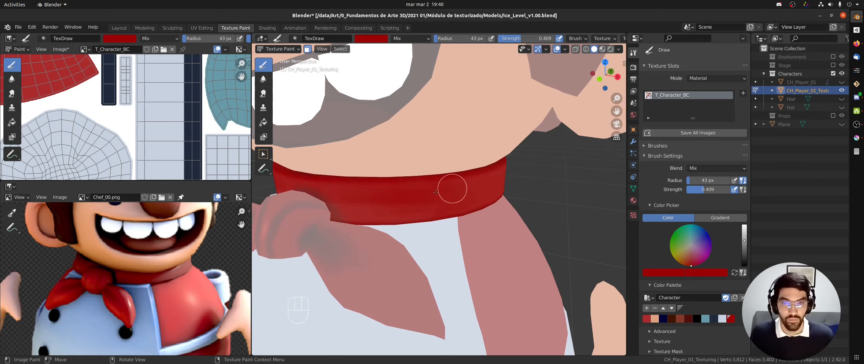
left_click_drag(18, 27, 41, 70)
mouse_move(35, 71)
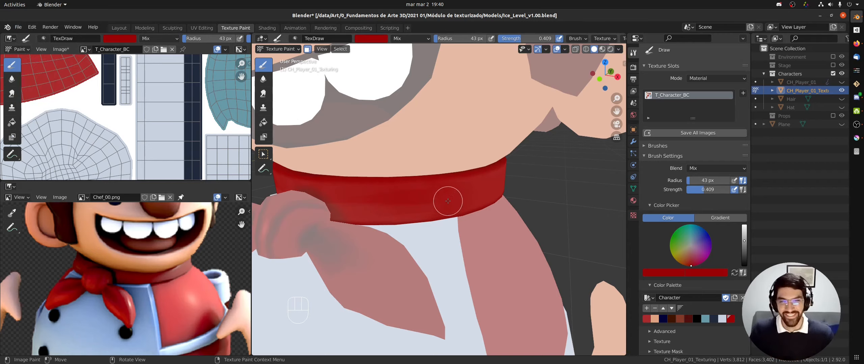
Step: Check the neck band's new stroke on the whole character with the face selection mask off
middle_click_drag(471, 175, 388, 269)
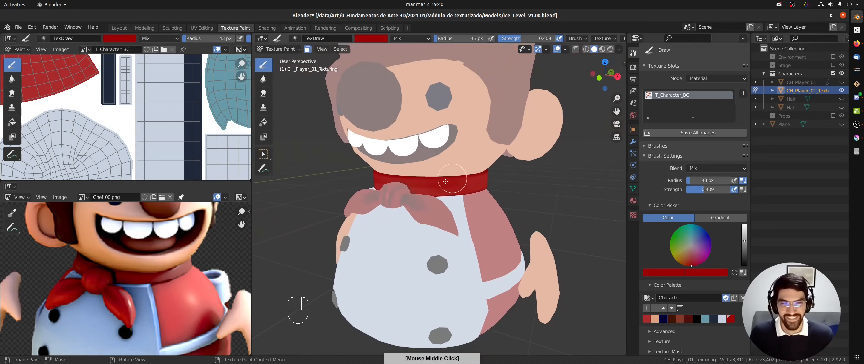
middle_click_drag(420, 198, 393, 226, "shift")
middle_click_drag(444, 185, 449, 183)
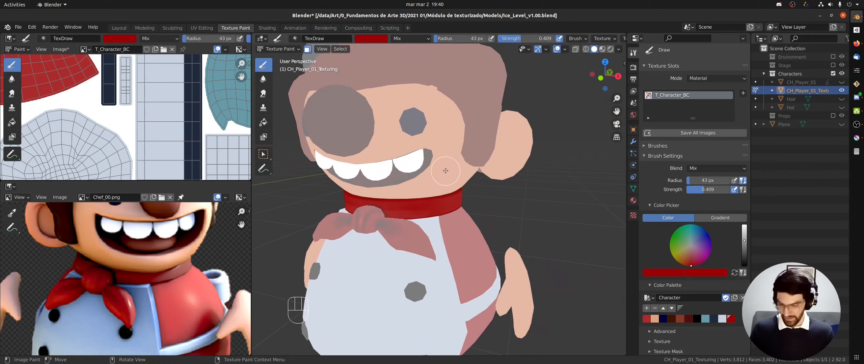
key("m")
middle_click_drag(448, 168, 411, 224, "ctrl")
mouse_move(400, 189)
middle_mouse_down()
mouse_move(417, 185)
mouse_move(393, 198)
mouse_move(428, 212)
mouse_move(378, 214)
middle_mouse_up()
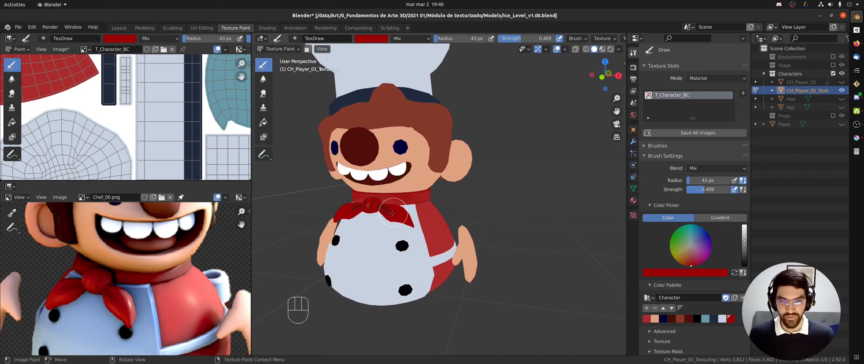
Step: Select the linked faces of the white jacket front and the waist belt in Edit Mode, delimited by seam
key("Tab")
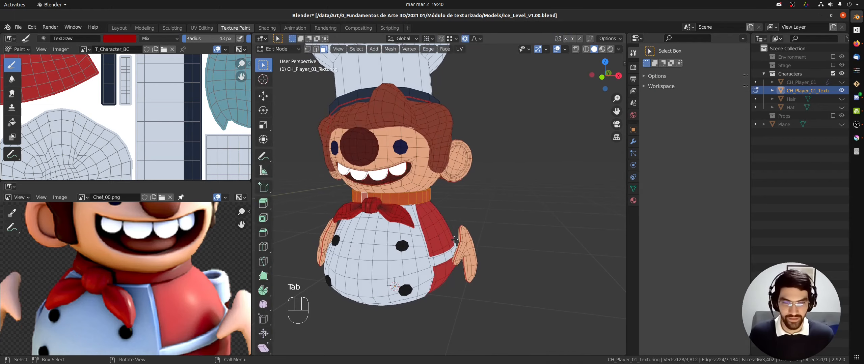
left_click(377, 237)
key("l")
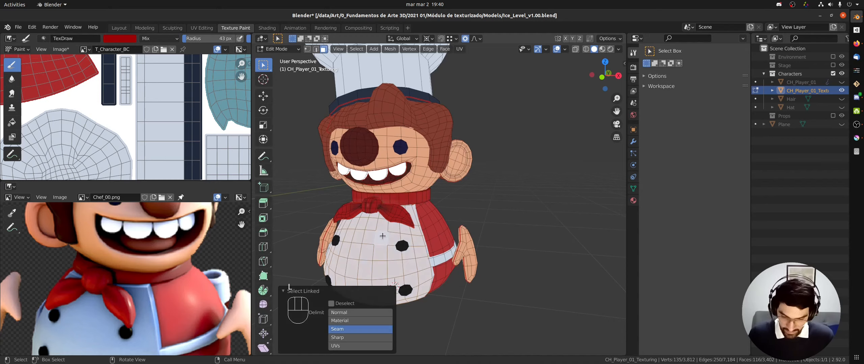
middle_click_drag(472, 233, 486, 236)
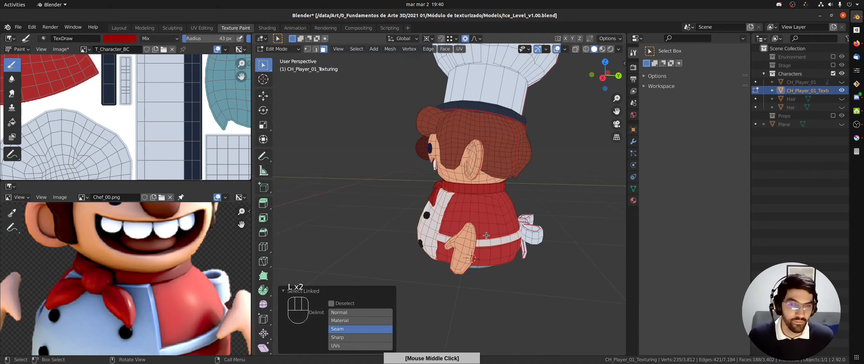
Step: Add the linked pieces of the bow at the back to the selection in vertex select mode and return to Texture Paint mode
key("1")
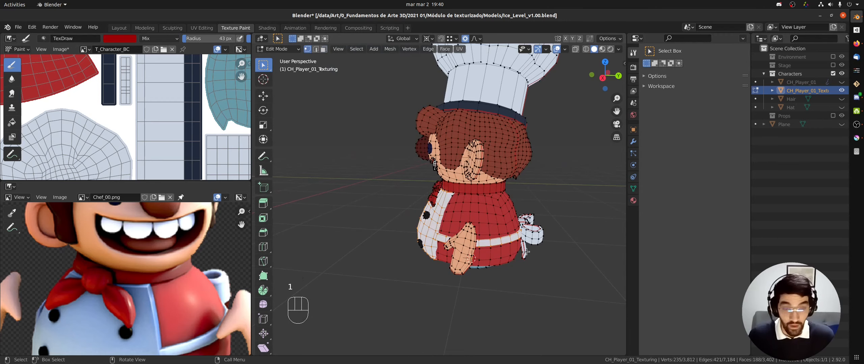
key("l")
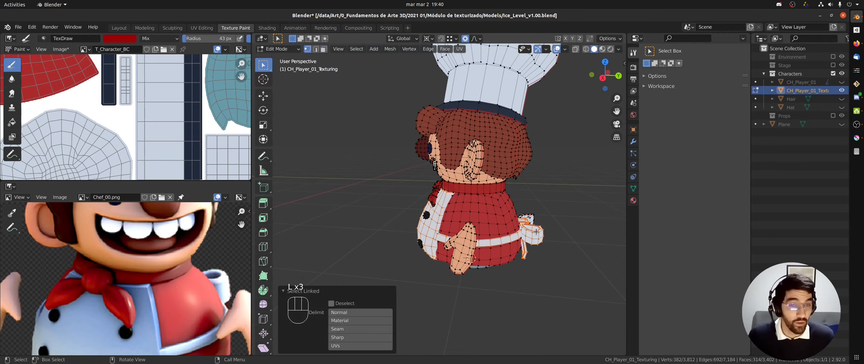
middle_click_drag(533, 215, 536, 232)
key("l")
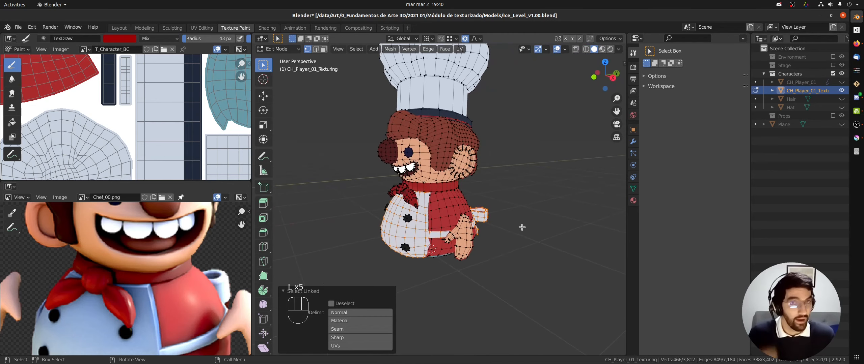
middle_click_drag(473, 212, 348, 199)
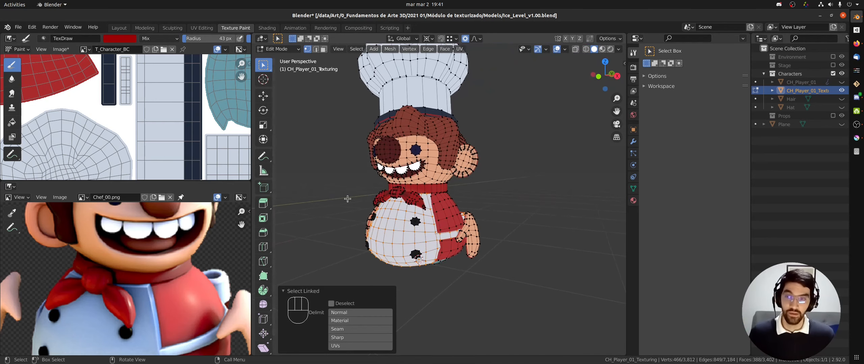
key("Tab")
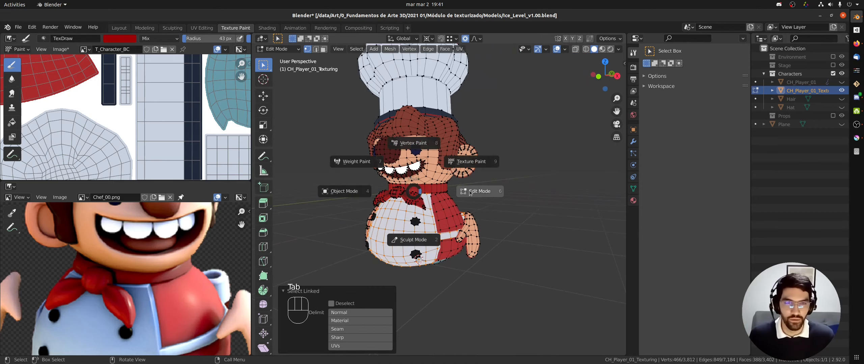
left_click(421, 177)
Step: Set the primary brush colour to a more saturated light blue based on the palette's pale blue-grey swatch, with that swatch as the secondary colour
scroll(421, 177, "up", 3)
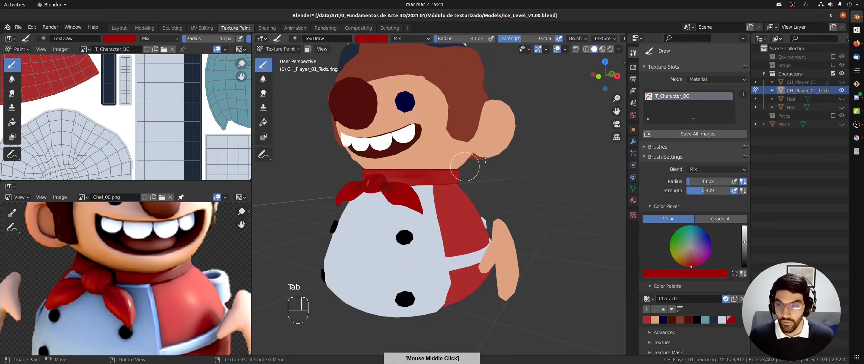
left_click(722, 320)
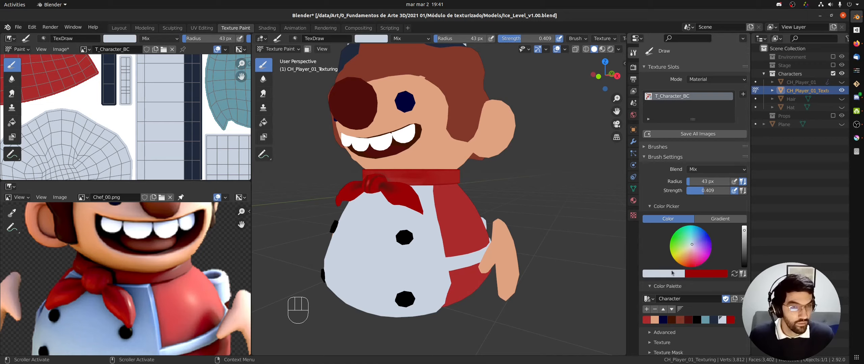
left_click(672, 275)
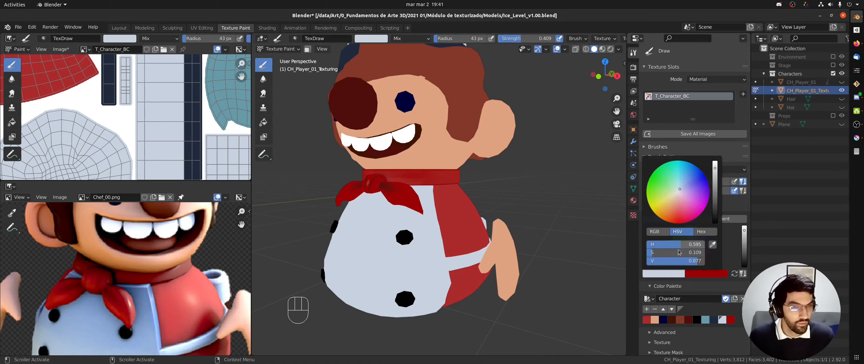
left_click_drag(671, 253, 695, 253)
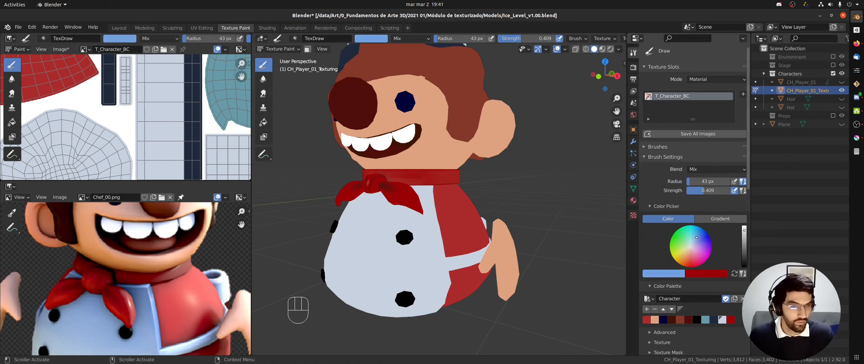
left_click(701, 275)
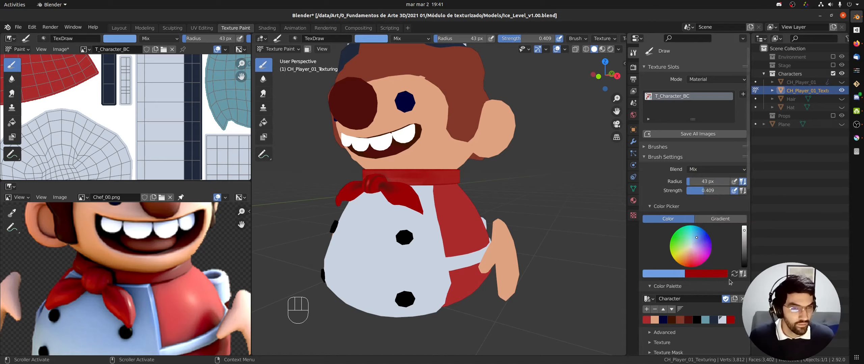
left_click(726, 277)
left_click(755, 245)
left_click(721, 319)
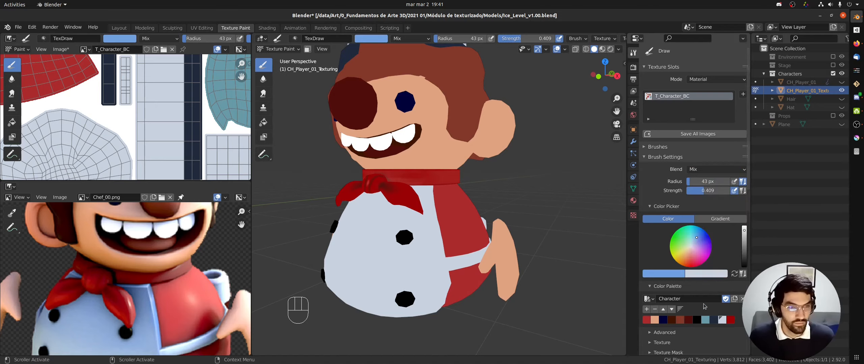
Step: Turn on the face selection mask and set the brush strength to 0.175
middle_click_drag(371, 184, 381, 187)
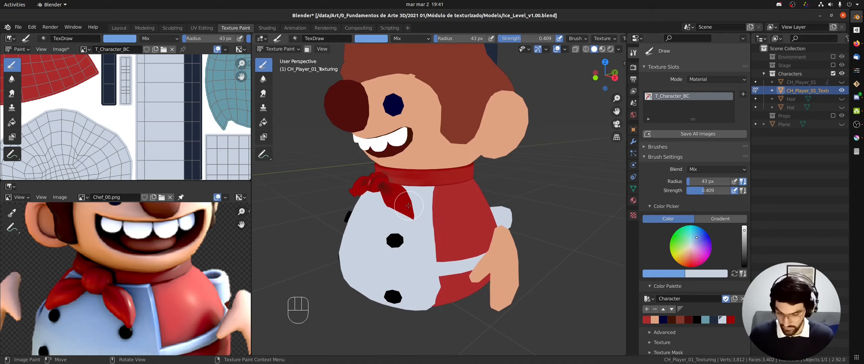
key("m")
scroll(425, 172, "up", 3)
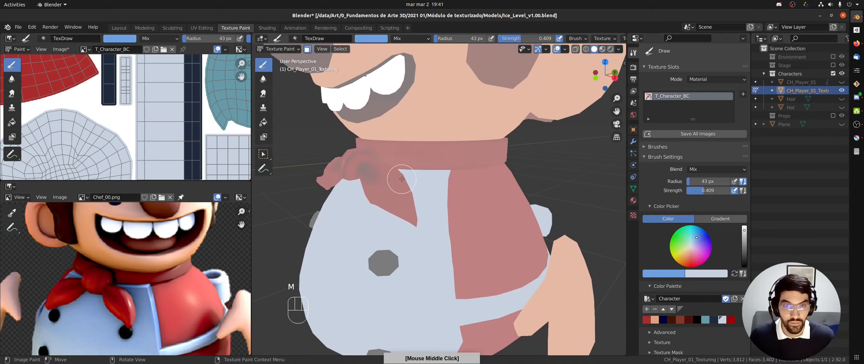
middle_click_drag(402, 179, 422, 251)
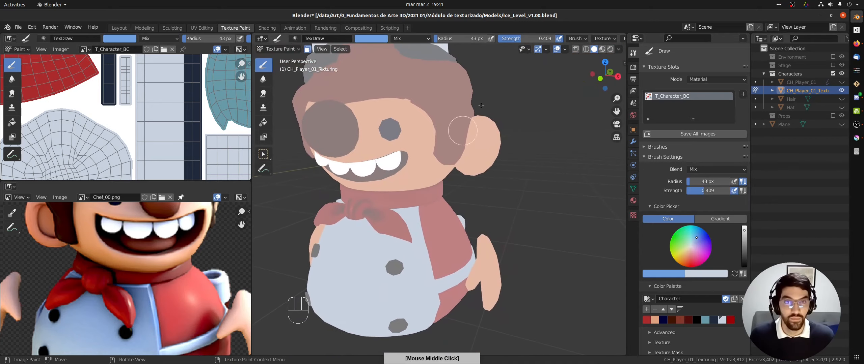
left_click_drag(522, 40, 499, 40)
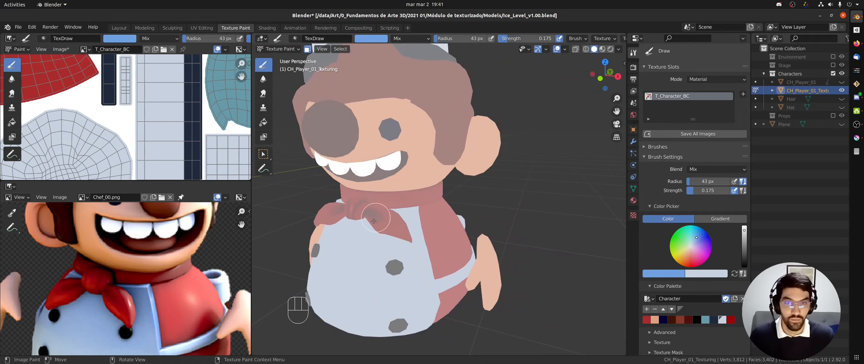
Step: Try a light blue stroke across the upper part of the jacket front and undo it
mouse_move(383, 207)
left_mouse_down()
mouse_move(429, 200)
mouse_move(420, 204)
mouse_move(432, 256)
left_mouse_up()
key("ctrl+z")
key("ctrl+z")
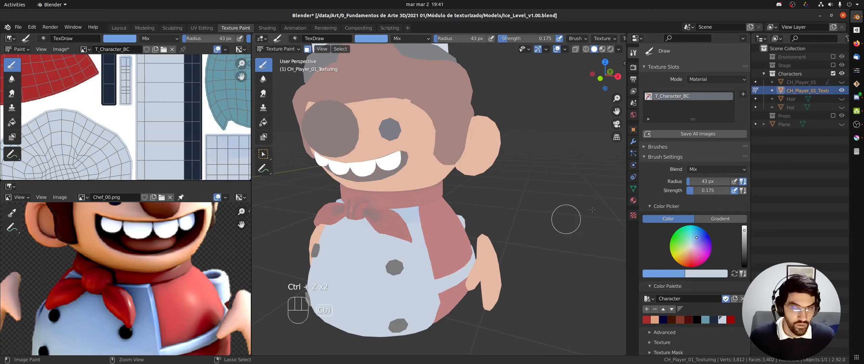
Step: Undo the last trial stroke on the jacket and set the brush falloff to the Sharp curve preset
left_click_drag(748, 181, 748, 301)
left_click(647, 329)
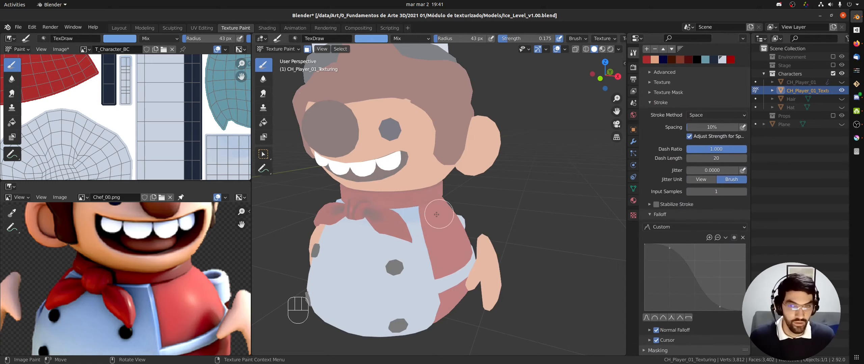
key("ctrl+z")
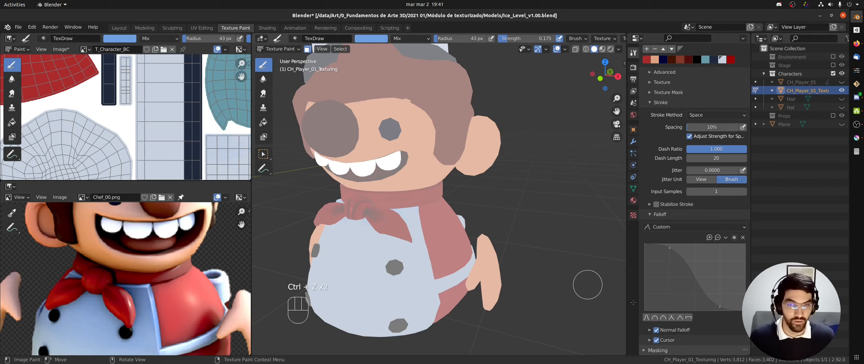
left_click(671, 319)
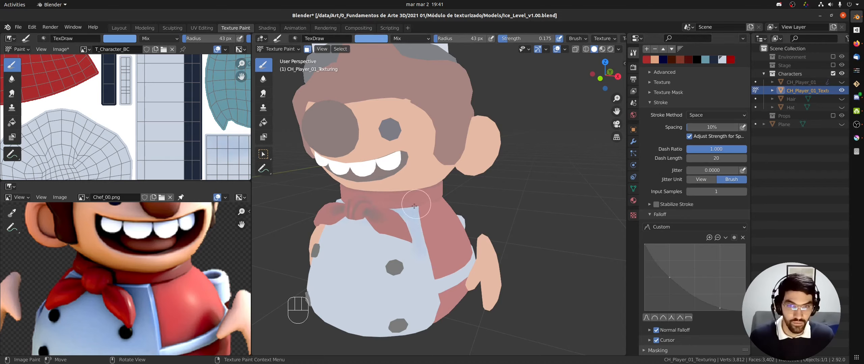
Step: Paint soft light blue shading down the side edge of the jacket front beside the red panel
middle_click_drag(433, 272, 462, 202)
mouse_move(462, 203)
left_mouse_down()
mouse_move(450, 233)
mouse_move(447, 217)
left_mouse_up()
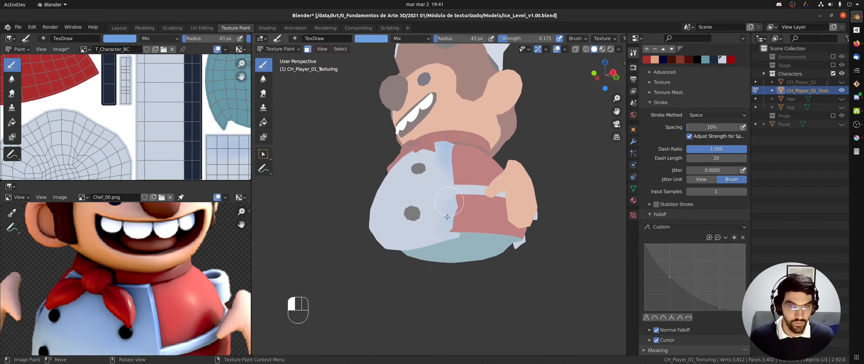
mouse_move(451, 176)
middle_mouse_down()
mouse_move(388, 239)
mouse_move(424, 203)
middle_mouse_up()
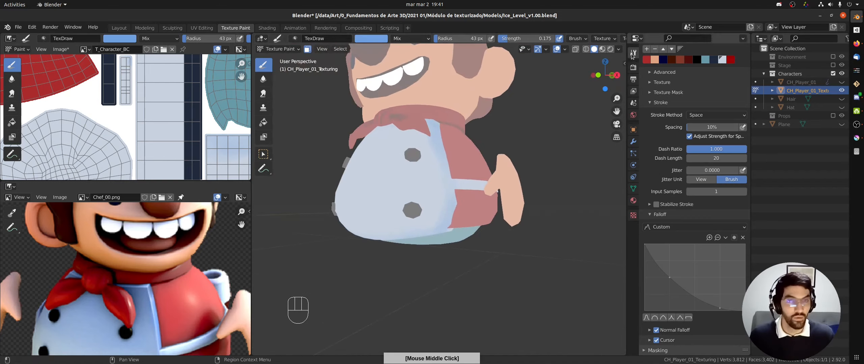
Step: Enable the Cavity and Shadow options in the viewport shading
left_click(618, 49)
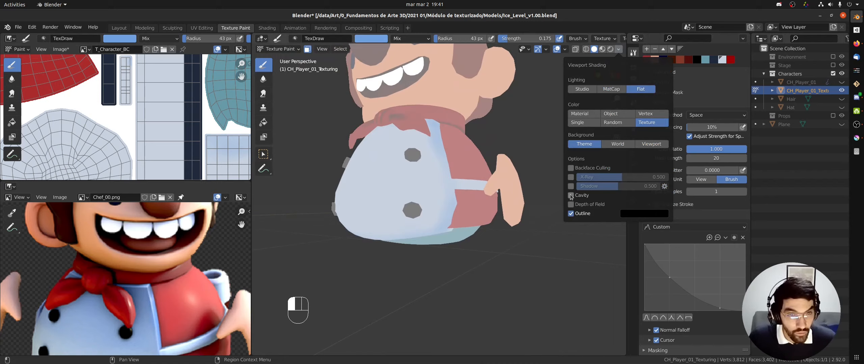
left_click(571, 196)
left_click(619, 49)
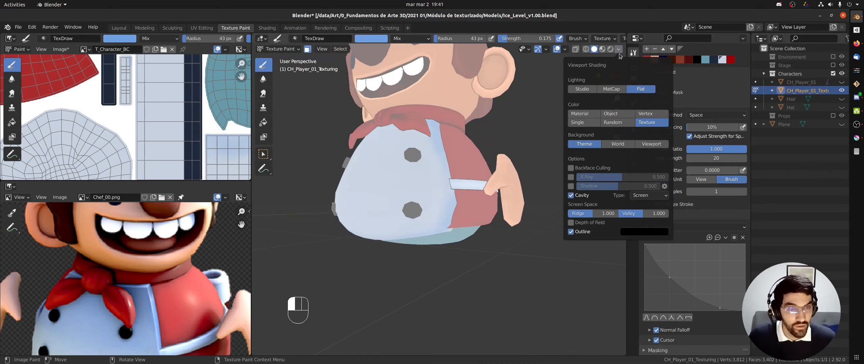
left_click(571, 186)
Step: Paint light blue shading along the lower edge and side of the jacket front in the front view
middle_click_drag(459, 196, 472, 199)
key("KP_1")
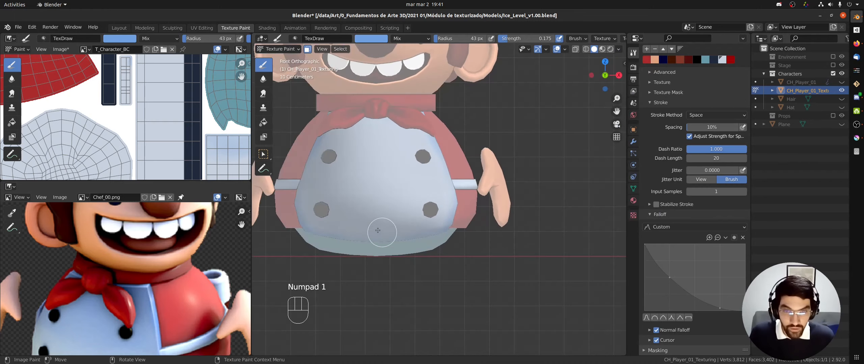
left_click_drag(378, 231, 443, 223)
left_click_drag(443, 222, 361, 232)
left_click_drag(361, 232, 449, 208)
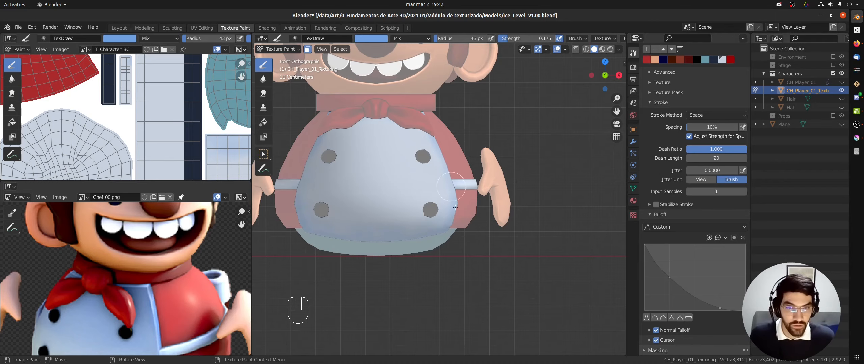
Step: Disable the viewport's Shadow option while checking the unmasked character, and turn the face selection mask back on
middle_click_drag(460, 158, 420, 171)
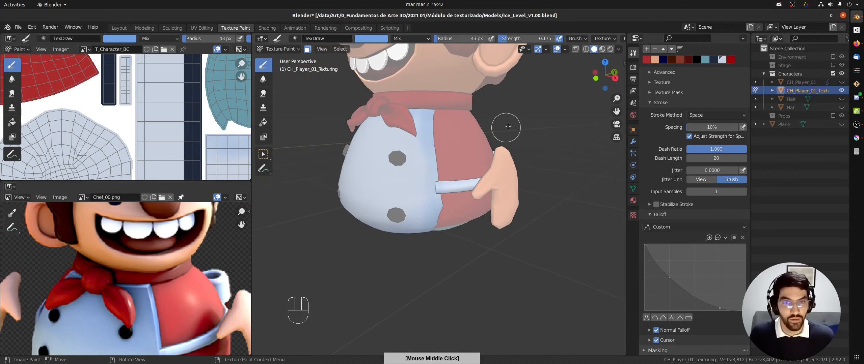
key("m")
middle_click_drag(460, 151, 495, 125)
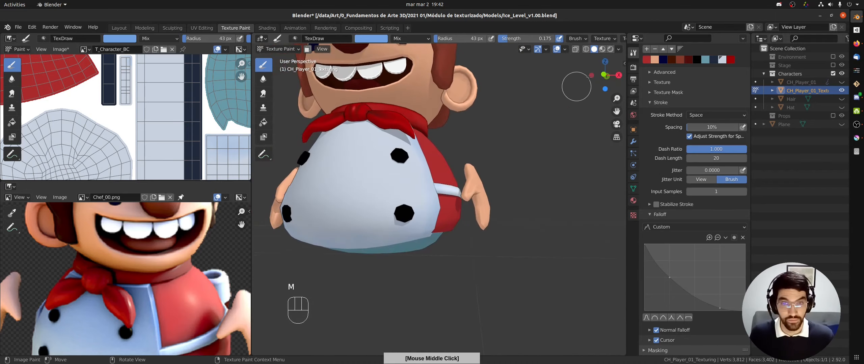
left_click(618, 49)
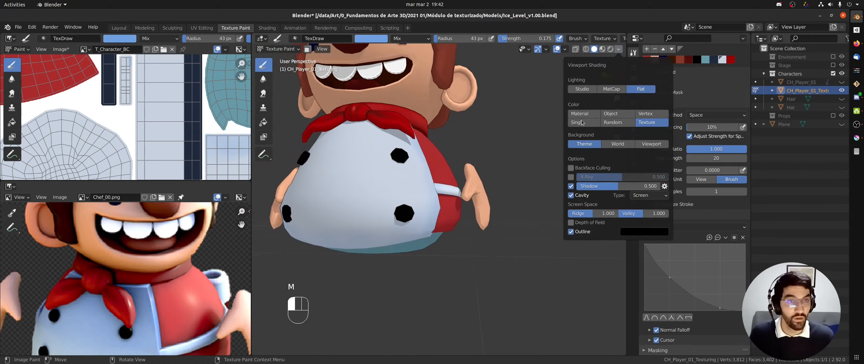
left_click(571, 187)
mouse_move(438, 210)
middle_mouse_down()
mouse_move(424, 153)
mouse_move(383, 146)
mouse_move(425, 184)
middle_mouse_up()
key("m")
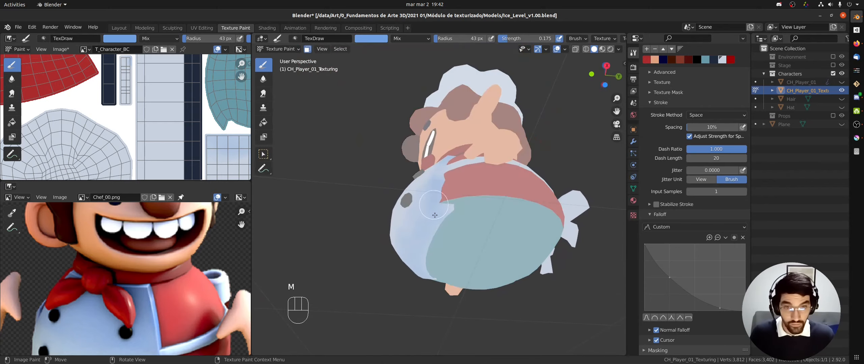
Step: Paint more light blue shading on the underside and lower side edge of the jacket front, next to the red panel
mouse_move(455, 210)
left_mouse_down()
mouse_move(452, 219)
mouse_move(454, 204)
left_mouse_up()
left_click_drag(441, 240, 436, 240)
middle_click_drag(435, 276, 434, 303)
left_click_drag(443, 184, 441, 188)
middle_click_drag(449, 154, 436, 186)
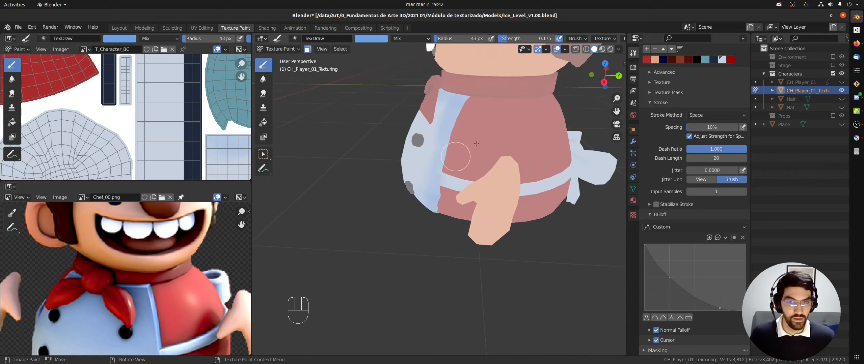
left_click(620, 49)
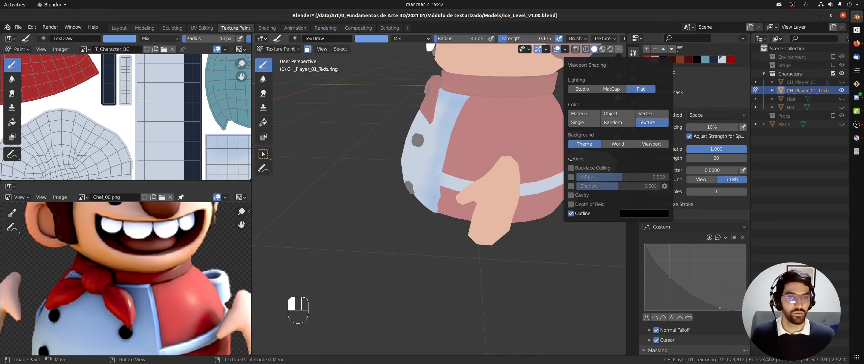
Step: Select the jacket front's linked faces in Edit Mode as the paint mask and return to Texture Paint mode
scroll(414, 145, "up", 5)
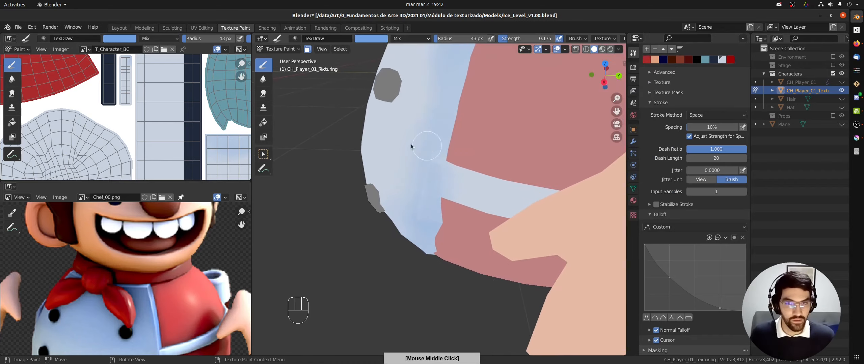
key("Tab")
key("Tab")
left_click(434, 143)
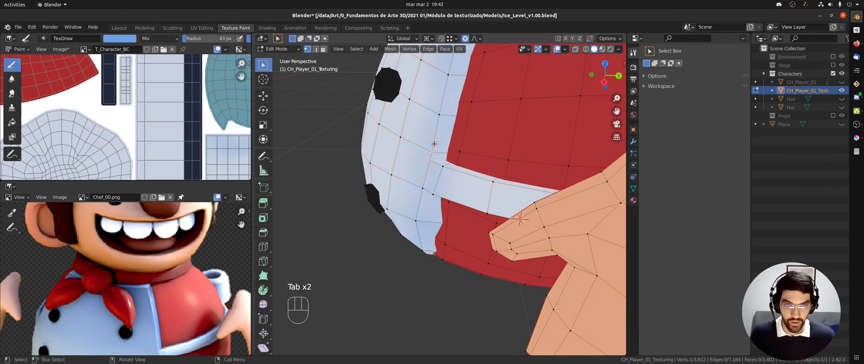
key("l")
key("ctrl+Tab")
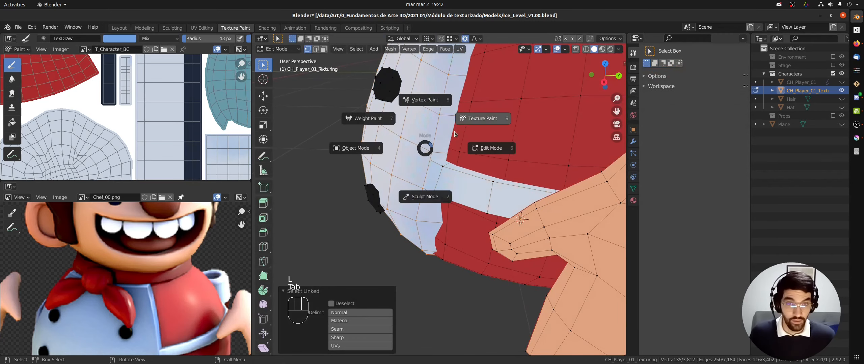
left_click(474, 119)
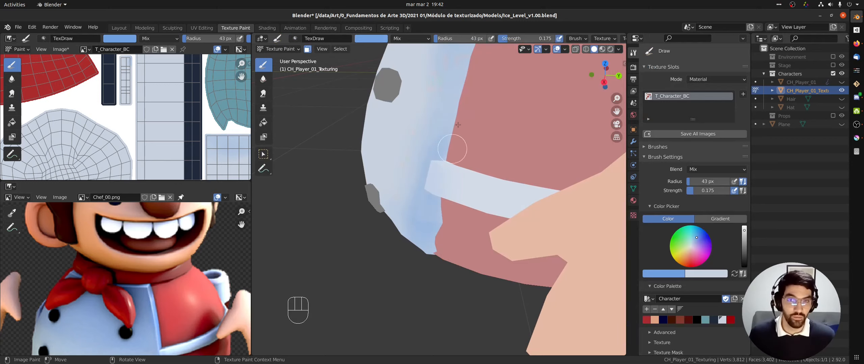
Step: Soften the blue shading down the side edge of the jacket front, from beside the red panel to the lower hem
middle_click_drag(457, 145, 431, 221, "ctrl")
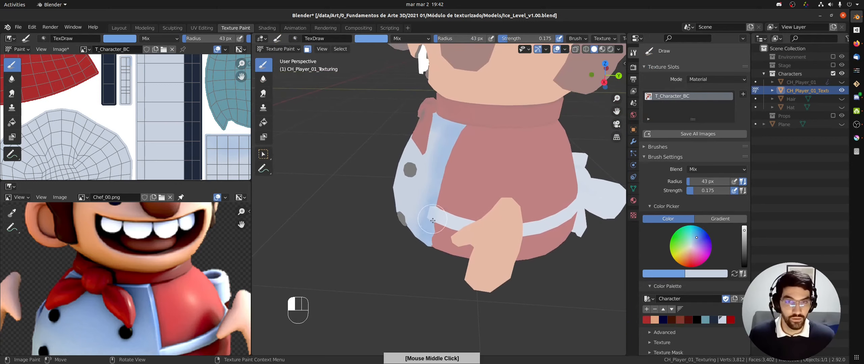
left_click(263, 79)
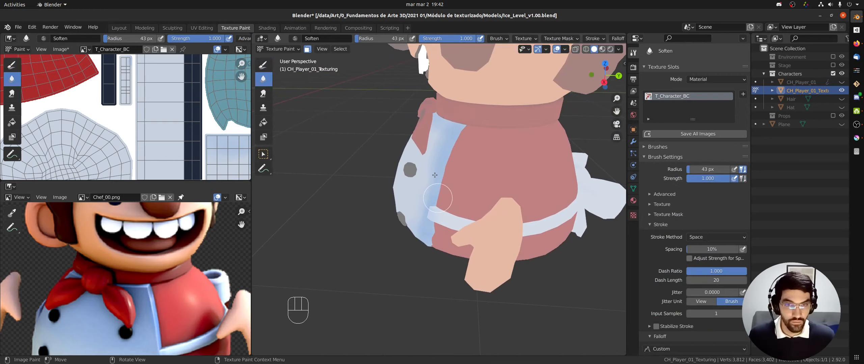
left_click_drag(437, 204, 436, 189)
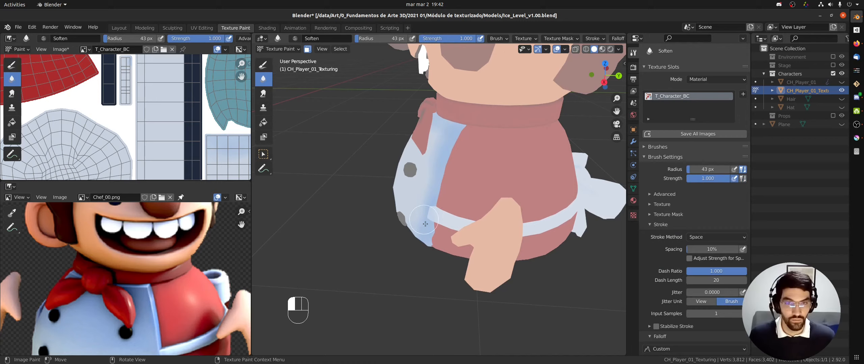
left_click_drag(425, 224, 425, 239)
mouse_move(425, 239)
middle_mouse_down()
mouse_move(443, 199)
mouse_move(424, 210)
middle_mouse_up()
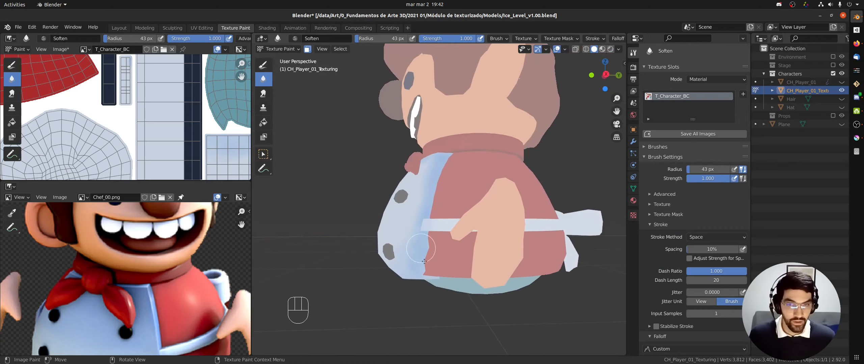
middle_click_drag(425, 262, 438, 233, "ctrl")
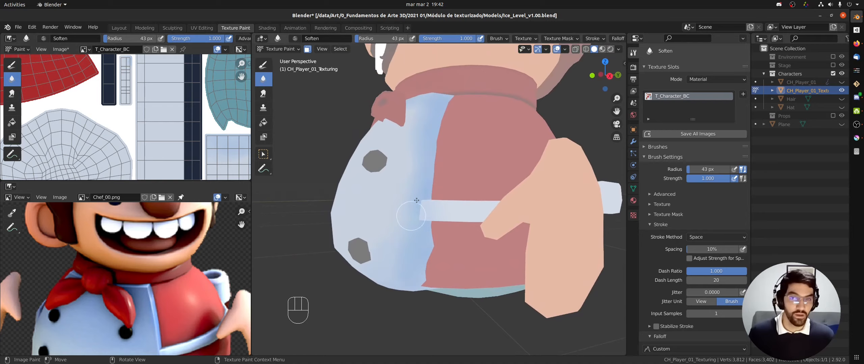
left_click_drag(418, 263, 412, 274)
Step: Soften the blue shading above the waist strap and near the scarf, and check the front with the face selection mask temporarily off
middle_click_drag(434, 189, 437, 233, "ctrl")
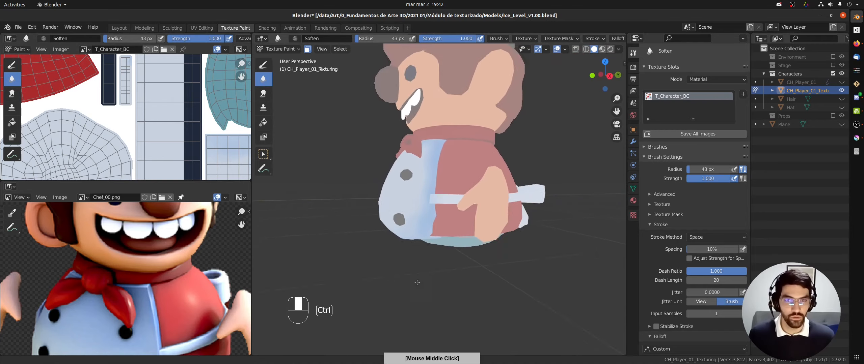
mouse_move(450, 145)
middle_mouse_down("ctrl")
mouse_move(451, 185)
mouse_move(426, 190)
middle_mouse_up("ctrl")
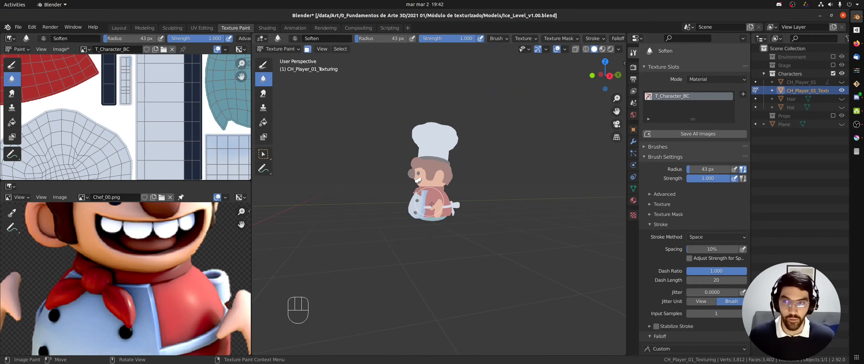
mouse_move(417, 224)
middle_mouse_down("ctrl")
mouse_move(459, 143)
mouse_move(446, 218)
middle_mouse_up("ctrl")
left_click_drag(424, 163, 416, 174)
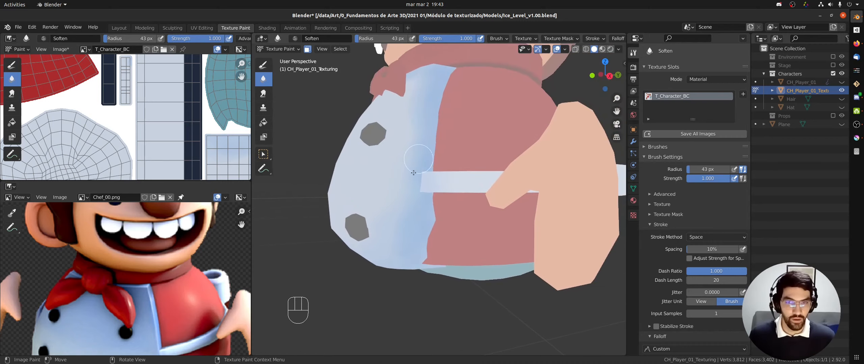
middle_click_drag(403, 211, 448, 209)
left_click_drag(426, 131, 438, 132)
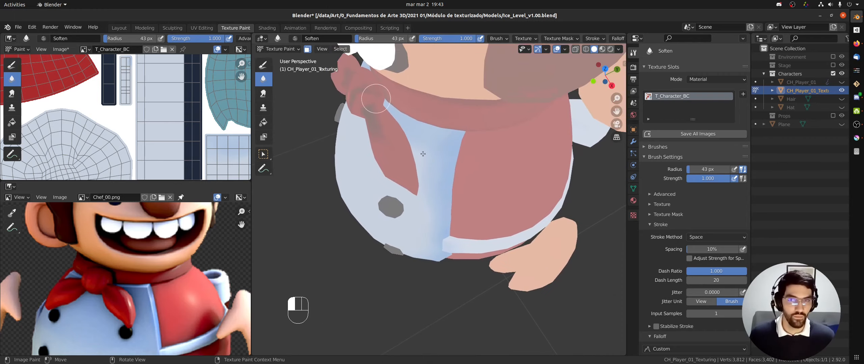
mouse_move(475, 190)
middle_mouse_down()
mouse_move(490, 213)
mouse_move(483, 184)
middle_mouse_up()
key("m")
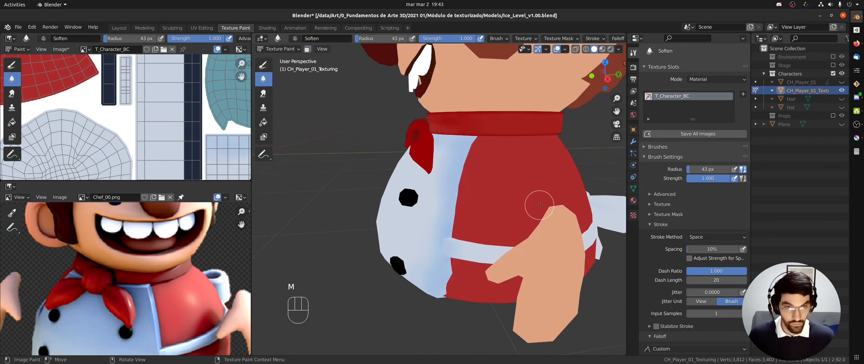
mouse_move(493, 229)
middle_mouse_down()
mouse_move(499, 206)
mouse_move(513, 218)
middle_mouse_up()
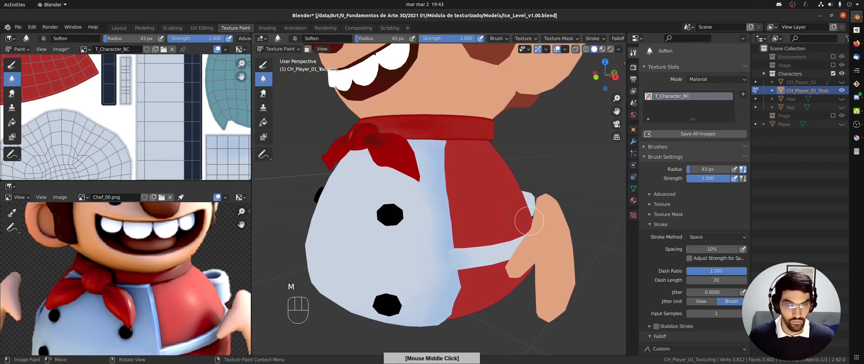
key("m")
Step: Make the waist strap's linked faces the only selection in Edit Mode and return to Texture Paint mode
key("Tab")
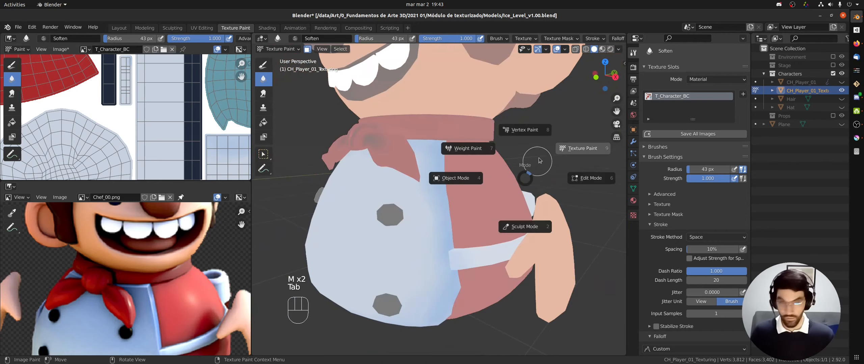
key("Tab")
left_click(631, 151)
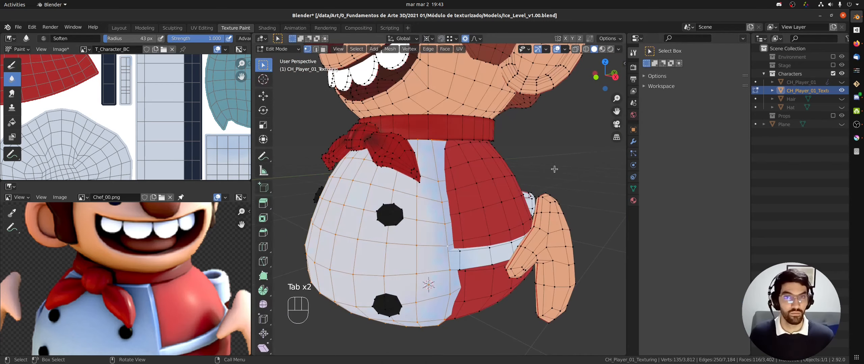
middle_click_drag(477, 237, 448, 198, "shift")
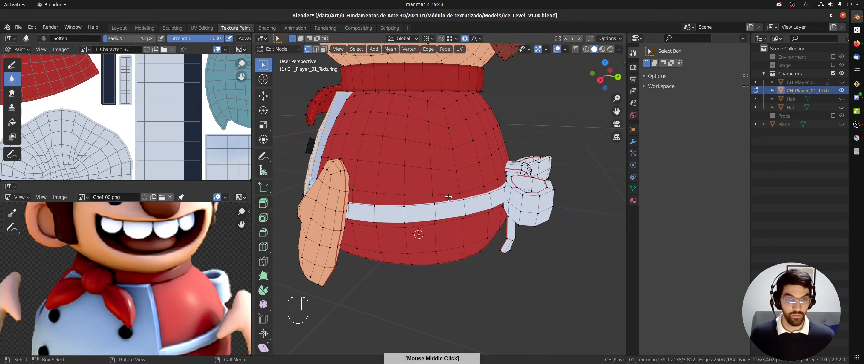
key("l")
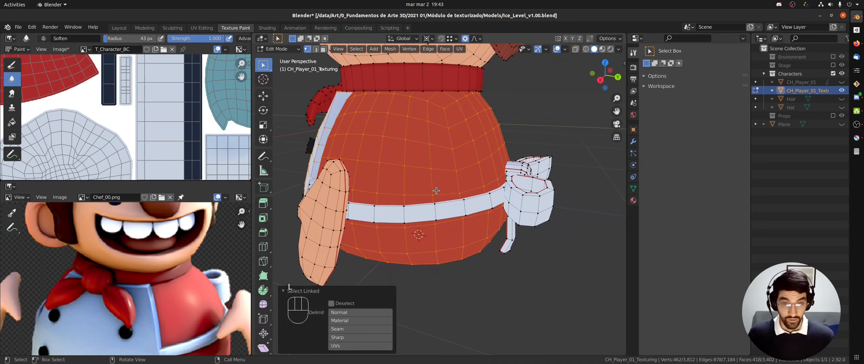
key("shift+l")
key("l")
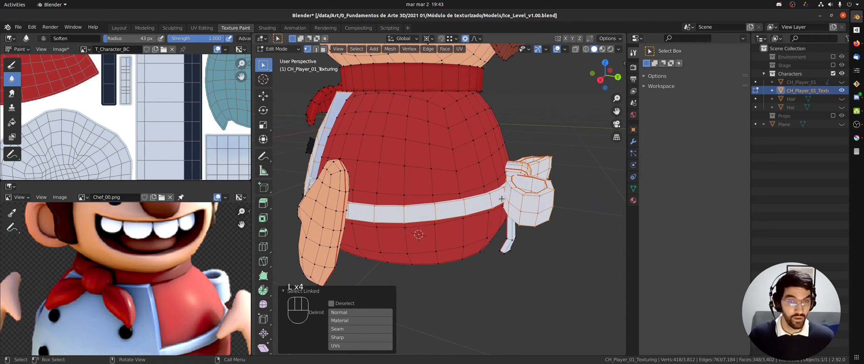
key("l")
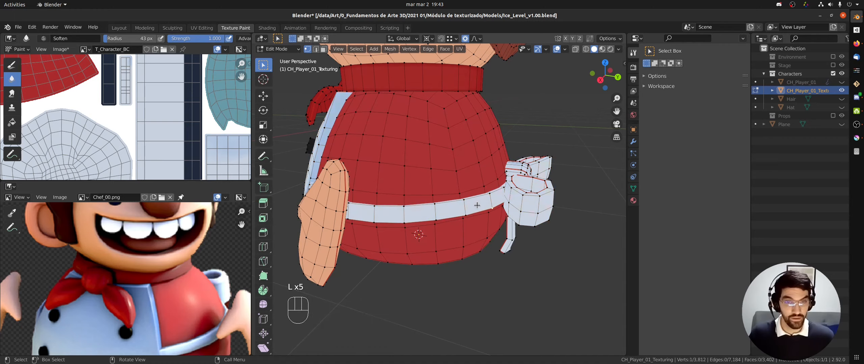
key("l")
middle_click_drag(305, 187, 366, 184)
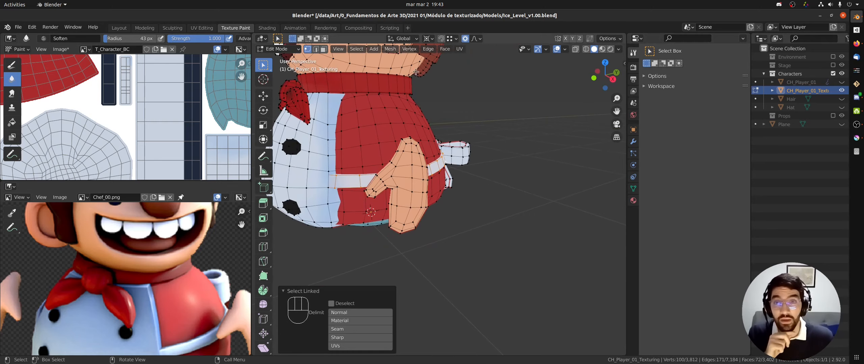
left_click(267, 29)
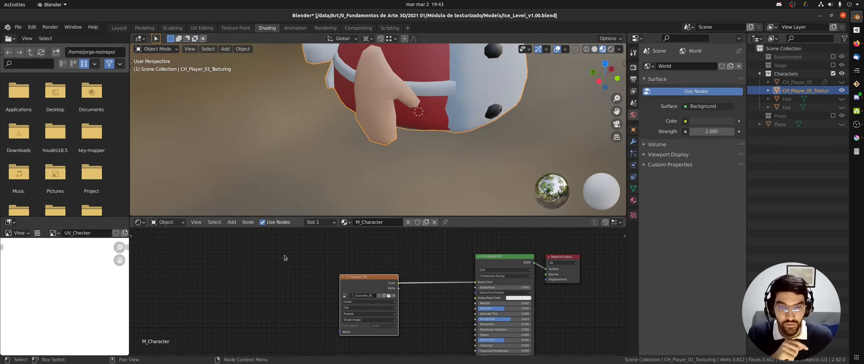
left_click(235, 27)
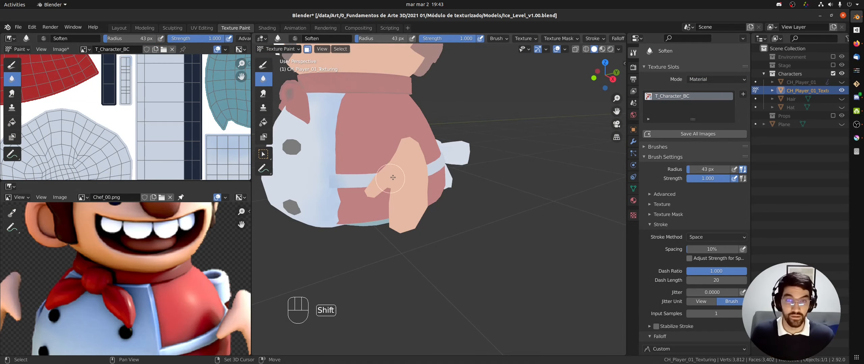
Step: Paint light blue shading with the Draw brush along the waist strap, from the jacket front around the side toward the back
middle_click_drag(398, 178, 454, 186, "shift")
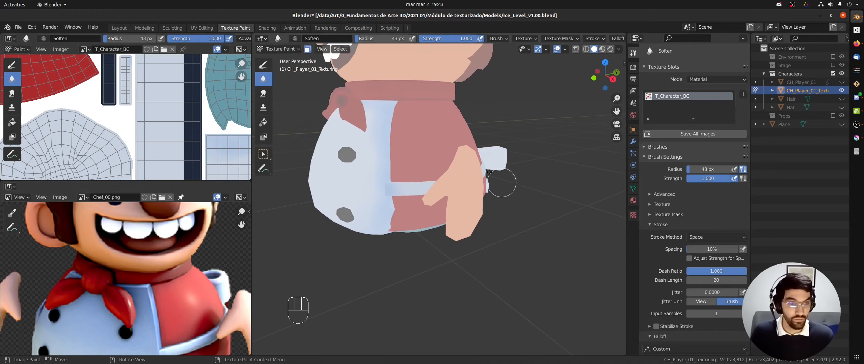
left_click(264, 67)
middle_click_drag(410, 193, 396, 207, "ctrl")
middle_click_drag(379, 182, 368, 203)
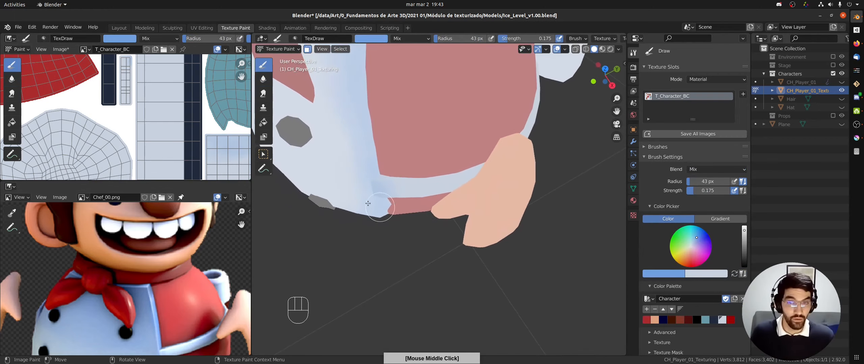
left_click_drag(375, 176, 428, 174)
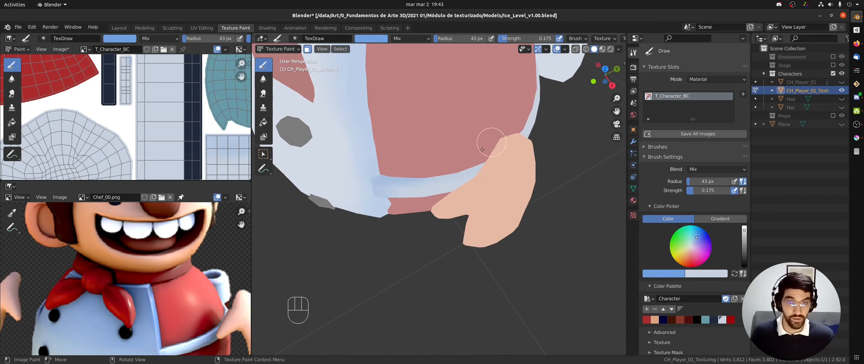
middle_click_drag(432, 173, 411, 116)
left_click_drag(372, 93, 432, 139)
left_click_drag(380, 114, 394, 133)
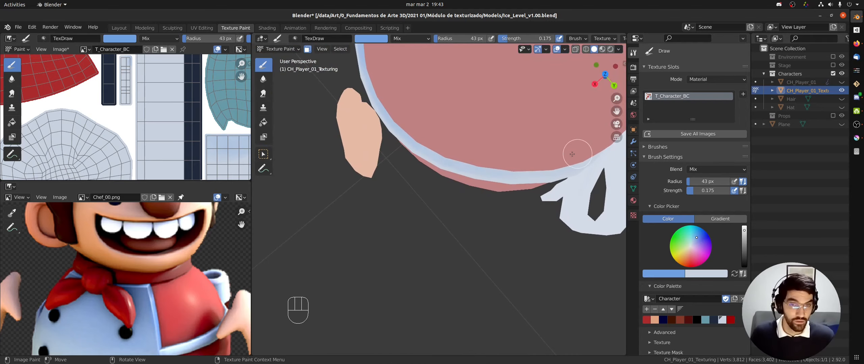
Step: Paint light blue shading along the lower edge of the waist strap, from the back bow round to the front
middle_click_drag(573, 154, 377, 167, "shift")
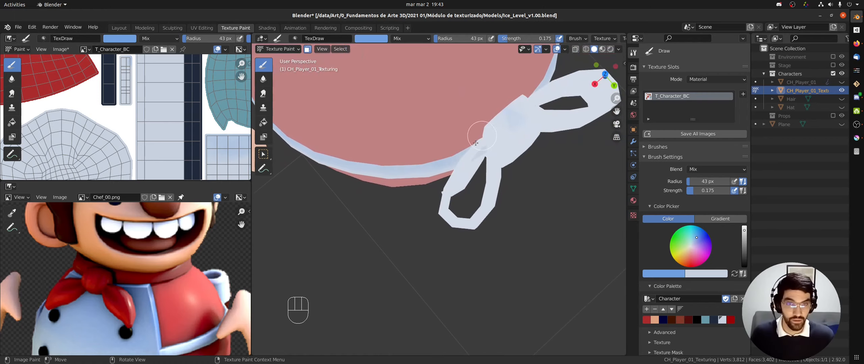
middle_click_drag(447, 157, 483, 203)
left_click_drag(421, 189, 398, 187)
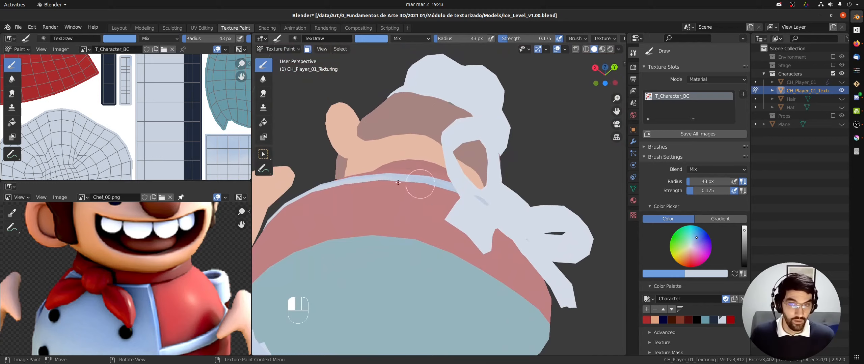
middle_click_drag(282, 206, 505, 202)
left_click_drag(486, 200, 405, 185)
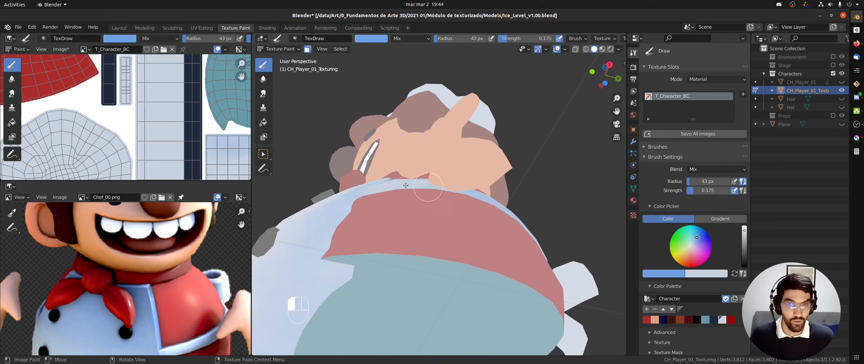
middle_click_drag(420, 189, 381, 208)
Step: Soften the blue shading on the waist strap with the Soften brush, from beside the hand toward the back bow
left_click(263, 79)
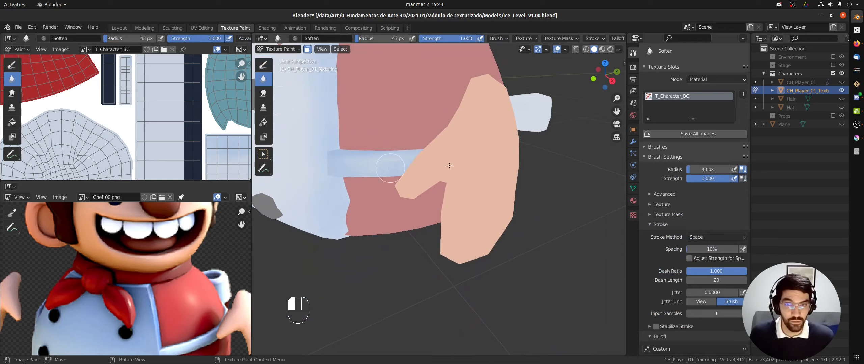
middle_click_drag(471, 160, 362, 170)
mouse_move(366, 157)
left_mouse_down()
mouse_move(463, 166)
mouse_move(312, 161)
mouse_move(488, 162)
mouse_move(453, 165)
left_mouse_up()
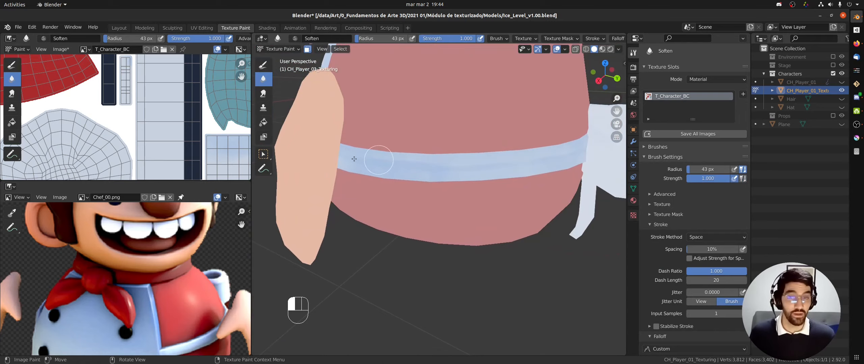
left_click_drag(460, 157, 424, 165)
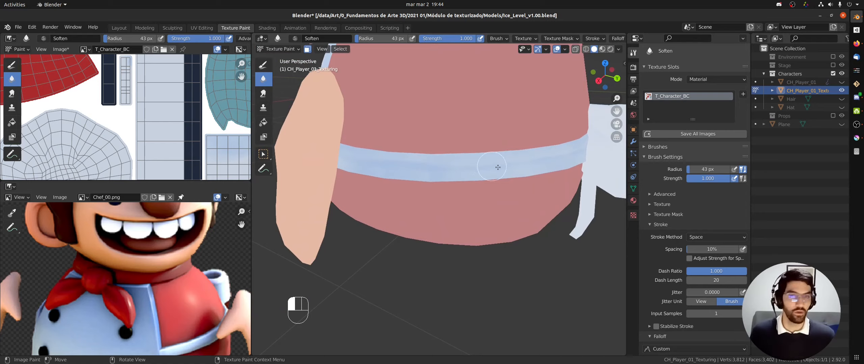
middle_click_drag(441, 170, 425, 192)
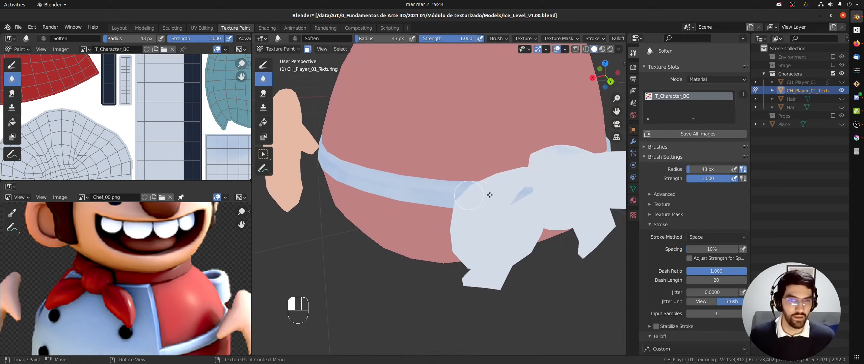
middle_click_drag(490, 195, 443, 196)
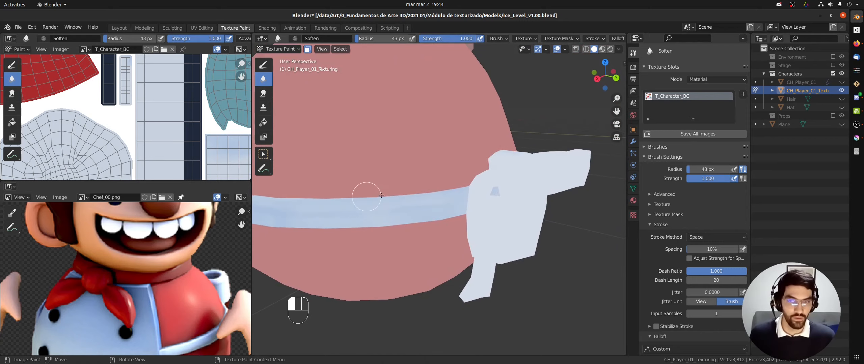
Step: Smooth the remaining shading patches along the waist strap, from near the back bow forward to the hand
mouse_move(381, 195)
left_mouse_down()
mouse_move(447, 194)
mouse_move(283, 210)
mouse_move(317, 204)
left_mouse_up()
middle_click_drag(419, 202, 543, 196, "shift")
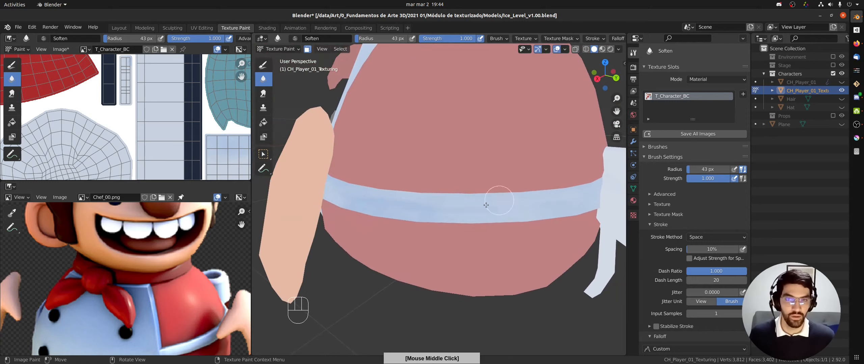
mouse_move(437, 208)
left_mouse_down()
mouse_move(443, 211)
mouse_move(395, 198)
left_mouse_up()
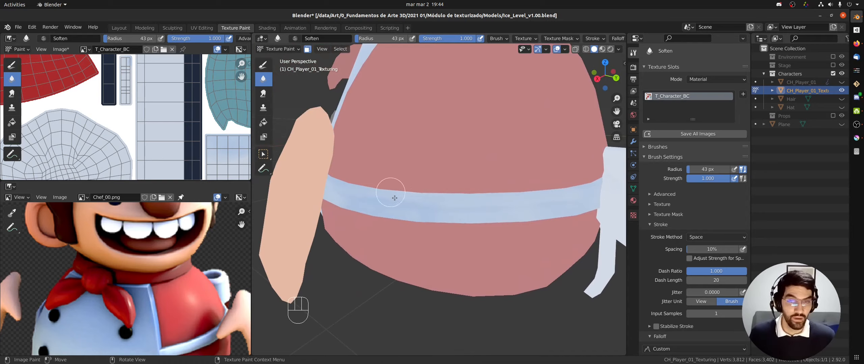
left_click_drag(446, 209, 434, 208)
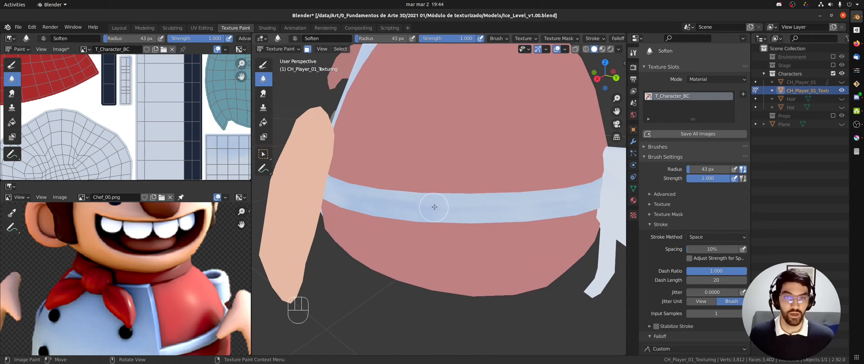
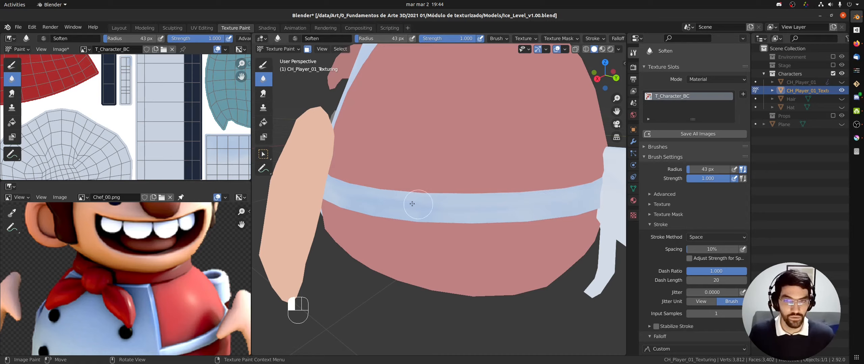
middle_click_drag(451, 209, 423, 209)
left_click_drag(398, 217, 378, 210)
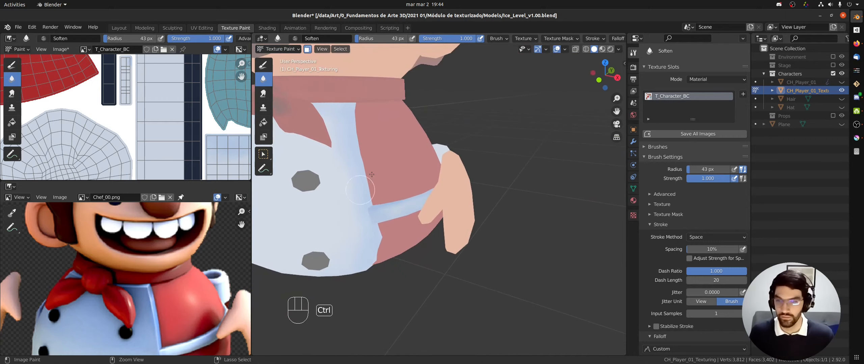
Step: Check the whole character with the face selection mask off and compare the face with the reference image
middle_click_drag(361, 169, 350, 216, "ctrl")
key("m")
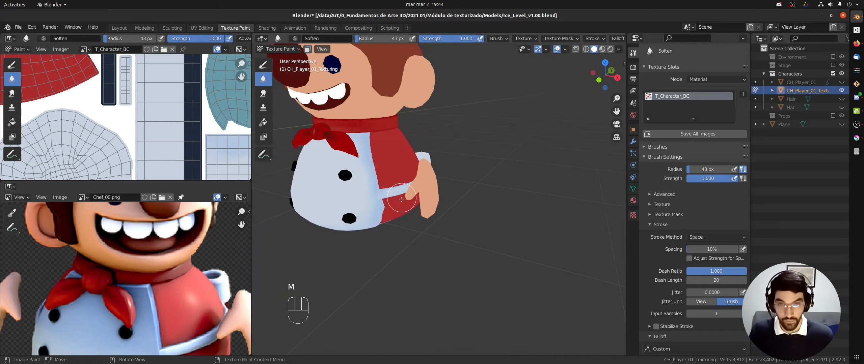
middle_click_drag(418, 197, 435, 193)
middle_click_drag(358, 128, 445, 195, "shift")
middle_click_drag(195, 242, 187, 292)
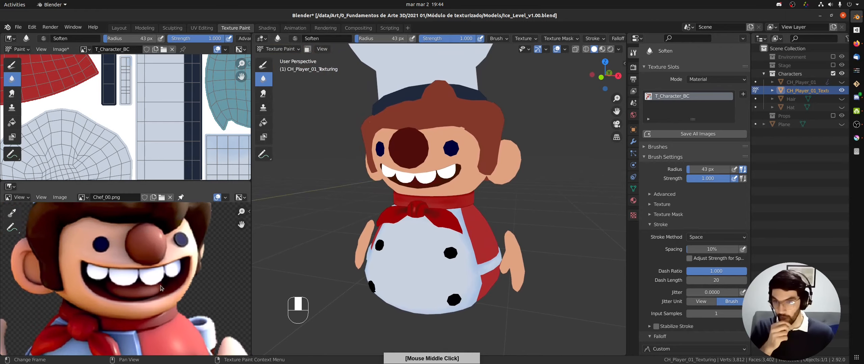
mouse_move(445, 205)
middle_mouse_down()
mouse_move(461, 192)
mouse_move(496, 191)
mouse_move(462, 189)
mouse_move(469, 128)
middle_mouse_up()
Step: Select the mouth interior's linked faces in Edit Mode with face selection
key("ctrl+Tab")
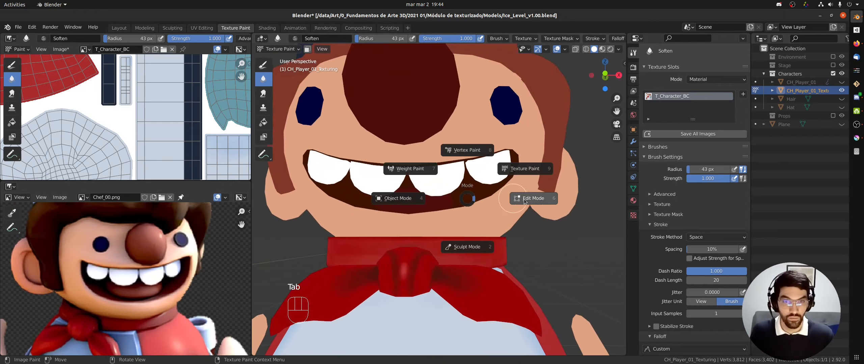
left_click(481, 188)
key("3")
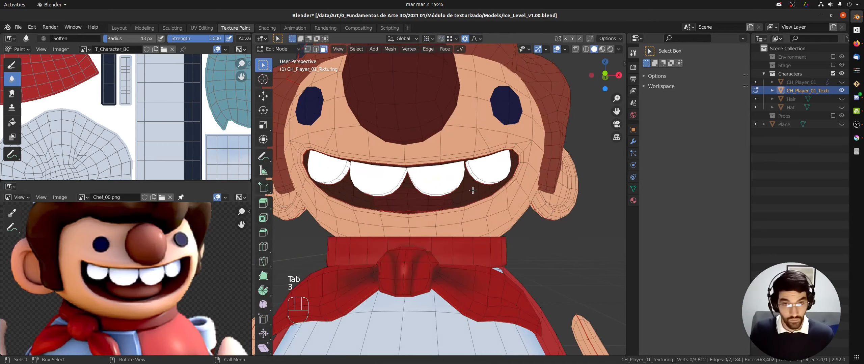
key("l")
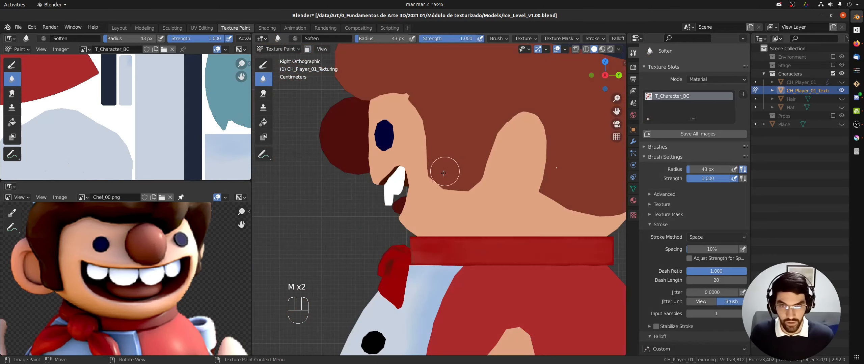
Step: Go back to Edit Mode, clear the mouth selection and reveal all hidden faces
key("Tab")
left_click(533, 175)
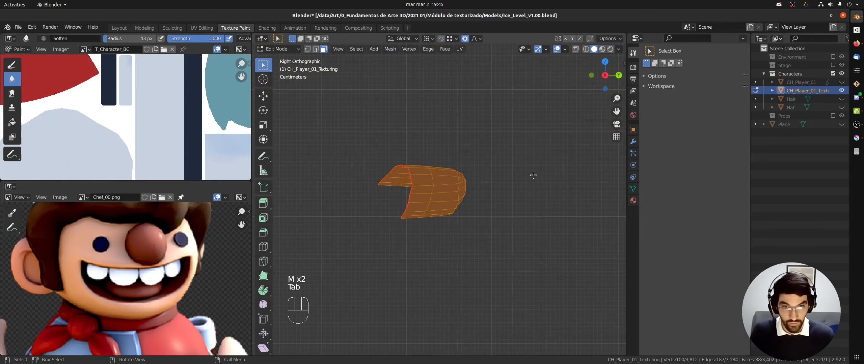
key("alt+a")
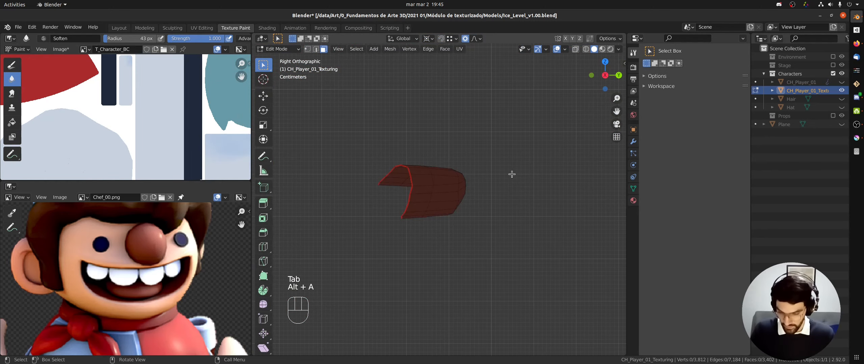
key("alt+h")
key("Tab")
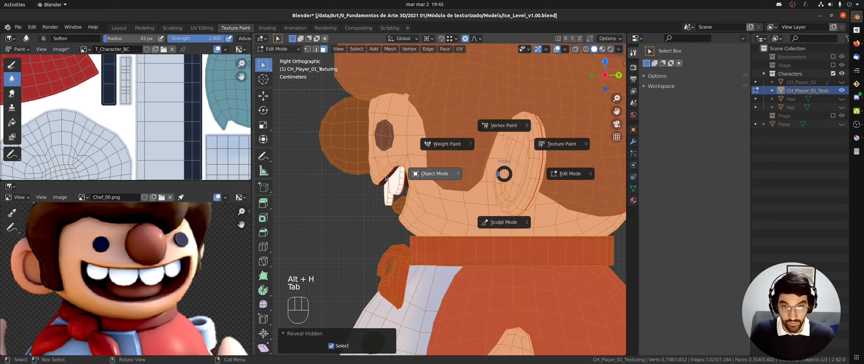
left_click(456, 172)
key("Tab")
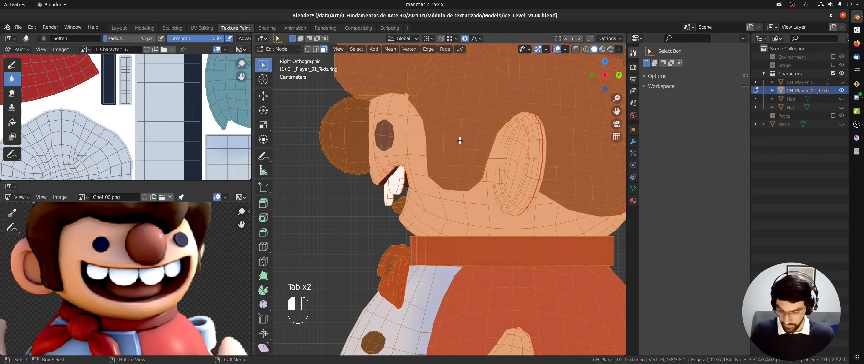
Step: Make the hair's linked faces, delimited by seams, the only selection and return to Texture Paint mode
left_click(460, 141)
key("l")
key("Tab")
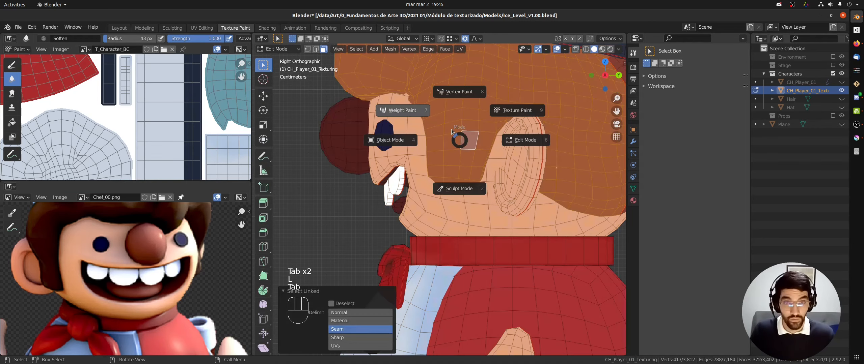
left_click(509, 114)
Step: Toggle the face selection mask repeatedly to compare the head with and without the hair isolated
key("m")
key("m")
key("m")
key("m")
key("m")
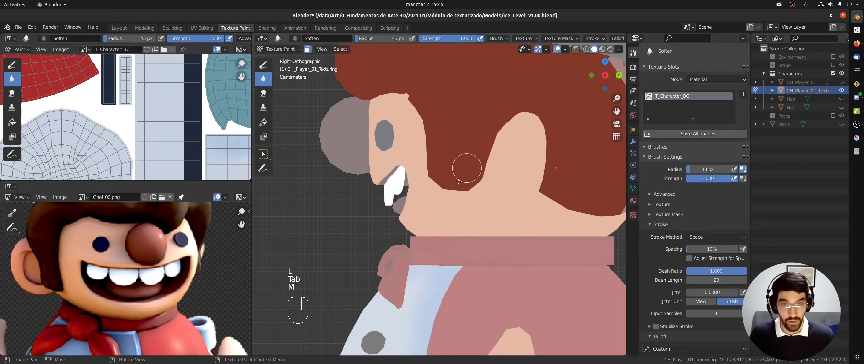
key("m")
key("m")
key("m")
key("m")
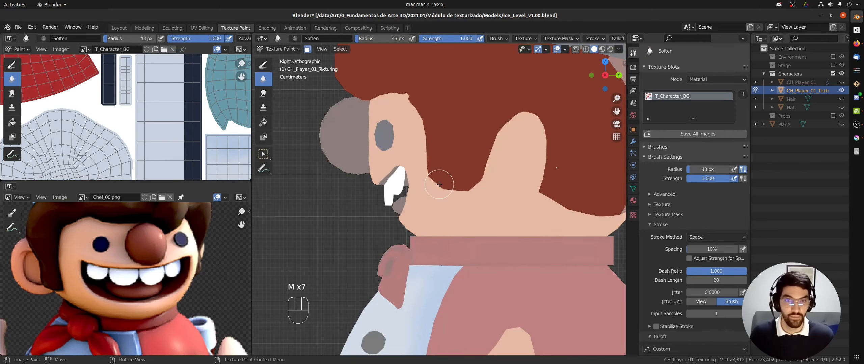
key("m")
key("m")
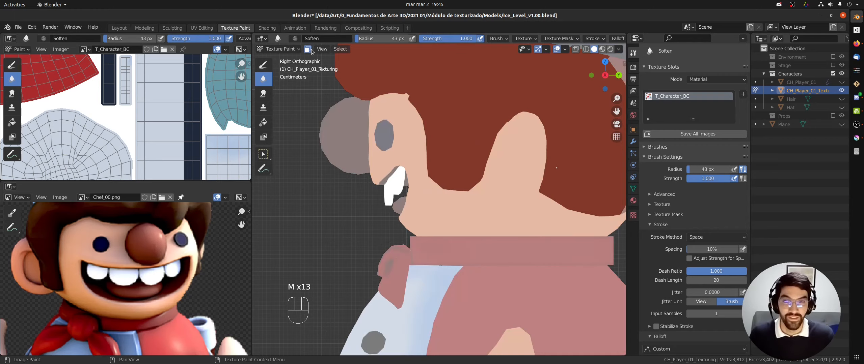
key("m")
key("m")
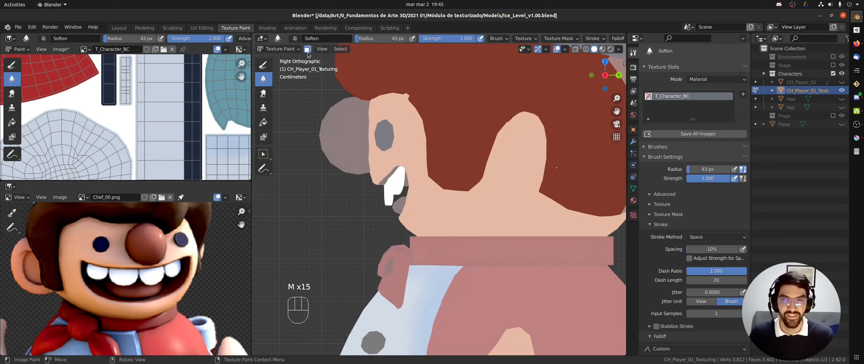
key("m")
key("m")
key("m")
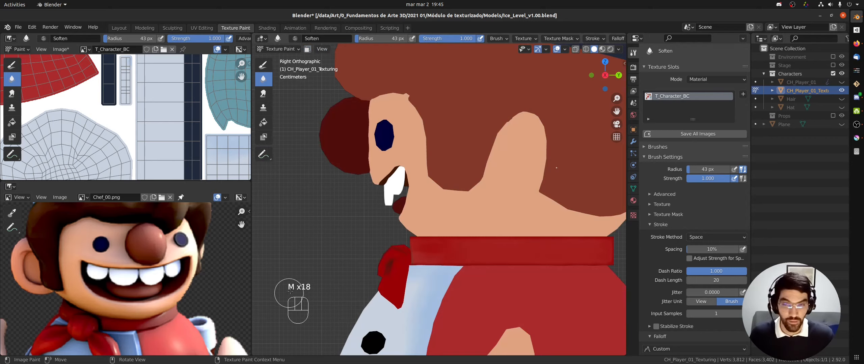
key("m")
key("m")
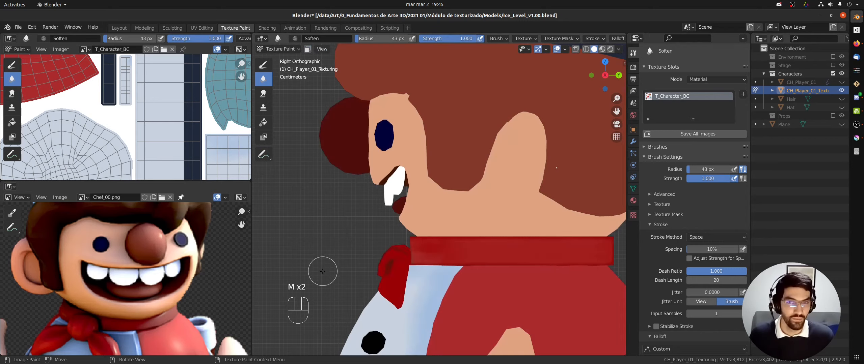
key("m")
key("m")
key("m")
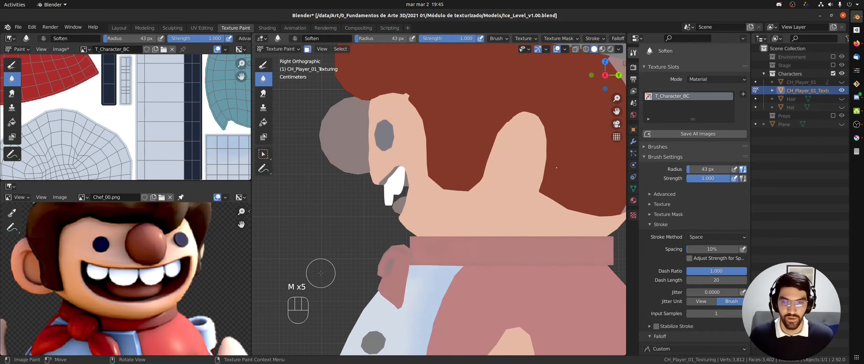
key("m")
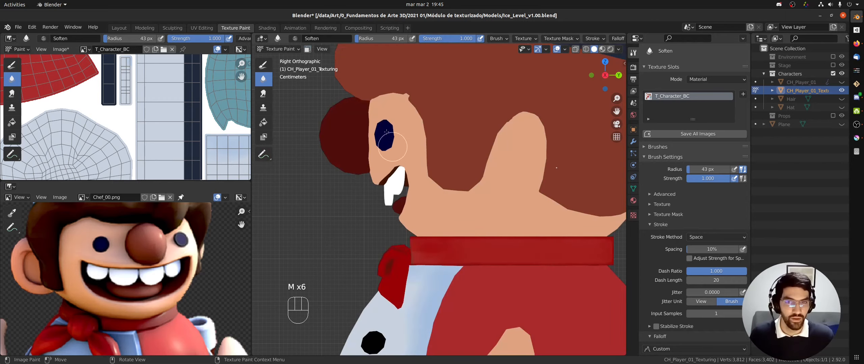
middle_click_drag(379, 184, 458, 187)
middle_click_drag(429, 189, 387, 187)
key("m")
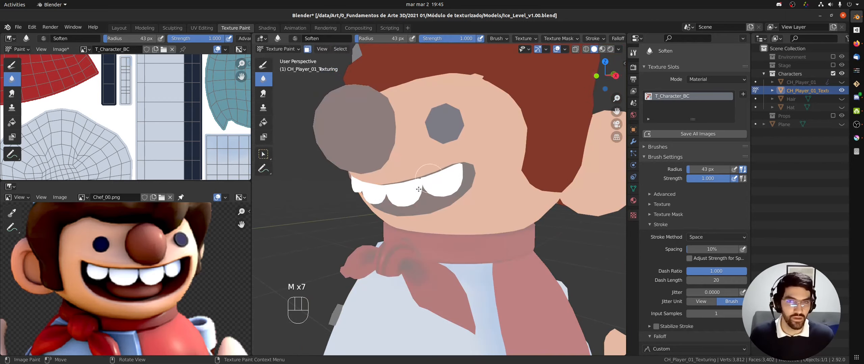
Step: Clear the face selection in Edit Mode and select one vertex at the hairline notch above the eye, using X-ray
key("Tab")
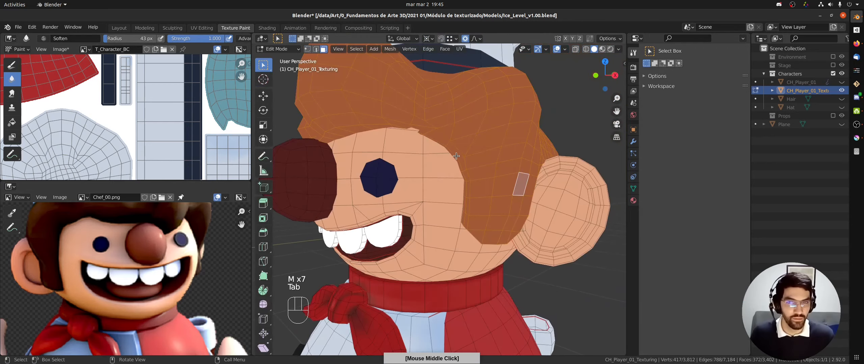
mouse_move(387, 187)
middle_mouse_down()
mouse_move(439, 128)
mouse_move(448, 144)
mouse_move(401, 154)
mouse_move(408, 146)
middle_mouse_up()
key("alt+a")
key("1")
key("alt+z")
left_click(407, 143)
key("alt+z")
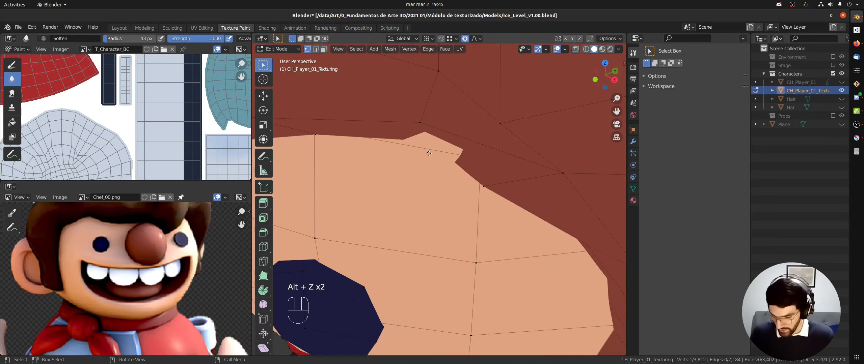
Step: Cancel the vertex move, turn off proportional editing and set the pivot point to Median Point
key("g")
right_click(428, 164)
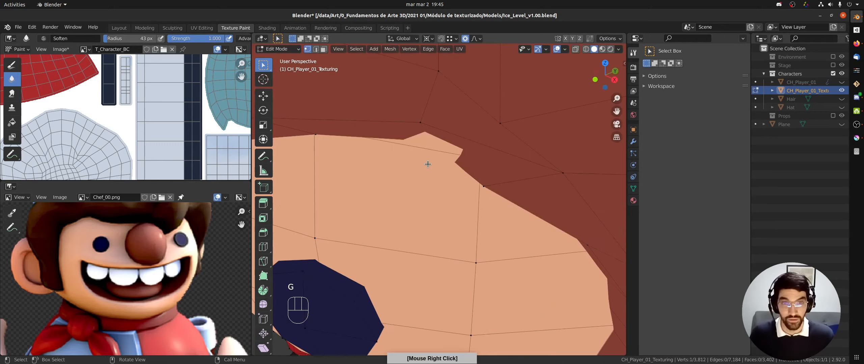
key("o")
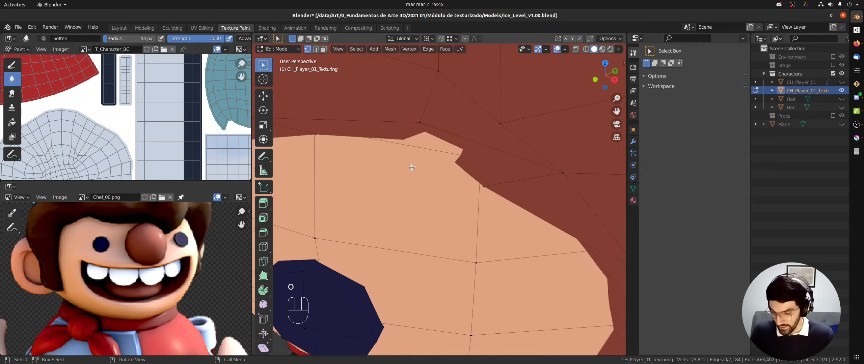
key("period")
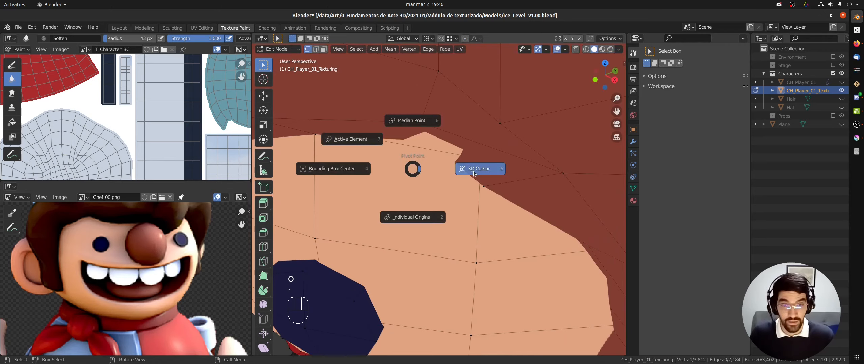
left_click(414, 125)
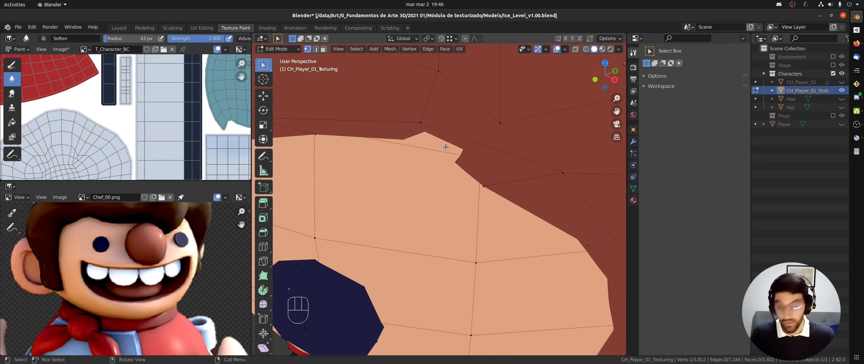
Step: Move the hairline vertex about 0.007 m in X and -0.009 m in Y with Z locked, and return to Texture Paint without the face mask
key("g")
key("shift+z")
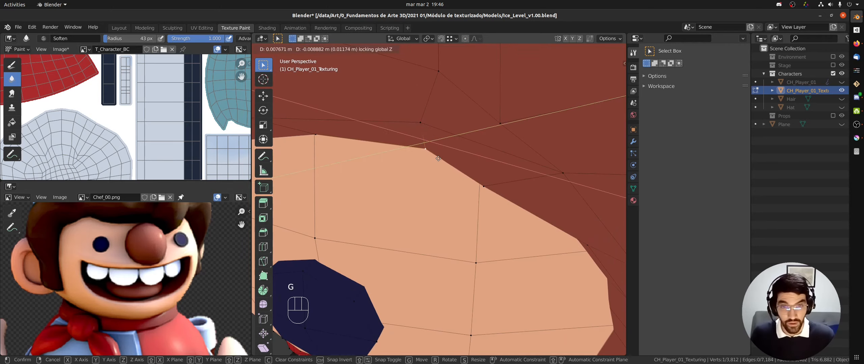
left_click(438, 158)
mouse_move(443, 171)
middle_mouse_down("ctrl")
mouse_move(446, 199)
mouse_move(438, 190)
middle_mouse_up("ctrl")
key("Tab")
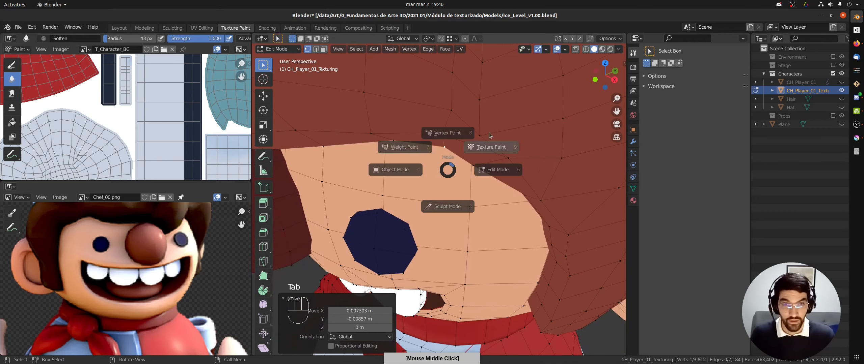
left_click(490, 135)
scroll(471, 150, "up", 2)
key("n")
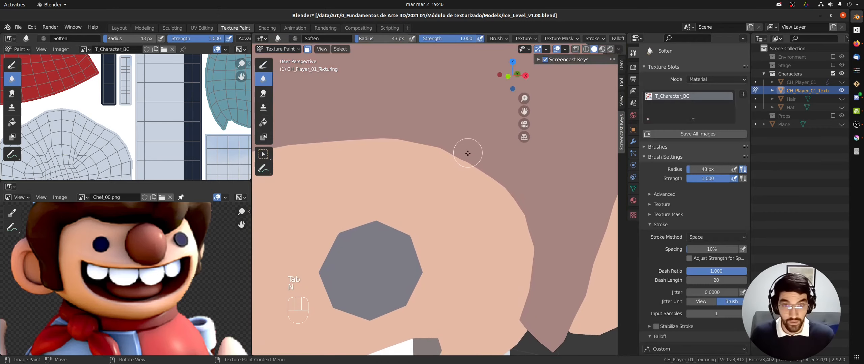
key("n")
key("m")
mouse_move(439, 180)
middle_mouse_down()
mouse_move(427, 168)
mouse_move(392, 174)
mouse_move(432, 156)
mouse_move(438, 189)
mouse_move(423, 210)
mouse_move(424, 178)
middle_mouse_up()
Step: Select the linked faces of the mouth interior in Edit Mode and enable the face selection mask in Texture Paint
key("Tab")
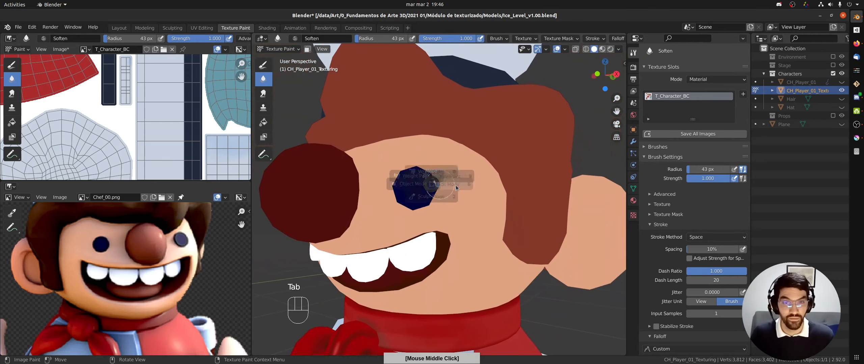
key("3")
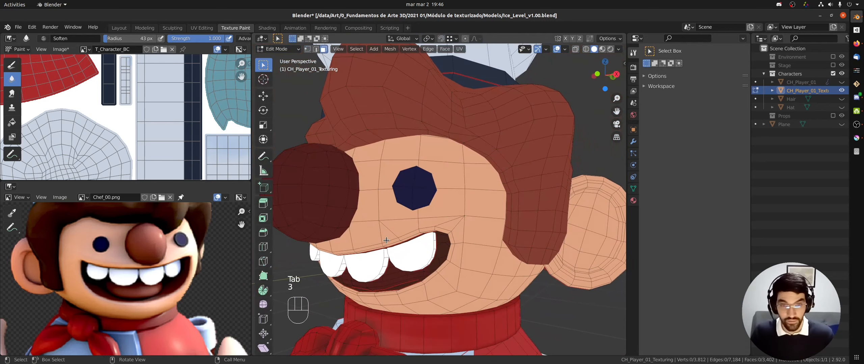
middle_click_drag(386, 240, 450, 230)
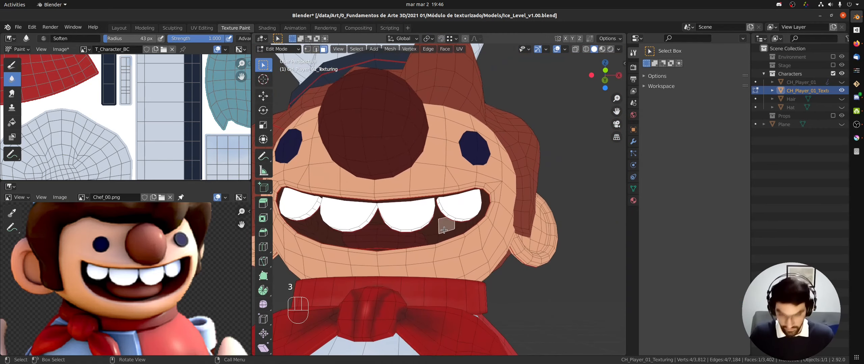
key("l")
key("Tab")
middle_click_drag(501, 201, 432, 196)
key("m")
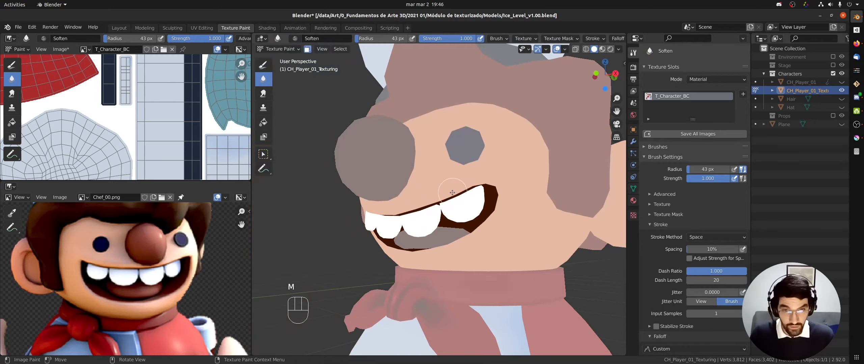
Step: Hide all faces except the mouth interior and show it in Texture Paint mode from the right orthographic view
key("Tab")
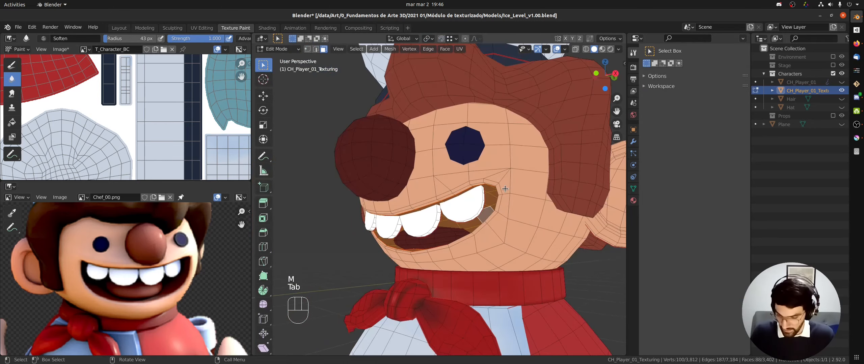
key("shift+h")
key("Tab")
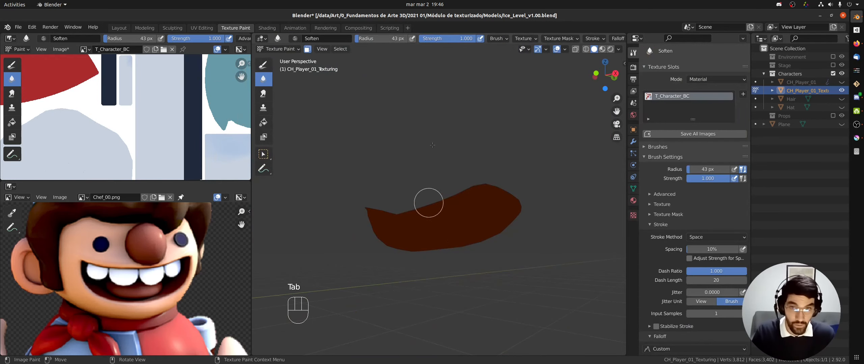
key("KP_3")
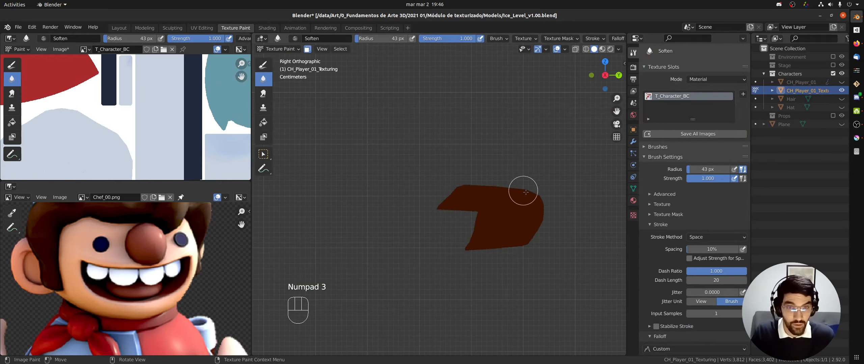
middle_click_drag(527, 193, 436, 178, "shift")
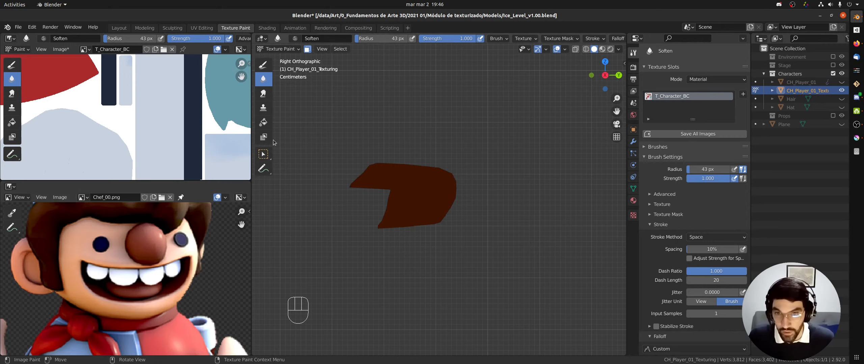
Step: Set the Fill tool to a linear gradient and make its first stop a darkened version of the palette's dark red
left_click(264, 123)
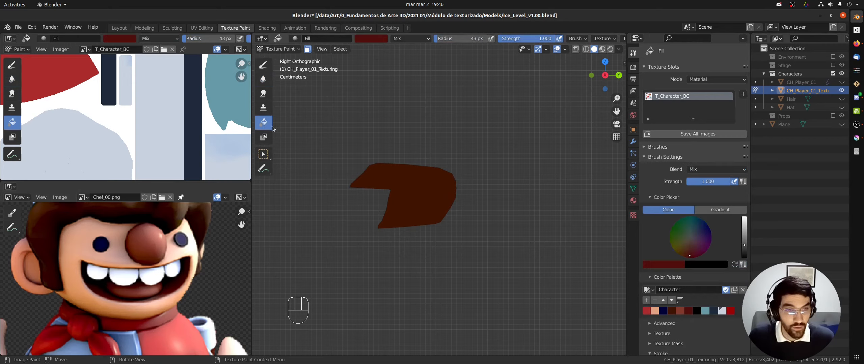
left_click(718, 210)
scroll(735, 189, "down", 5)
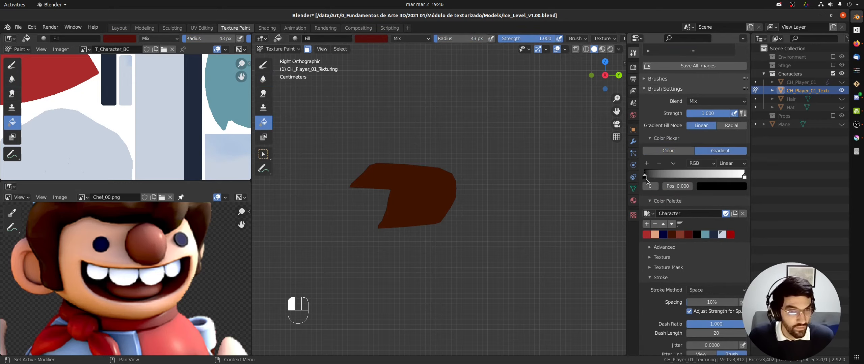
left_click(719, 187)
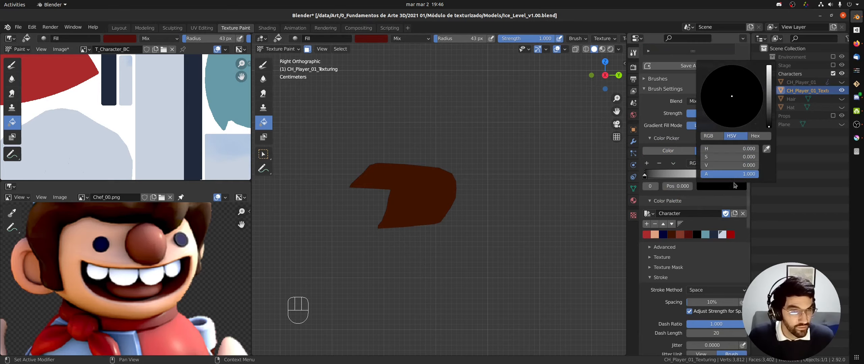
left_click(765, 150)
left_click(690, 233)
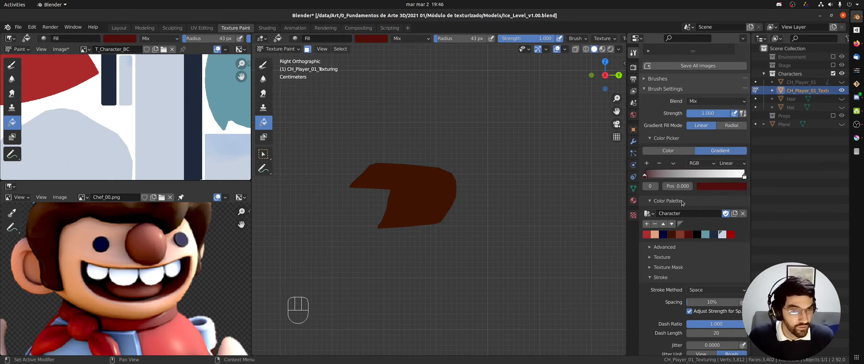
left_click(726, 187)
left_click_drag(770, 104, 770, 117)
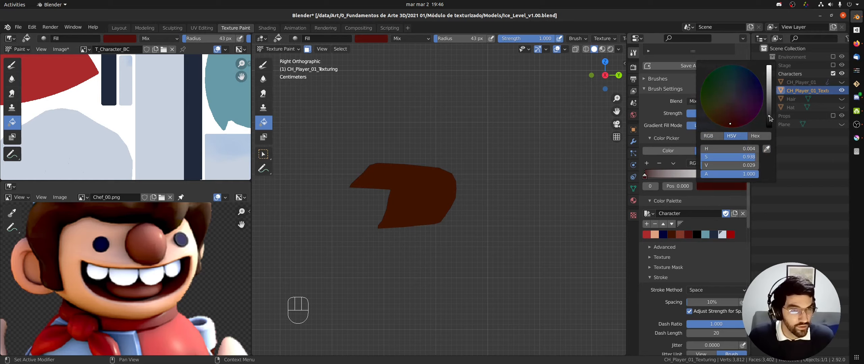
Step: Set the gradient's end stop to the dark red sampled from the Character palette
left_click(744, 176)
left_click(736, 188)
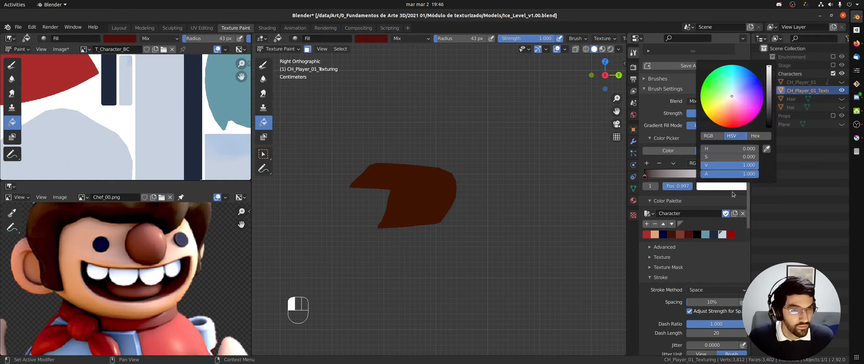
left_click(737, 188)
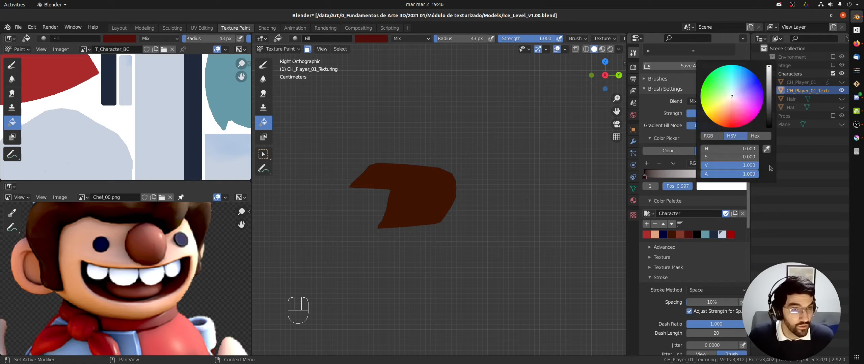
left_click(767, 149)
left_click(690, 236)
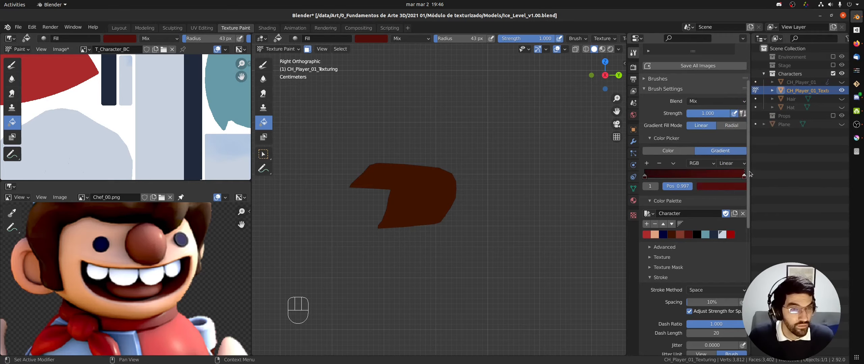
Step: Remove the extra gradient stops, move the remaining one to the start, and recolour it with the palette's dark red, darkened
left_click(745, 176)
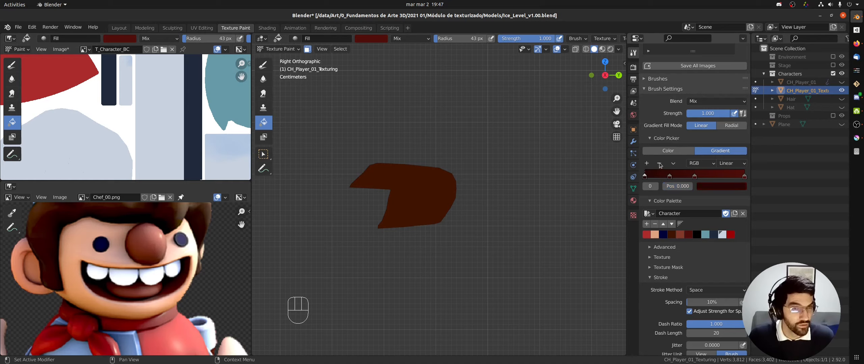
left_click_drag(695, 176, 655, 175)
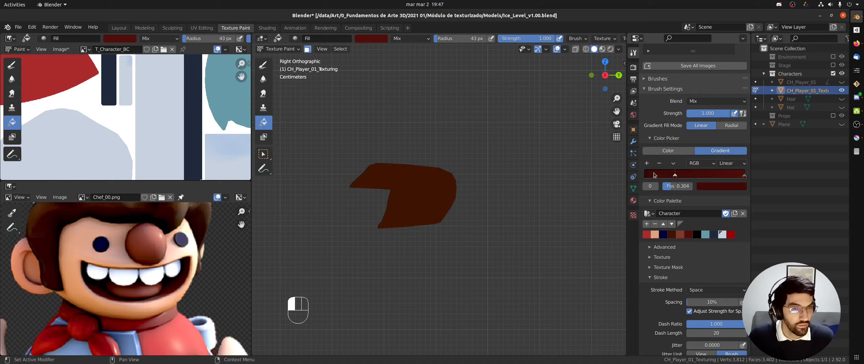
left_click(714, 191)
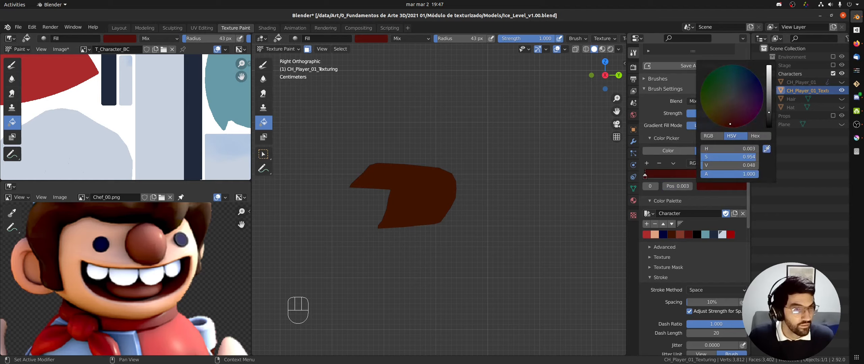
left_click(767, 150)
left_click(690, 231)
left_click(722, 187)
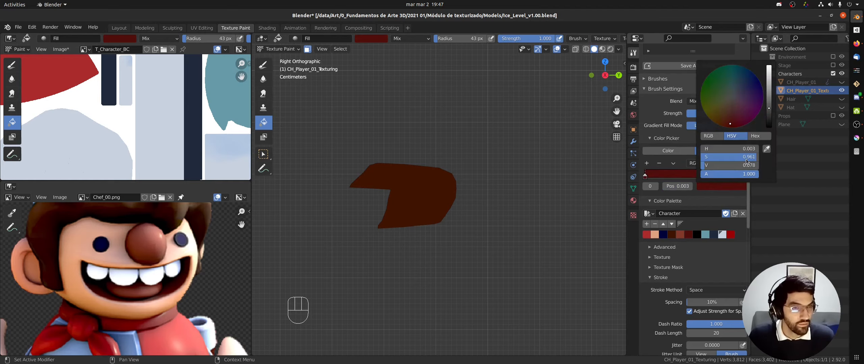
left_click_drag(768, 113, 770, 122)
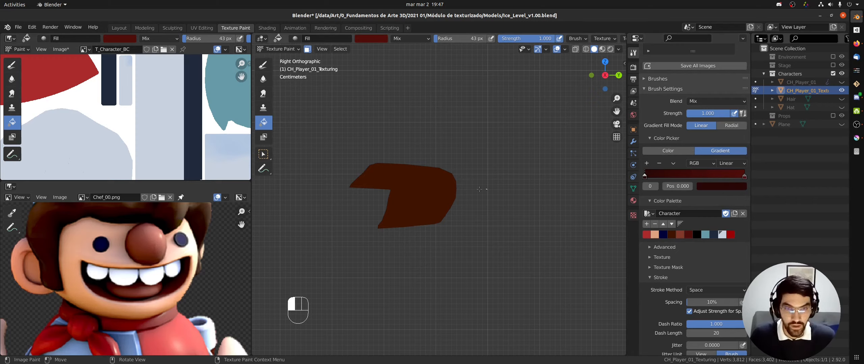
Step: Fill the mouth interior with linear gradients in several directions, finishing with a horizontal one that darkens toward the back of the mouth
left_click_drag(432, 188, 412, 192)
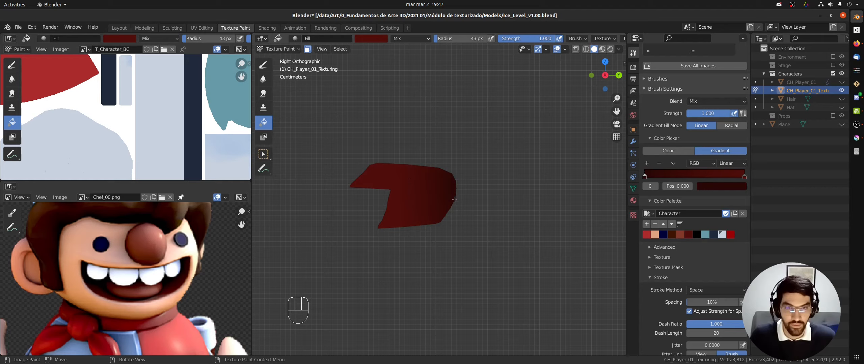
left_click_drag(395, 180, 403, 225)
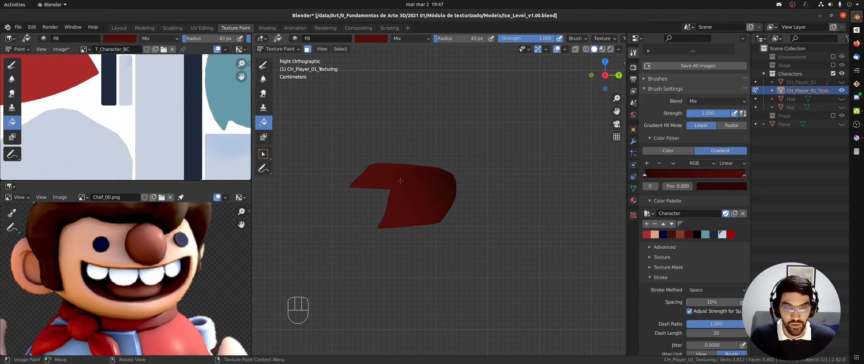
left_click_drag(401, 181, 411, 219)
left_click_drag(454, 188, 391, 229)
left_click_drag(405, 198, 374, 200)
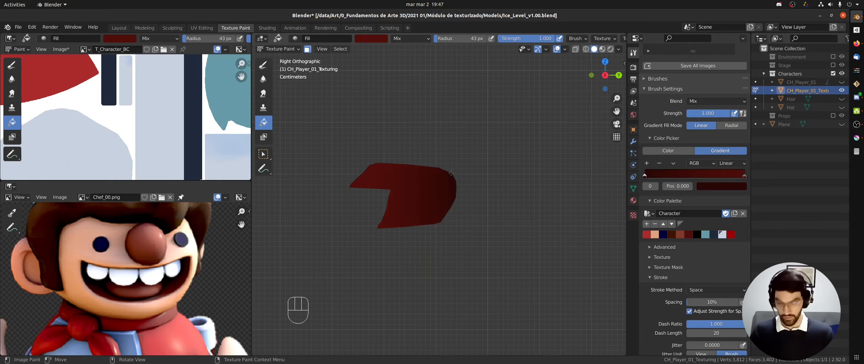
Step: Reveal the whole character with the face mask off and check the shaded mouth from the front and at a distance
middle_click_drag(451, 174, 521, 180)
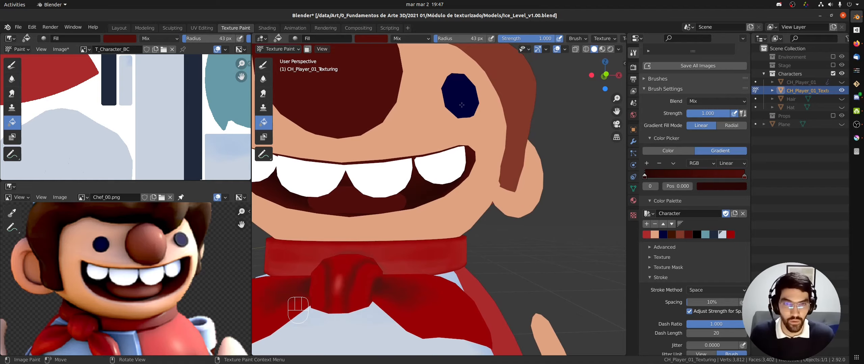
middle_click_drag(461, 105, 489, 175)
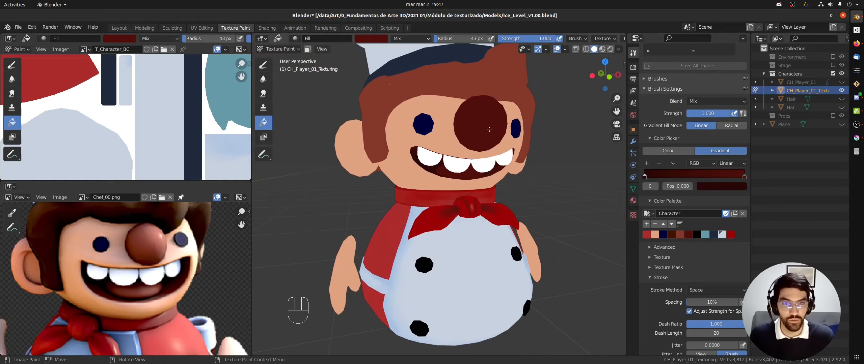
middle_click_drag(489, 129, 443, 156, "shift")
middle_click_drag(443, 156, 443, 162, "ctrl")
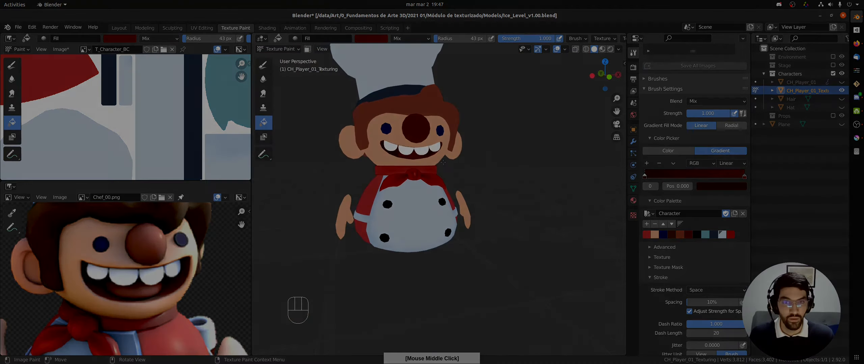